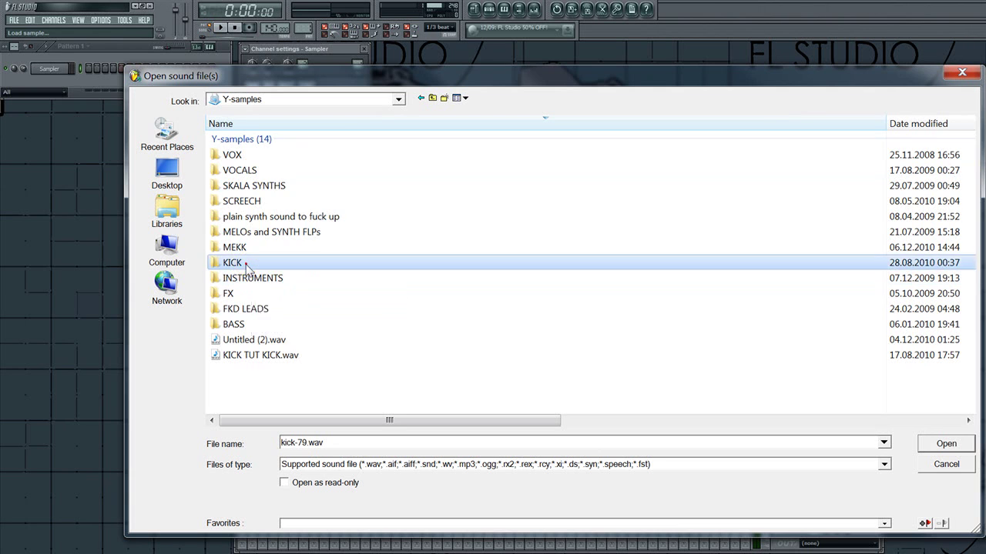
# Step: Open the clubby folder inside KICK and audition several of the kick samples stored there
pyautogui.doubleClick(247, 333)
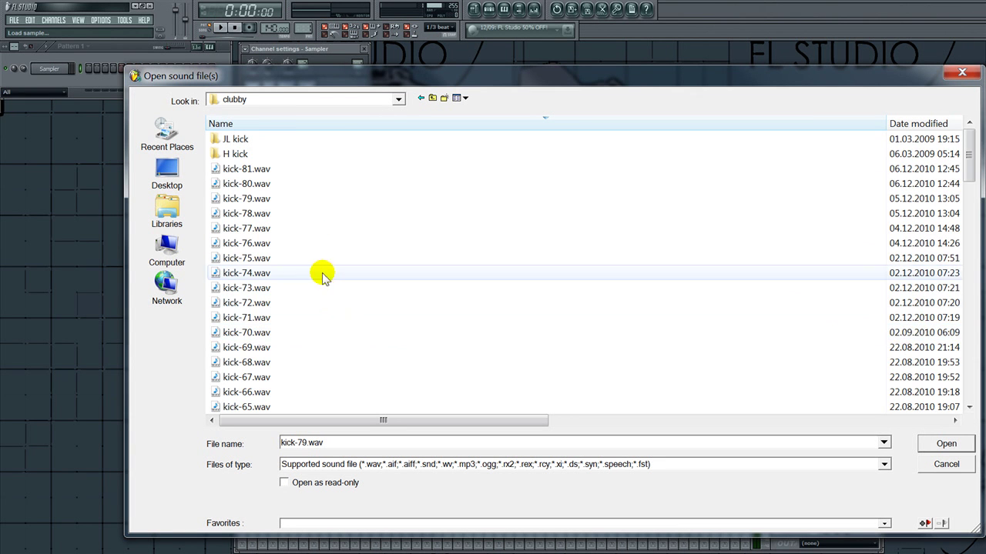
pyautogui.scroll(-3, 300, 350)
pyautogui.click(306, 348)
pyautogui.press('Up')
pyautogui.press('Up')
pyautogui.press('Up')
pyautogui.press('Up')
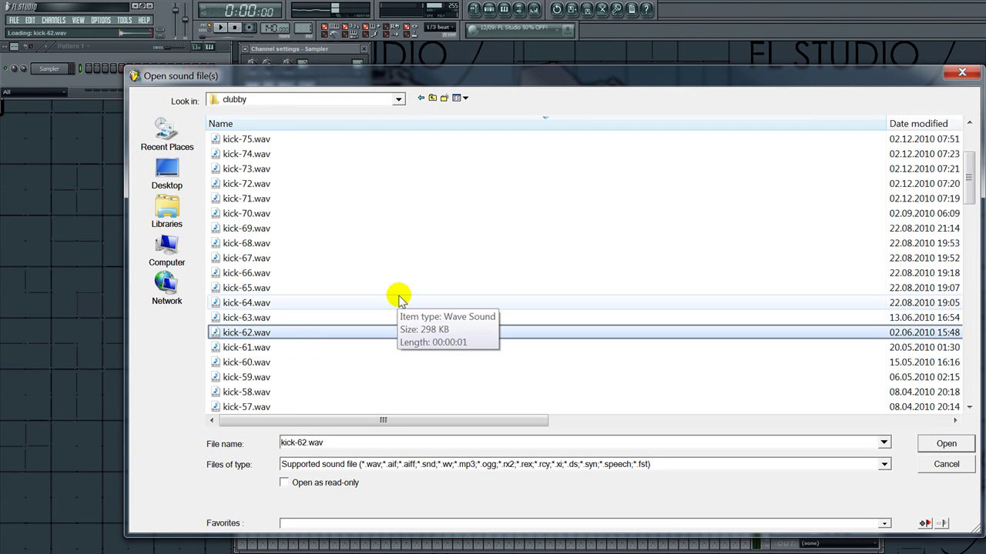
# Step: Audition more of the clubby kicks and load kick-75.wav into the Sampler channel
pyautogui.click(309, 198)
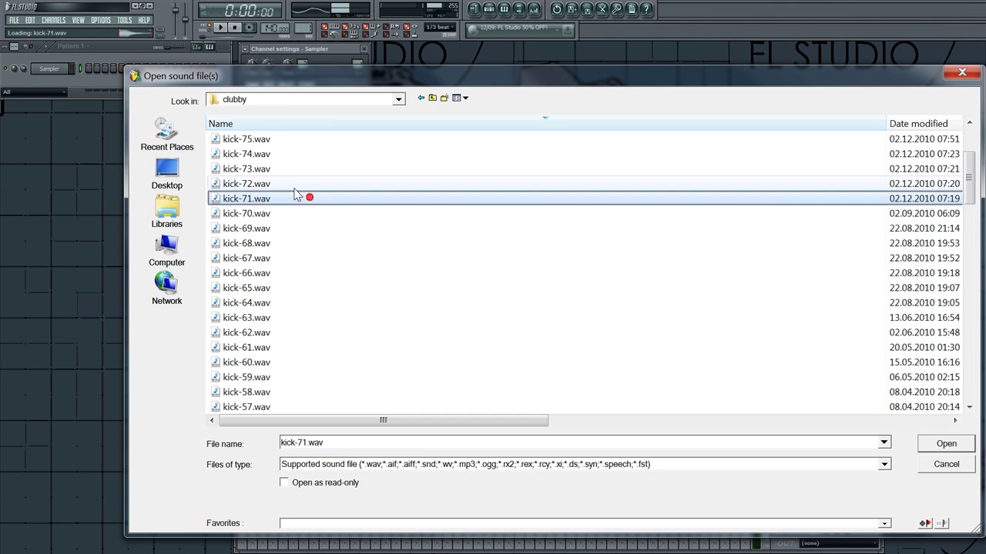
pyautogui.scroll(3, 289, 206)
pyautogui.click(296, 231)
pyautogui.press('Up')
pyautogui.press('Down')
pyautogui.press('Down')
pyautogui.press('Down')
pyautogui.click(271, 217)
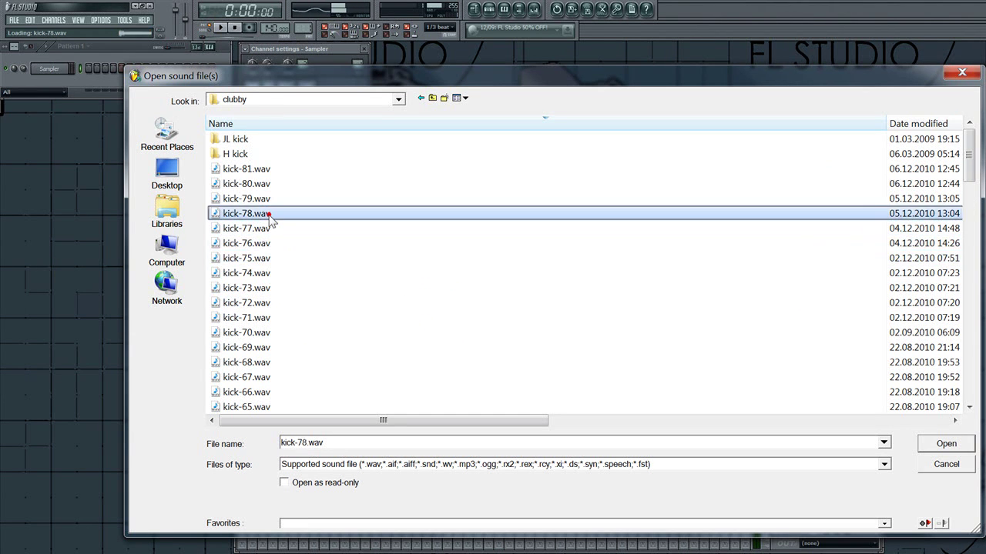
pyautogui.click(273, 261)
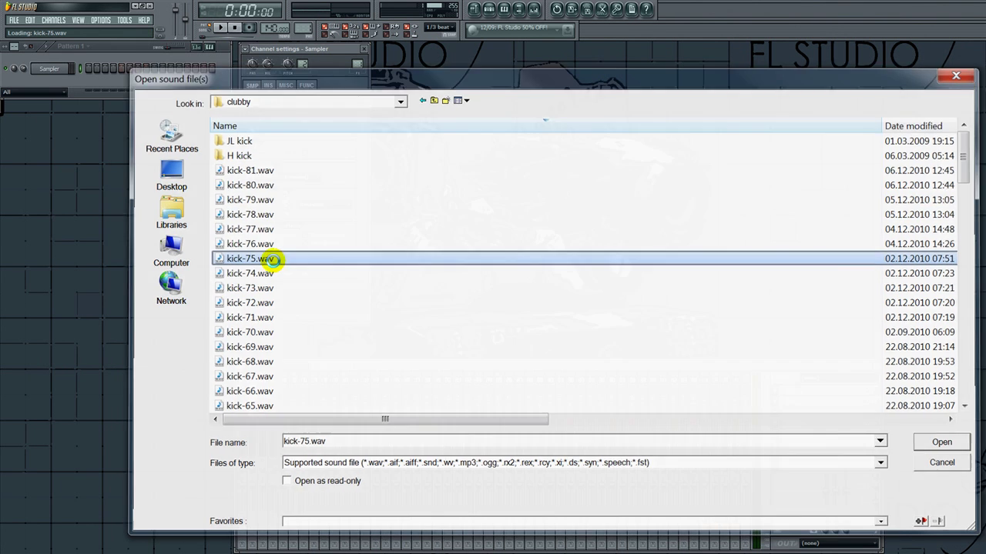
pyautogui.doubleClick(274, 261)
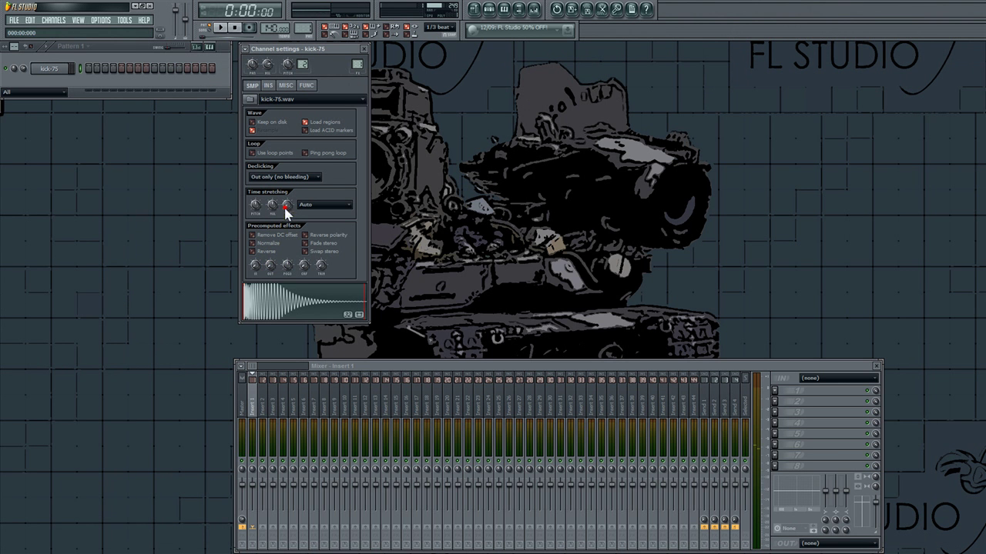
# Step: Fill the kick-75 channel on every 4 steps and send the steps to its piano roll
pyautogui.click(268, 85)
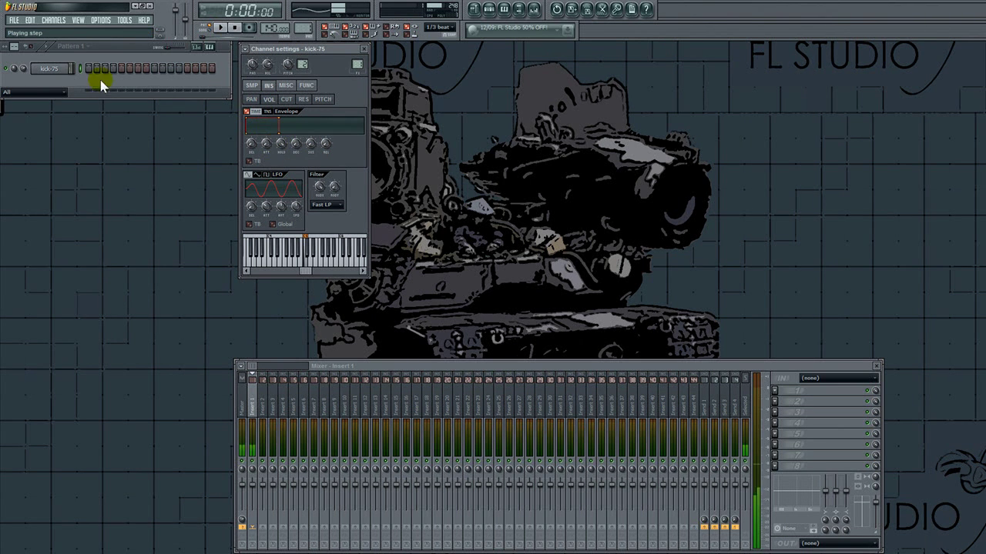
pyautogui.rightClick(48, 68)
pyautogui.click(91, 151)
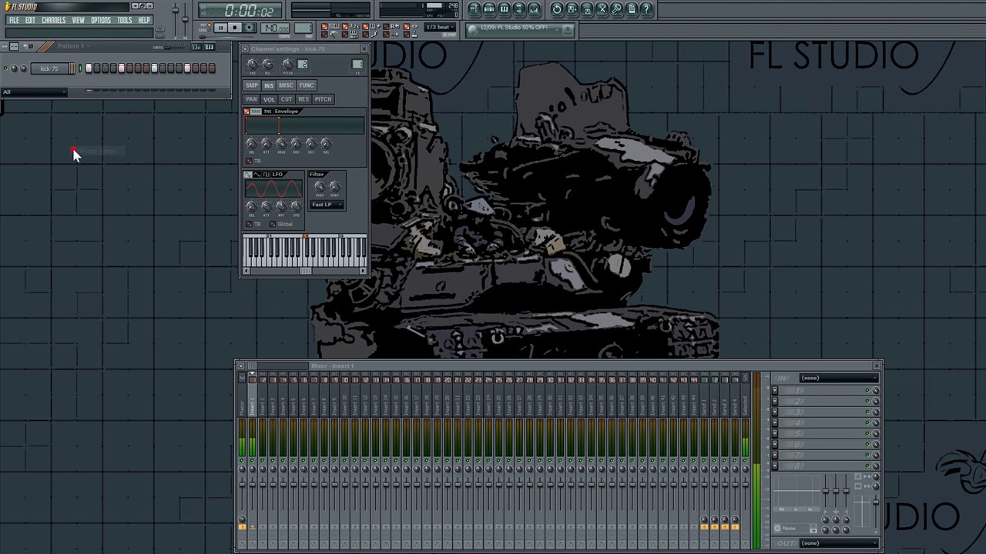
pyautogui.rightClick(65, 70)
pyautogui.click(88, 68)
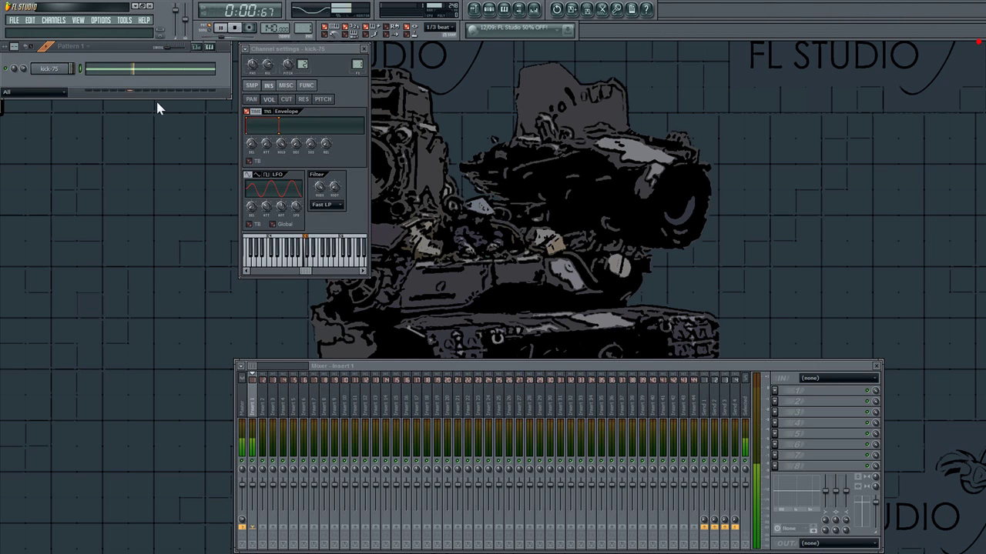
# Step: Set the project tempo to 150 BPM
pyautogui.rightClick(274, 29)
pyautogui.click(370, 116)
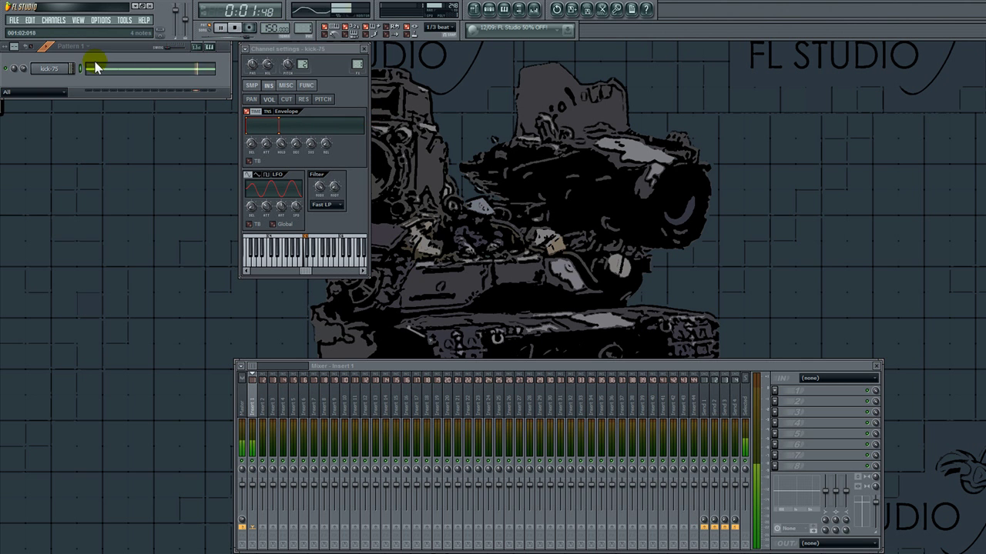
# Step: Add a second Sampler channel and open its sample file browser
pyautogui.click(53, 20)
pyautogui.moveTo(60, 30)
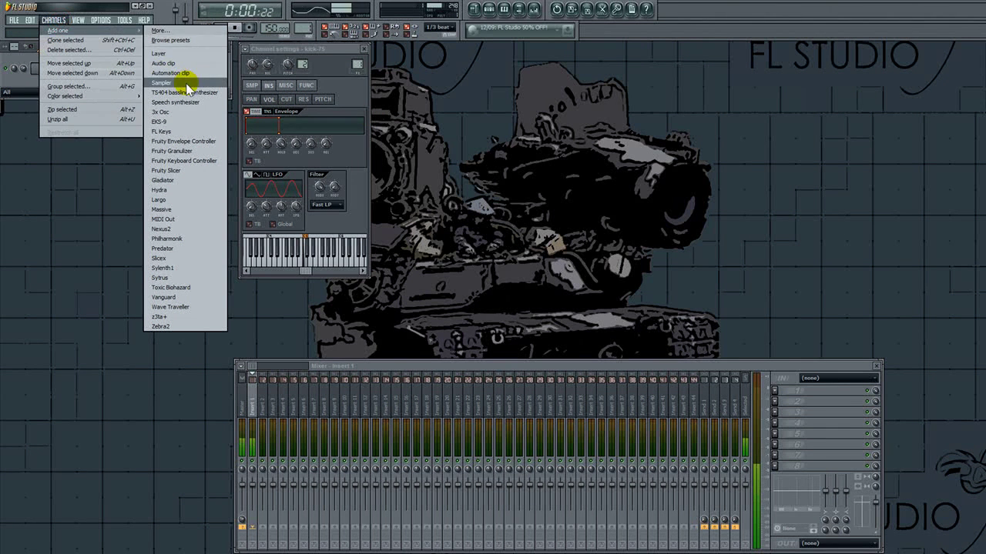
pyautogui.click(185, 82)
pyautogui.click(252, 86)
pyautogui.click(297, 134)
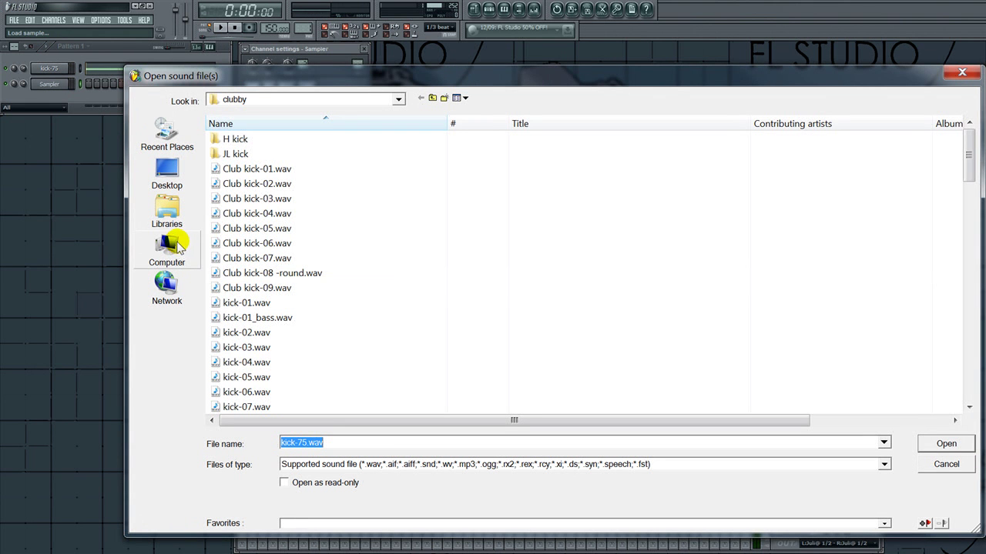
# Step: Browse through alt fruity loops, bittorrent samples and vengeance essential club sounds-3 to the VEC3 Snares folder
pyautogui.click(169, 216)
pyautogui.doubleClick(244, 137)
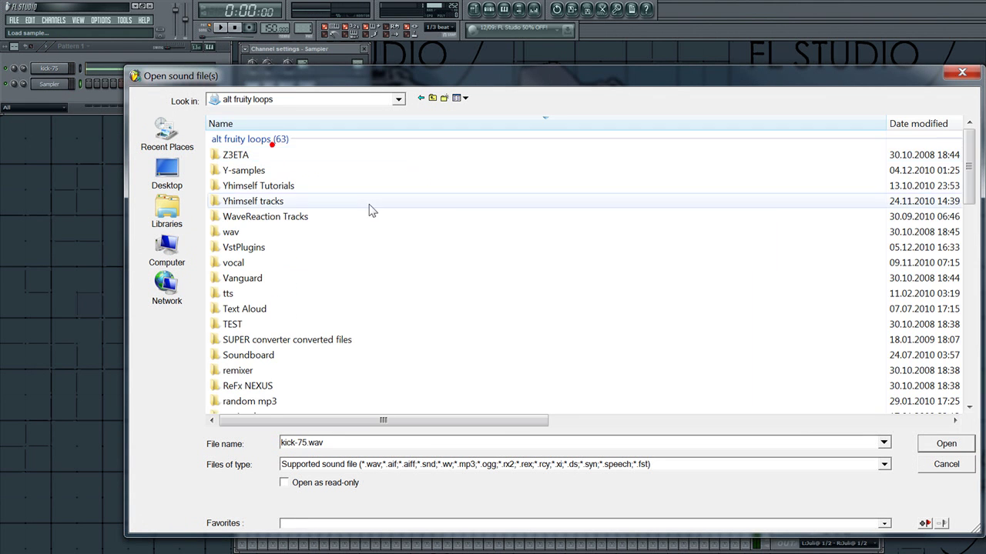
pyautogui.scroll(-13, 292, 261)
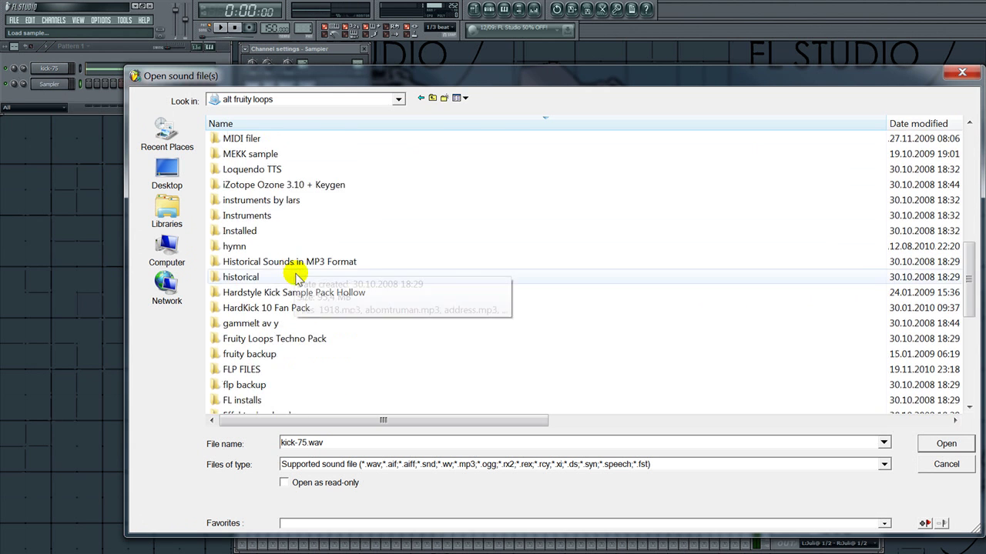
pyautogui.scroll(-2, 296, 276)
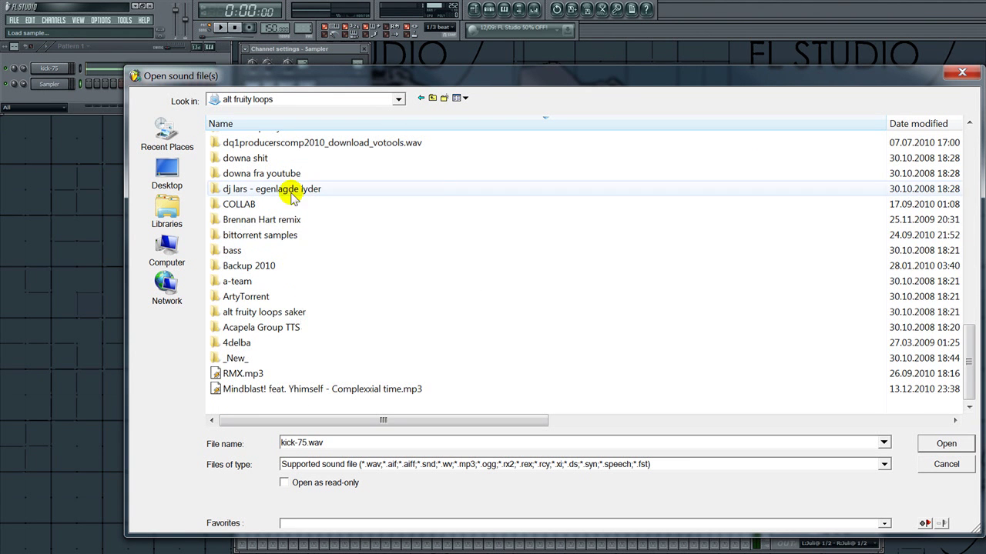
pyautogui.doubleClick(288, 235)
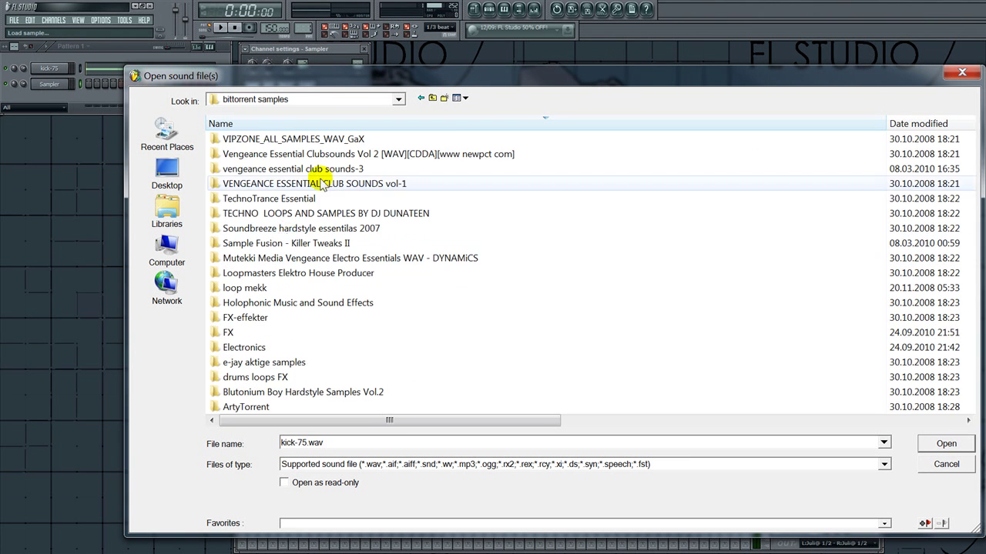
pyautogui.doubleClick(323, 169)
pyautogui.doubleClick(316, 141)
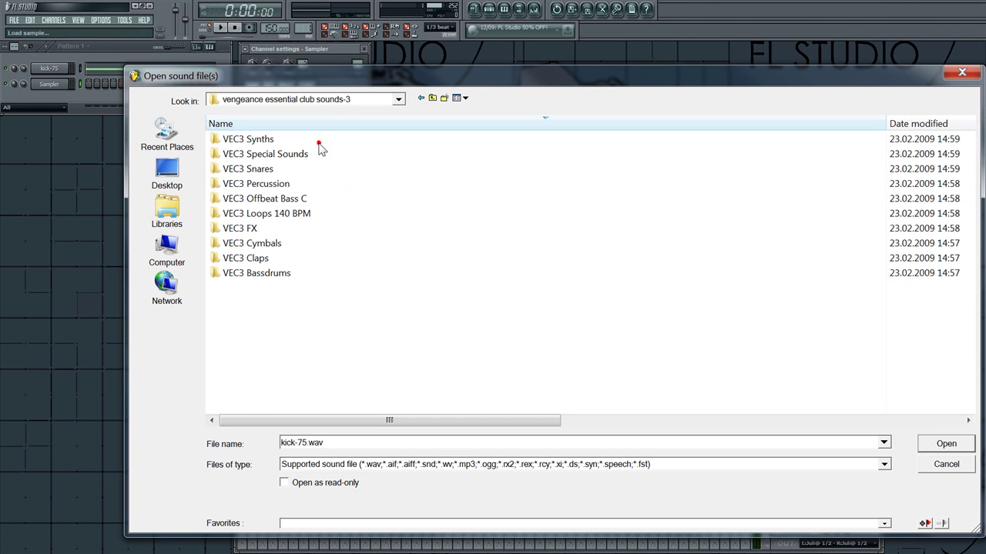
pyautogui.doubleClick(277, 167)
# Step: Audition the VEC3 snare samples and load VEC3 Snares 087.wav into the new Sampler channel
pyautogui.click(272, 225)
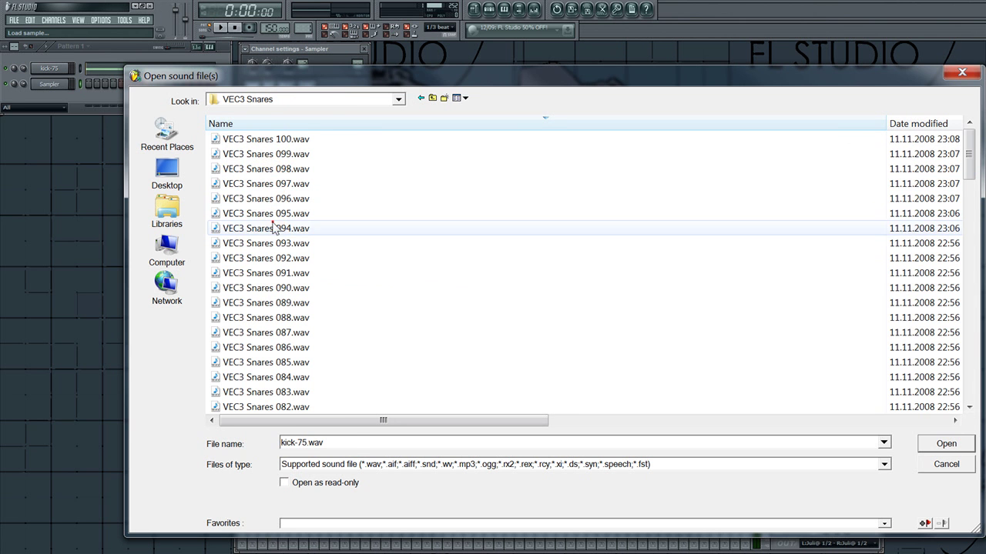
pyautogui.press('Down')
pyautogui.press('Down')
pyautogui.press('Down')
pyautogui.press('Down')
pyautogui.press('Down')
pyautogui.press('Down')
pyautogui.press('Down')
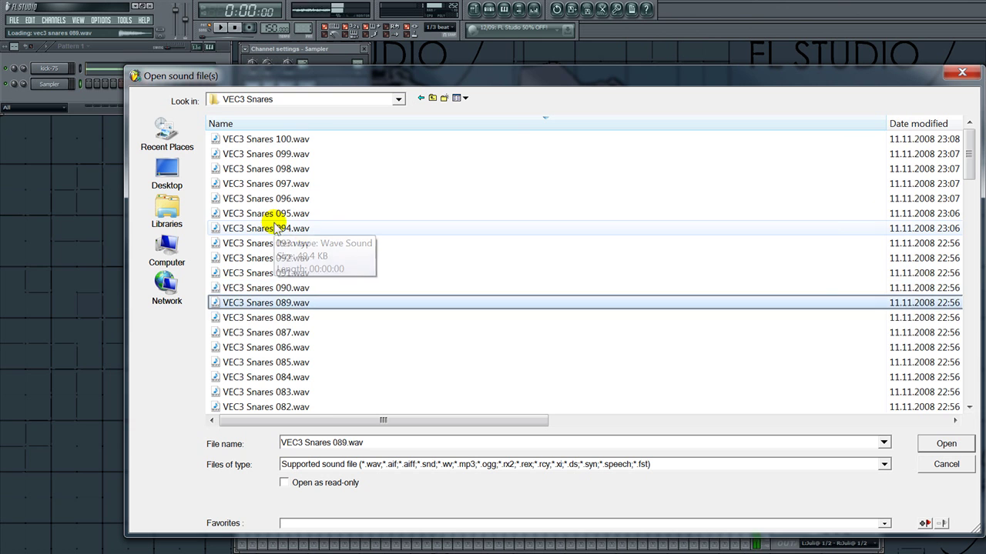
pyautogui.press('Down')
pyautogui.press('Up')
pyautogui.press('Down')
pyautogui.press('Down')
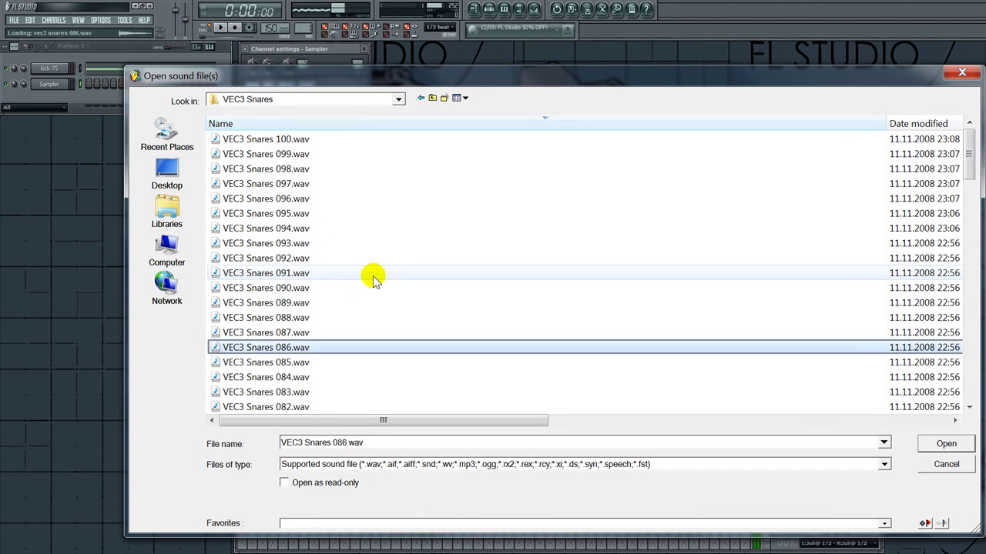
pyautogui.press('Up')
pyautogui.press('Down')
pyautogui.press('Return')
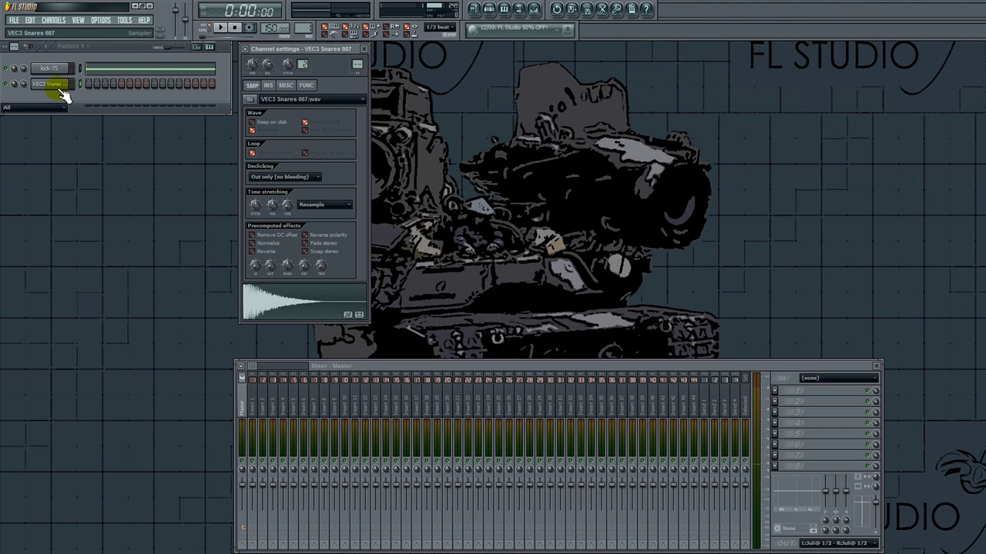
# Step: Fill the VEC3 Snares channel on every 4 steps and play the pattern
pyautogui.rightClick(58, 94)
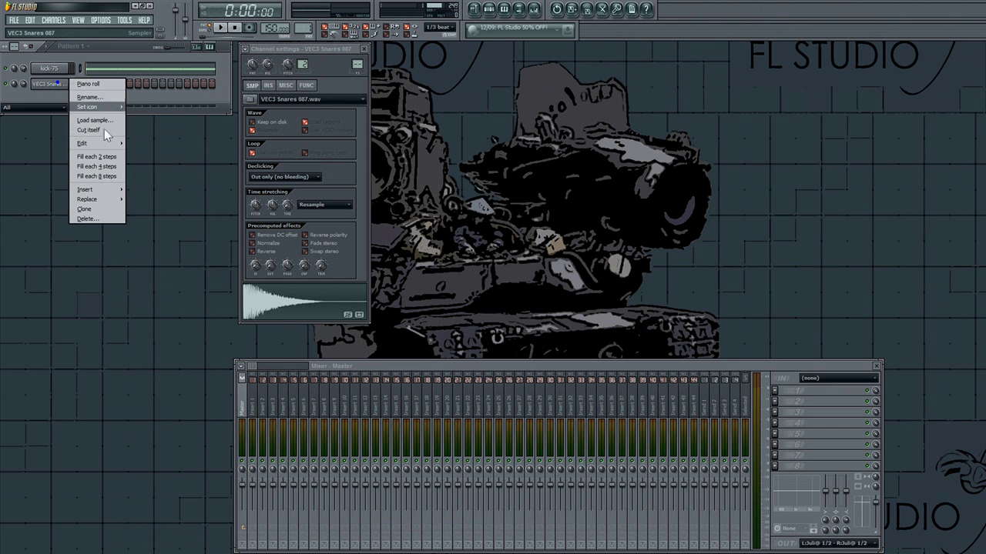
pyautogui.click(125, 166)
pyautogui.press('space')
# Step: Stop playback, route the kick-75 channel to mixer track 5 and rename that track KICK
pyautogui.click(60, 71)
pyautogui.press('space')
pyautogui.moveTo(359, 65); pyautogui.dragTo(359, 51)
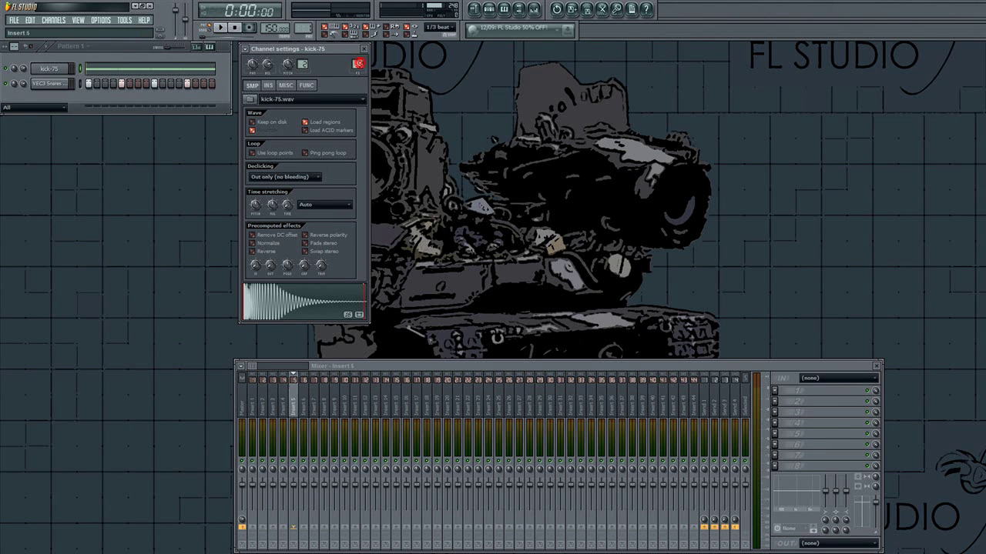
pyautogui.rightClick(304, 393)
pyautogui.click(347, 454)
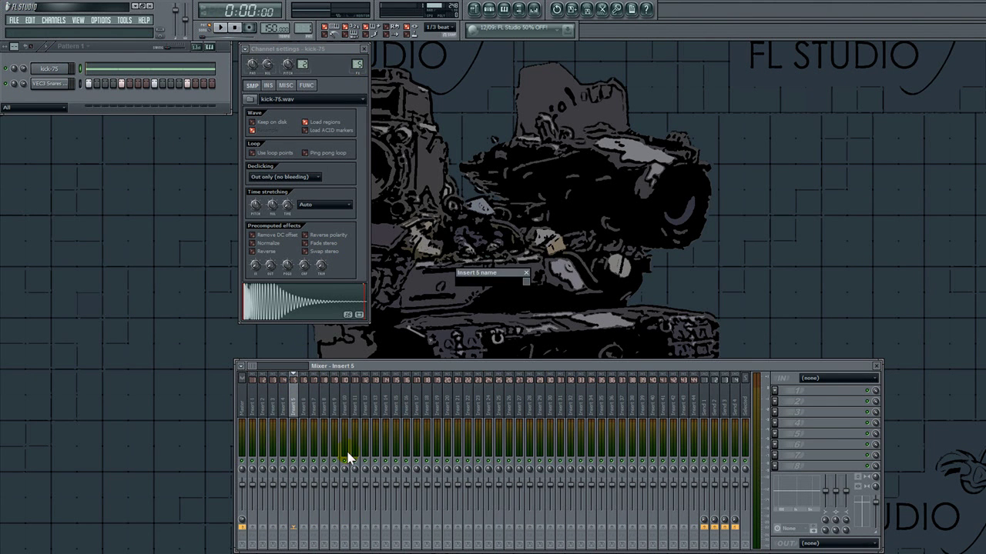
pyautogui.press('Return')
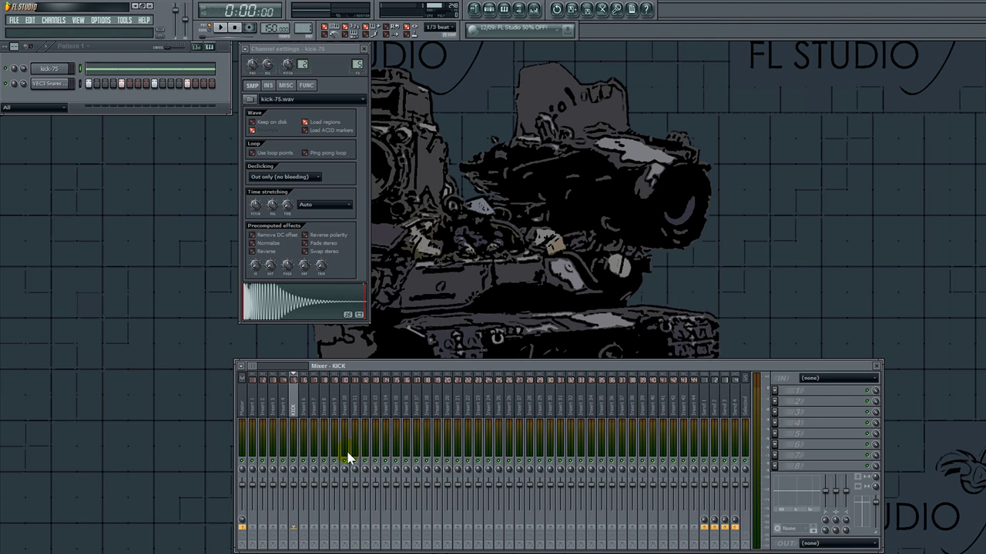
# Step: Route the VEC3 Snares channel to mixer track 4 and rename that track snare
pyautogui.click(49, 83)
pyautogui.moveTo(357, 64); pyautogui.dragTo(358, 61)
pyautogui.rightClick(285, 408)
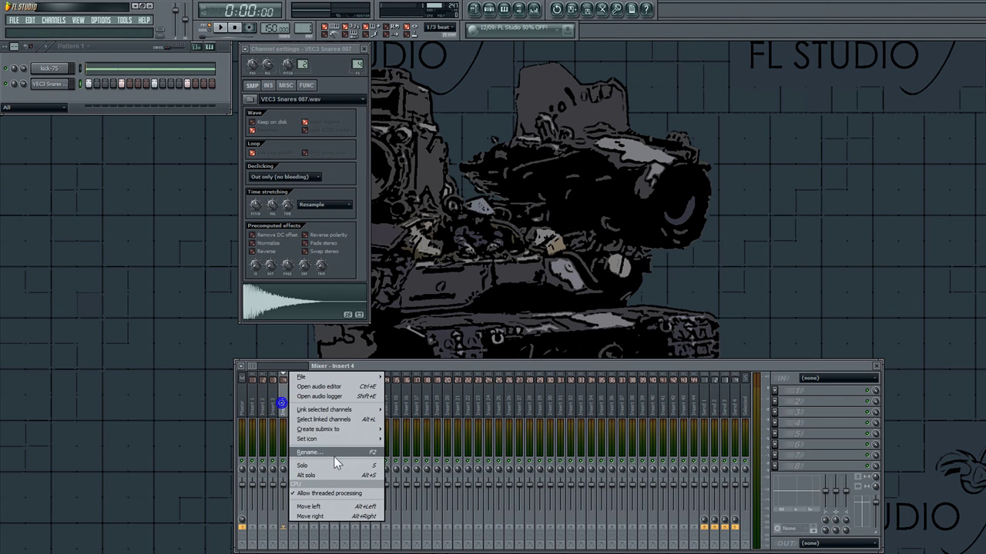
pyautogui.click(335, 460)
pyautogui.write('snar')
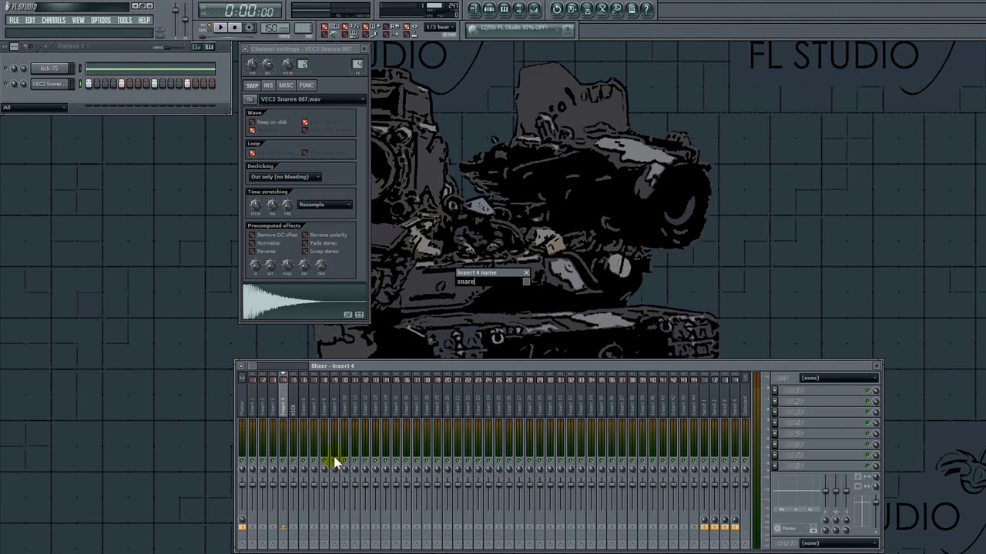
pyautogui.write('e')
pyautogui.press('Return')
# Step: Play the pattern with the kick-75 channel soloed and the KICK mixer track selected, and close the channel settings
pyautogui.press('space')
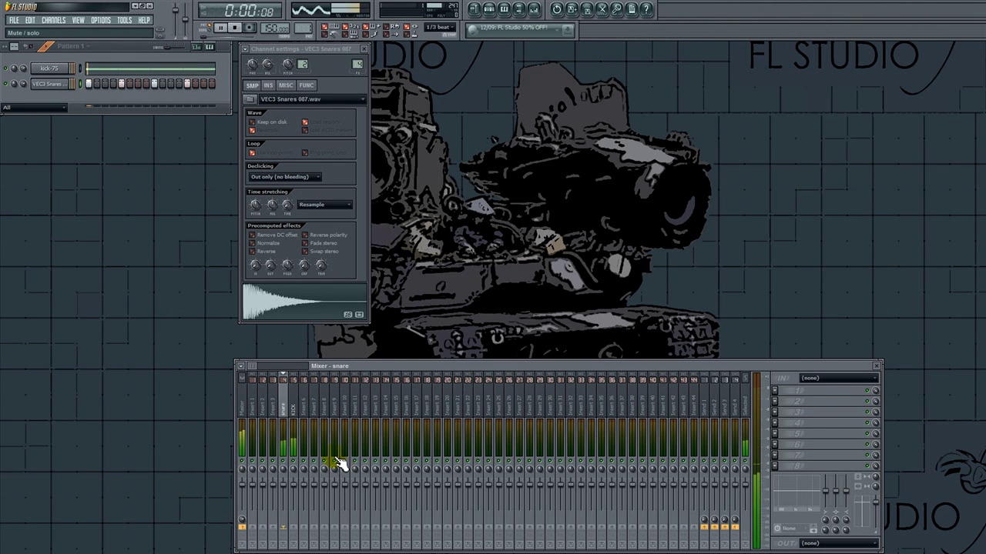
pyautogui.click(294, 406)
pyautogui.rightClick(6, 68)
pyautogui.click(44, 81)
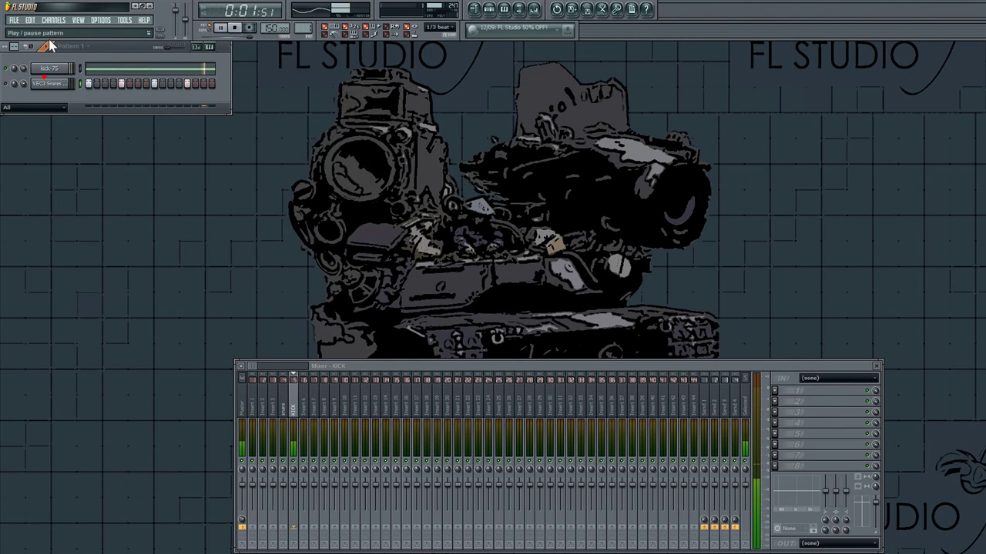
pyautogui.press('space')
# Step: Add a 3x Osc channel and move it up one place, above the VEC3 Snares channel
pyautogui.click(51, 21)
pyautogui.click(49, 19)
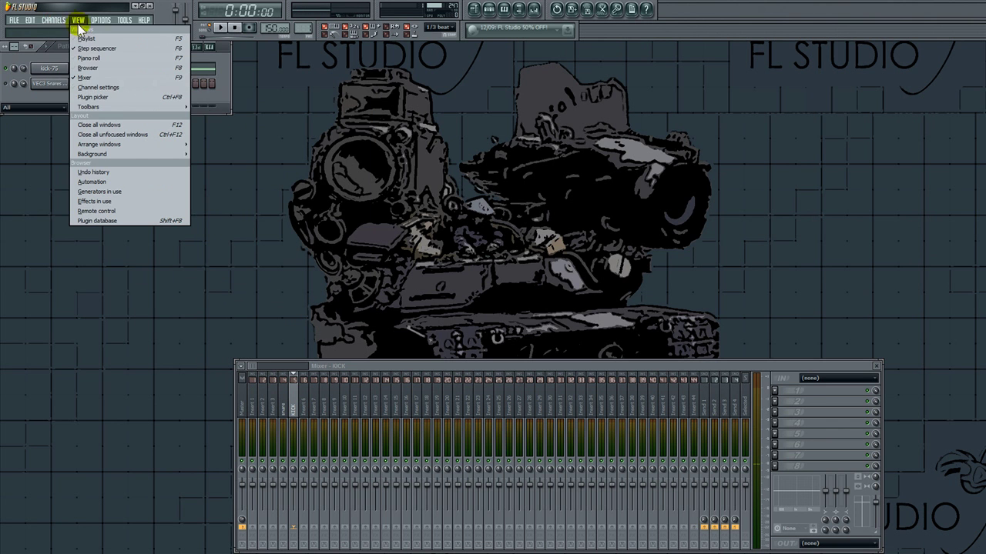
pyautogui.moveTo(71, 33)
pyautogui.click(184, 114)
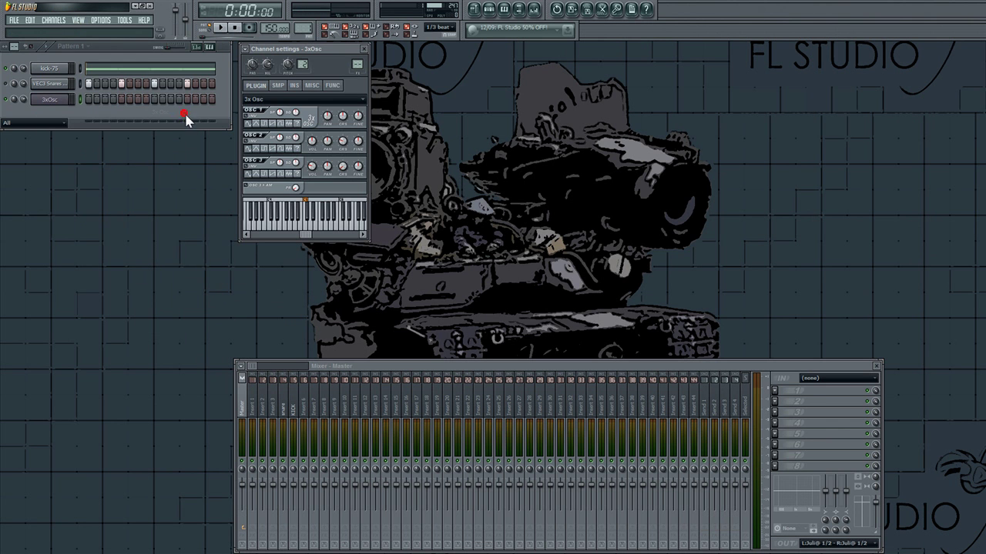
pyautogui.click(62, 100)
pyautogui.click(63, 101)
pyautogui.hotkey('alt', 'Up')
# Step: Fill the 3x Osc channel on every 4 steps and play the pattern
pyautogui.rightClick(68, 64)
pyautogui.rightClick(56, 80)
pyautogui.rightClick(69, 80)
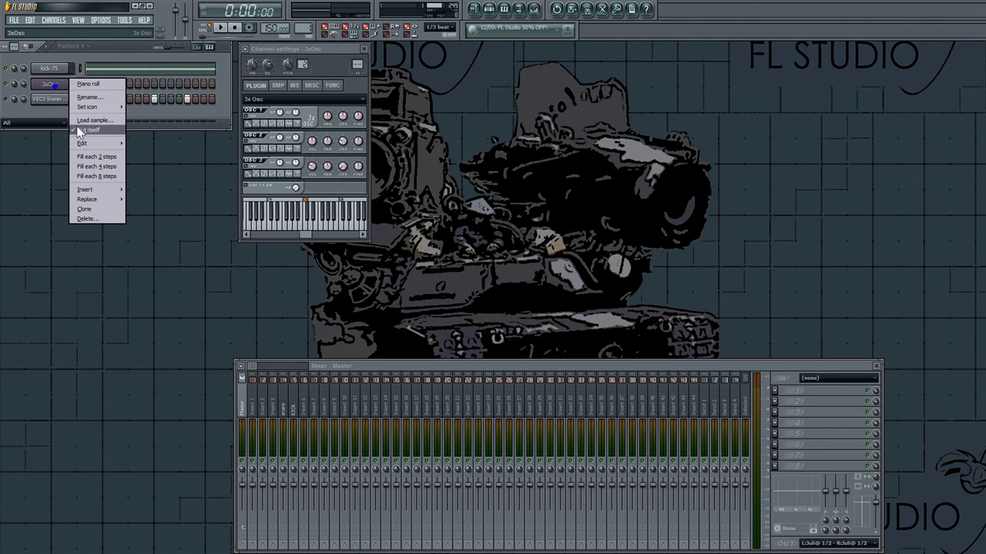
pyautogui.click(80, 167)
pyautogui.press('space')
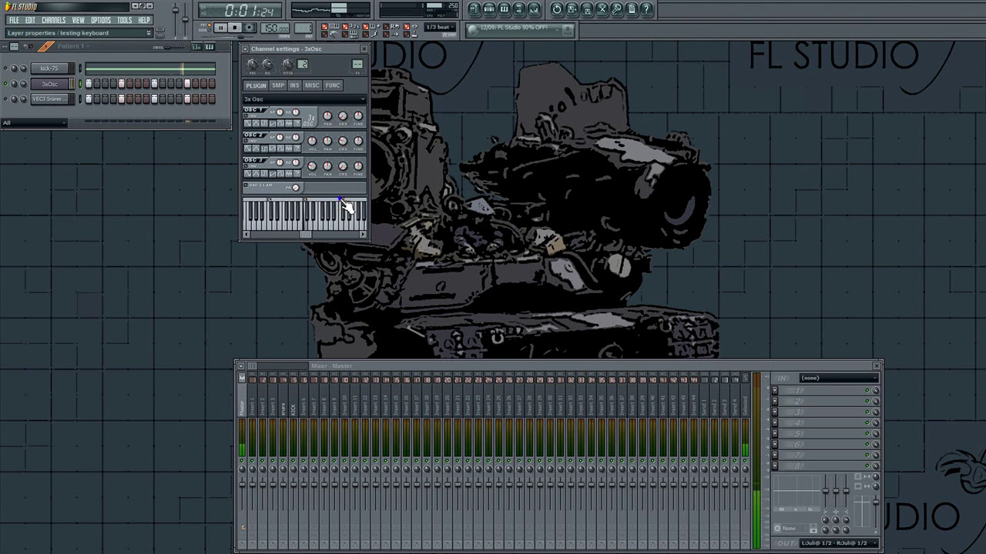
# Step: Move all four 3x Osc notes down three semitones in the piano roll and play them
pyautogui.rightClick(77, 80)
pyautogui.click(87, 93)
pyautogui.press('space')
pyautogui.moveTo(165, 209); pyautogui.dragTo(30, 327)
pyautogui.moveTo(44, 261); pyautogui.dragTo(41, 283)
pyautogui.keyDown('ctrl'); pyautogui.click(127, 340); pyautogui.keyUp('ctrl')
pyautogui.press('space')
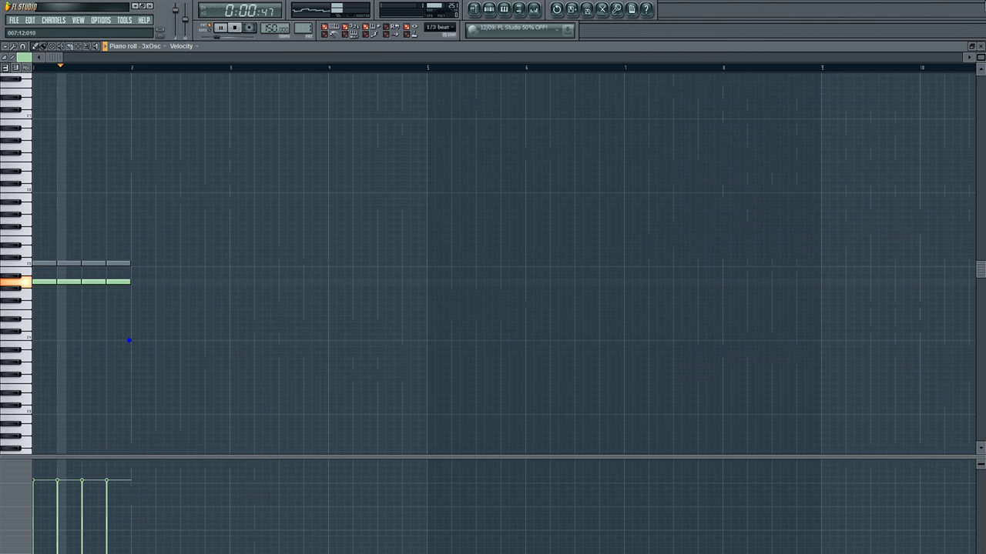
# Step: Shorten the 3x Osc volume envelope with a minimal decay and lower sustain, and adjust its cutoff envelope's decay while the pattern plays
pyautogui.click(981, 46)
pyautogui.click(280, 87)
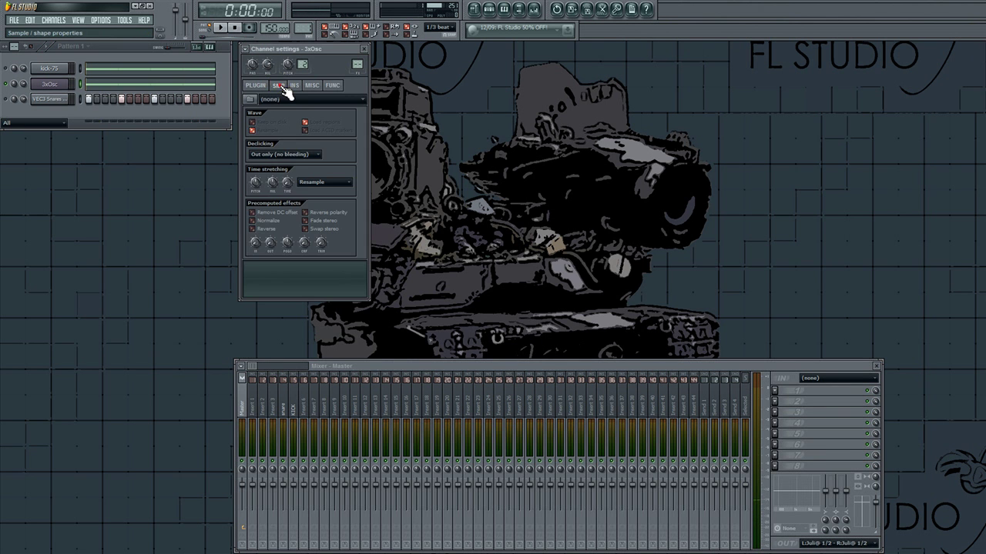
pyautogui.click(292, 85)
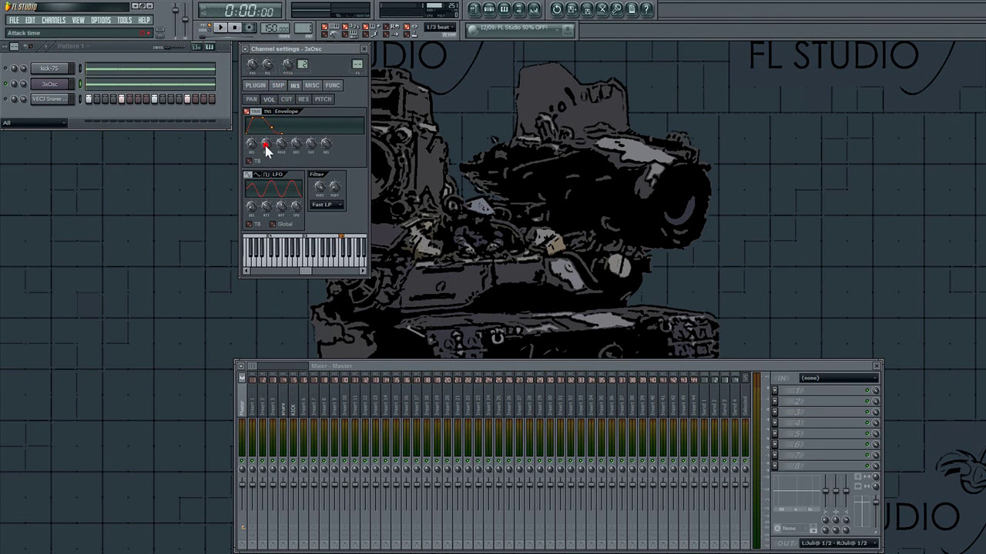
pyautogui.press('space')
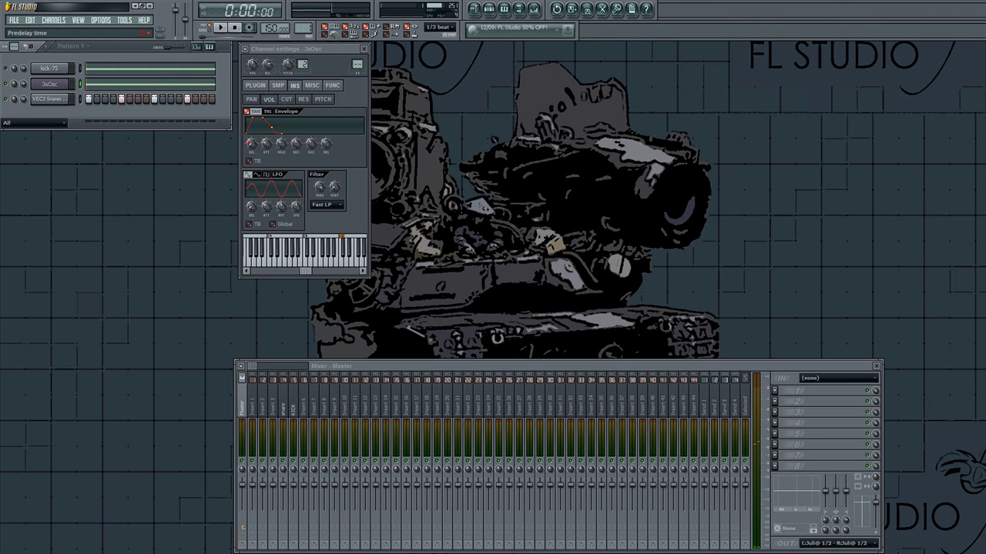
pyautogui.click(295, 146)
pyautogui.moveTo(310, 146); pyautogui.dragTo(310, 160)
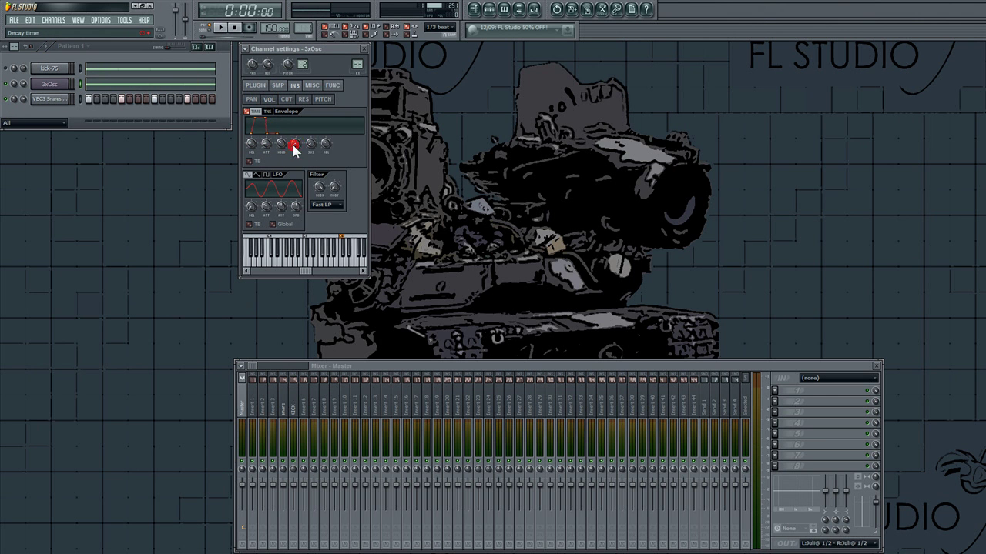
pyautogui.press('space')
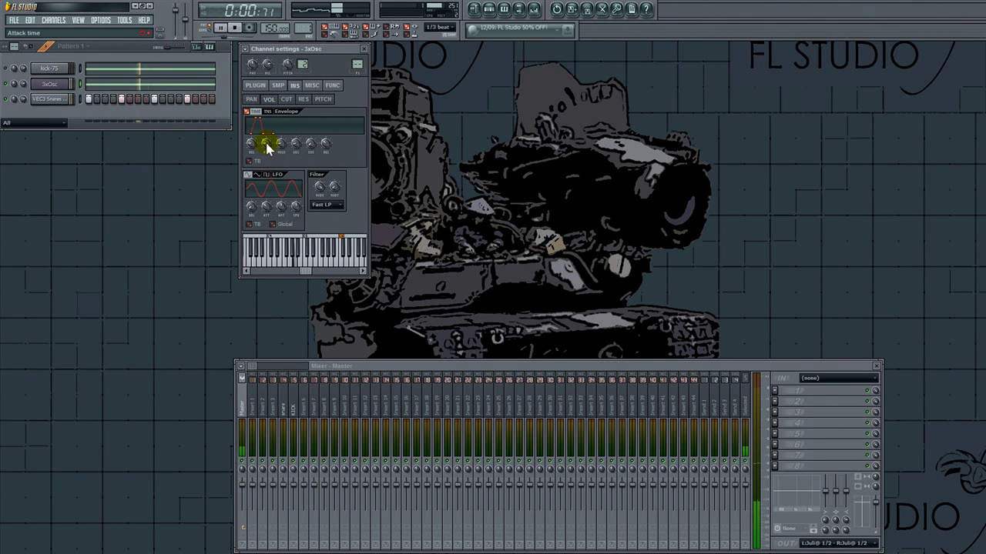
pyautogui.click(286, 99)
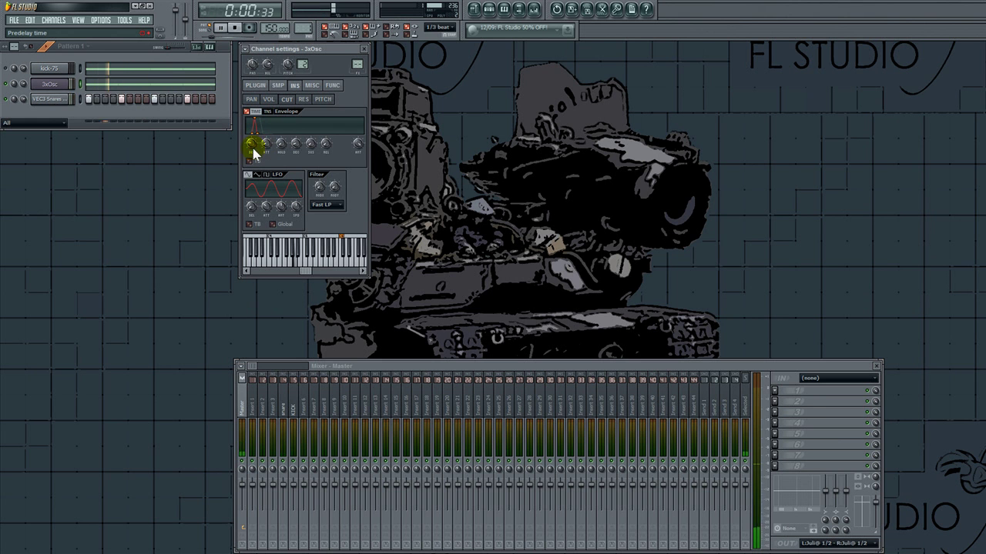
pyautogui.moveTo(298, 148); pyautogui.dragTo(298, 142)
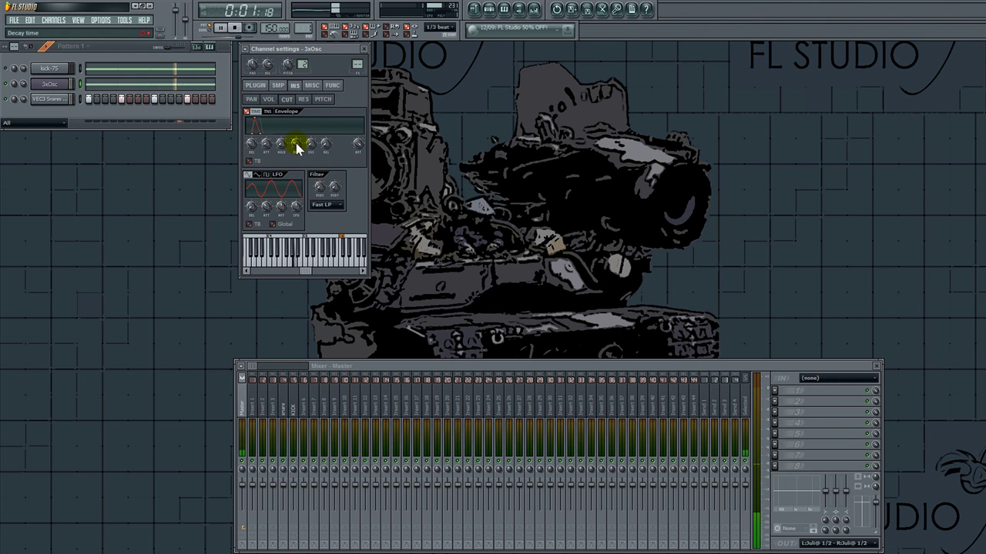
# Step: Route the 3x Osc channel to mixer track 6 and rename that track BASS
pyautogui.moveTo(357, 64)
pyautogui.mouseDown()
pyautogui.moveTo(357, 27)
pyautogui.moveTo(357, 48)
pyautogui.mouseUp()
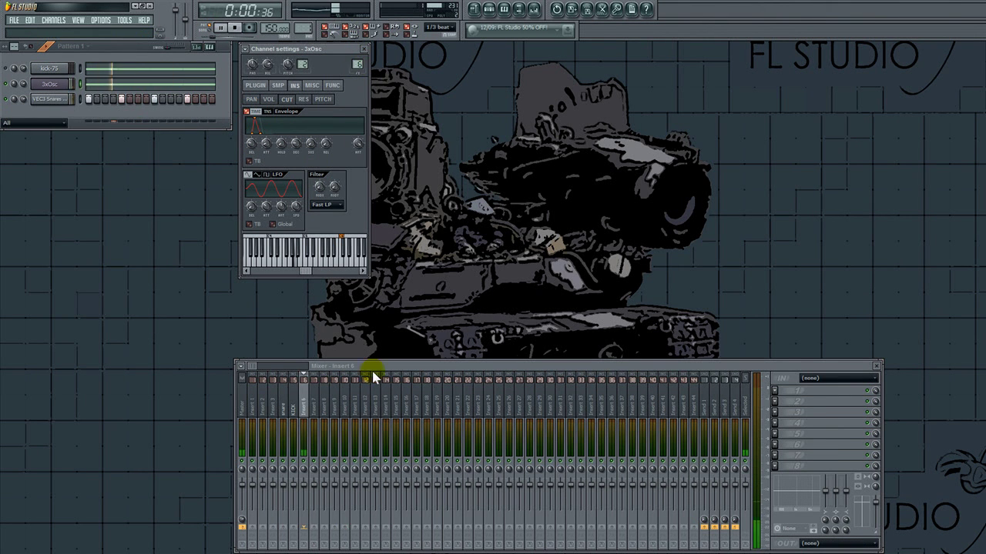
pyautogui.rightClick(308, 392)
pyautogui.click(333, 452)
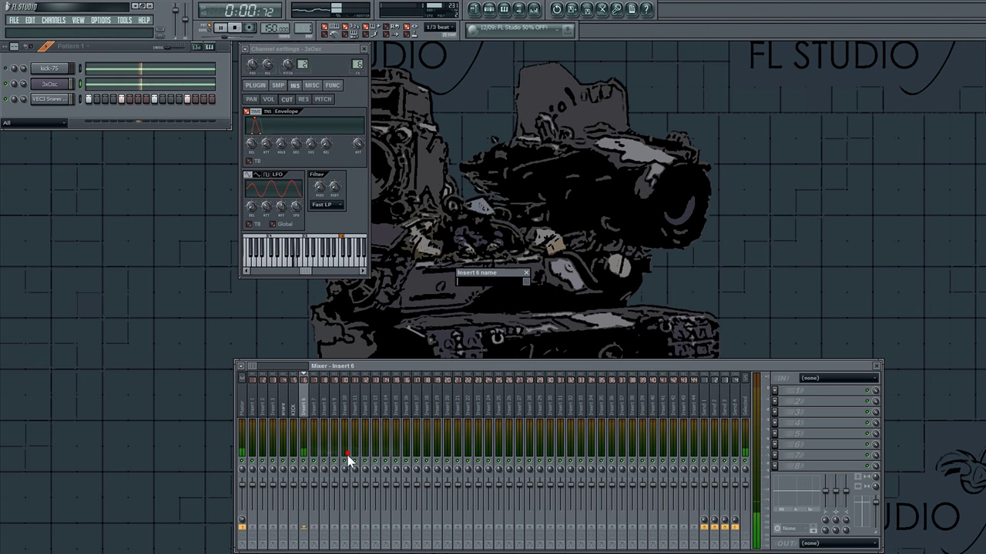
pyautogui.write('BASS')
pyautogui.press('Return')
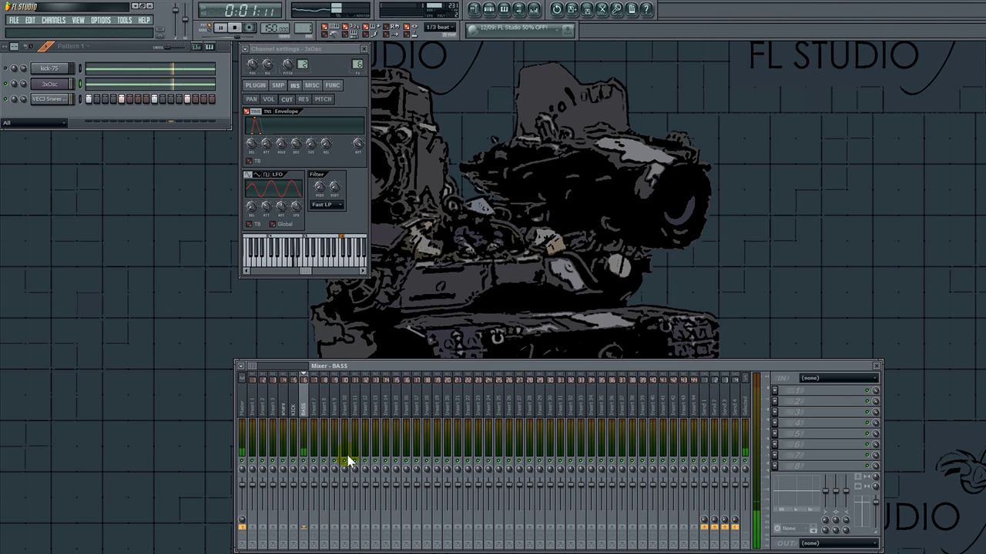
# Step: Load CamelPhat3 into the second effect slot of the BASS track and move its window clear of the channel settings
pyautogui.click(773, 401)
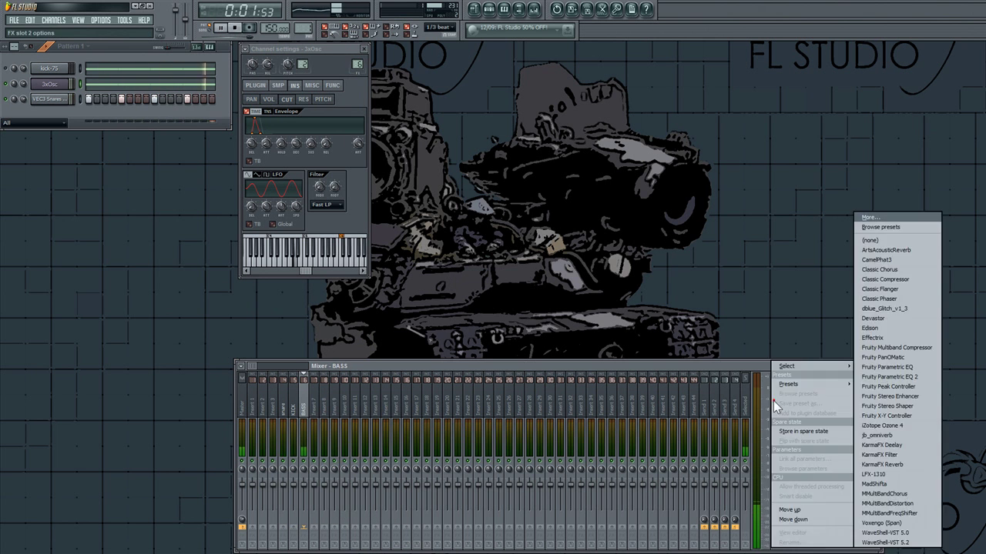
pyautogui.click(903, 259)
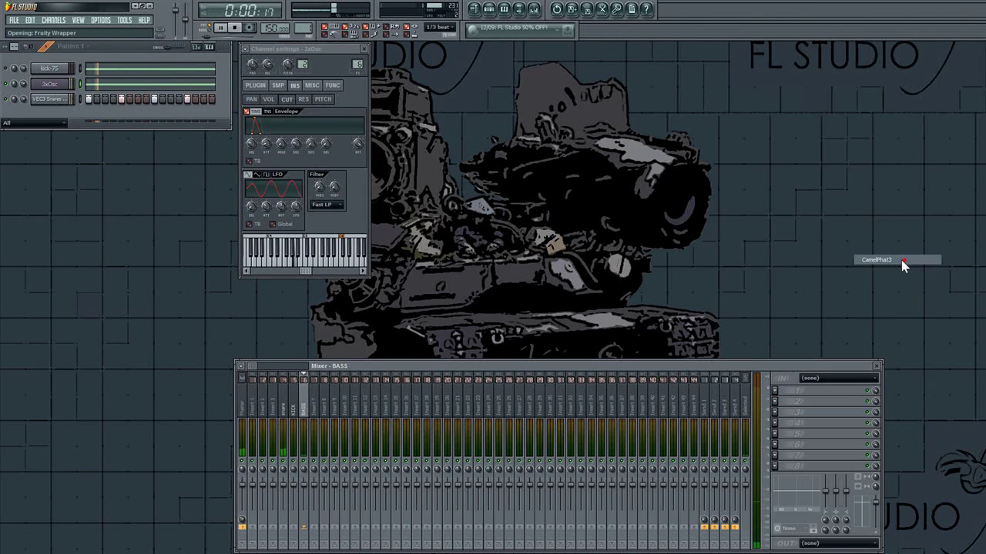
pyautogui.moveTo(259, 138); pyautogui.dragTo(668, 58)
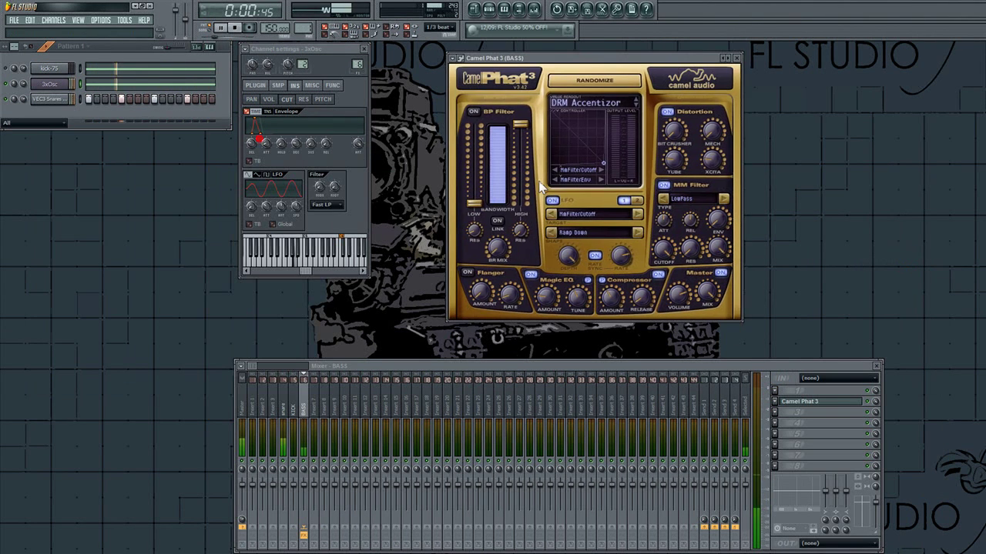
# Step: Switch off the second LFO in Camel Phat 3, set the MM Filter to BandPass Fat with 100% resonance, and adjust its cutoff
pyautogui.click(636, 201)
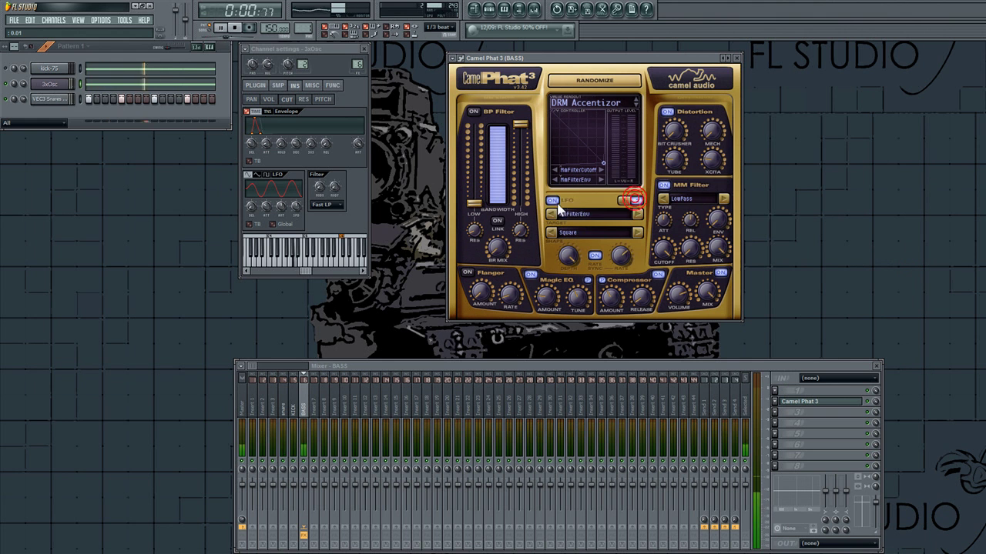
pyautogui.click(682, 199)
pyautogui.click(674, 267)
pyautogui.moveTo(665, 250); pyautogui.dragTo(695, 115)
pyautogui.click(693, 246)
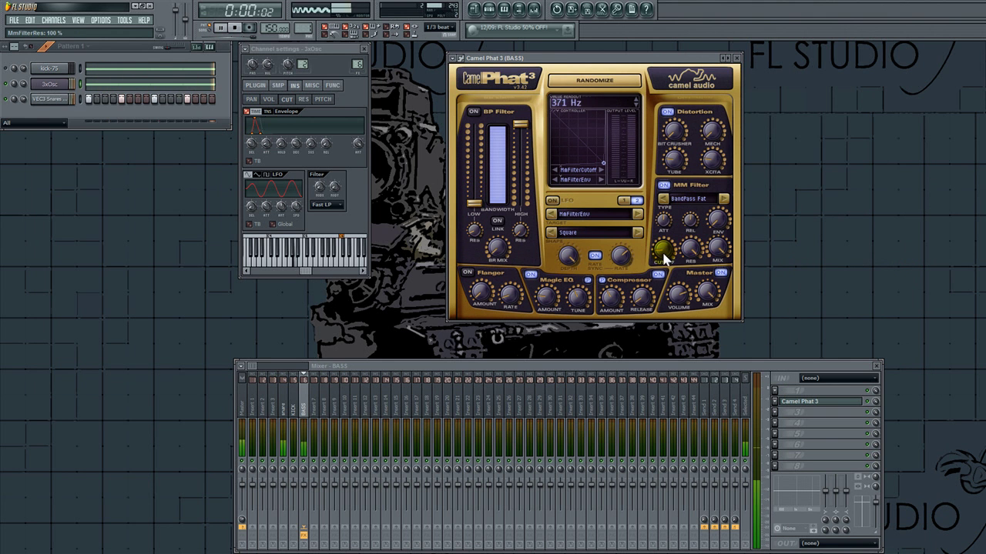
# Step: Adjust the Camel Phat 3 distortion with Tube at 30%, and switch off its Magic EQ and Compressor
pyautogui.click(707, 162)
pyautogui.click(713, 132)
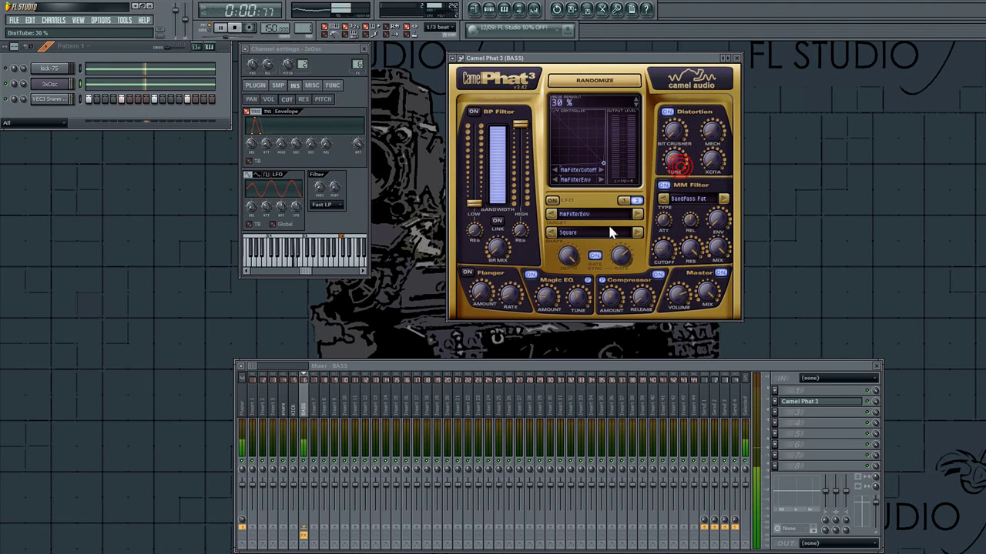
pyautogui.click(656, 275)
pyautogui.click(818, 402)
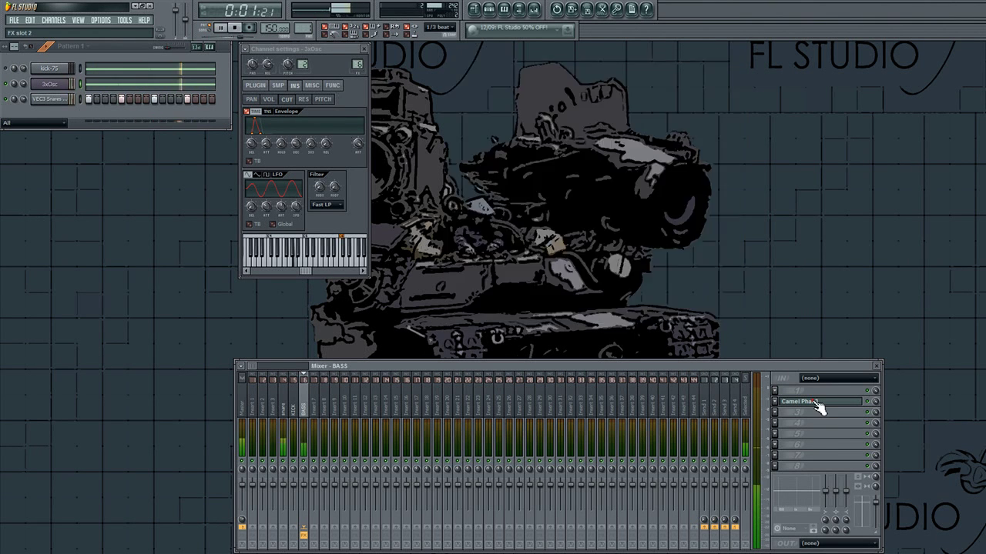
# Step: Add Fruity Parametric EQ 2 to the BASS track ahead of Camel Phat 3 and move its window into open space
pyautogui.click(809, 412)
pyautogui.click(889, 374)
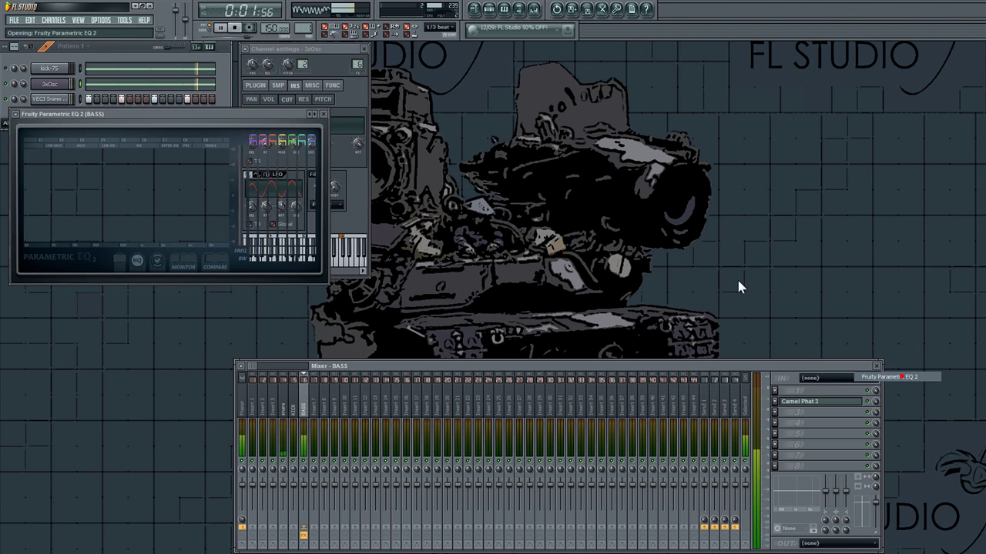
pyautogui.moveTo(223, 110); pyautogui.dragTo(627, 77)
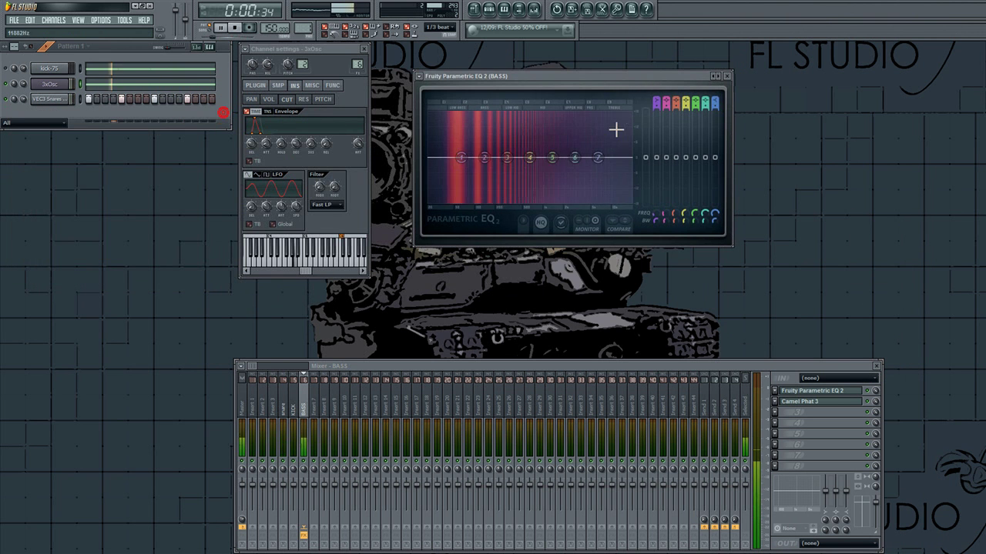
# Step: Shape the low end of the BASS EQ: cut band 1, boost band 2, and narrow and lower band 3
pyautogui.moveTo(462, 159); pyautogui.dragTo(433, 211)
pyautogui.moveTo(484, 159); pyautogui.dragTo(487, 200)
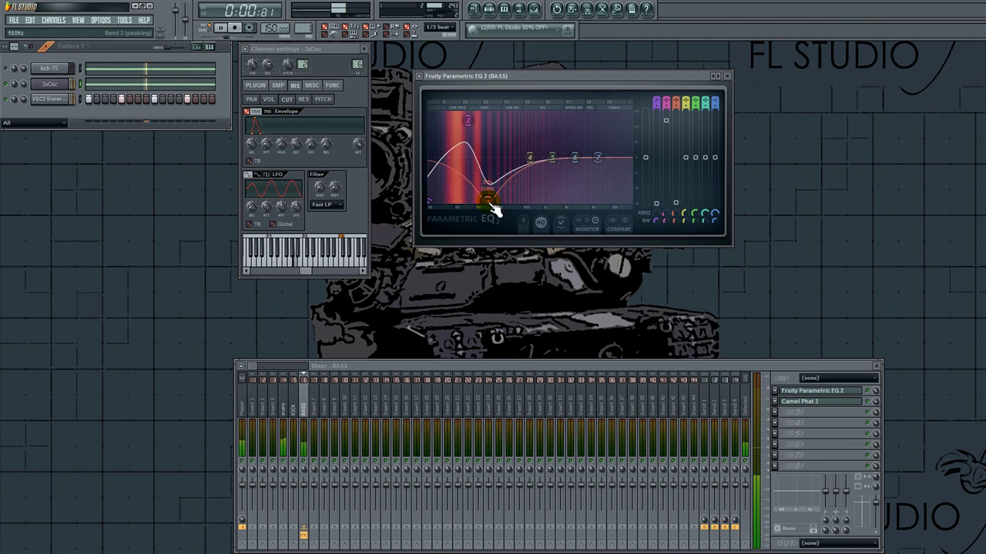
pyautogui.moveTo(678, 221); pyautogui.dragTo(678, 243)
pyautogui.moveTo(488, 201); pyautogui.dragTo(483, 187)
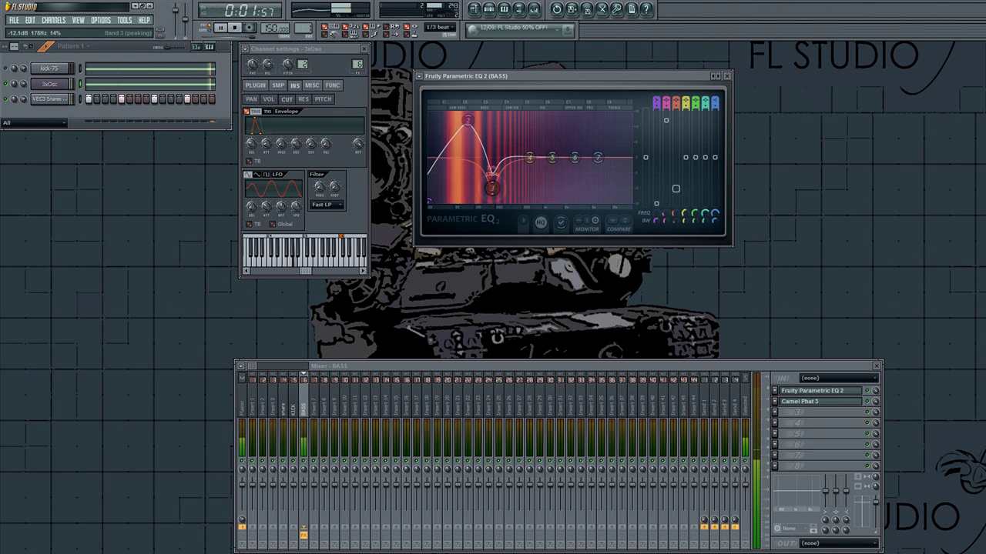
# Step: Raise bands 4 and 5 of the BASS EQ and cut the highs with the band 7 high shelf near 2400 Hz
pyautogui.moveTo(529, 158)
pyautogui.mouseDown()
pyautogui.moveTo(528, 141)
pyautogui.moveTo(522, 153)
pyautogui.mouseUp()
pyautogui.moveTo(605, 166); pyautogui.dragTo(574, 324)
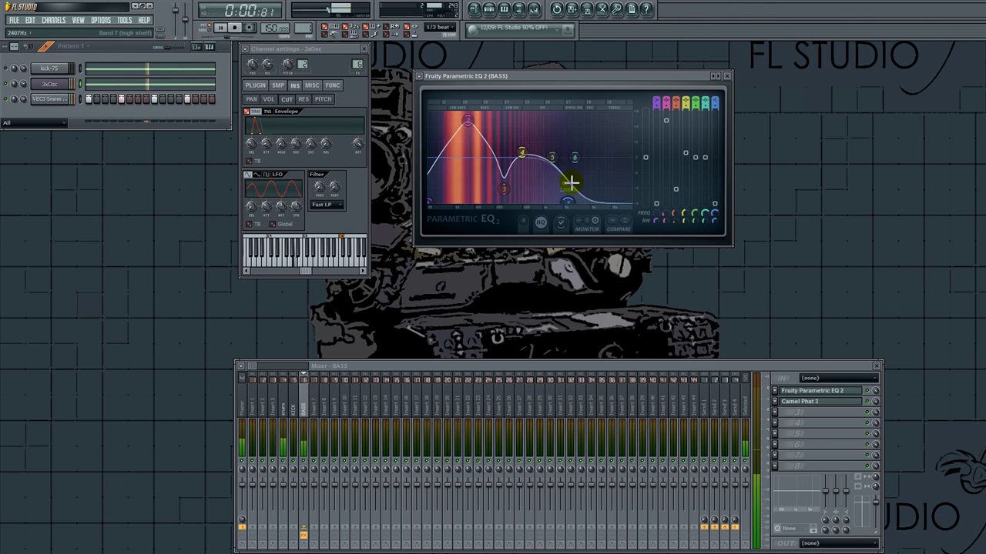
pyautogui.moveTo(551, 157); pyautogui.dragTo(556, 131)
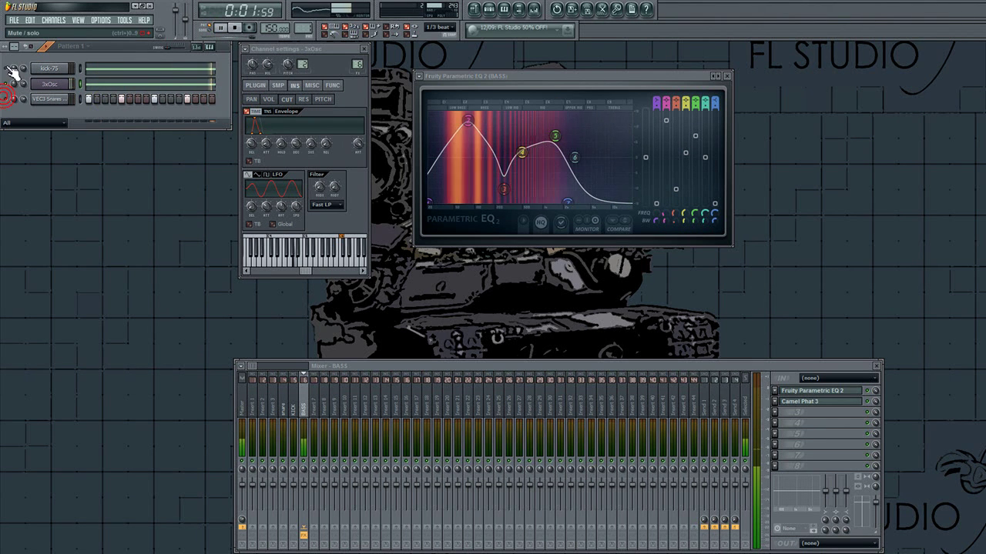
# Step: Close the 3x Osc settings, listen to the bass with the kick, and retune BASS EQ band 2 to about 15.9 dB near 57 Hz
pyautogui.click(48, 83)
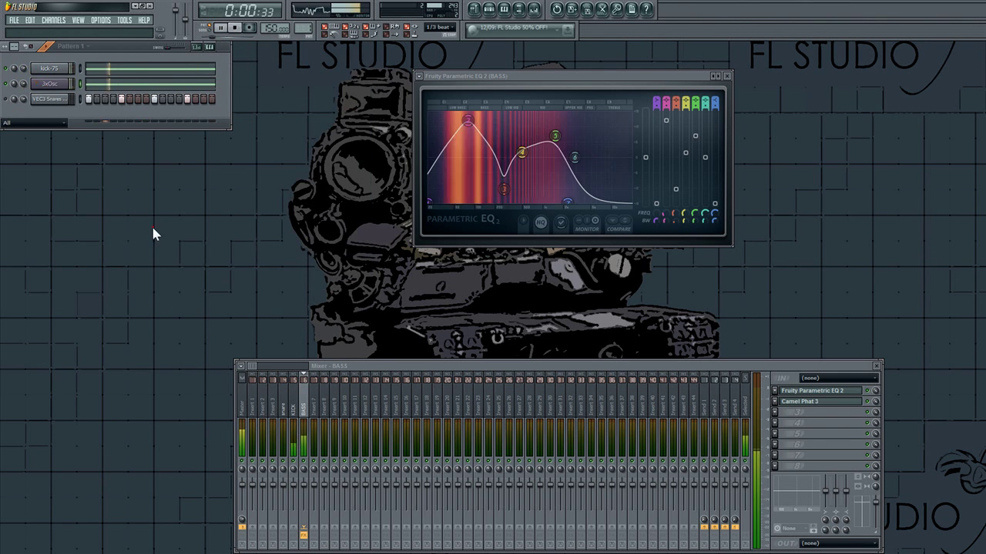
pyautogui.press('space')
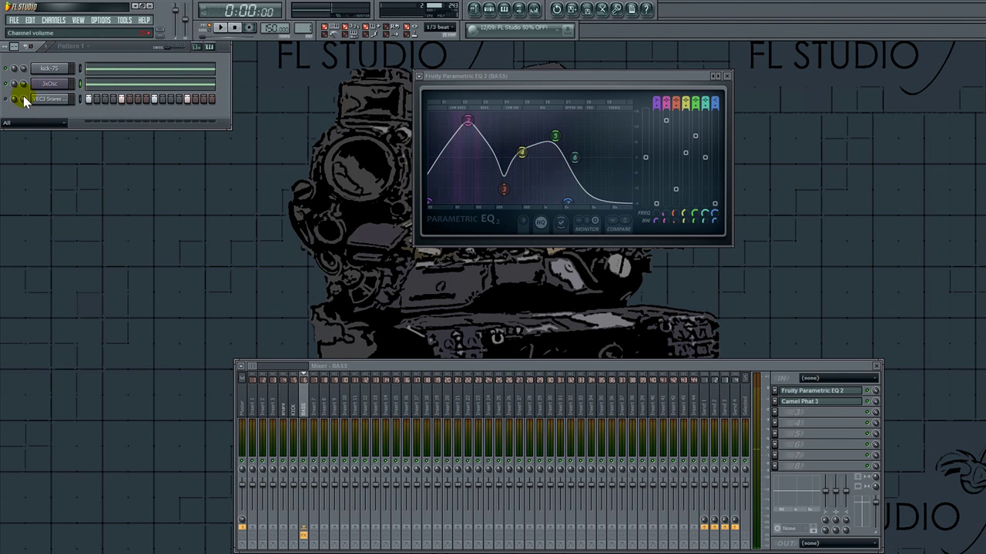
pyautogui.press('space')
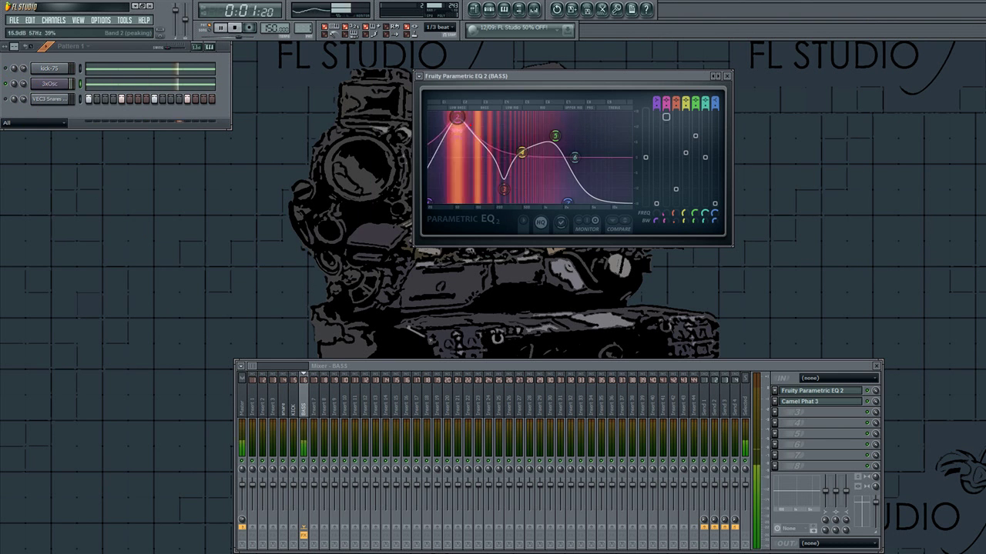
pyautogui.press('space')
pyautogui.click(818, 393)
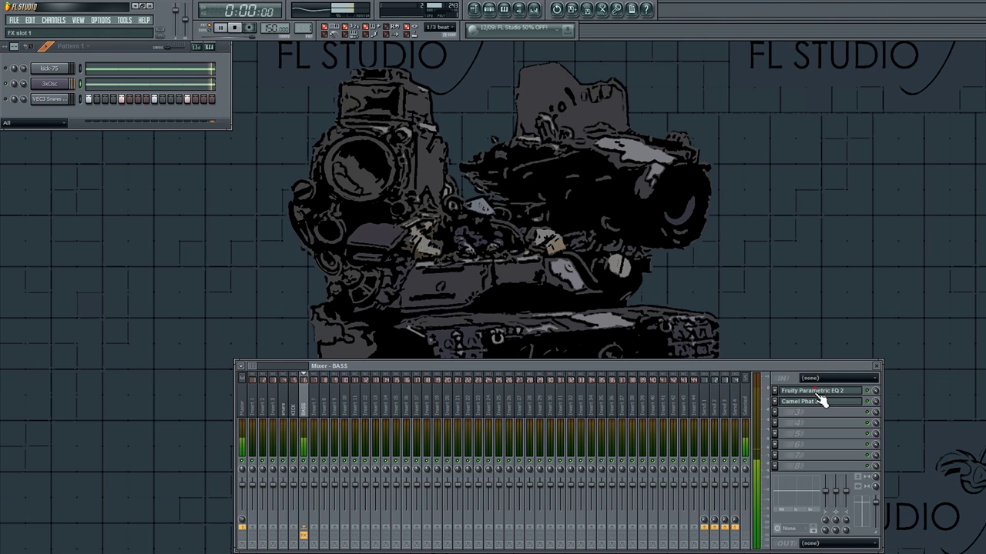
# Step: Rework the distortion amounts in Camel Phat 3 on the BASS track and reopen the track's equalizer
pyautogui.click(793, 401)
pyautogui.moveTo(682, 159); pyautogui.dragTo(715, 129)
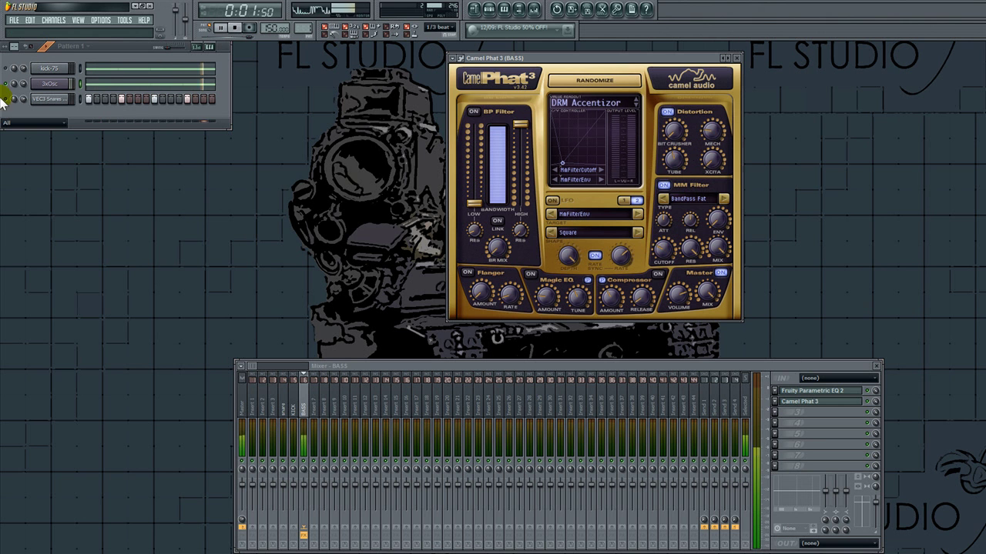
pyautogui.click(817, 393)
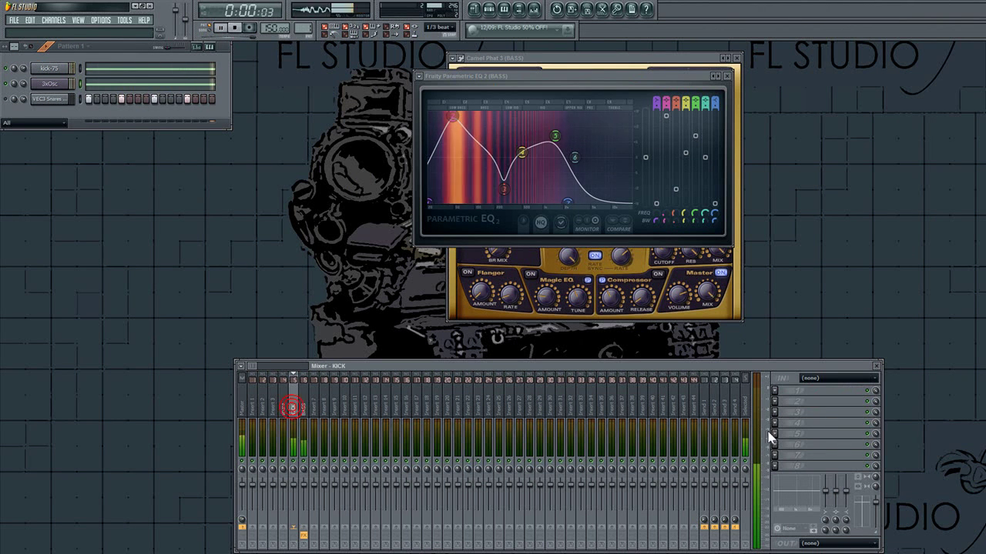
# Step: Add Fruity Parametric EQ 2 to the KICK track's fourth slot, cut bands 1 and 7, and boost bands 2, 4 and 6
pyautogui.click(774, 423)
pyautogui.click(885, 376)
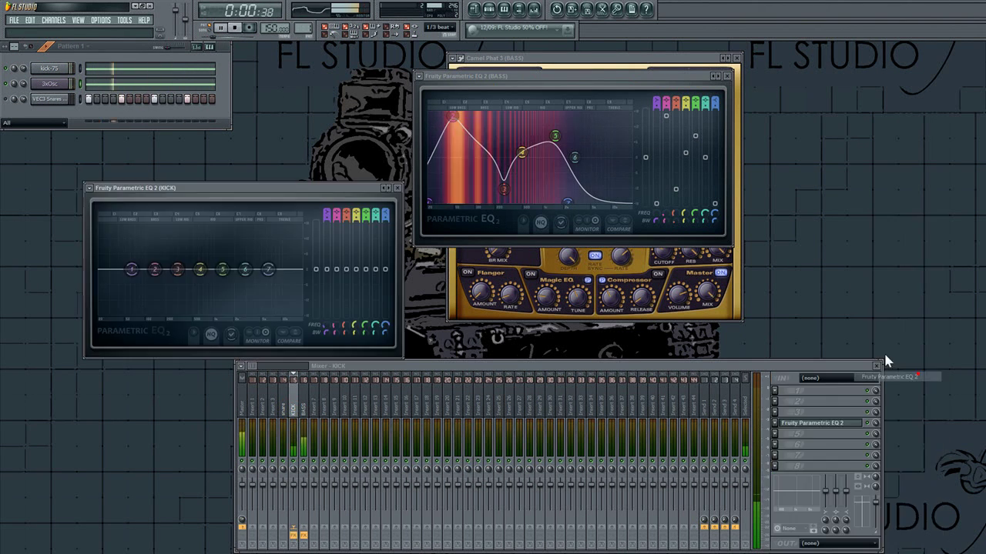
pyautogui.moveTo(131, 269); pyautogui.dragTo(103, 282)
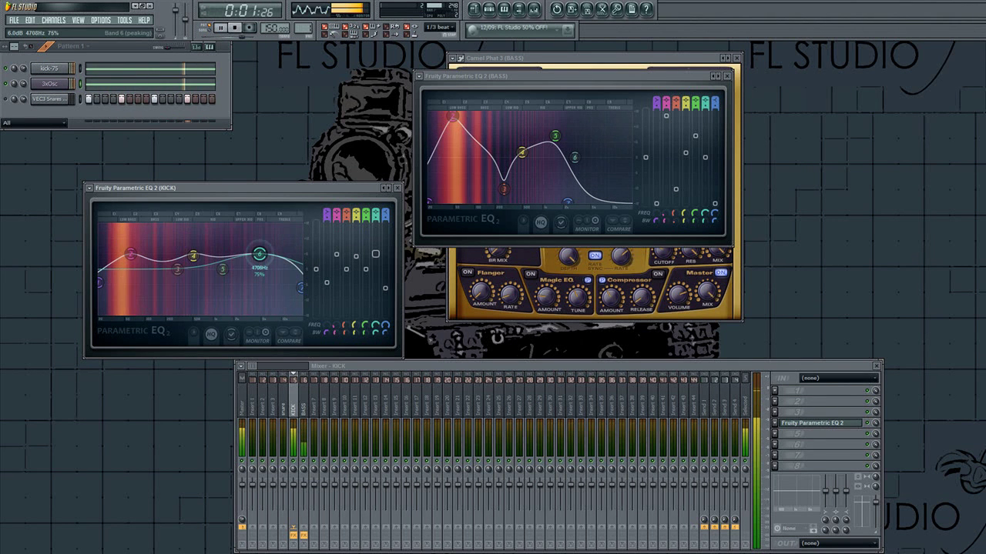
pyautogui.click(396, 188)
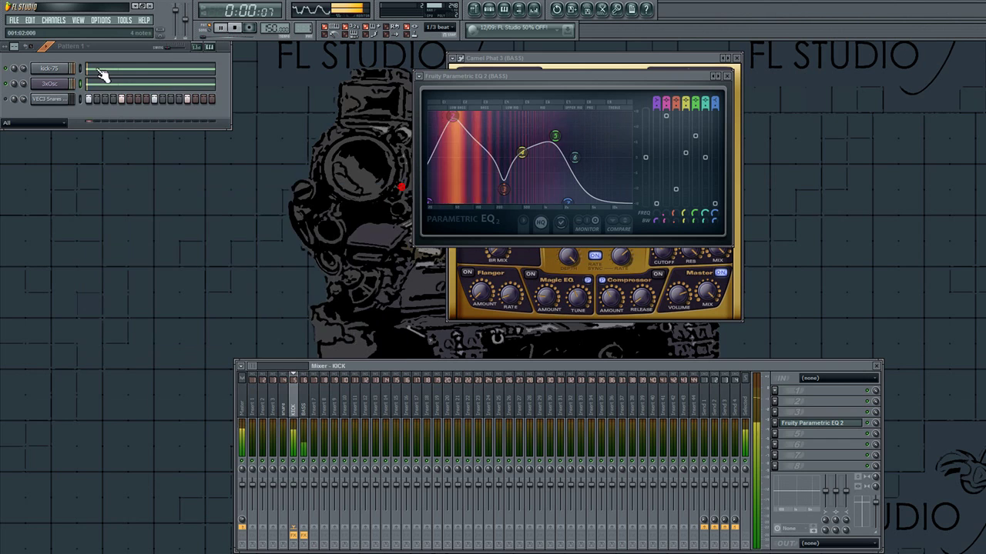
# Step: Shorten all four kick-75 notes in the piano roll to less than half a beat, and stop playback
pyautogui.click(100, 69)
pyautogui.moveTo(319, 161); pyautogui.dragTo(9, 346)
pyautogui.moveTo(123, 263); pyautogui.dragTo(121, 263)
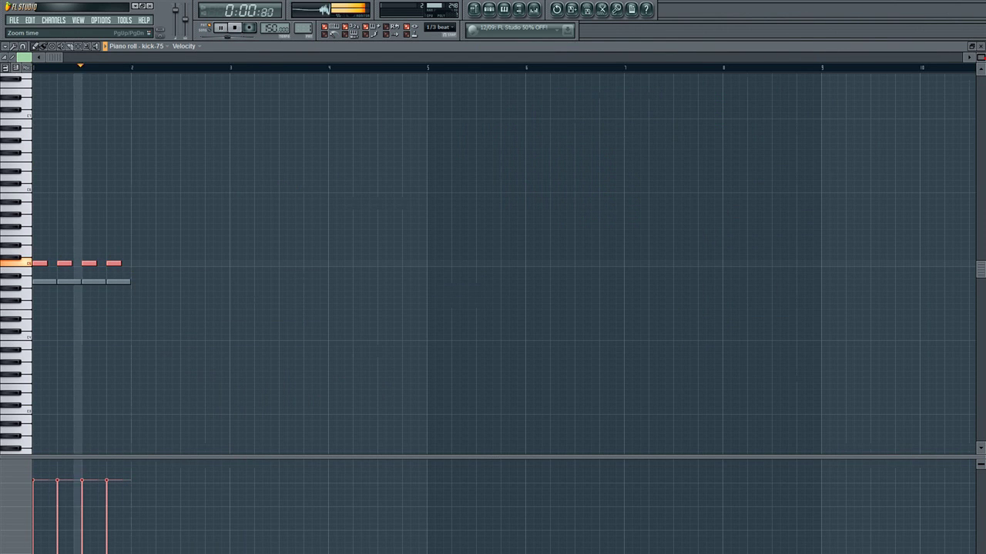
pyautogui.moveTo(980, 57); pyautogui.dragTo(980, 48)
pyautogui.moveTo(207, 263); pyautogui.dragTo(198, 267)
pyautogui.keyDown('ctrl'); pyautogui.click(263, 325); pyautogui.keyUp('ctrl')
pyautogui.rightClick(258, 321)
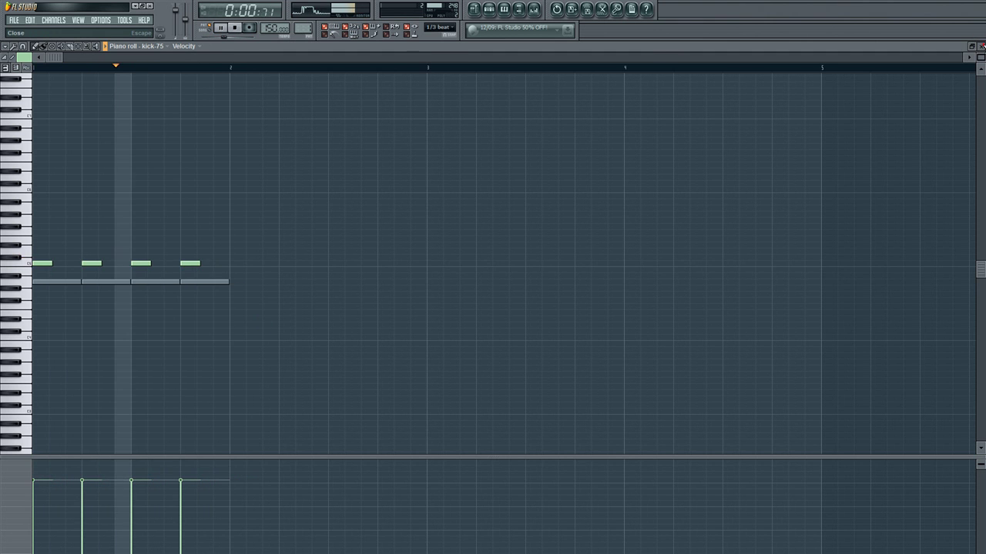
pyautogui.click(982, 46)
pyautogui.press('space')
pyautogui.click(729, 76)
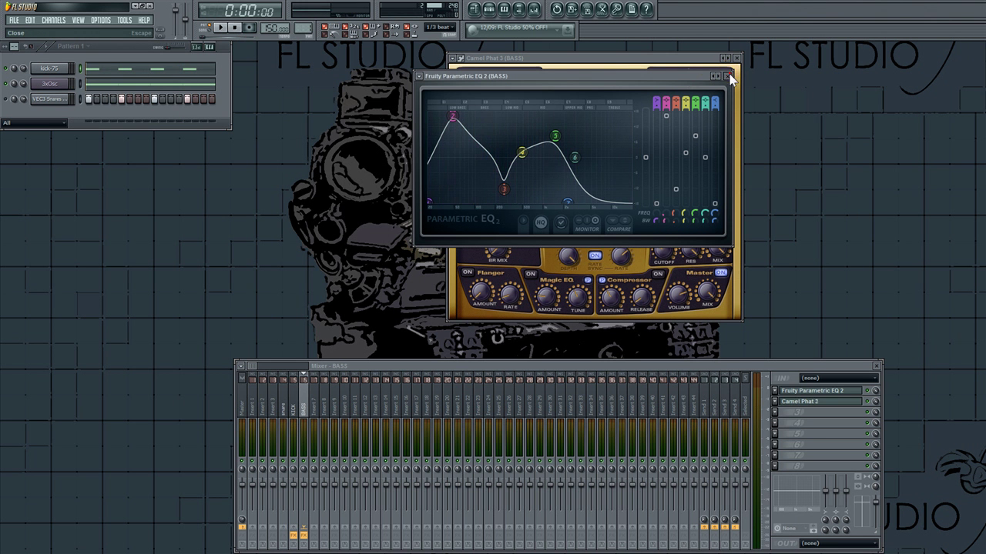
# Step: Close the BASS plugin windows, play the pattern, and load the OMNIVERB track preset from the Y folder onto Send 4
pyautogui.click(736, 57)
pyautogui.press('space')
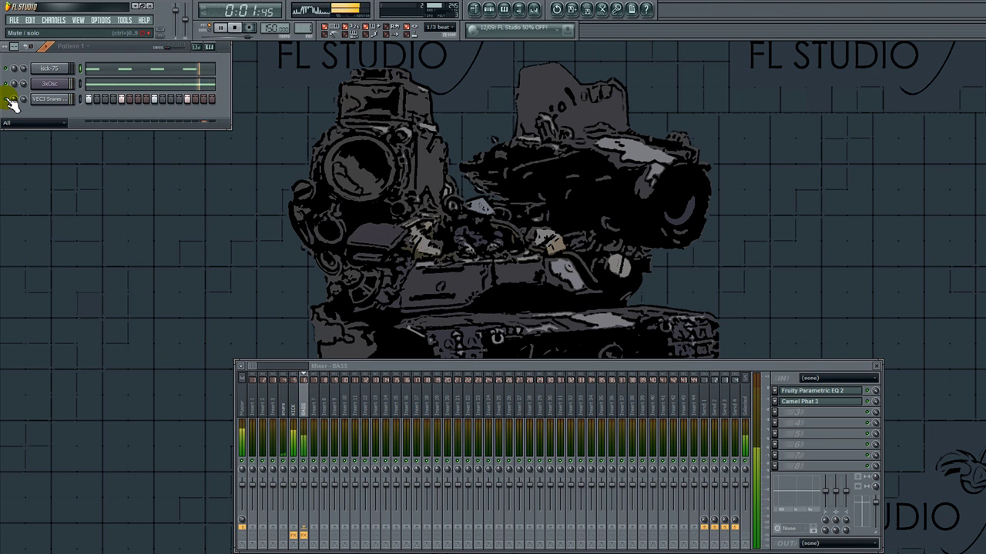
pyautogui.click(735, 404)
pyautogui.rightClick(735, 404)
pyautogui.moveTo(816, 377)
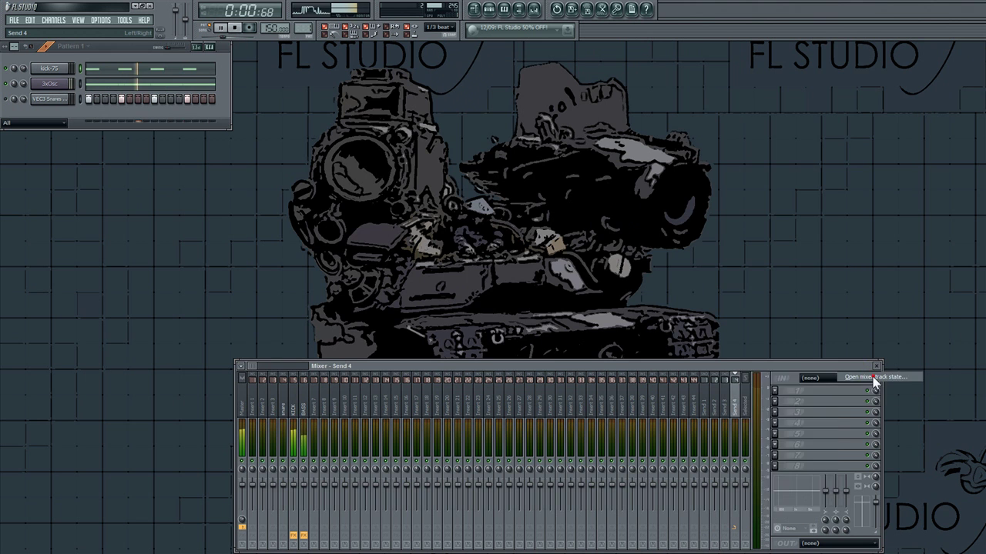
pyautogui.click(874, 379)
pyautogui.doubleClick(449, 147)
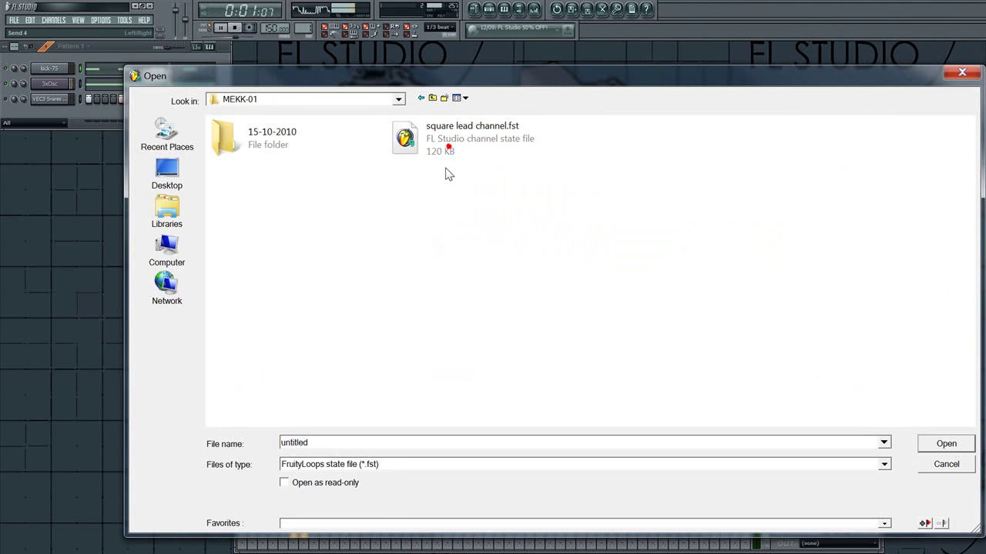
pyautogui.click(422, 98)
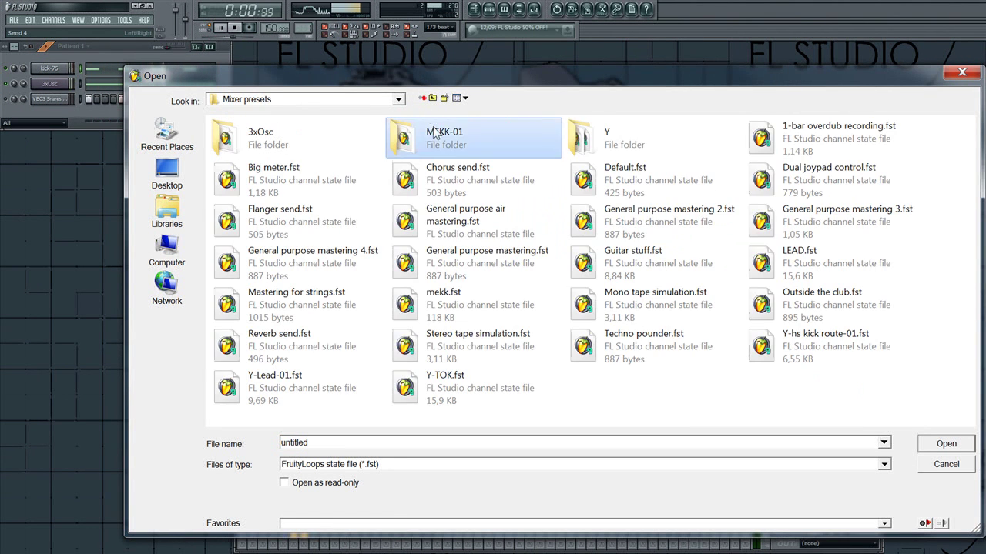
pyautogui.doubleClick(610, 144)
pyautogui.doubleClick(447, 221)
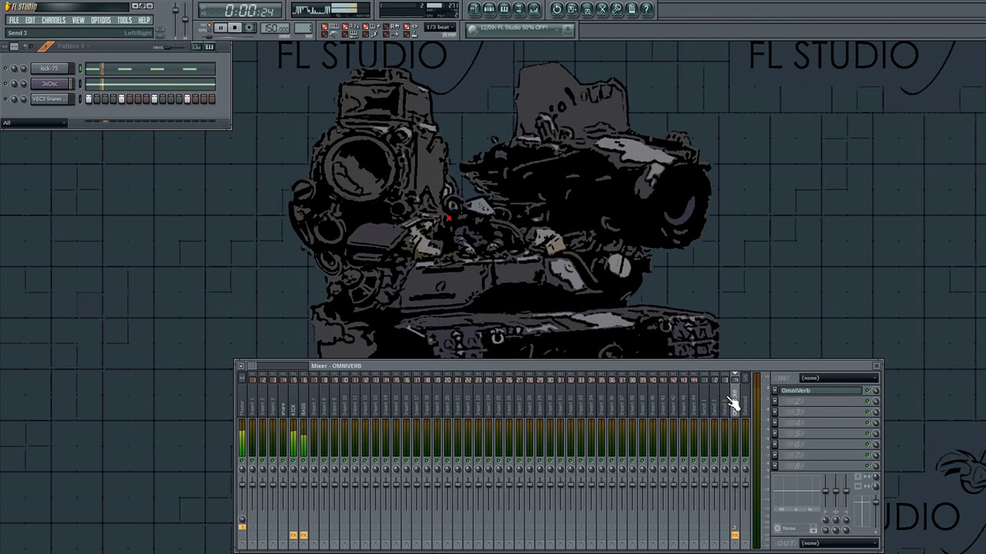
# Step: Load the REVERB mixer track preset with ArtsAcoustic Reverb onto Send 3
pyautogui.rightClick(733, 404)
pyautogui.moveTo(816, 380)
pyautogui.click(853, 379)
pyautogui.doubleClick(282, 148)
pyautogui.doubleClick(279, 147)
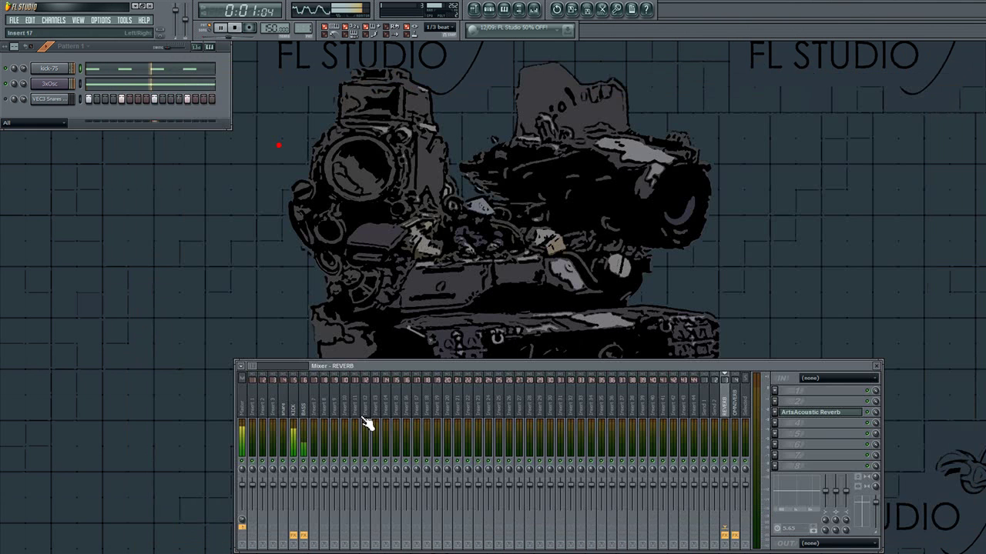
# Step: Feed the BASS track and the soloed snare track into the reverb sends, with the snare's send level at about 22%
pyautogui.click(307, 389)
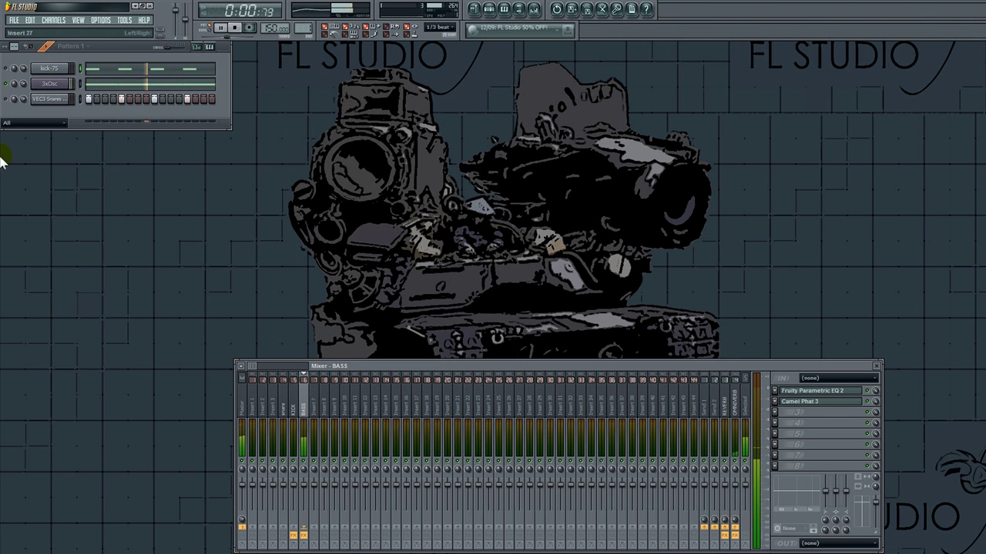
pyautogui.rightClick(5, 100)
pyautogui.click(284, 405)
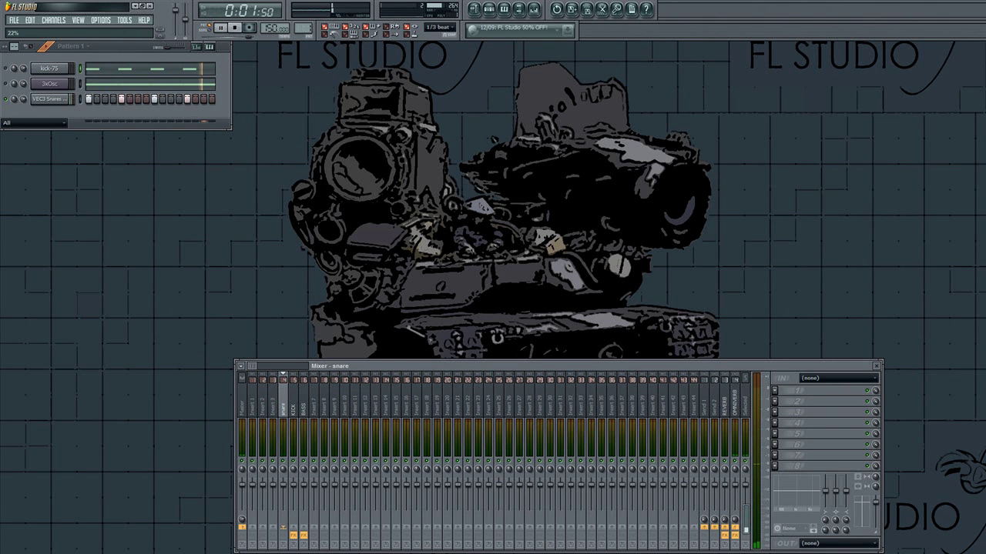
# Step: Unmute the kick-75 and 3xOsc channels and listen to them together with the snare
pyautogui.click(5, 66)
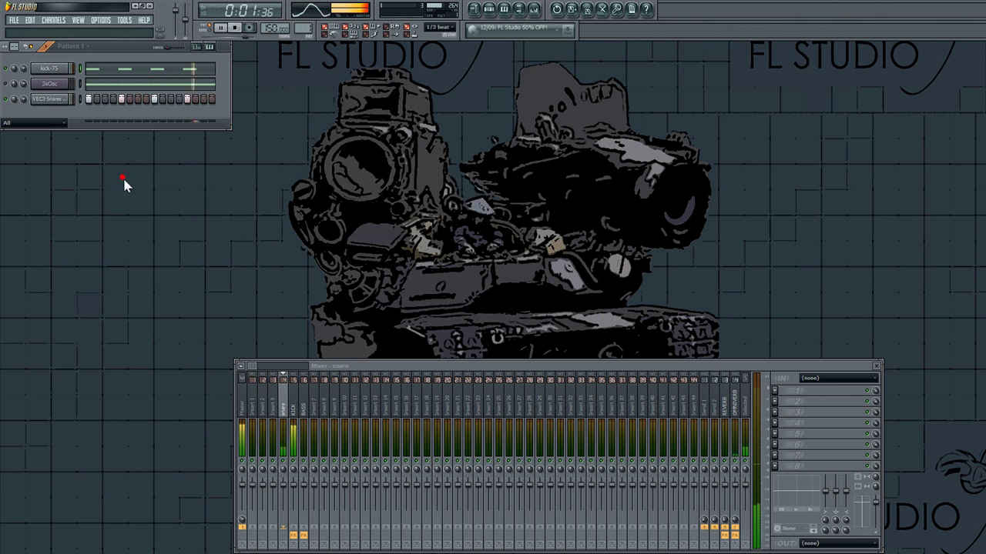
pyautogui.click(5, 84)
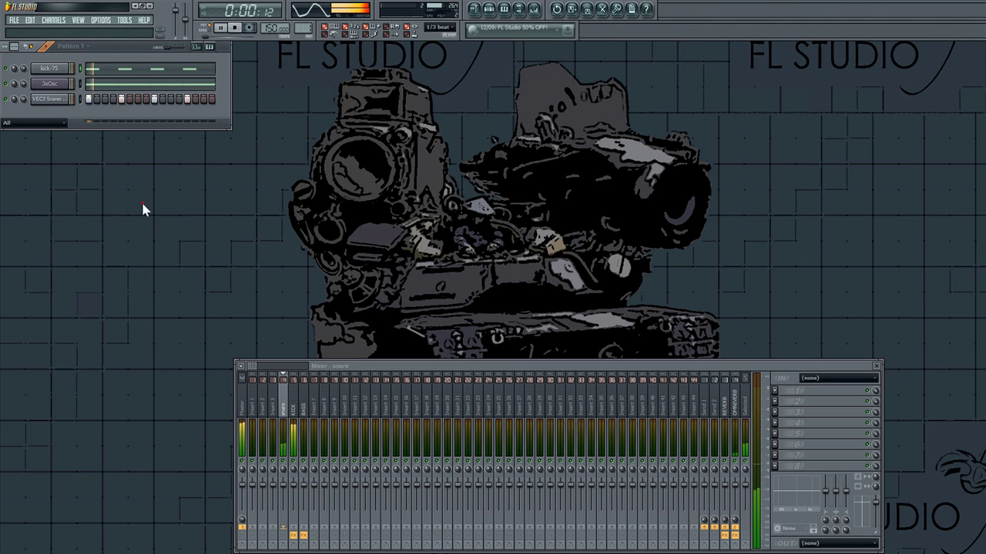
pyautogui.click(143, 203)
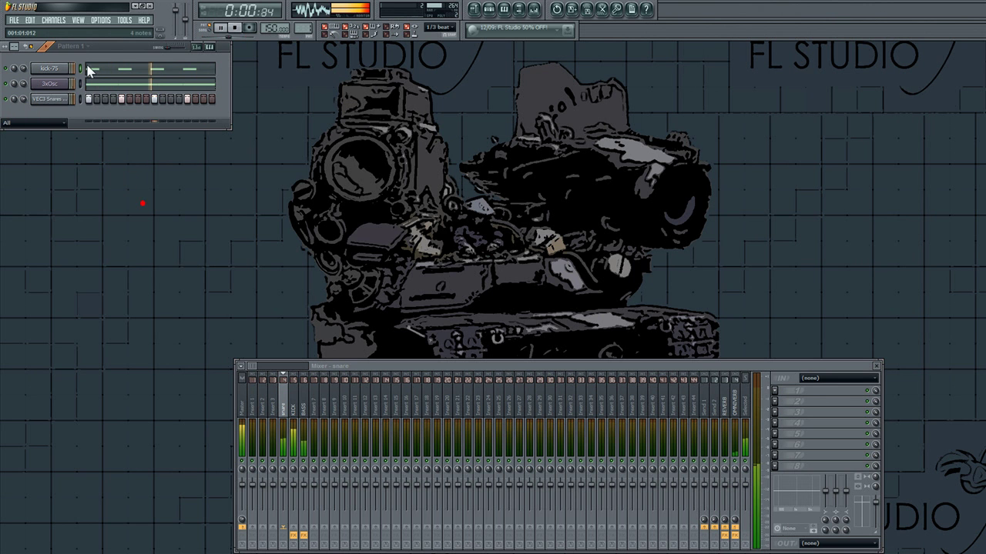
# Step: Solo the 3xOsc channel and adjust the stereo detune of its second and third oscillators, ending at about -17 cents
pyautogui.click(6, 100)
pyautogui.press('space')
pyautogui.press('space')
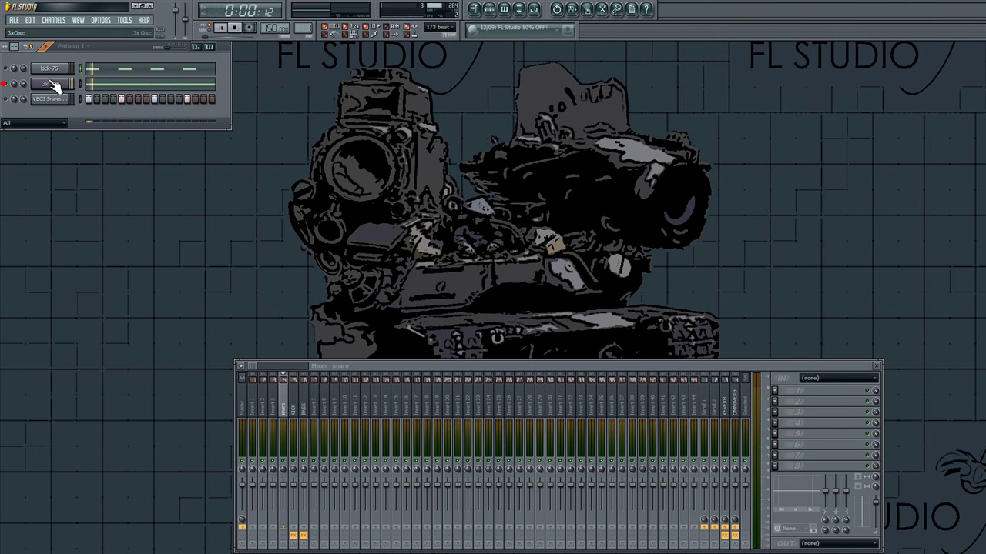
pyautogui.click(48, 83)
pyautogui.click(258, 87)
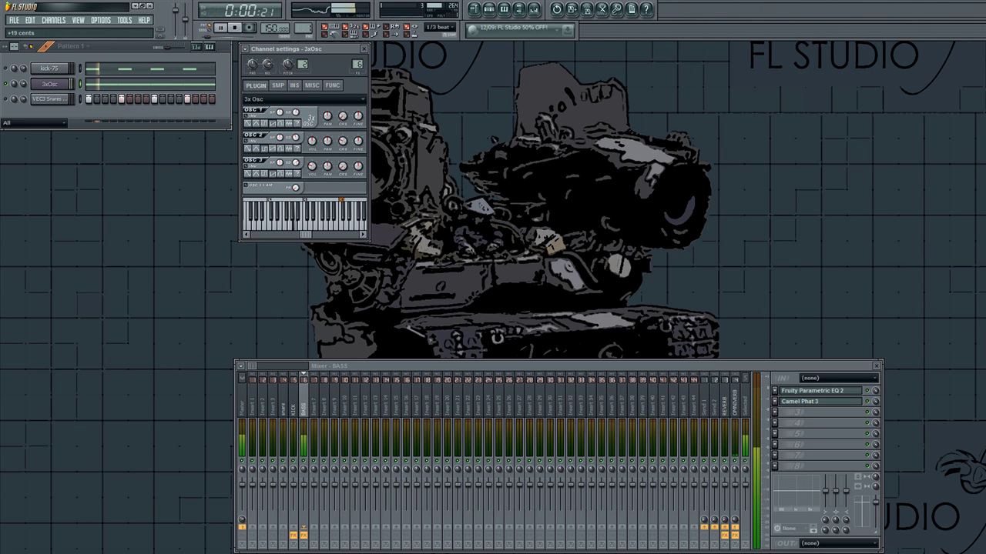
pyautogui.rightClick(299, 165)
pyautogui.click(296, 162)
pyautogui.rightClick(297, 138)
pyautogui.click(308, 142)
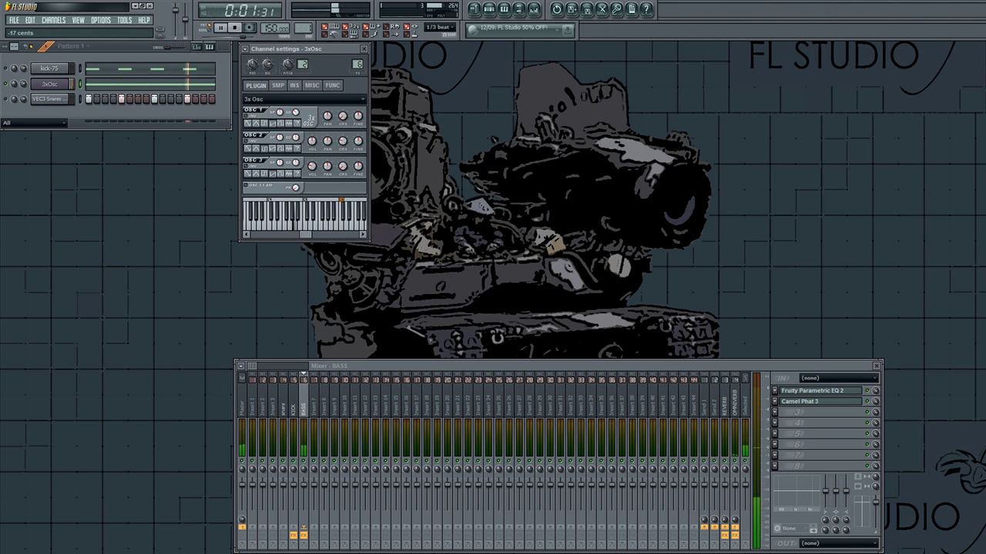
pyautogui.click(77, 87)
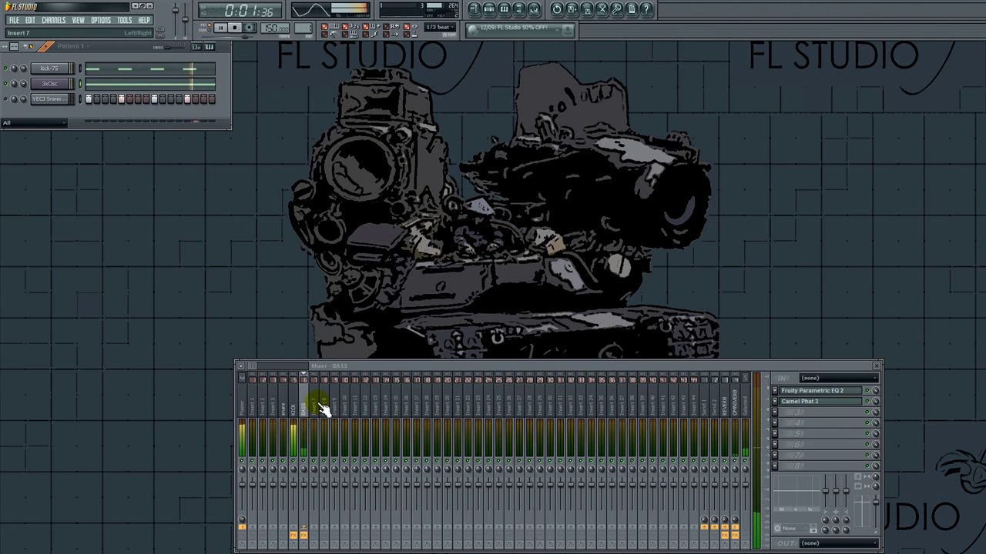
# Step: Check the kick's spectrum in the KICK track's Fruity Parametric EQ 2, close it, and restart playback
pyautogui.click(294, 407)
pyautogui.click(833, 430)
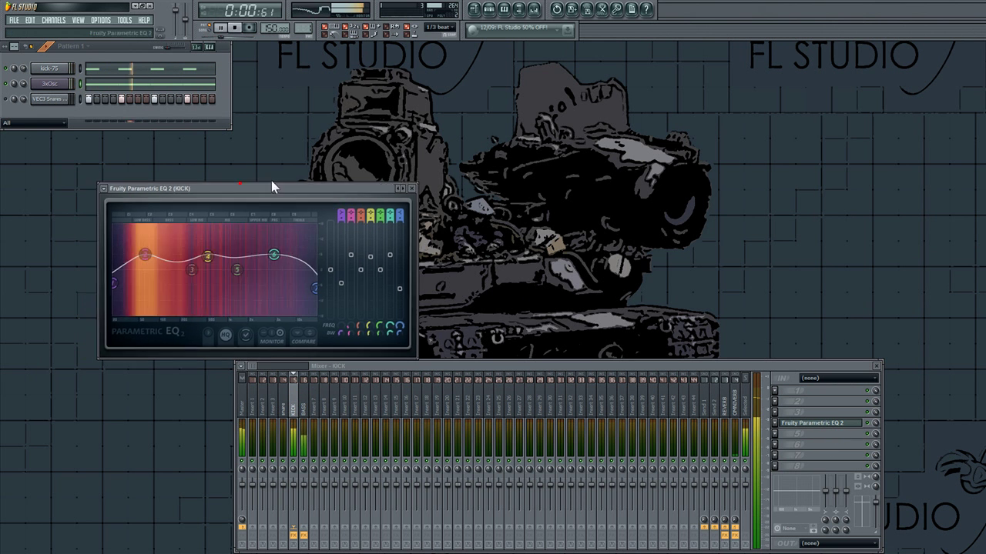
pyautogui.moveTo(244, 187); pyautogui.dragTo(486, 118)
pyautogui.moveTo(420, 191); pyautogui.dragTo(441, 185)
pyautogui.click(850, 422)
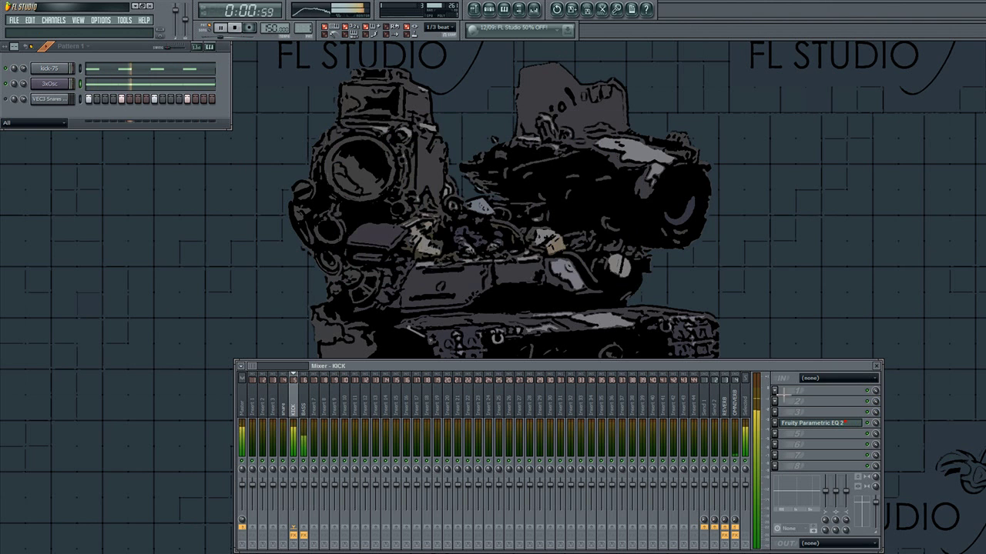
pyautogui.press('space')
pyautogui.press('space')
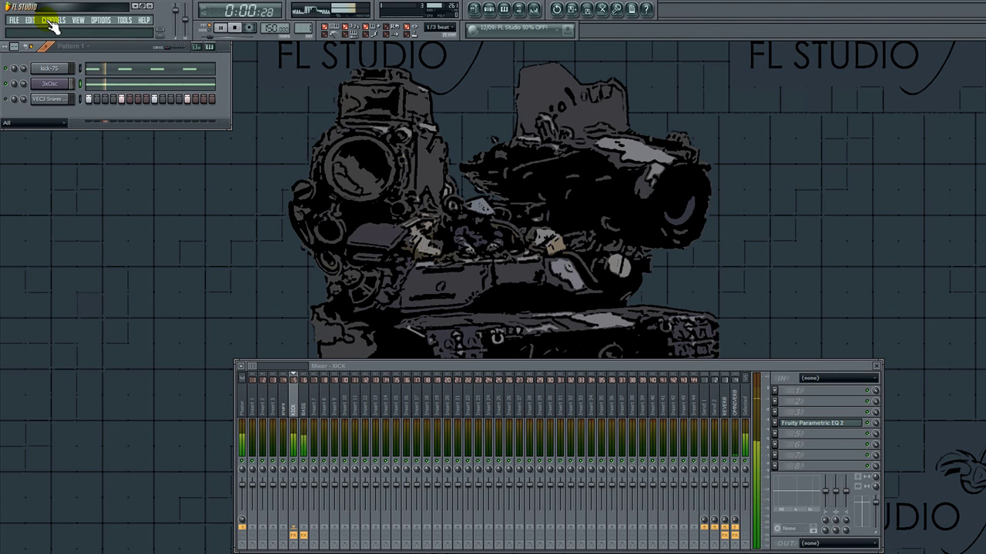
# Step: Open the snare channel's sample browser and go to Y-samples > INSTRUMENTS > SNARE
pyautogui.click(52, 21)
pyautogui.click(58, 23)
pyautogui.click(37, 104)
pyautogui.click(251, 107)
pyautogui.click(164, 217)
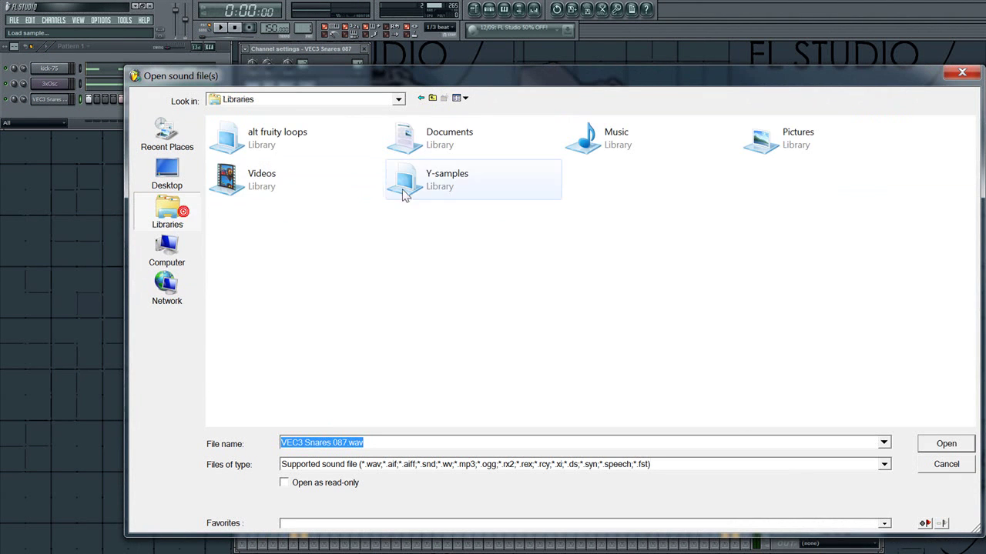
pyautogui.doubleClick(437, 179)
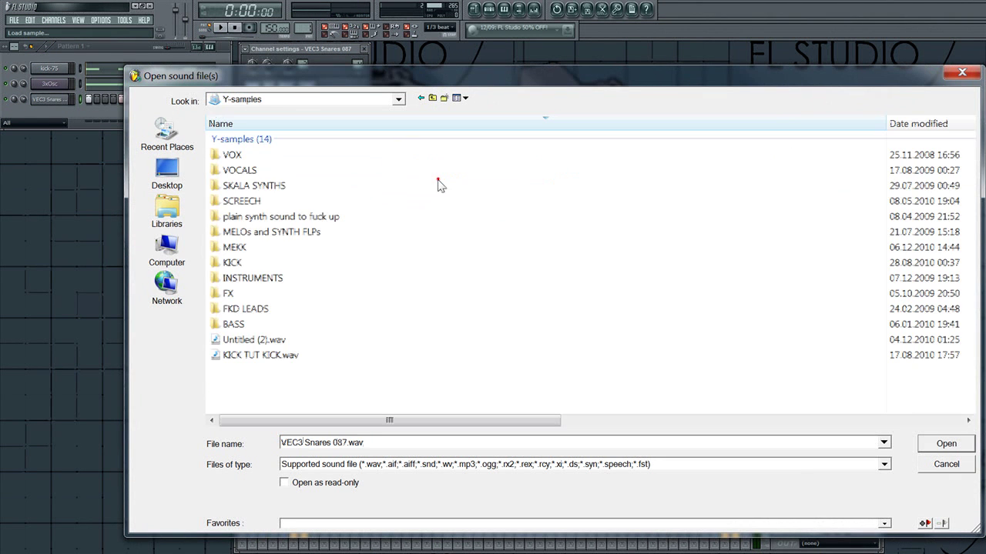
pyautogui.doubleClick(246, 278)
pyautogui.doubleClick(236, 139)
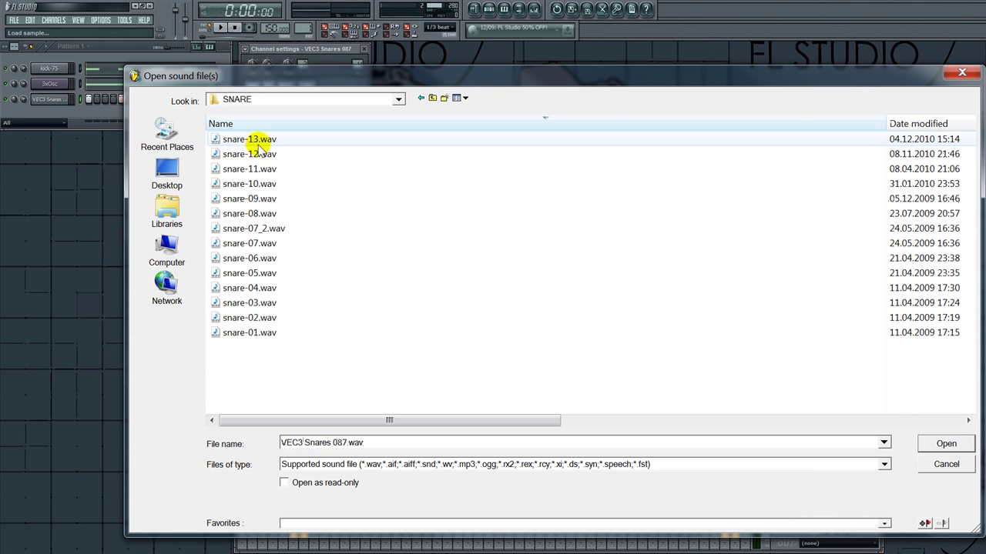
# Step: Audition the samples in the SNARE folder and load snare-13.wav into the snare channel
pyautogui.click(257, 169)
pyautogui.press('Up')
pyautogui.press('Up')
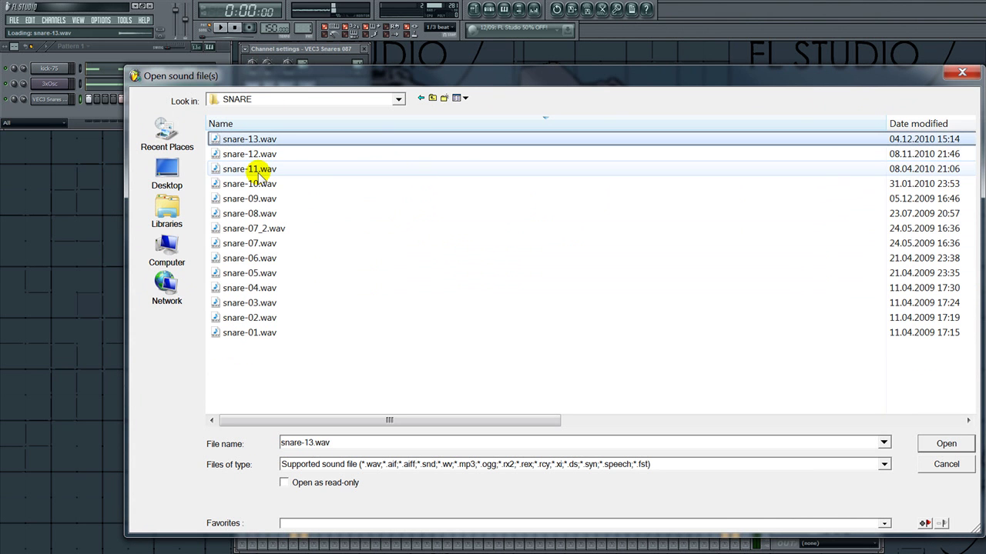
pyautogui.click(259, 171)
pyautogui.press('Down')
pyautogui.press('Down')
pyautogui.press('Down')
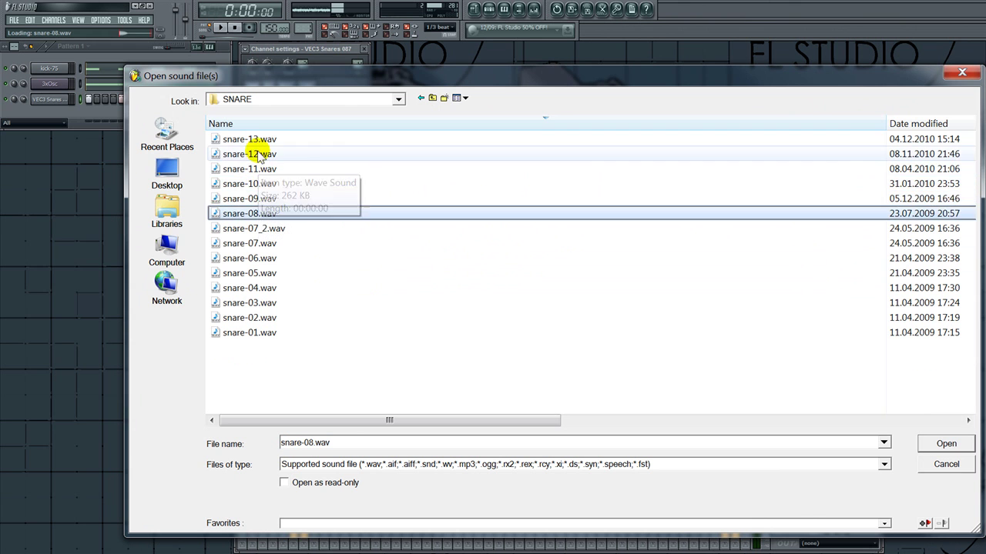
pyautogui.press('Up')
pyautogui.press('Up')
pyautogui.press('Up')
pyautogui.press('Up')
pyautogui.press('Up')
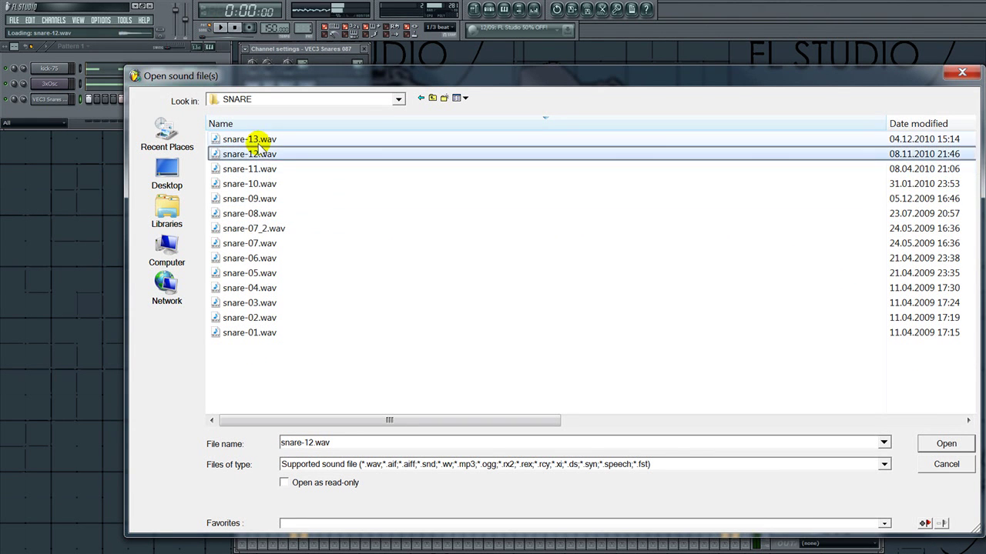
pyautogui.doubleClick(258, 142)
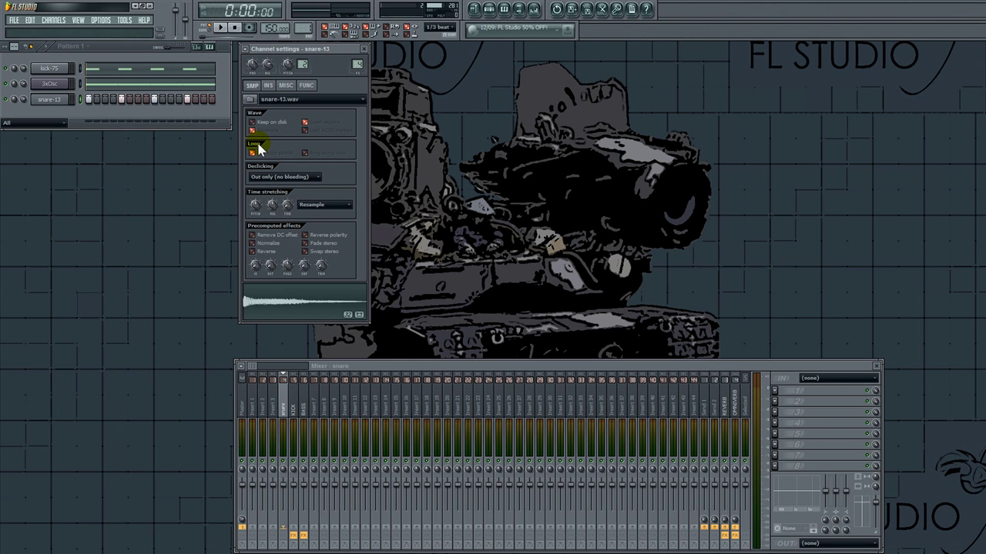
# Step: Normalize the snare-13 sample, close its channel settings, and play the pattern
pyautogui.click(266, 244)
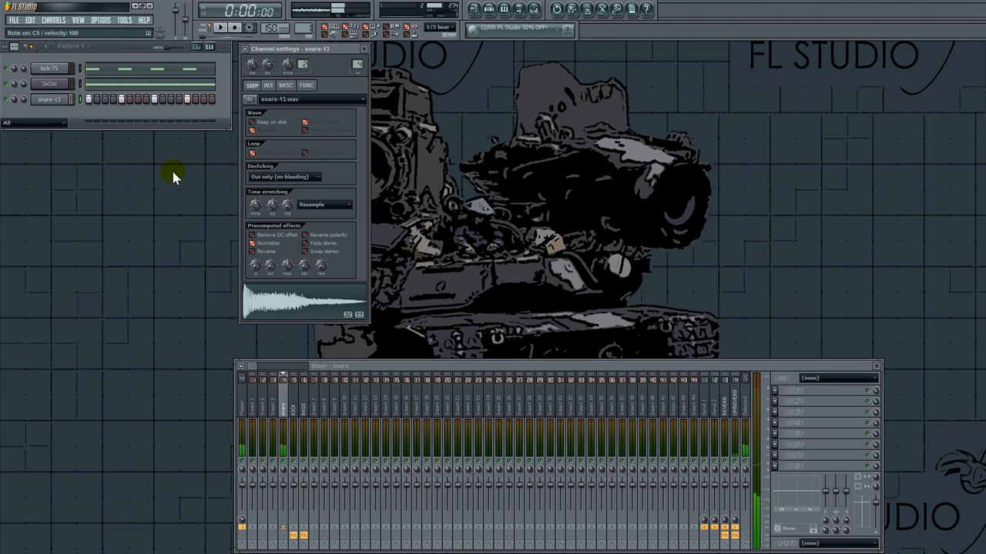
pyautogui.press('space')
pyautogui.click(46, 101)
pyautogui.press('space')
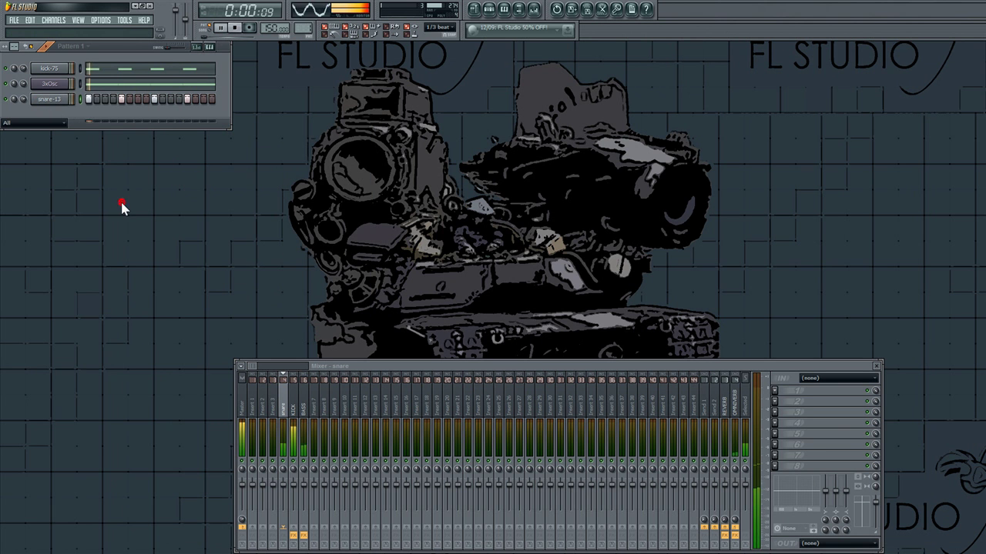
# Step: Add a new Sampler channel to the pattern, open its settings, and stop playback
pyautogui.click(53, 27)
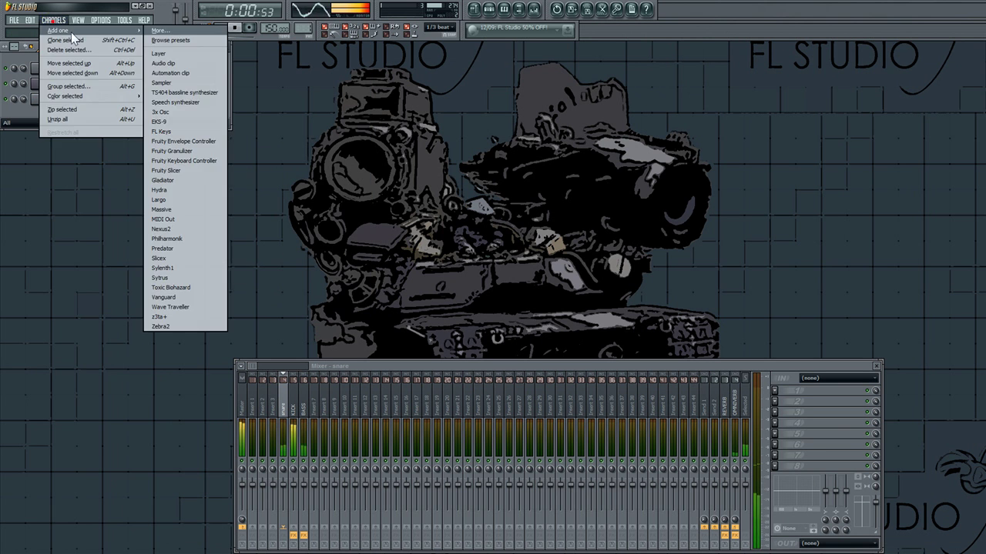
pyautogui.click(165, 92)
pyautogui.press('space')
pyautogui.click(63, 115)
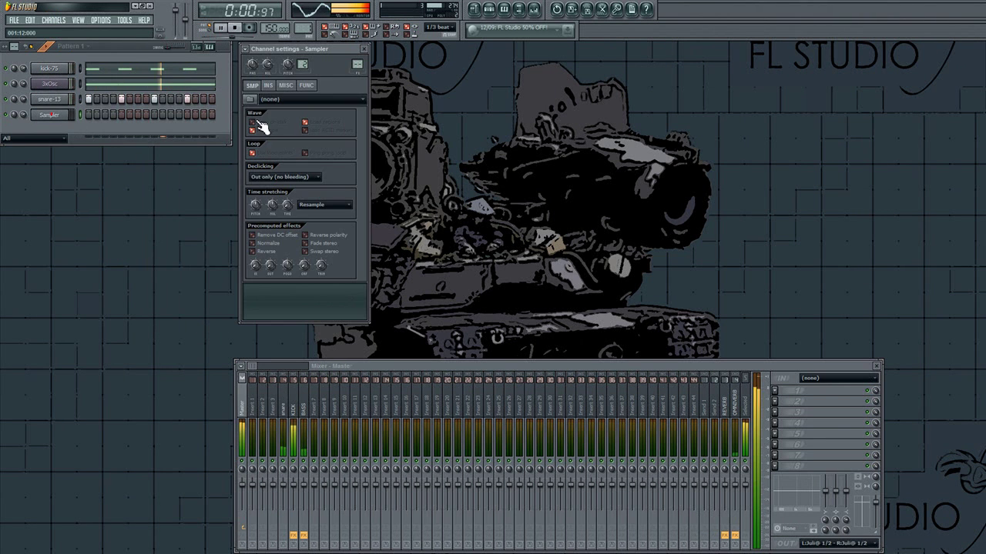
pyautogui.press('space')
# Step: Browse for a Sampler sample in alt fruity loops > bittorrent samples > vengeance essential club sounds-3 > VEC3 Claps
pyautogui.click(252, 103)
pyautogui.click(169, 209)
pyautogui.doubleClick(291, 131)
pyautogui.scroll(-15, 361, 270)
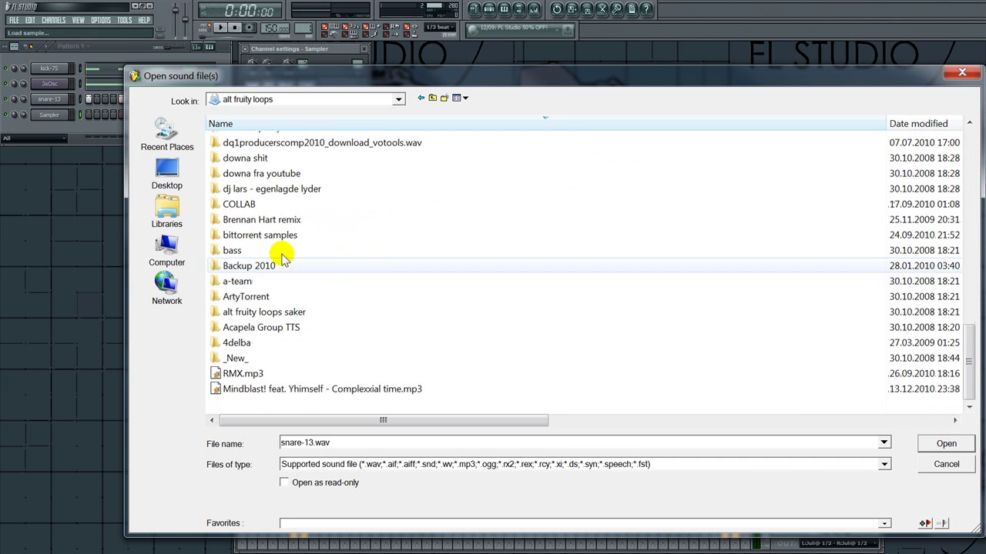
pyautogui.doubleClick(265, 235)
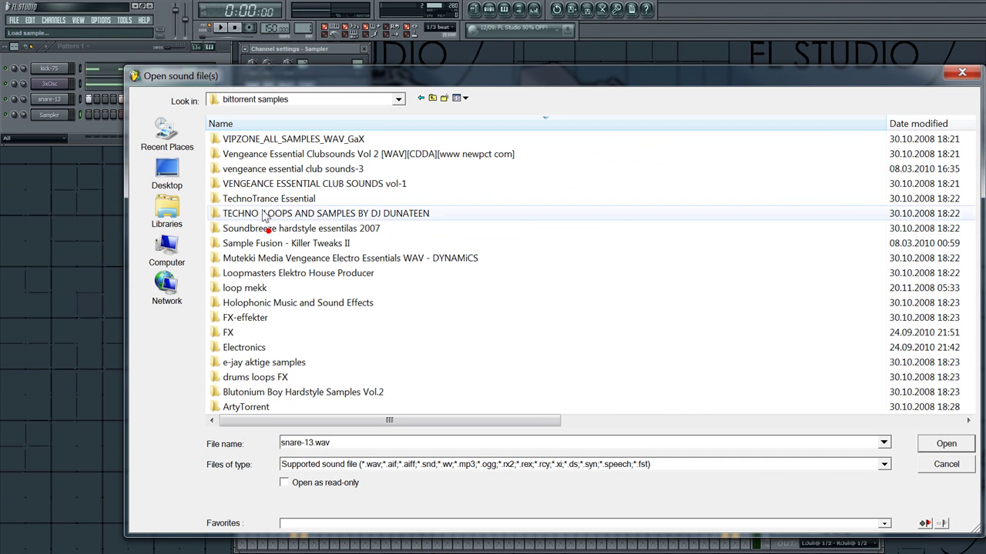
pyautogui.doubleClick(277, 168)
pyautogui.doubleClick(304, 140)
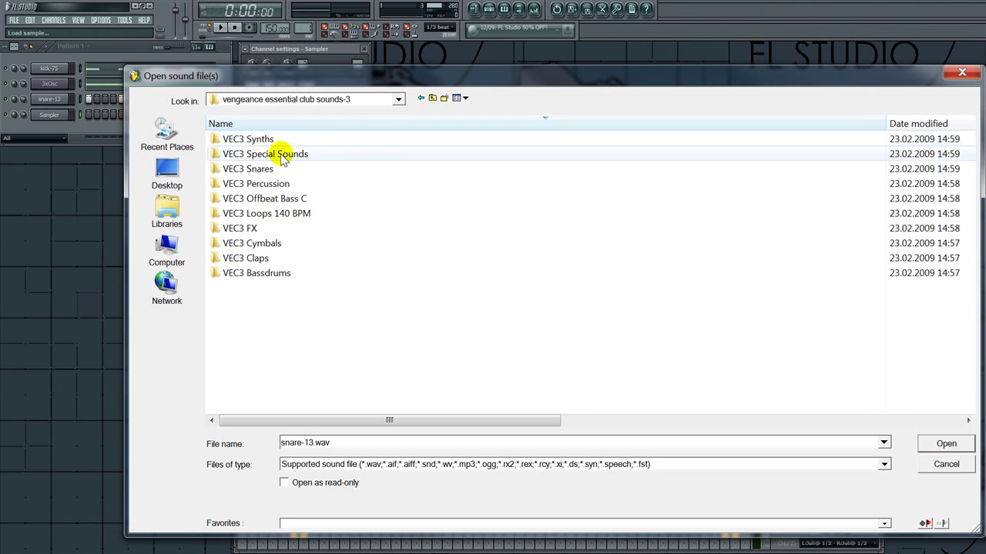
pyautogui.doubleClick(280, 258)
# Step: Audition the samples in the VEC3 Claps folder and load VEC3 Claps 073.wav into the Sampler channel
pyautogui.click(284, 226)
pyautogui.scroll(-6, 300, 240)
pyautogui.click(312, 256)
pyautogui.press('Down')
pyautogui.press('Down')
pyautogui.press('Down')
pyautogui.press('Down')
pyautogui.press('Down')
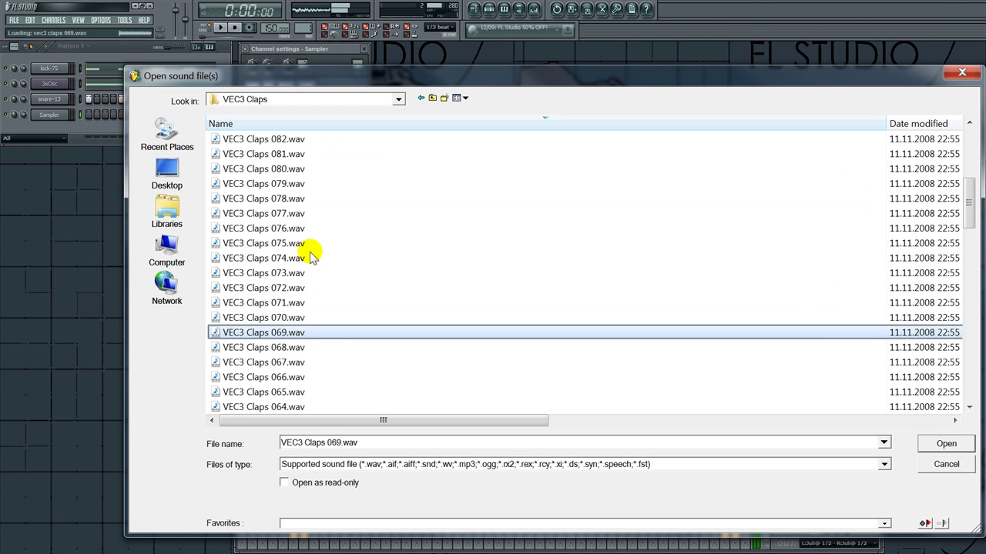
pyautogui.press('Down')
pyautogui.press('Up')
pyautogui.press('Up')
pyautogui.press('Up')
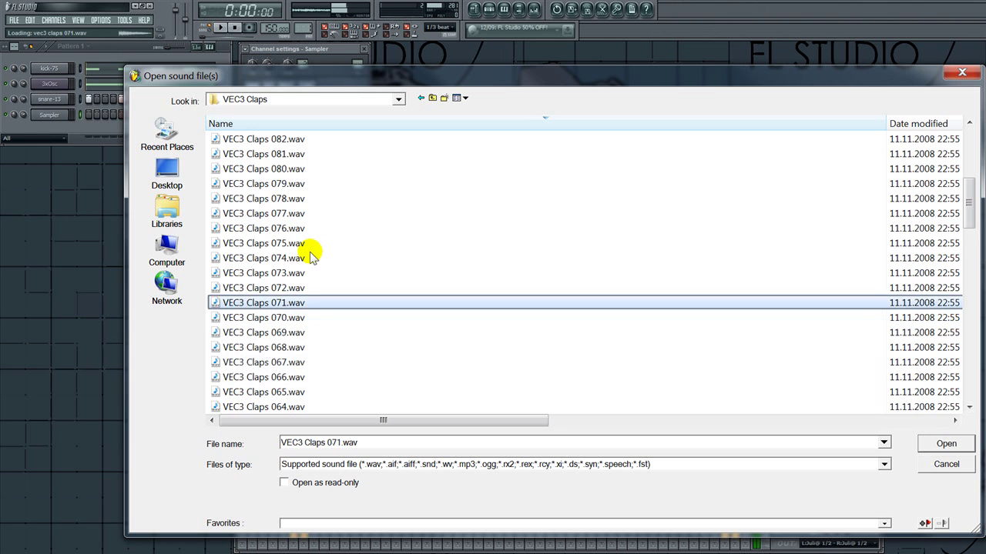
pyautogui.press('Up')
pyautogui.press('Up')
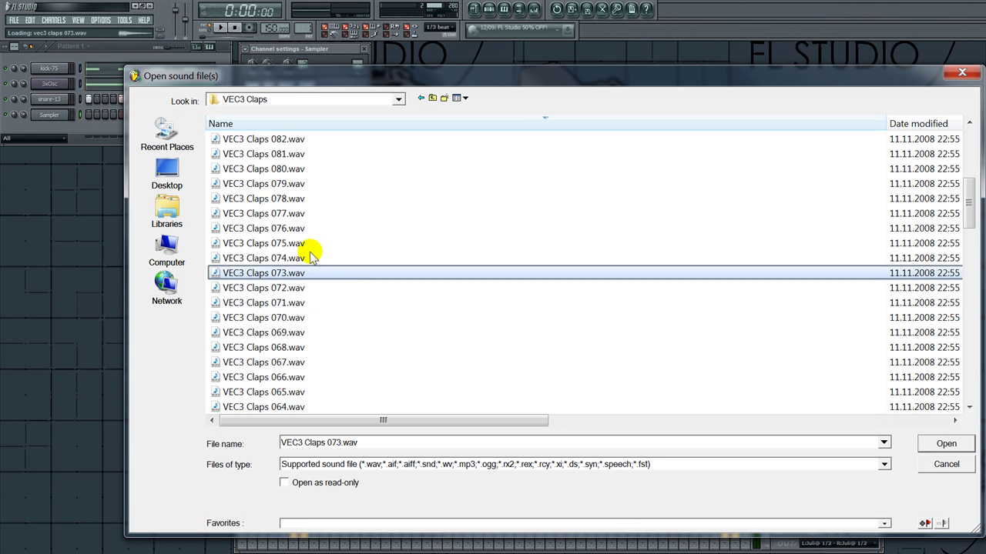
pyautogui.press('Return')
# Step: Fill every fourth step of the VEC3 Claps channel and start playback
pyautogui.rightClick(62, 116)
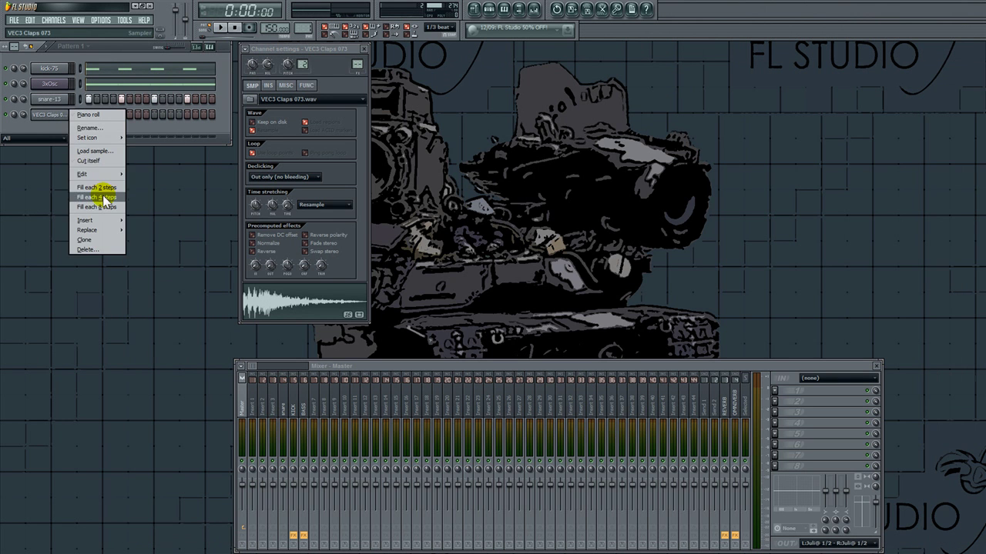
pyautogui.click(104, 198)
pyautogui.press('space')
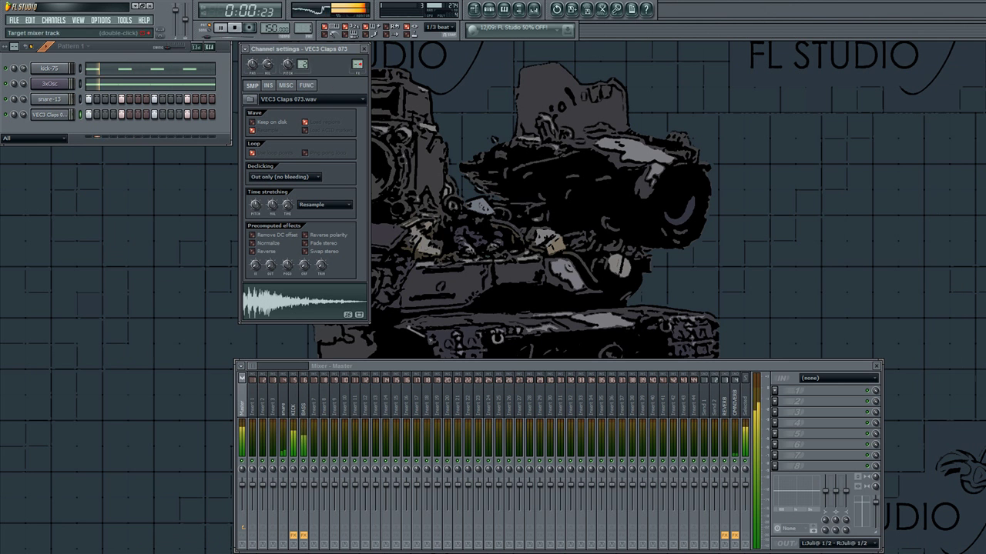
# Step: Rename the snare mixer track to clap\snare
pyautogui.rightClick(283, 403)
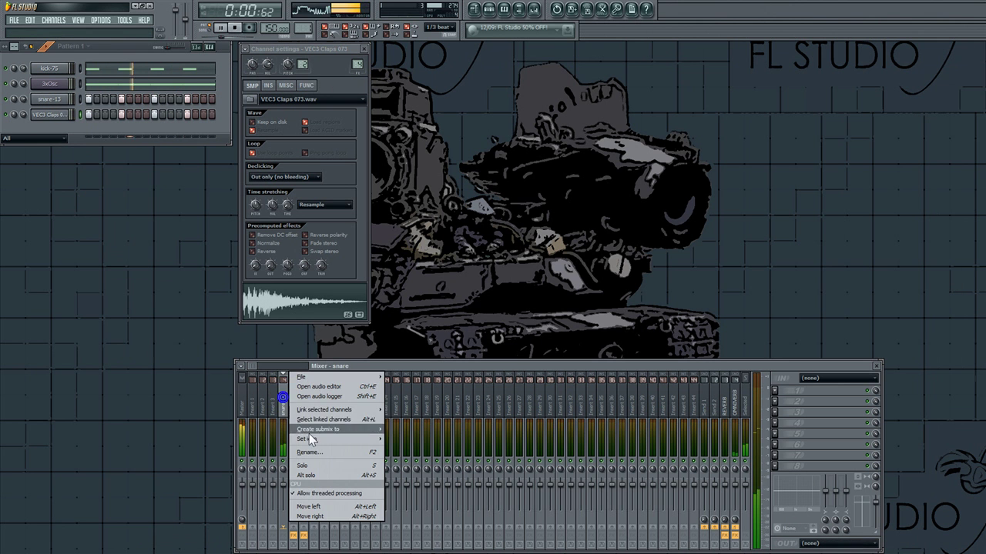
pyautogui.click(309, 452)
pyautogui.write('clap\\snare')
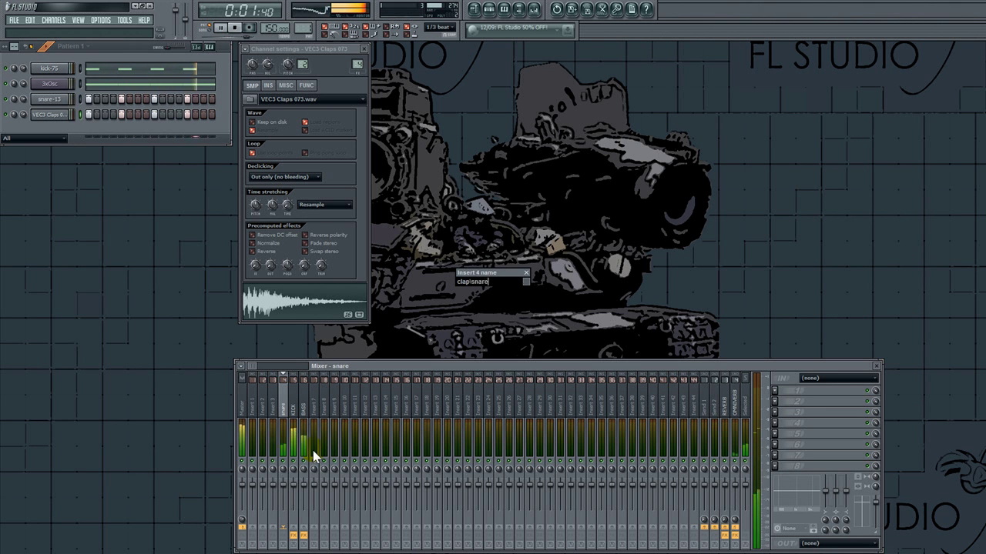
pyautogui.press('Return')
# Step: Solo the clap channel, fine-tune its volume, and restart the pattern playback
pyautogui.rightClick(6, 114)
pyautogui.moveTo(23, 115); pyautogui.dragTo(23, 114)
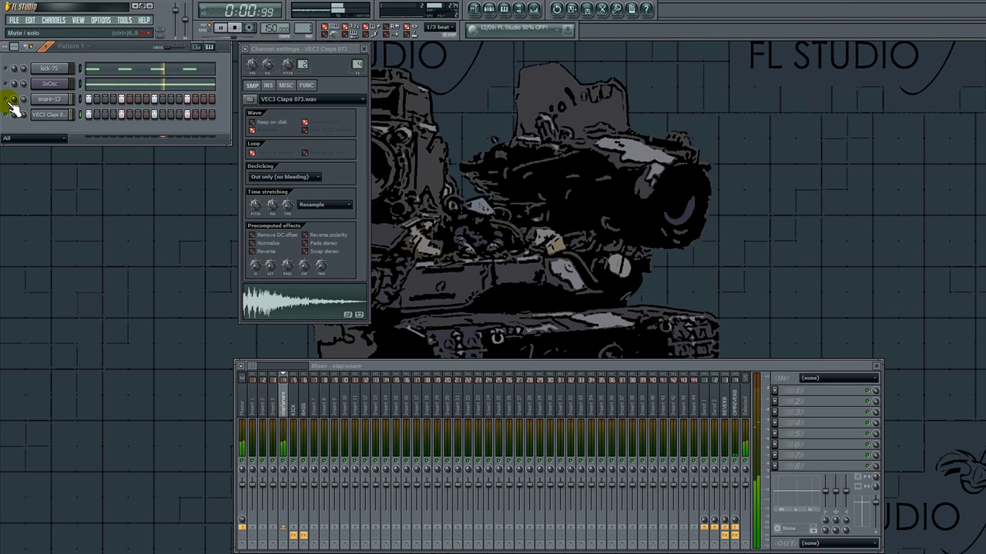
pyautogui.press('space')
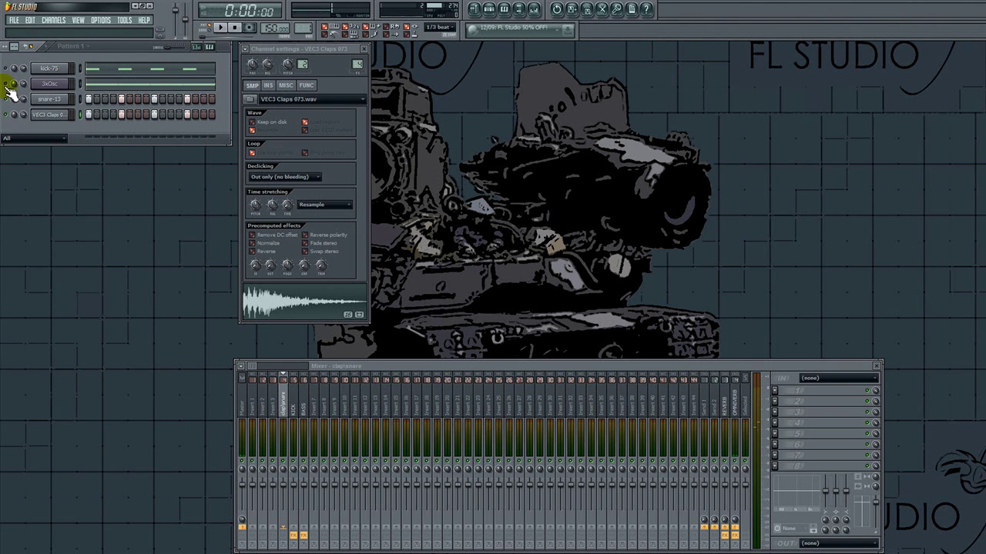
pyautogui.press('space')
# Step: Check the 3x Osc bass notes in the piano roll and solo the bass channel
pyautogui.click(50, 84)
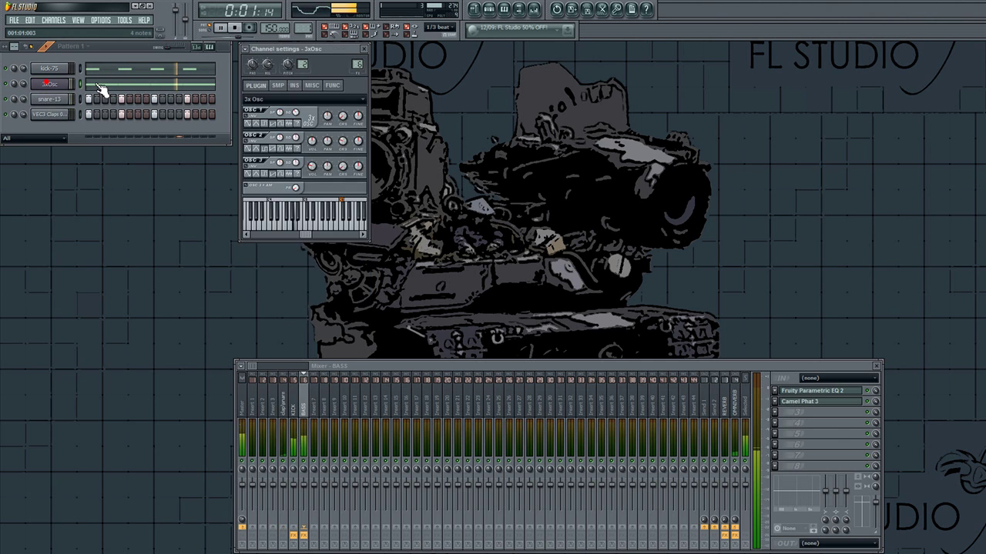
pyautogui.click(95, 85)
pyautogui.moveTo(253, 224); pyautogui.dragTo(40, 266)
pyautogui.rightClick(131, 316)
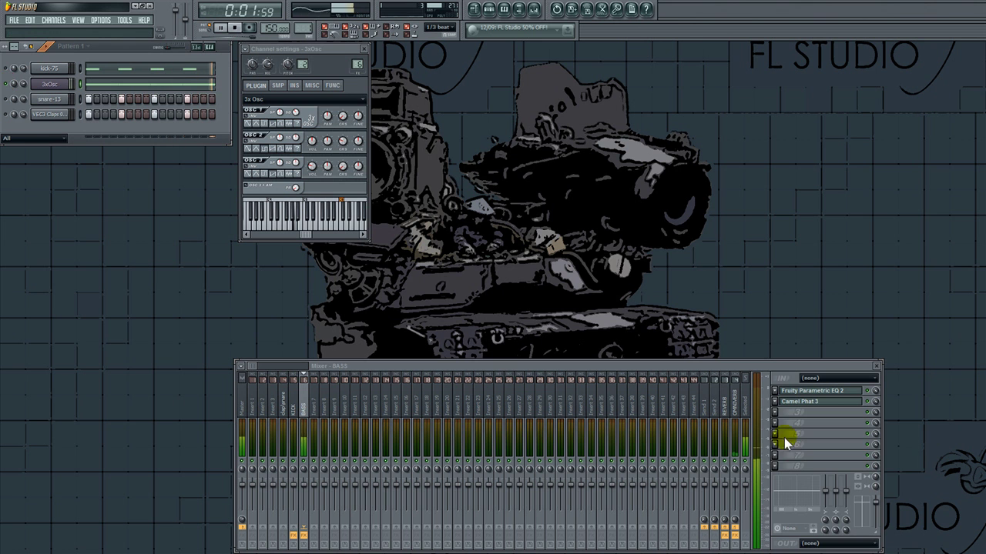
# Step: Add Fruity Parametric EQ 2 to the fifth effect slot of the BASS track, cutting band 1 and boosting band 2
pyautogui.click(776, 436)
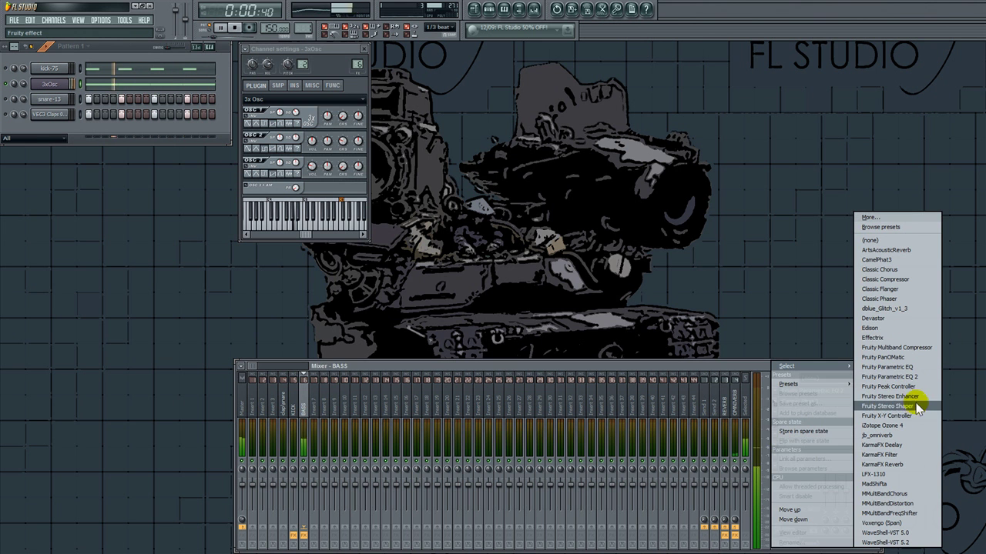
pyautogui.click(920, 377)
pyautogui.moveTo(288, 209); pyautogui.dragTo(584, 84)
pyautogui.moveTo(453, 168)
pyautogui.mouseDown()
pyautogui.moveTo(420, 184)
pyautogui.moveTo(475, 163)
pyautogui.moveTo(461, 155)
pyautogui.mouseUp()
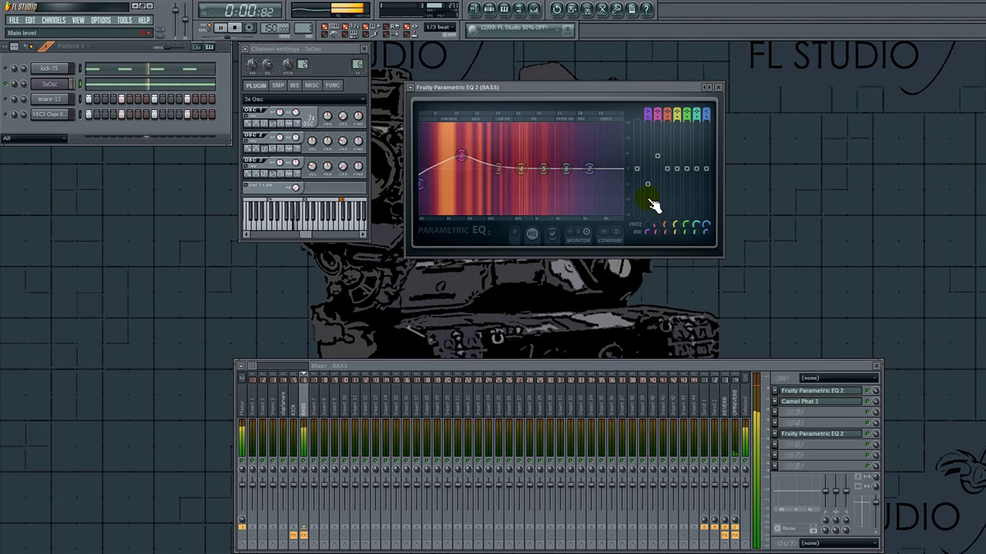
# Step: Set the BASS track's Camel Phat 3 master volume to -10 dB and boost band 7 of its new EQ
pyautogui.click(813, 404)
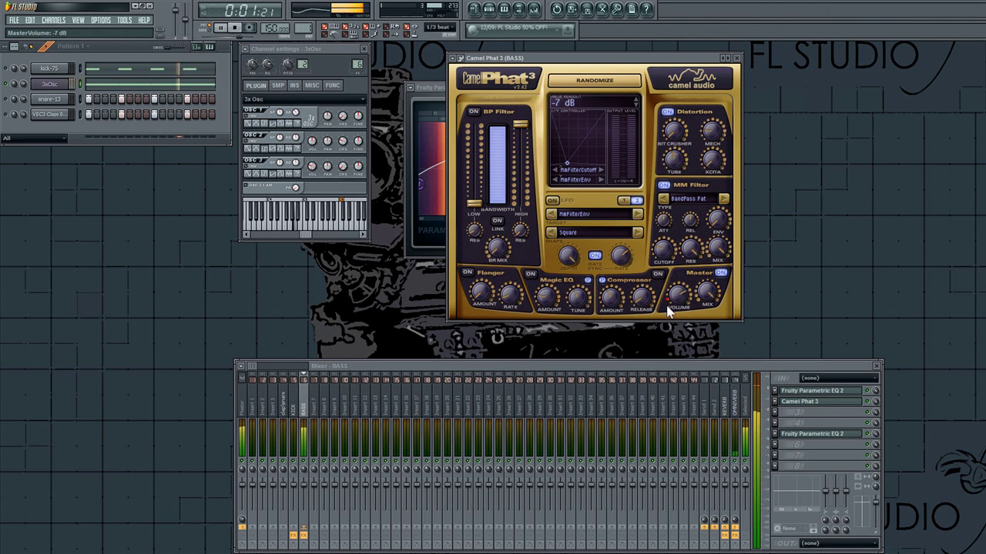
pyautogui.moveTo(667, 322); pyautogui.dragTo(667, 316)
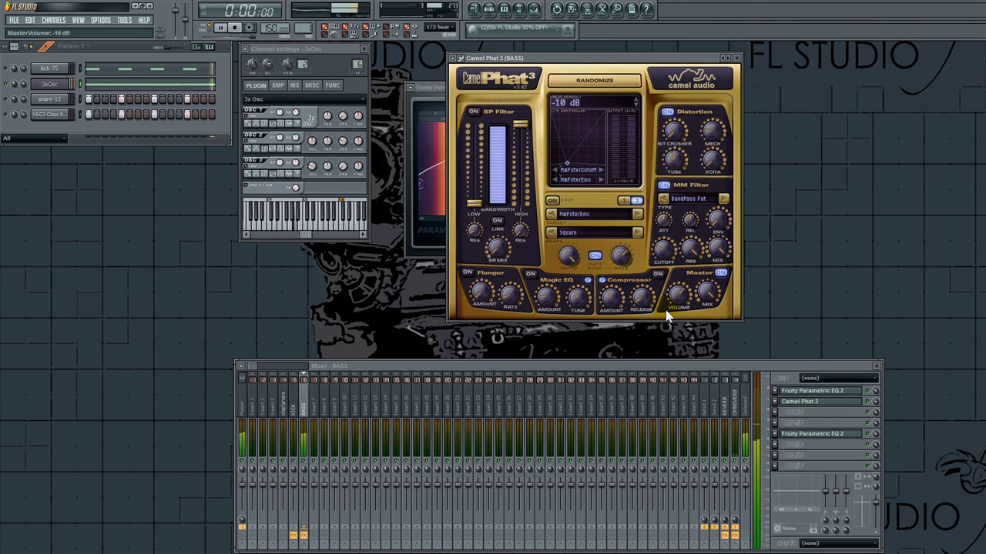
pyautogui.click(812, 403)
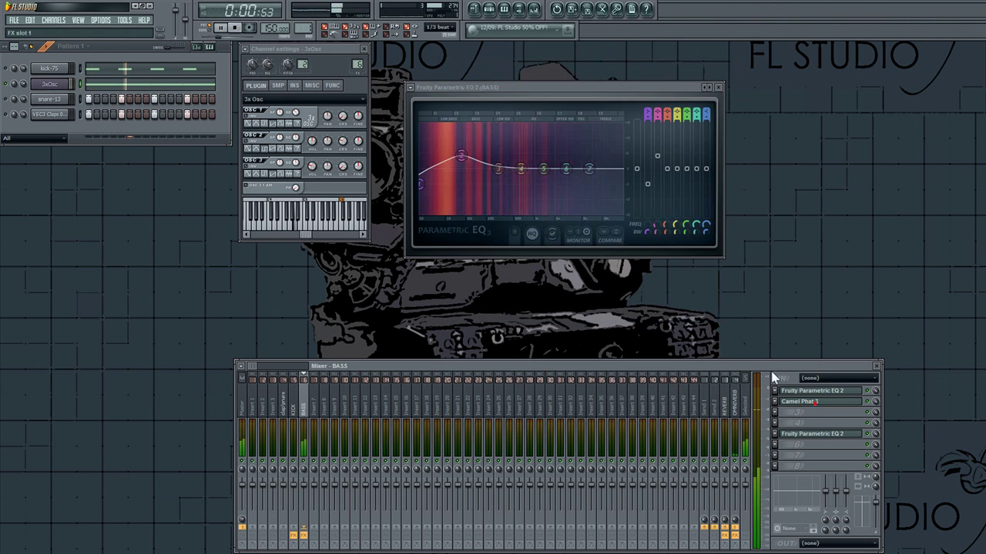
pyautogui.moveTo(589, 169); pyautogui.dragTo(586, 145)
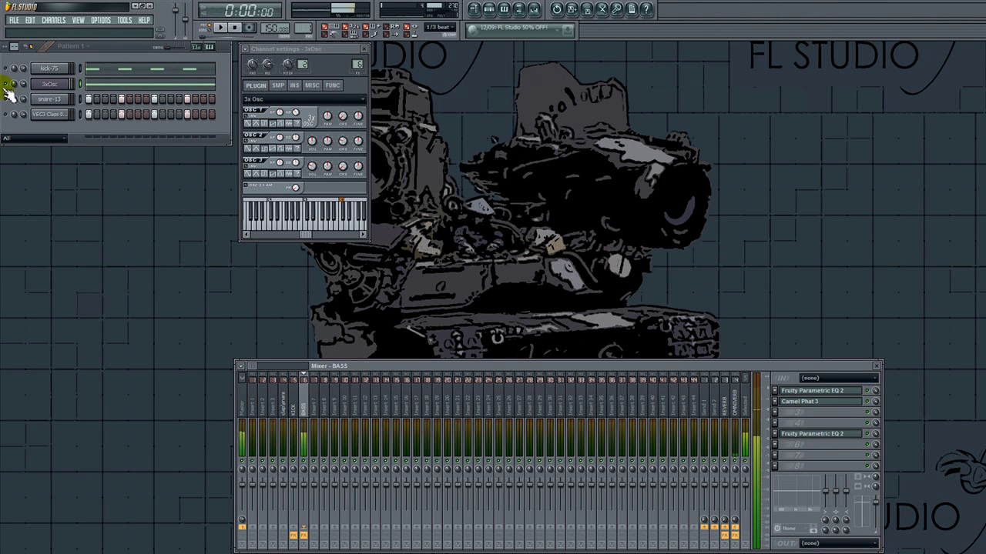
# Step: Restart playback, lower the main level of the KICK track's Parametric EQ 2, and set band 2 to 5.8 dB at 84 Hz
pyautogui.press('space')
pyautogui.click(293, 404)
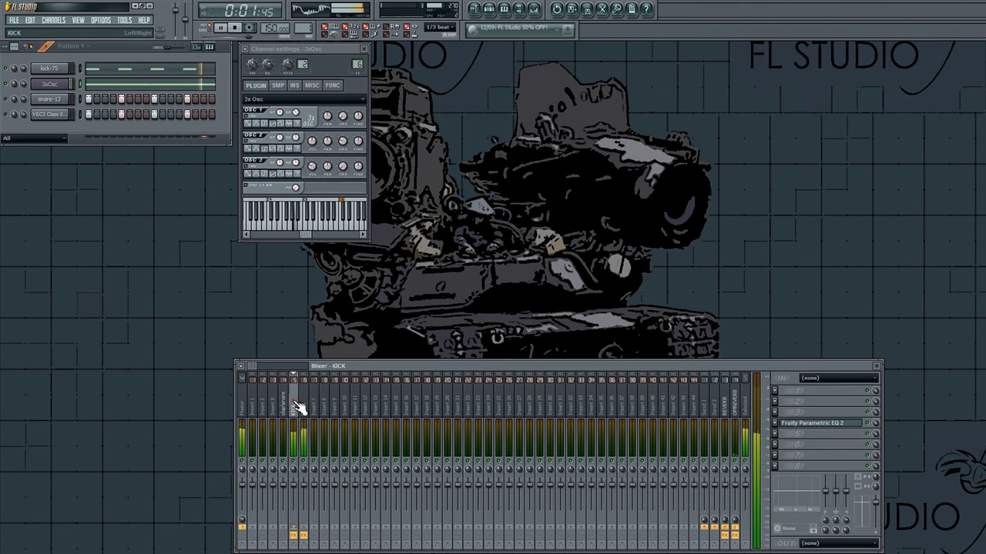
pyautogui.click(811, 422)
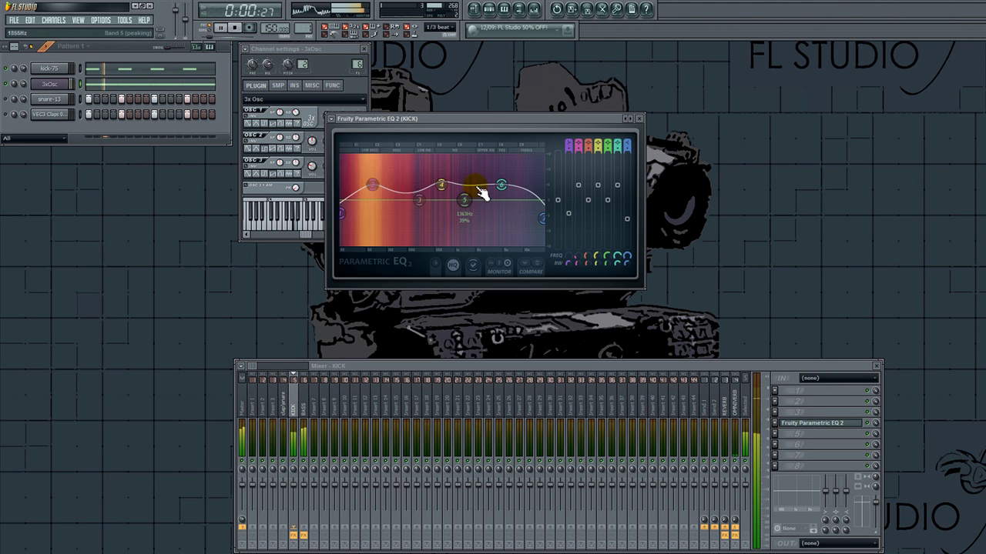
pyautogui.moveTo(558, 199); pyautogui.dragTo(558, 207)
pyautogui.moveTo(372, 184)
pyautogui.mouseDown()
pyautogui.moveTo(357, 174)
pyautogui.moveTo(382, 178)
pyautogui.mouseUp()
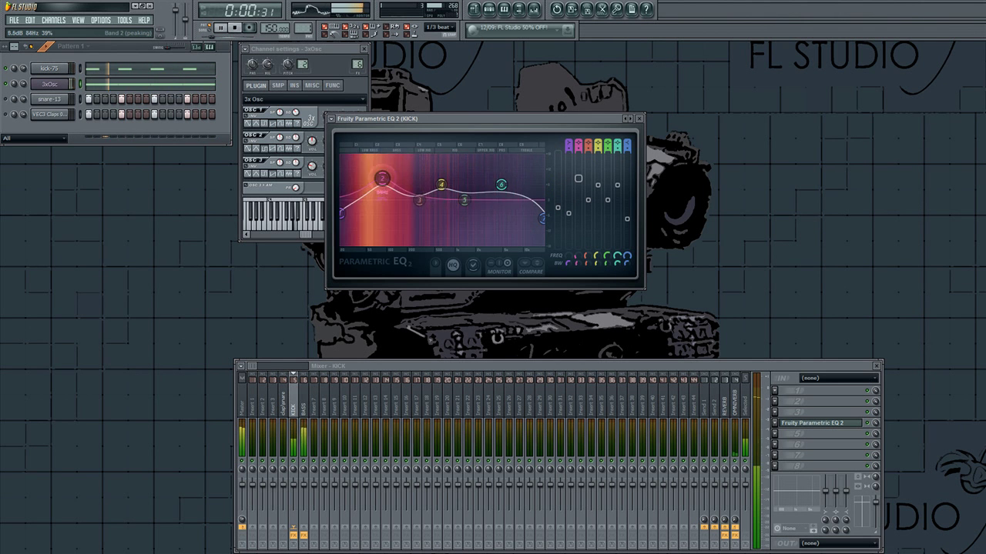
pyautogui.click(814, 424)
# Step: Set band 2 of the BASS track's second Parametric EQ 2 to 5.4 dB at 66 Hz
pyautogui.click(304, 408)
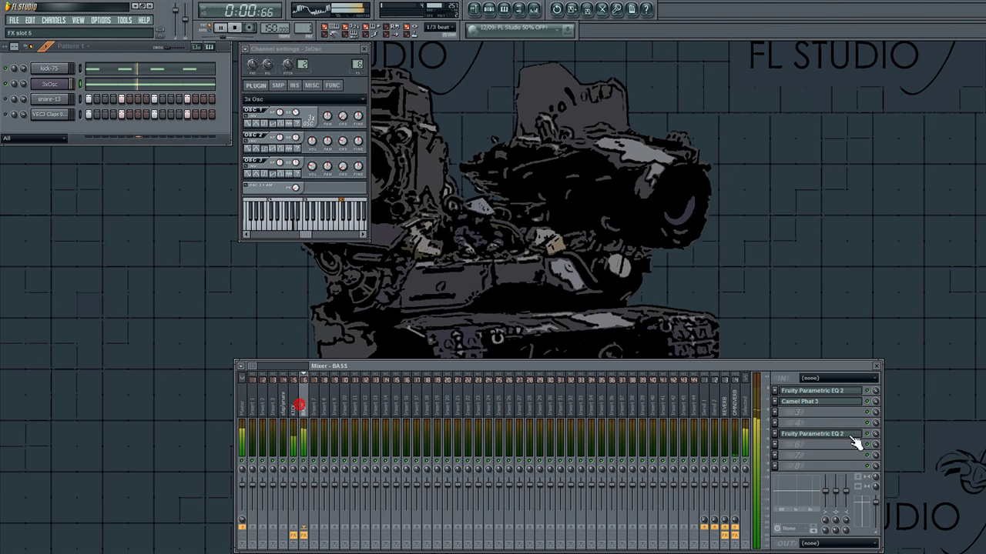
pyautogui.click(856, 436)
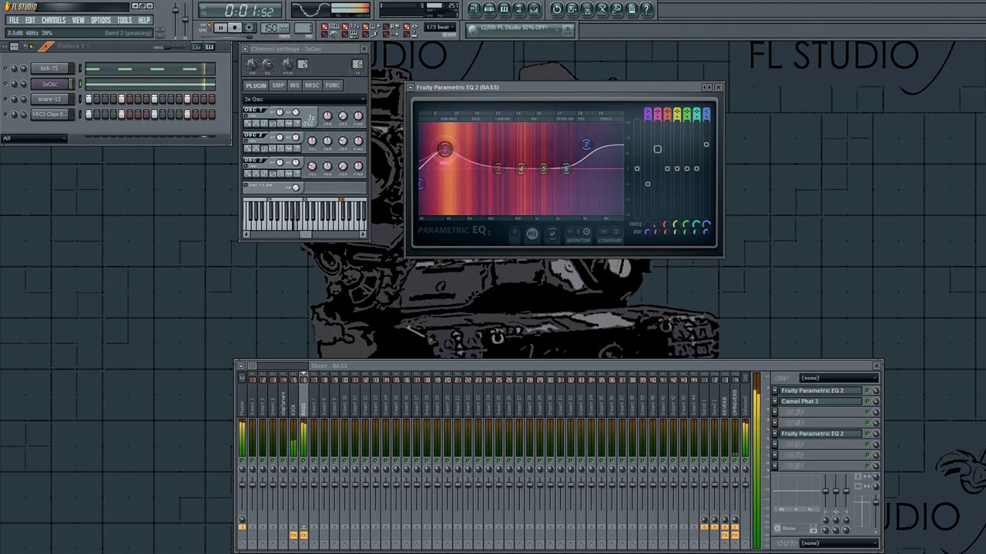
pyautogui.moveTo(445, 155)
pyautogui.mouseDown()
pyautogui.moveTo(460, 154)
pyautogui.moveTo(449, 155)
pyautogui.mouseUp()
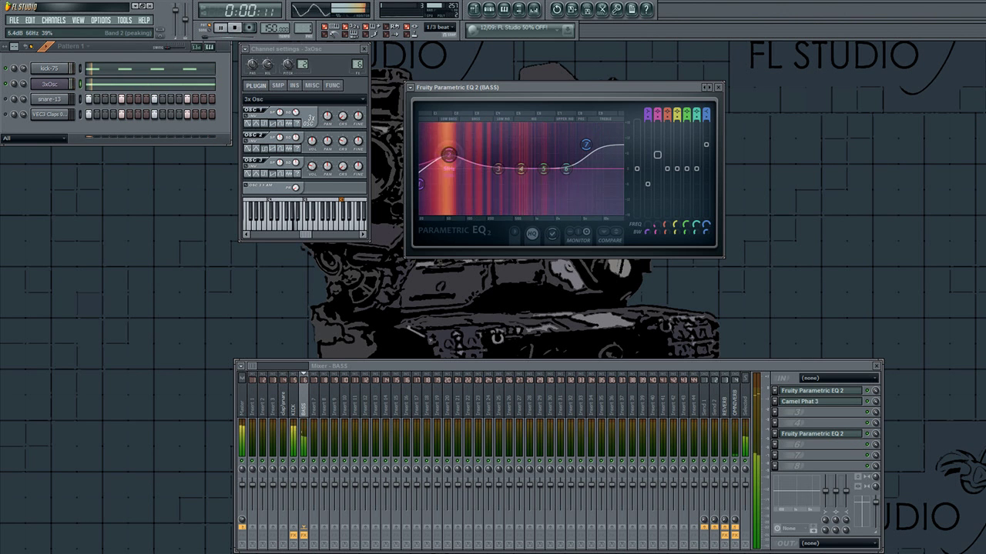
pyautogui.click(836, 435)
# Step: Unmute the snare and clap channels and close the 3x Osc channel settings
pyautogui.click(7, 101)
pyautogui.click(6, 115)
pyautogui.click(42, 86)
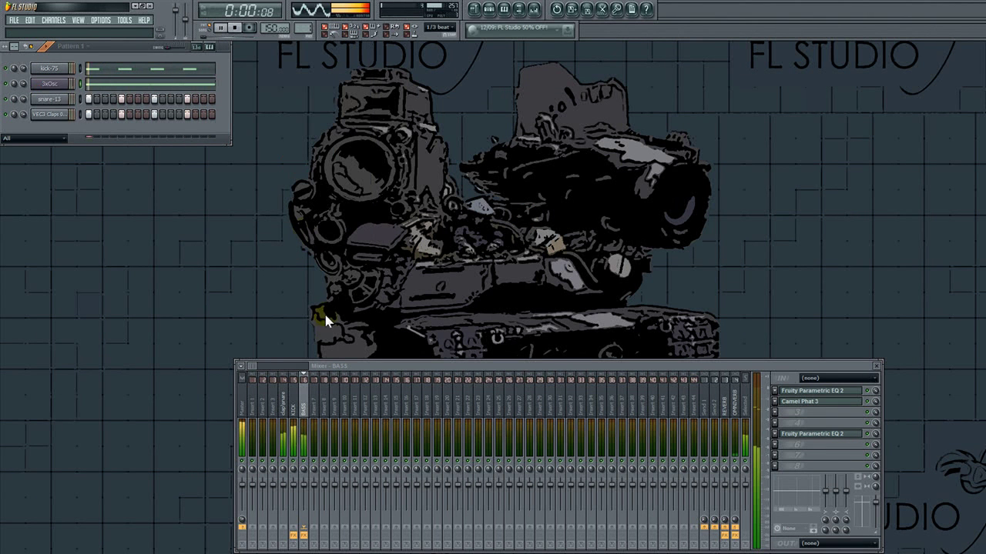
# Step: Balance the snare-13 and VEC3 Claps channel volumes against the kick and bass, muting the clap briefly to compare
pyautogui.moveTo(25, 99)
pyautogui.mouseDown()
pyautogui.moveTo(24, 120)
pyautogui.moveTo(23, 103)
pyautogui.mouseUp()
pyautogui.click(6, 115)
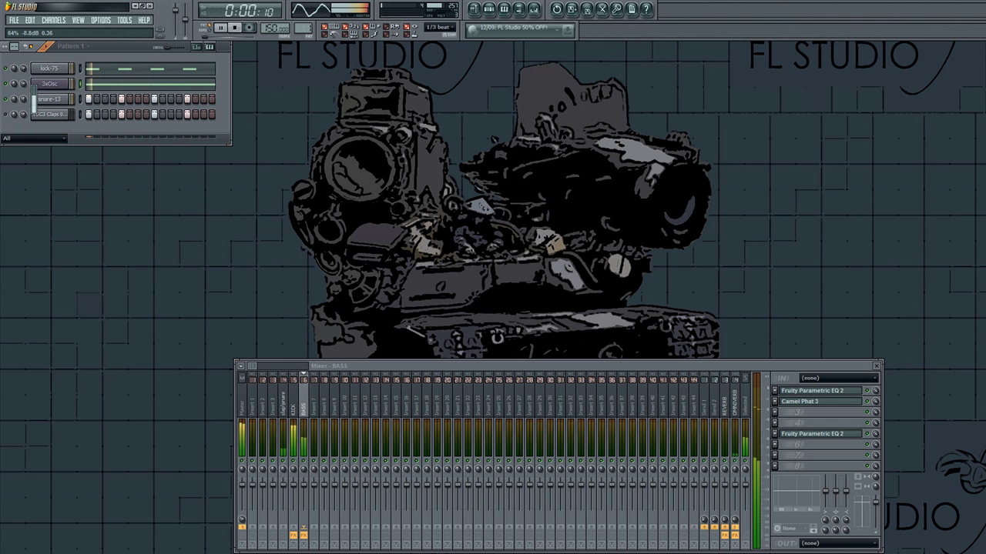
pyautogui.click(6, 115)
pyautogui.moveTo(23, 114); pyautogui.dragTo(23, 117)
pyautogui.click(142, 211)
pyautogui.moveTo(24, 115); pyautogui.dragTo(24, 114)
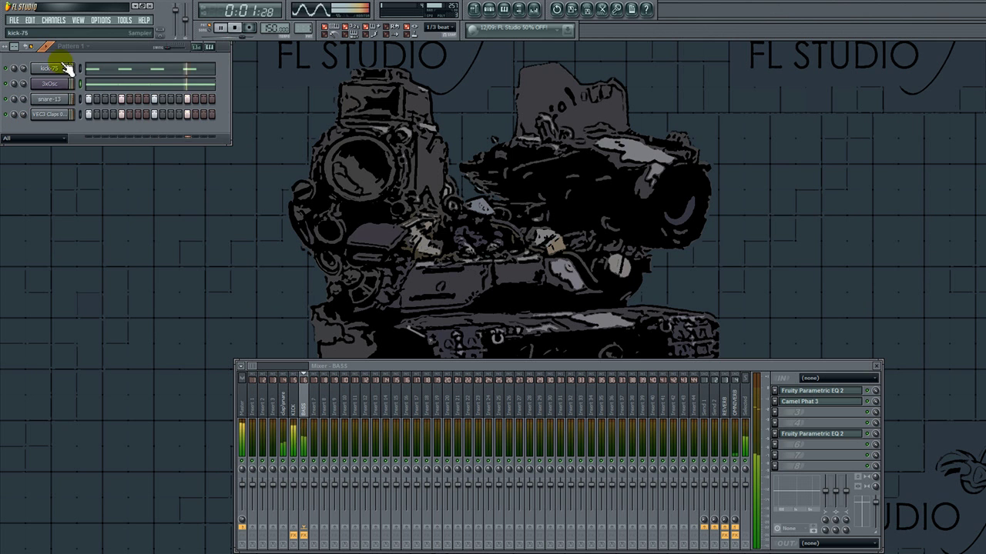
# Step: Add a new Sampler channel and browse for its sample in VEC3 Cymbals > VEC3 Ride
pyautogui.click(53, 19)
pyautogui.moveTo(92, 30)
pyautogui.click(185, 83)
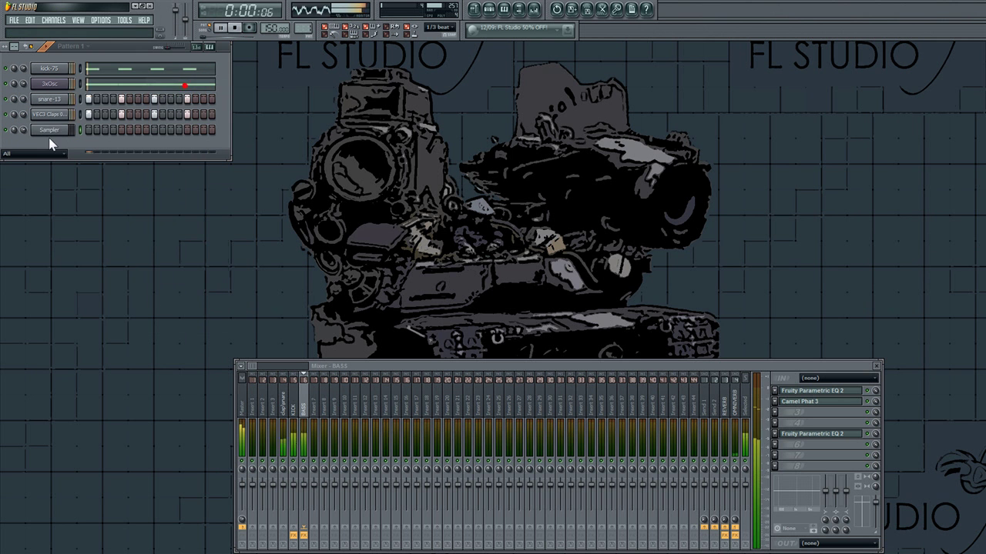
pyautogui.click(257, 106)
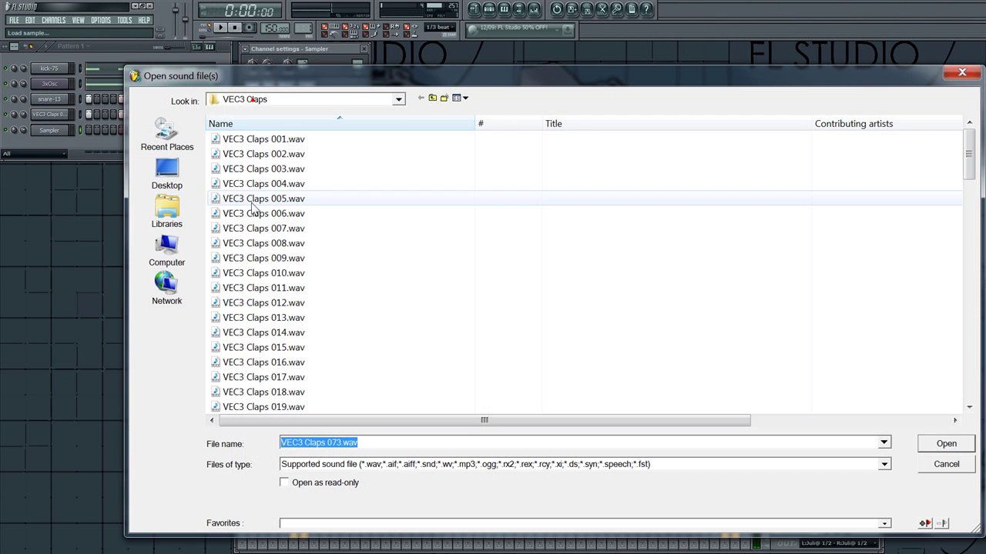
pyautogui.click(434, 99)
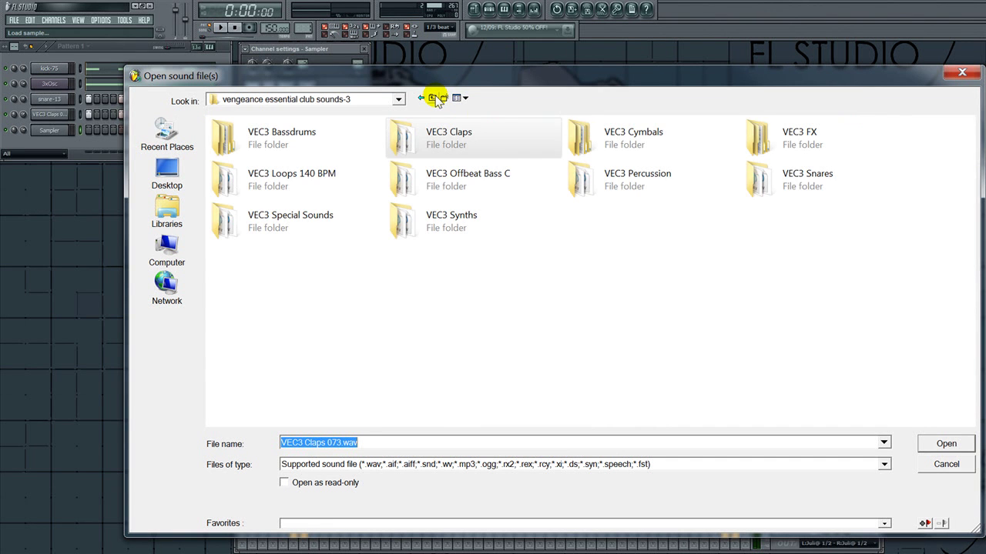
pyautogui.doubleClick(608, 146)
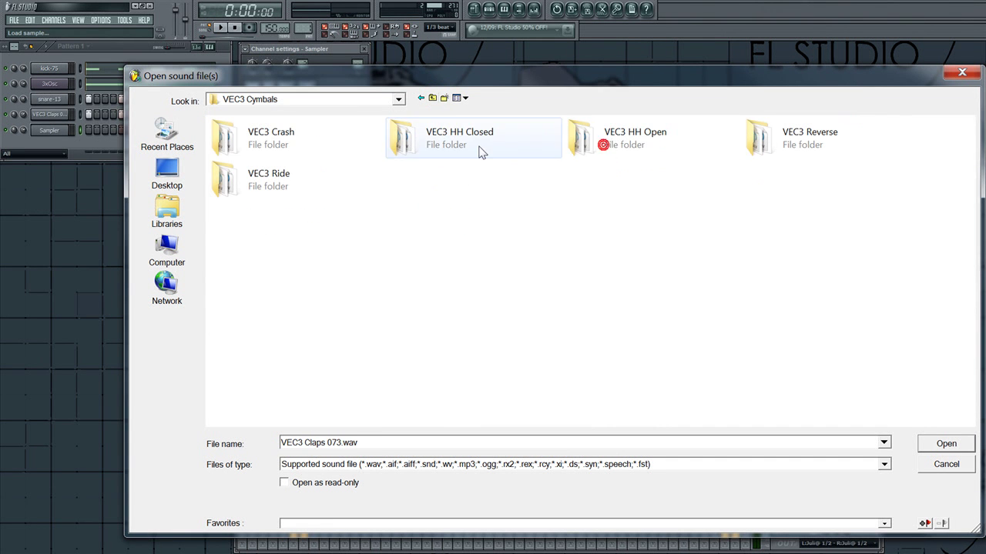
pyautogui.doubleClick(314, 171)
# Step: Audition the ride samples and load VEC3 Cymbals Ride 17.wav into the new Sampler channel
pyautogui.click(312, 169)
pyautogui.click(301, 157)
pyautogui.press('Up')
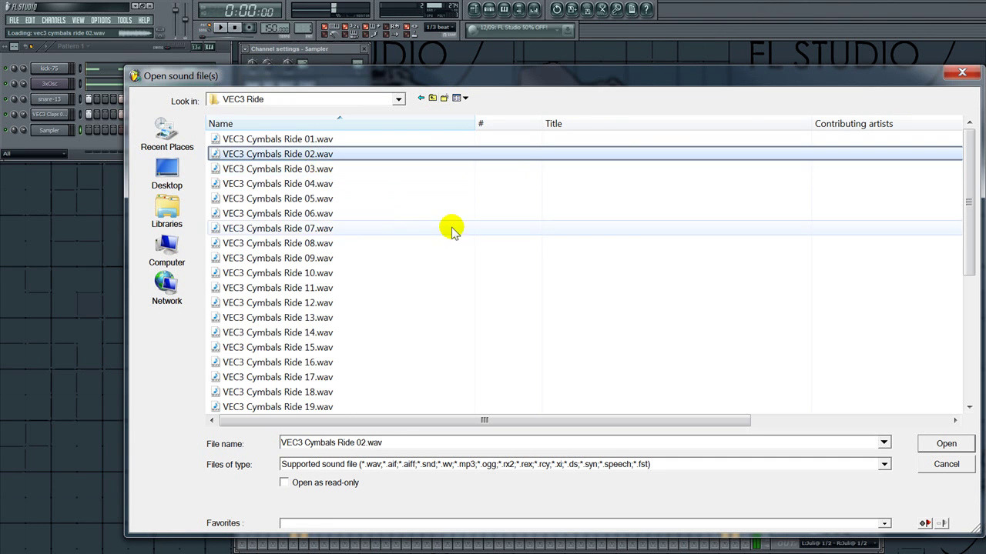
pyautogui.press('Down')
pyautogui.press('Down')
pyautogui.press('Down')
pyautogui.press('Down')
pyautogui.press('Down')
pyautogui.press('Down')
pyautogui.press('Down')
pyautogui.press('Down')
pyautogui.press('Down')
pyautogui.press('Down')
pyautogui.press('Down')
pyautogui.press('Down')
pyautogui.press('Down')
pyautogui.press('Down')
pyautogui.press('Down')
pyautogui.press('Down')
pyautogui.press('Down')
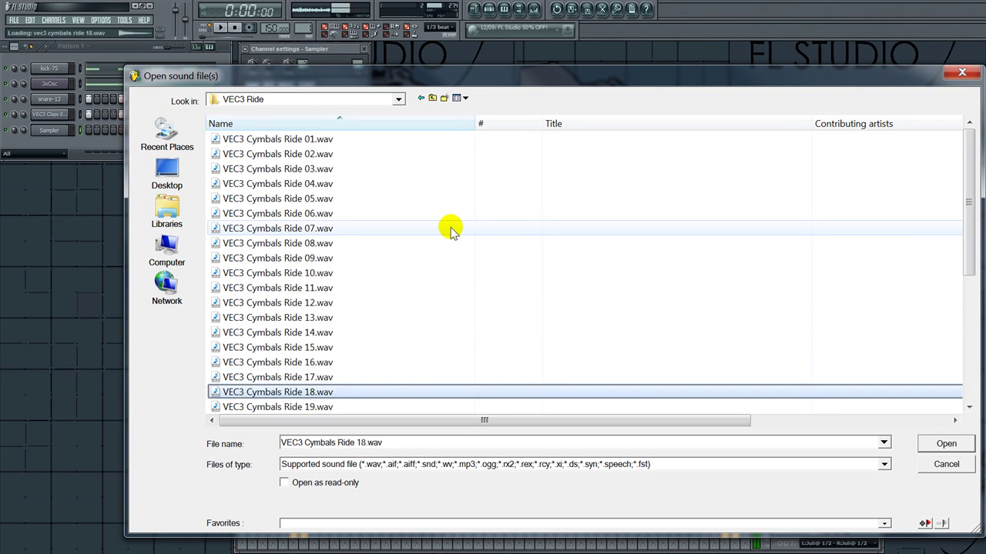
pyautogui.press('Up')
pyautogui.press('Return')
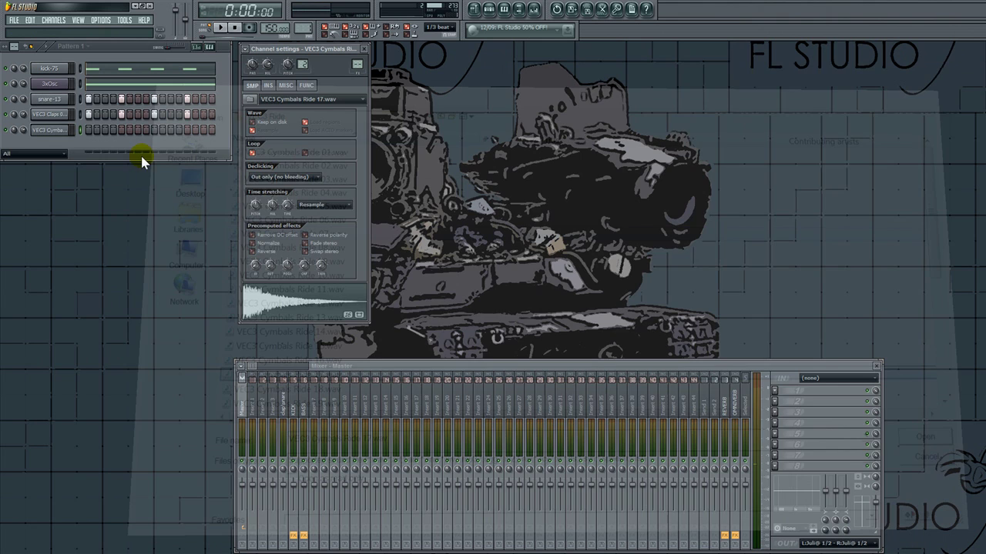
# Step: Fill every fourth step of the ride channel, solo it, and start playback
pyautogui.rightClick(61, 132)
pyautogui.click(102, 215)
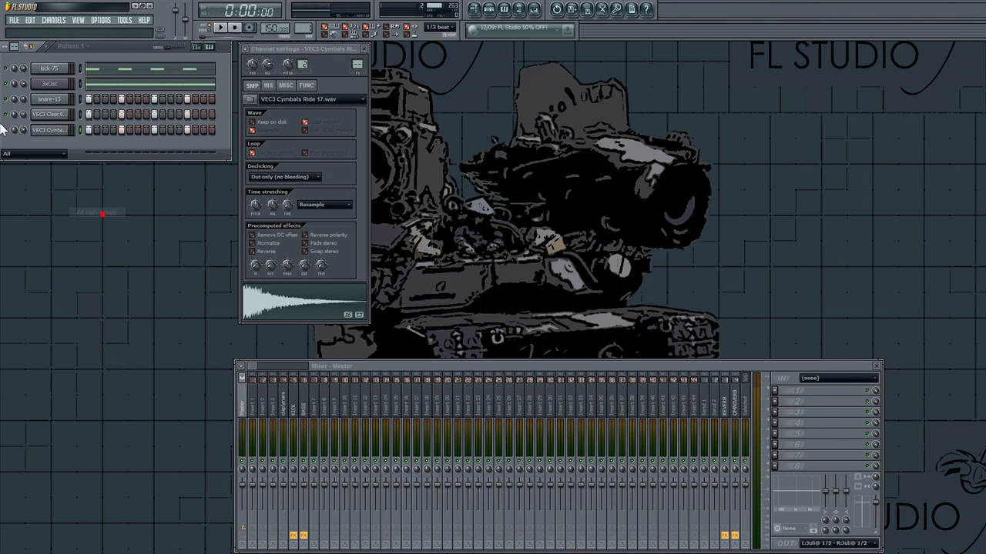
pyautogui.keyDown('ctrl'); pyautogui.click(6, 130); pyautogui.keyUp('ctrl')
pyautogui.press('space')
# Step: Retune the Ride 17 channel by shifting its root note, and pan its active steps alternately right and left
pyautogui.click(268, 85)
pyautogui.click(297, 242)
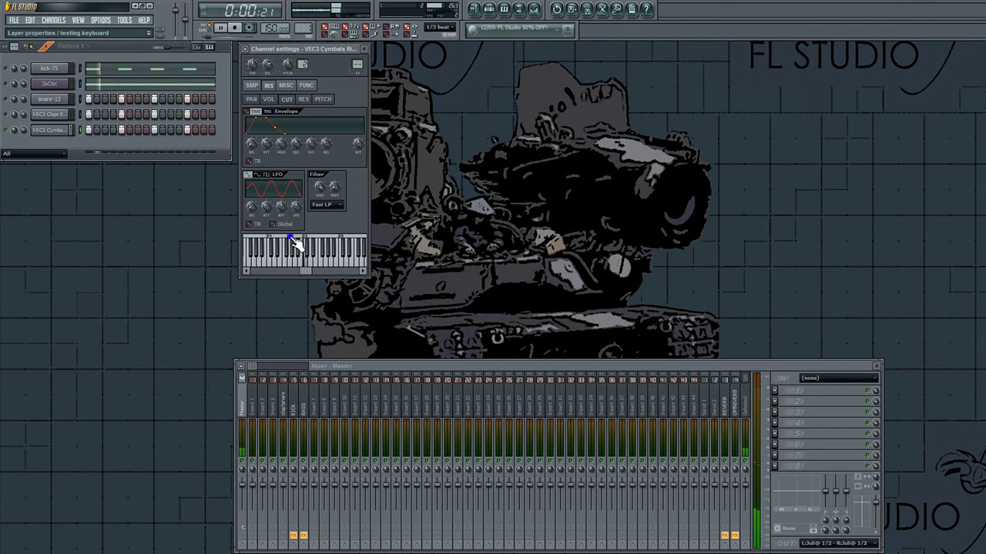
pyautogui.click(204, 48)
pyautogui.click(128, 229)
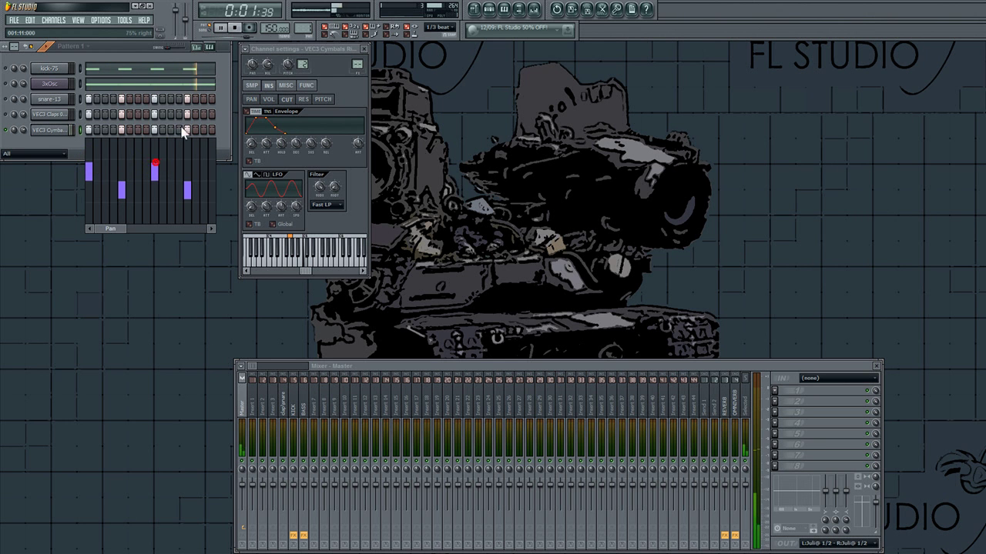
pyautogui.click(197, 47)
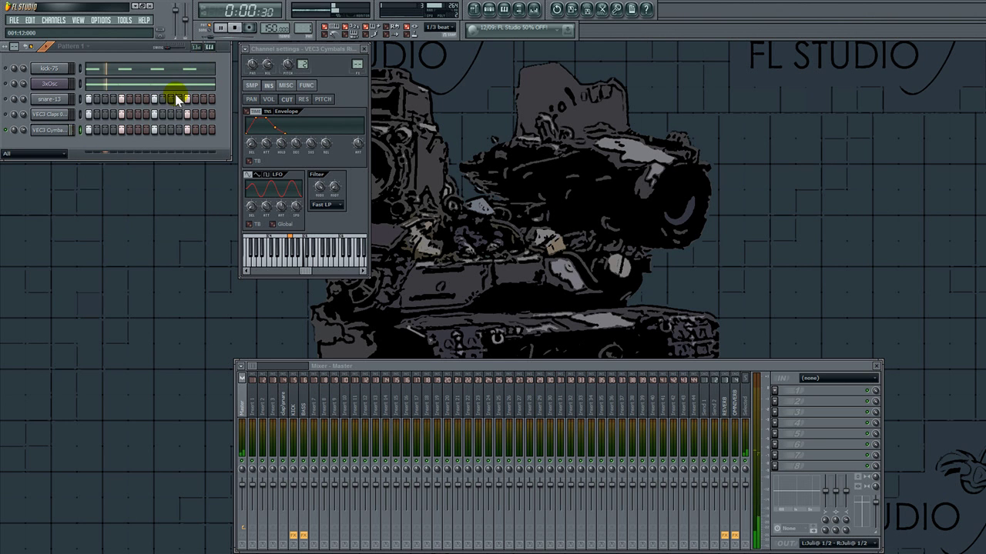
# Step: Add a new Sampler channel for a second ride
pyautogui.click(54, 20)
pyautogui.moveTo(93, 30)
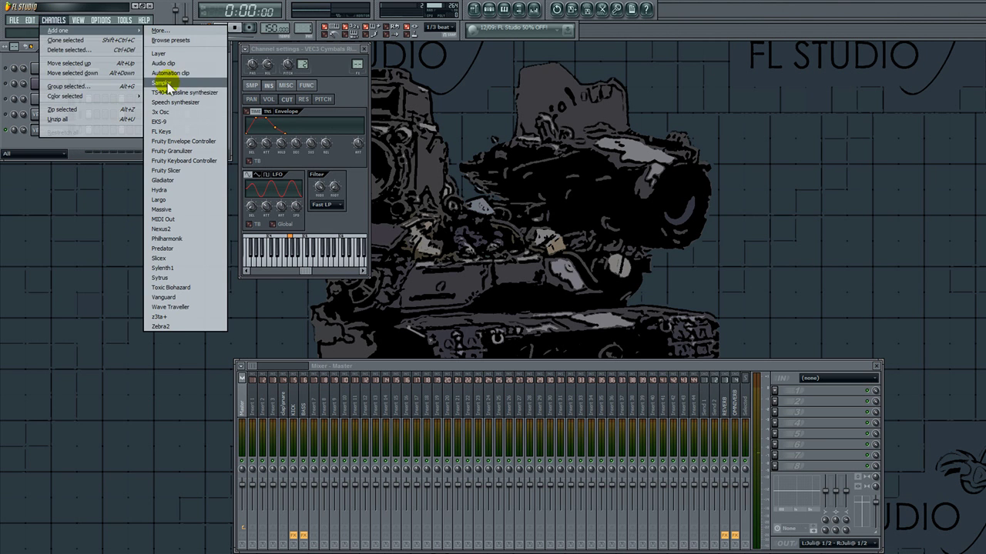
pyautogui.click(163, 83)
# Step: Audition the samples in the VEC3 Ride folder and load VEC3 Cymbals Ride 27.wav into the new Sampler channel
pyautogui.click(254, 87)
pyautogui.click(253, 99)
pyautogui.click(341, 258)
pyautogui.click(360, 302)
pyautogui.press('Down')
pyautogui.press('Down')
pyautogui.press('Down')
pyautogui.press('Down')
pyautogui.press('Down')
pyautogui.press('Down')
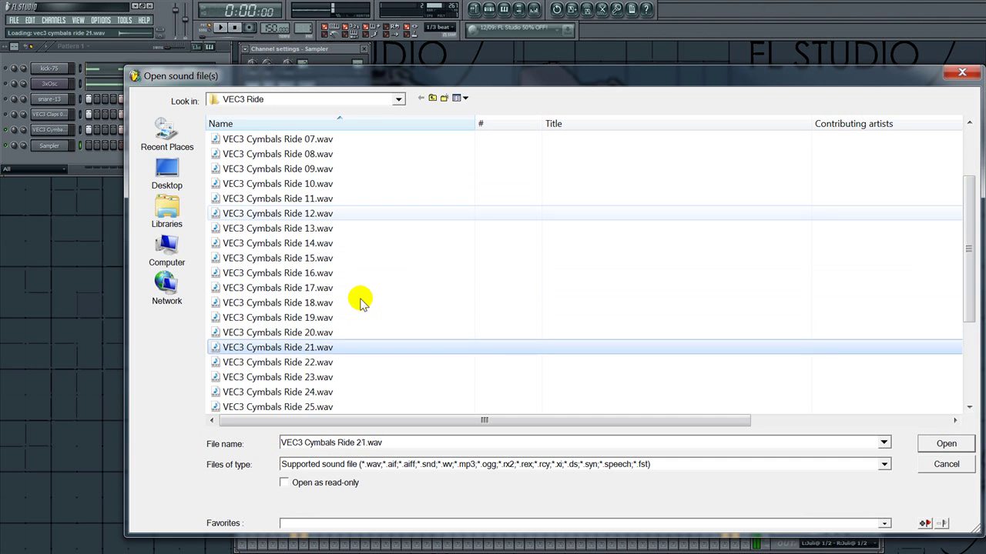
pyautogui.press('Down')
pyautogui.press('Down')
pyautogui.press('Down')
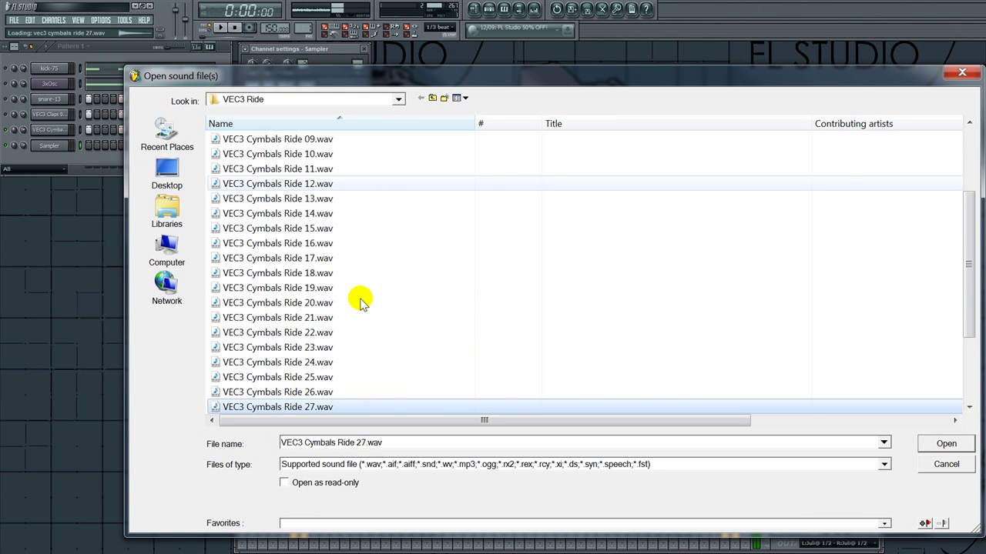
pyautogui.press('Down')
pyautogui.press('Up')
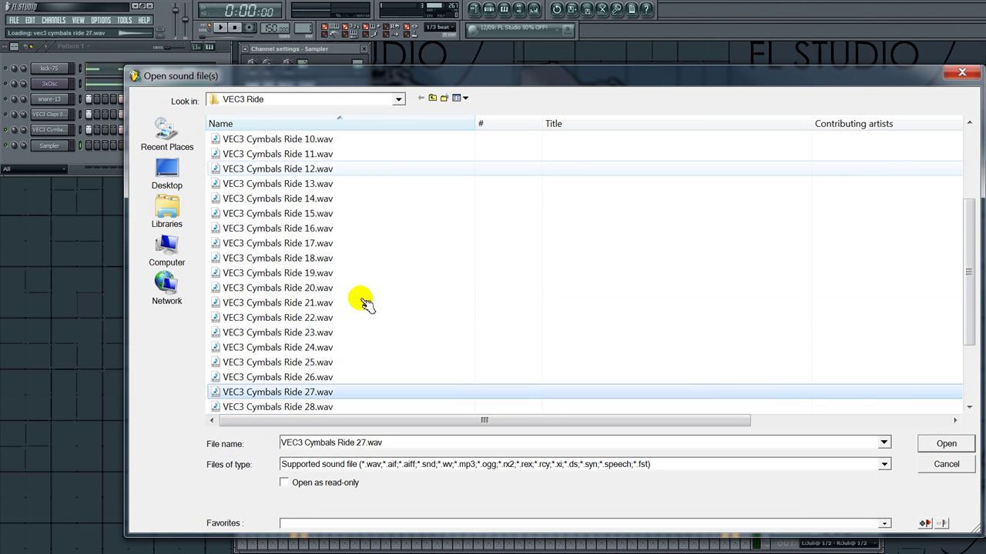
pyautogui.press('Return')
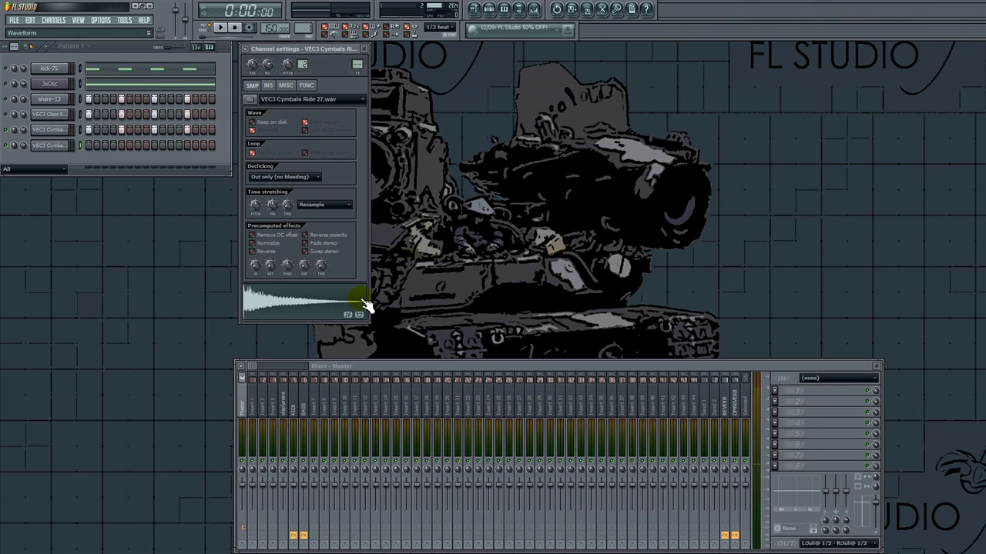
# Step: Normalize and reverse the second ride's sample, and adjust its precomputed effect amounts
pyautogui.click(267, 253)
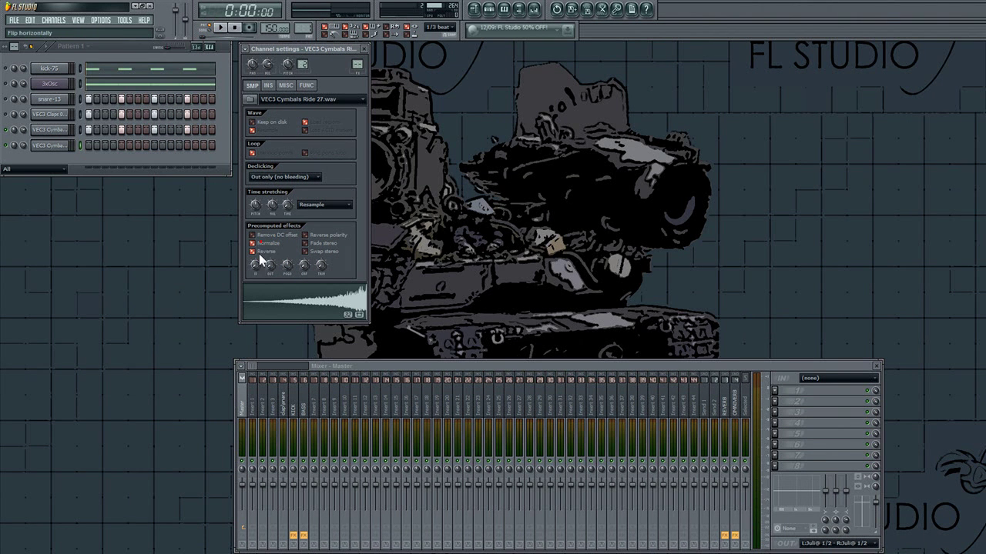
pyautogui.moveTo(269, 266)
pyautogui.mouseDown()
pyautogui.moveTo(268, 240)
pyautogui.moveTo(302, 262)
pyautogui.moveTo(302, 233)
pyautogui.moveTo(303, 398)
pyautogui.mouseUp()
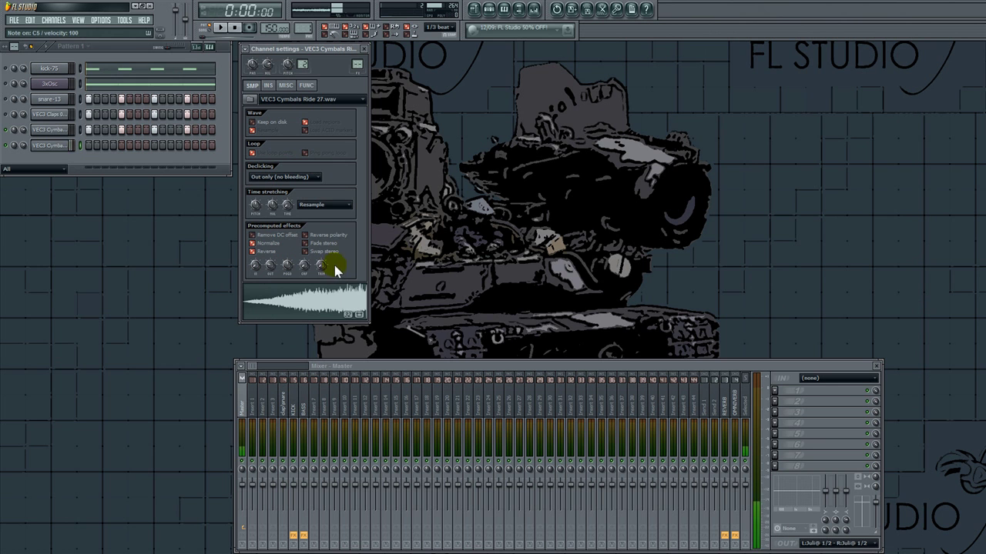
pyautogui.moveTo(329, 266); pyautogui.dragTo(330, 259)
# Step: Fill every fourth step of the second ride channel and start playback
pyautogui.click(268, 85)
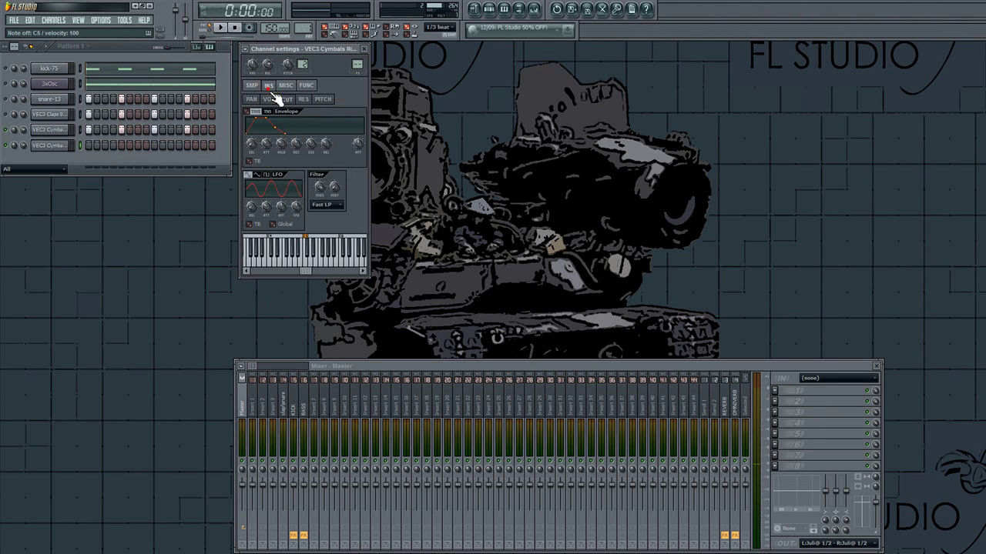
pyautogui.rightClick(54, 146)
pyautogui.click(86, 233)
pyautogui.press('space')
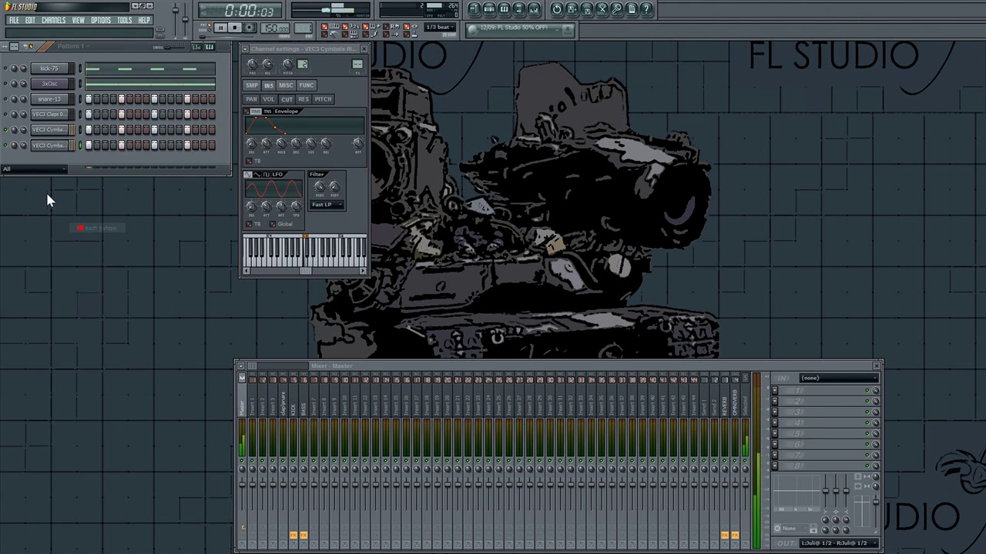
# Step: Try different root notes to retune the second ride channel against the first one during playback
pyautogui.click(298, 238)
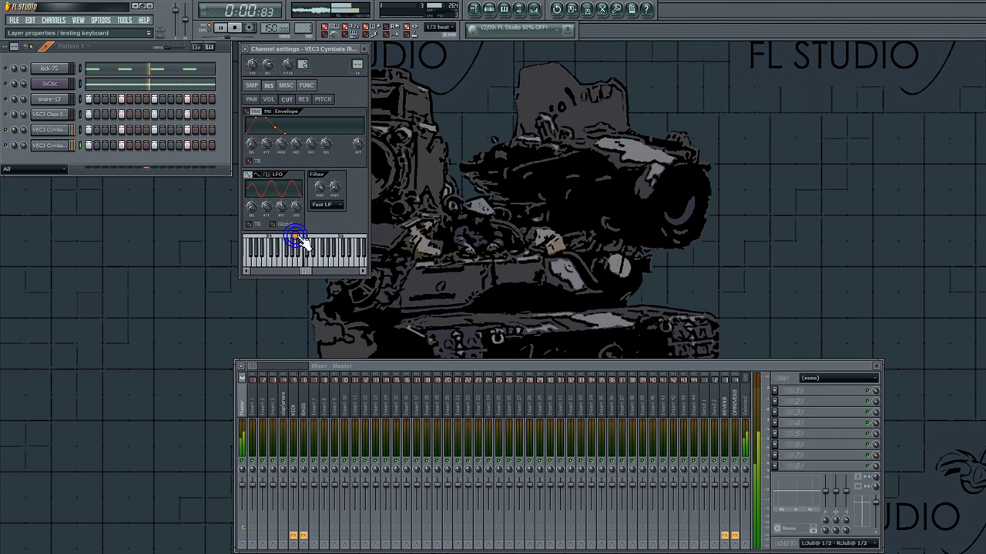
pyautogui.click(277, 144)
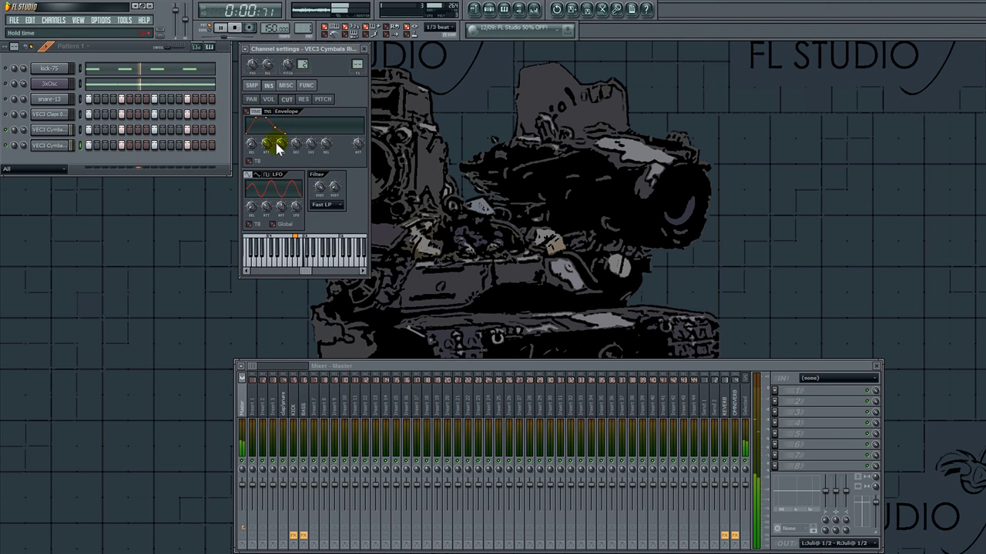
pyautogui.rightClick(285, 234)
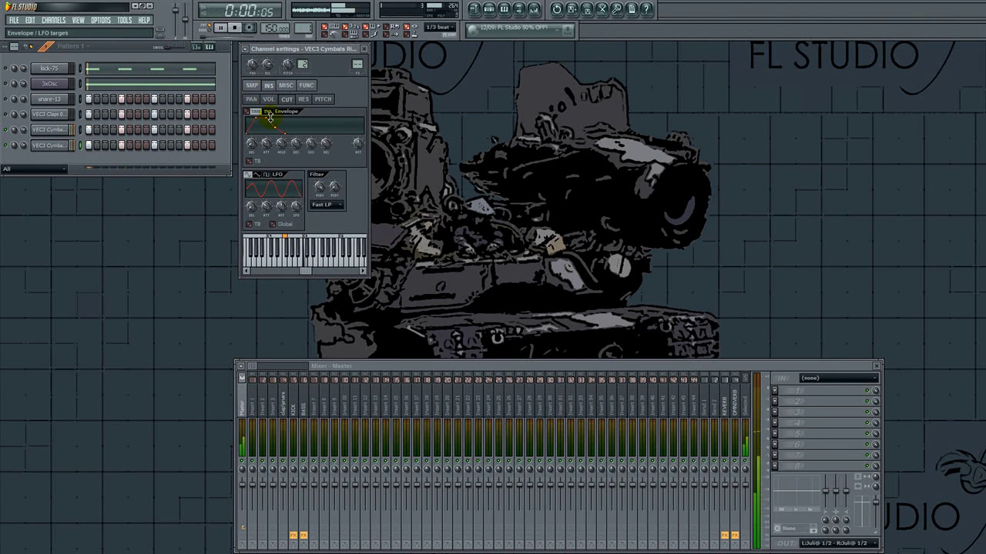
# Step: Enable the second ride channel's volume envelope and shorten its decay time
pyautogui.click(269, 99)
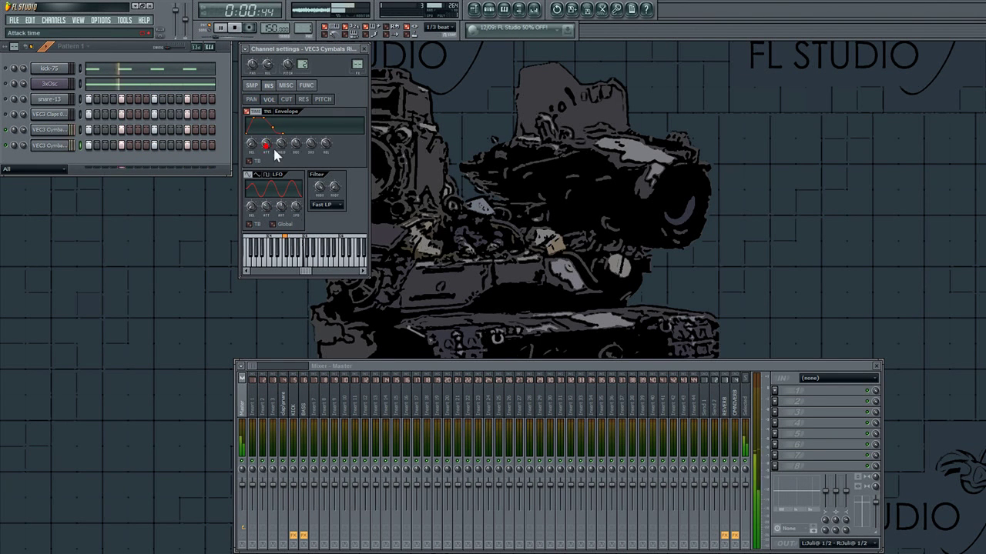
pyautogui.click(296, 143)
pyautogui.moveTo(297, 144); pyautogui.dragTo(296, 139)
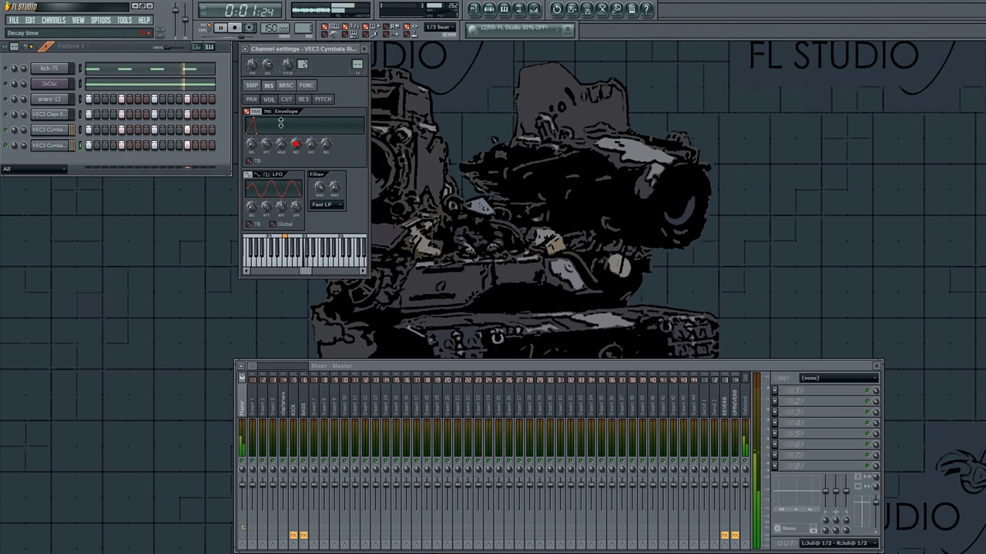
# Step: Audition other ride samples, load VEC3 Cymbals Ride 10.wav into the second ride channel and play the pattern
pyautogui.click(251, 86)
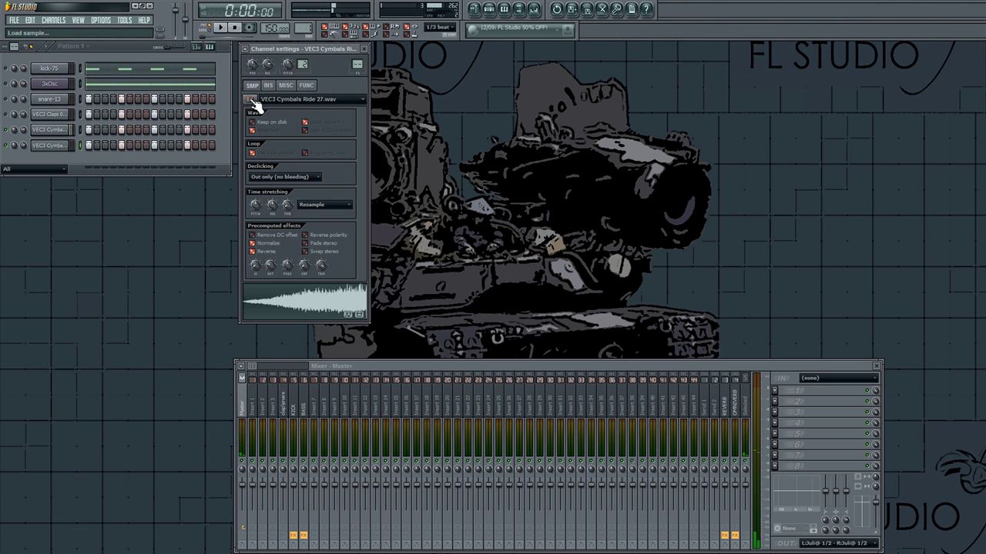
pyautogui.click(251, 101)
pyautogui.click(317, 244)
pyautogui.press('Up')
pyautogui.press('Up')
pyautogui.press('Up')
pyautogui.press('Up')
pyautogui.press('Up')
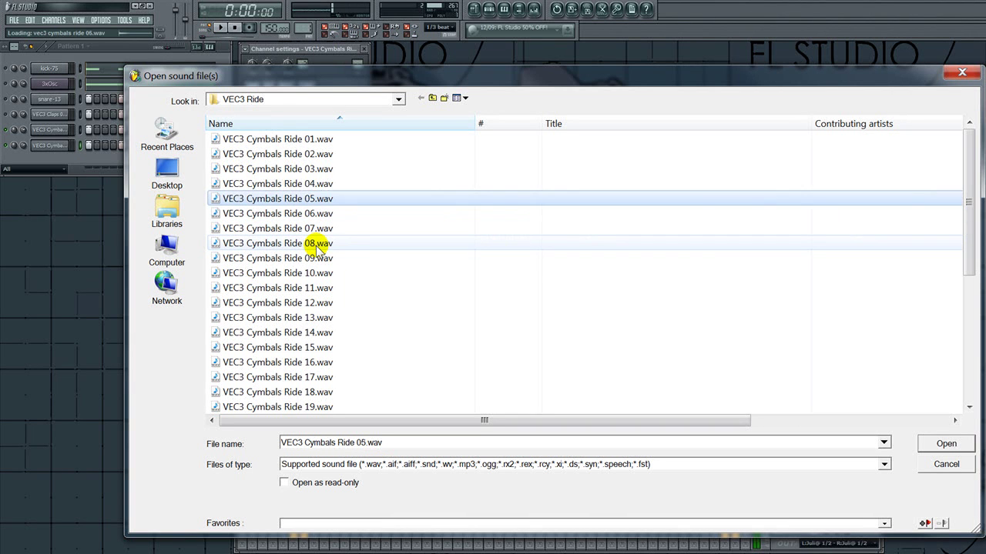
pyautogui.click(321, 273)
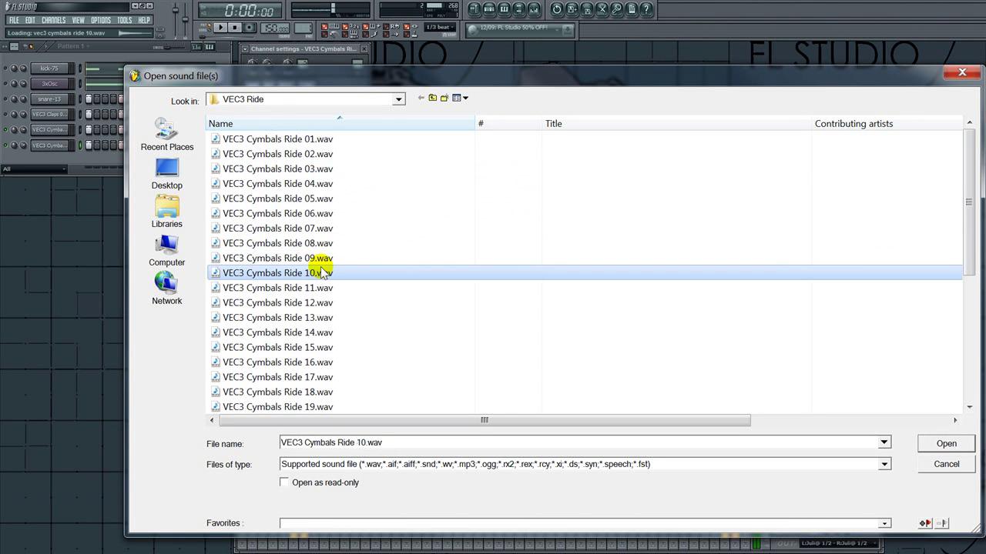
pyautogui.doubleClick(321, 272)
pyautogui.press('space')
pyautogui.click(269, 85)
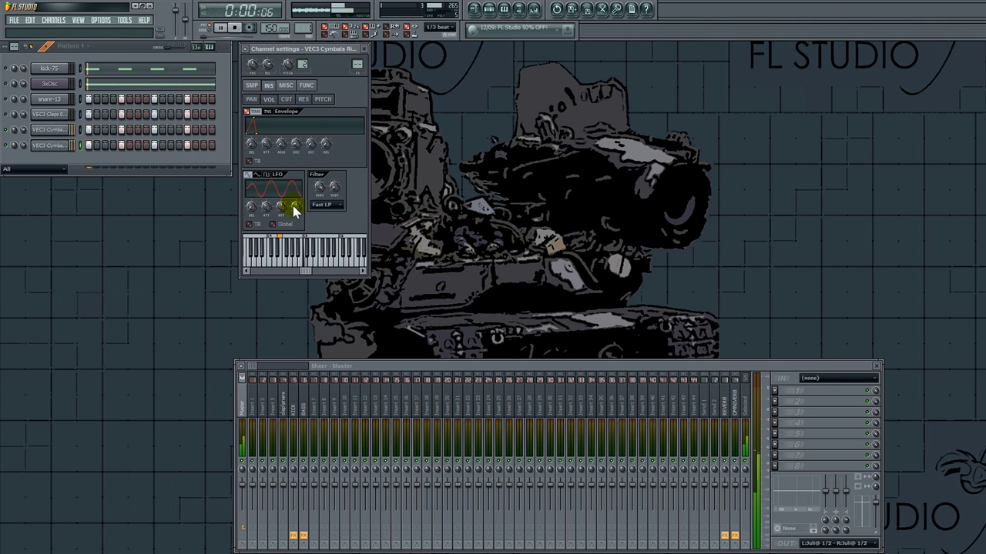
# Step: Compare the second ride's sample without Reverse, and replace it with VEC3 Cymbals Ride 07.wav
pyautogui.click(254, 85)
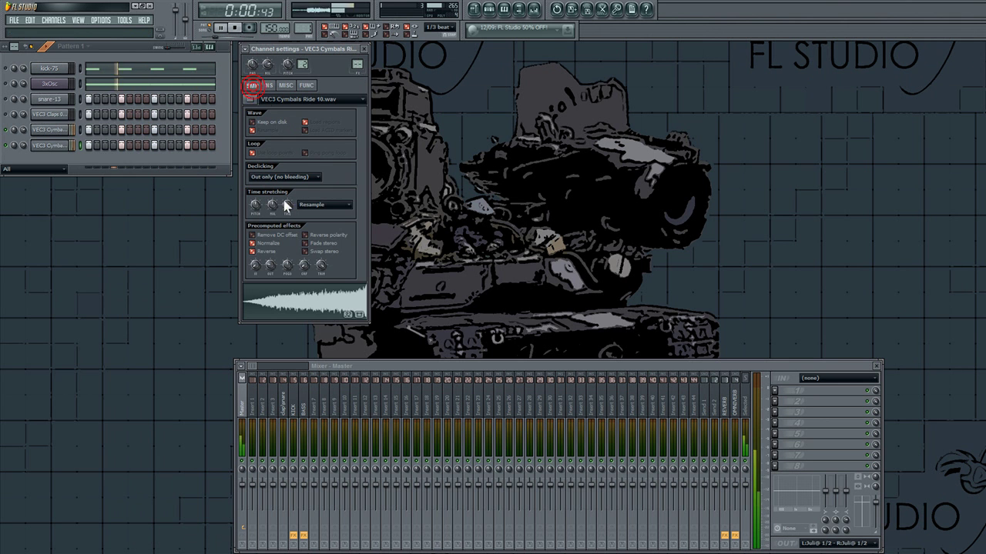
pyautogui.click(268, 251)
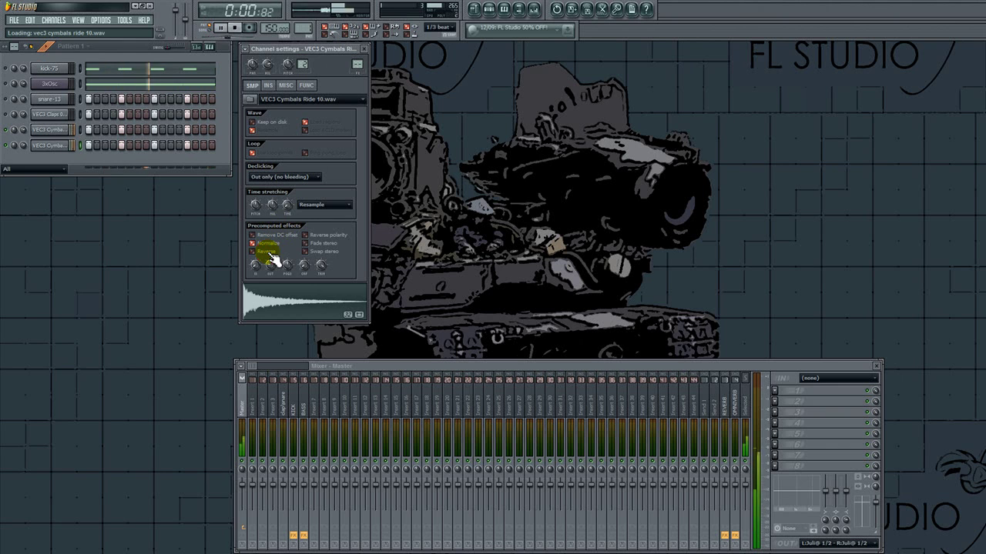
pyautogui.click(249, 99)
pyautogui.click(299, 230)
pyautogui.doubleClick(299, 229)
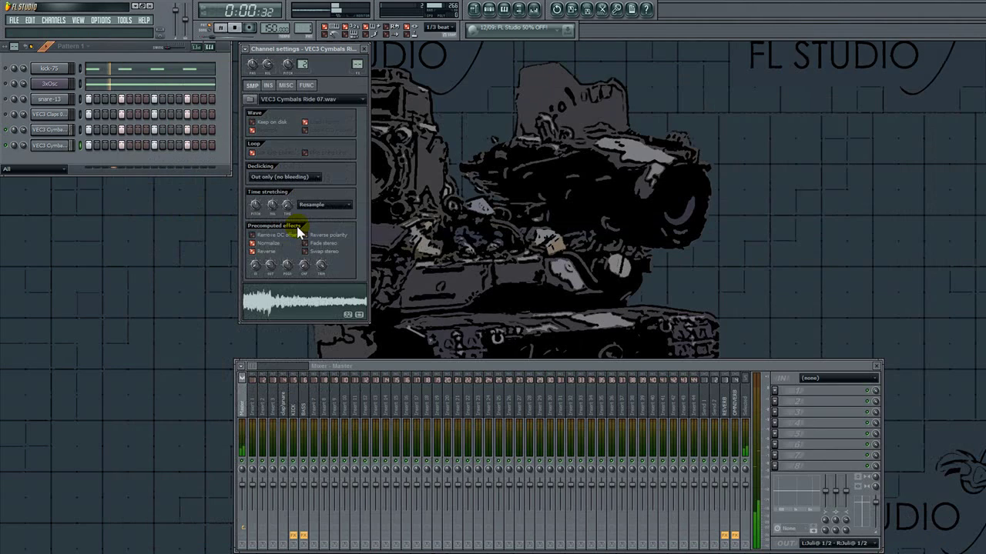
# Step: Check the sample settings of the Ride 17 channel and return to the Ride 07 channel
pyautogui.click(47, 130)
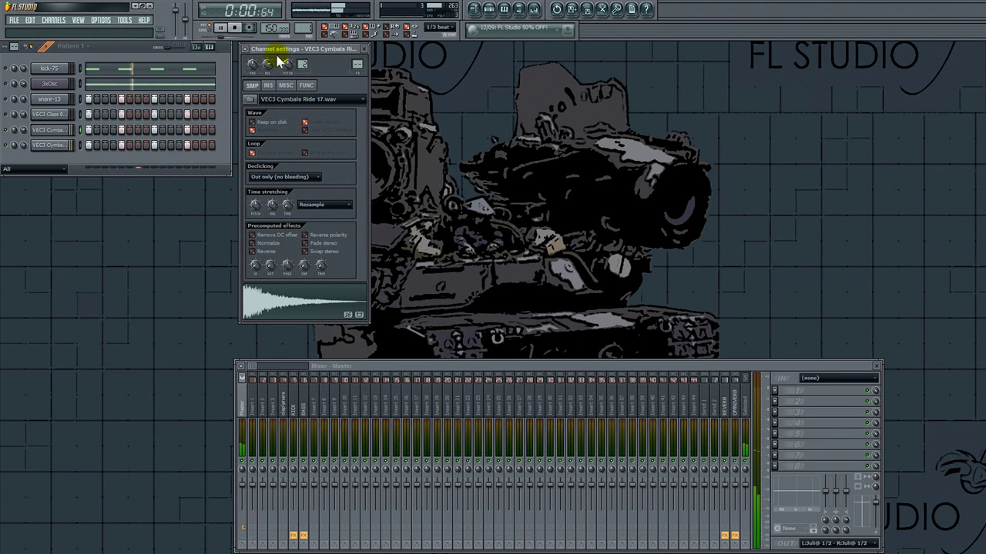
pyautogui.click(307, 50)
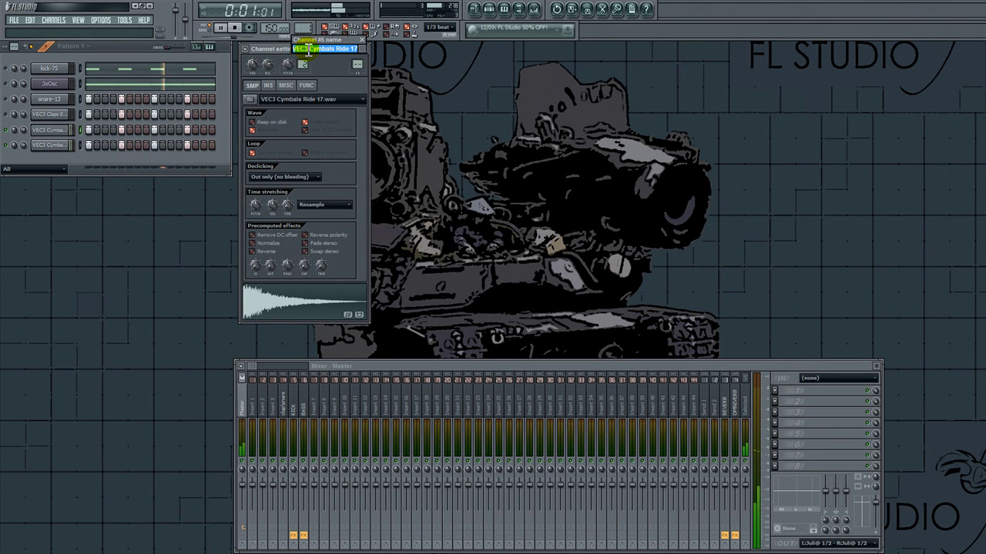
pyautogui.press('Escape')
pyautogui.click(60, 145)
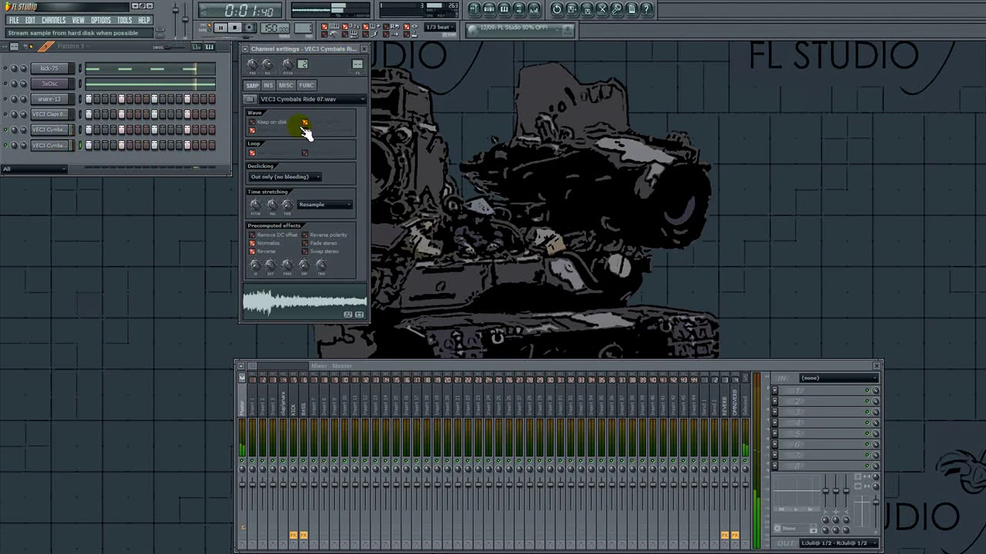
# Step: Recheck Reverse on the Ride 07 sample and add a short predelay to its volume envelope
pyautogui.click(270, 251)
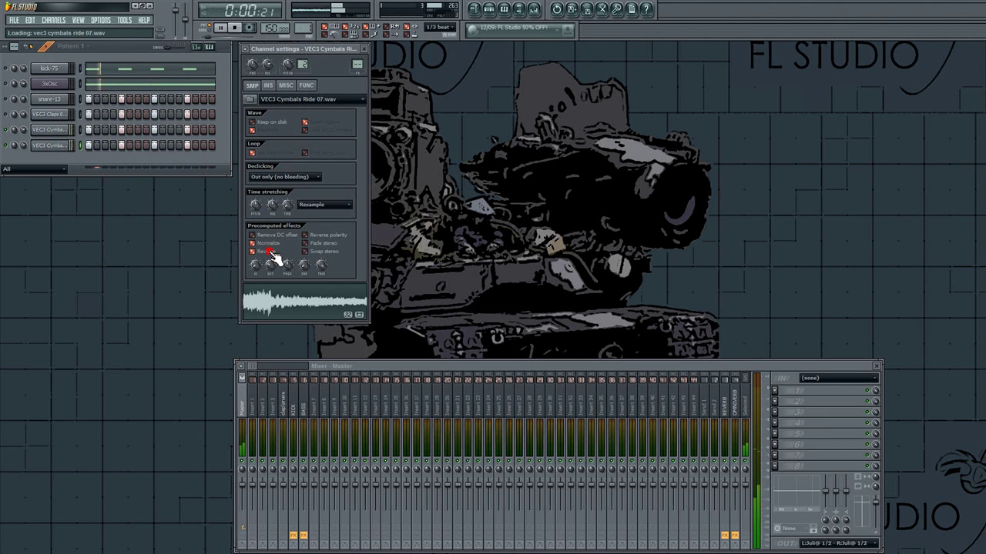
pyautogui.click(267, 85)
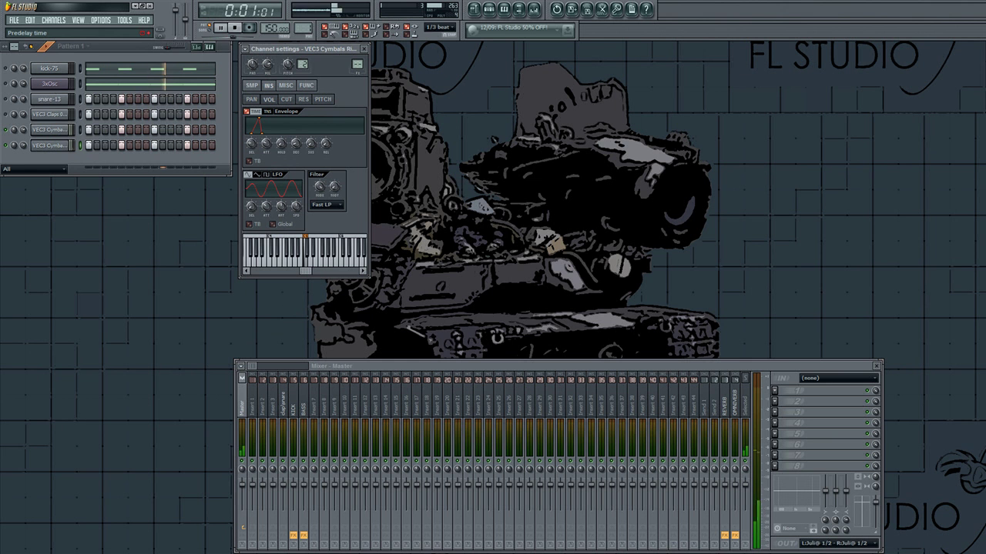
# Step: Pan the Ride 07 channel's active steps alternately left and right, opposite to the Ride 17 steps
pyautogui.click(198, 46)
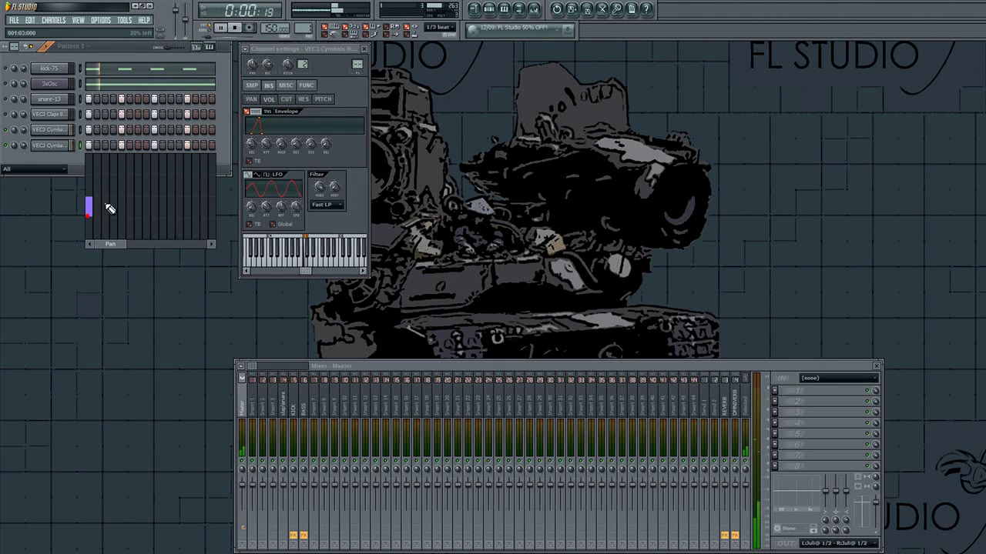
pyautogui.click(121, 175)
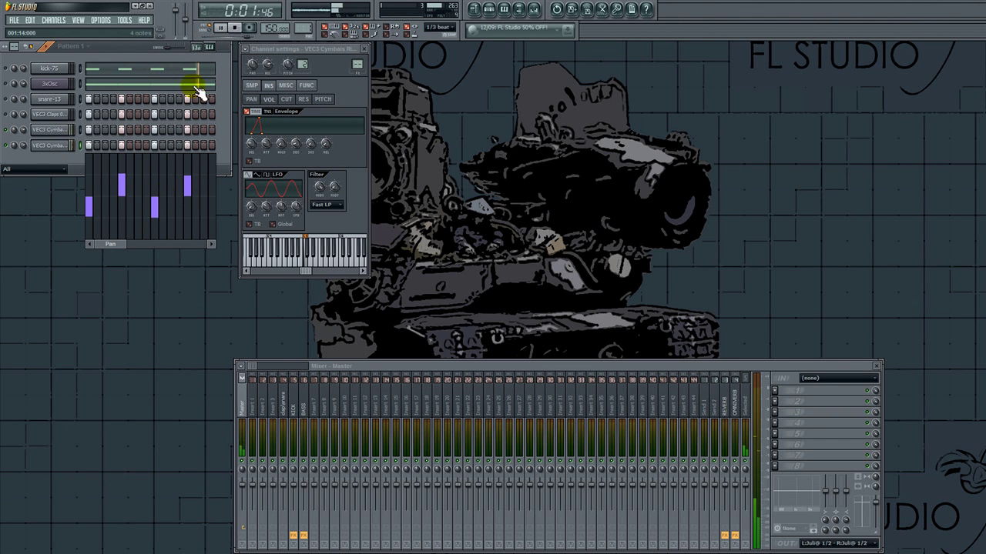
pyautogui.click(197, 48)
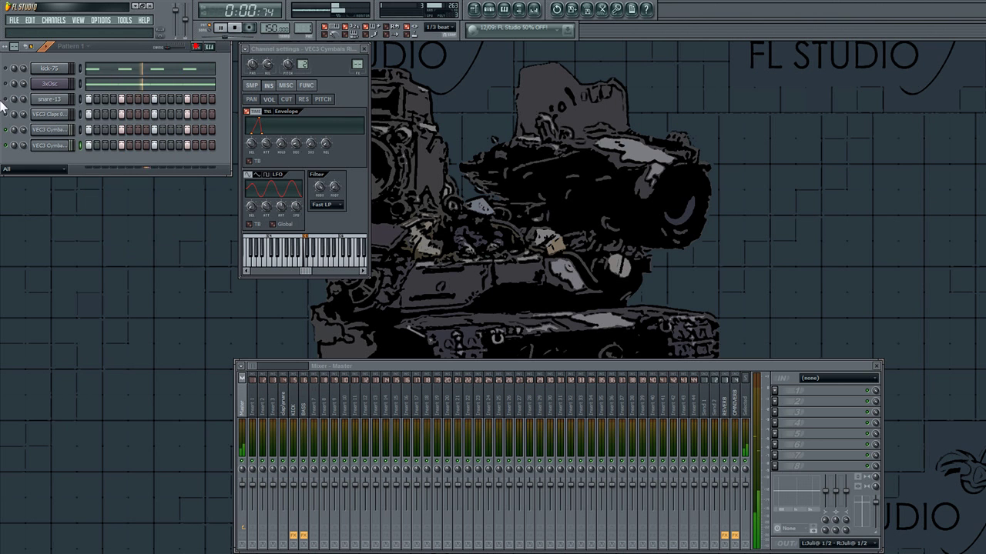
# Step: Unmute the kick, bass, snare and clap channels and balance the ride volumes against them
pyautogui.click(48, 145)
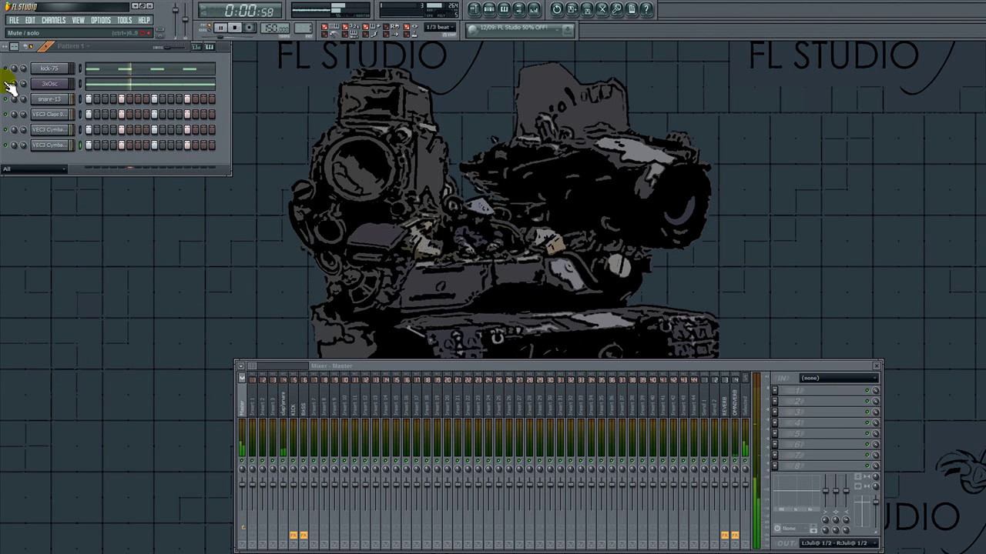
pyautogui.click(7, 69)
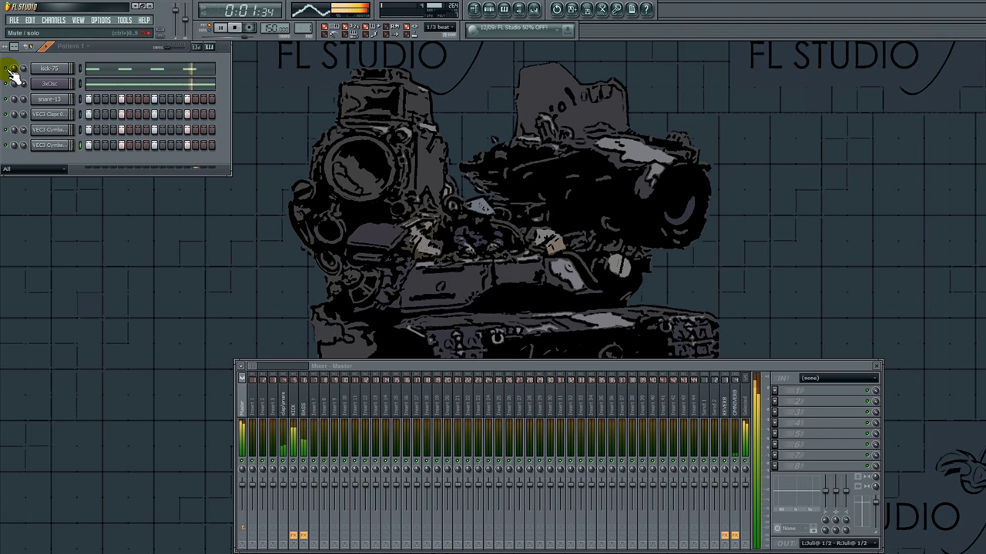
pyautogui.moveTo(23, 130); pyautogui.dragTo(23, 155)
# Step: Solo the two ride channels and route them to mixer track 3
pyautogui.rightClick(6, 130)
pyautogui.click(6, 144)
pyautogui.moveTo(357, 65); pyautogui.dragTo(357, 60)
pyautogui.click(60, 147)
# Step: Rename mixer track Insert 3 as ride
pyautogui.rightClick(266, 381)
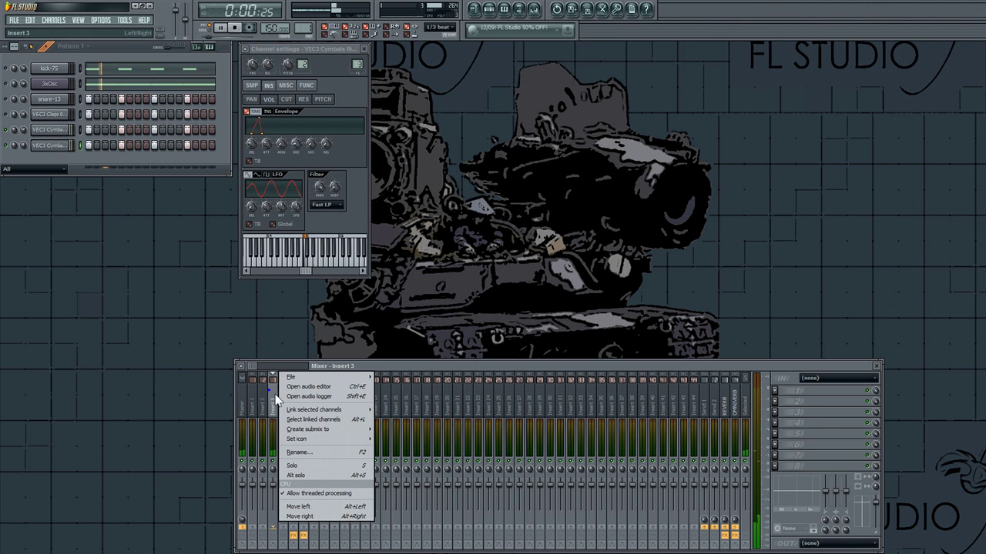
pyautogui.click(319, 451)
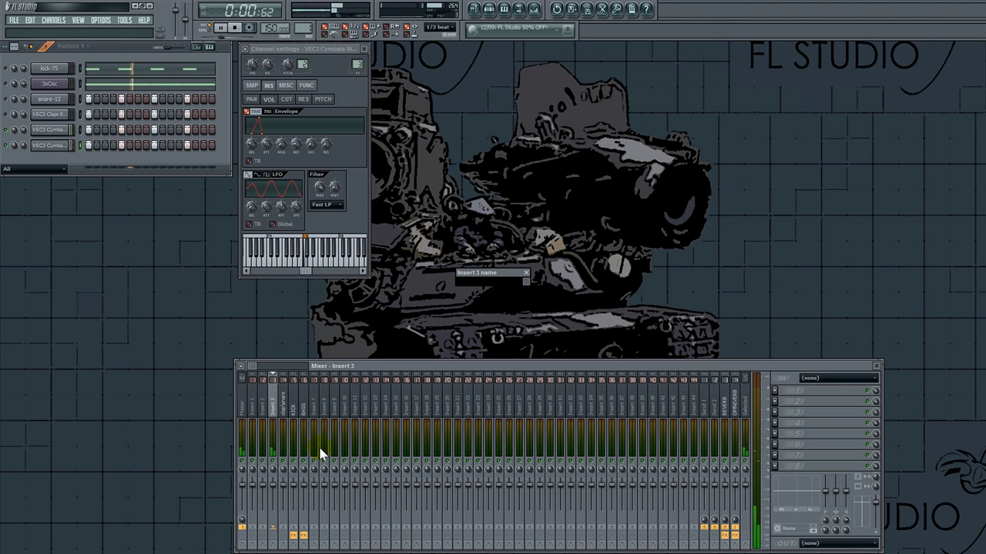
pyautogui.press('Return')
pyautogui.press('space')
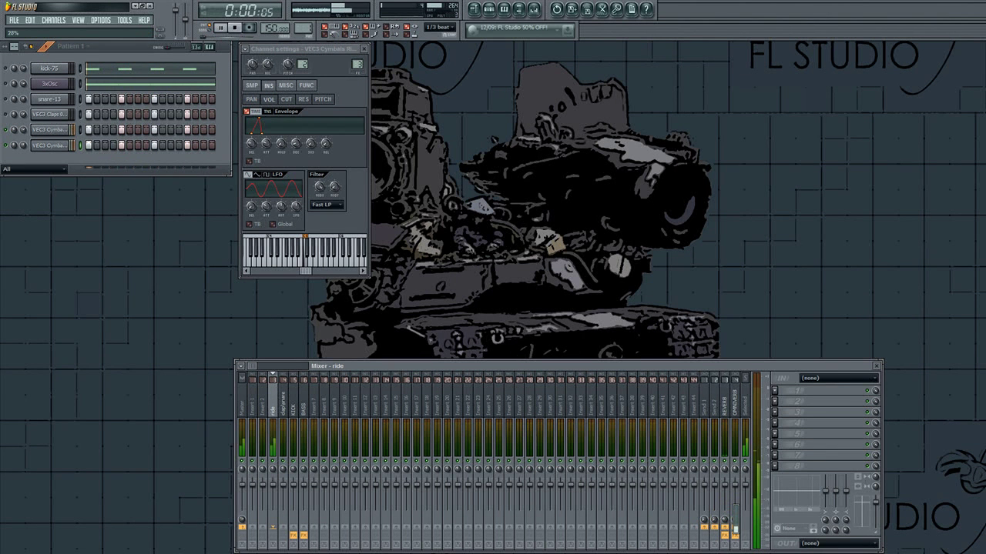
# Step: Load KarmaFX Reverb in the fourth effect slot of the ride track and set its reverb type to Space
pyautogui.click(781, 434)
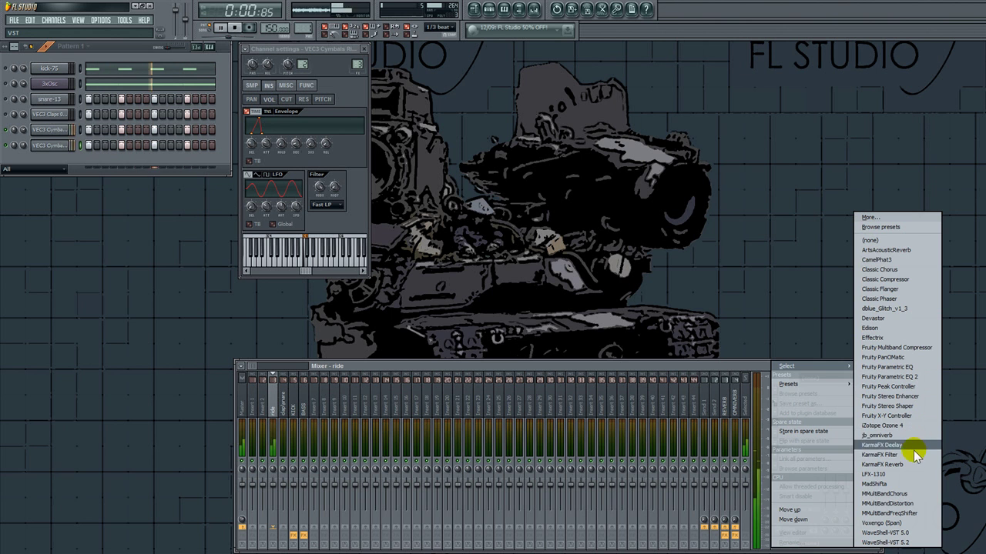
pyautogui.click(916, 472)
pyautogui.moveTo(198, 183); pyautogui.dragTo(543, 158)
pyautogui.click(472, 259)
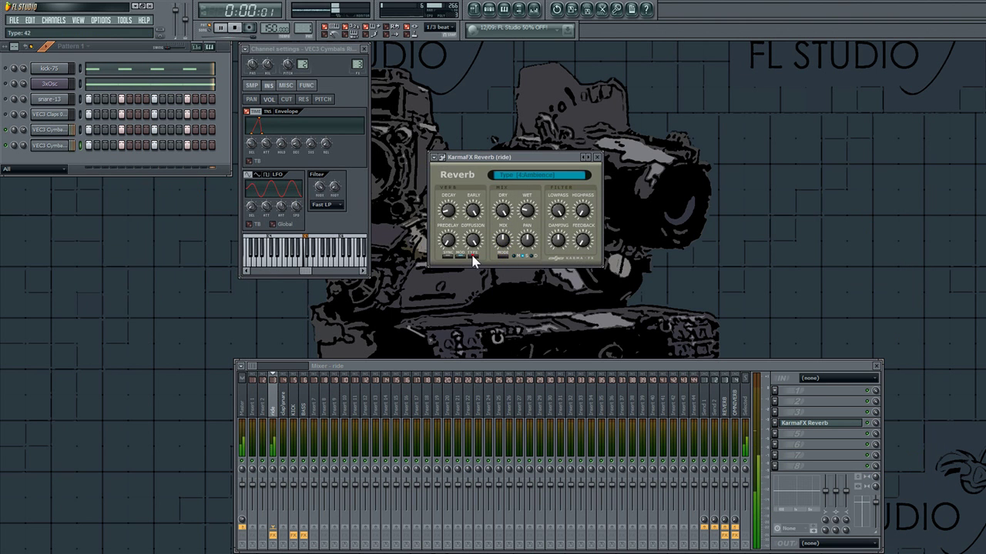
pyautogui.click(473, 259)
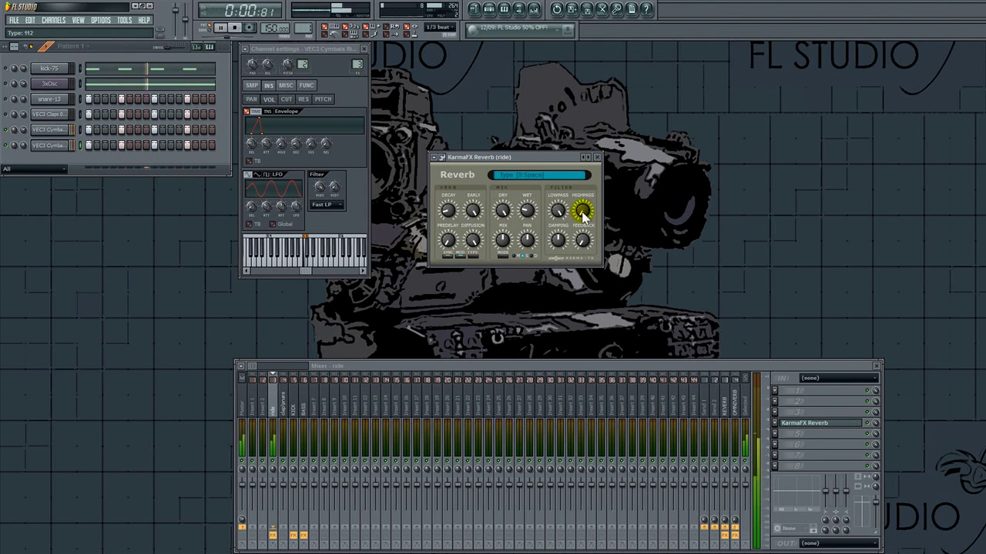
# Step: Set the ride reverb's highpass to 14 and early reflection to 0, and adjust its damping, predelay and decay
pyautogui.moveTo(558, 241)
pyautogui.mouseDown()
pyautogui.moveTo(564, 230)
pyautogui.moveTo(556, 252)
pyautogui.mouseUp()
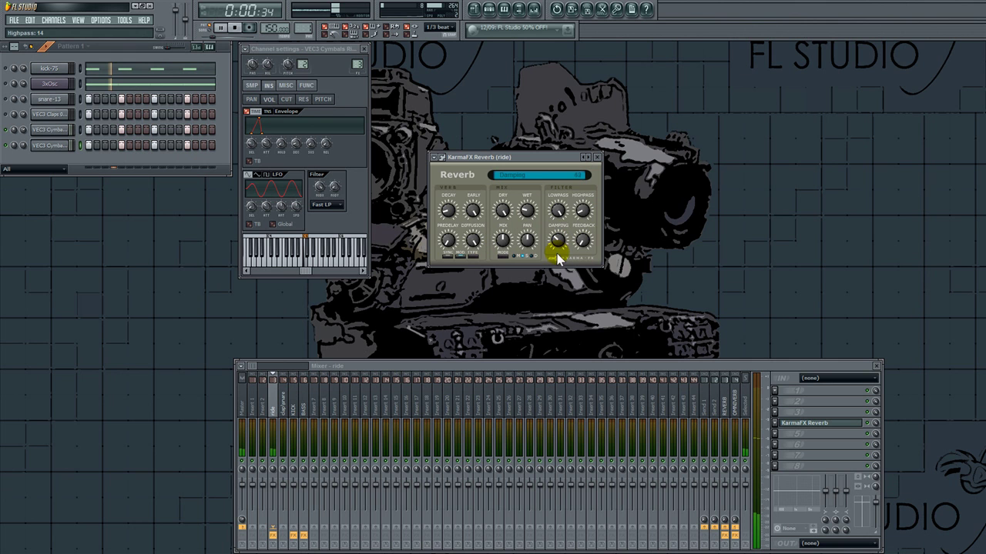
pyautogui.moveTo(452, 239)
pyautogui.mouseDown()
pyautogui.moveTo(455, 215)
pyautogui.moveTo(459, 226)
pyautogui.mouseUp()
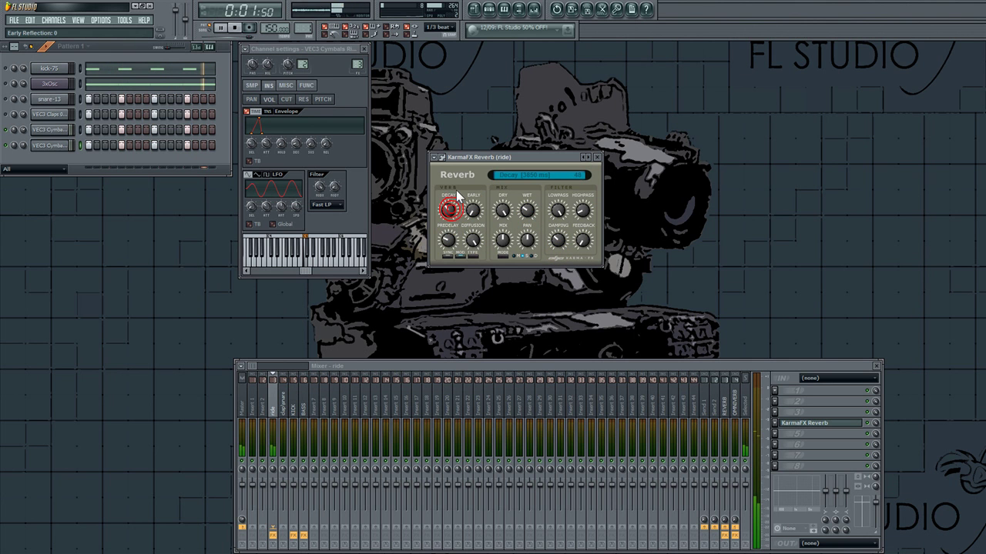
pyautogui.press('space')
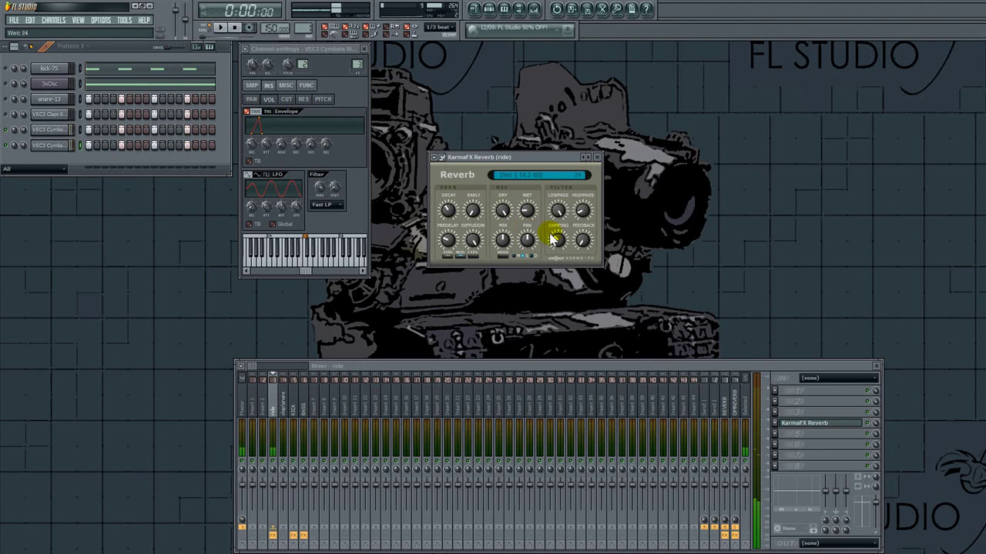
# Step: Audition the ride reverb, set its wet level to 26 and close the plugin
pyautogui.press('space')
pyautogui.press('space')
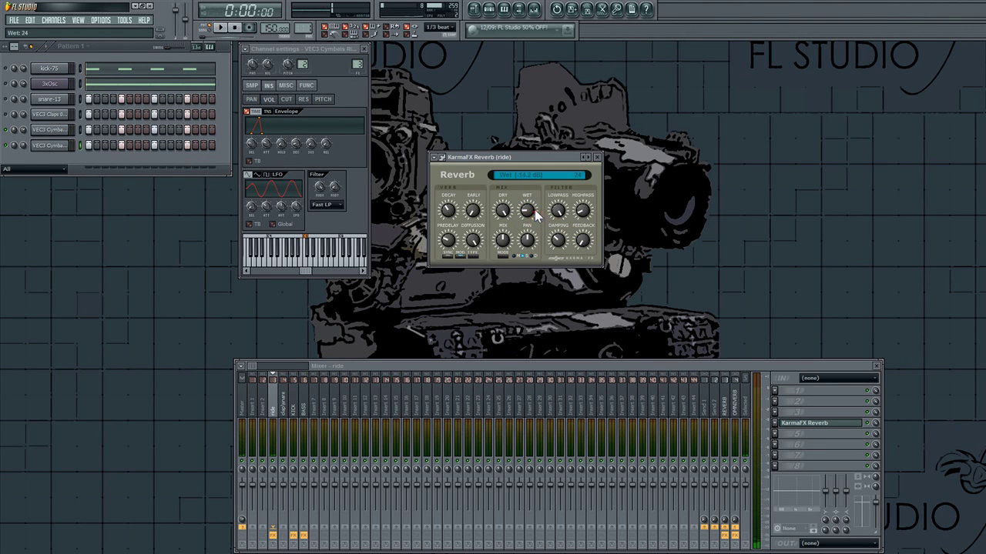
pyautogui.press('space')
pyautogui.press('space')
pyautogui.press('space')
pyautogui.moveTo(533, 210); pyautogui.dragTo(532, 207)
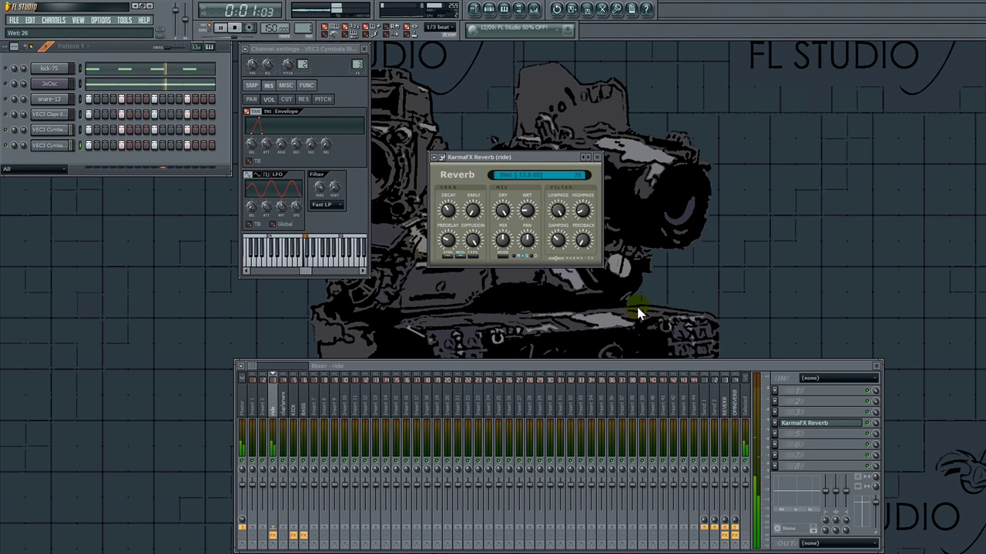
pyautogui.click(803, 422)
pyautogui.press('space')
pyautogui.press('space')
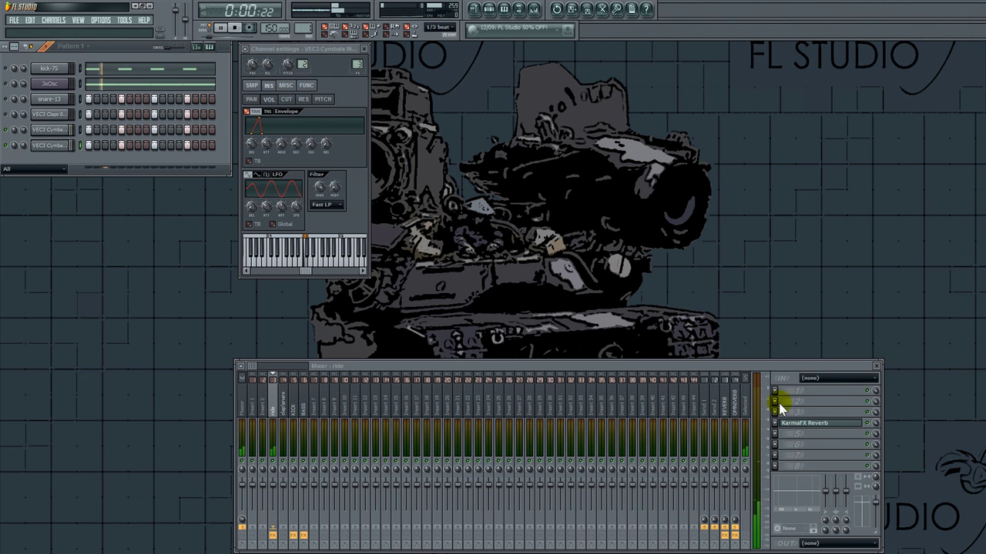
# Step: Add Fruity Parametric EQ 2 to the ride track's first slot, cutting the lows and boosting the highs
pyautogui.click(777, 401)
pyautogui.click(894, 376)
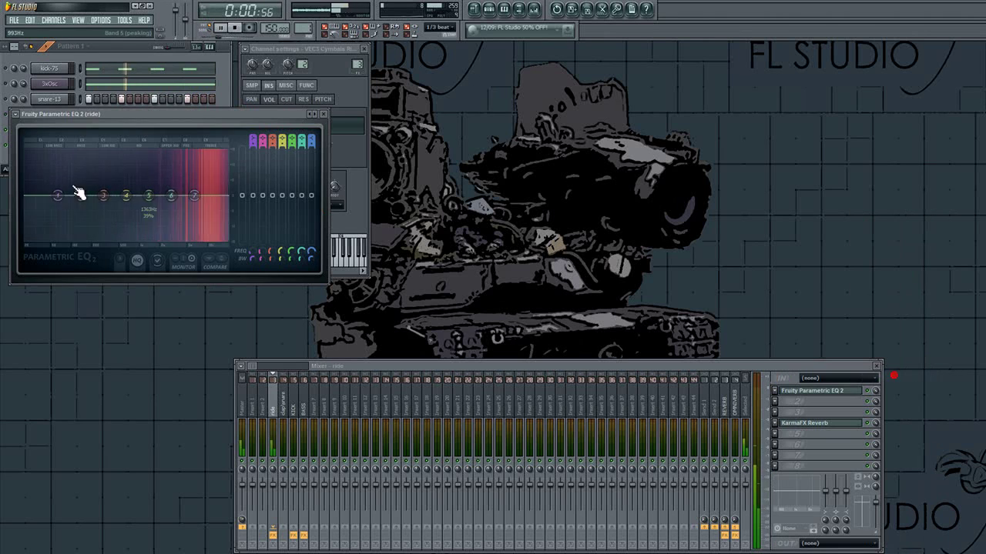
pyautogui.moveTo(60, 196); pyautogui.dragTo(80, 241)
pyautogui.moveTo(165, 208); pyautogui.dragTo(215, 182)
pyautogui.click(831, 391)
pyautogui.press('space')
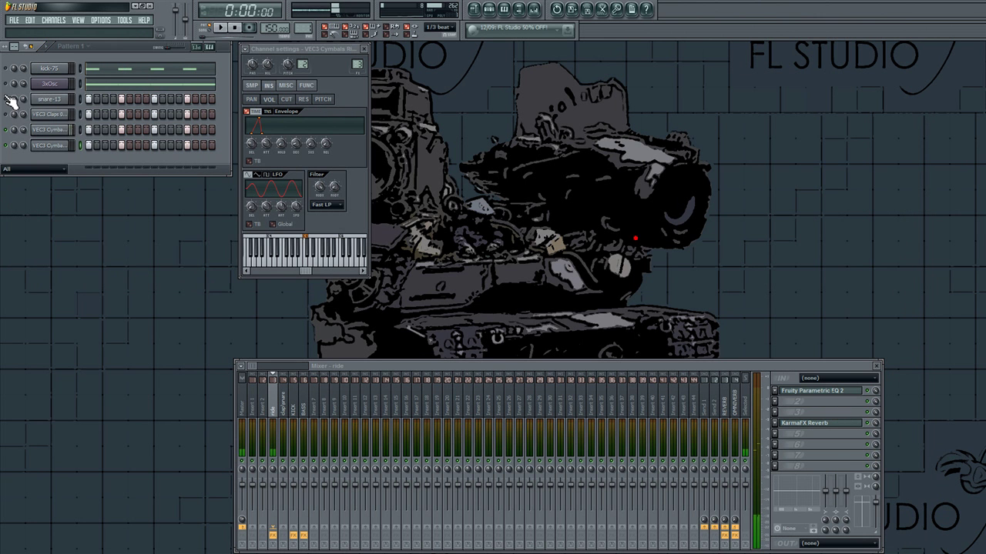
# Step: Fine-tune the lower ride channel's volume and unmute the kick, bass, snare and clap channels
pyautogui.press('space')
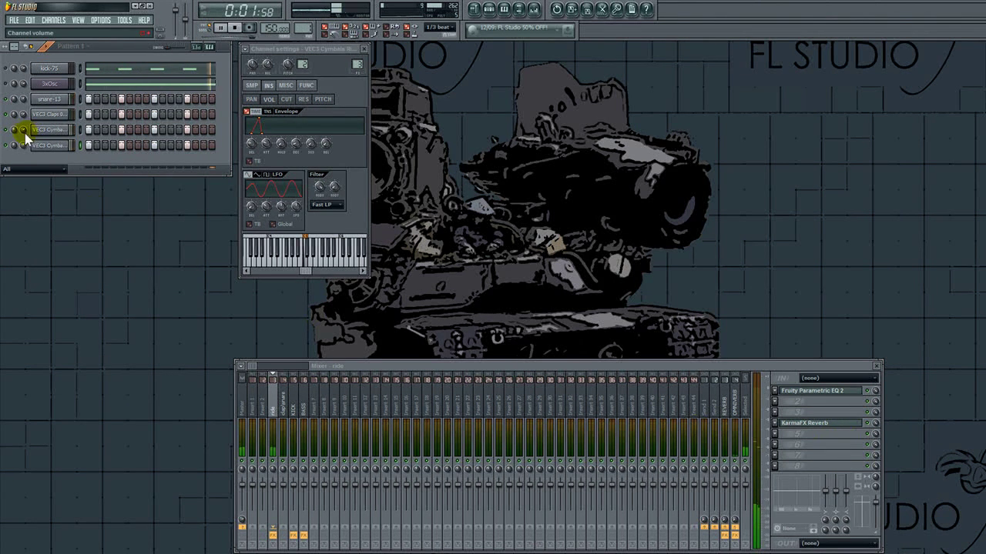
pyautogui.moveTo(23, 146); pyautogui.dragTo(22, 147)
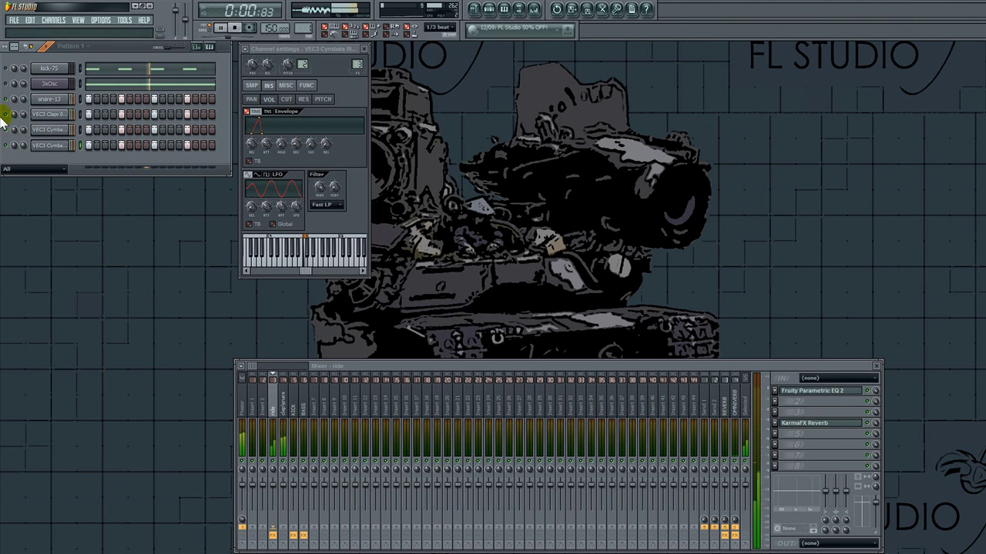
pyautogui.click(41, 146)
pyautogui.click(7, 69)
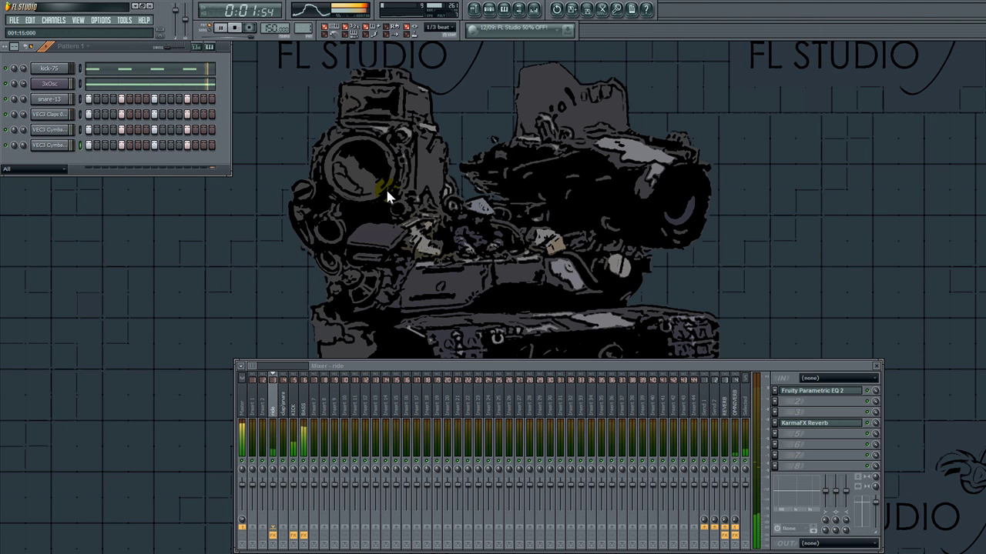
# Step: Isolate the kick and bass, and raise band 6 of the KICK track's Parametric EQ 2 at a slightly lower frequency
pyautogui.click(7, 69)
pyautogui.click(6, 82)
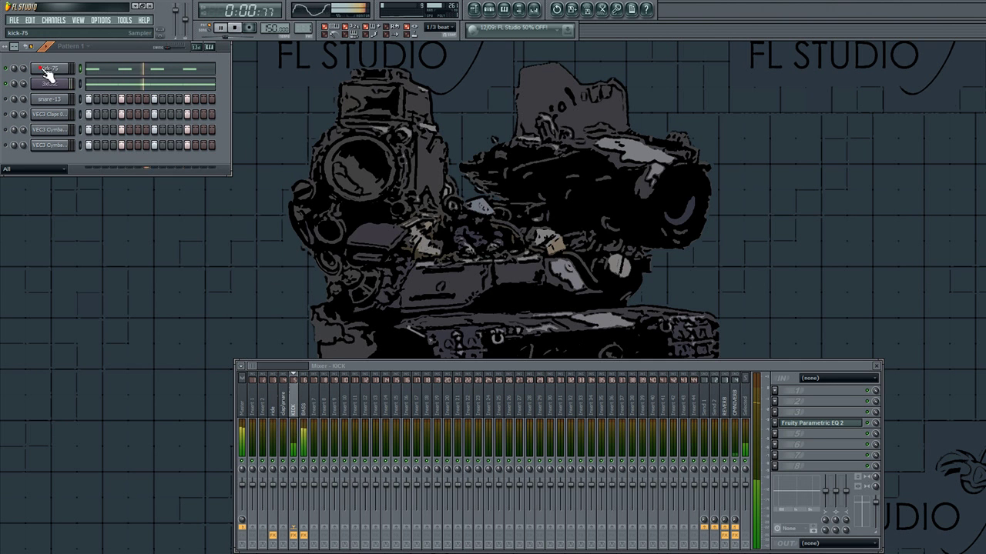
pyautogui.click(833, 431)
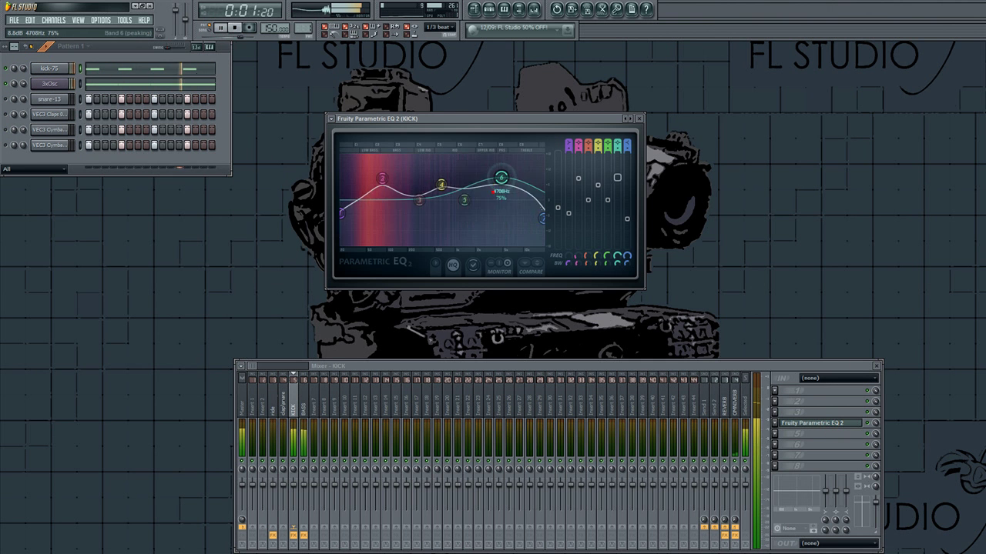
pyautogui.moveTo(504, 175)
pyautogui.mouseDown()
pyautogui.moveTo(483, 166)
pyautogui.moveTo(490, 171)
pyautogui.mouseUp()
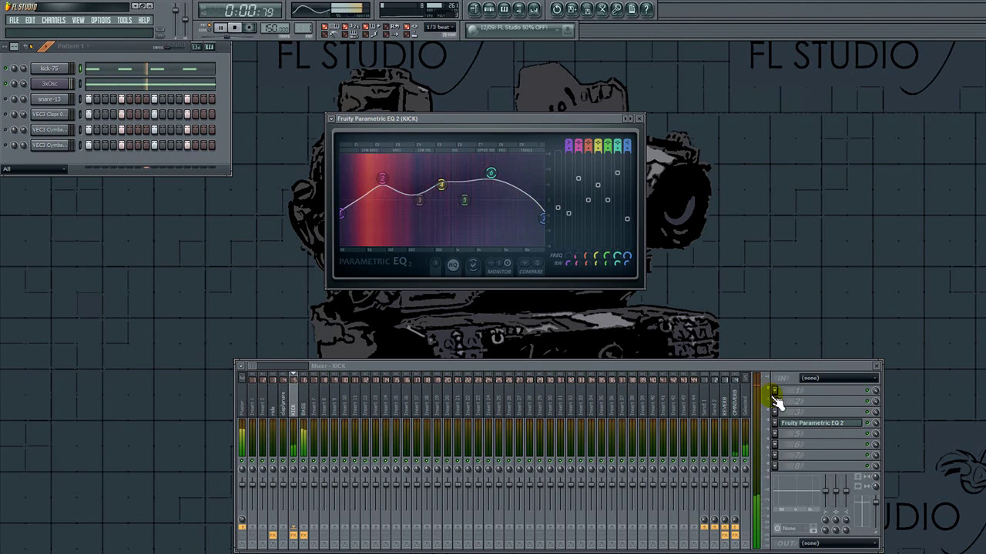
pyautogui.click(813, 425)
# Step: Check the BASS mixer track and the envelope settings of the 3xOsc and kick channels
pyautogui.click(303, 415)
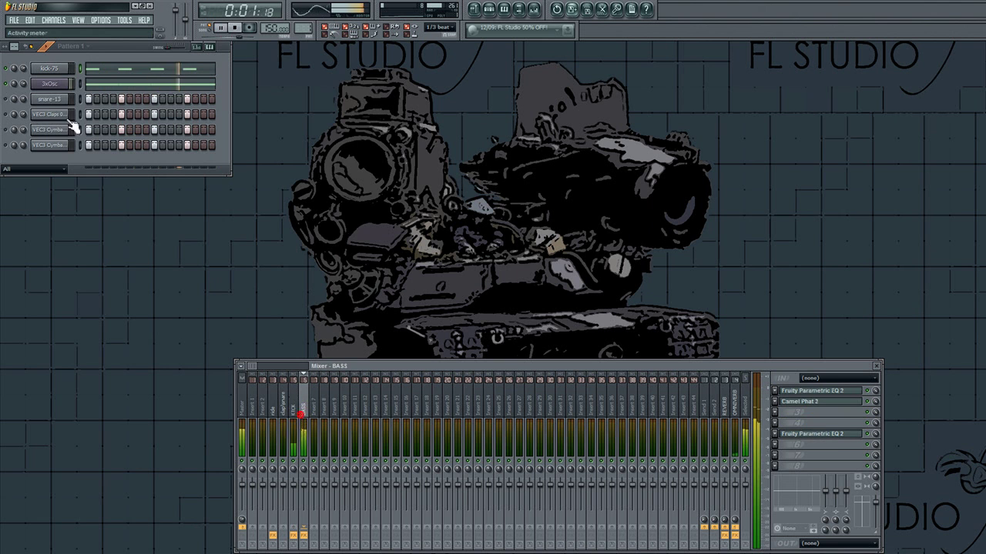
pyautogui.click(48, 83)
pyautogui.click(266, 100)
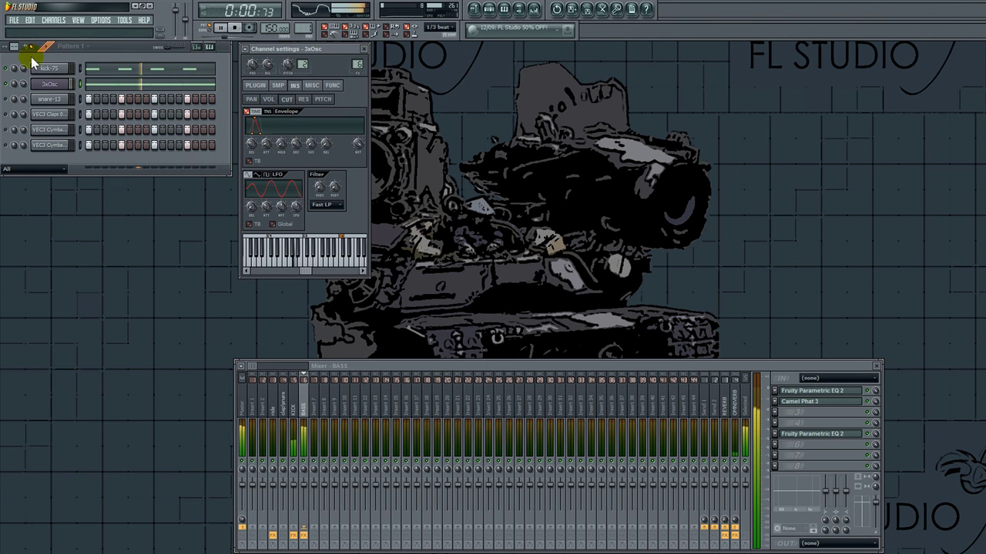
pyautogui.click(43, 83)
pyautogui.click(153, 266)
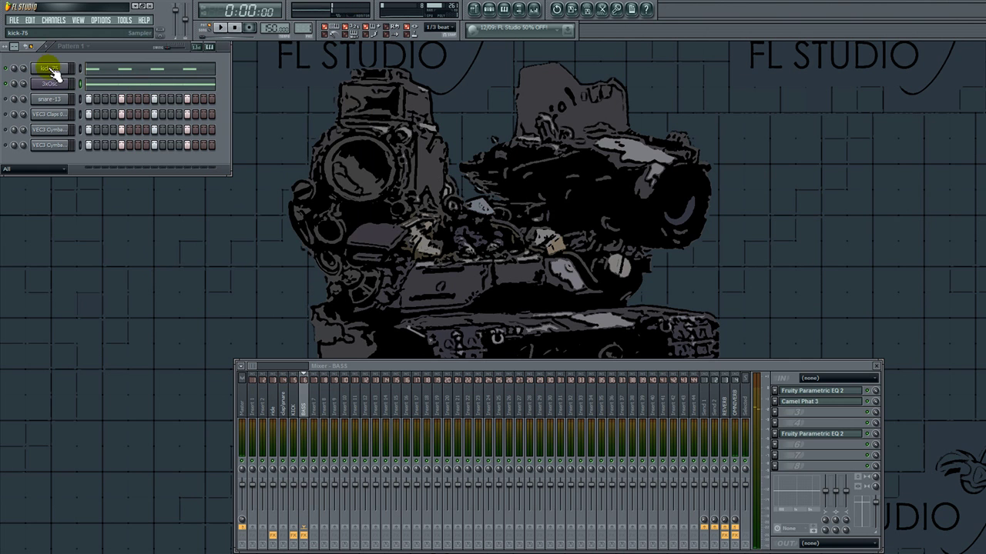
pyautogui.click(53, 70)
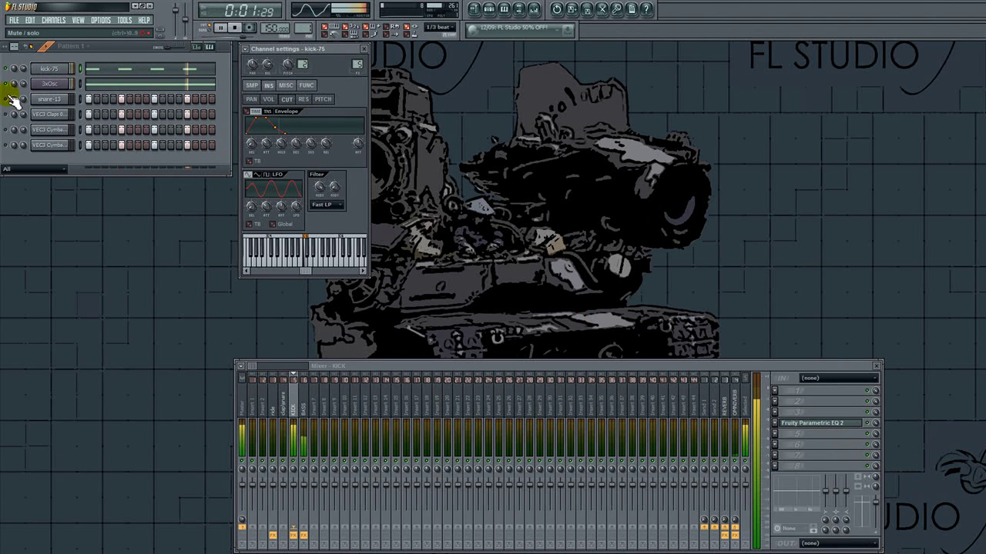
pyautogui.click(44, 70)
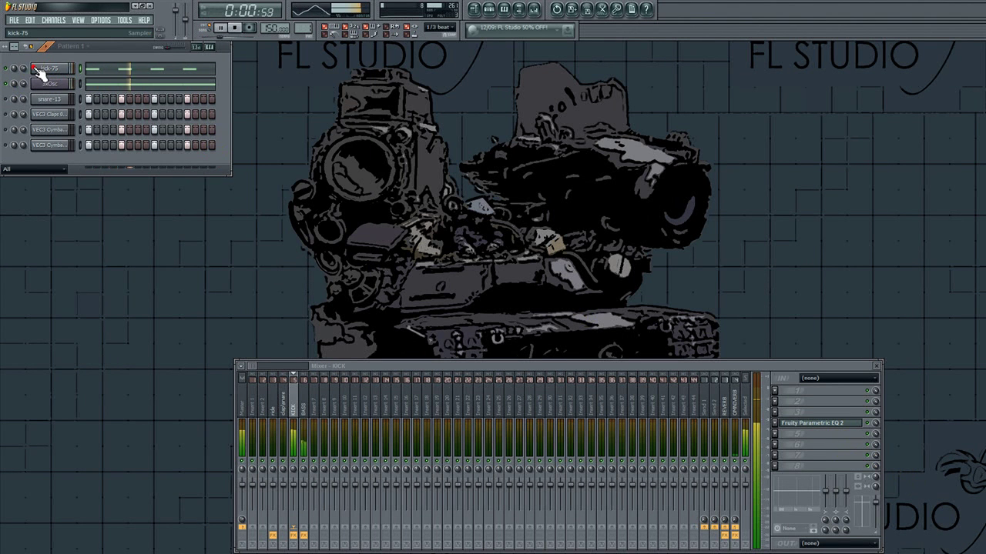
# Step: Lower the upper ride channel's volume and bring the remaining channels back into the mix
pyautogui.moveTo(23, 130); pyautogui.dragTo(24, 159)
pyautogui.click(6, 146)
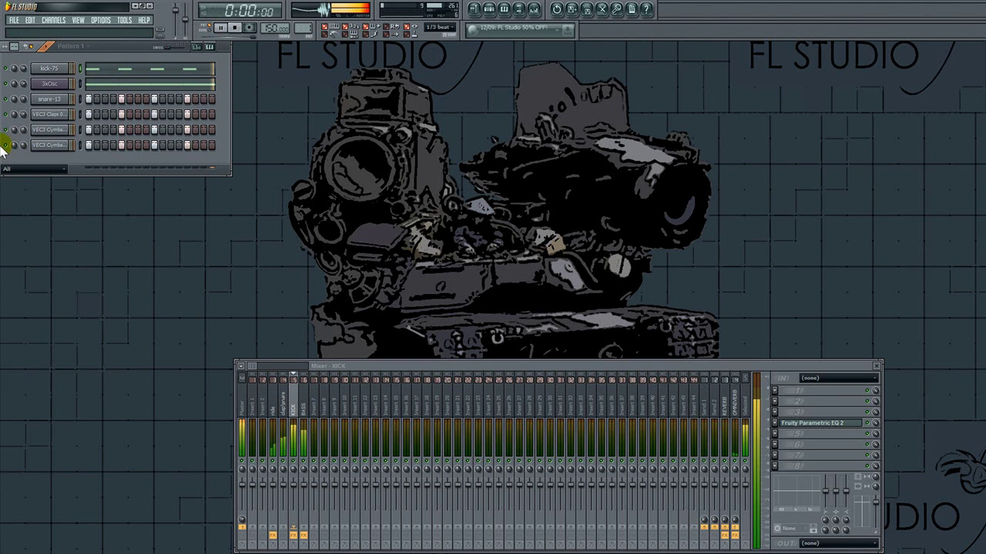
# Step: Solo the upper ride channel and adjust its volume envelope with a reduced attack and a short decay
pyautogui.click(48, 129)
pyautogui.click(269, 99)
pyautogui.moveTo(264, 146); pyautogui.dragTo(265, 164)
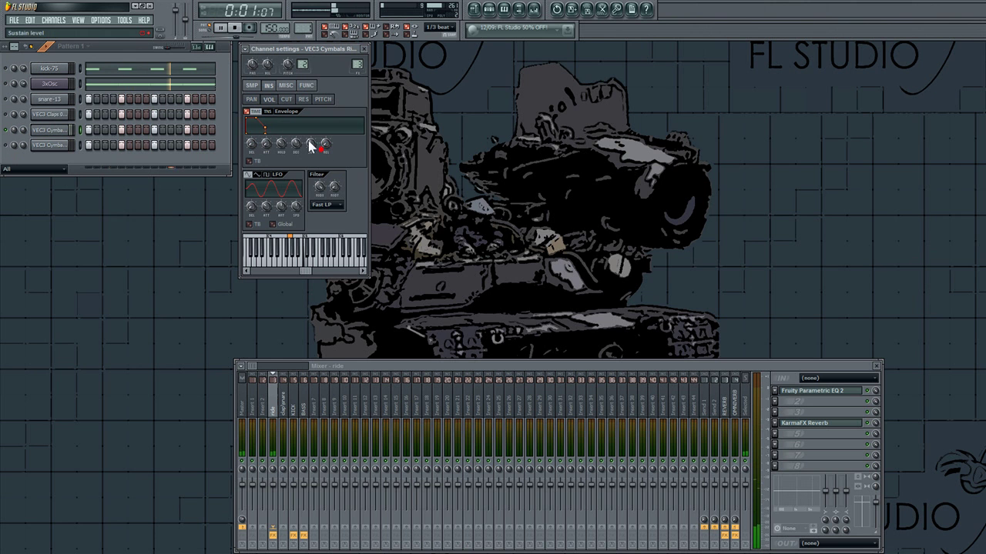
pyautogui.moveTo(296, 144); pyautogui.dragTo(297, 137)
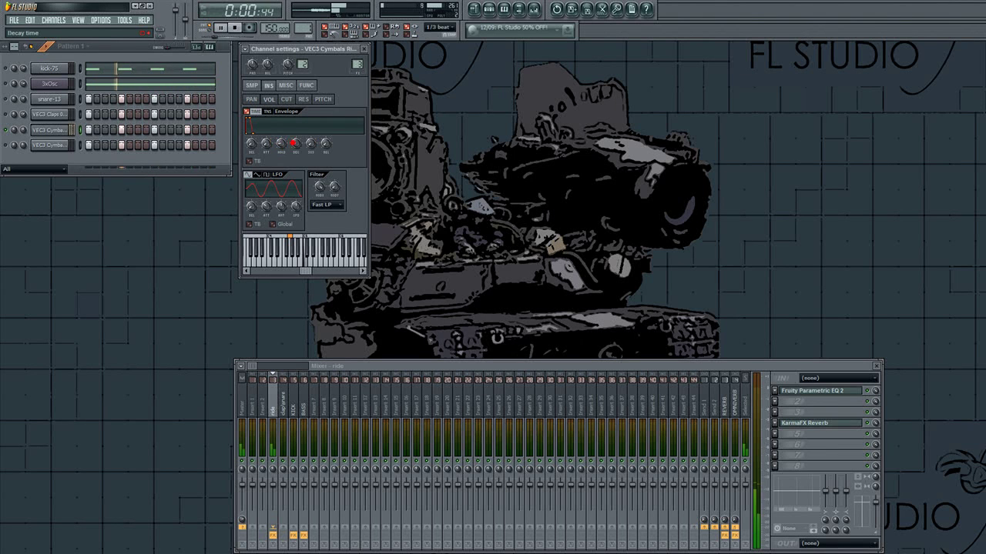
pyautogui.click(41, 147)
pyautogui.click(50, 131)
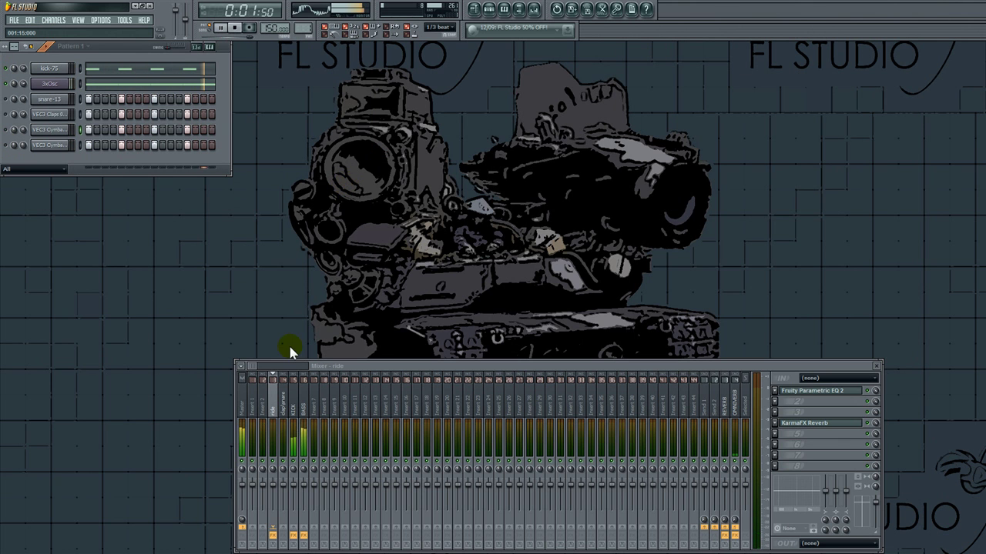
# Step: Review the effects on the BASS track, OmniVerb on the OMNIVERB track and ArtsAcoustic Reverb on the REVERB track
pyautogui.click(306, 405)
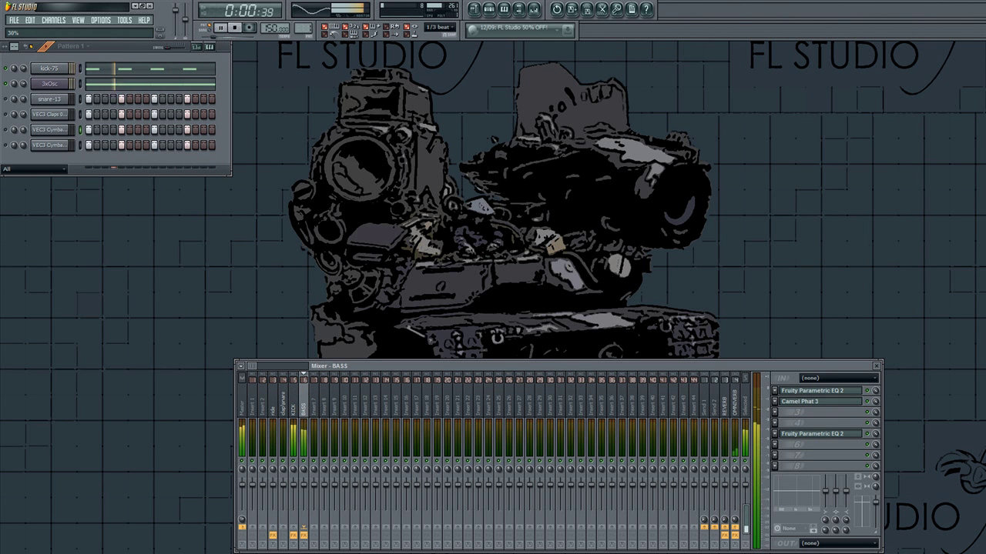
pyautogui.click(734, 405)
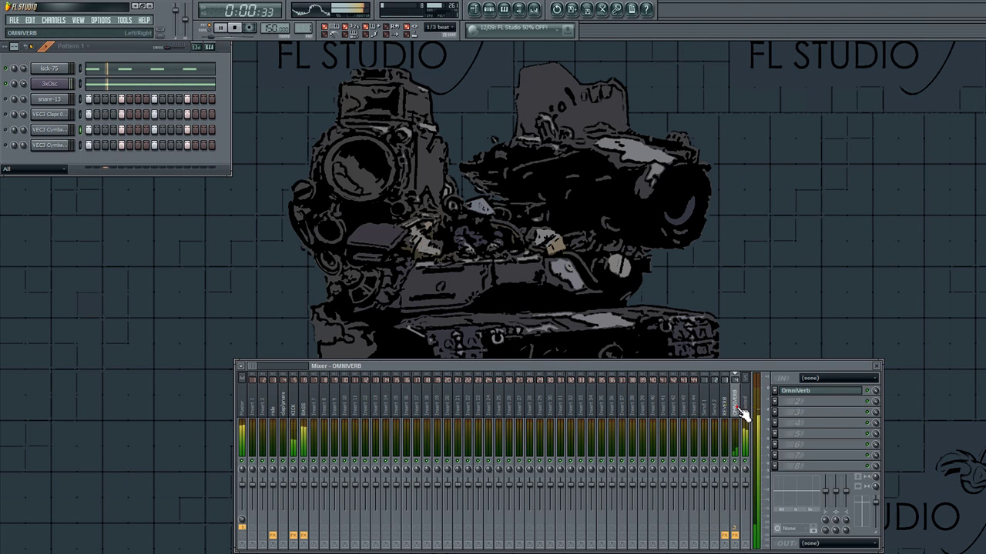
pyautogui.click(796, 394)
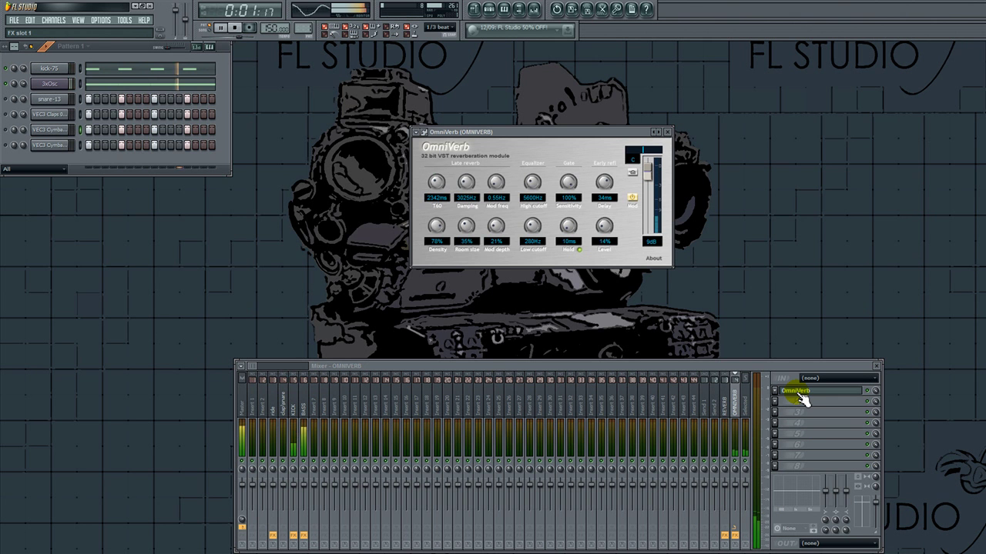
pyautogui.click(797, 394)
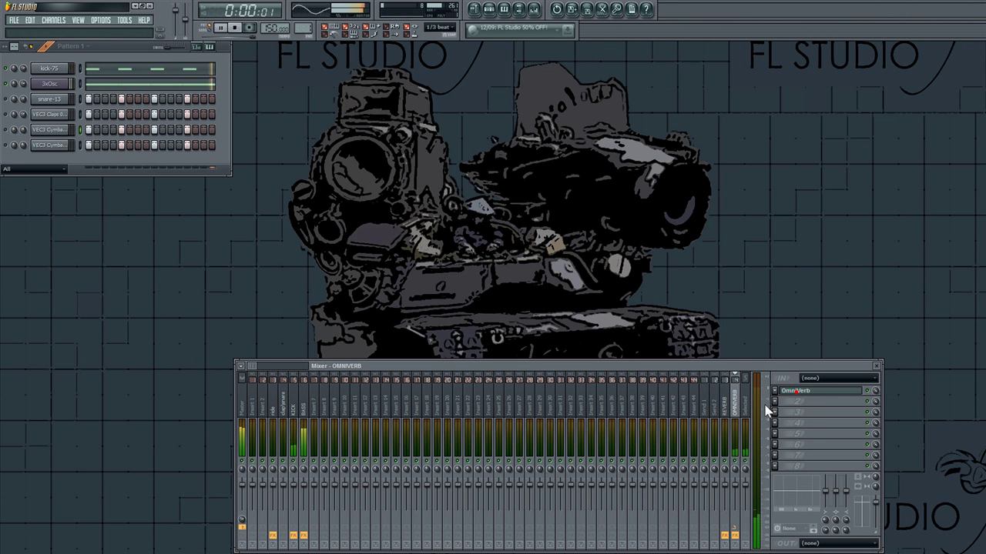
pyautogui.click(730, 408)
pyautogui.click(801, 414)
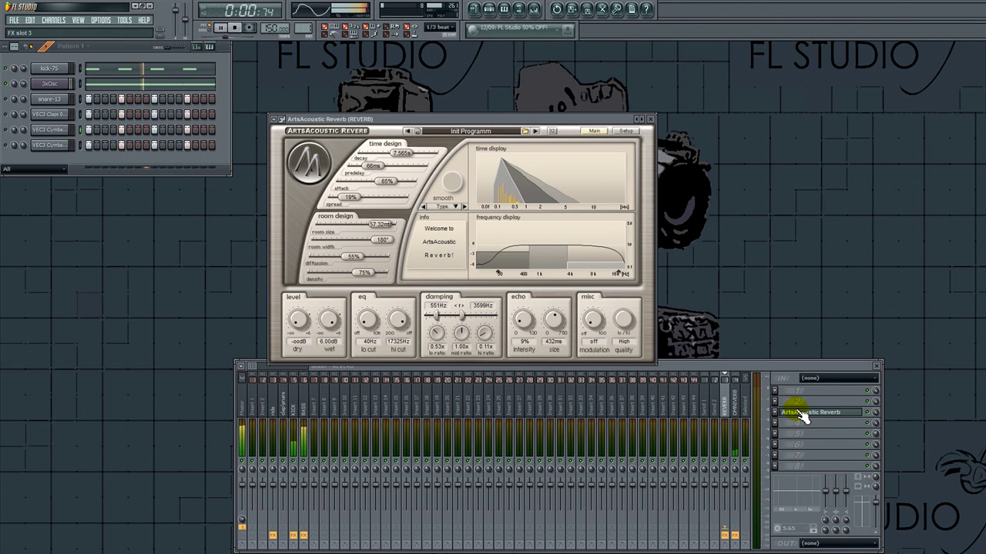
pyautogui.click(800, 414)
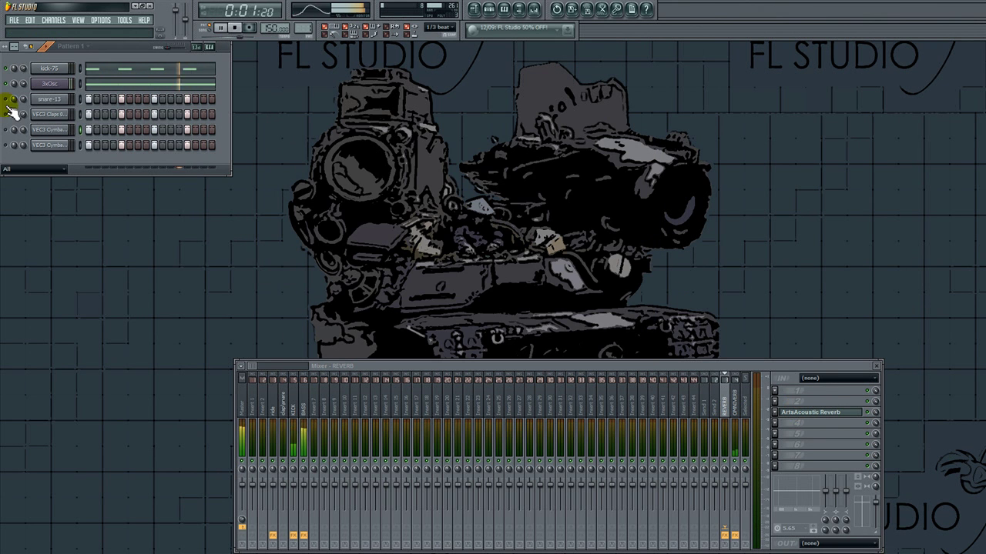
# Step: Add a Massive synthesizer channel to the pattern and place its window above the mixer
pyautogui.press('space')
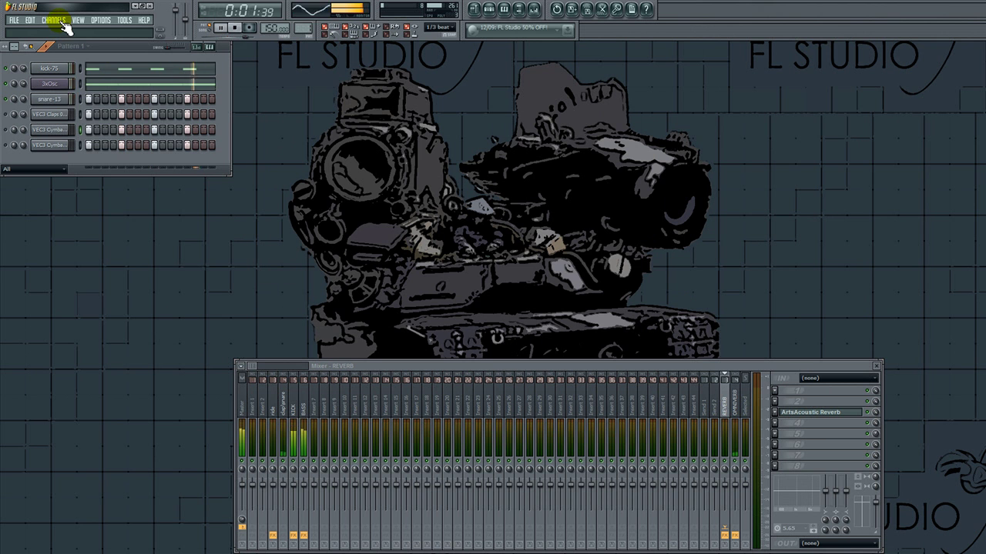
pyautogui.press('space')
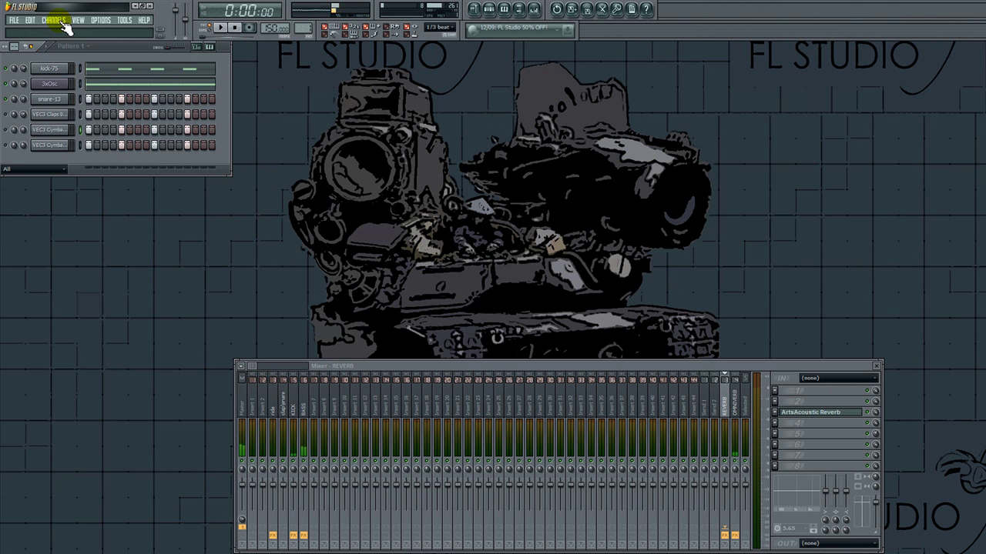
pyautogui.click(54, 20)
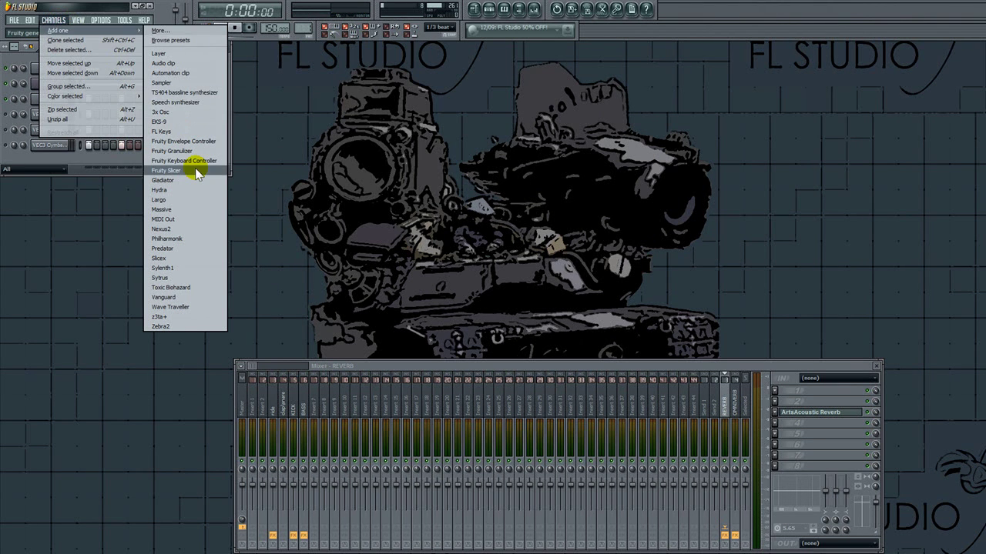
pyautogui.click(195, 217)
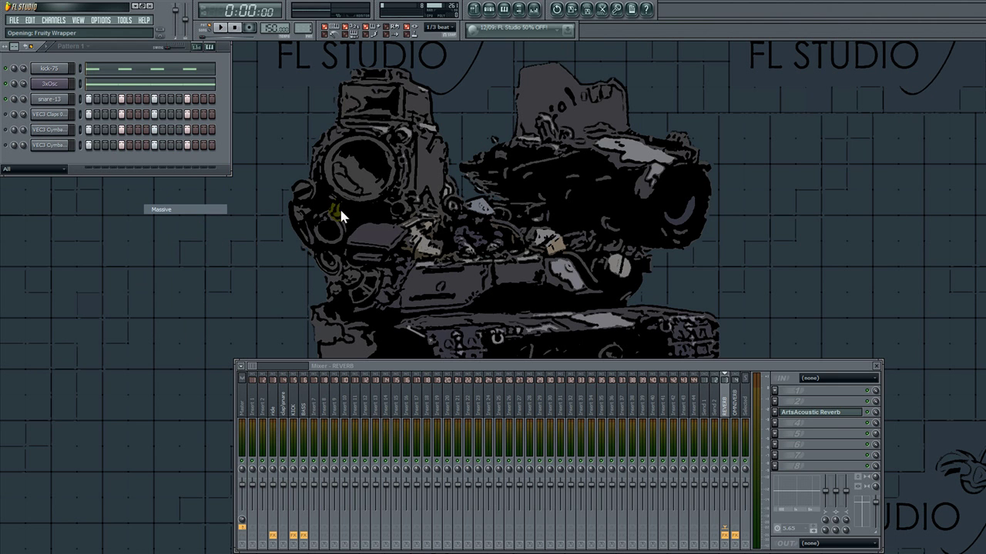
pyautogui.moveTo(337, 260); pyautogui.dragTo(493, 60)
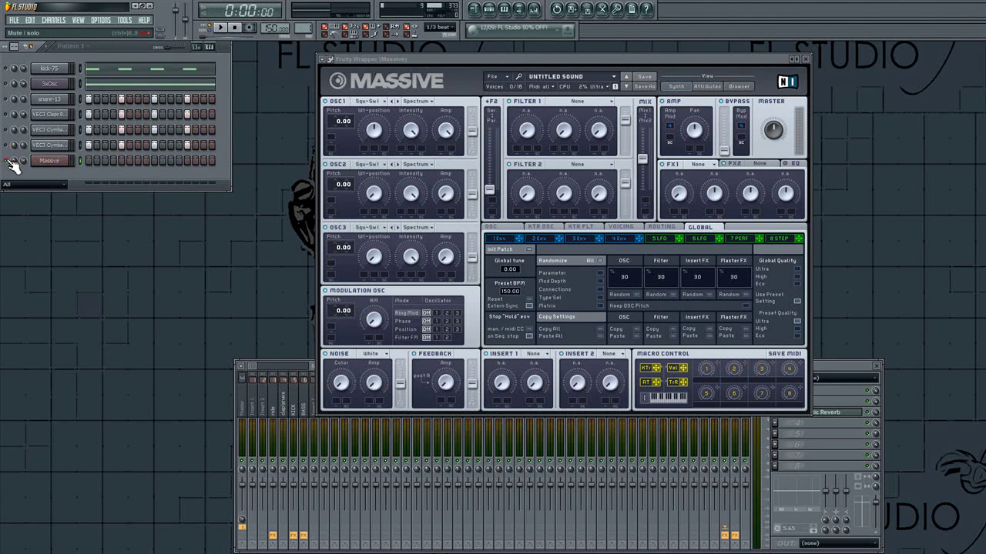
# Step: Solo the Massive channel and start a new untitled sound in it
pyautogui.rightClick(6, 161)
pyautogui.click(493, 77)
pyautogui.click(495, 84)
pyautogui.press('r')
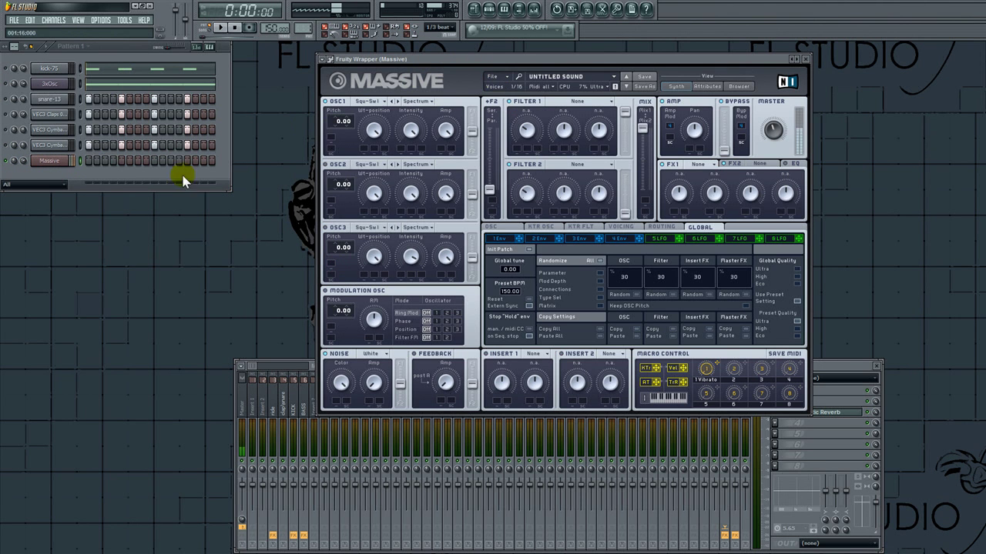
# Step: Open the Massive channel's piano roll and place two short A4 notes in the first bar
pyautogui.rightClick(52, 161)
pyautogui.click(96, 161)
pyautogui.click(37, 195)
pyautogui.click(38, 221)
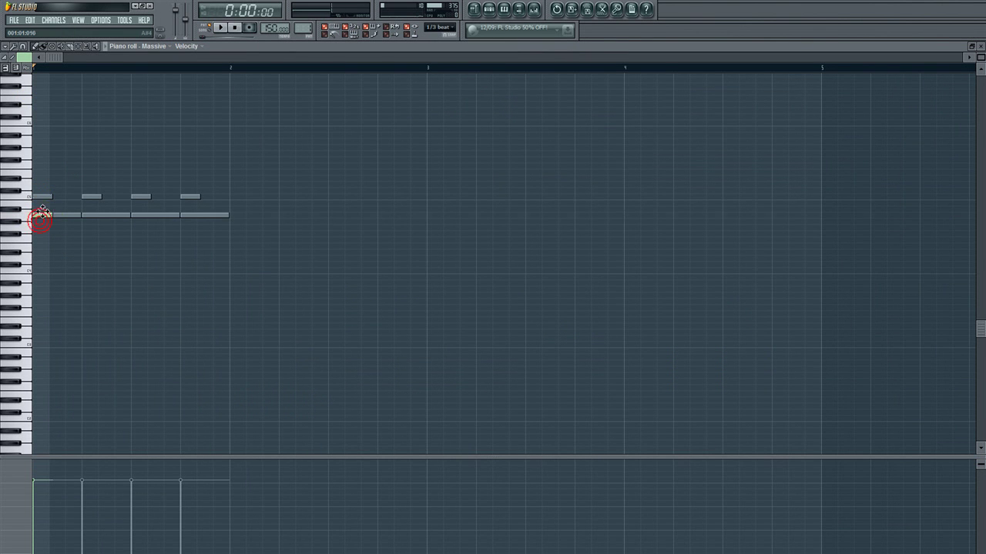
pyautogui.click(71, 214)
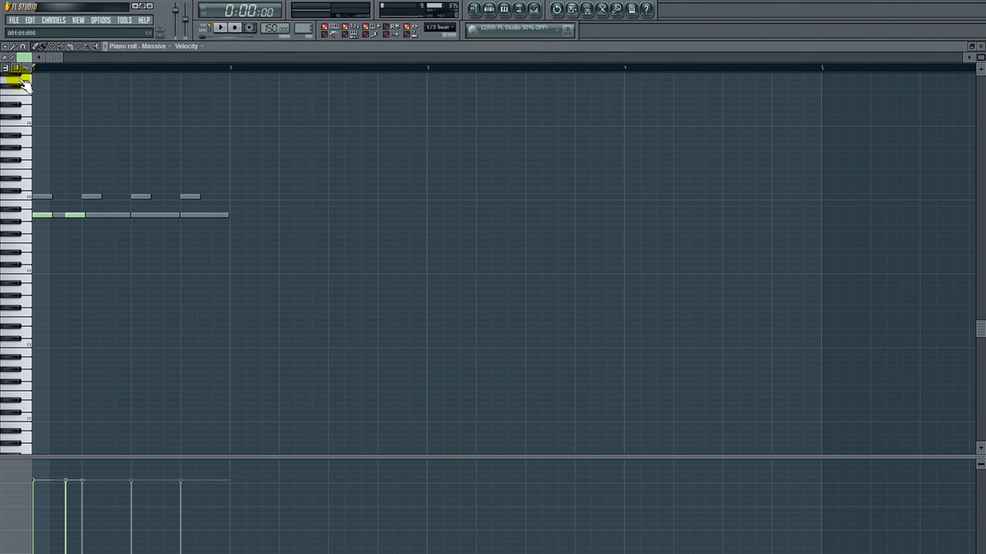
# Step: Set the snap to 1/4 beat, replace the second A4 note on that grid, and add two more with a longer last note
pyautogui.click(23, 46)
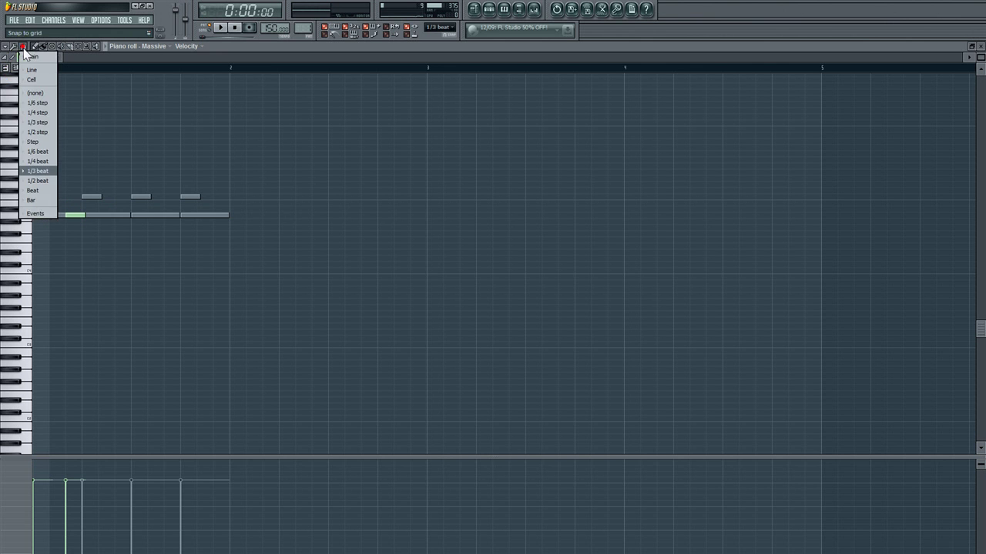
pyautogui.click(45, 161)
pyautogui.rightClick(69, 216)
pyautogui.click(69, 216)
pyautogui.press('space')
pyautogui.click(105, 215)
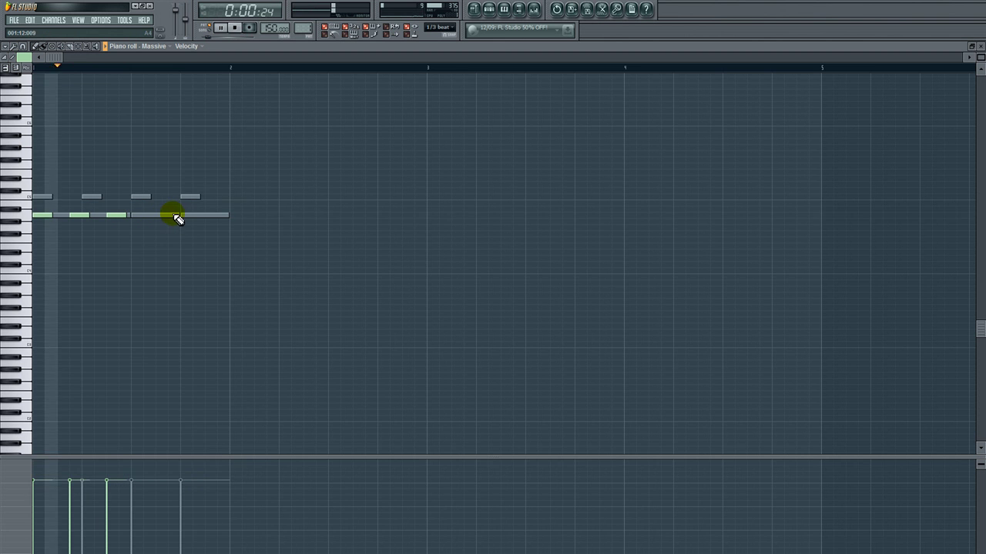
pyautogui.click(157, 215)
pyautogui.moveTo(176, 215); pyautogui.dragTo(212, 215)
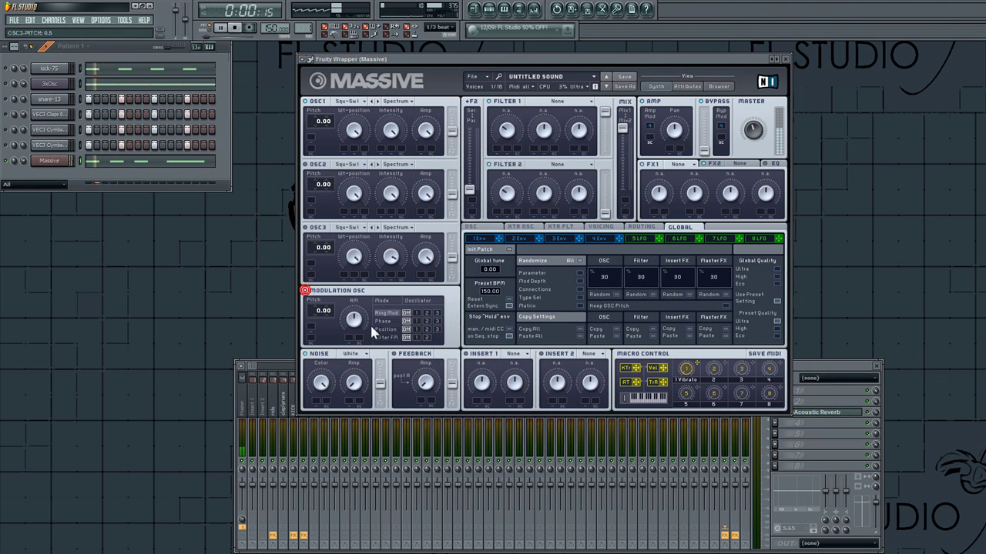
# Step: Phase-modulate oscillator 1 with the modulation oscillator at pitch -24.00, and set oscillator 1's pitch to -12.00
pyautogui.click(417, 322)
pyautogui.moveTo(353, 318)
pyautogui.mouseDown()
pyautogui.moveTo(352, 358)
pyautogui.moveTo(353, 321)
pyautogui.moveTo(316, 323)
pyautogui.moveTo(349, 328)
pyautogui.mouseUp()
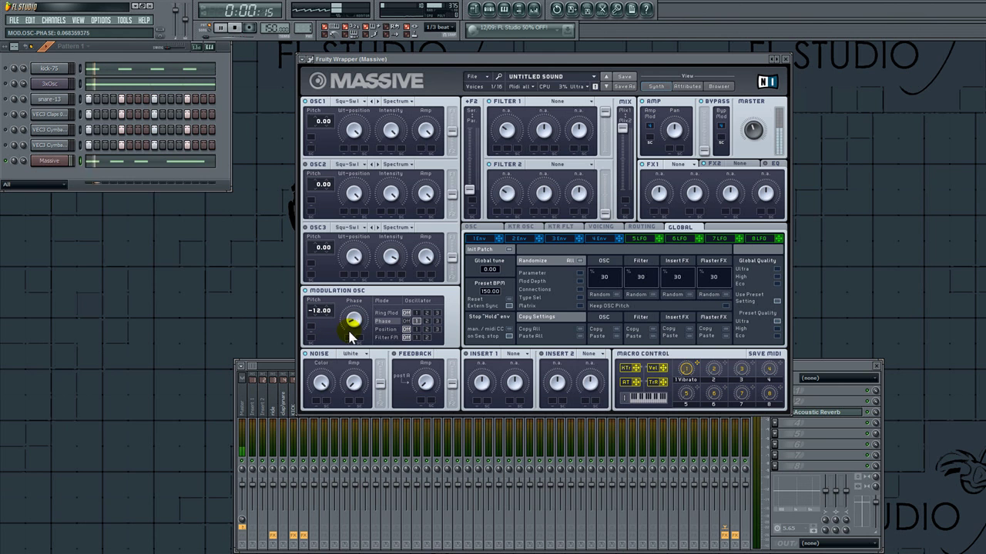
pyautogui.moveTo(322, 131); pyautogui.dragTo(323, 140)
pyautogui.moveTo(318, 310); pyautogui.dragTo(318, 328)
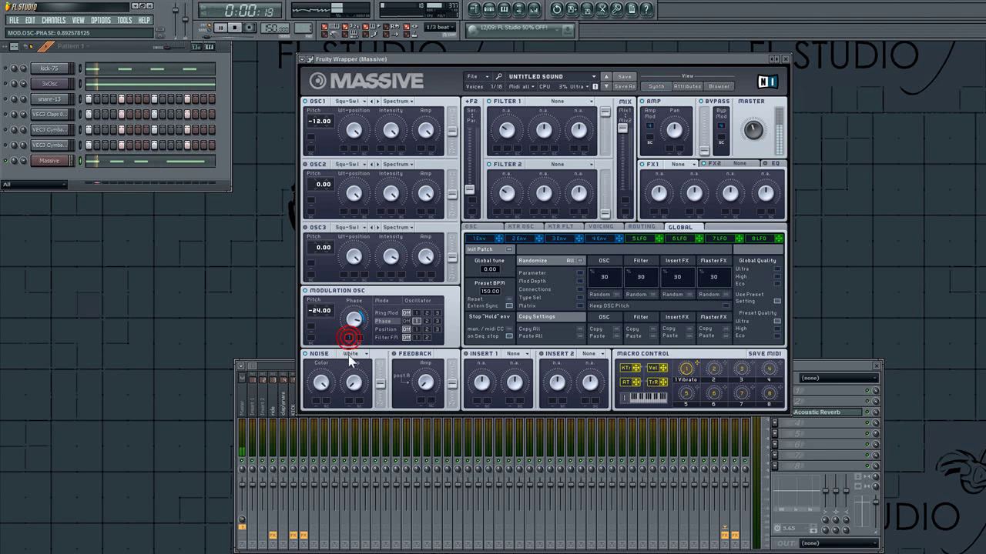
# Step: Lower envelope 1's decay level to zero, adjust its decay, and reduce the modulation oscillator's phase amount to about 0.71
pyautogui.click(476, 239)
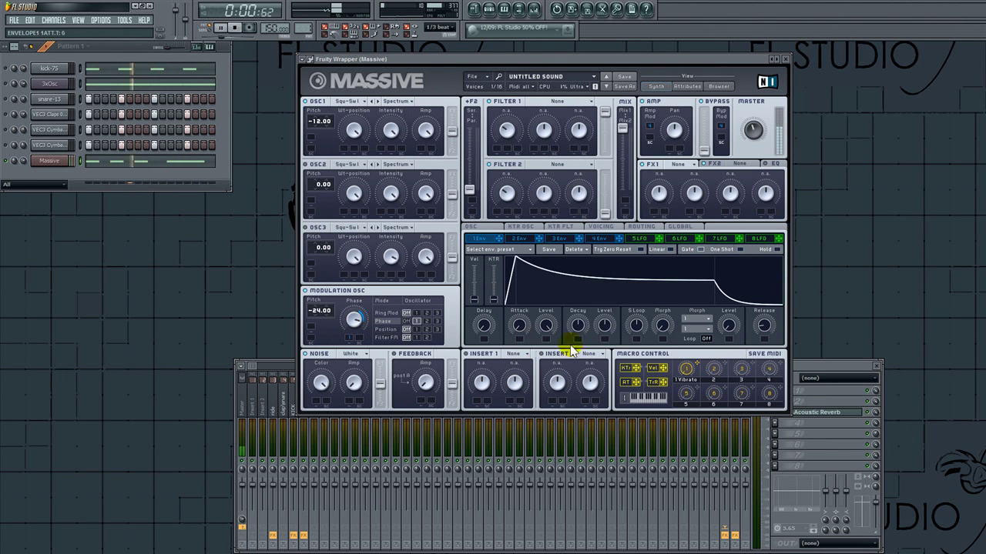
pyautogui.moveTo(599, 324); pyautogui.dragTo(590, 452)
pyautogui.moveTo(577, 330); pyautogui.dragTo(583, 316)
pyautogui.moveTo(351, 320); pyautogui.dragTo(352, 336)
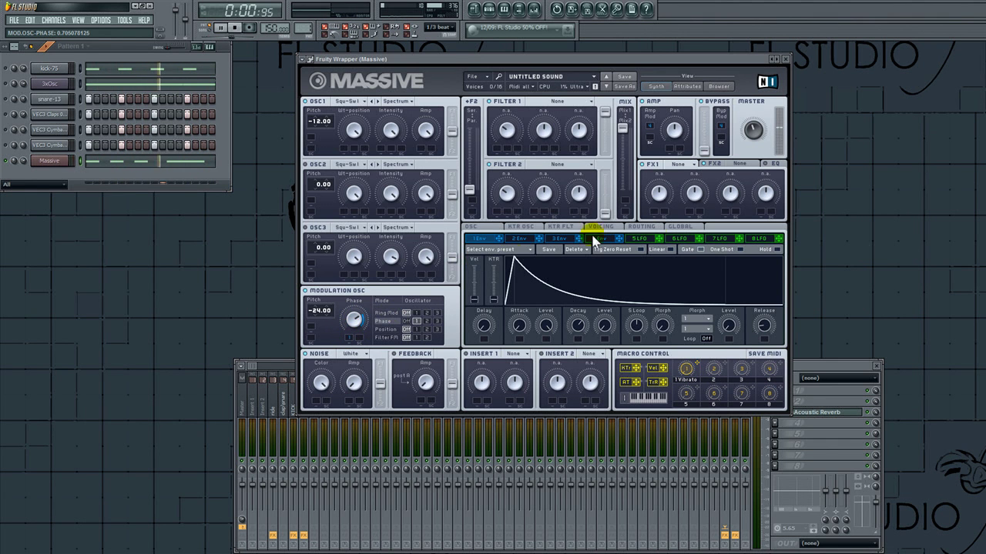
# Step: Set the voicing to 5 unison voices and enable a slight pitch cutoff spread modulated by envelope 1
pyautogui.click(601, 227)
pyautogui.moveTo(504, 284); pyautogui.dragTo(509, 273)
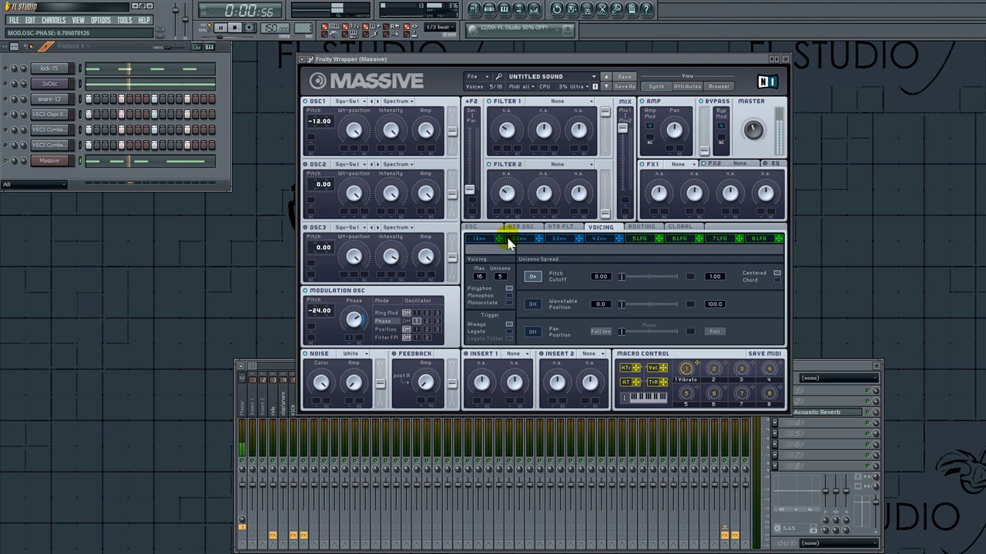
pyautogui.click(689, 276)
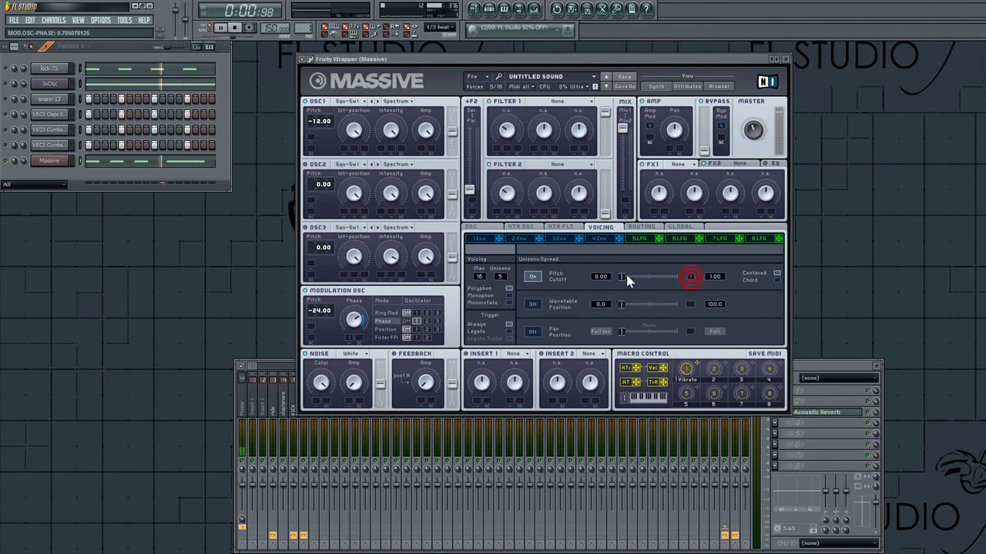
pyautogui.moveTo(623, 276); pyautogui.dragTo(632, 276)
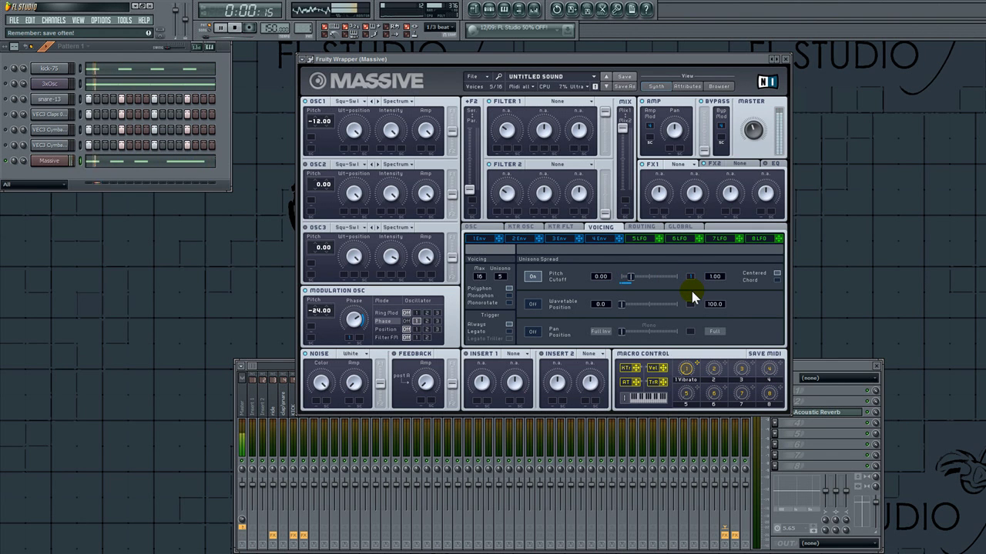
# Step: Enable the unison pan position spread at about 0.64 and modulate it with envelope 1
pyautogui.press('space')
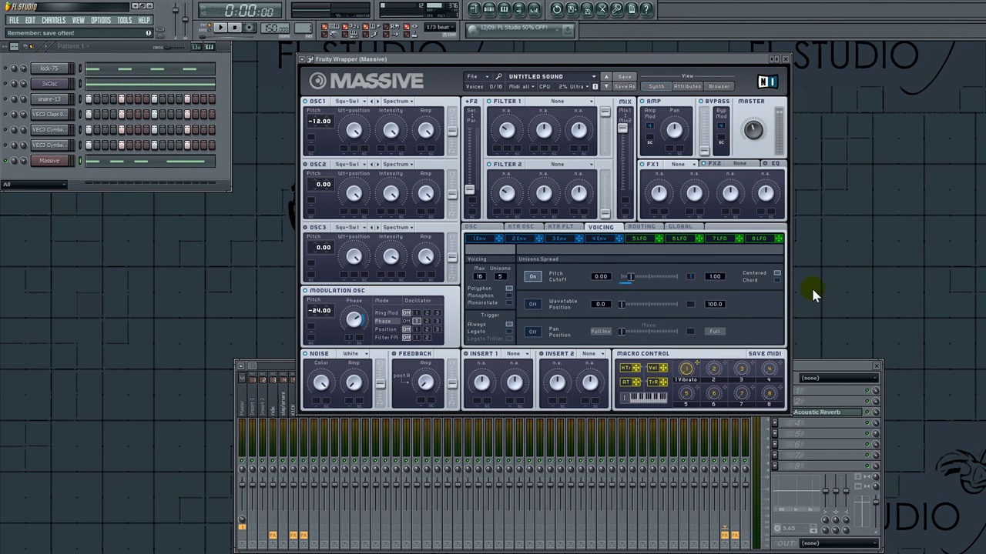
pyautogui.press('space')
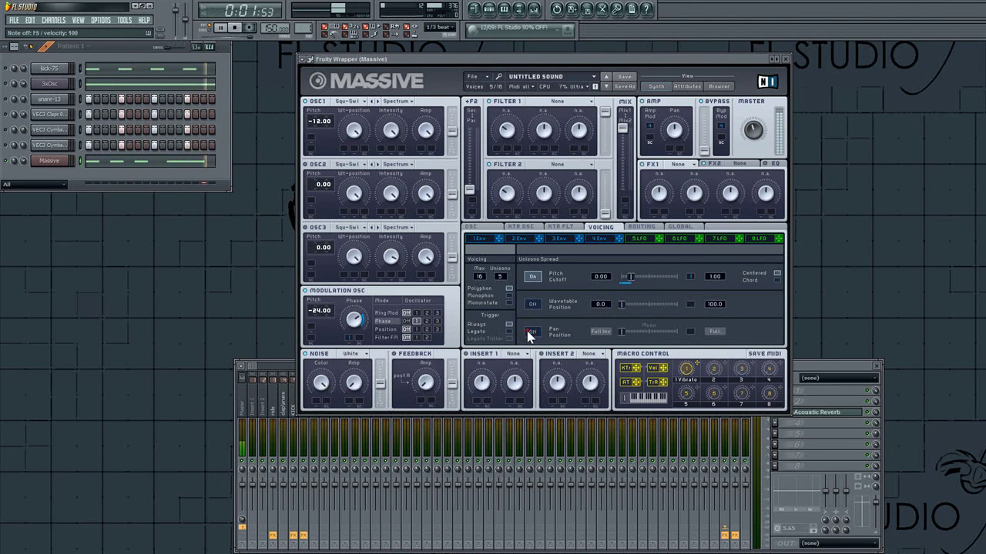
pyautogui.moveTo(613, 339); pyautogui.dragTo(662, 339)
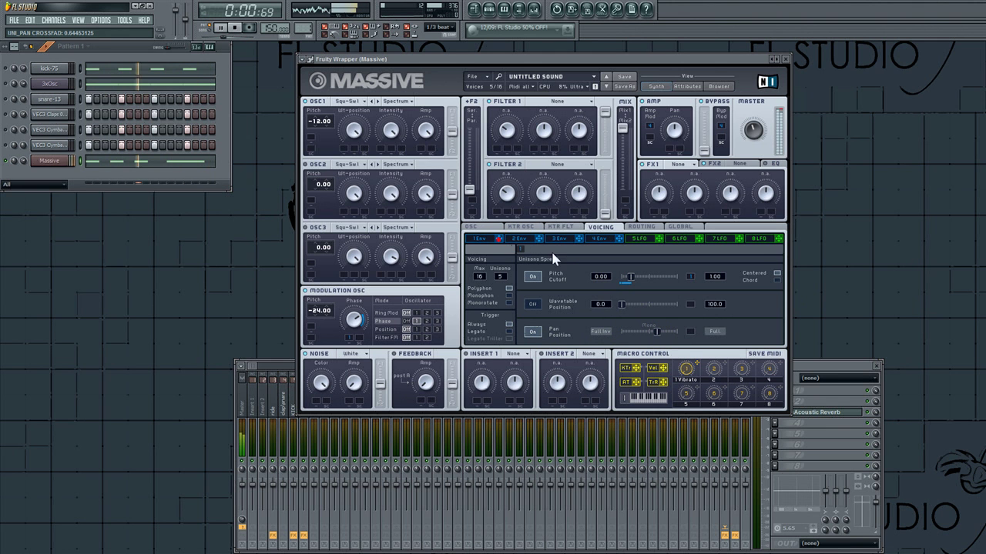
pyautogui.moveTo(689, 333); pyautogui.dragTo(692, 322)
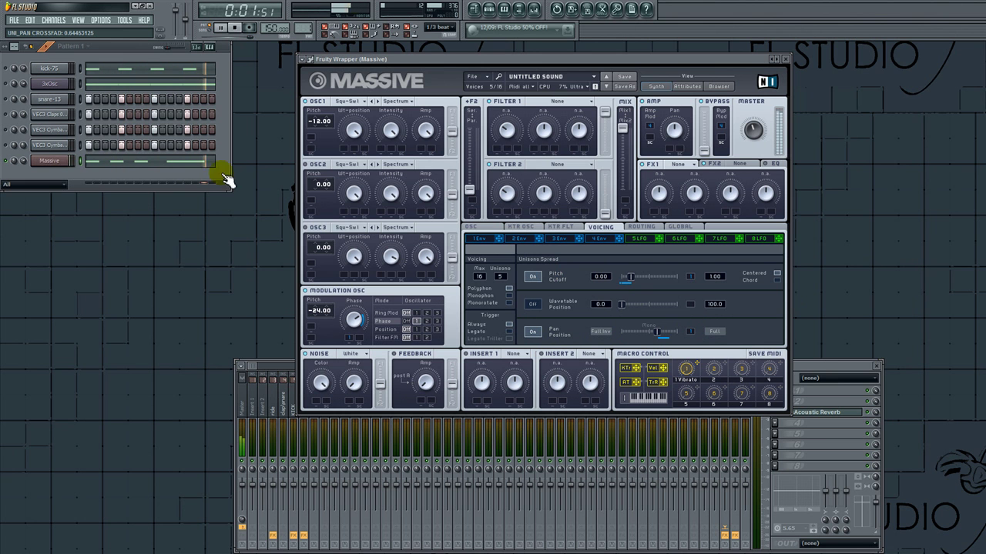
# Step: Route the Massive channel to mixer track 8 and rename that track SYNTH-01
pyautogui.click(58, 161)
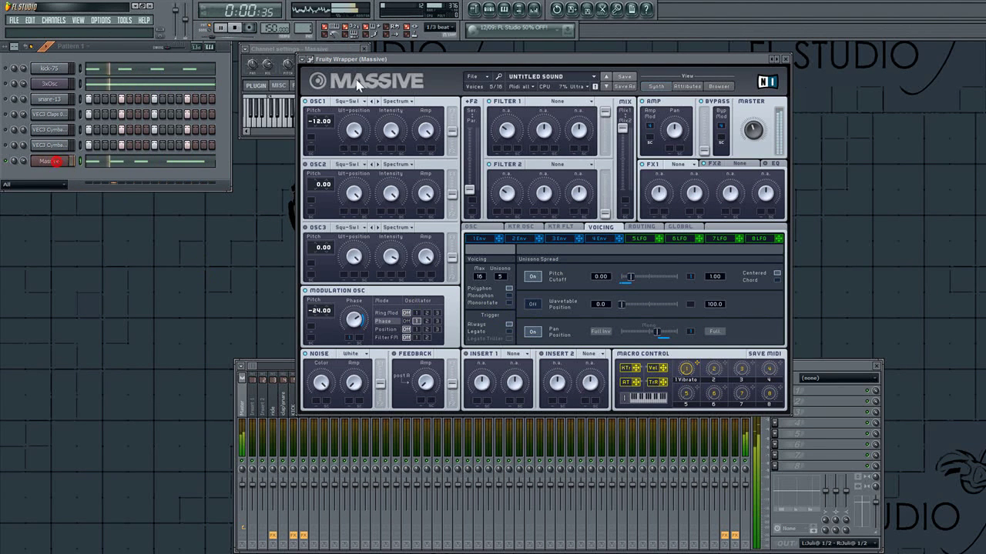
pyautogui.doubleClick(356, 64)
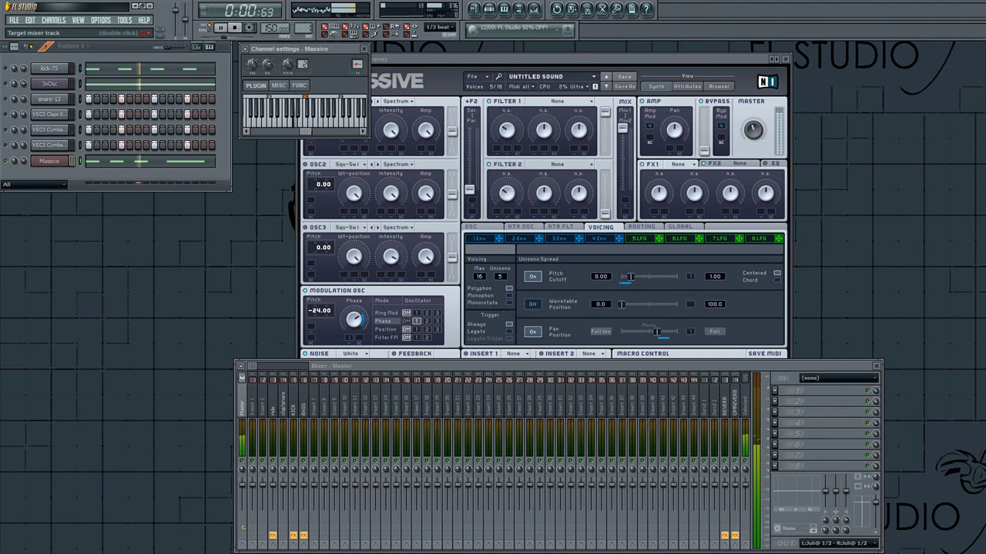
pyautogui.rightClick(324, 400)
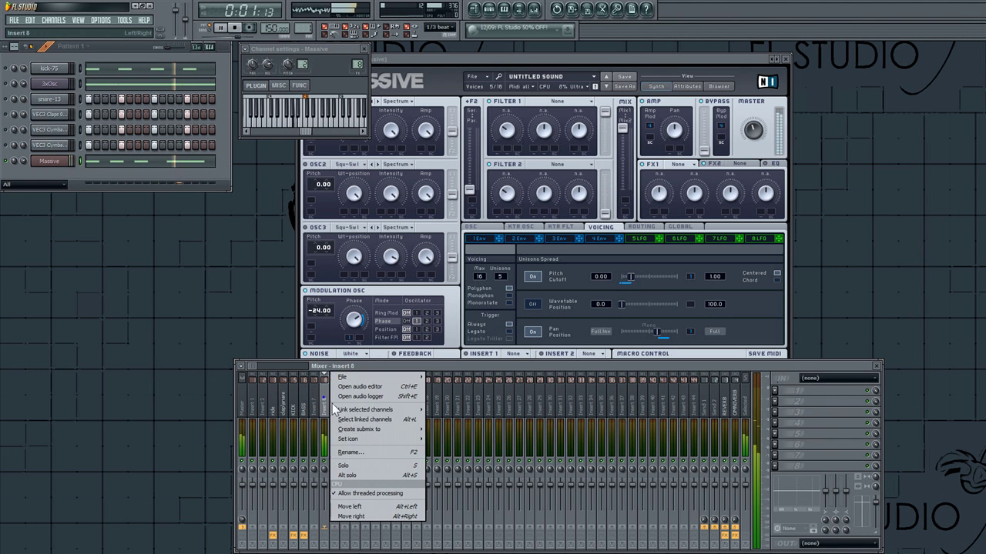
pyautogui.click(360, 456)
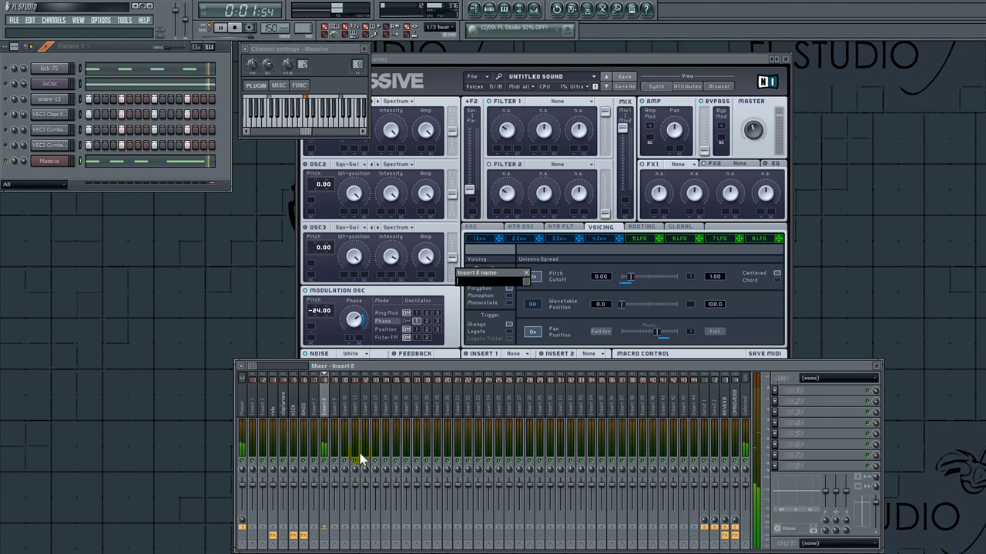
pyautogui.write('SYNTH-01')
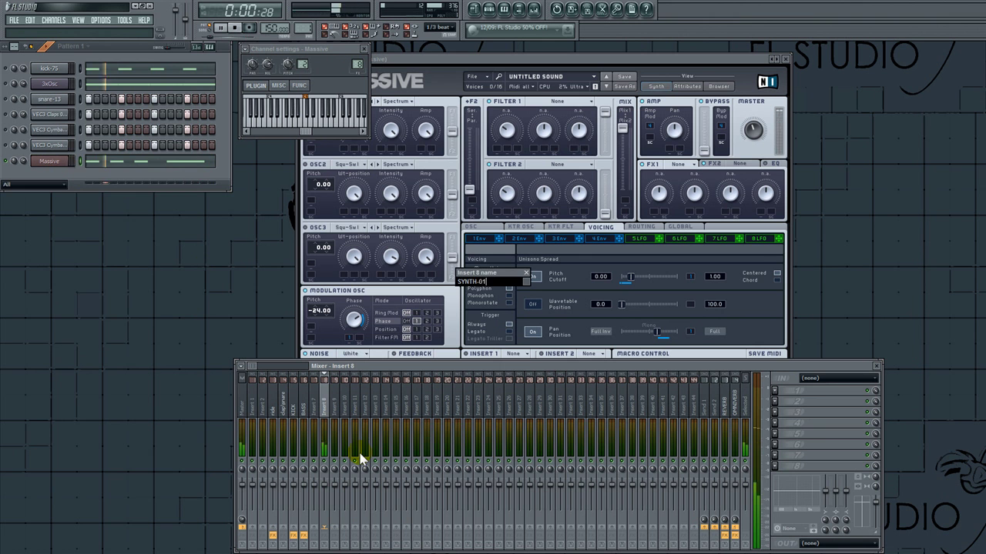
pyautogui.press('Return')
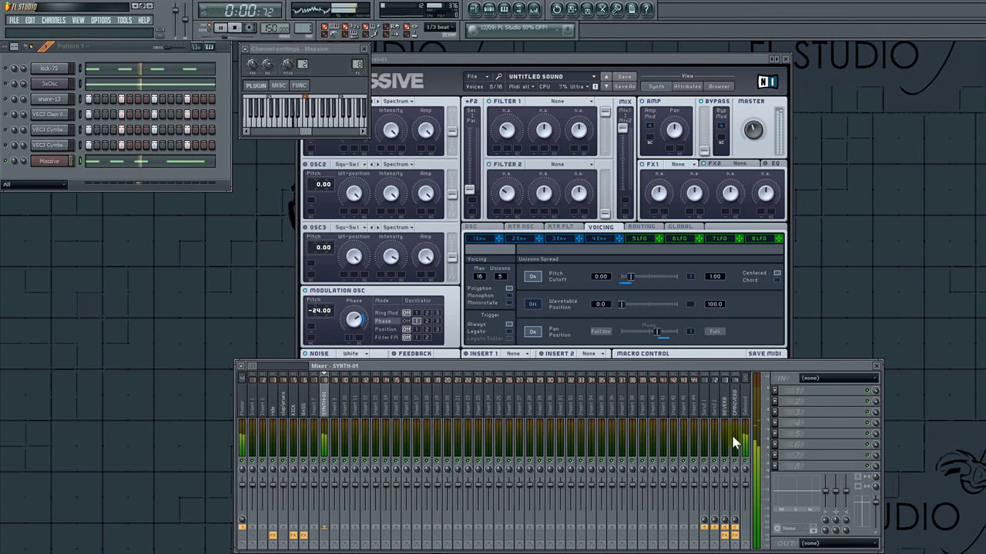
# Step: Load iZotope Ozone 4 in effect slot 5 of SYNTH-01 and send the track to the reverb tracks at about 27%
pyautogui.click(774, 434)
pyautogui.moveTo(814, 370)
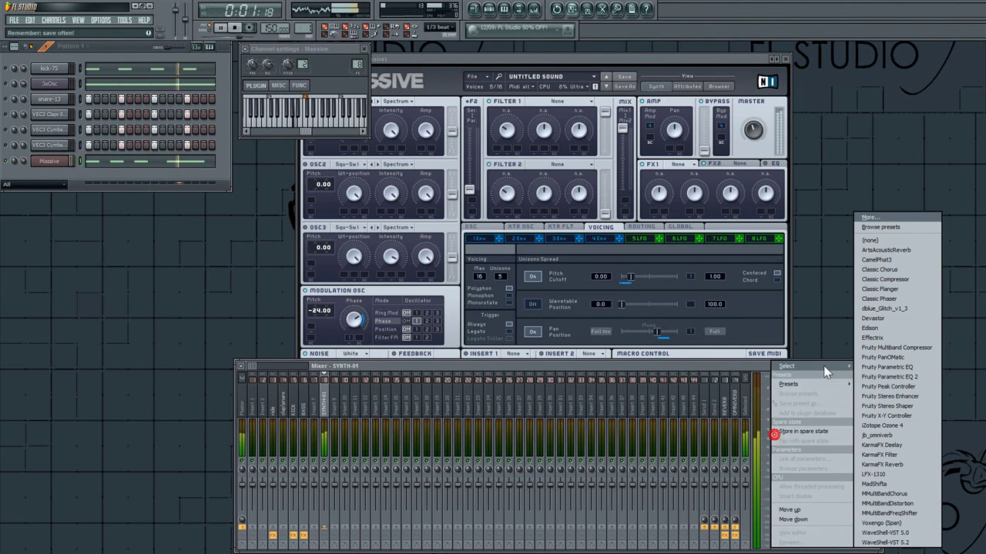
pyautogui.click(878, 426)
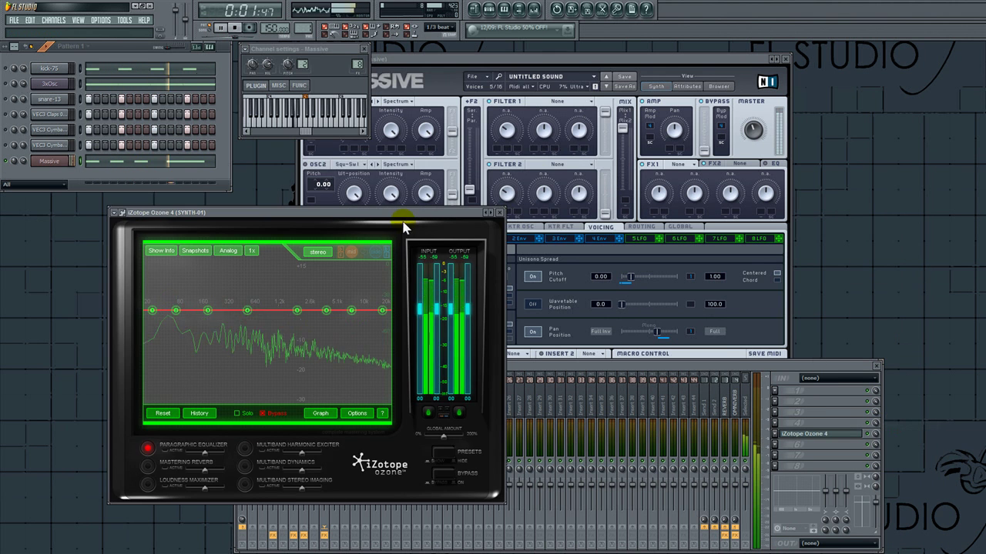
pyautogui.moveTo(405, 214); pyautogui.dragTo(509, 59)
pyautogui.moveTo(726, 520); pyautogui.dragTo(736, 504)
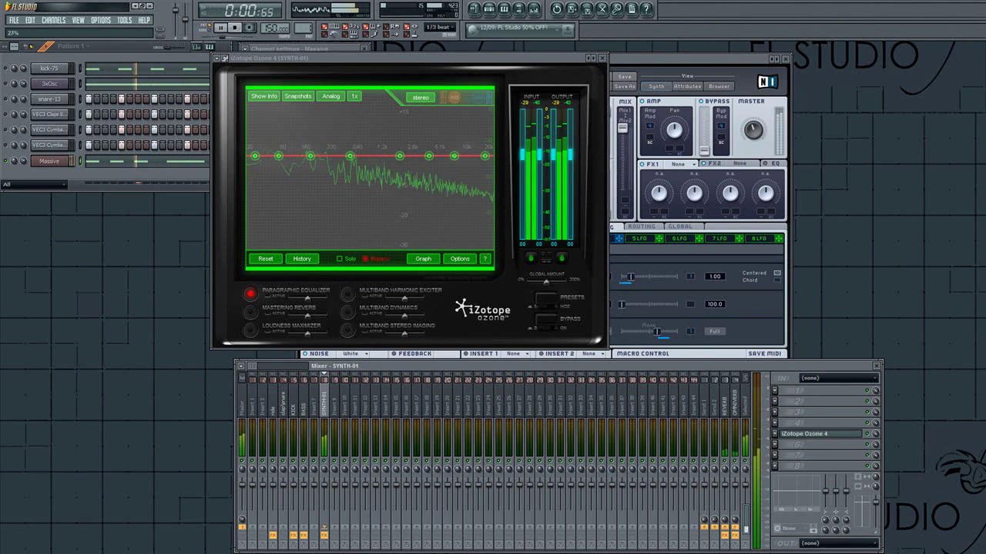
# Step: Activate Ozone's loudness maximizer with threshold -7.1 dB and character 0.7, and lower the output gain to about -4.8 dB
pyautogui.click(249, 331)
pyautogui.click(267, 332)
pyautogui.moveTo(270, 117); pyautogui.dragTo(275, 133)
pyautogui.moveTo(301, 218); pyautogui.dragTo(271, 214)
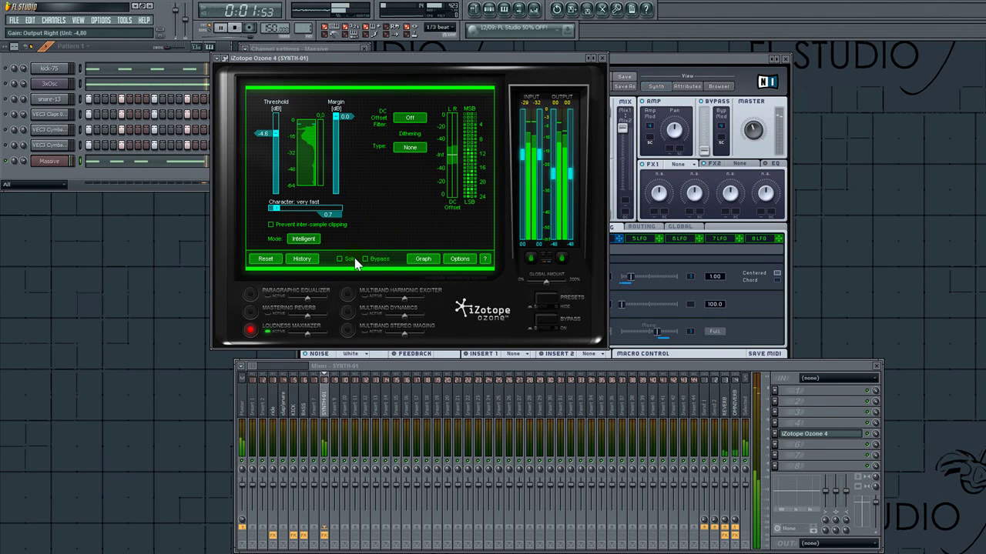
pyautogui.moveTo(279, 133); pyautogui.dragTo(279, 151)
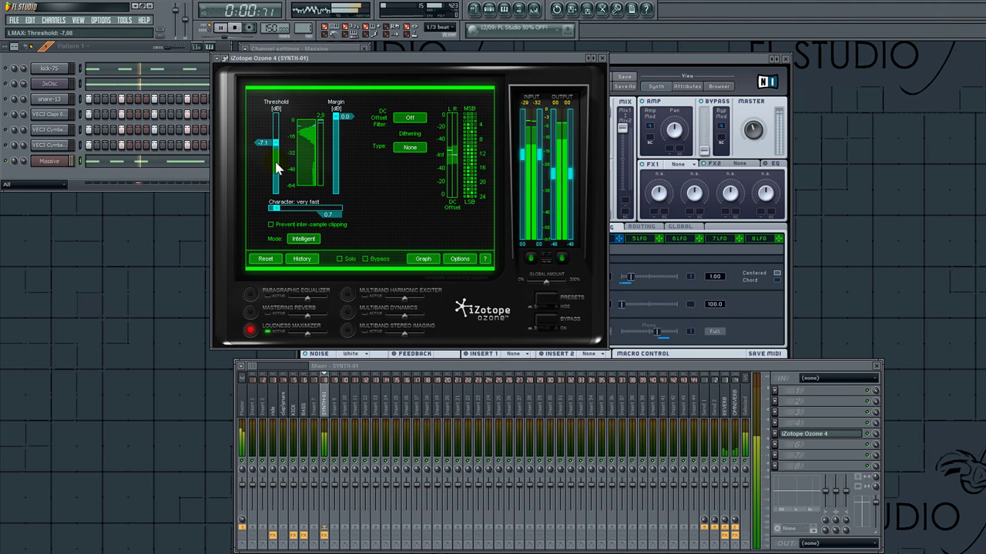
# Step: Boost the highs around 6390 Hz in Ozone's paragraphic equalizer and close the plugin window
pyautogui.click(250, 293)
pyautogui.moveTo(455, 157)
pyautogui.mouseDown()
pyautogui.moveTo(419, 151)
pyautogui.moveTo(467, 149)
pyautogui.moveTo(448, 148)
pyautogui.mouseUp()
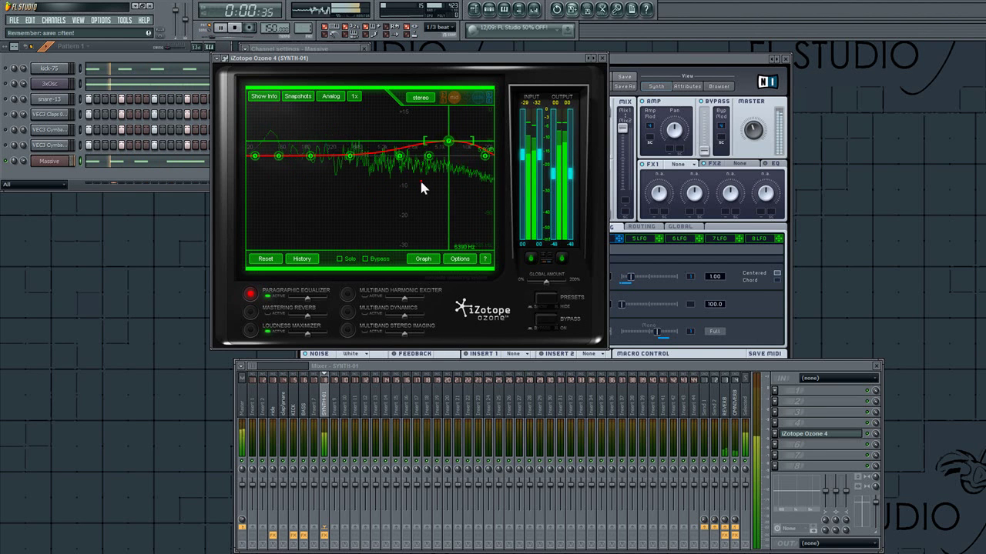
pyautogui.click(805, 432)
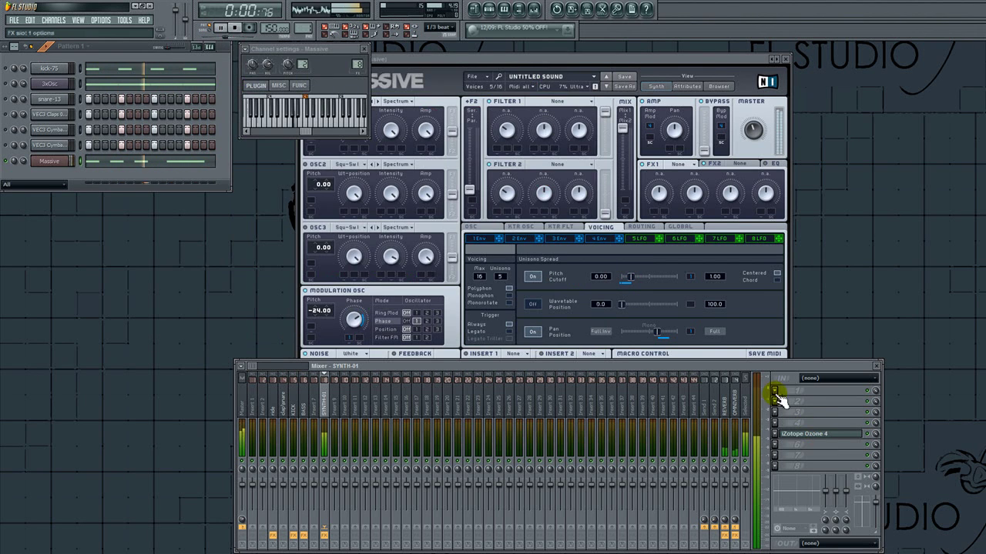
# Step: Load CamelPhat3 in effect slot 2 of SYNTH-01, switch off its LFO 2 and set the MM filter to BandPass Fat
pyautogui.click(774, 400)
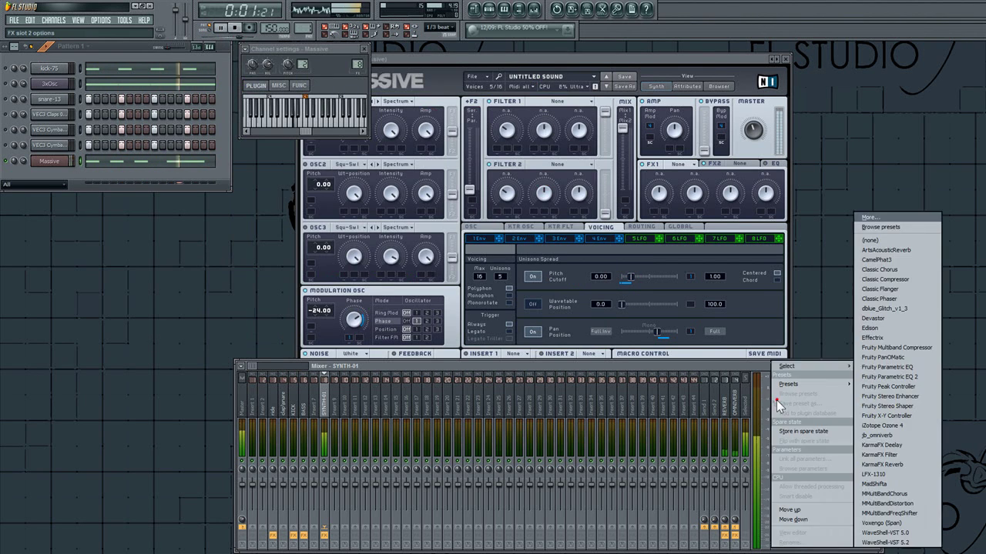
pyautogui.click(911, 260)
pyautogui.click(142, 283)
pyautogui.click(301, 292)
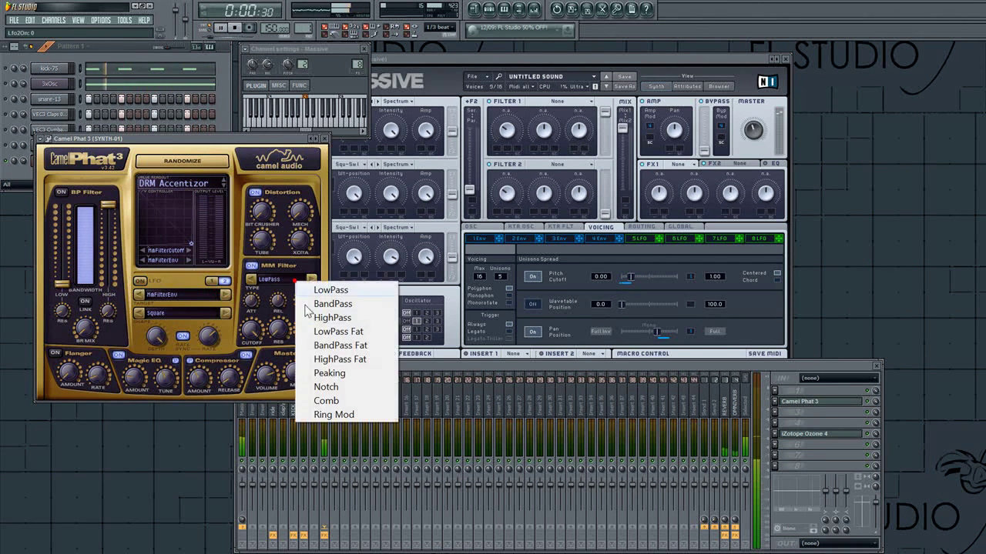
pyautogui.click(321, 345)
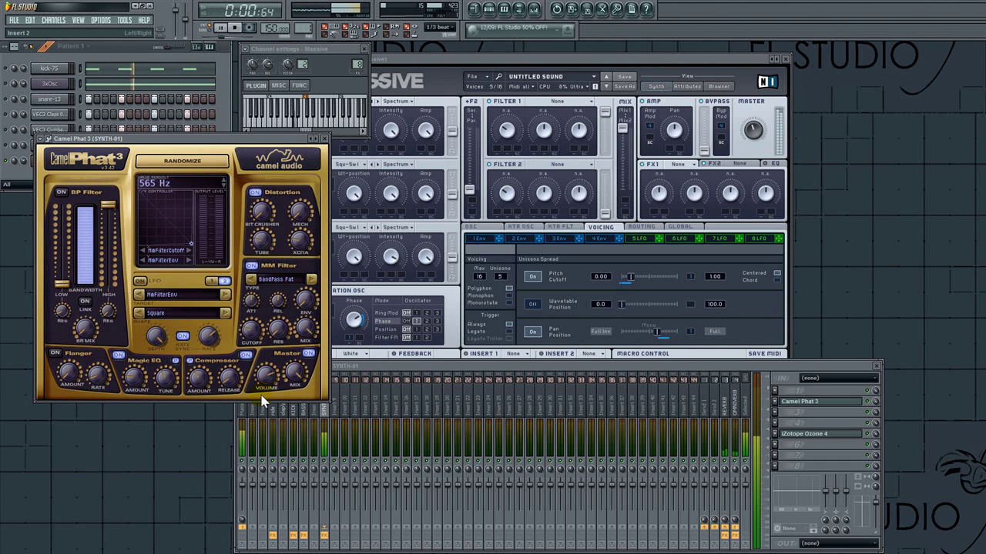
# Step: Set CamelPhat's tube distortion to 31%, adjust its compressor and filter cutoff, and close the plugin window
pyautogui.moveTo(300, 264); pyautogui.dragTo(299, 280)
pyautogui.moveTo(300, 221); pyautogui.dragTo(266, 235)
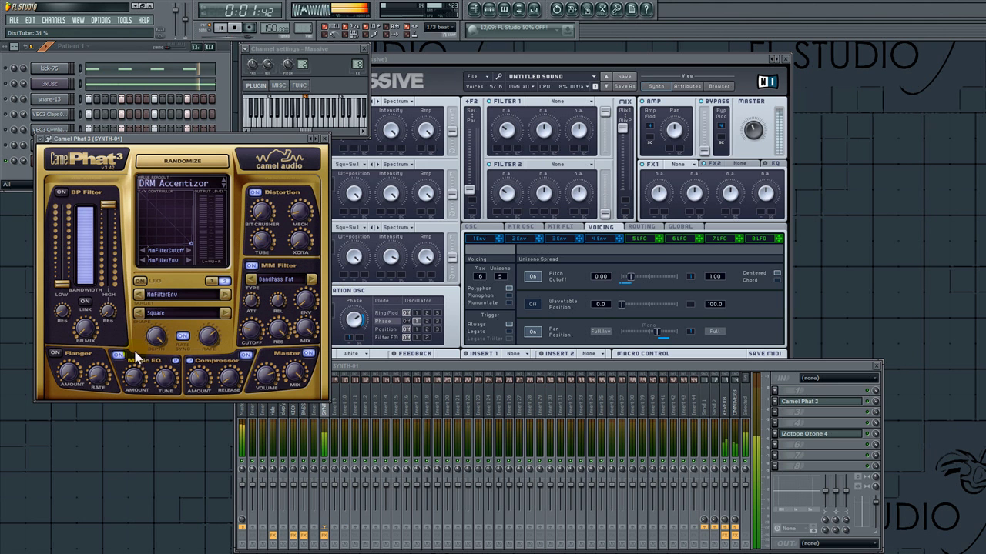
pyautogui.click(245, 354)
pyautogui.moveTo(252, 330)
pyautogui.mouseDown()
pyautogui.moveTo(260, 327)
pyautogui.moveTo(253, 339)
pyautogui.mouseUp()
pyautogui.click(839, 401)
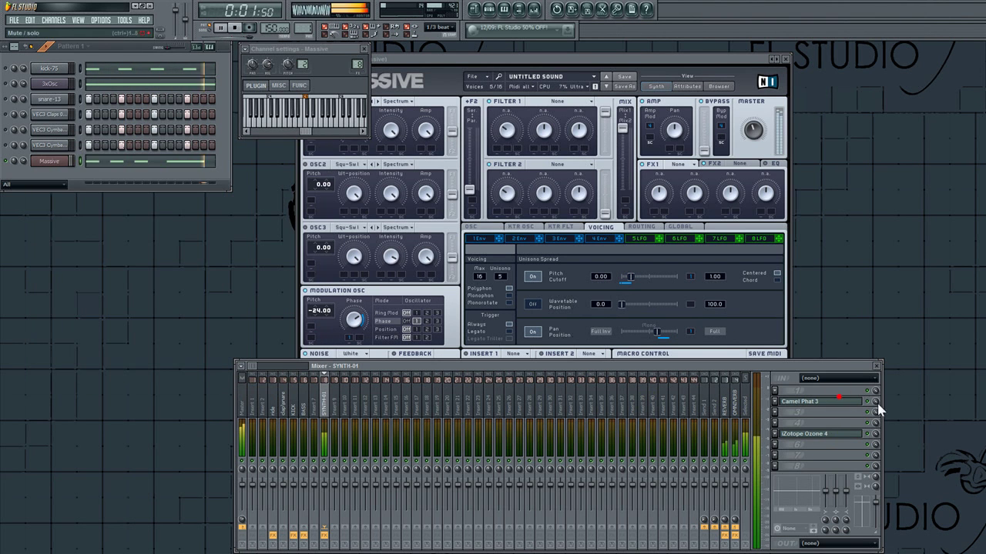
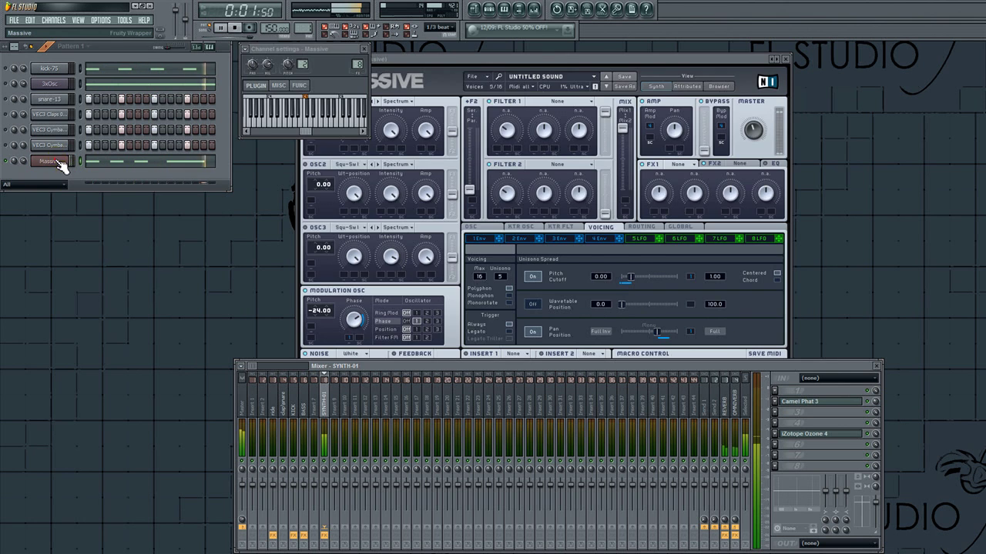
# Step: Close the Massive window, stop playback and set the KICK track's latency compensation to 50 ms
pyautogui.click(66, 163)
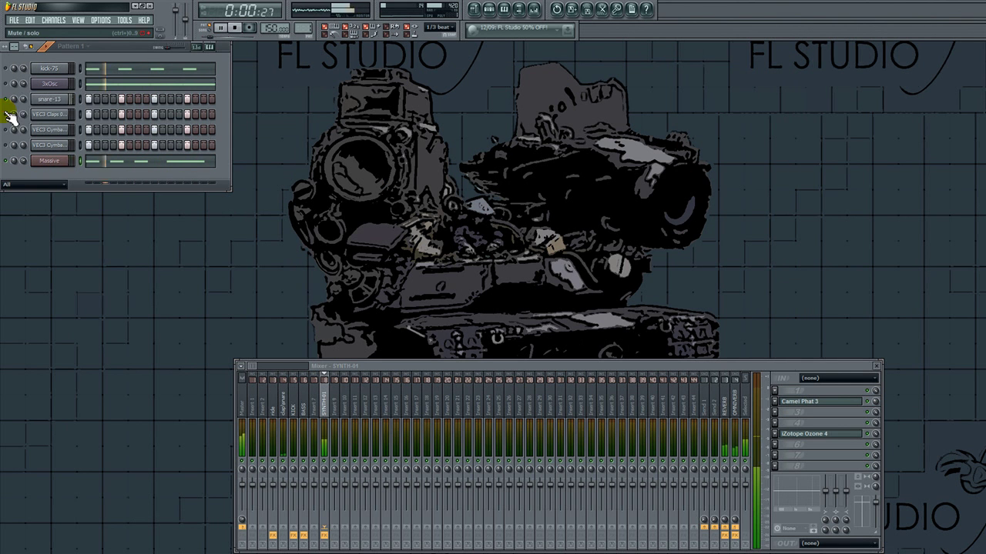
pyautogui.press('space')
pyautogui.click(295, 409)
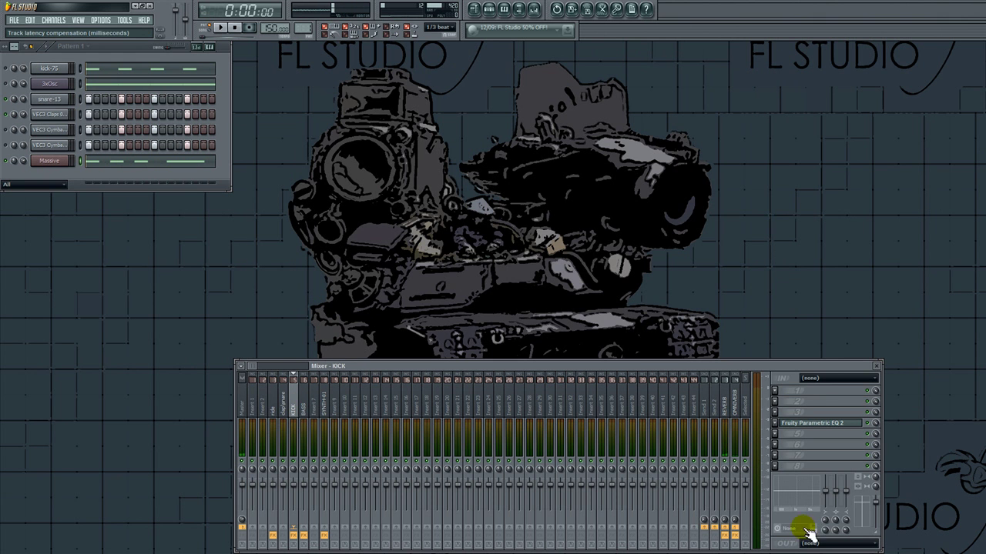
pyautogui.rightClick(796, 530)
pyautogui.click(802, 513)
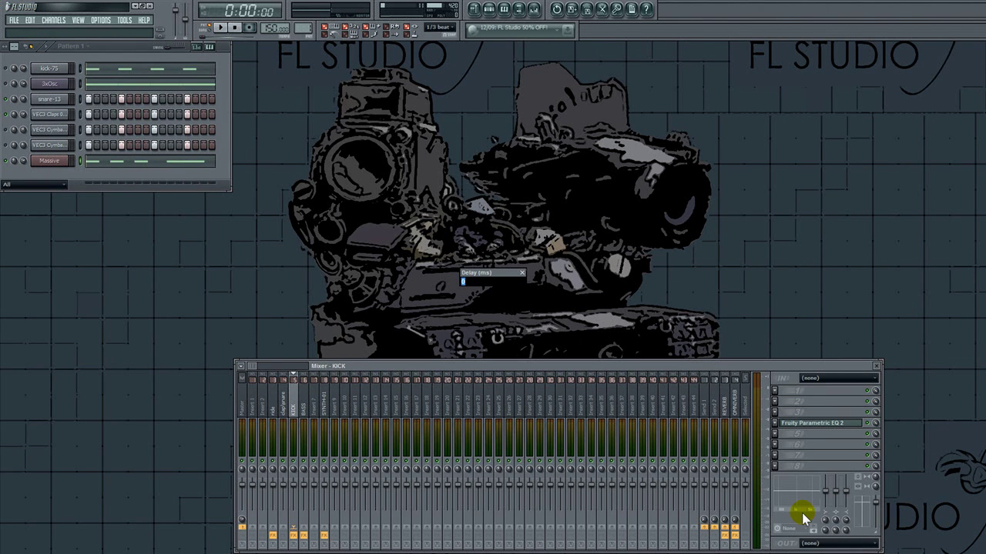
pyautogui.press('Return')
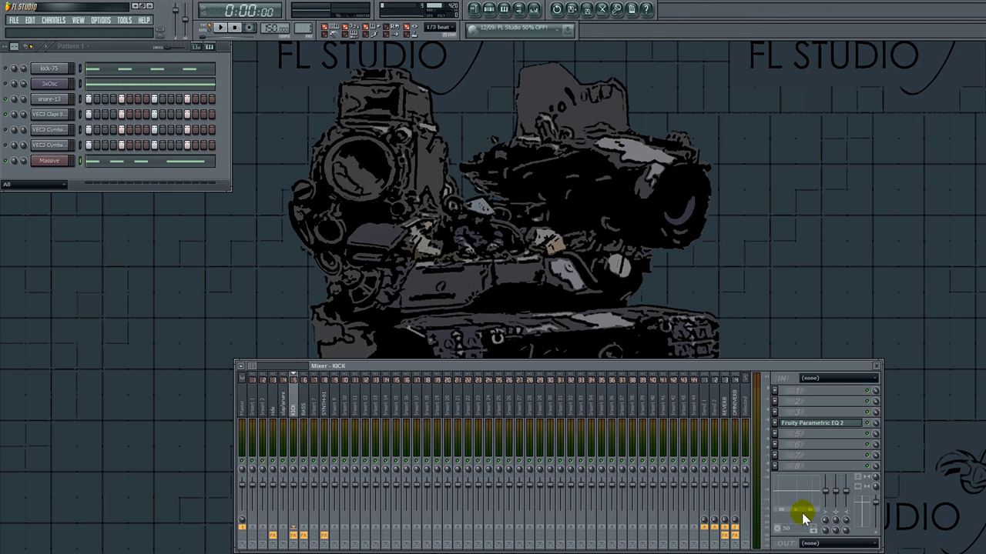
# Step: Copy the KICK track's latency compensation to the ride and clap/snare tracks
pyautogui.click(279, 412)
pyautogui.rightClick(785, 539)
pyautogui.moveTo(804, 542)
pyautogui.click(847, 494)
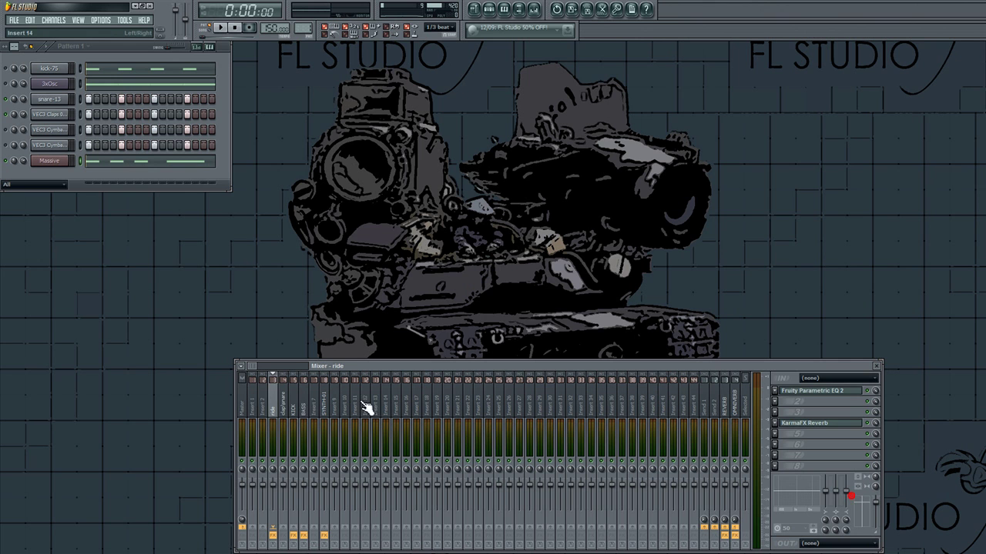
pyautogui.click(286, 407)
pyautogui.rightClick(782, 526)
pyautogui.moveTo(800, 542)
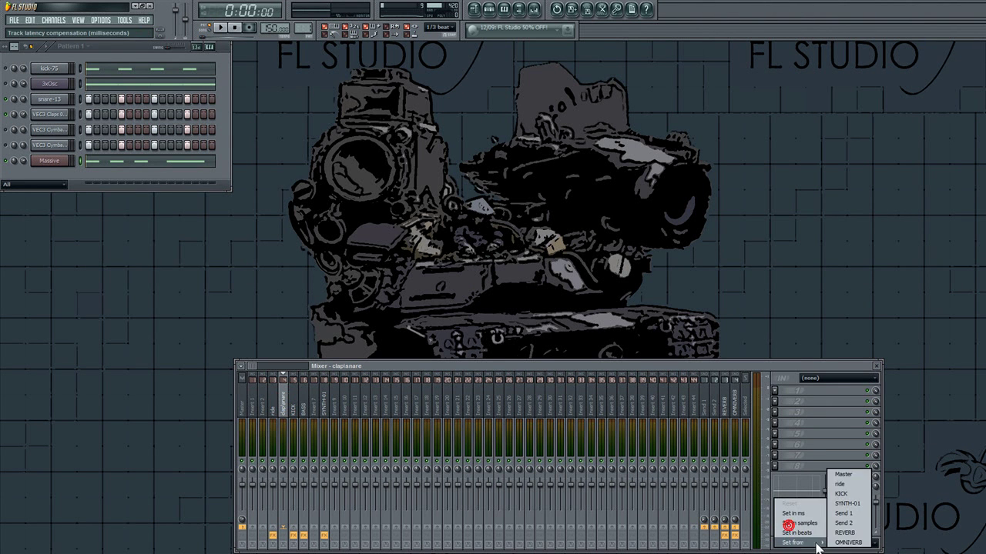
pyautogui.click(841, 495)
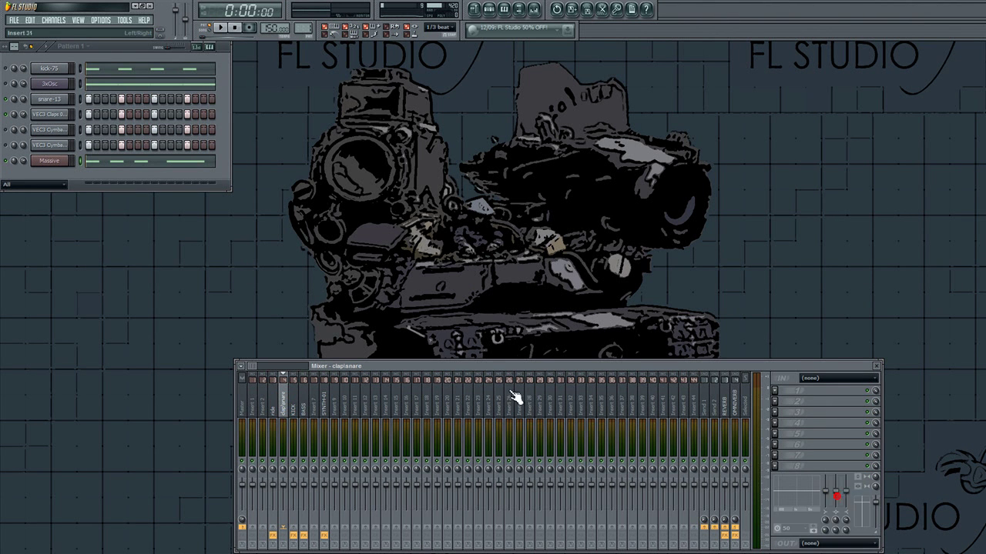
# Step: Set the latency compensation of the BASS and SYNTH-01 tracks from the compensated drum tracks
pyautogui.click(305, 411)
pyautogui.rightClick(801, 530)
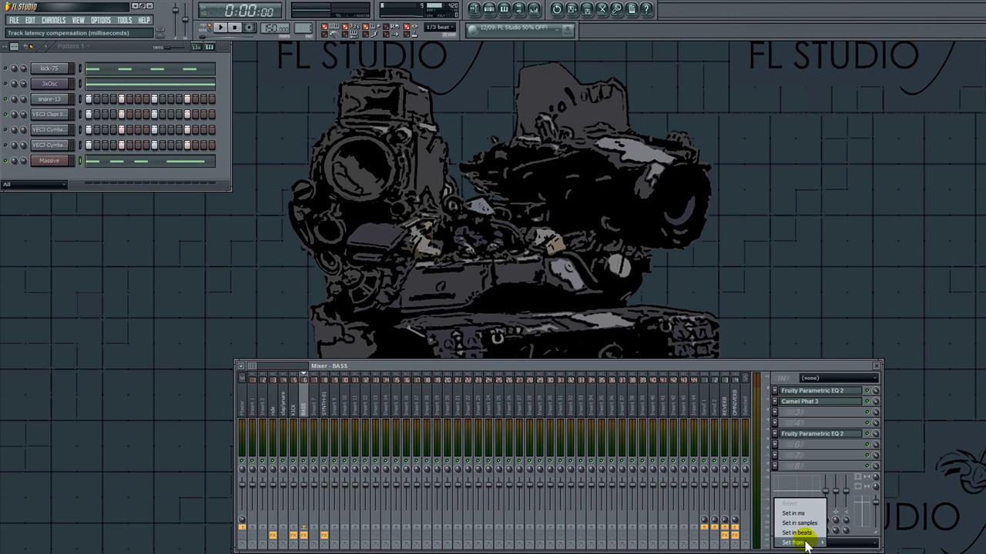
pyautogui.moveTo(801, 542)
pyautogui.click(852, 488)
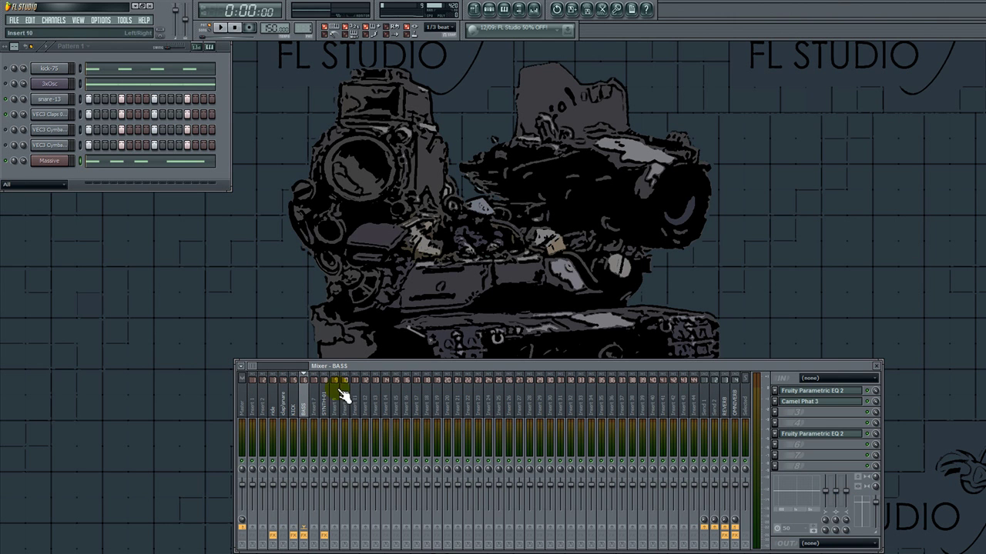
pyautogui.click(328, 406)
pyautogui.rightClick(785, 532)
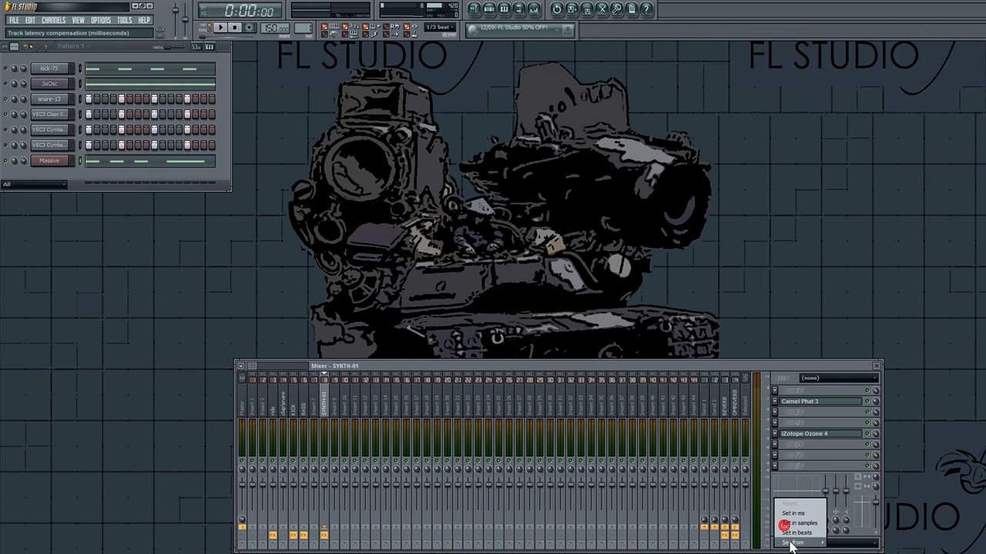
pyautogui.moveTo(842, 524)
pyautogui.click(846, 493)
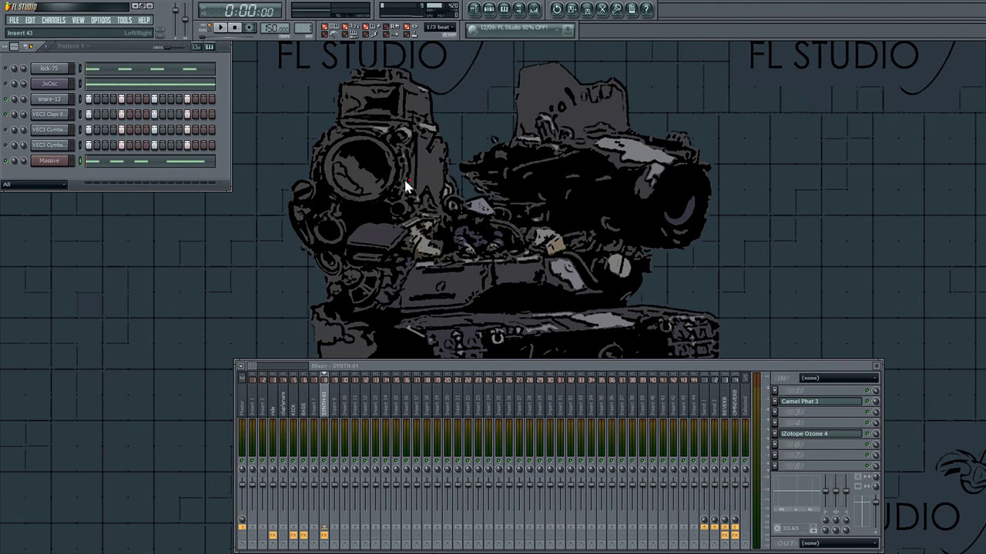
# Step: Play the pattern with the 3xOsc bass and kick unmuted, and solo the Massive channel for comparison
pyautogui.press('space')
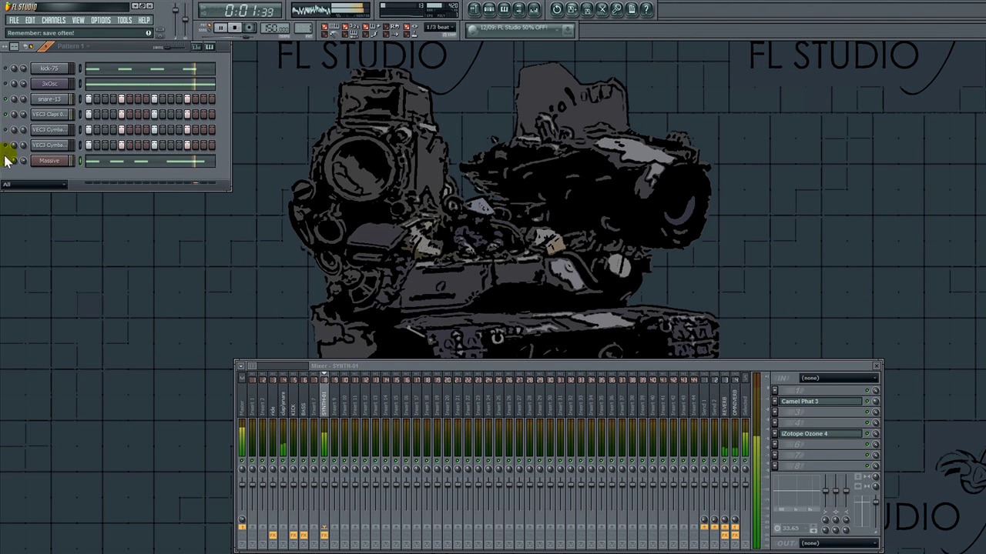
pyautogui.click(6, 100)
pyautogui.click(5, 85)
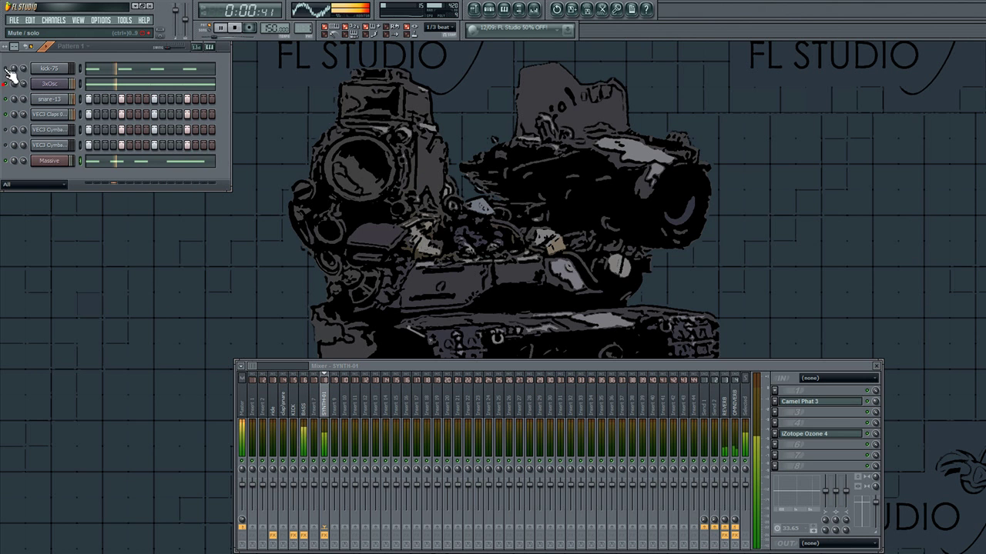
pyautogui.click(6, 69)
pyautogui.click(328, 141)
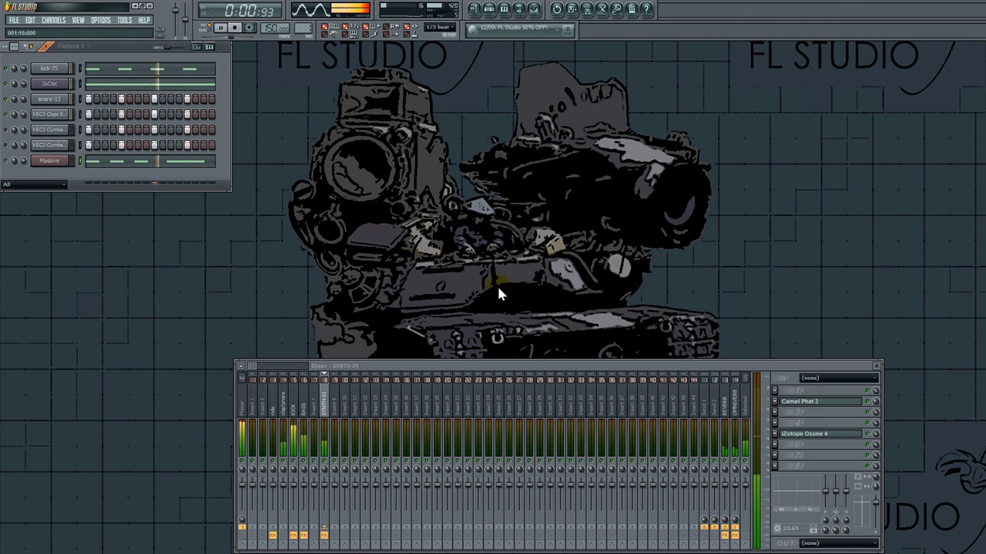
pyautogui.click(6, 161)
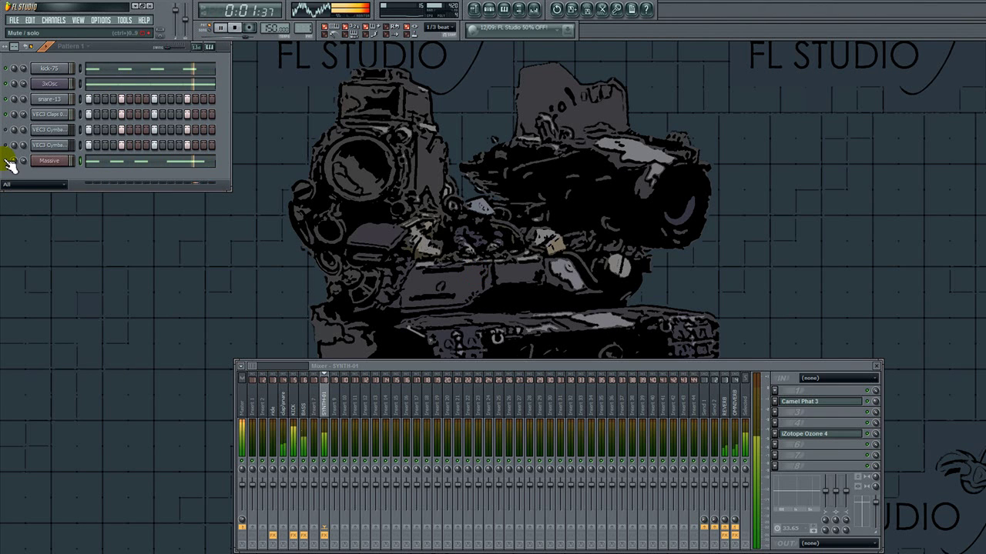
pyautogui.rightClick(6, 161)
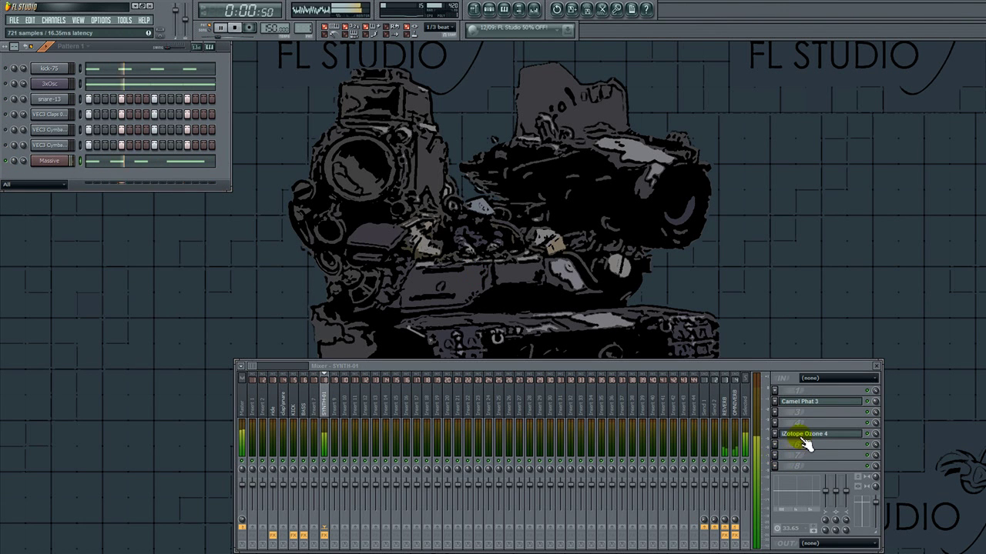
# Step: Load Fruity Parametric EQ in slot 7 of SYNTH-01, lower band 1, and unmute the 3xOsc and kick channels
pyautogui.click(773, 454)
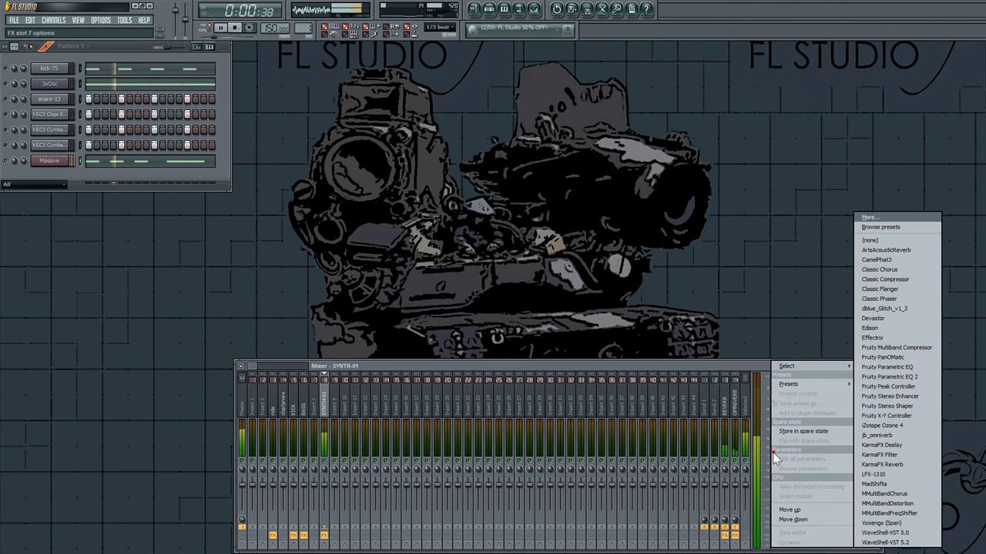
pyautogui.click(886, 367)
pyautogui.moveTo(206, 261); pyautogui.dragTo(388, 137)
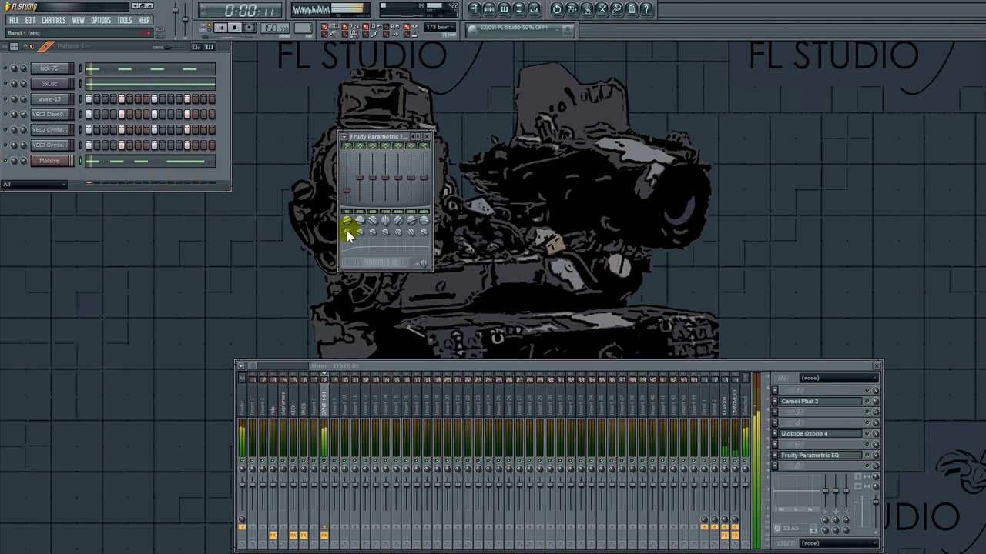
pyautogui.moveTo(346, 189); pyautogui.dragTo(347, 194)
pyautogui.click(6, 84)
pyautogui.click(6, 68)
pyautogui.click(428, 136)
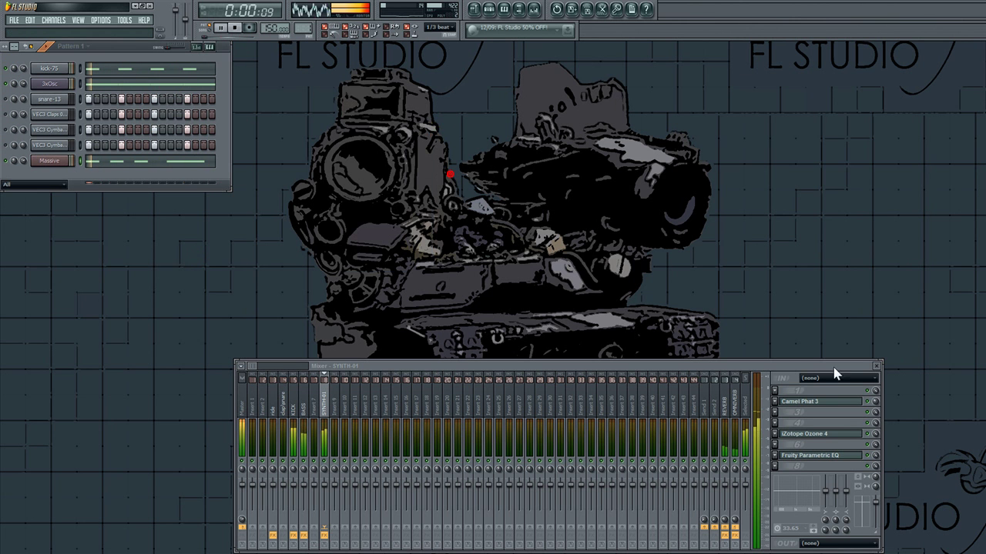
# Step: Lower Ozone 4's output gain to about -7 dB and slightly raise an upper band in its multiband harmonic exciter
pyautogui.click(822, 436)
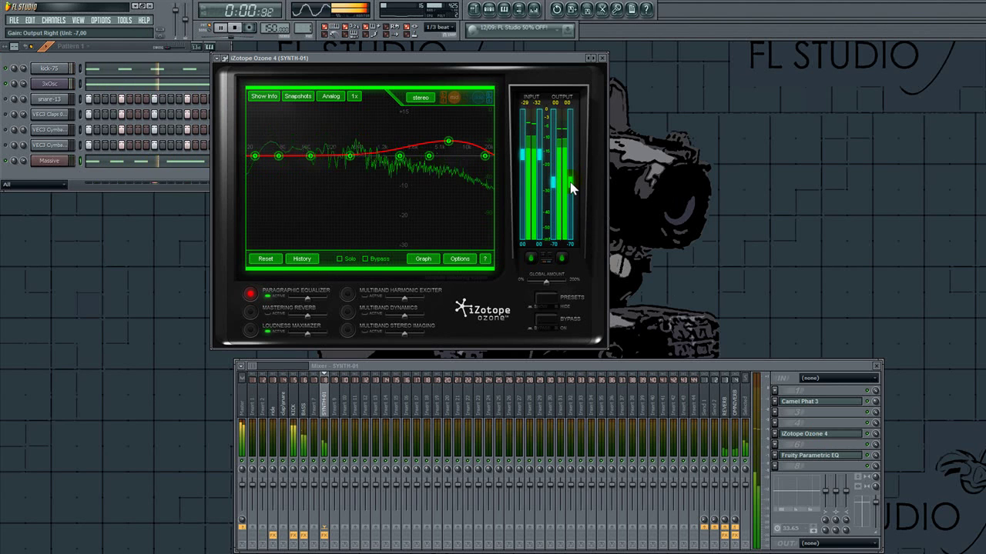
pyautogui.click(347, 294)
pyautogui.moveTo(454, 215)
pyautogui.mouseDown()
pyautogui.moveTo(465, 195)
pyautogui.moveTo(454, 208)
pyautogui.mouseUp()
# Step: Widen band 3 to 0.2 and band 4 to 0.5 in Ozone's stereo imaging, and lower the output gain to about -9.1 dB
pyautogui.click(347, 330)
pyautogui.moveTo(390, 183); pyautogui.dragTo(346, 185)
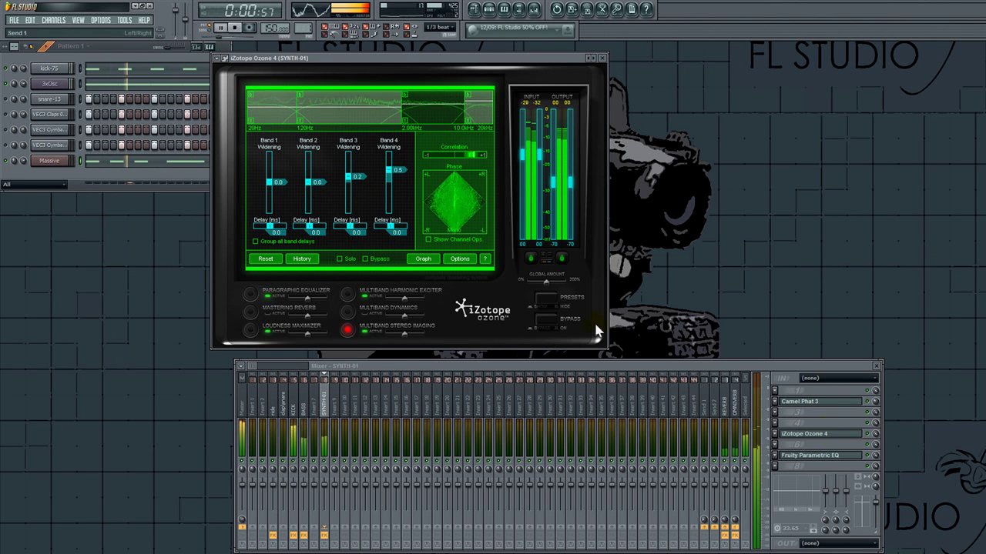
pyautogui.moveTo(571, 191); pyautogui.dragTo(571, 197)
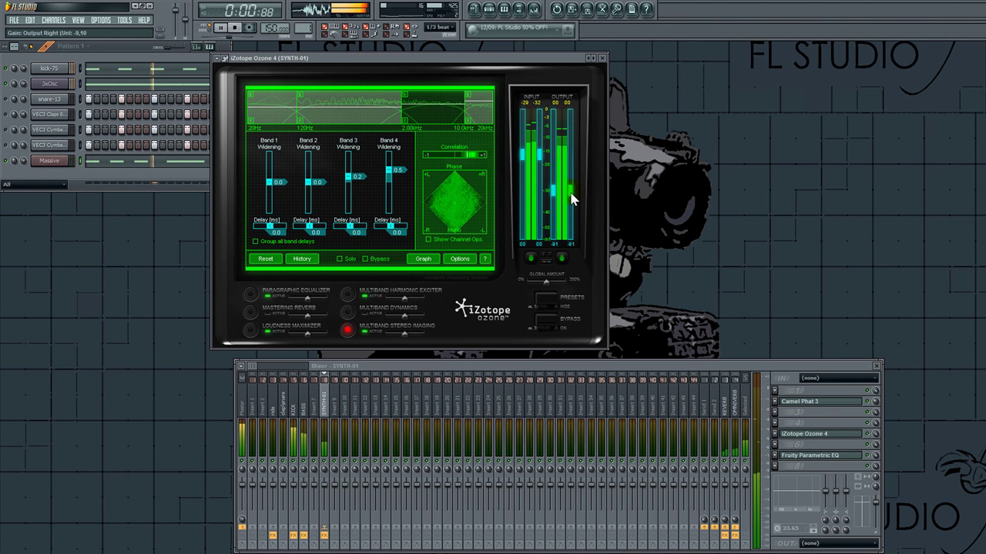
pyautogui.click(847, 432)
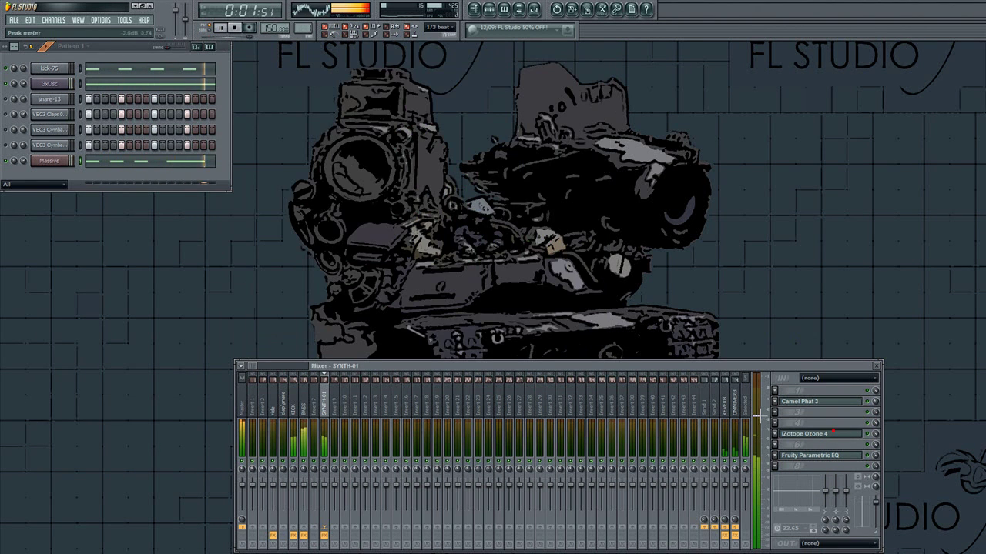
# Step: Load KarmaFX Deelay in effect slot 4 of SYNTH-01 and set its wet level to 41
pyautogui.click(775, 429)
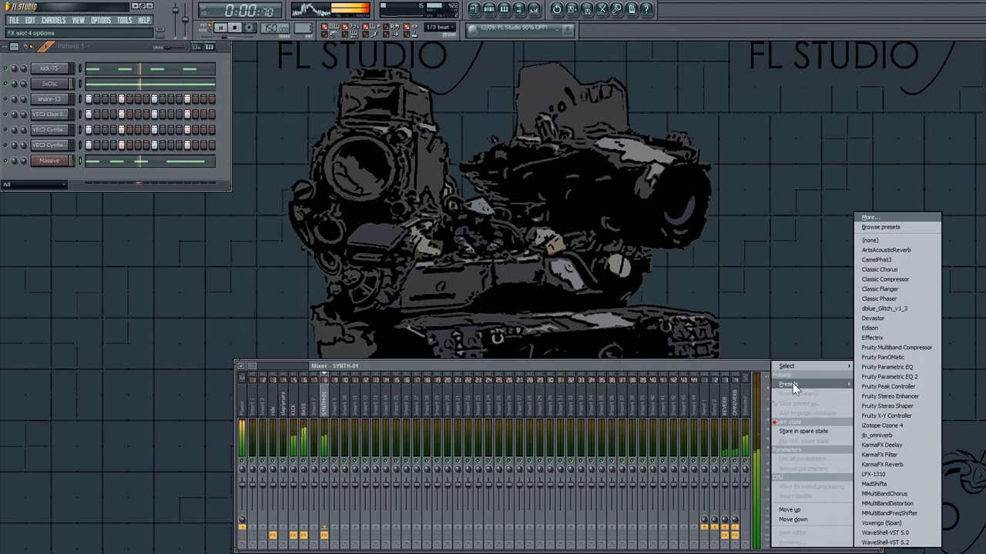
pyautogui.click(916, 446)
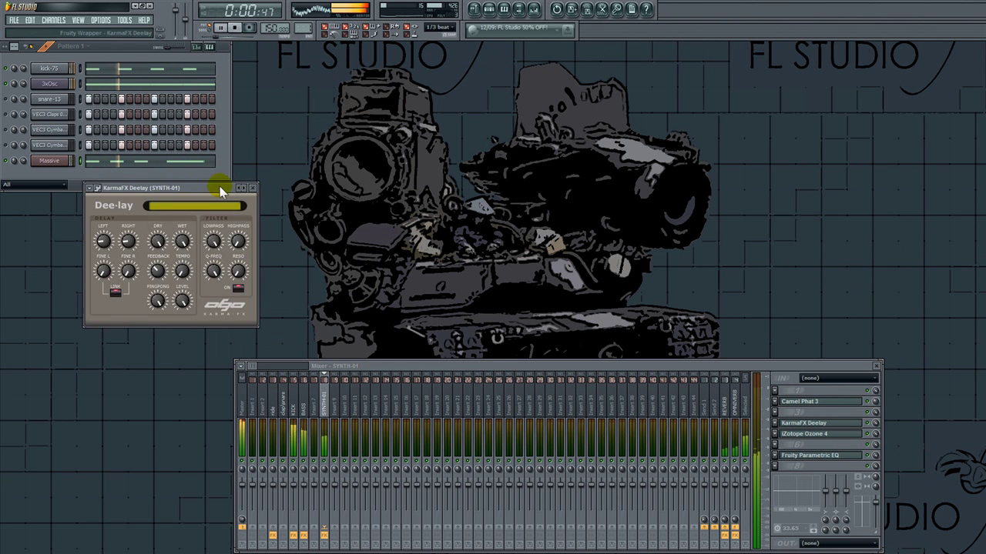
pyautogui.moveTo(218, 190); pyautogui.dragTo(546, 159)
pyautogui.moveTo(512, 201); pyautogui.dragTo(513, 254)
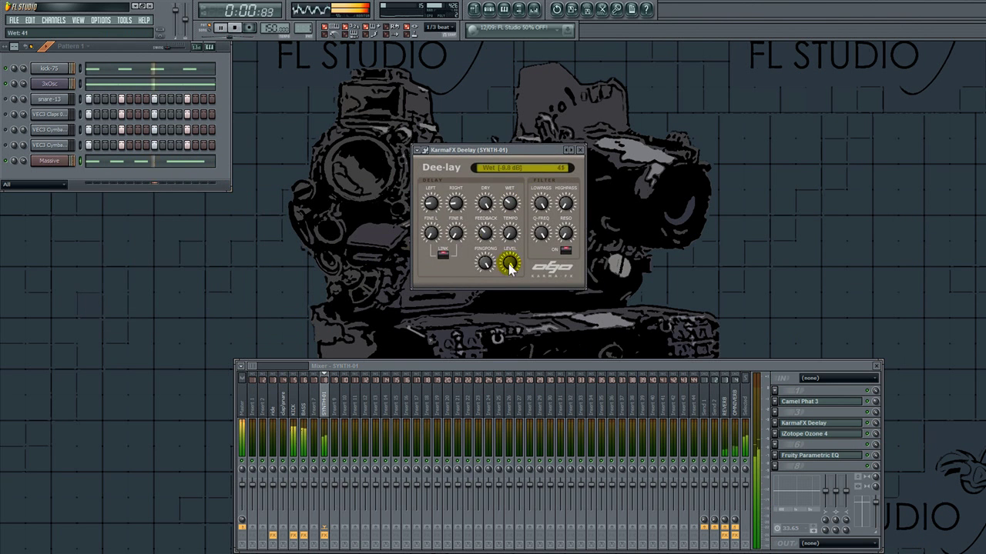
# Step: Toggle Deelay's left/right link, adjust the right delay and feedback, set lowpass to 70 and wet to 30, and solo Massive
pyautogui.click(445, 254)
pyautogui.moveTo(457, 202); pyautogui.dragTo(462, 194)
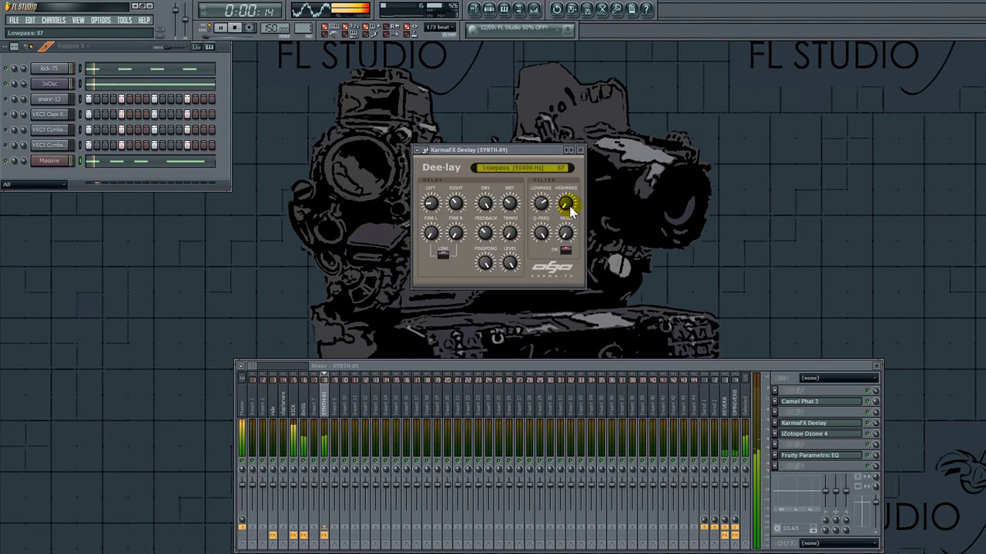
pyautogui.moveTo(538, 202); pyautogui.dragTo(487, 245)
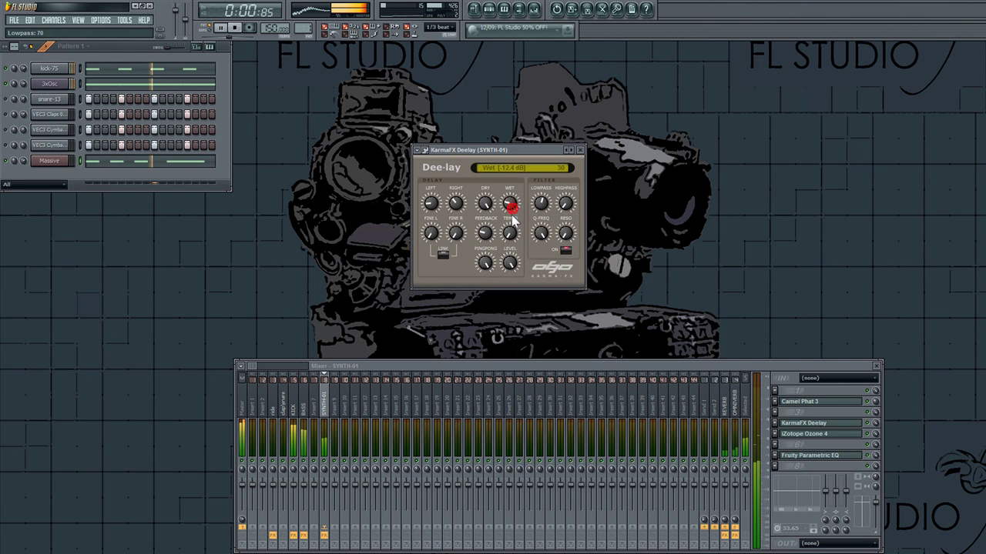
pyautogui.click(6, 160)
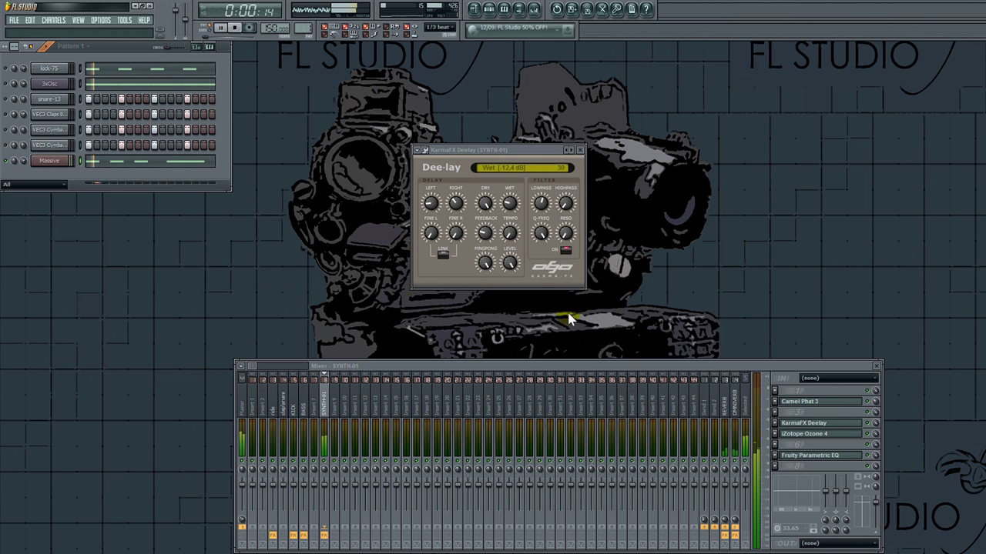
# Step: Check Ozone 4 on SYNTH-01 and bring the kick and 3xOsc bass channels back in alongside Massive
pyautogui.click(830, 433)
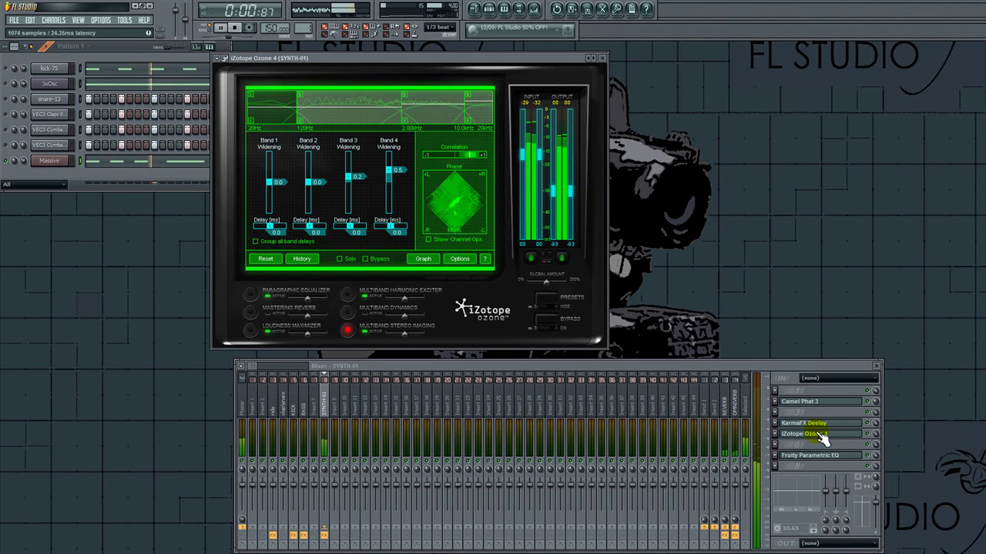
pyautogui.click(821, 434)
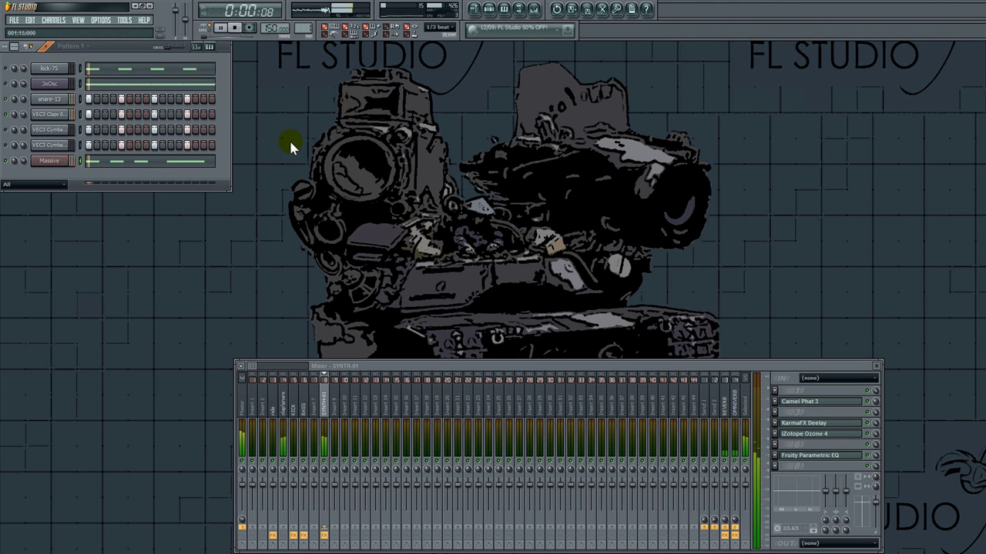
pyautogui.click(6, 83)
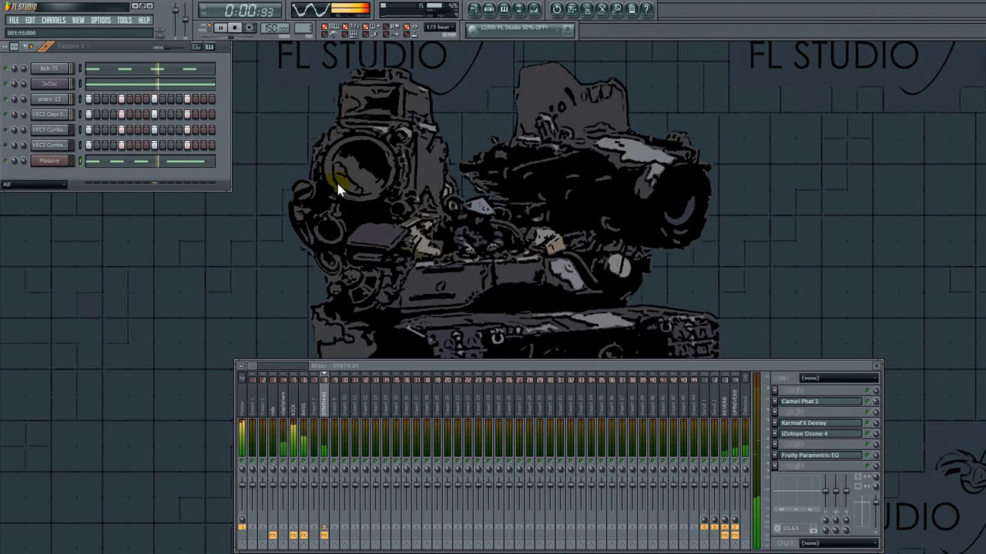
pyautogui.click(298, 180)
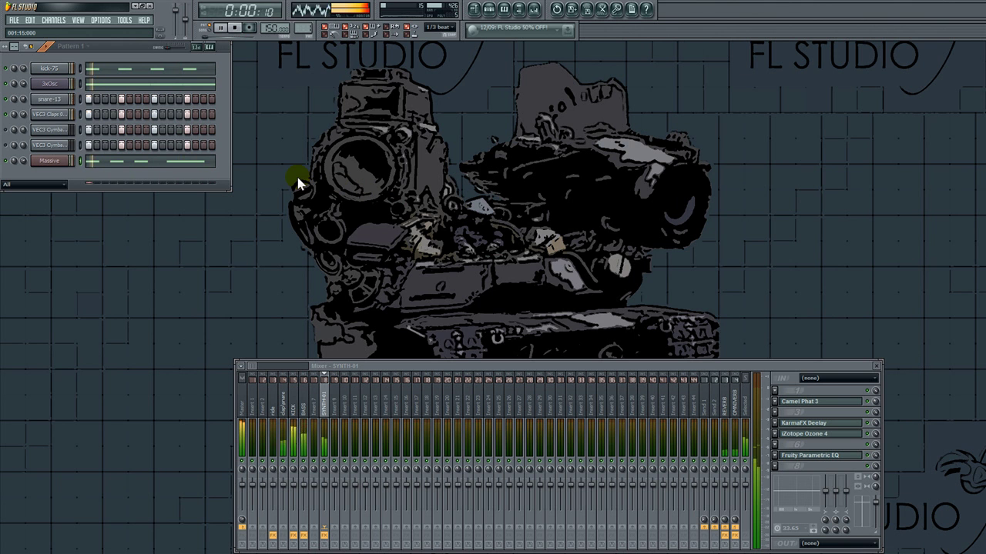
# Step: Load iZotope Ozone 4 in effect slot 4 of the Master track
pyautogui.click(246, 403)
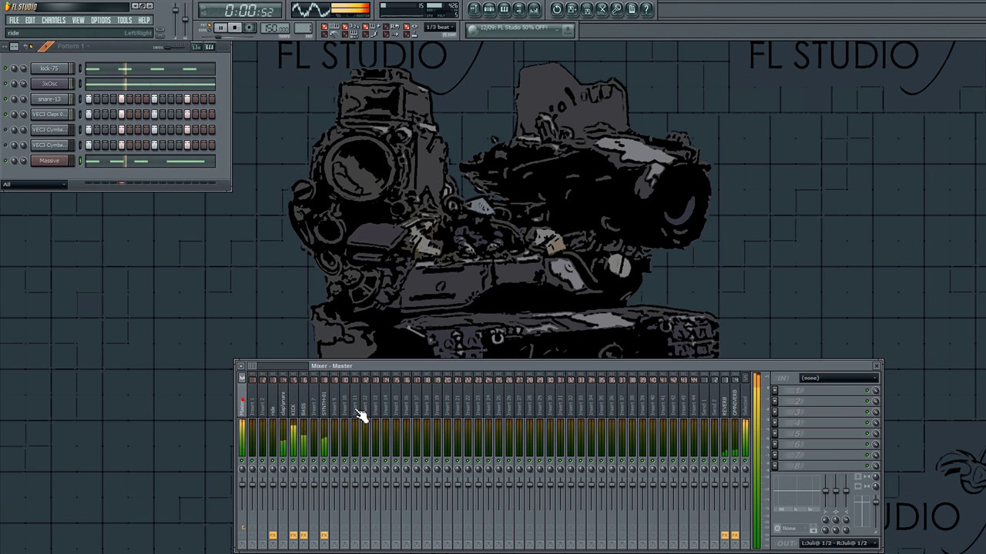
pyautogui.click(778, 429)
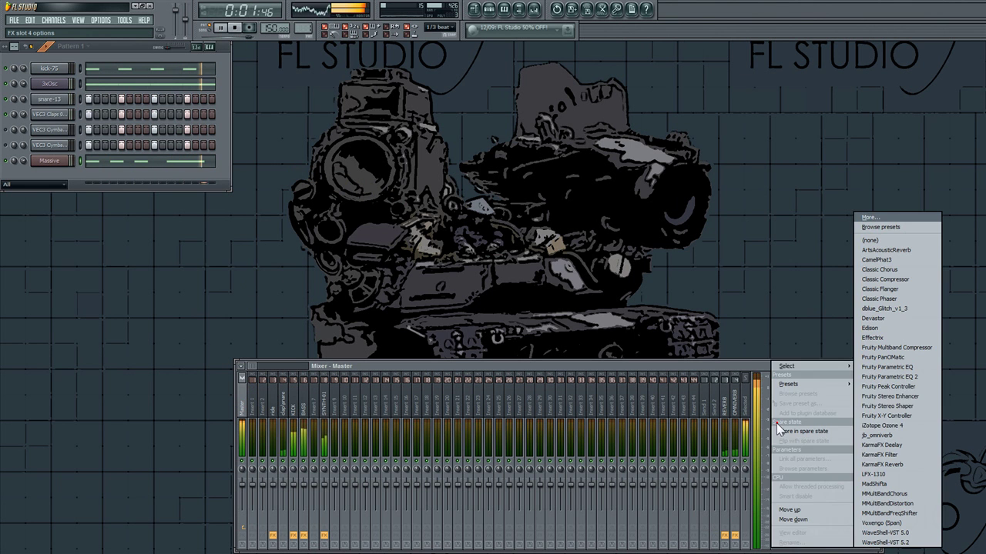
pyautogui.click(909, 423)
pyautogui.moveTo(325, 189); pyautogui.dragTo(574, 62)
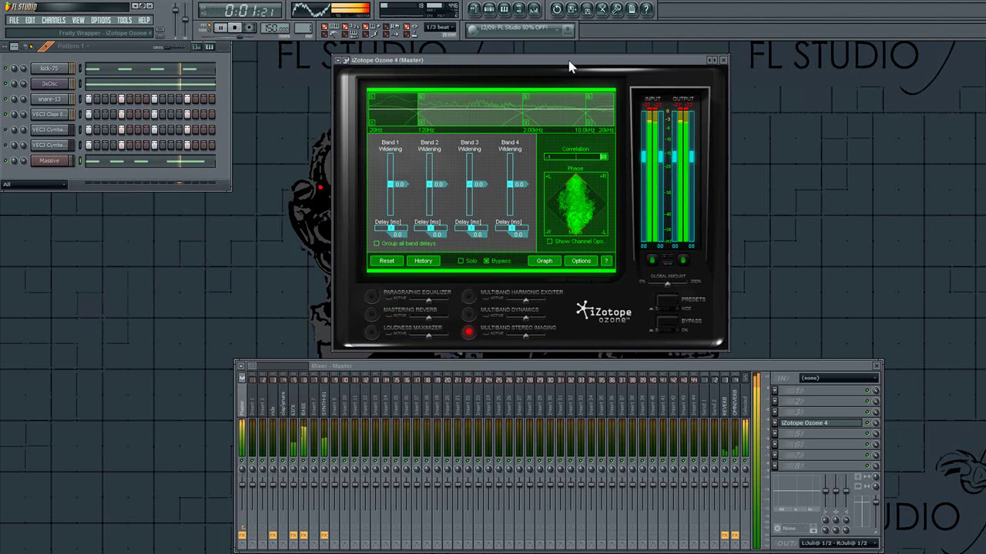
# Step: Set the Master Ozone loudness maximizer to a -1.7 dB threshold in Intelligent II mode and lower the input gain to about -2.2 dB
pyautogui.click(365, 333)
pyautogui.moveTo(397, 117); pyautogui.dragTo(406, 149)
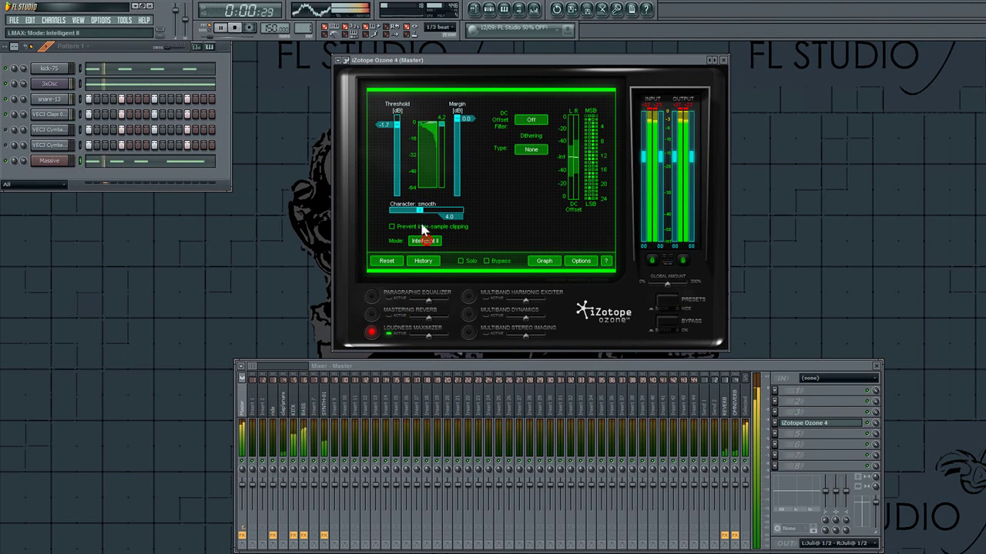
pyautogui.moveTo(661, 165); pyautogui.dragTo(660, 176)
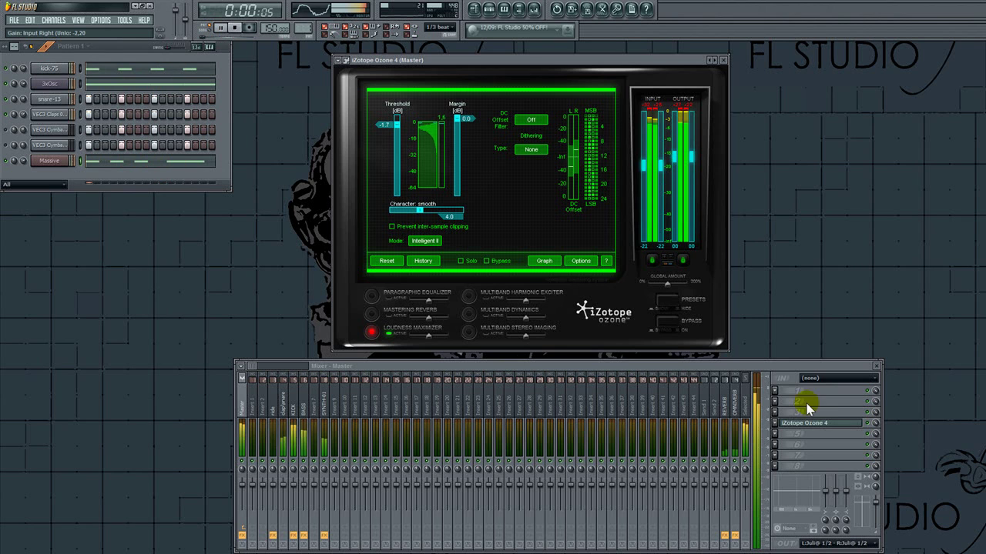
pyautogui.click(817, 423)
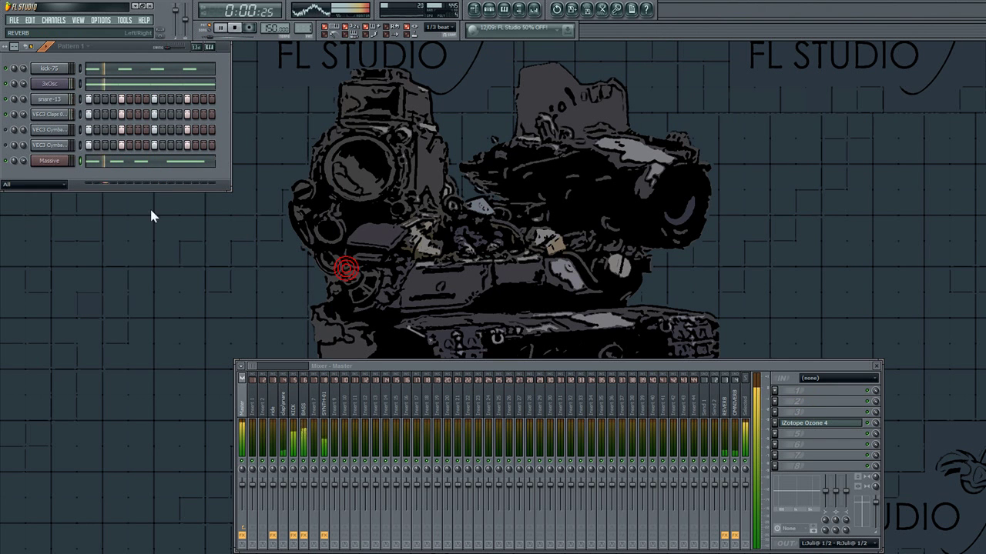
# Step: Unmute both VEC3 cymbal channels, and adjust the volume envelope decay and channel volume of VEC3 Cymbals Ride 17
pyautogui.click(5, 129)
pyautogui.click(6, 144)
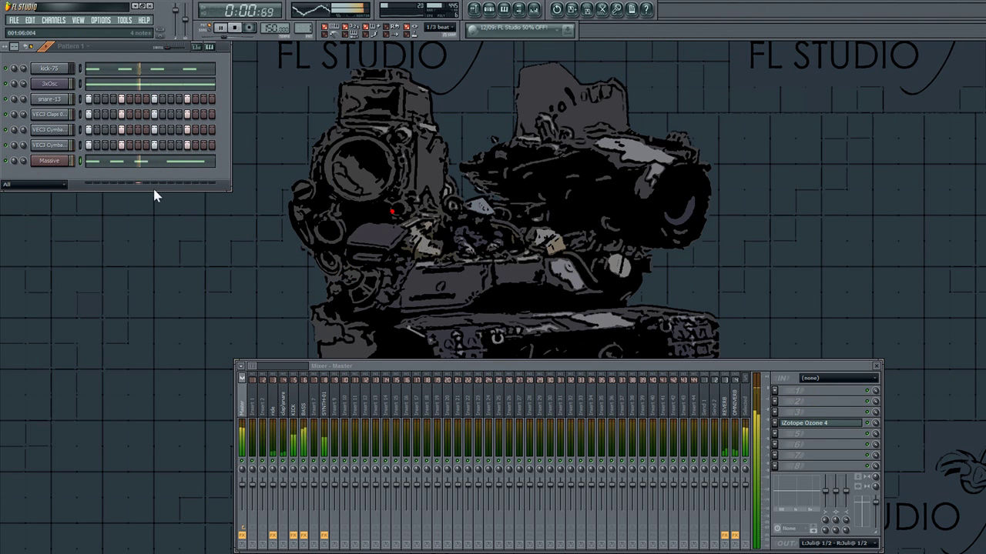
pyautogui.click(48, 129)
pyautogui.click(268, 85)
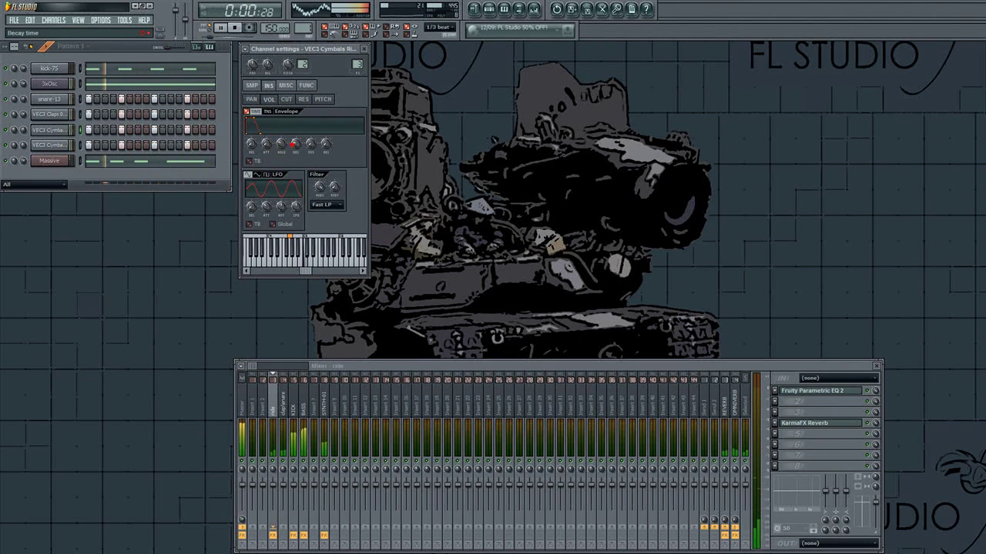
pyautogui.click(51, 131)
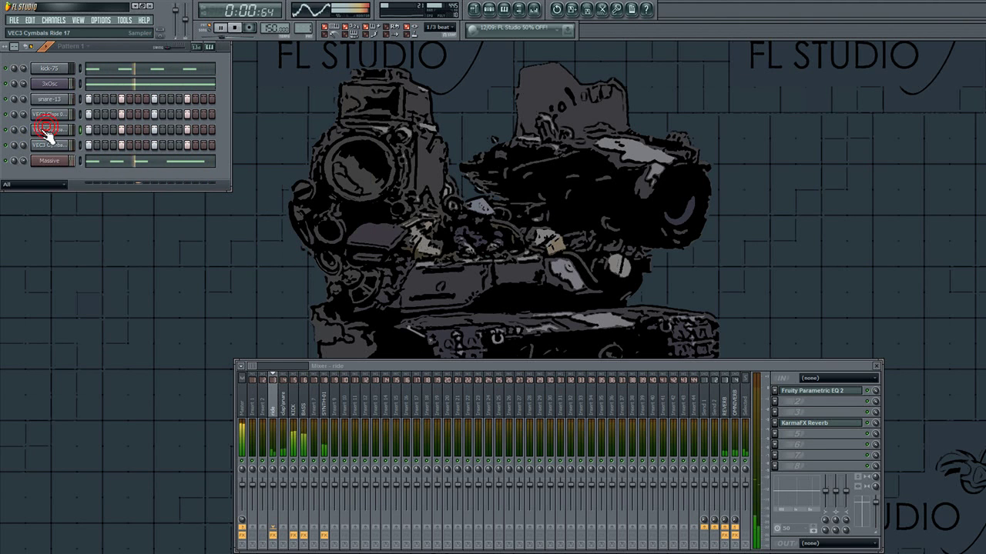
pyautogui.moveTo(22, 128)
pyautogui.mouseDown()
pyautogui.moveTo(33, 139)
pyautogui.moveTo(27, 154)
pyautogui.moveTo(20, 132)
pyautogui.mouseUp()
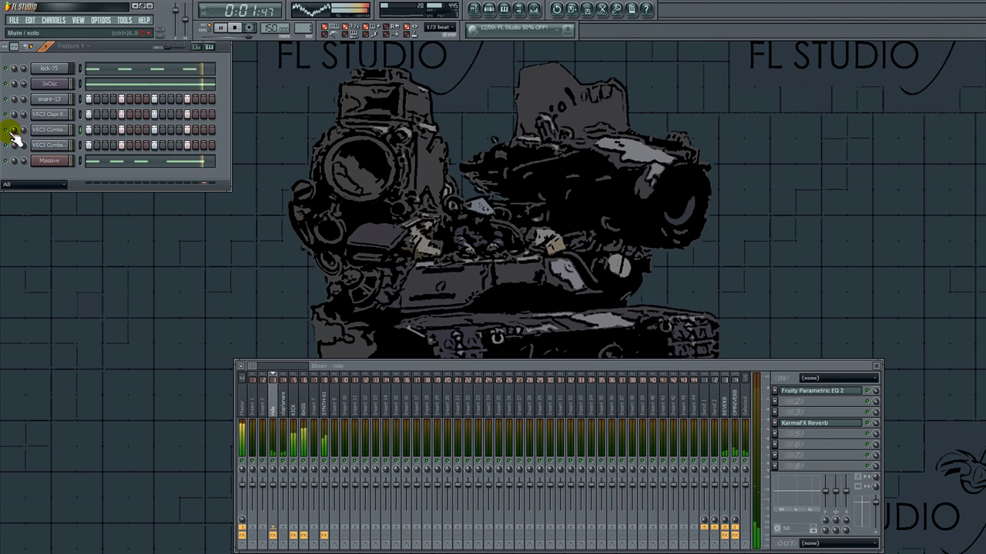
# Step: Set KarmaFX Reverb on the ride track to wet 20 and decay 42, and stop playback
pyautogui.click(842, 425)
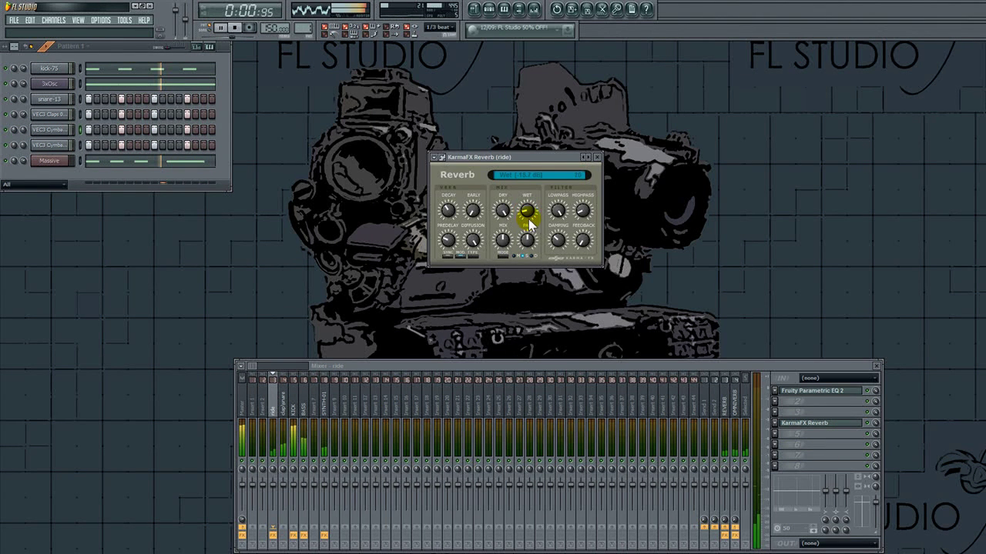
pyautogui.moveTo(449, 214); pyautogui.dragTo(451, 218)
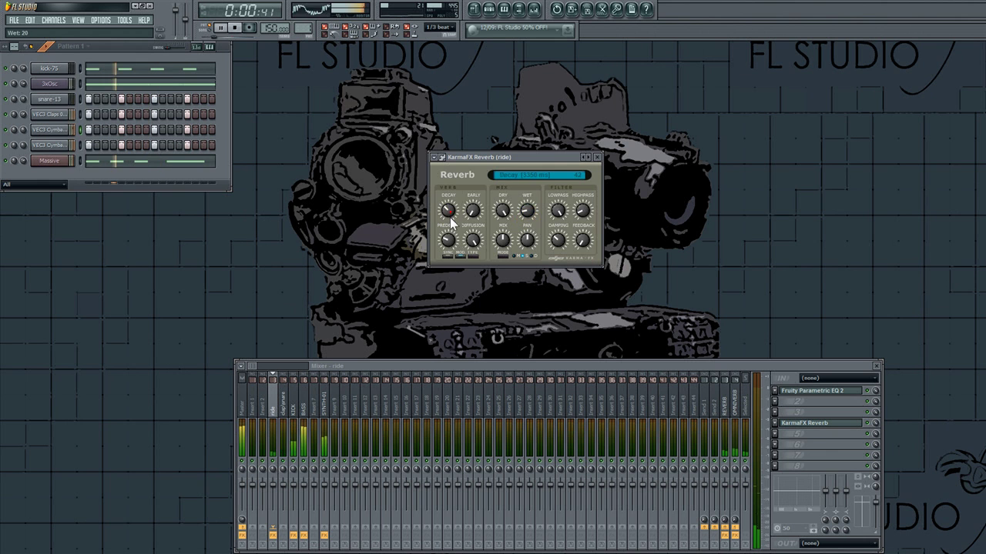
pyautogui.click(839, 425)
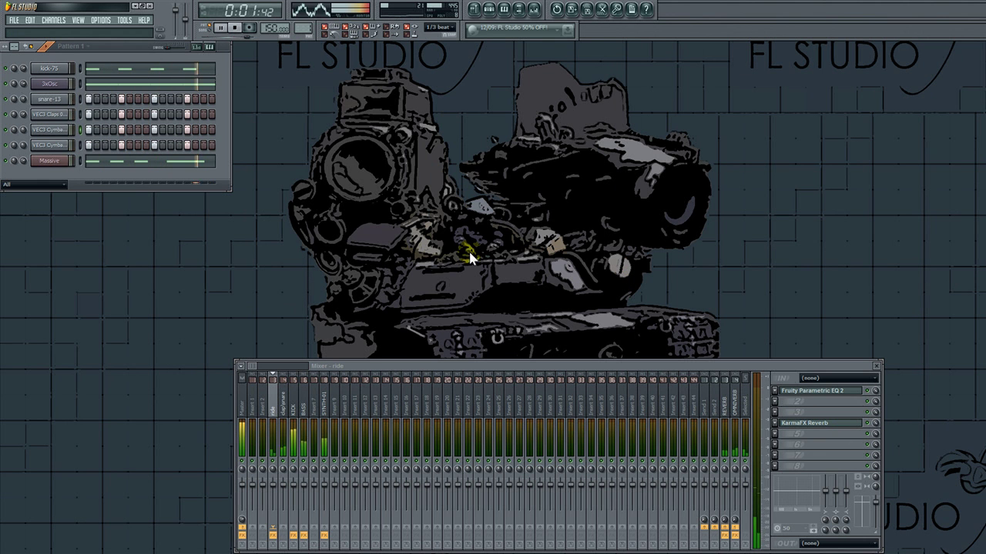
pyautogui.press('space')
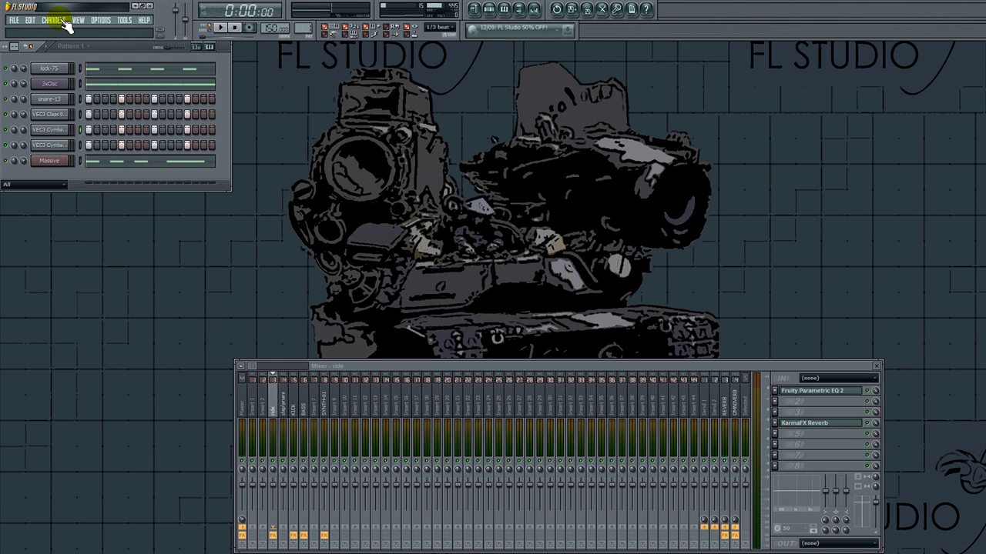
# Step: Add a Zebra2 instrument channel below Massive and move its plugin window clear of the mixer
pyautogui.click(63, 22)
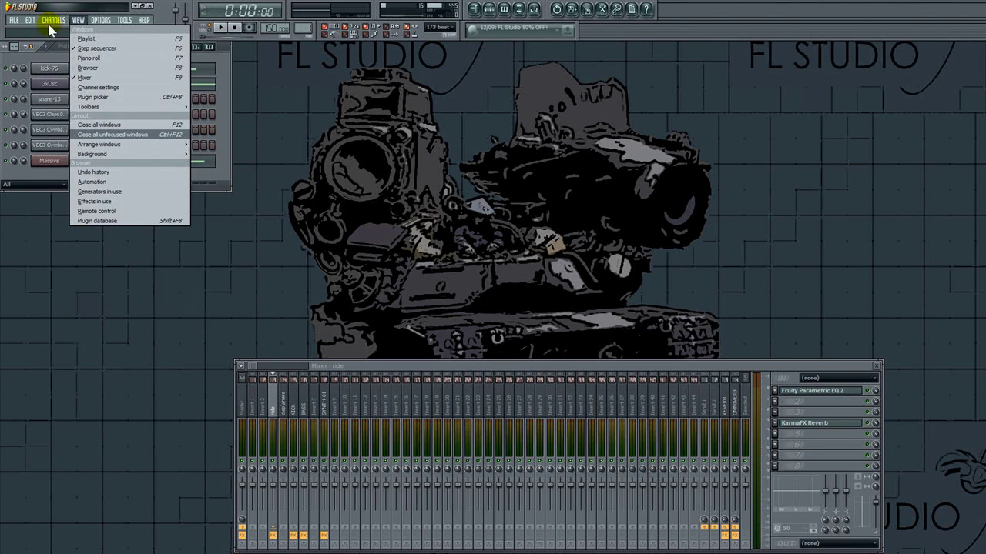
pyautogui.moveTo(57, 30)
pyautogui.click(166, 327)
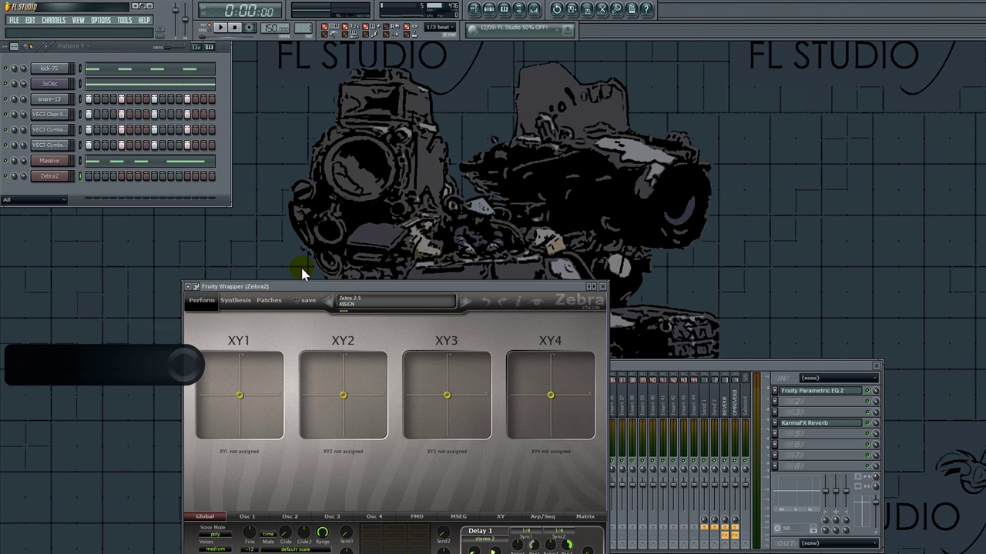
pyautogui.moveTo(311, 285); pyautogui.dragTo(473, 54)
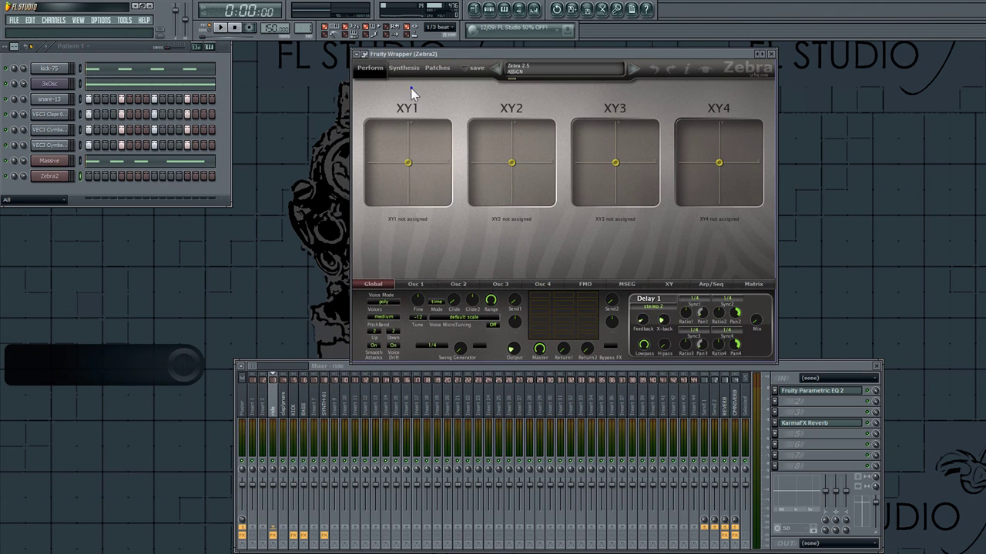
# Step: Enlarge the Zebra2 interface and show its Synthesis page
pyautogui.rightClick(411, 90)
pyautogui.click(443, 201)
pyautogui.moveTo(438, 52); pyautogui.dragTo(410, 53)
pyautogui.click(393, 77)
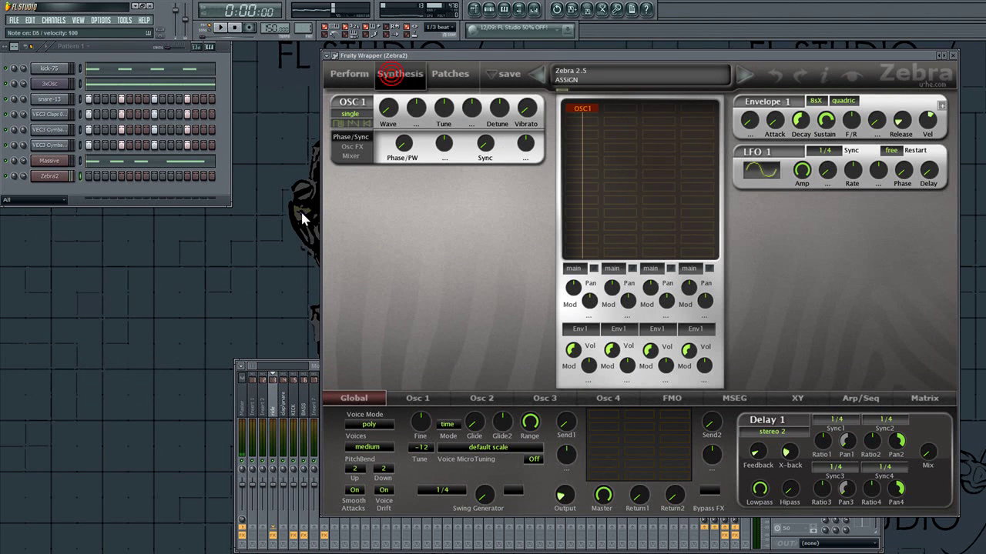
# Step: Copy the Massive channel's notes into the Zebra2 channel and start playback
pyautogui.hotkey('ctrl', 'c')
pyautogui.click(81, 177)
pyautogui.hotkey('ctrl', 'v')
pyautogui.press('space')
# Step: Set Zebra2's oscillator 1 to eleven voices and raise its detune
pyautogui.click(343, 114)
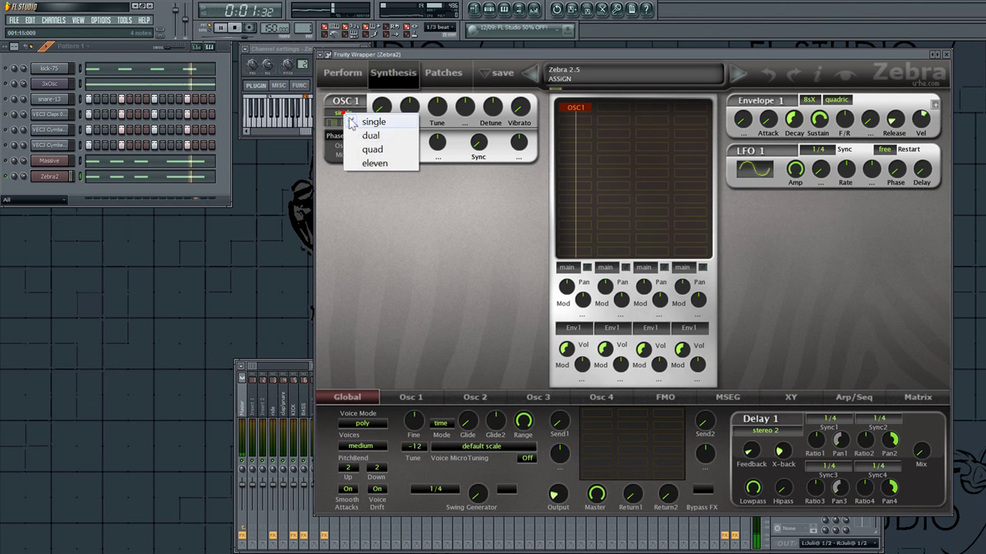
pyautogui.click(373, 163)
pyautogui.moveTo(491, 107); pyautogui.dragTo(506, 33)
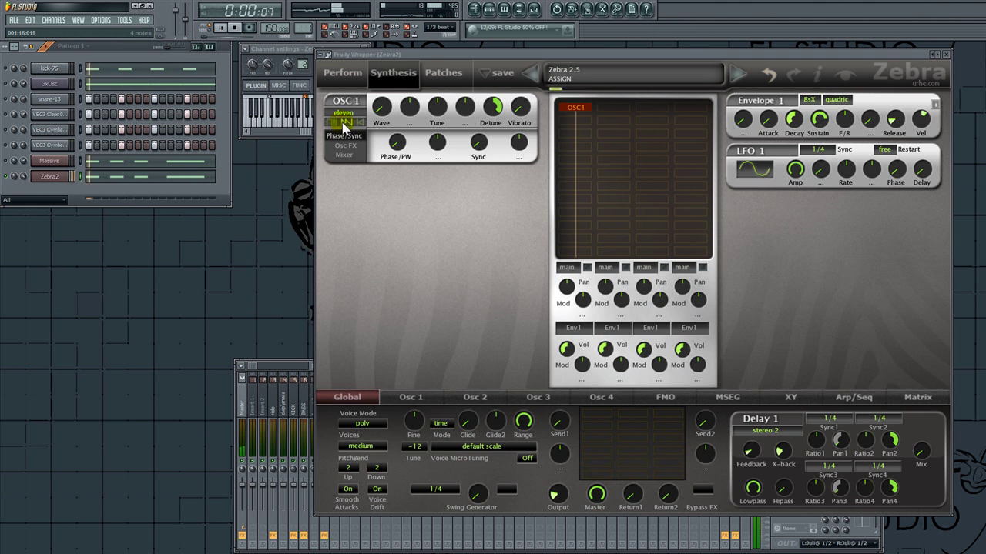
# Step: Switch oscillator 1's waveform to SpectroBlend and set Normalize to 100 and Resolution to 9
pyautogui.click(344, 125)
pyautogui.click(841, 420)
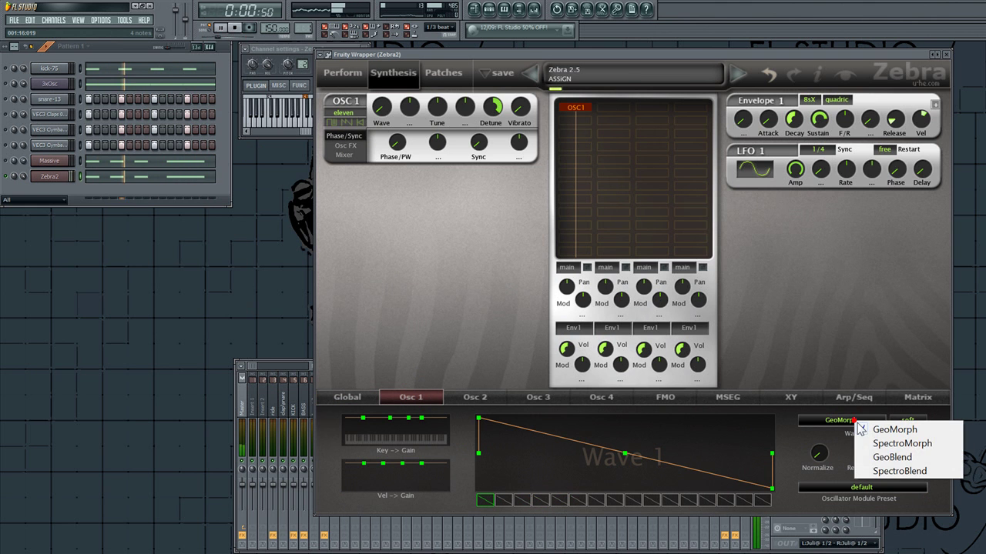
pyautogui.click(888, 472)
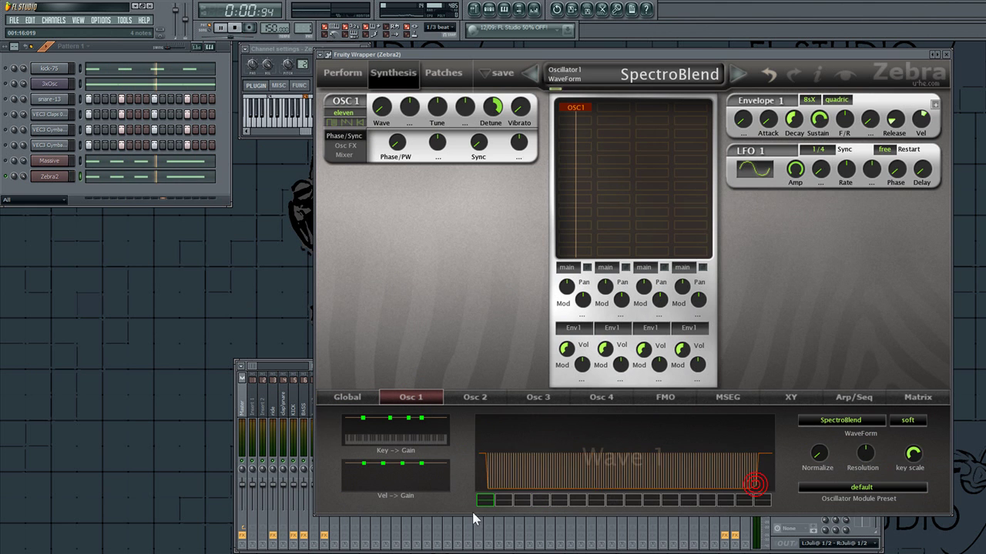
pyautogui.moveTo(818, 453); pyautogui.dragTo(836, 306)
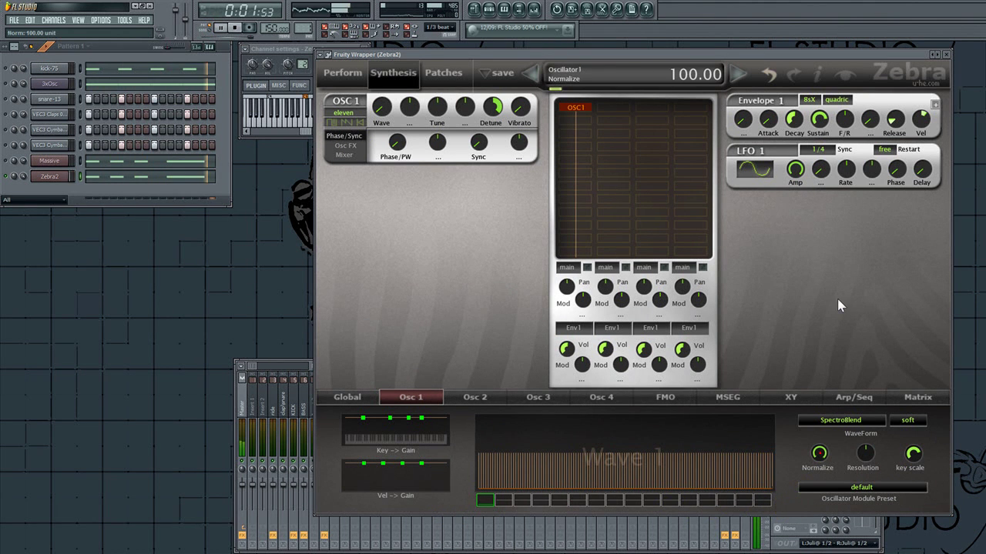
pyautogui.moveTo(867, 454); pyautogui.dragTo(875, 353)
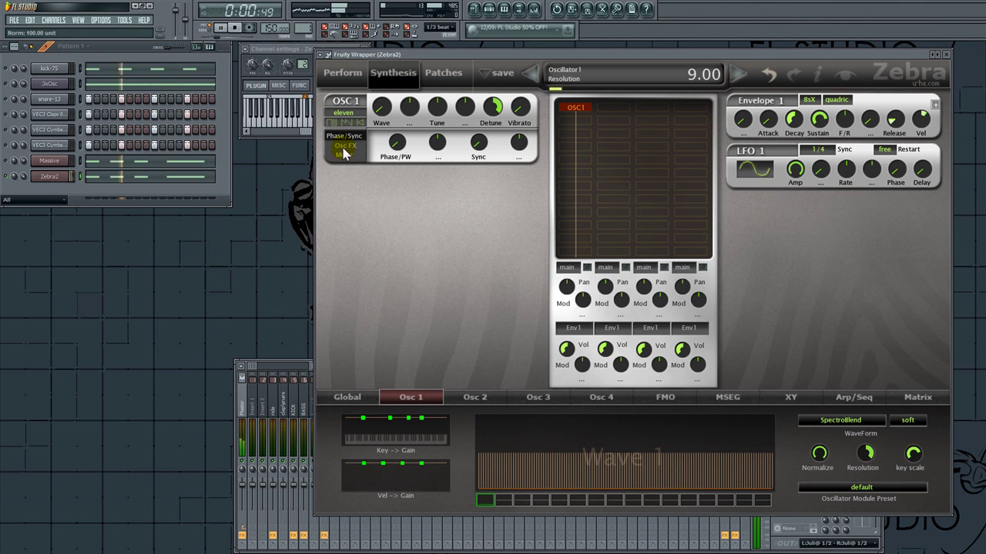
# Step: Assign Env2 to oscillator 1's Tune in the first modulation matrix slot with a depth of 24
pyautogui.click(916, 396)
pyautogui.click(338, 426)
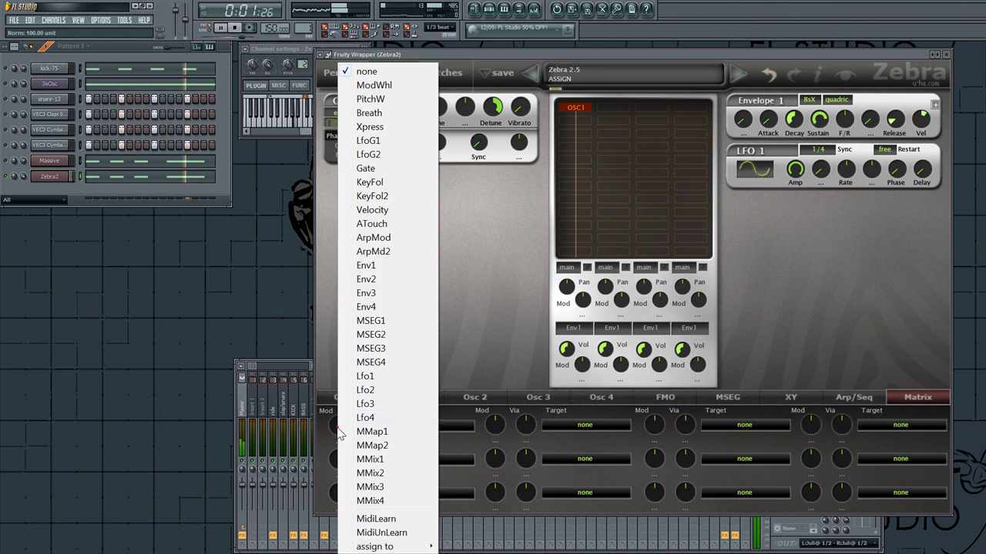
pyautogui.click(365, 278)
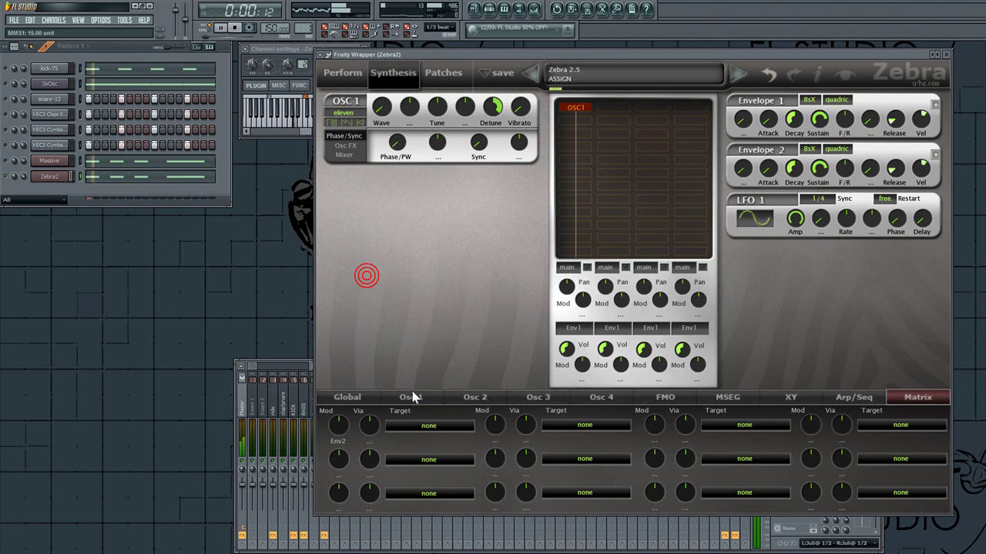
pyautogui.click(423, 430)
pyautogui.moveTo(460, 324)
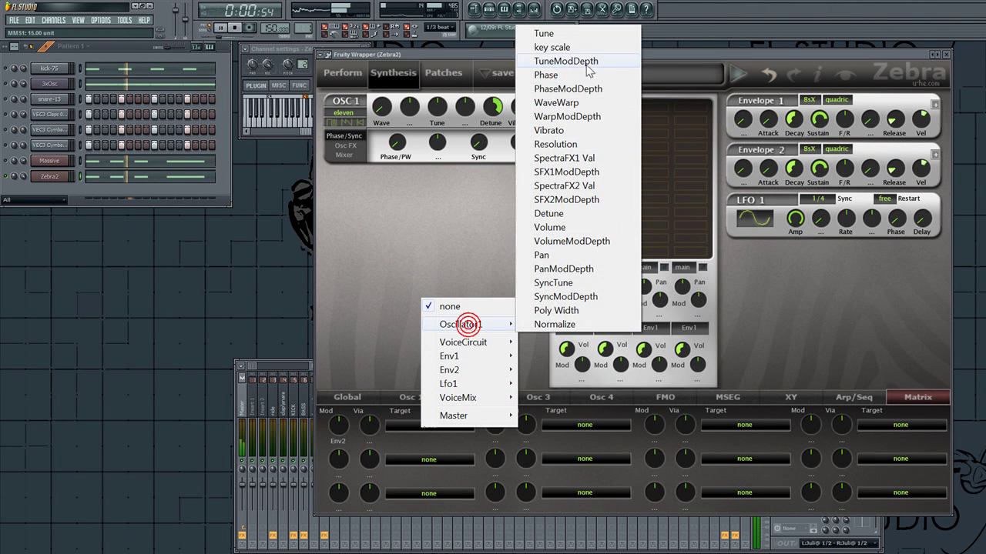
pyautogui.click(576, 37)
pyautogui.moveTo(343, 421); pyautogui.dragTo(345, 418)
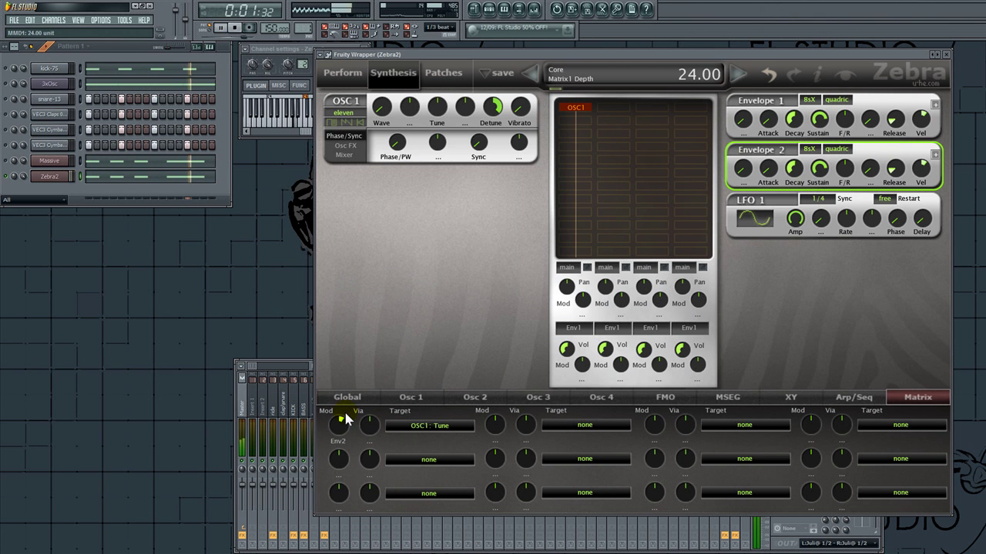
# Step: Shape Envelope 2 with minimum sustain, maximum release, a longer decay and an attack of 18
pyautogui.moveTo(818, 168); pyautogui.dragTo(818, 185)
pyautogui.moveTo(907, 177); pyautogui.dragTo(905, 164)
pyautogui.moveTo(793, 176); pyautogui.dragTo(781, 129)
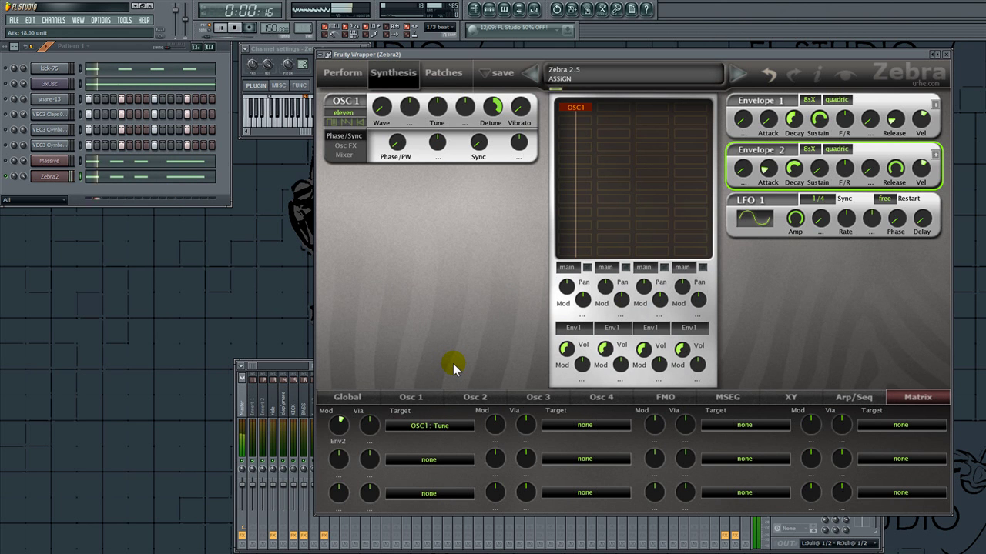
# Step: Assign Lfo1 to modulate oscillator 1's tune with a depth of 2
pyautogui.click(462, 116)
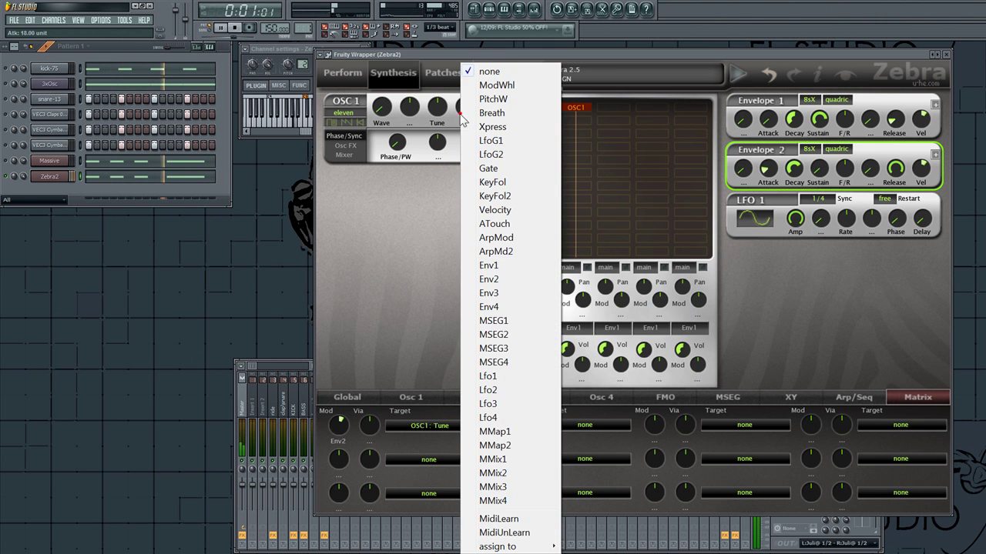
pyautogui.click(494, 376)
pyautogui.moveTo(464, 108); pyautogui.dragTo(464, 99)
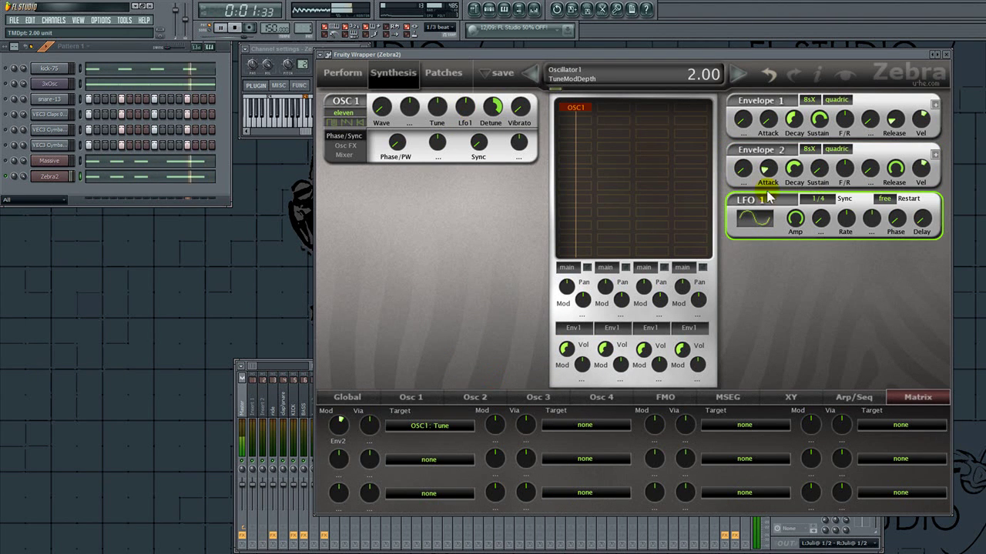
# Step: Sync LFO 1 to 1/64 with a slightly raised rate and amplitude 35, and set oscillator 1's Lfo1 tune depth to 12
pyautogui.click(819, 199)
pyautogui.click(846, 221)
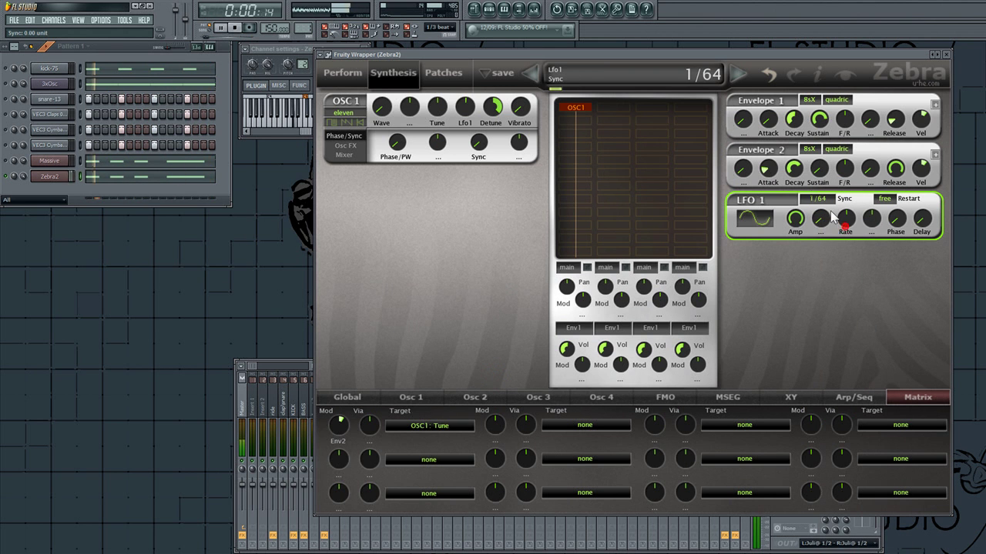
pyautogui.moveTo(846, 221); pyautogui.dragTo(851, 214)
pyautogui.moveTo(465, 106); pyautogui.dragTo(471, 85)
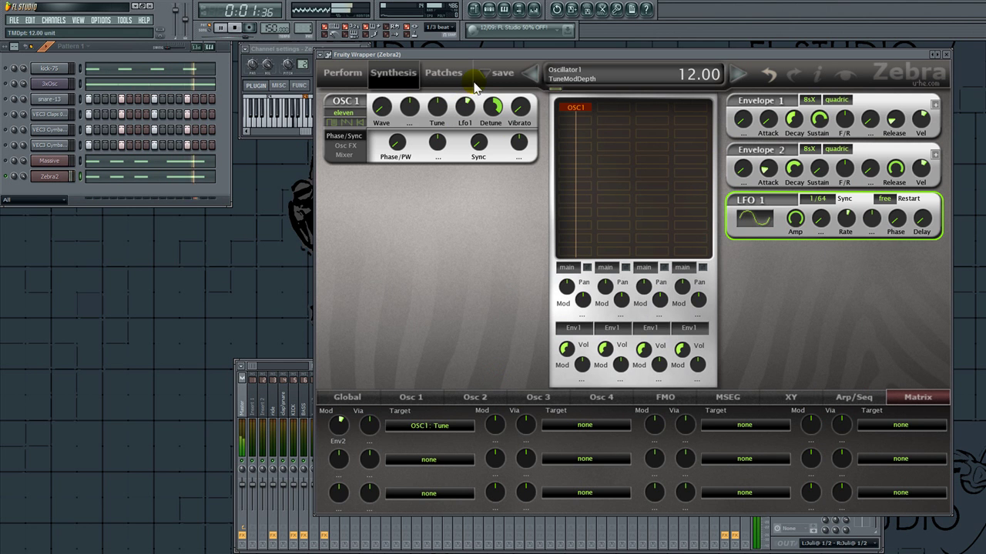
pyautogui.moveTo(795, 218); pyautogui.dragTo(789, 312)
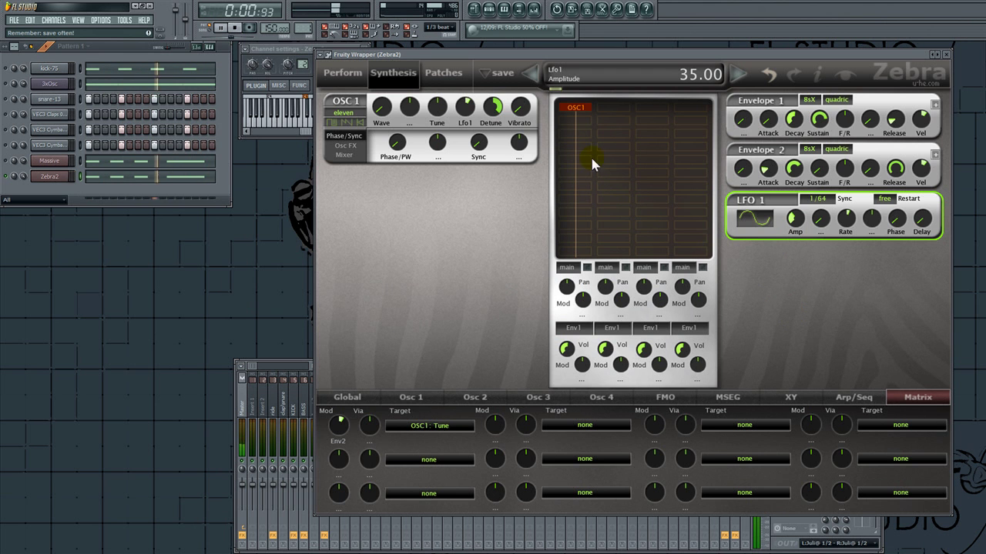
# Step: Add oscillator 2 below OSC1 in the grid, with eleven voices and a detune of -50
pyautogui.click(576, 108)
pyautogui.click(589, 127)
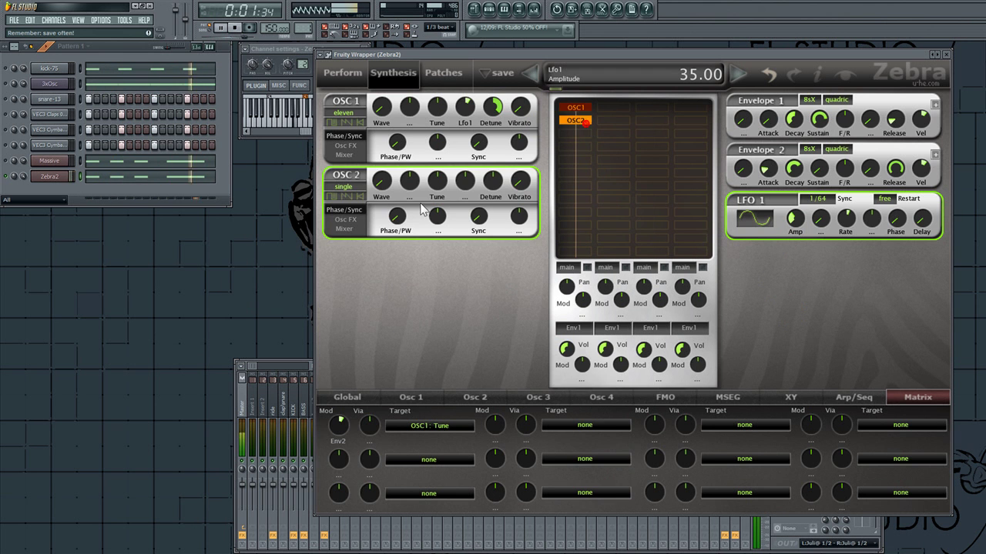
pyautogui.click(343, 187)
pyautogui.click(367, 240)
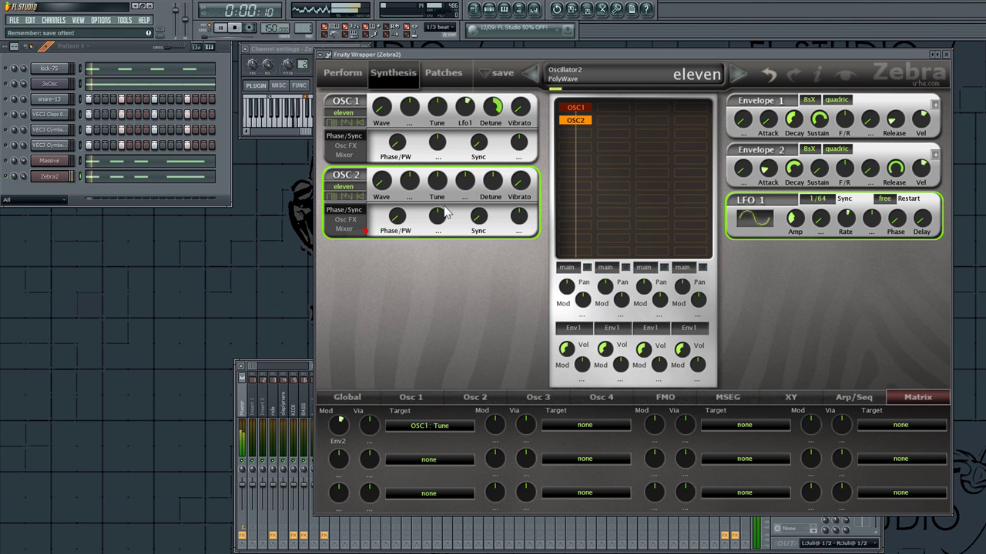
pyautogui.moveTo(491, 180); pyautogui.dragTo(558, 374)
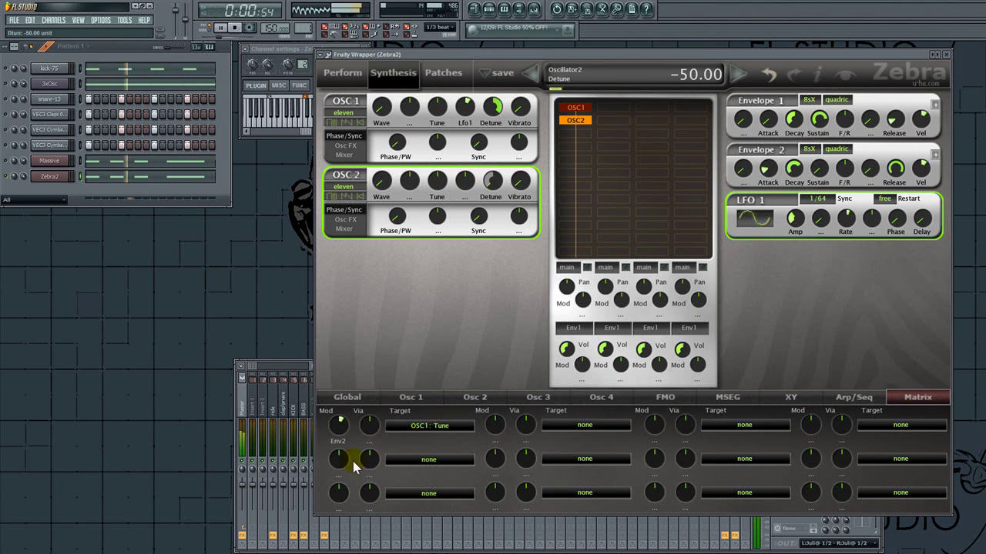
# Step: Assign Env2 to oscillator 2's Tune in the second modulation matrix slot with a depth of 24
pyautogui.click(341, 462)
pyautogui.click(388, 282)
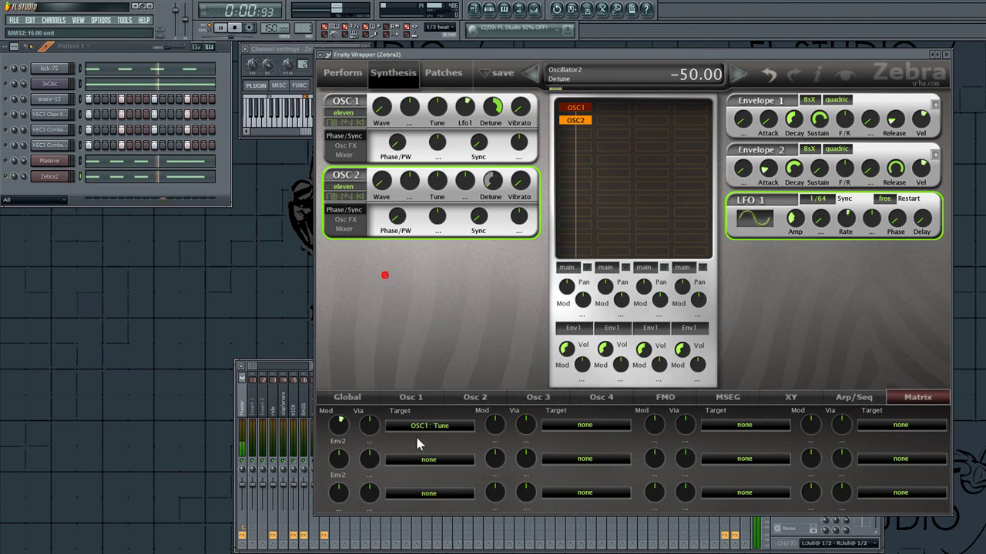
pyautogui.click(423, 459)
pyautogui.moveTo(474, 355)
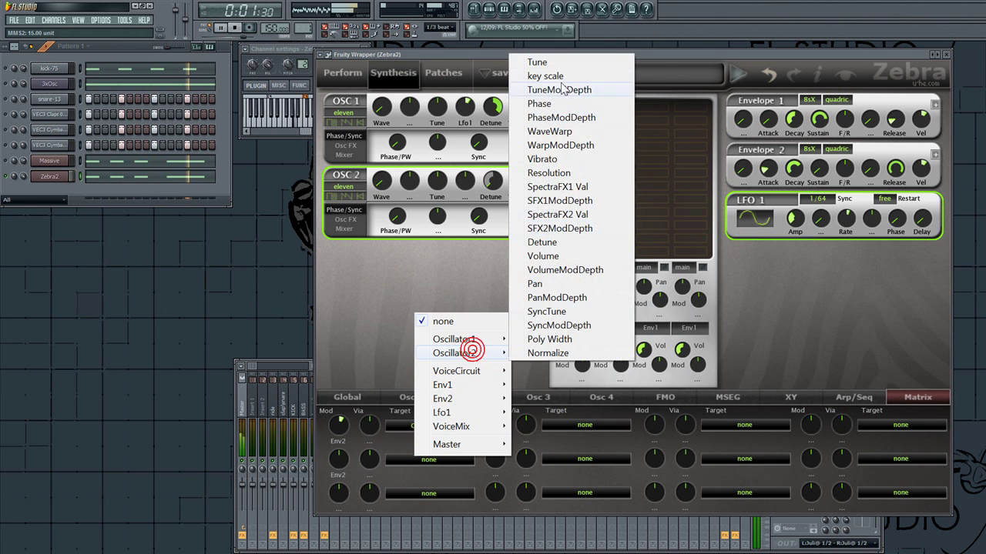
pyautogui.click(558, 63)
pyautogui.moveTo(338, 462); pyautogui.dragTo(341, 452)
pyautogui.press('space')
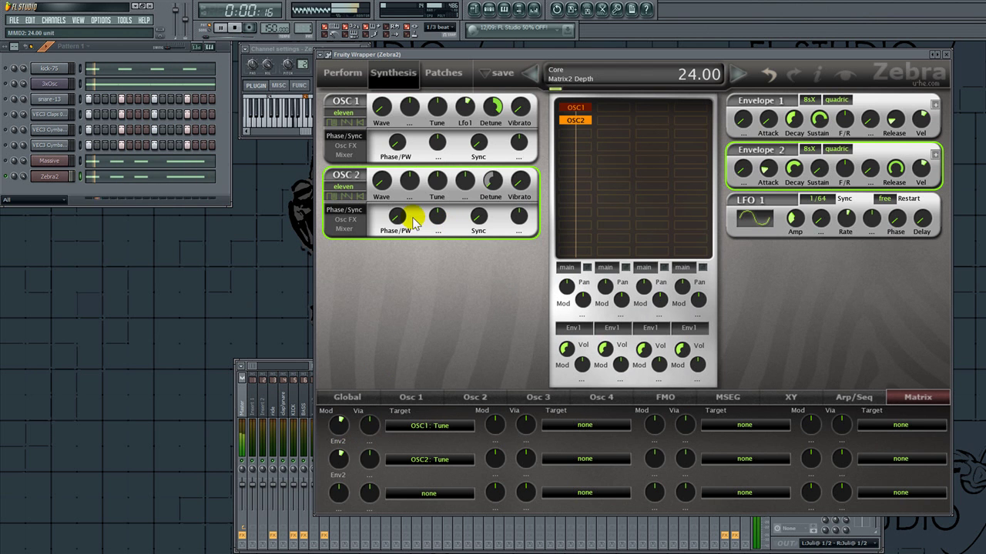
# Step: Switch oscillator 2's waveform to SpectroBlend and set Normalize to 100 and Resolution to 9
pyautogui.click(474, 397)
pyautogui.click(862, 420)
pyautogui.click(897, 468)
pyautogui.moveTo(763, 434); pyautogui.dragTo(461, 355)
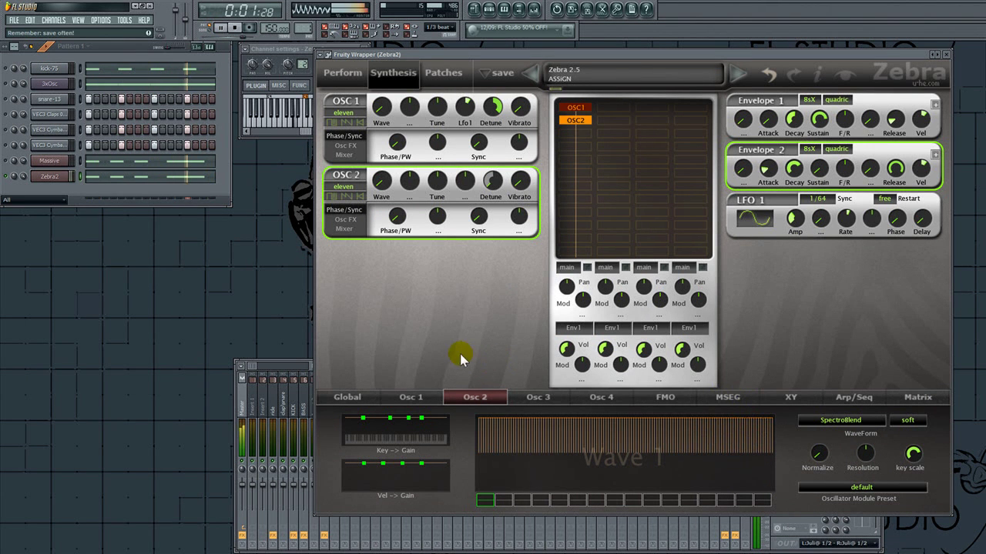
pyautogui.moveTo(824, 453); pyautogui.dragTo(833, 216)
pyautogui.moveTo(870, 454); pyautogui.dragTo(871, 415)
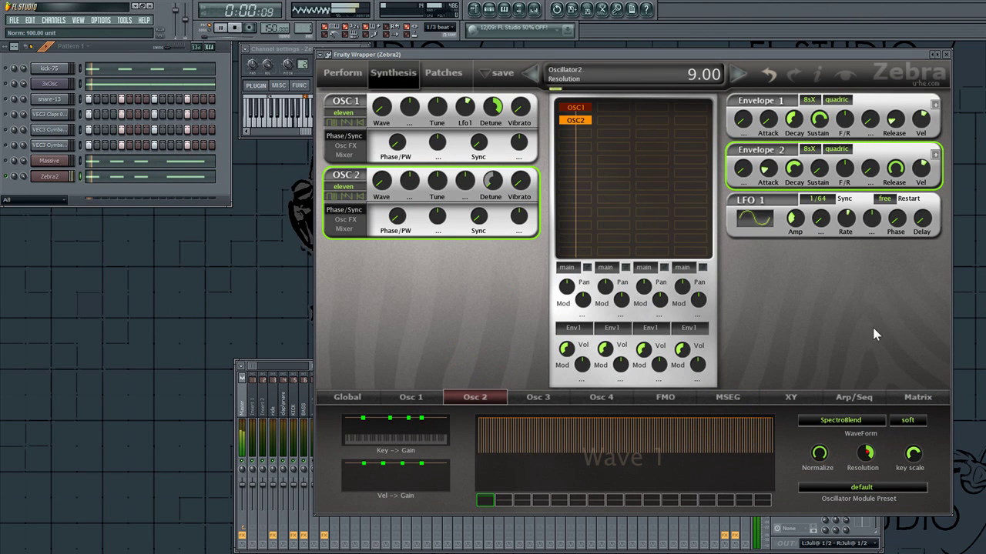
# Step: Assign Lfo1 to modulate oscillator 2's tune with a depth of -12, and stop playback
pyautogui.click(465, 191)
pyautogui.click(491, 377)
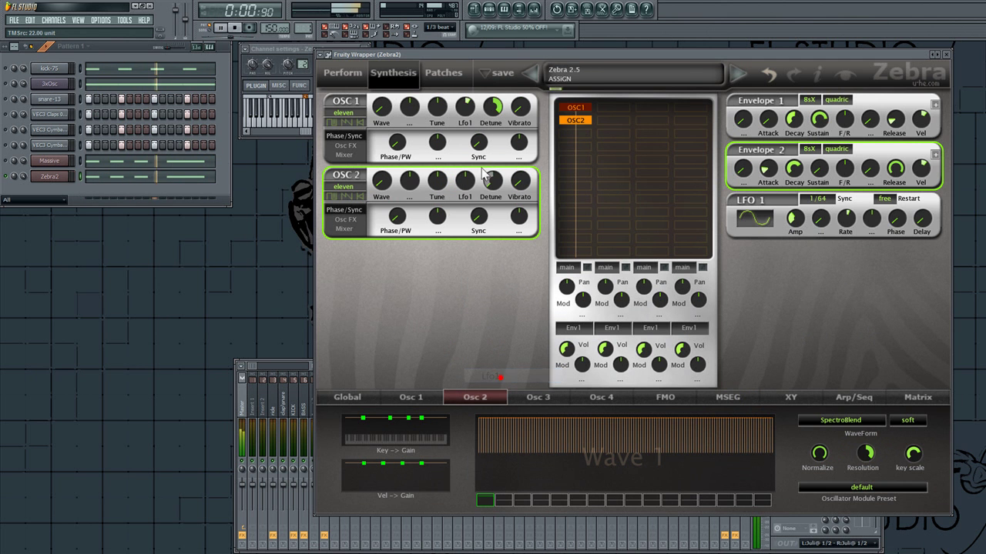
pyautogui.moveTo(466, 180); pyautogui.dragTo(466, 196)
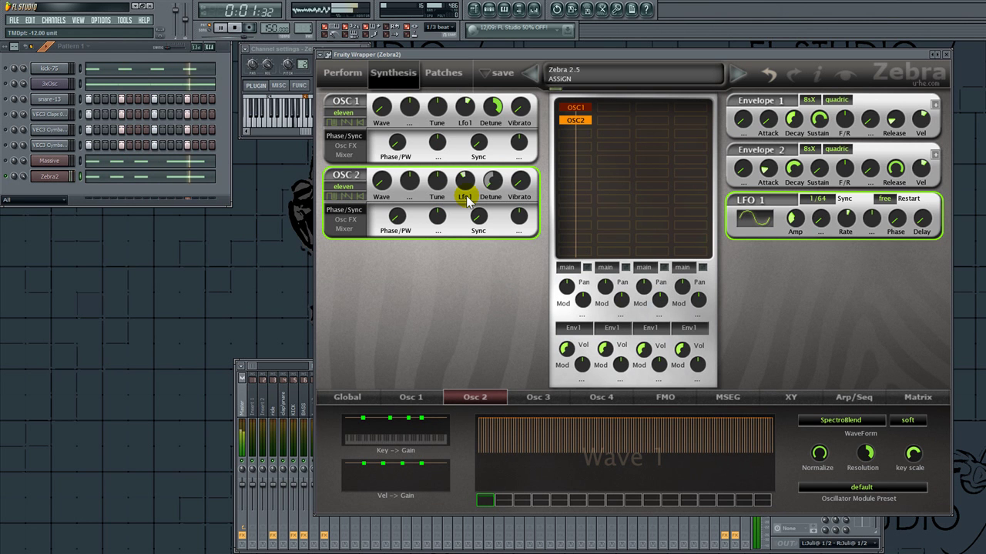
pyautogui.press('space')
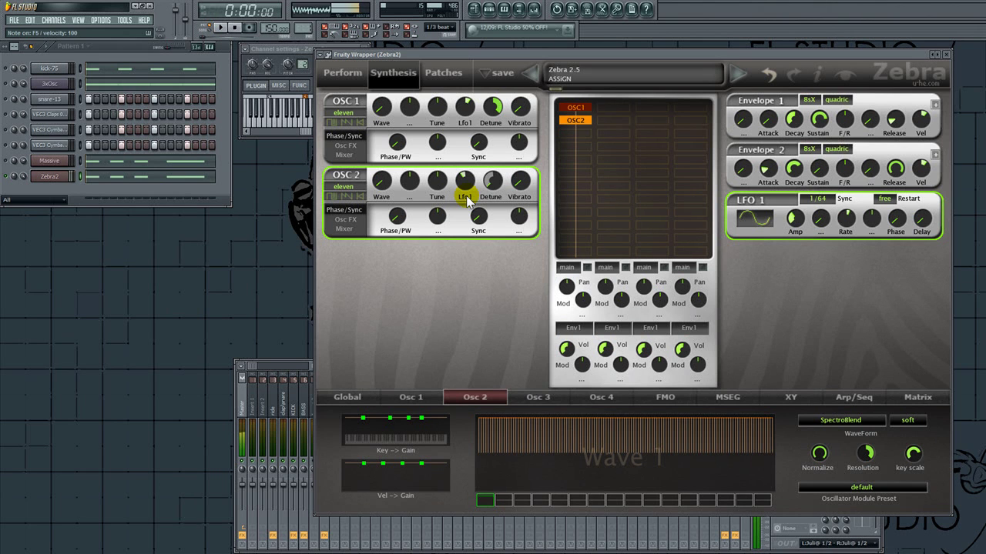
# Step: Set Envelope 1's release to 28.34 and widen both oscillators in their mixer settings, with oscillator 1's width at 74.67
pyautogui.moveTo(897, 121); pyautogui.dragTo(903, 114)
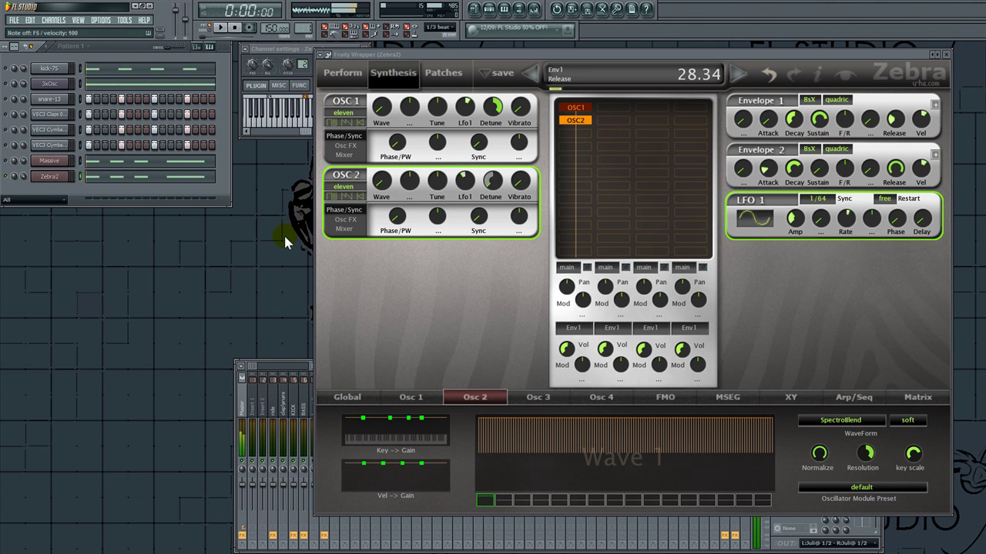
pyautogui.click(343, 155)
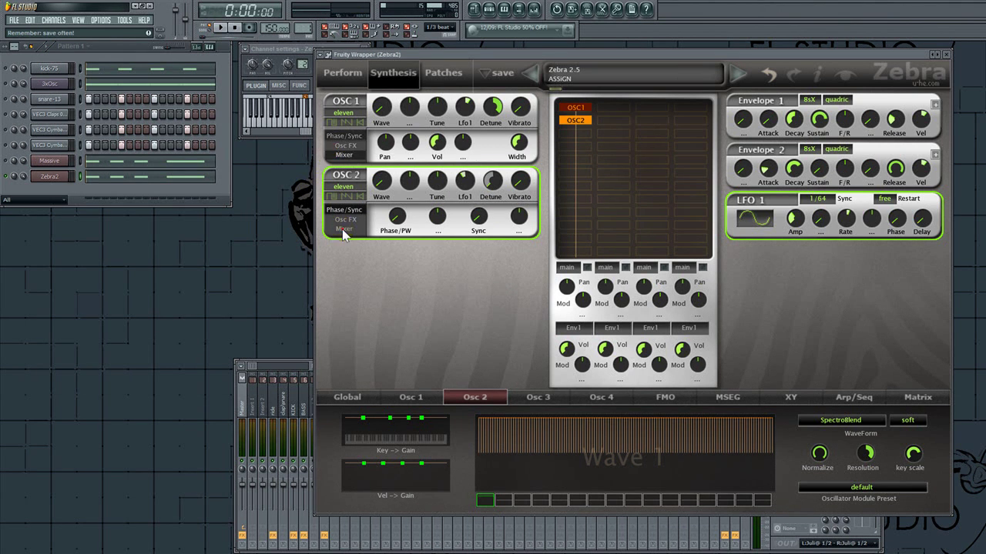
pyautogui.click(342, 229)
pyautogui.moveTo(518, 218); pyautogui.dragTo(517, 161)
pyautogui.moveTo(521, 146); pyautogui.dragTo(530, 114)
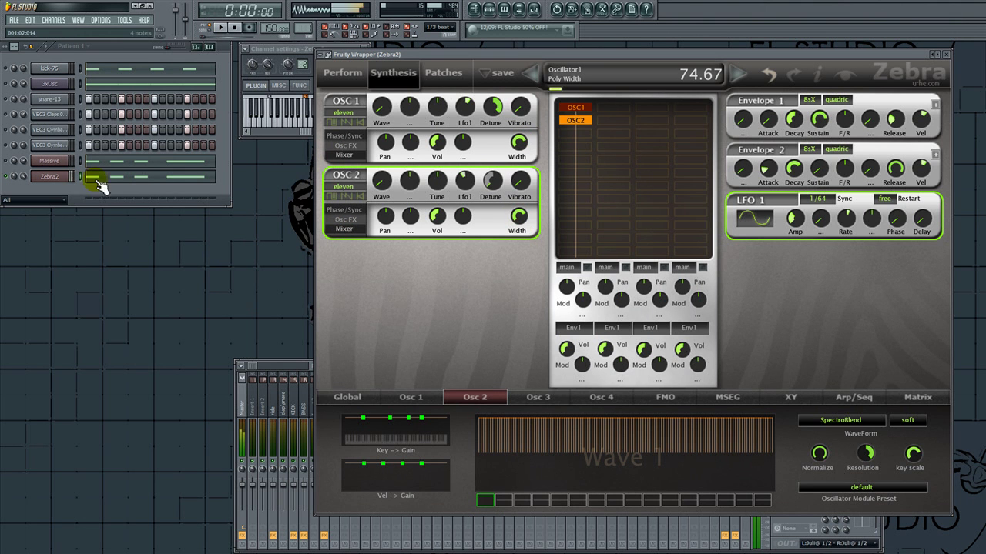
# Step: Route the Zebra2 channel to mixer track 9 and name the track SYNTH-02
pyautogui.click(290, 48)
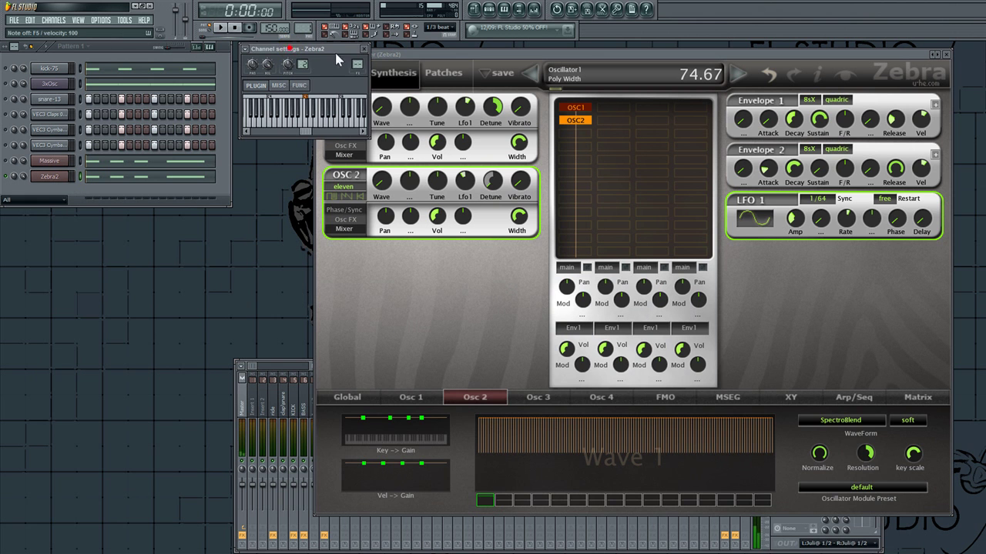
pyautogui.doubleClick(357, 63)
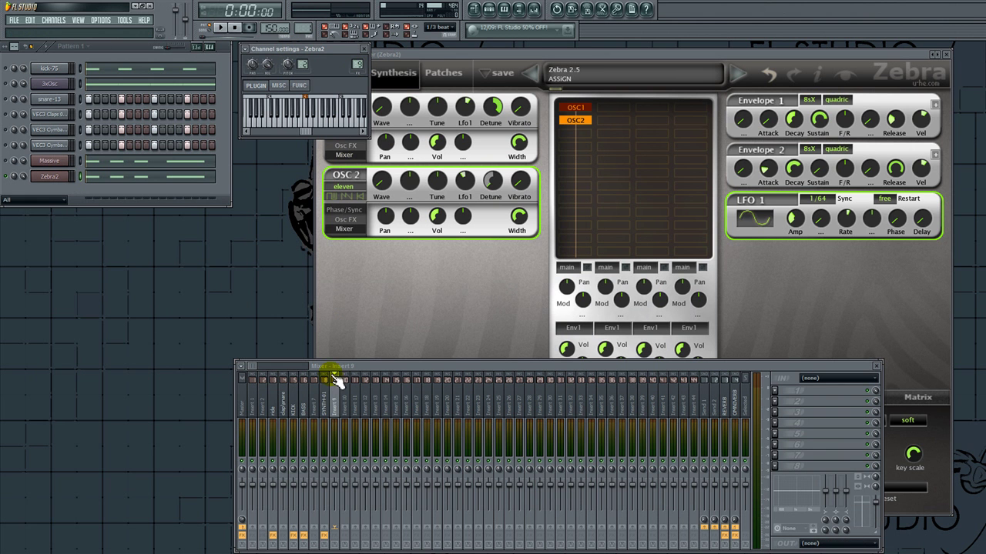
pyautogui.rightClick(334, 377)
pyautogui.click(390, 452)
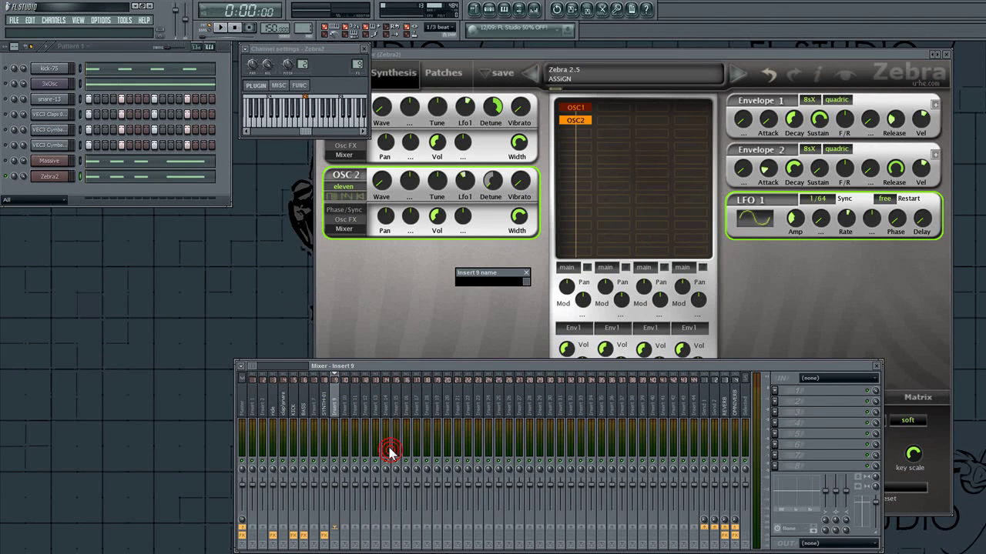
pyautogui.write('SYNTH-02')
pyautogui.press('Return')
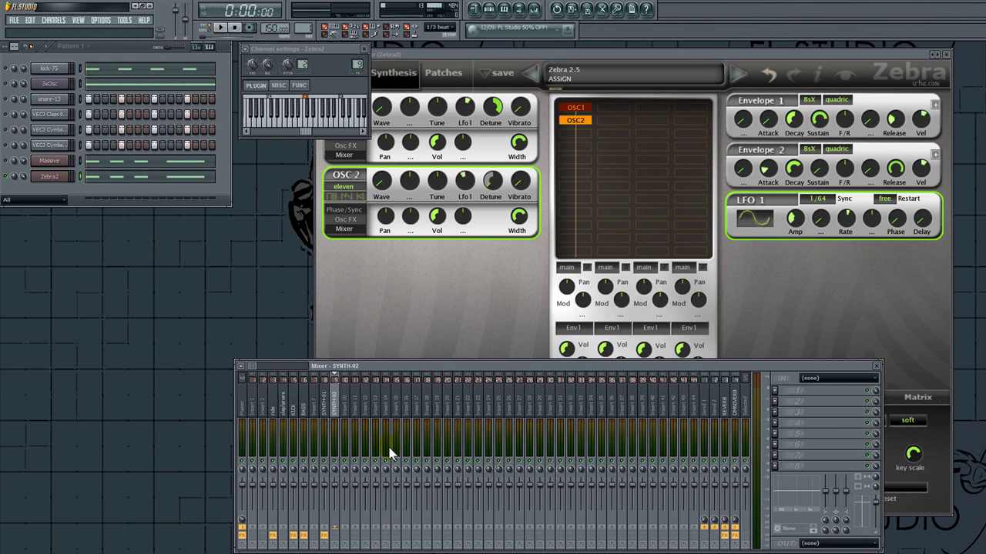
# Step: Load iZotope Ozone 4 into effect slot 5 of the SYNTH-02 track and activate its Loudness Maximizer
pyautogui.press('w')
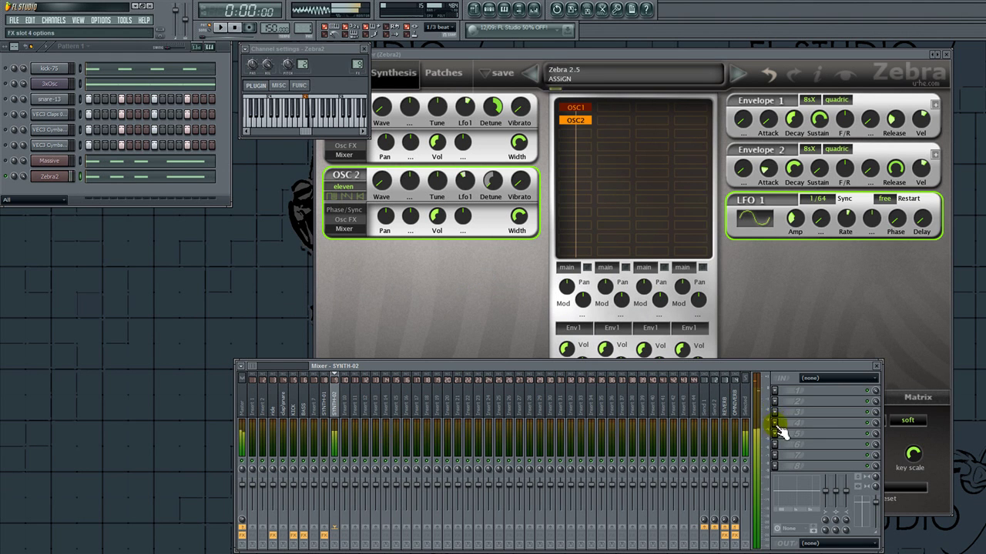
pyautogui.click(773, 424)
pyautogui.click(886, 425)
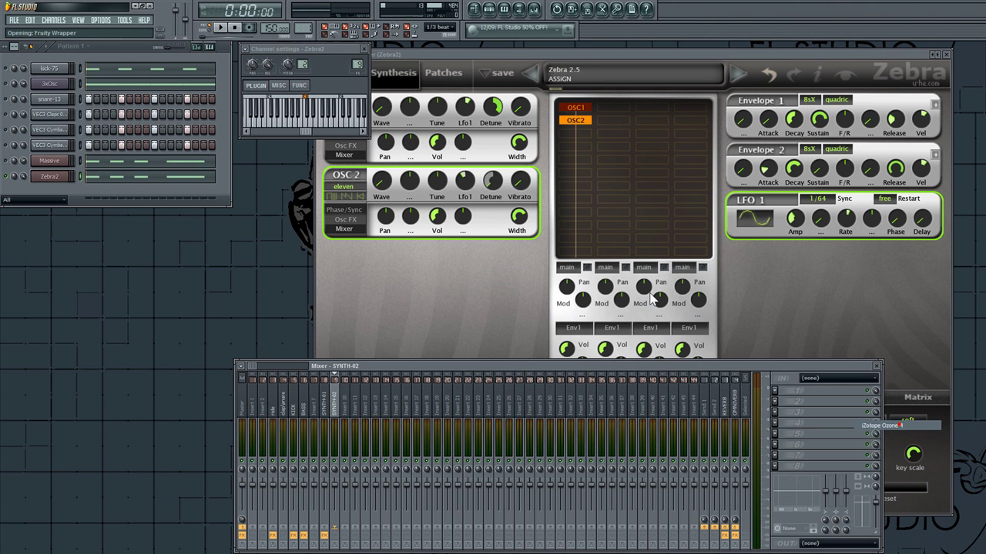
pyautogui.click(391, 451)
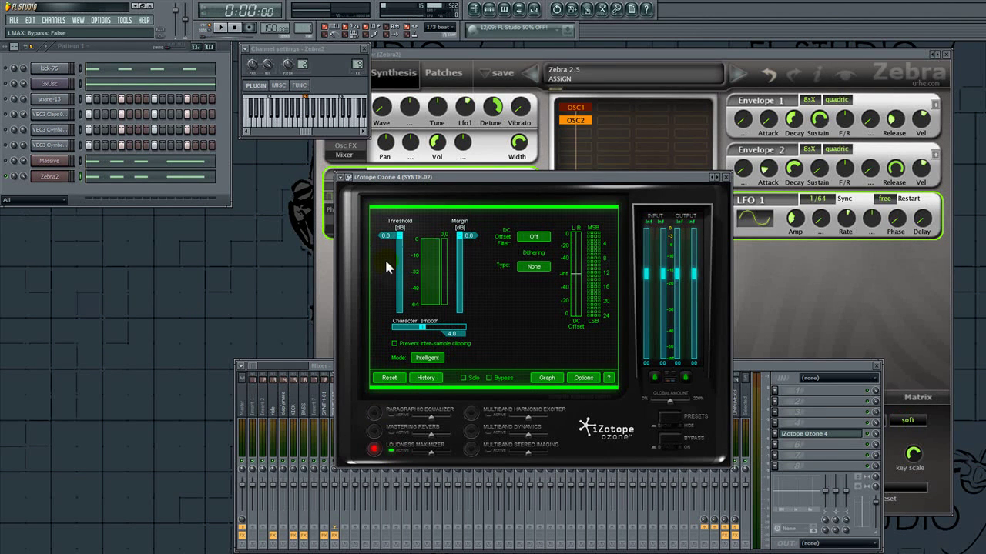
# Step: Set the Loudness Maximizer's threshold to -9.3 dB and character to 1.1, and lower Ozone's input and output levels during playback
pyautogui.moveTo(399, 239); pyautogui.dragTo(399, 278)
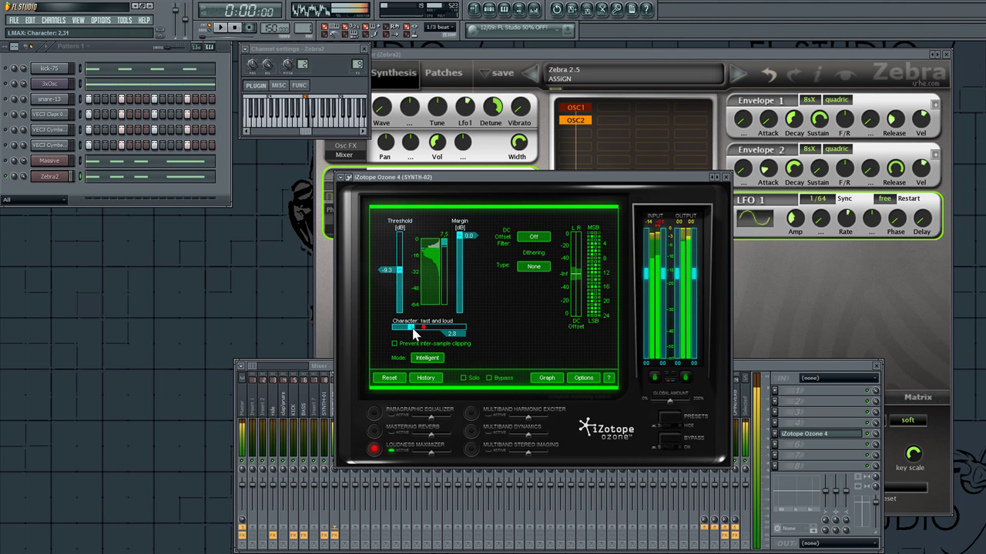
pyautogui.press('space')
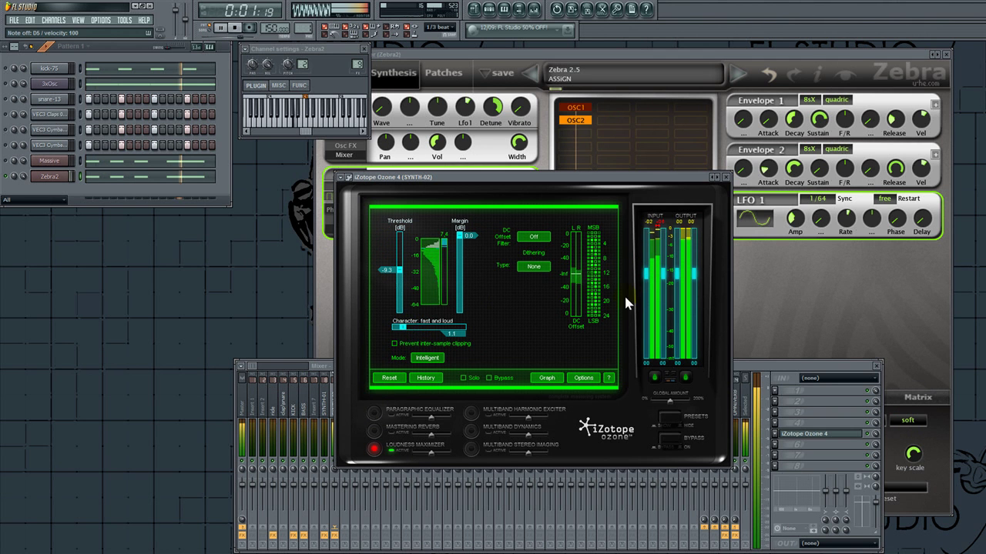
pyautogui.moveTo(645, 277); pyautogui.dragTo(647, 301)
pyautogui.moveTo(685, 273); pyautogui.dragTo(677, 297)
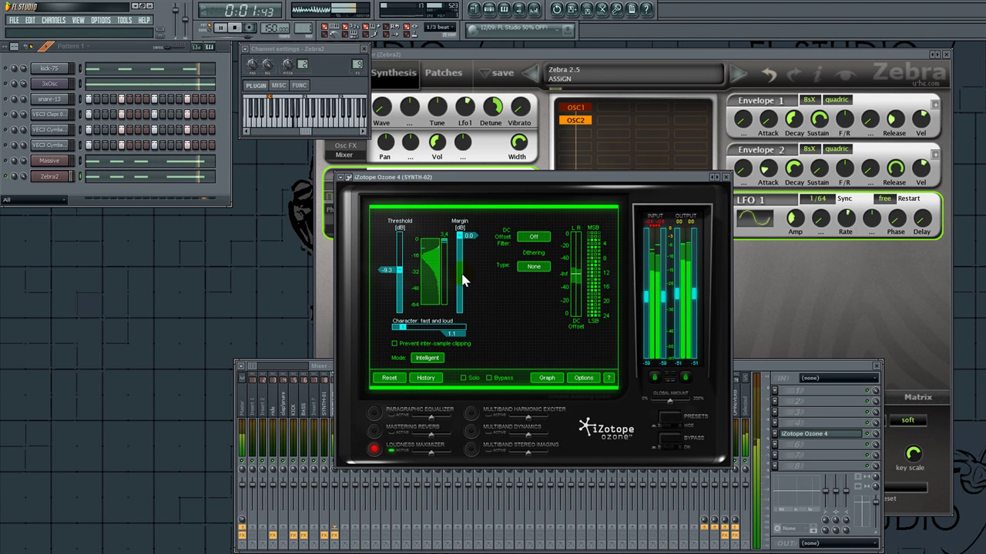
# Step: Activate Multiband Stereo Imaging and set band 4 widening to 0.8 with a 20.4 ms delay and band 3 widening to 0.3
pyautogui.click(471, 448)
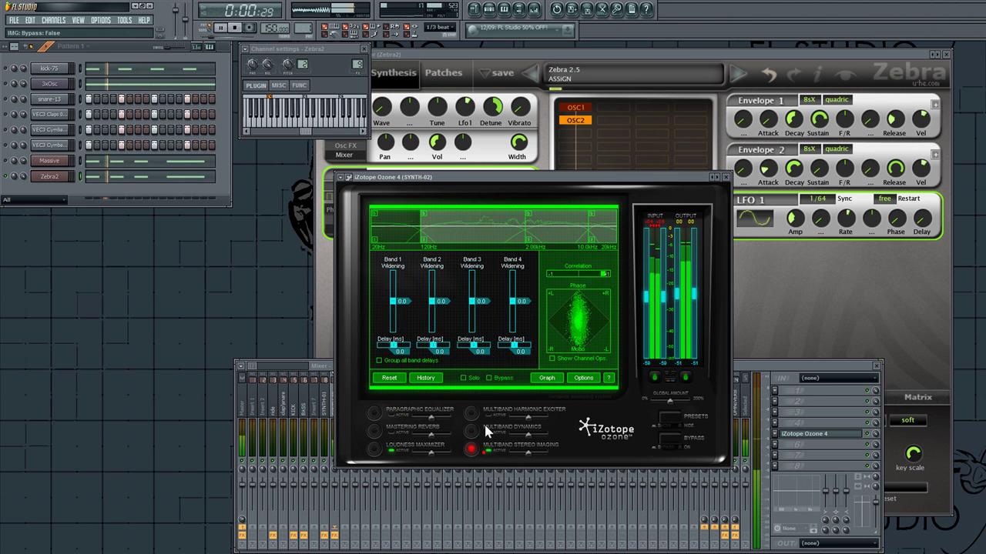
pyautogui.moveTo(512, 300); pyautogui.dragTo(519, 282)
pyautogui.moveTo(521, 346); pyautogui.dragTo(522, 349)
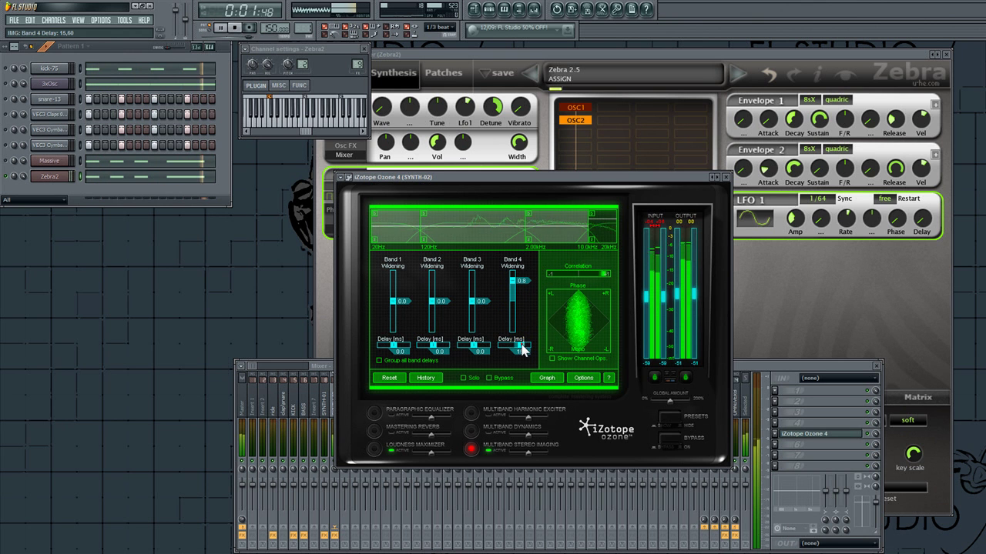
pyautogui.moveTo(474, 303); pyautogui.dragTo(474, 289)
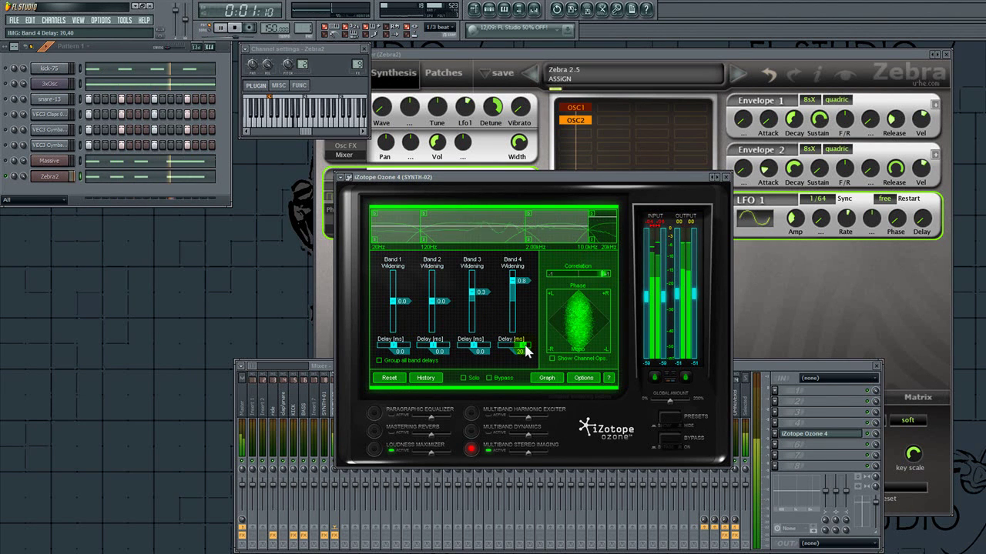
# Step: Shape Ozone's Paragraphic Equalizer by cutting the lowest band, slightly dipping the low-mid band and boosting an upper band, and close the plugin window
pyautogui.click(374, 414)
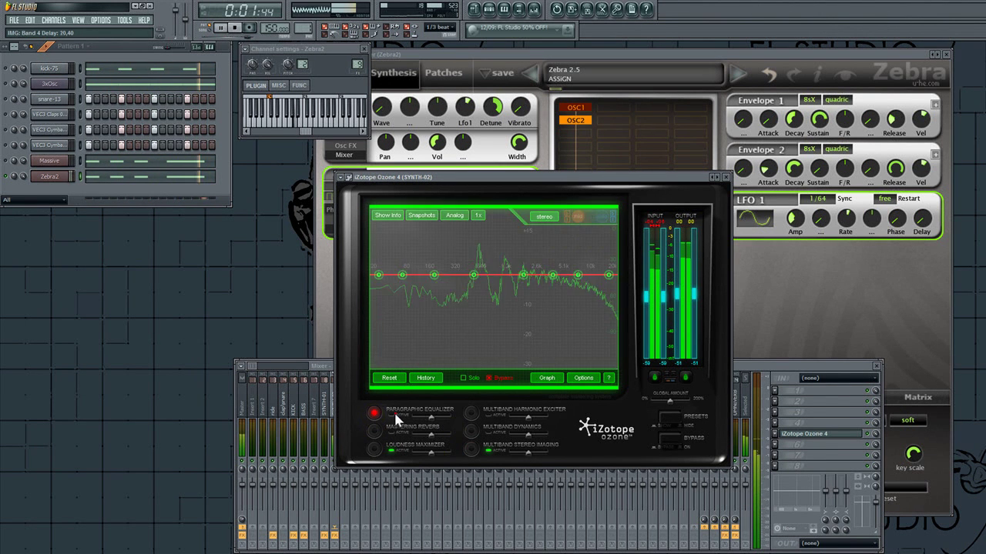
pyautogui.moveTo(378, 276); pyautogui.dragTo(387, 283)
pyautogui.moveTo(474, 275); pyautogui.dragTo(475, 281)
pyautogui.moveTo(577, 275); pyautogui.dragTo(552, 259)
pyautogui.click(516, 325)
pyautogui.click(829, 435)
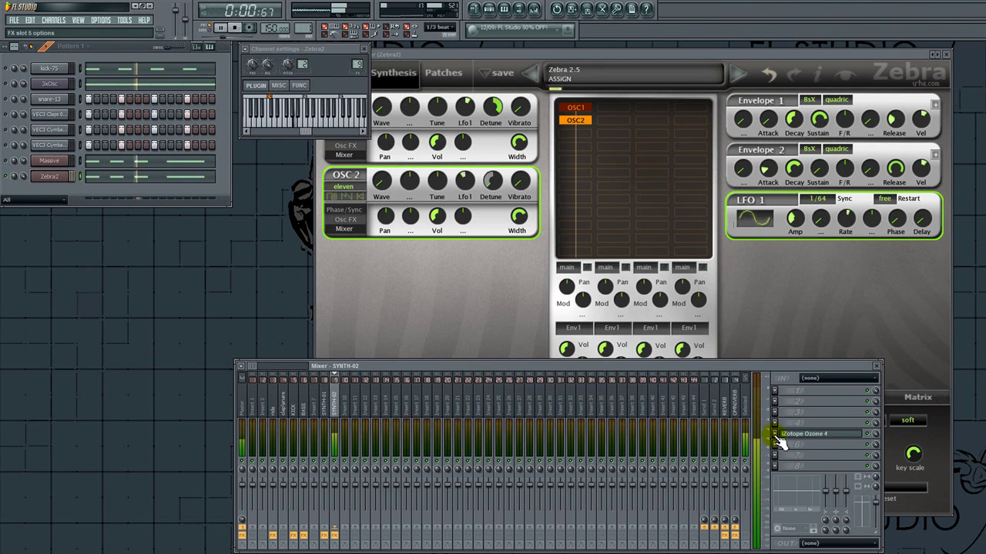
# Step: Move iZotope Ozone 4 up one slot on the SYNTH-02 track and load Effectrix into slot 6
pyautogui.click(775, 433)
pyautogui.click(793, 509)
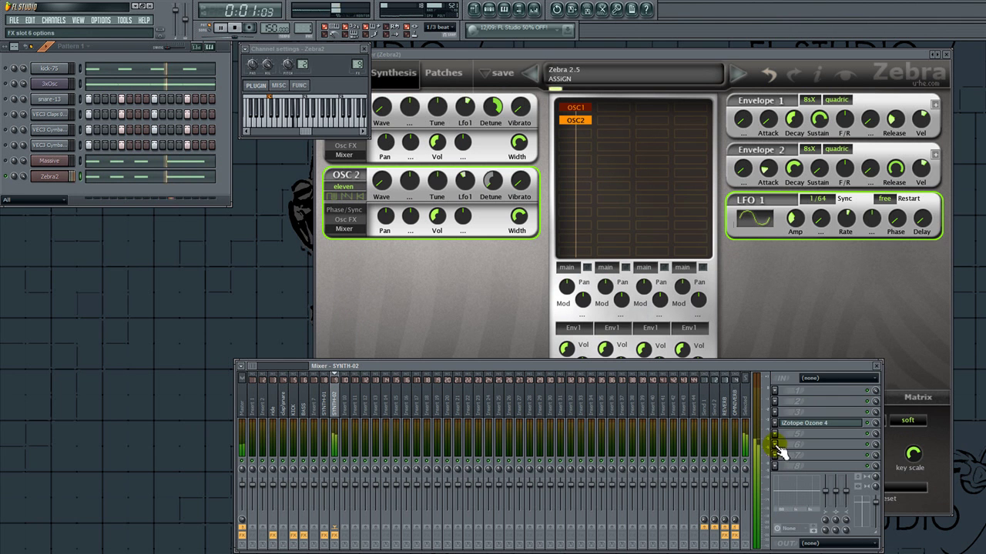
pyautogui.click(776, 444)
pyautogui.moveTo(801, 365)
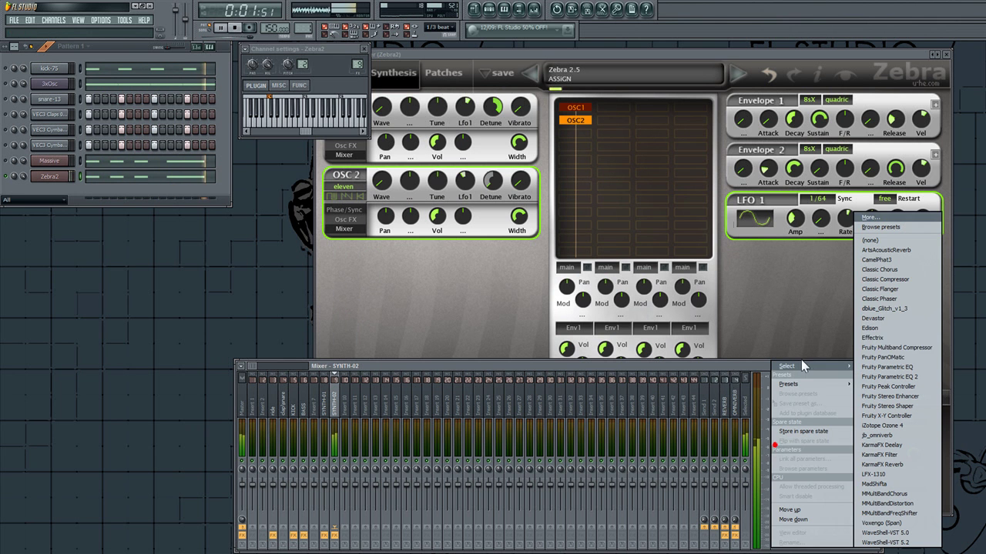
pyautogui.click(899, 338)
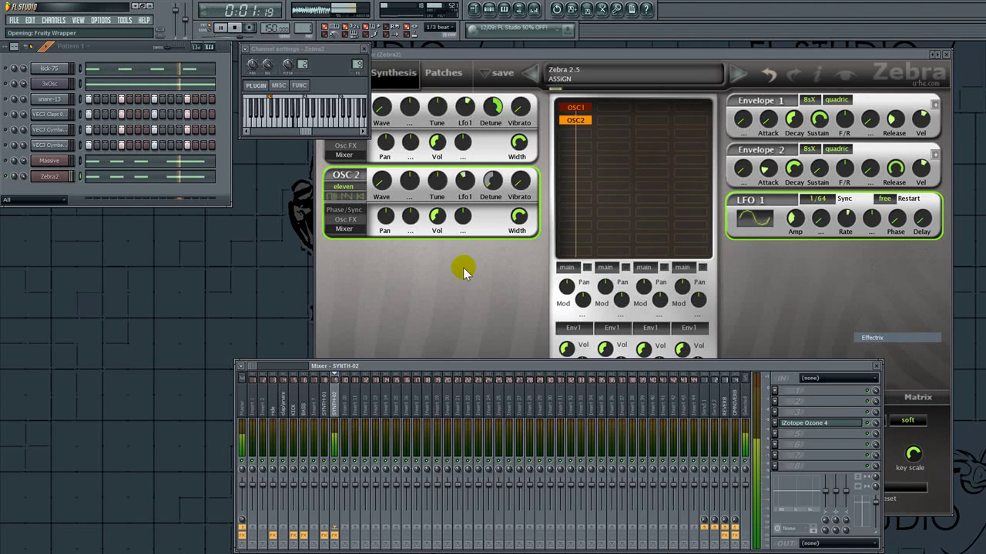
# Step: Load the Y-03 preset into Effectrix on the SYNTH-02 track
pyautogui.click(808, 98)
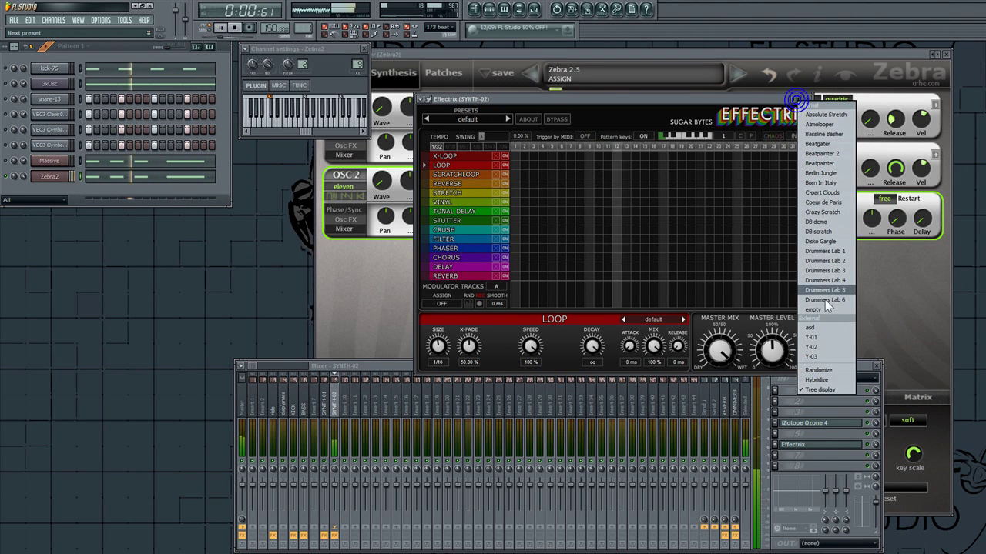
pyautogui.click(826, 358)
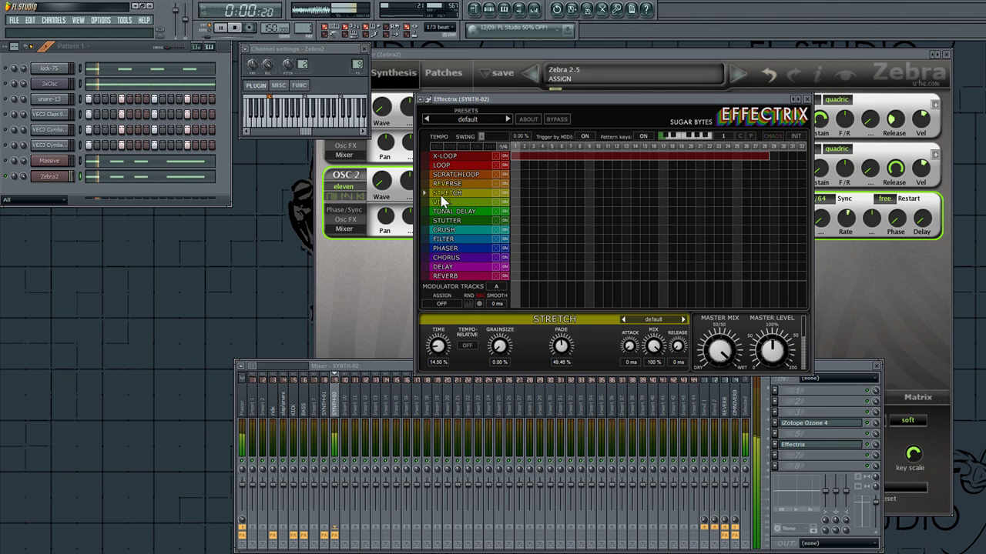
# Step: Add a MIDI Out channel and match its port to Effectrix's MIDI input port so its keys trigger the effect patterns
pyautogui.click(54, 20)
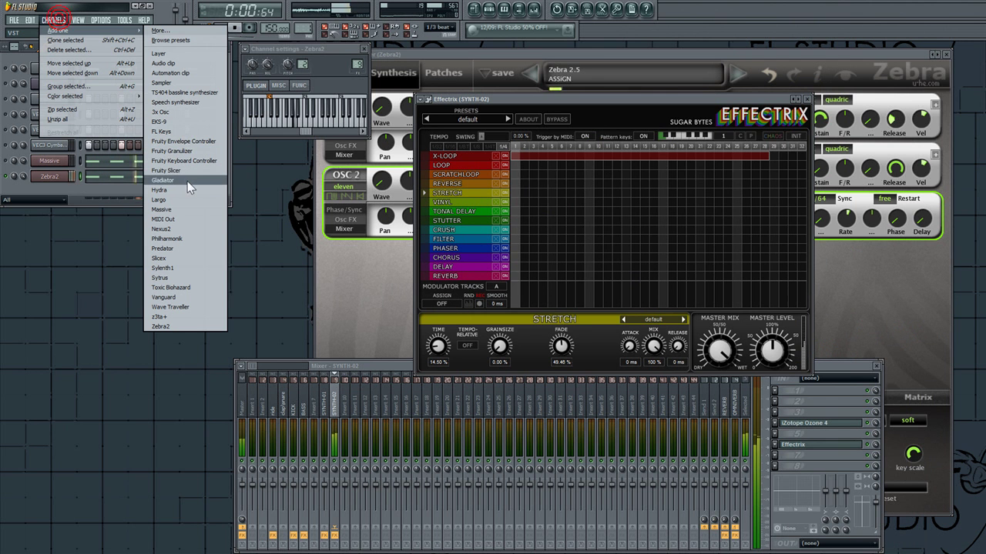
pyautogui.click(184, 219)
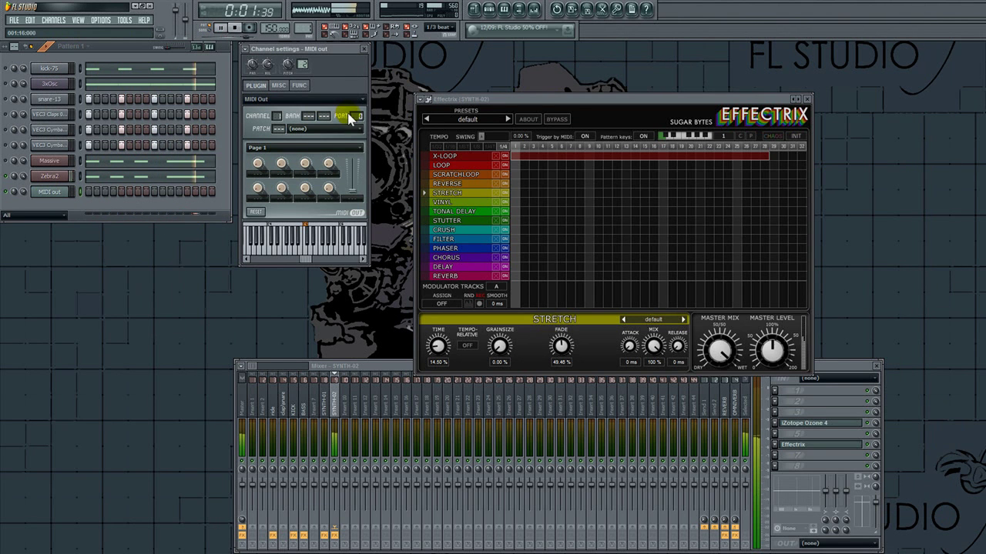
pyautogui.click(427, 100)
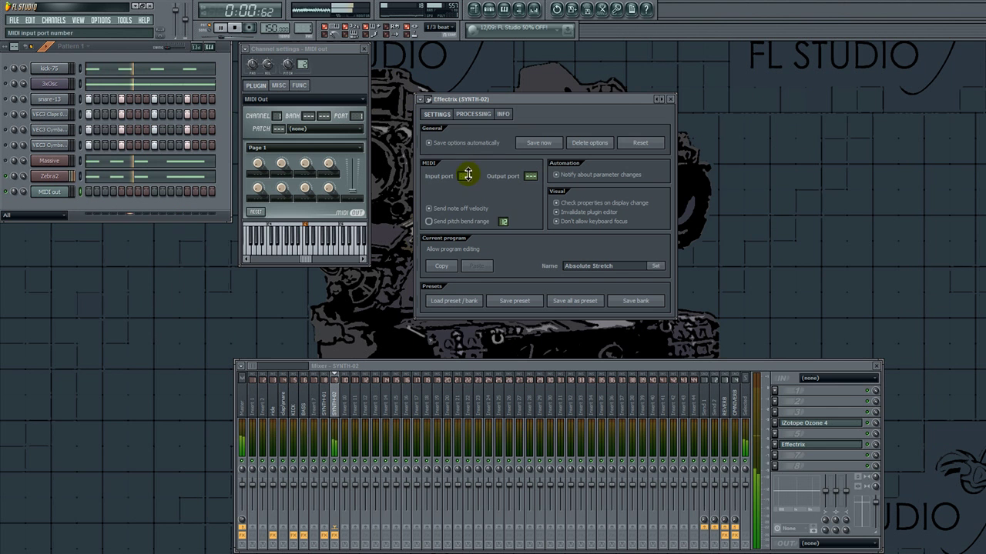
pyautogui.click(430, 101)
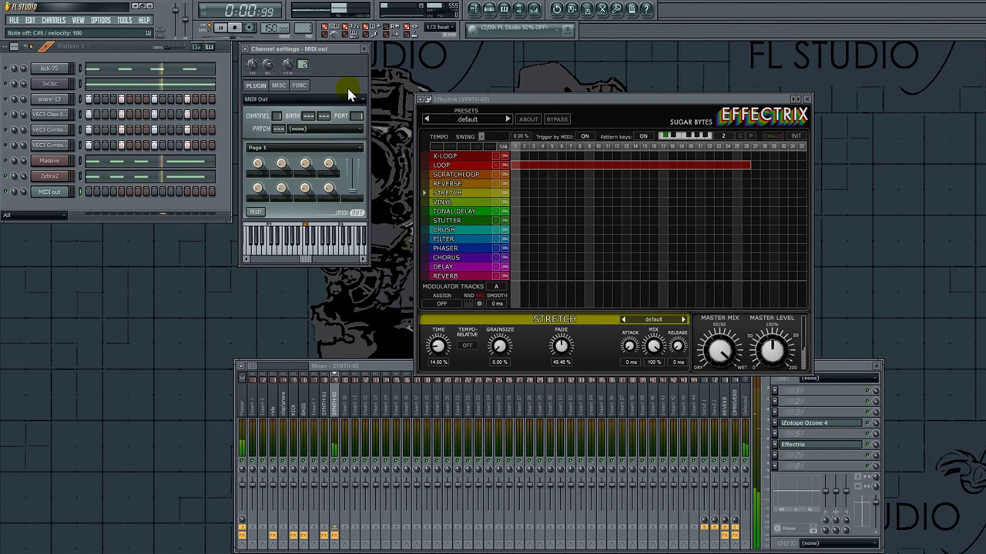
# Step: Set Effectrix's Loop size to 1/64 and its Stretch time to 32.00 %
pyautogui.click(462, 165)
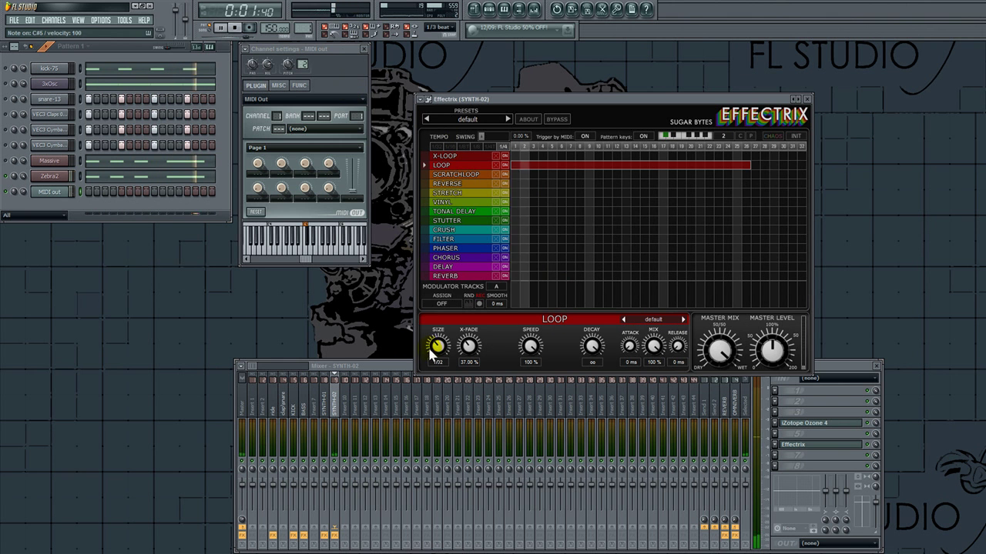
pyautogui.moveTo(438, 346); pyautogui.dragTo(445, 365)
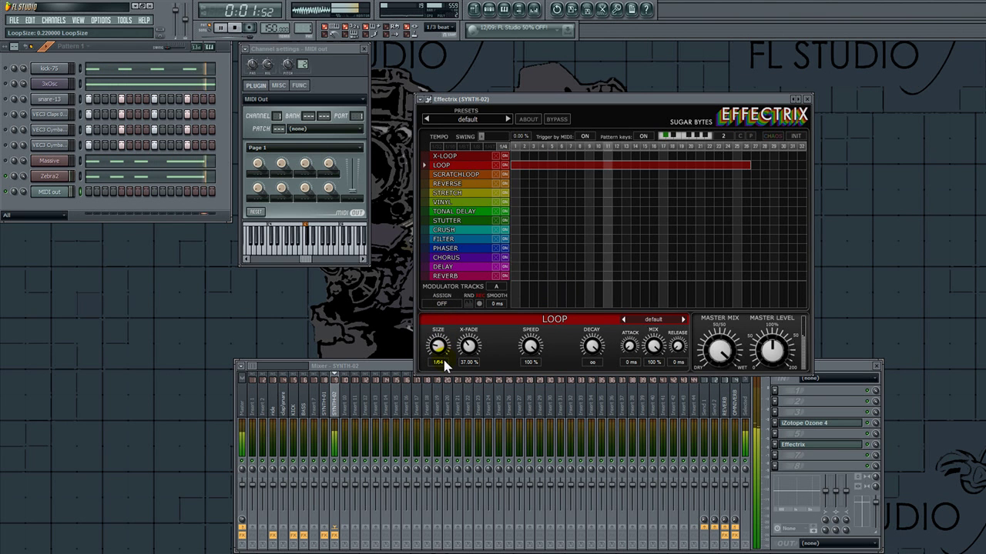
pyautogui.click(450, 194)
pyautogui.moveTo(441, 347)
pyautogui.mouseDown()
pyautogui.moveTo(444, 367)
pyautogui.moveTo(440, 325)
pyautogui.moveTo(444, 366)
pyautogui.moveTo(440, 343)
pyautogui.mouseUp()
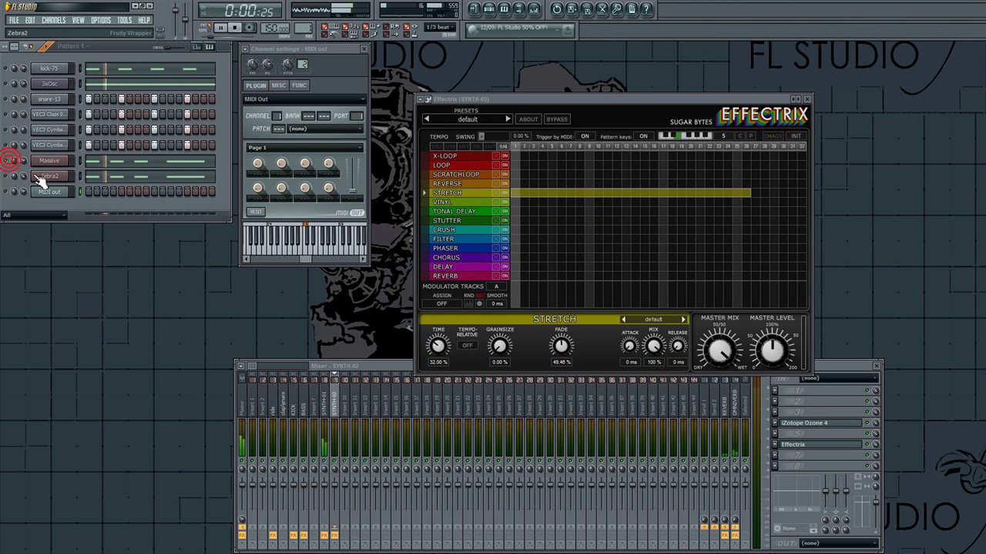
# Step: Play Massive and Zebra2 together and set the SYNTH-02 track's latency compensation to 25.28 ms
pyautogui.press('space')
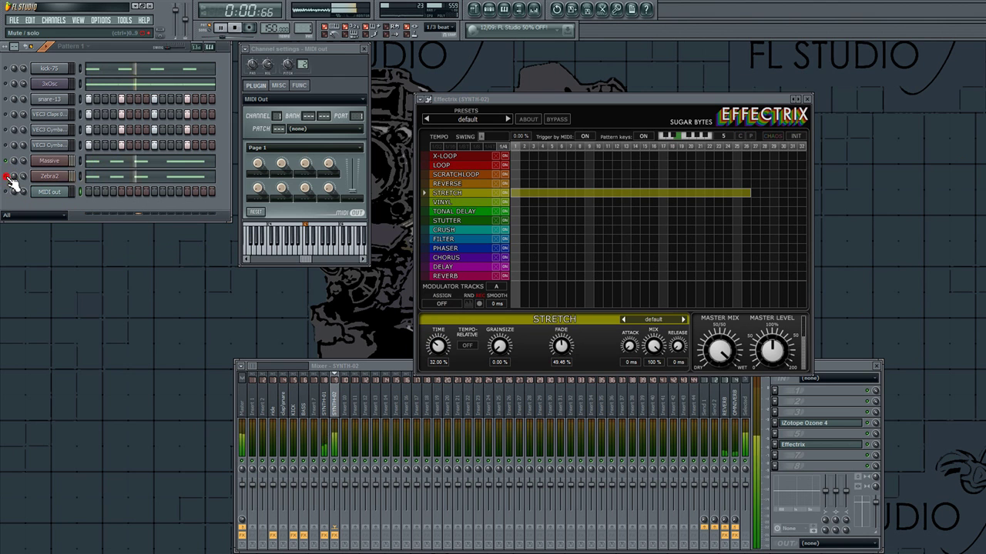
pyautogui.press('space')
pyautogui.rightClick(781, 528)
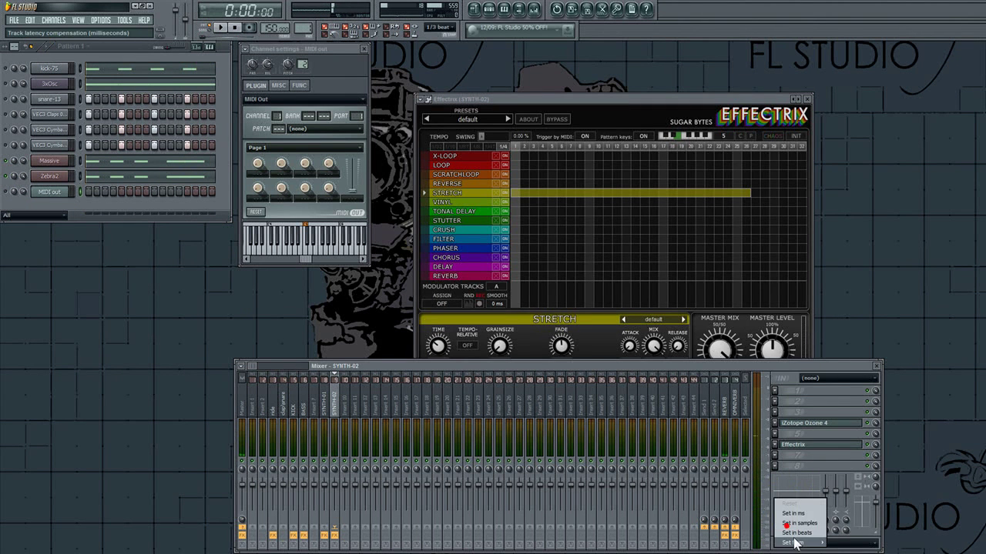
pyautogui.moveTo(804, 542)
pyautogui.click(853, 491)
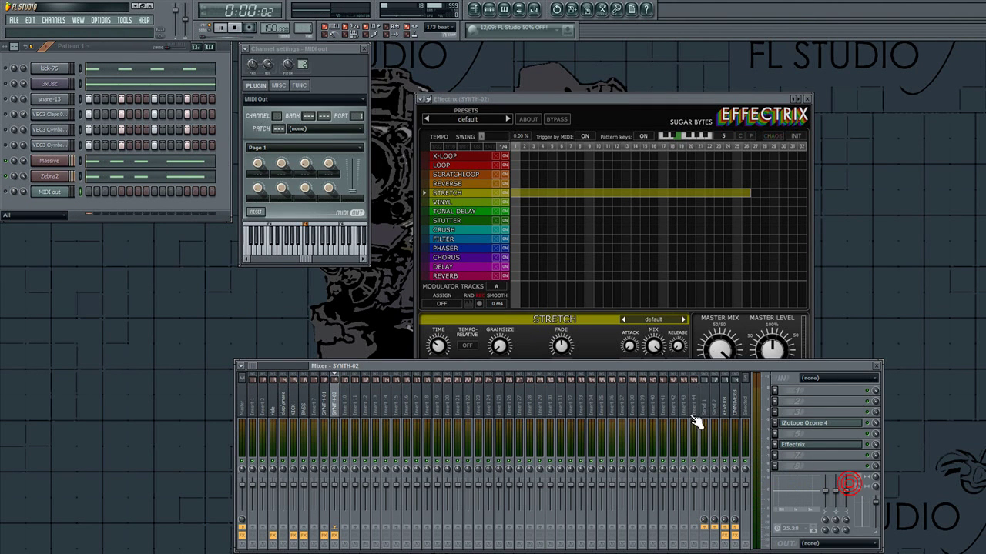
pyautogui.press('space')
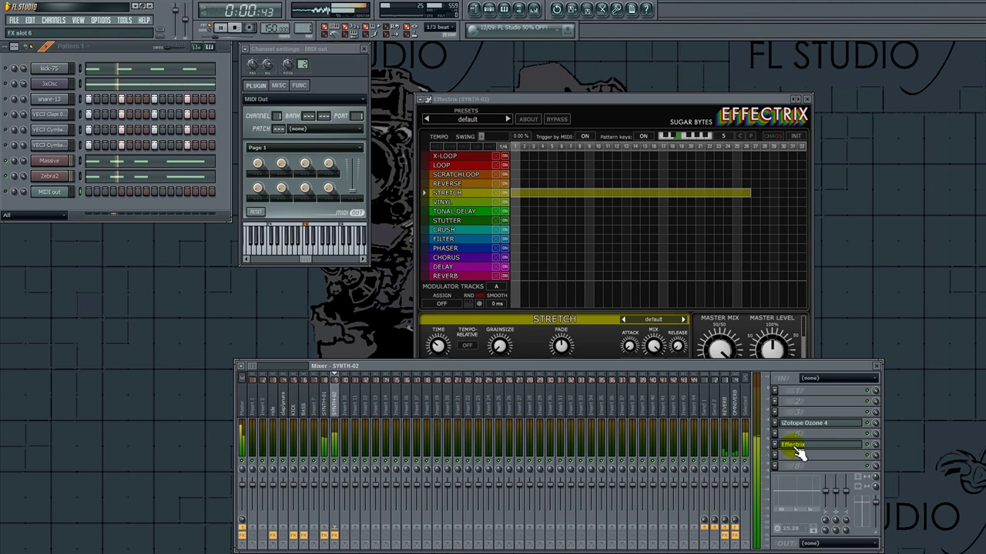
# Step: Lower Ozone's output gain on SYNTH-02 to -9.3 dB and adjust the track's reverb send to 29%
pyautogui.click(812, 423)
pyautogui.moveTo(697, 291); pyautogui.dragTo(697, 317)
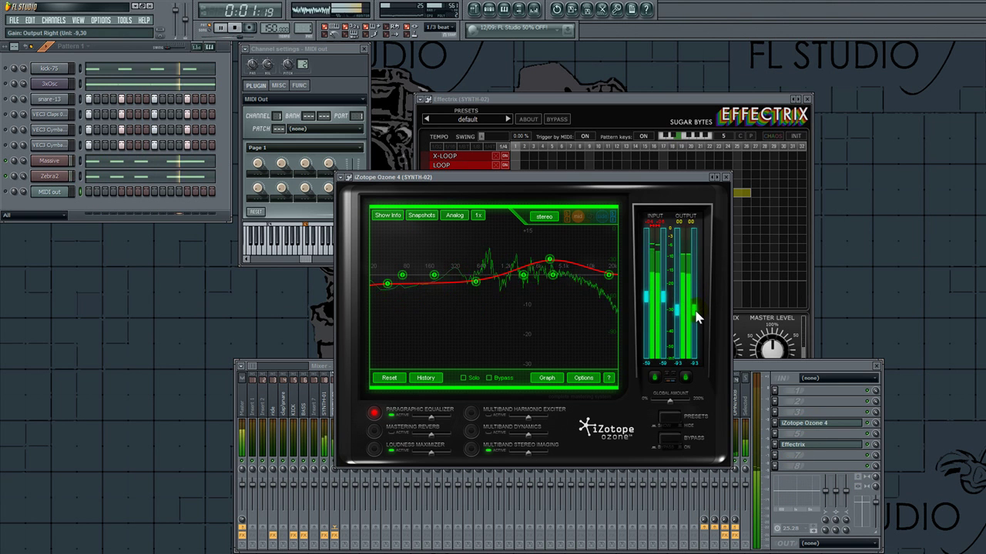
pyautogui.click(809, 423)
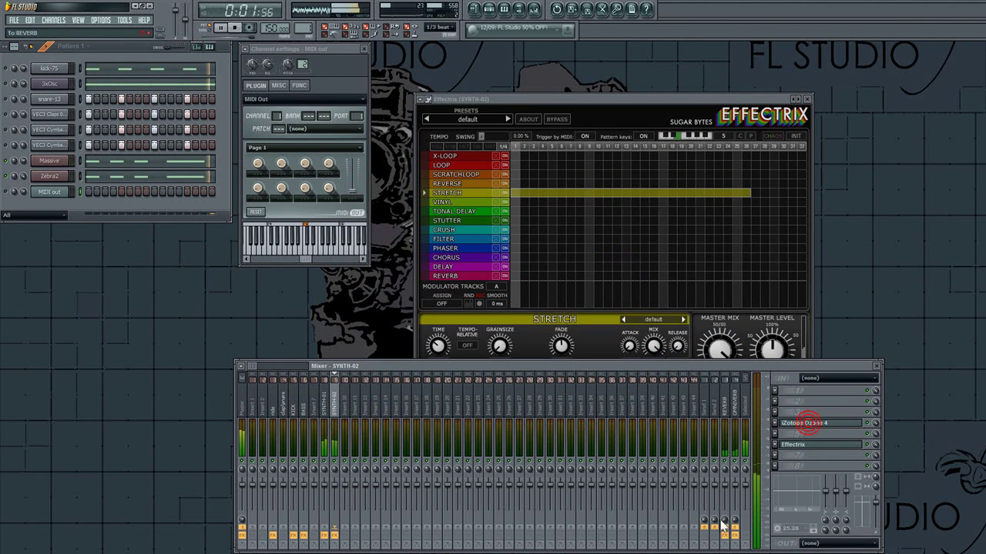
pyautogui.moveTo(721, 522); pyautogui.dragTo(722, 519)
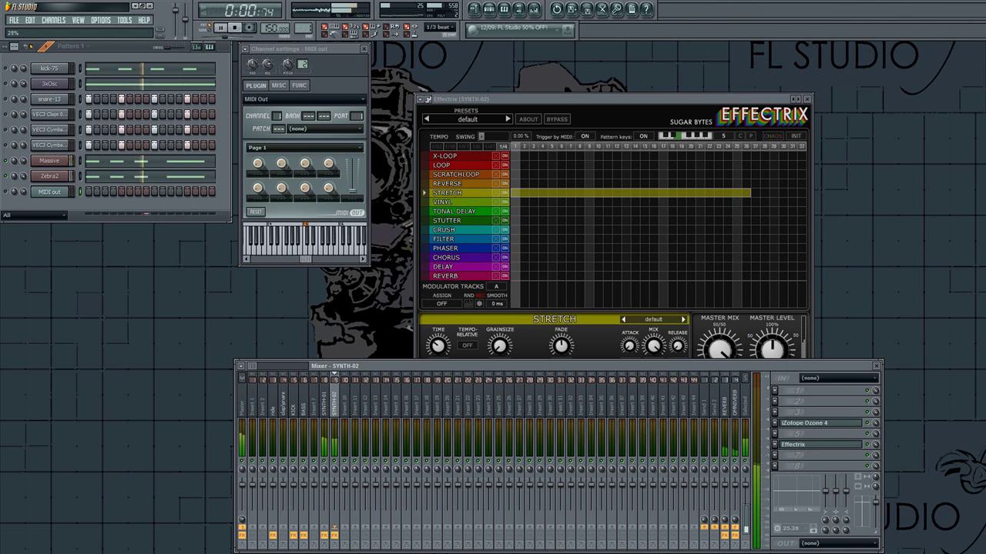
# Step: Isolate Zebra2 and load KarmaFX Deelay into slot 3 of SYNTH-02 with Feedback at 17 and Wet at 20
pyautogui.click(8, 175)
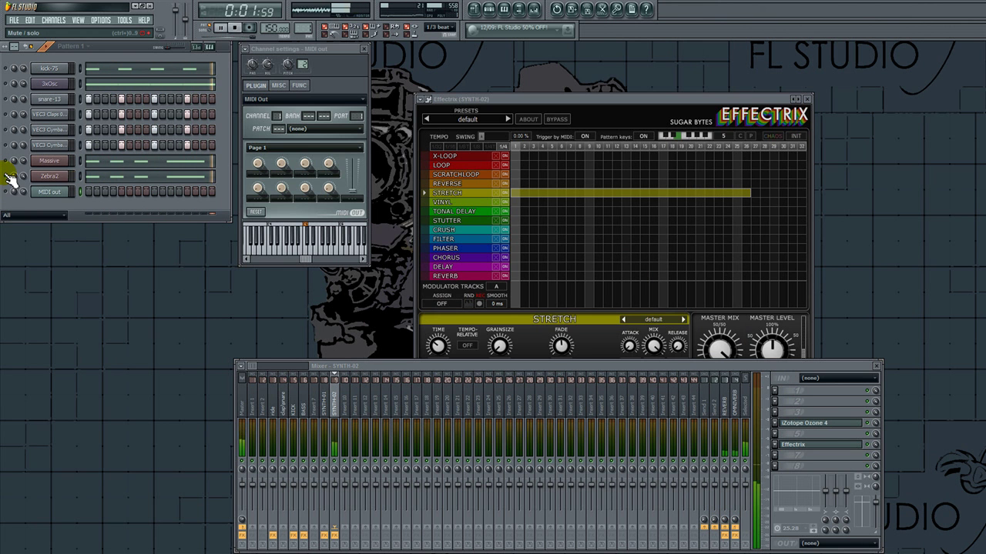
pyautogui.click(776, 416)
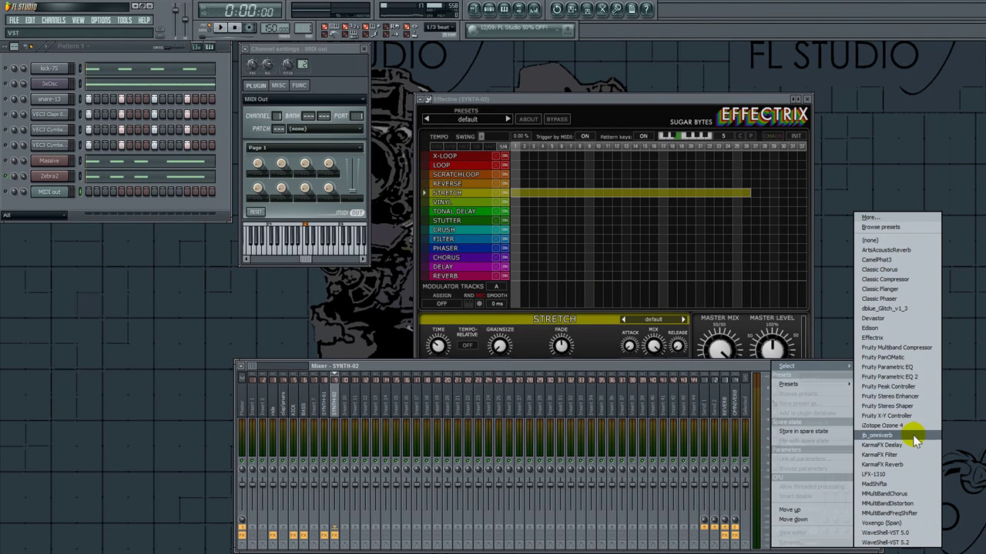
pyautogui.click(882, 445)
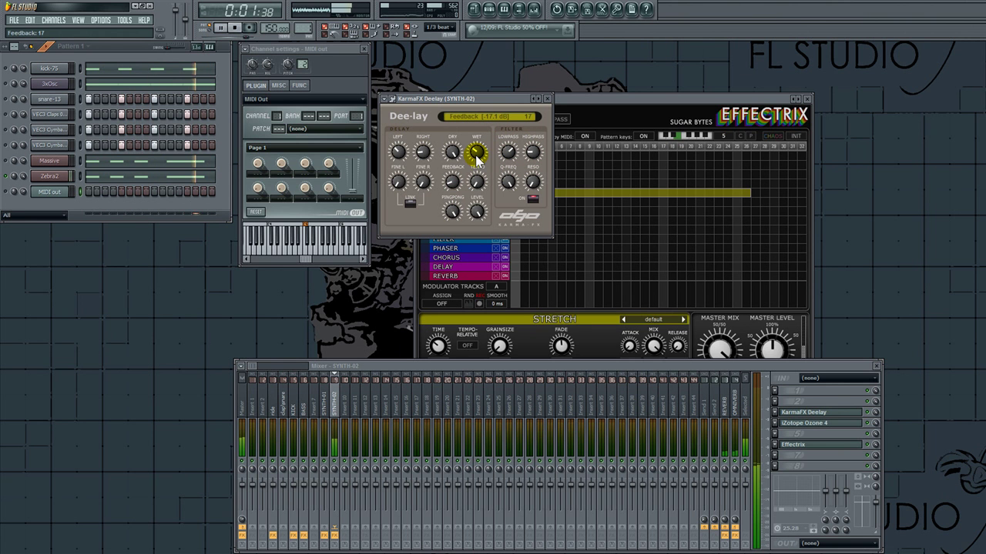
pyautogui.moveTo(476, 148); pyautogui.dragTo(481, 170)
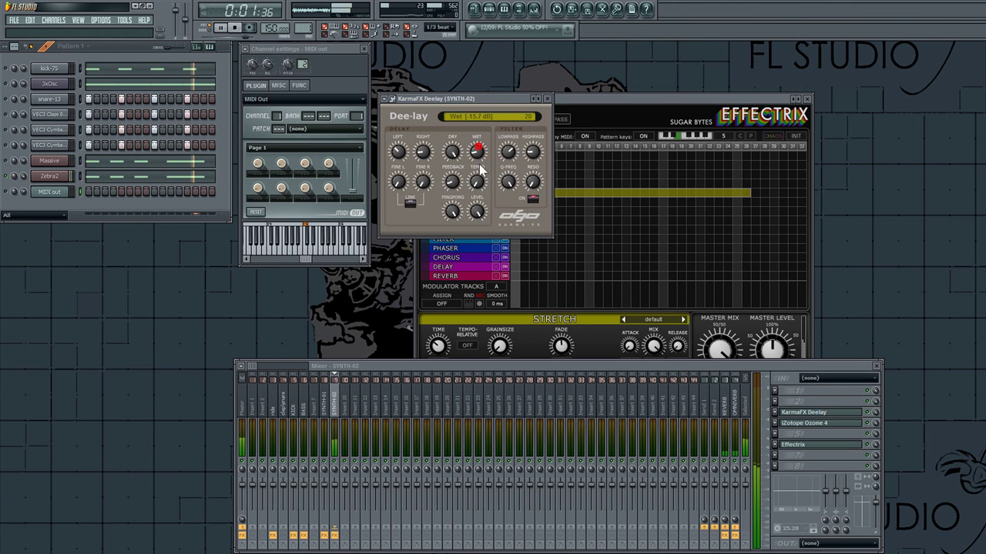
pyautogui.click(839, 414)
# Step: Fine-tune Ozone's input level on SYNTH-02, stop playback, and close the Ozone and Effectrix windows
pyautogui.click(833, 423)
pyautogui.moveTo(664, 287)
pyautogui.mouseDown()
pyautogui.moveTo(664, 275)
pyautogui.moveTo(665, 287)
pyautogui.mouseUp()
pyautogui.click(834, 424)
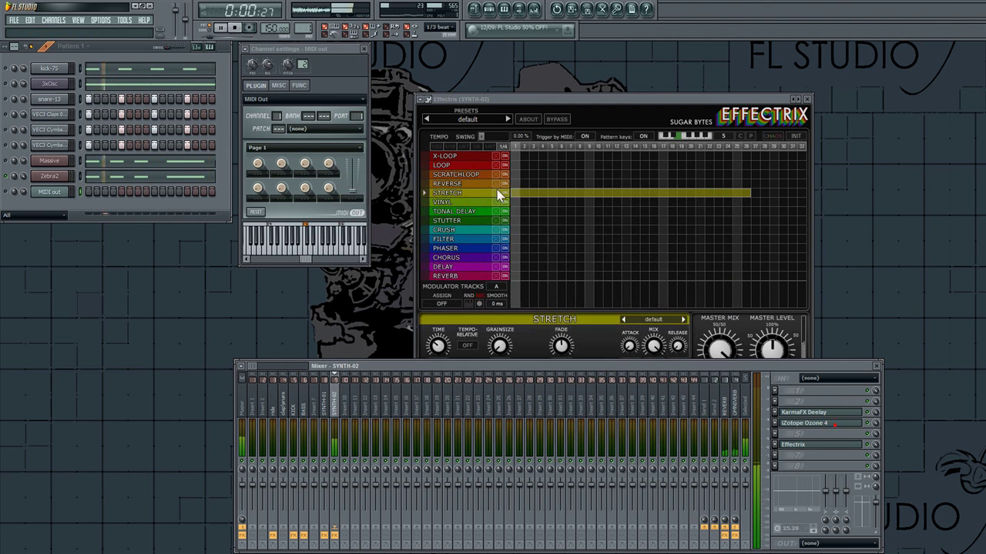
pyautogui.press('space')
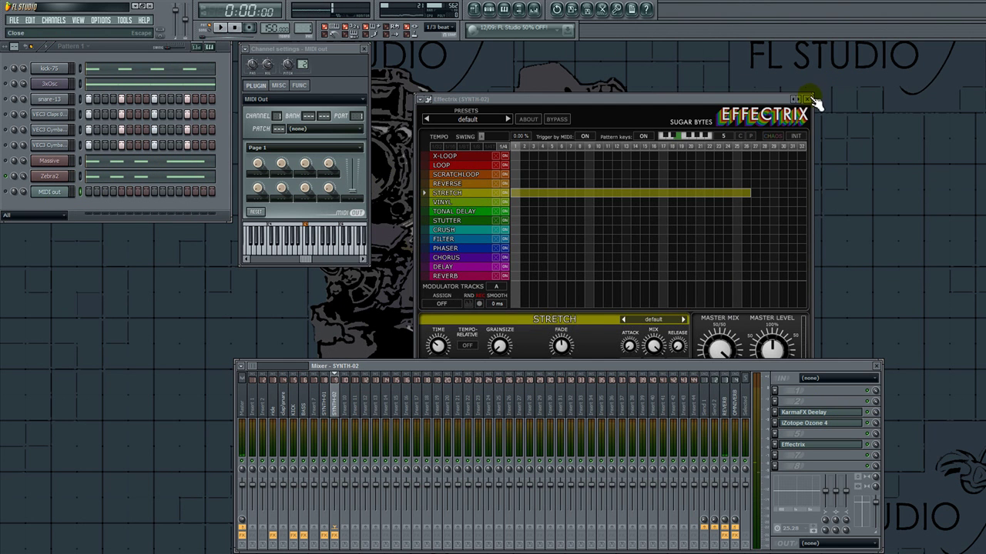
pyautogui.click(809, 98)
# Step: Restart playback with the drum, bass and synth channels unmuted, and close the MIDI Out channel settings
pyautogui.press('space')
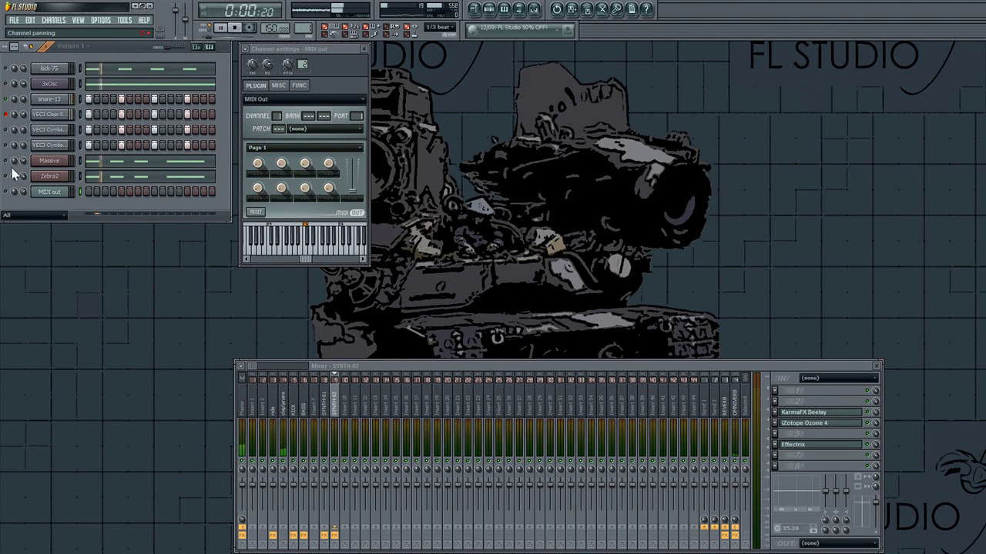
pyautogui.click(9, 174)
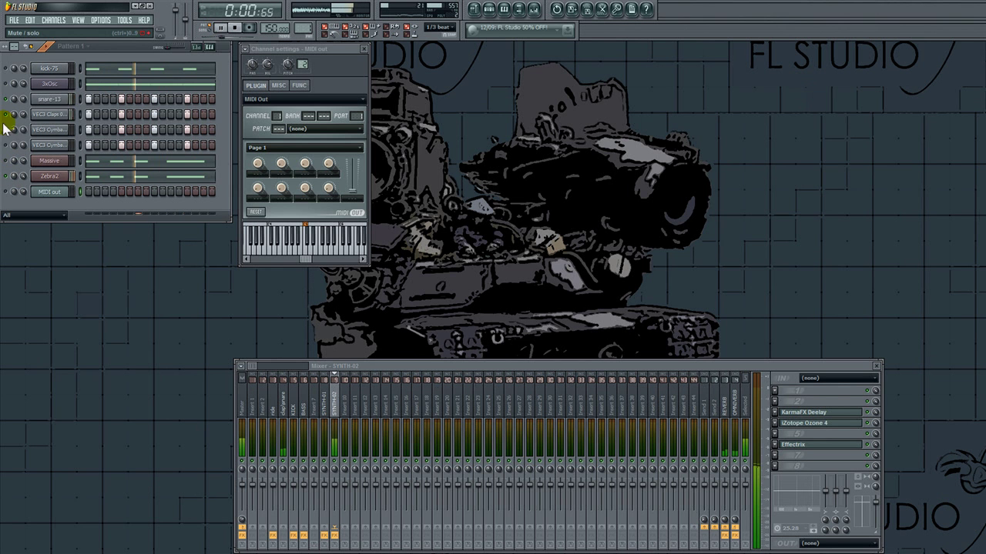
pyautogui.click(7, 84)
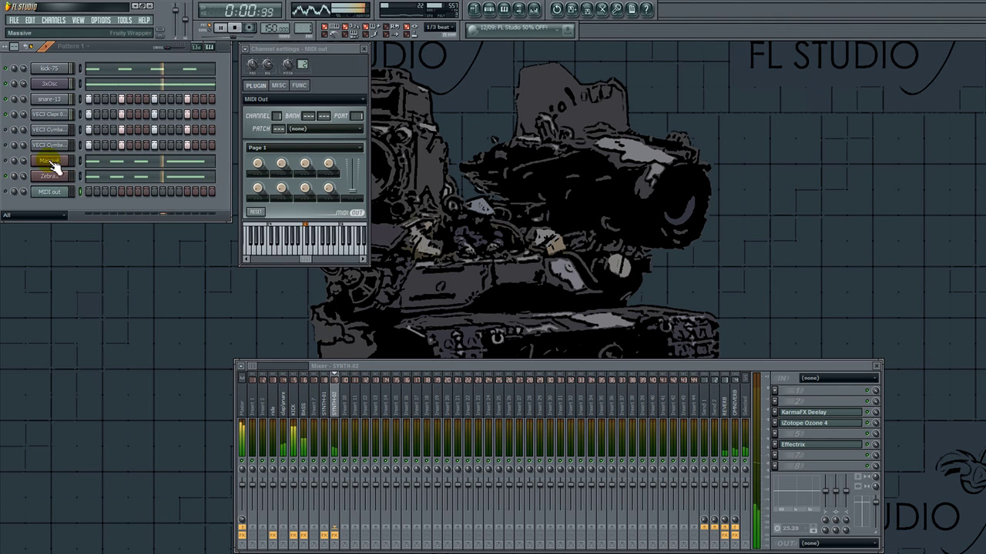
pyautogui.click(49, 191)
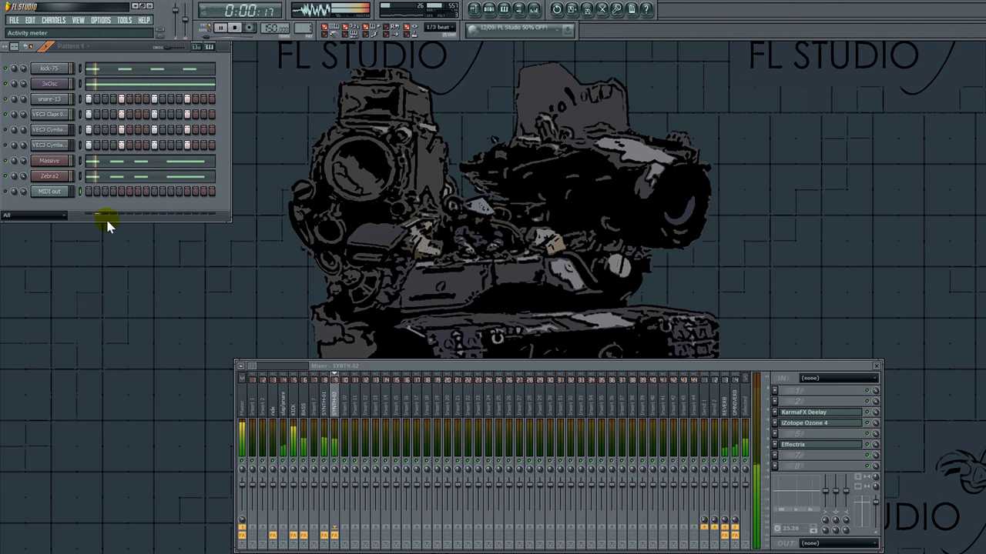
# Step: Fine-tune Ozone's output level on the SYNTH-01 track, close the plugin and reselect the SYNTH-02 track
pyautogui.click(325, 411)
pyautogui.click(803, 434)
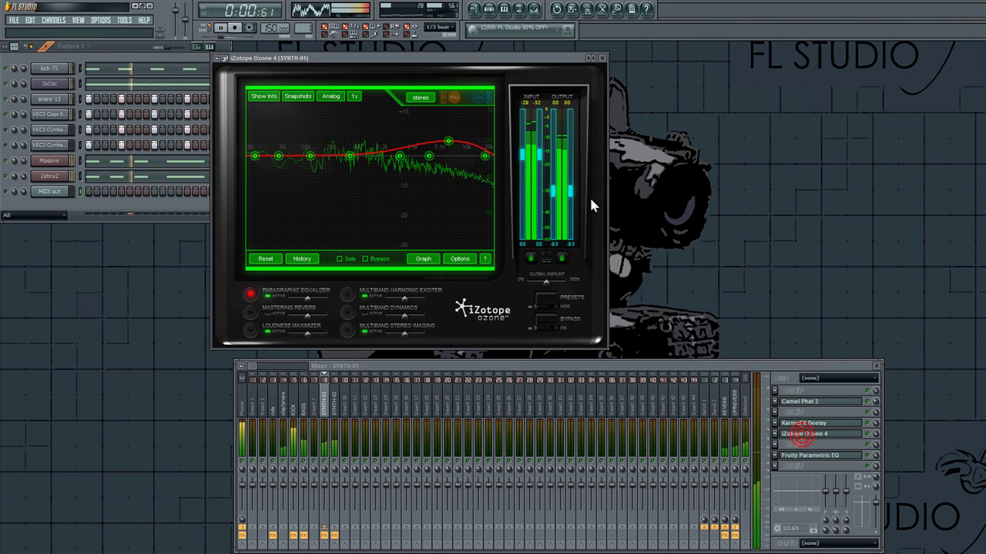
pyautogui.moveTo(571, 192); pyautogui.dragTo(570, 190)
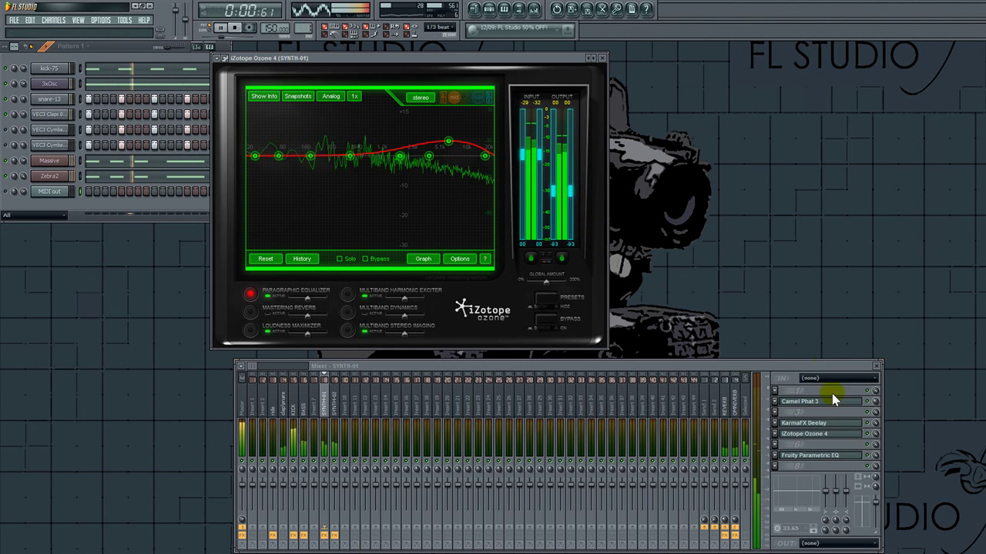
pyautogui.click(824, 434)
pyautogui.click(339, 410)
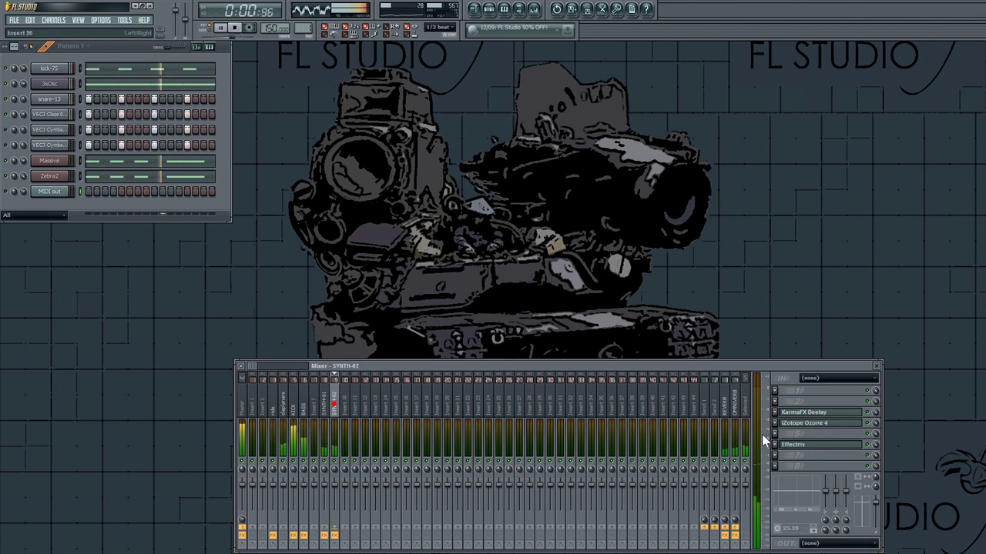
# Step: Examine the iZotope Ozone 4 equalizer curve and levels on the SYNTH-02 mixer track during playback
pyautogui.click(823, 424)
pyautogui.click(695, 308)
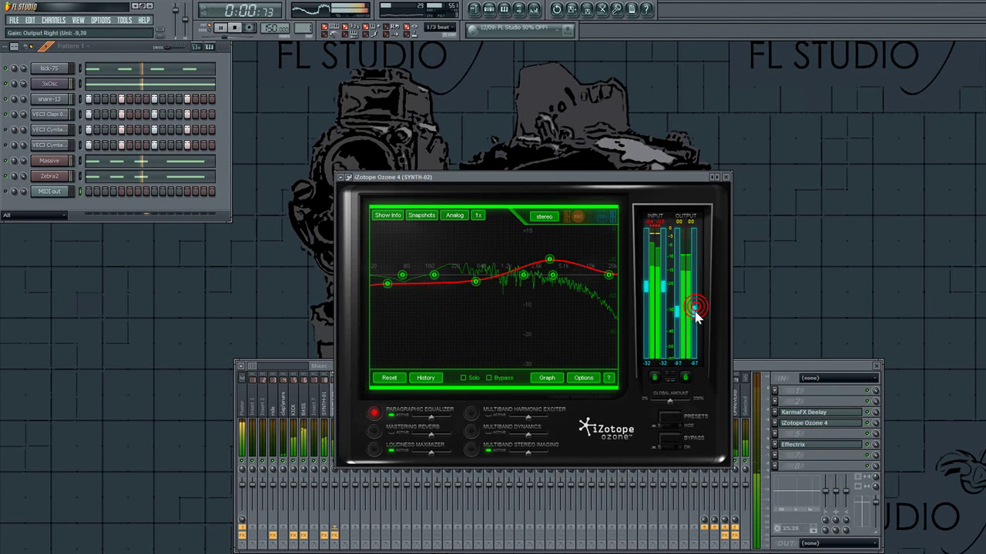
pyautogui.click(795, 423)
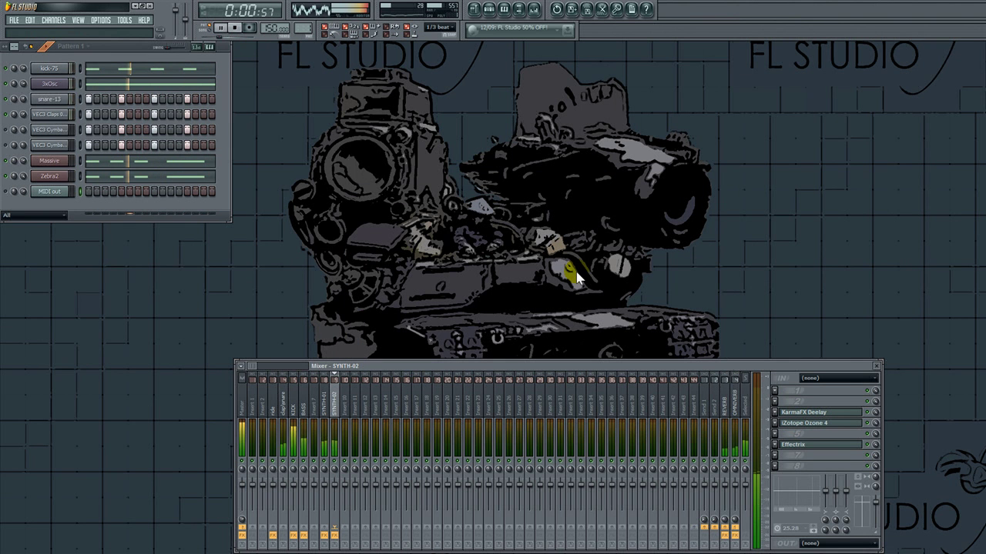
pyautogui.press('space')
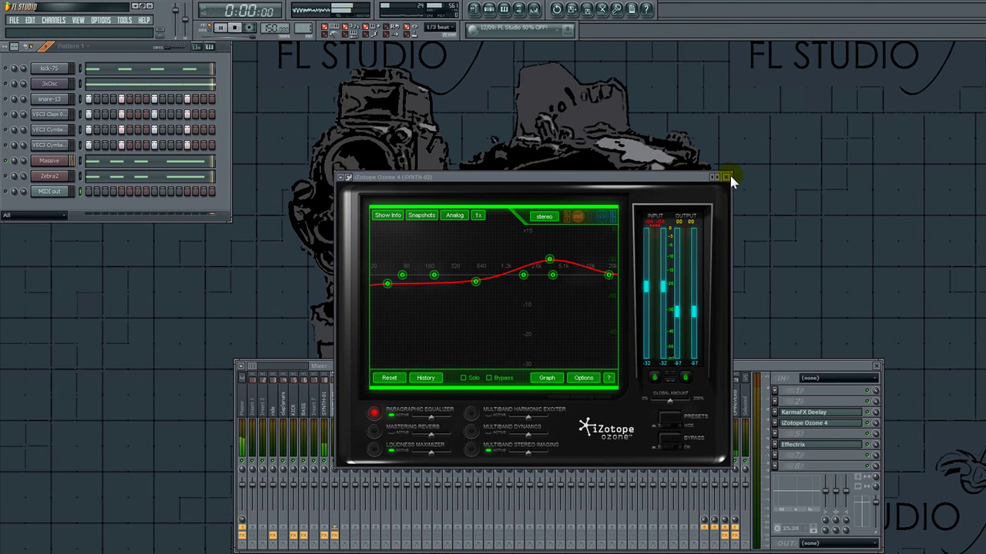
pyautogui.click(728, 178)
# Step: Set the MM Filter cutoff to 647 Hz in Camel Phat 3 on the SYNTH-01 mixer track
pyautogui.click(332, 415)
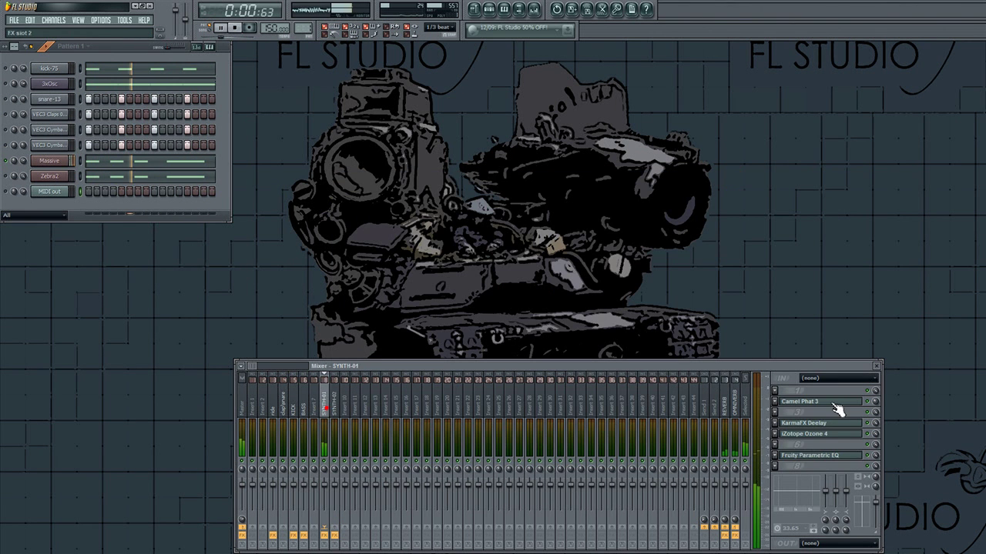
pyautogui.click(816, 401)
pyautogui.moveTo(257, 331)
pyautogui.mouseDown()
pyautogui.moveTo(257, 341)
pyautogui.moveTo(256, 319)
pyautogui.moveTo(256, 330)
pyautogui.mouseUp()
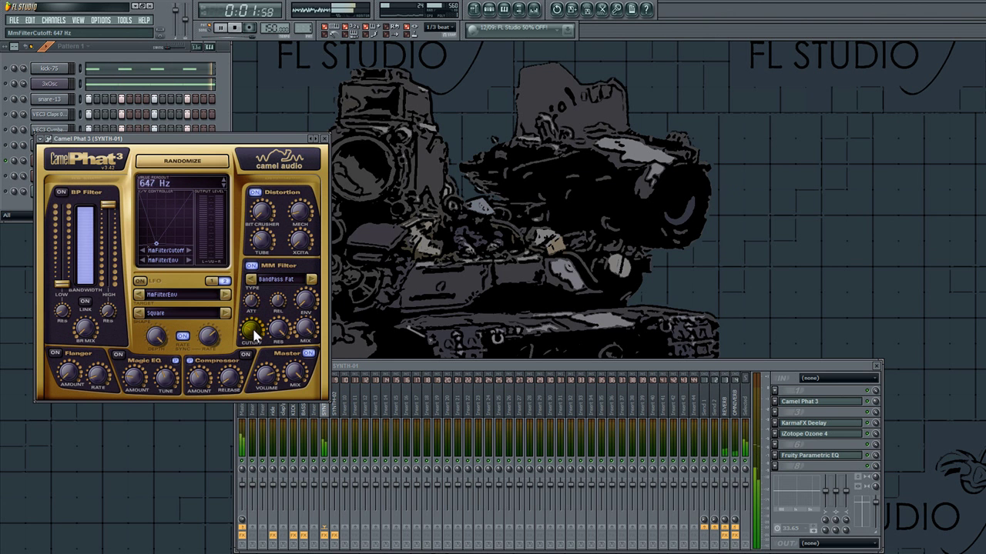
pyautogui.click(830, 404)
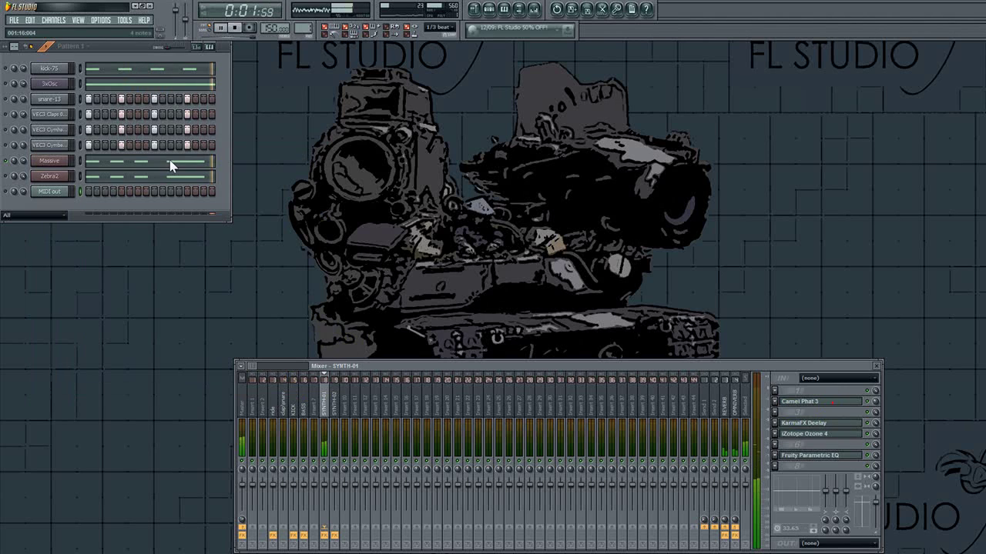
# Step: Add a new Zebra2 channel, arrange its plugin window and show the Synthesis page
pyautogui.click(52, 22)
pyautogui.moveTo(62, 38)
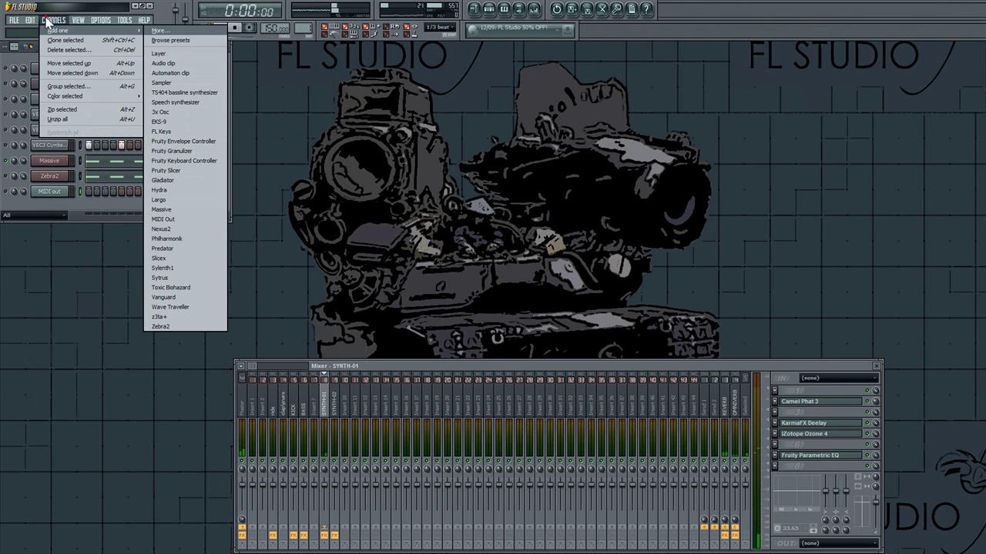
pyautogui.click(176, 326)
pyautogui.moveTo(197, 189); pyautogui.dragTo(440, 61)
pyautogui.rightClick(472, 99)
pyautogui.click(500, 214)
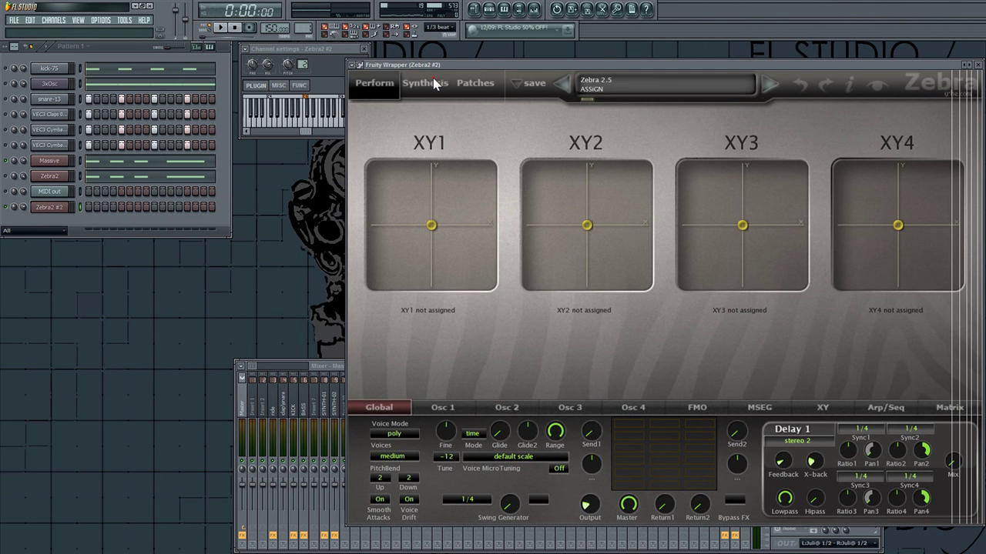
pyautogui.click(424, 82)
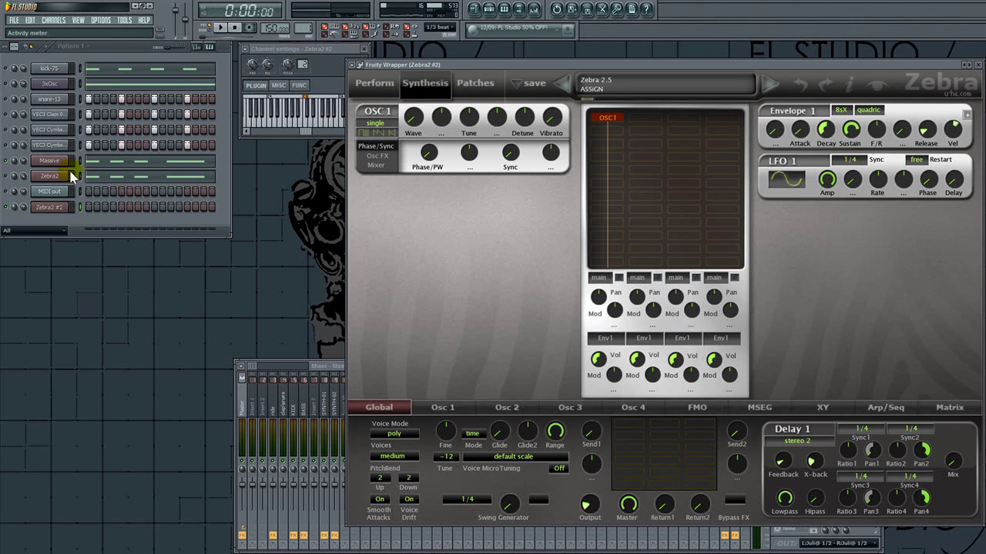
# Step: Paste the synth notes into the new Zebra2 #2 channel and move it up two places, directly below Massive
pyautogui.hotkey('ctrl', 'v')
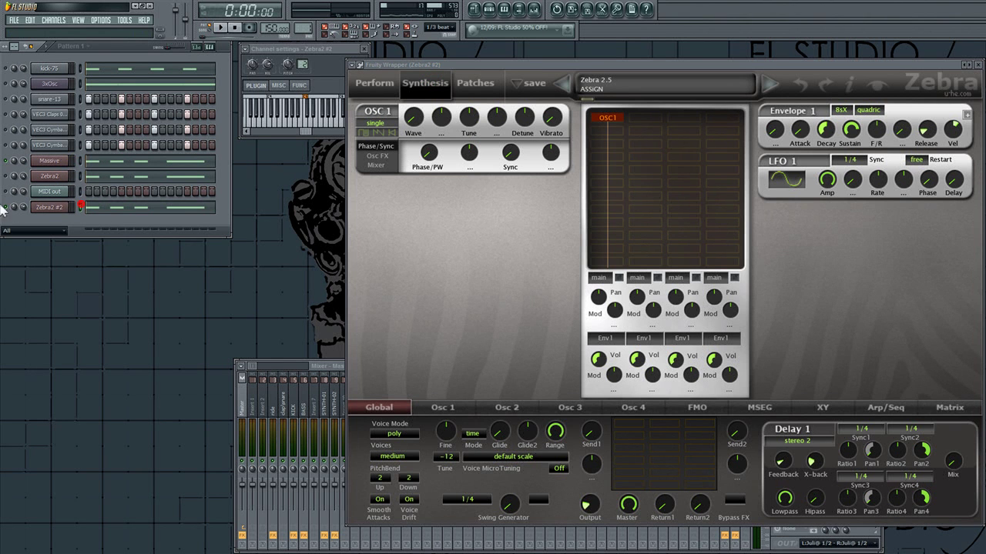
pyautogui.press('space')
pyautogui.click(48, 207)
pyautogui.click(49, 207)
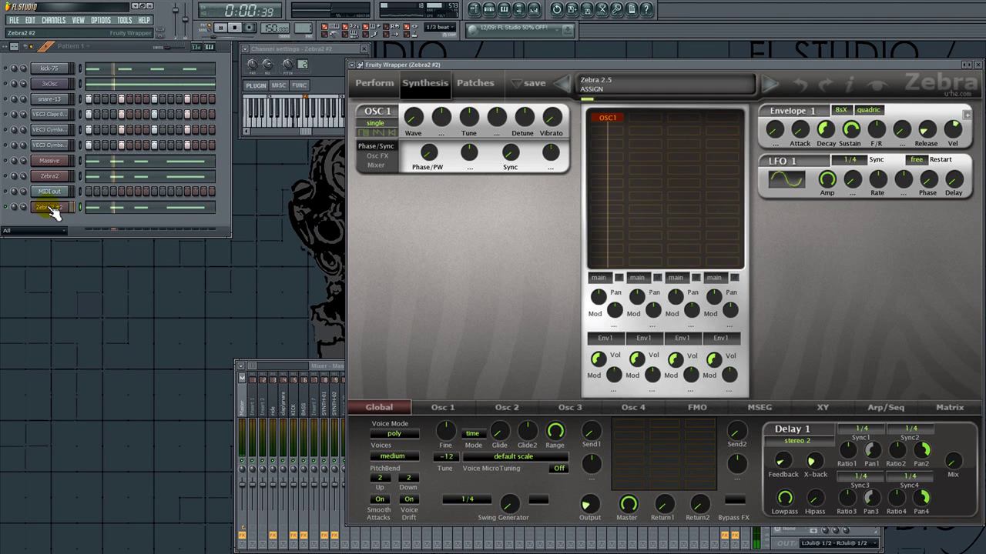
pyautogui.hotkey('alt', 'Up')
pyautogui.hotkey('alt', 'Up')
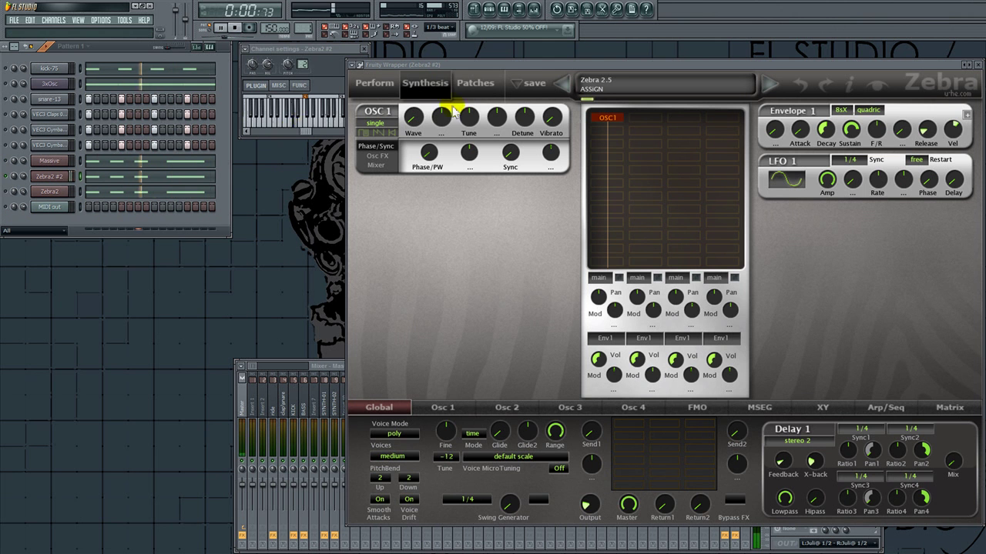
# Step: Replace OSC1 with OSC2 in the first column of Zebra's module grid
pyautogui.moveTo(497, 68); pyautogui.dragTo(411, 59)
pyautogui.click(289, 117)
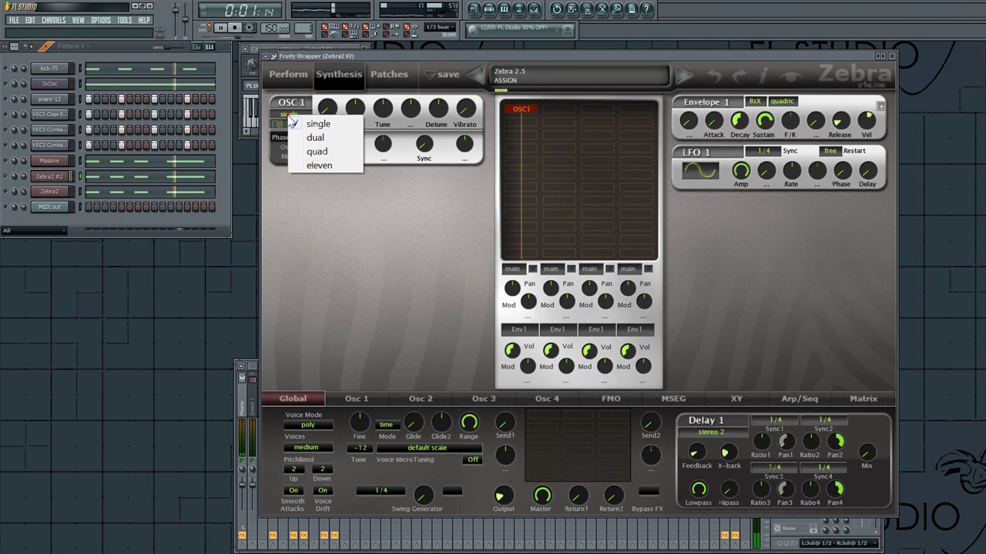
pyautogui.rightClick(521, 109)
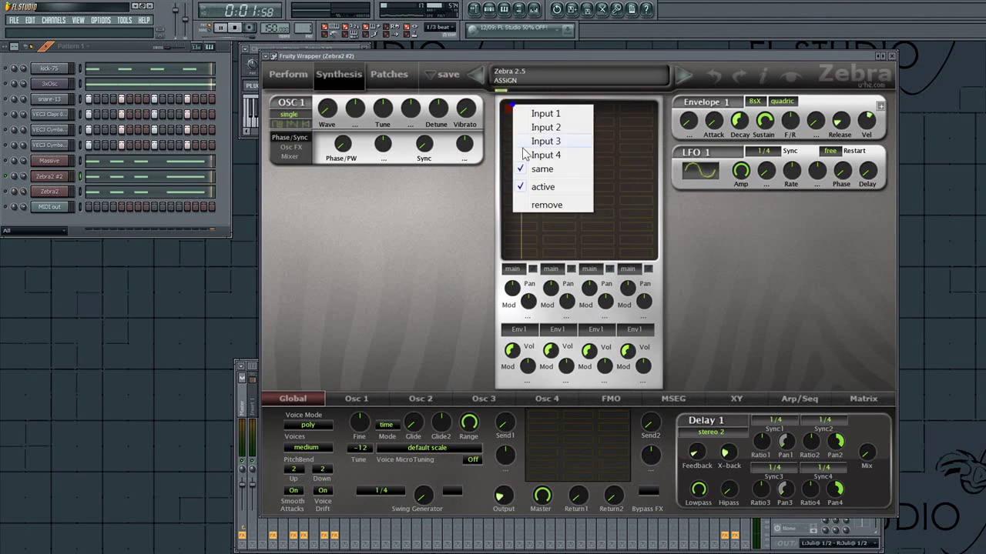
pyautogui.click(528, 203)
pyautogui.click(514, 125)
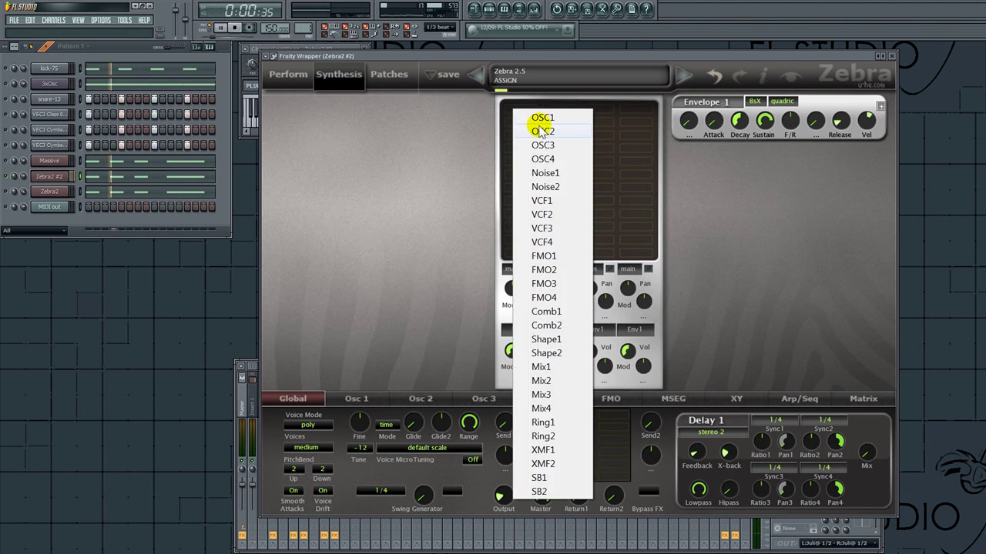
pyautogui.click(539, 126)
# Step: Set OSC 2 to eleven voices with Detune at -8.00
pyautogui.click(290, 115)
pyautogui.click(316, 163)
pyautogui.moveTo(436, 114)
pyautogui.mouseDown()
pyautogui.moveTo(435, 150)
pyautogui.moveTo(435, 132)
pyautogui.mouseUp()
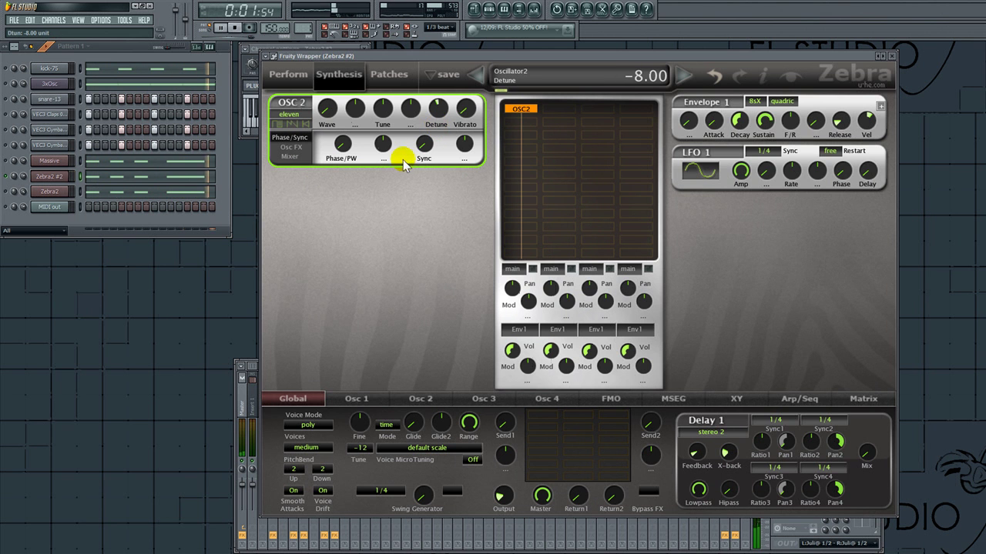
# Step: Assign Phase XFer as OSC 2's first oscillator effect with an amount of -42.67
pyautogui.click(294, 148)
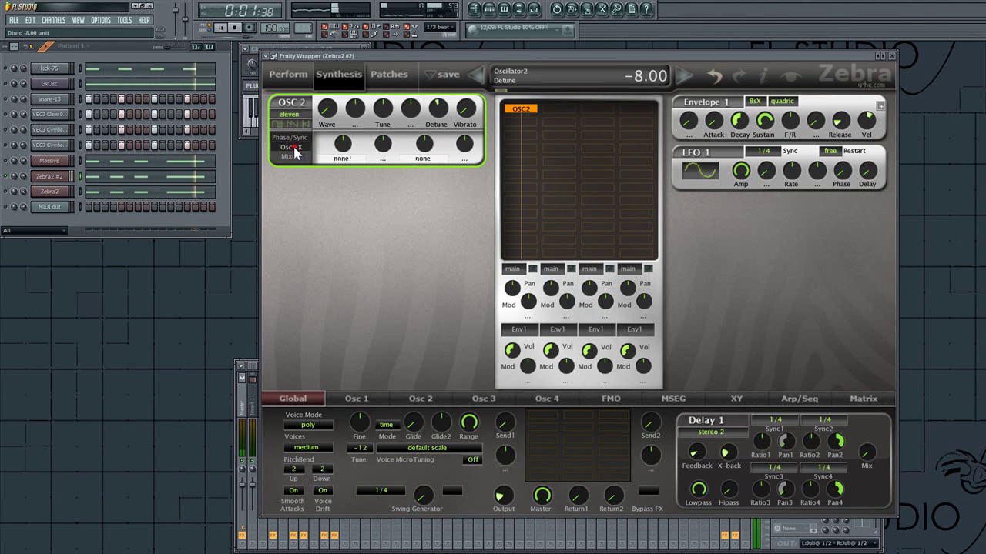
pyautogui.click(337, 157)
pyautogui.click(404, 334)
pyautogui.moveTo(341, 148)
pyautogui.mouseDown()
pyautogui.moveTo(342, 185)
pyautogui.moveTo(346, 139)
pyautogui.moveTo(350, 151)
pyautogui.mouseUp()
pyautogui.click(340, 157)
pyautogui.click(385, 314)
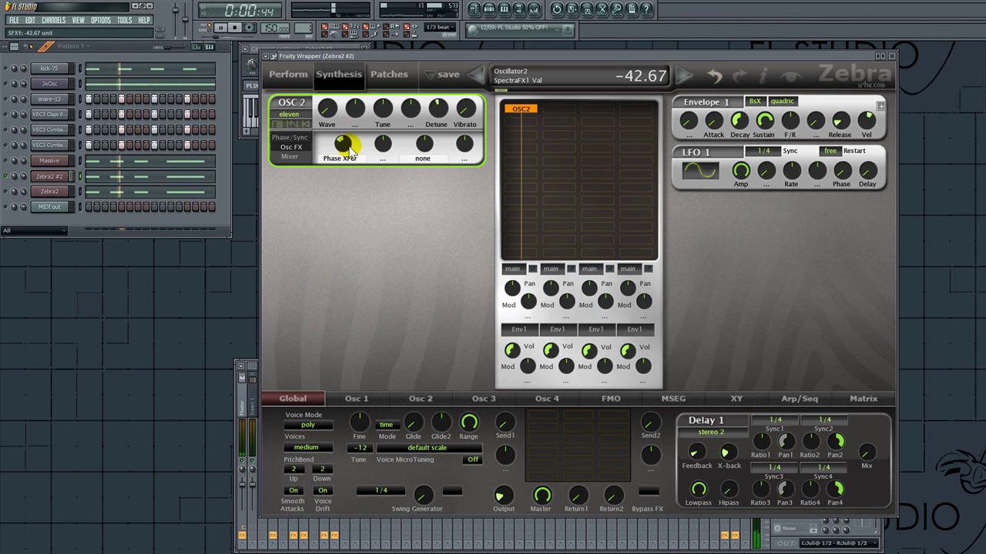
# Step: Assign Expander as OSC 2's second oscillator effect with an amount of 66.67
pyautogui.click(428, 154)
pyautogui.click(467, 287)
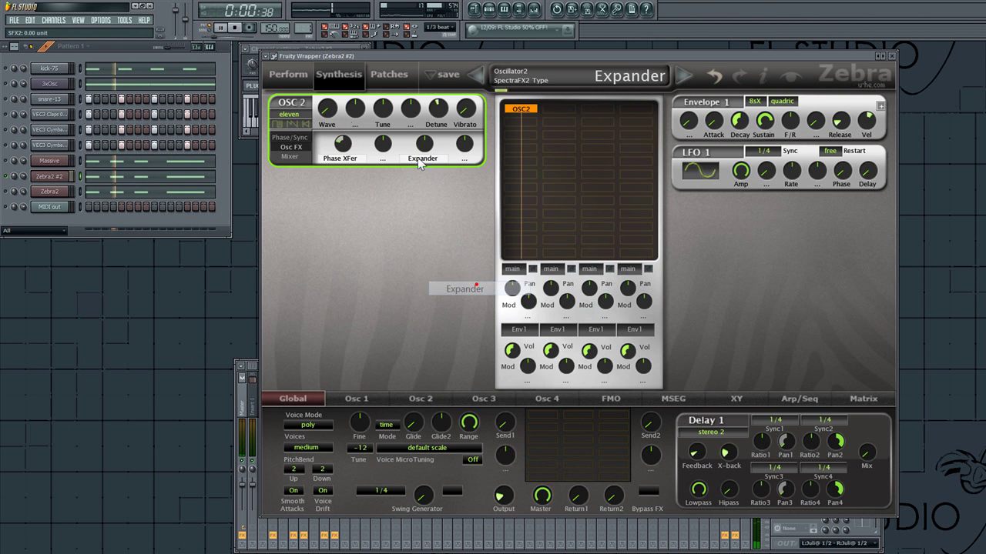
pyautogui.moveTo(423, 141); pyautogui.dragTo(423, 125)
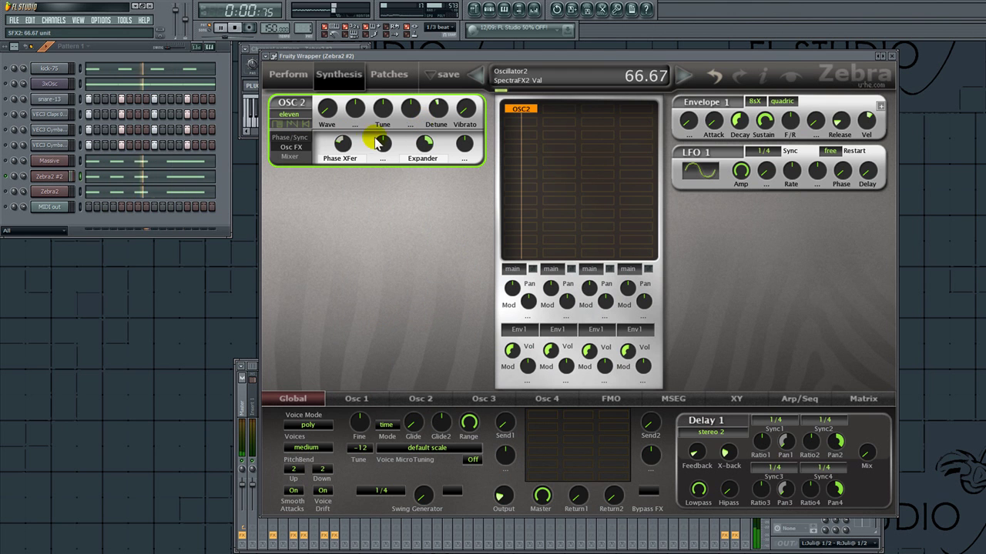
# Step: Reduce the Phase XFer effect and try Phase Root in its place with an amount of -33.33
pyautogui.moveTo(345, 143)
pyautogui.mouseDown()
pyautogui.moveTo(346, 157)
pyautogui.moveTo(352, 141)
pyautogui.mouseUp()
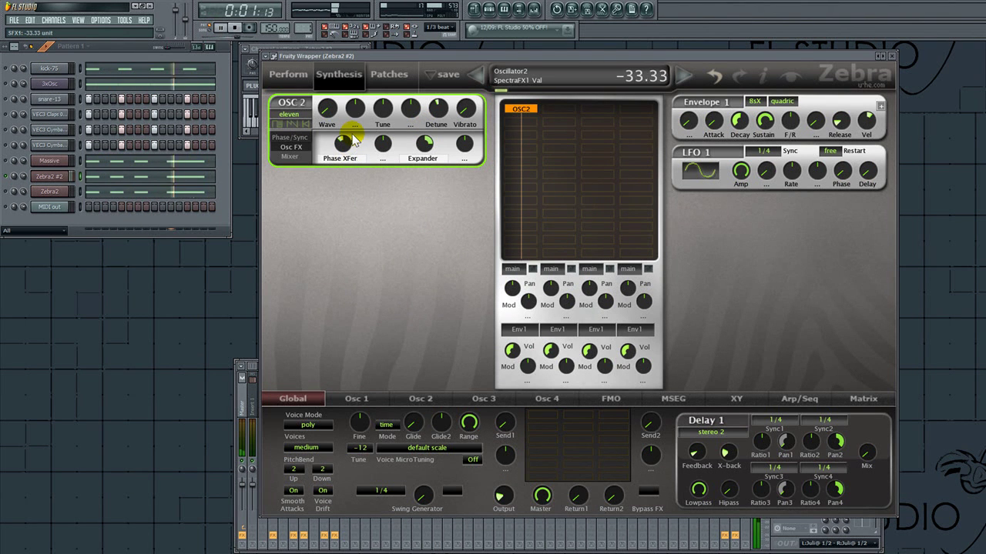
pyautogui.click(339, 156)
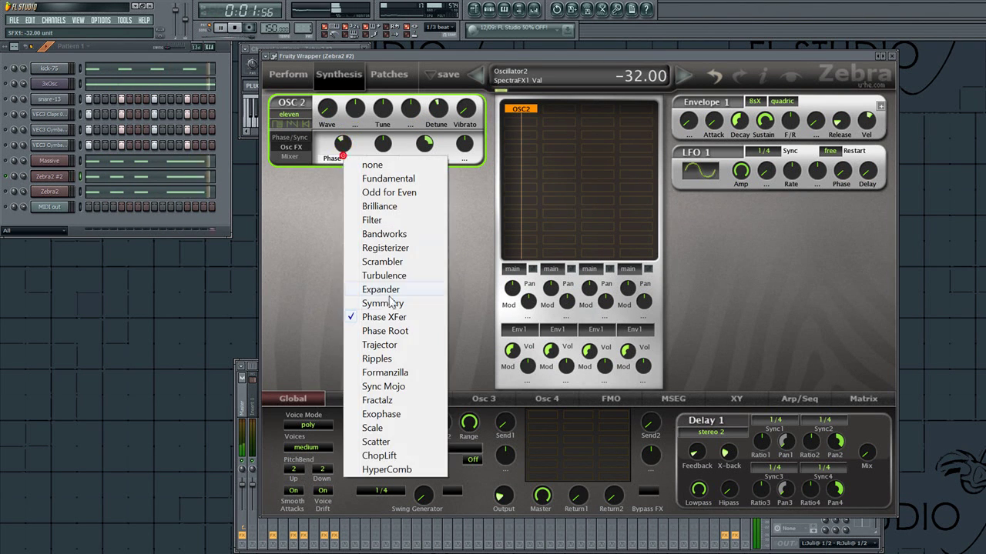
pyautogui.click(390, 331)
pyautogui.moveTo(345, 148)
pyautogui.mouseDown()
pyautogui.moveTo(346, 170)
pyautogui.moveTo(347, 162)
pyautogui.mouseUp()
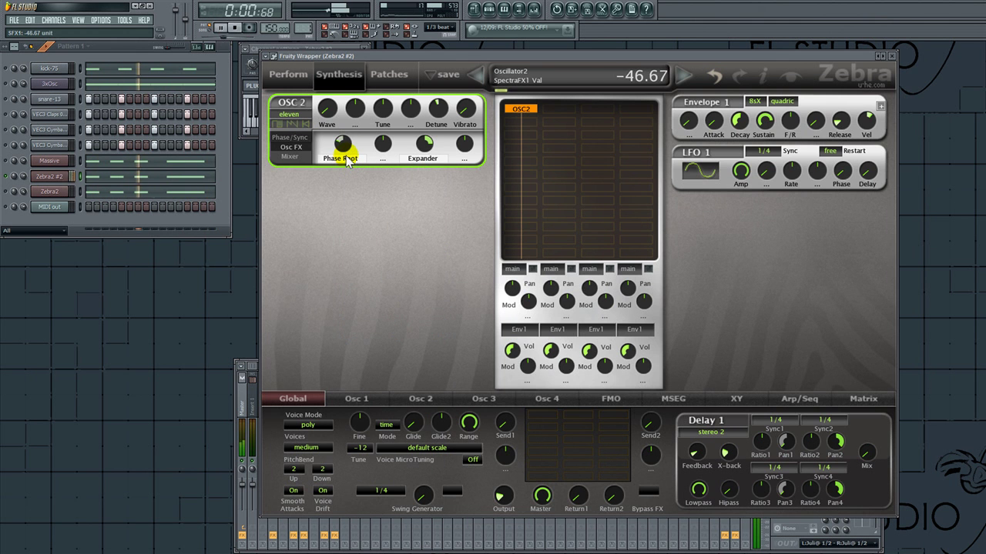
# Step: Try Registerizer as OSC 2's first effect and switch back to Phase XFer at -46.66
pyautogui.click(342, 160)
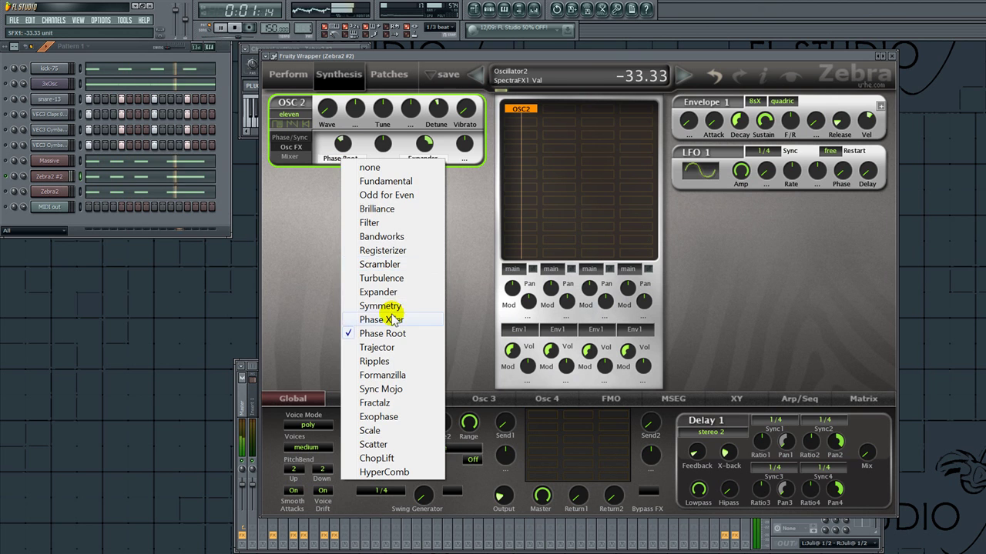
pyautogui.click(399, 255)
pyautogui.moveTo(348, 158)
pyautogui.mouseDown()
pyautogui.moveTo(347, 178)
pyautogui.moveTo(352, 157)
pyautogui.mouseUp()
pyautogui.click(346, 165)
pyautogui.click(296, 244)
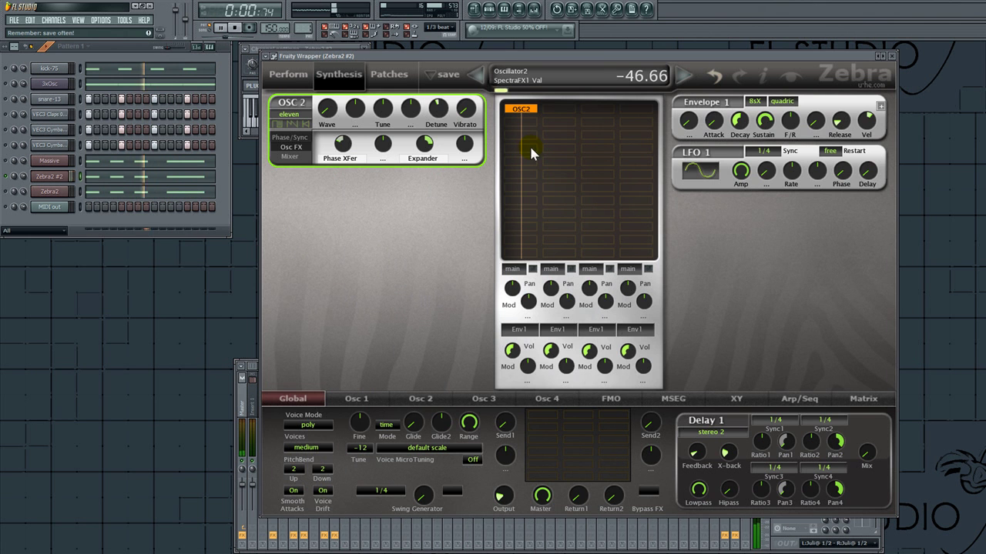
# Step: Add a Shape1 module below OSC2 using T-Drive, raise its Depth, Input and Output, and set Edge to 100
pyautogui.click(515, 165)
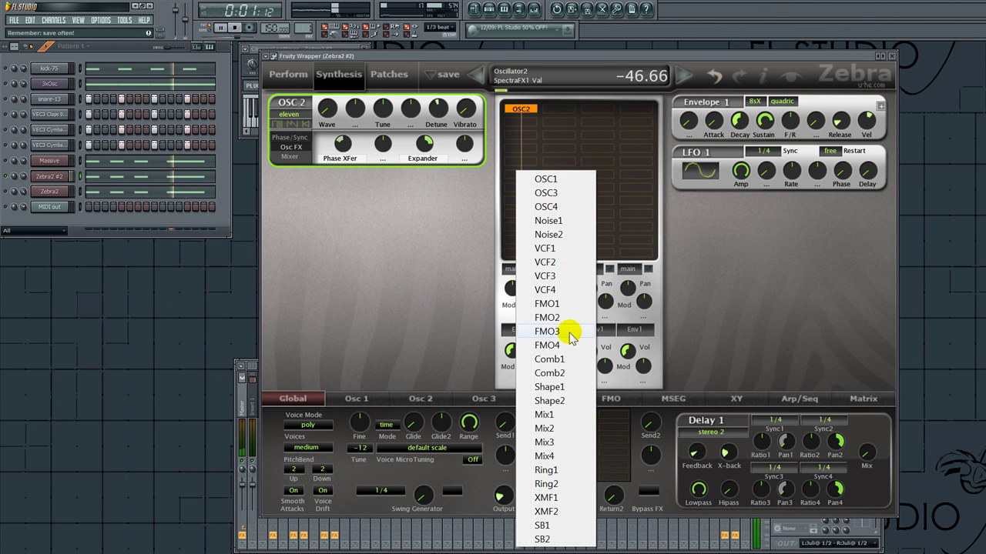
pyautogui.click(561, 389)
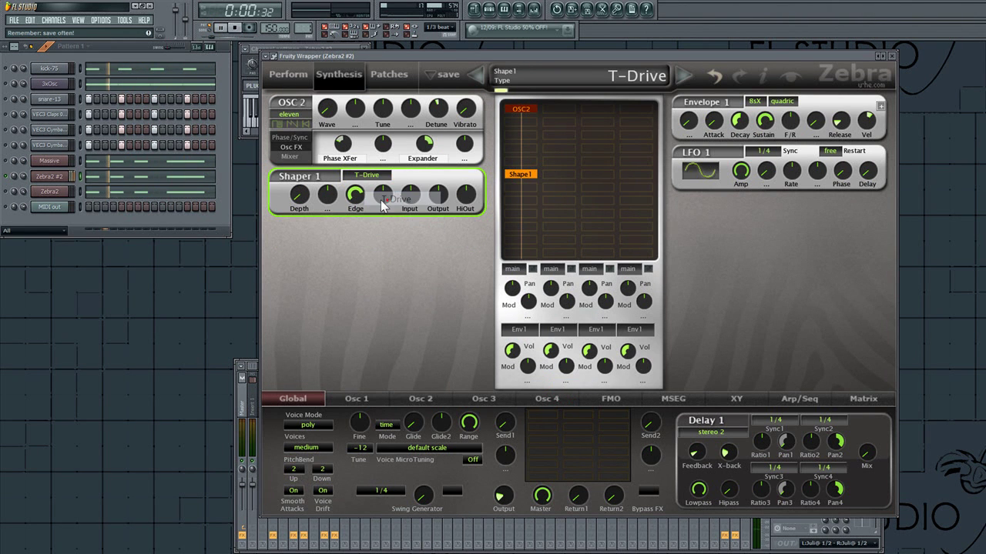
pyautogui.moveTo(300, 197); pyautogui.dragTo(343, 49)
pyautogui.moveTo(356, 195); pyautogui.dragTo(366, 139)
pyautogui.moveTo(416, 204); pyautogui.dragTo(424, 162)
pyautogui.moveTo(356, 194); pyautogui.dragTo(373, 150)
# Step: Change OSC 2's first effect to Phase Root at -100.00 and tune the oscillator to -12.00
pyautogui.click(340, 158)
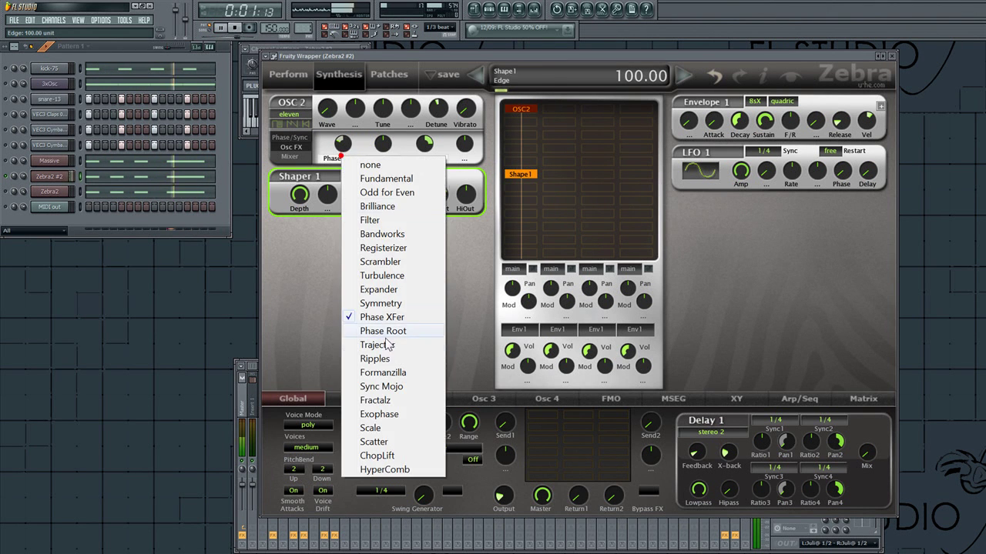
pyautogui.click(383, 330)
pyautogui.moveTo(343, 144); pyautogui.dragTo(352, 184)
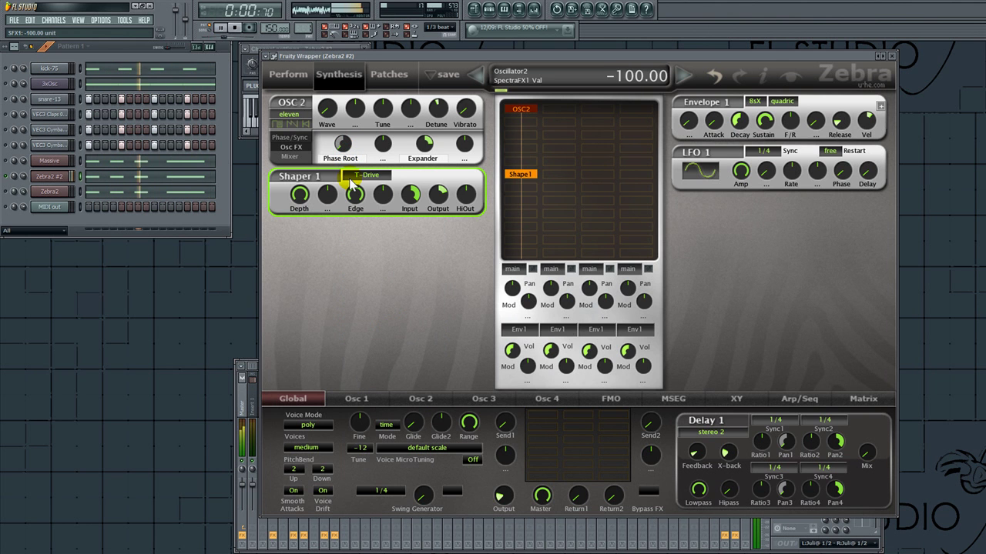
pyautogui.moveTo(385, 105); pyautogui.dragTo(387, 129)
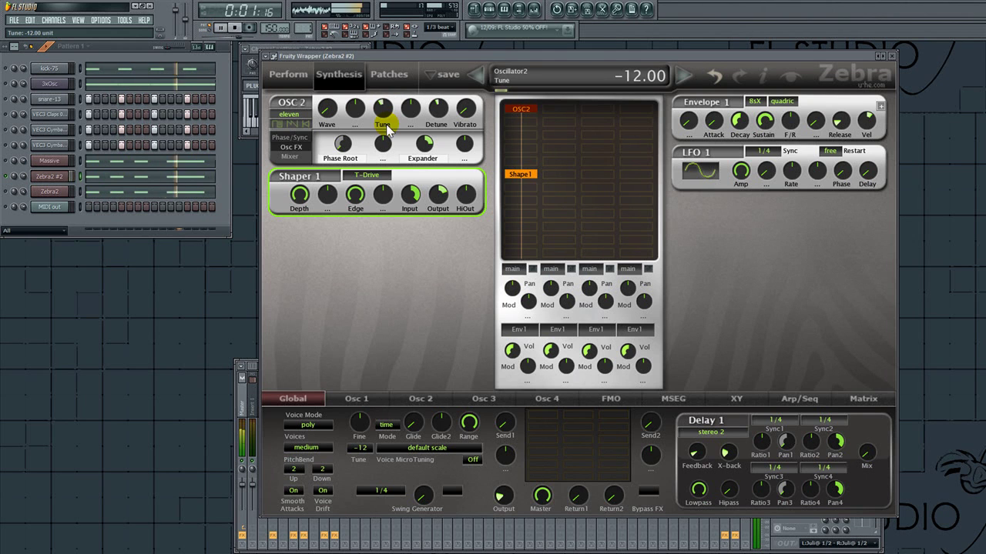
# Step: Switch the Osc 2 waveform to GeoBlend and draw a descending saw shape in Wave 1
pyautogui.click(416, 399)
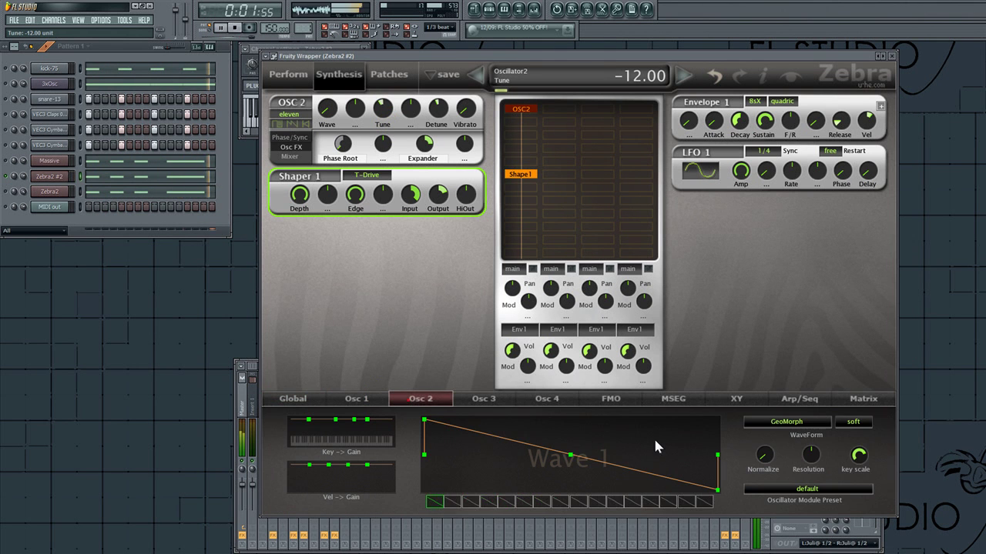
pyautogui.click(796, 422)
pyautogui.click(816, 459)
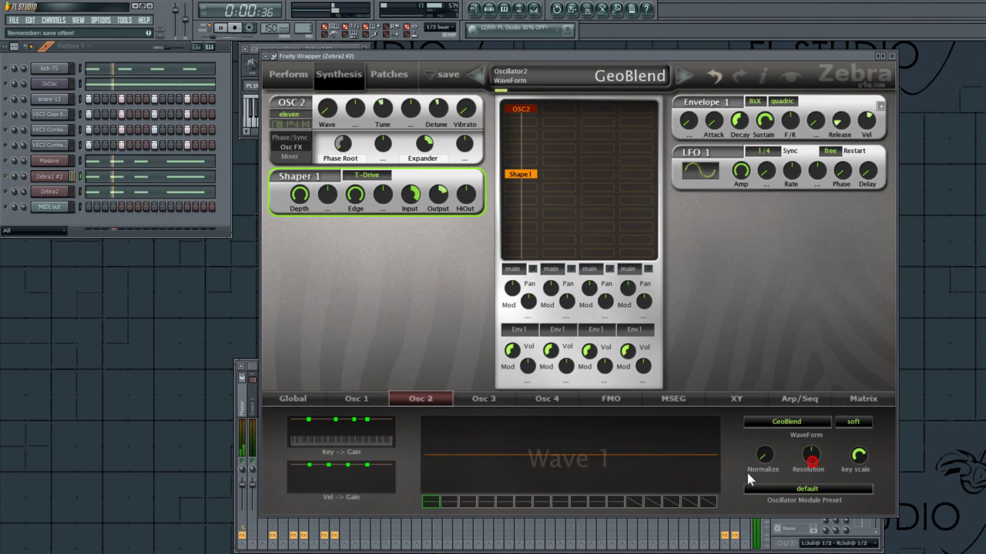
pyautogui.moveTo(718, 492); pyautogui.dragTo(566, 454)
pyautogui.moveTo(449, 430); pyautogui.dragTo(416, 413)
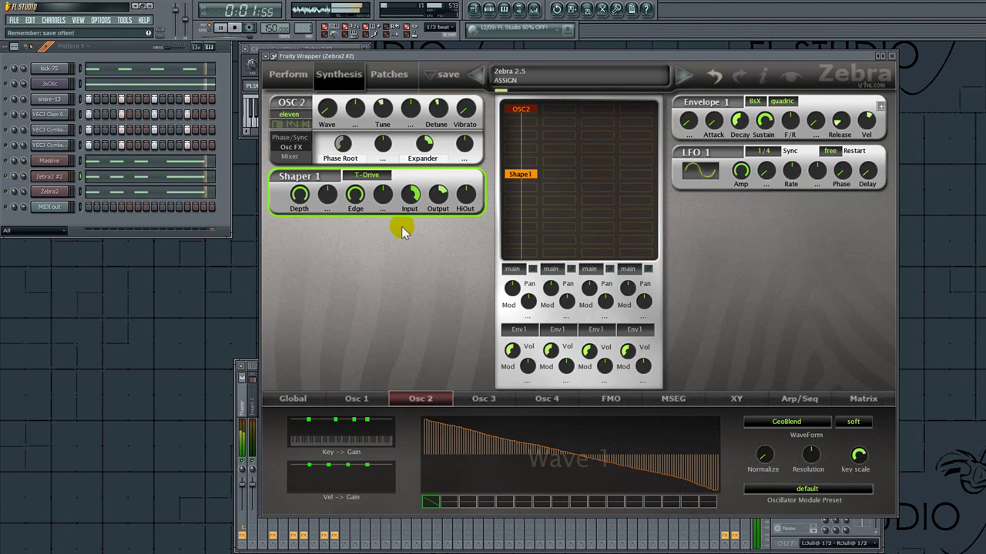
# Step: Set the Width to 100.00 in OSC 2's mixer settings
pyautogui.click(291, 157)
pyautogui.moveTo(464, 144); pyautogui.dragTo(480, 39)
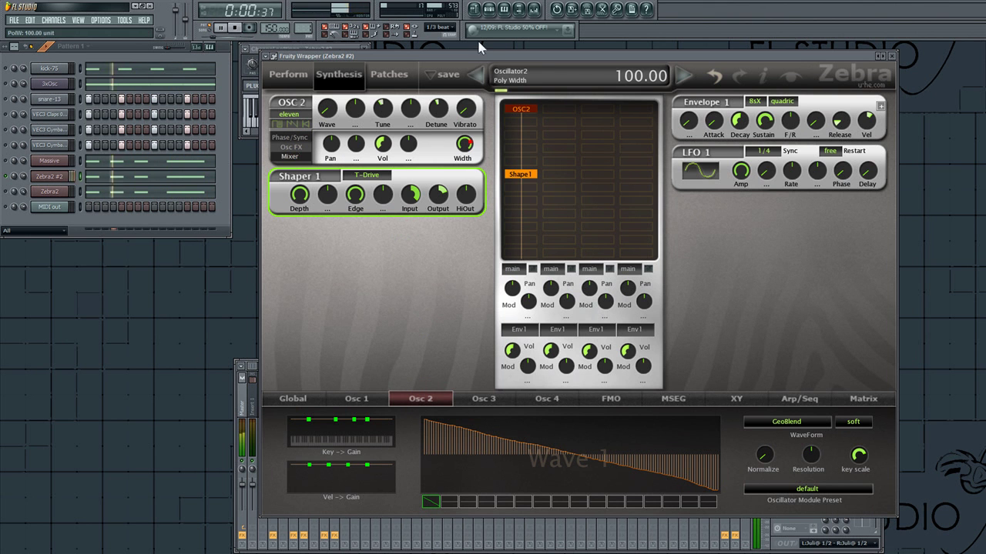
# Step: Add OSC1 below OSC2 in the module grid and set it to eleven with Detune 49.67 and Tune 12.00
pyautogui.click(519, 122)
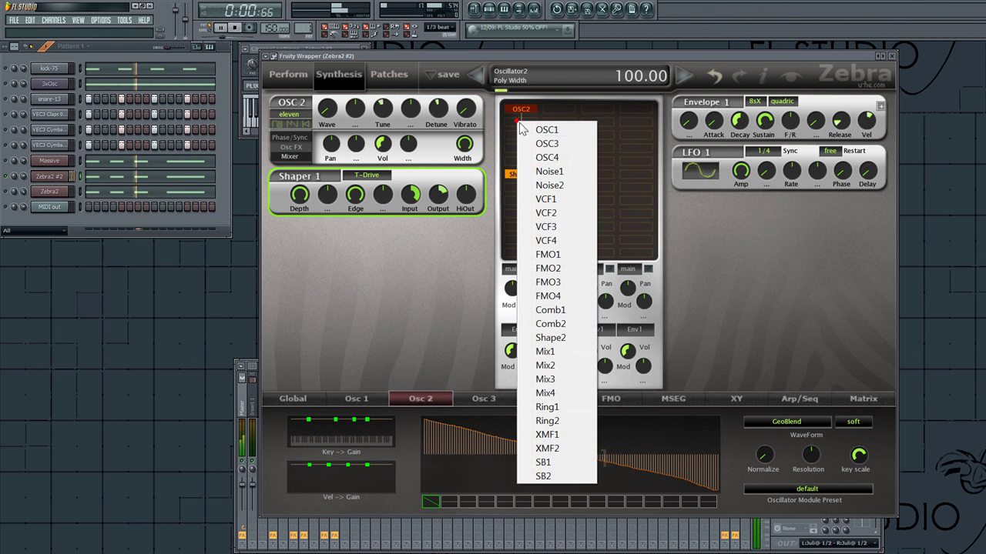
pyautogui.click(539, 130)
pyautogui.click(290, 115)
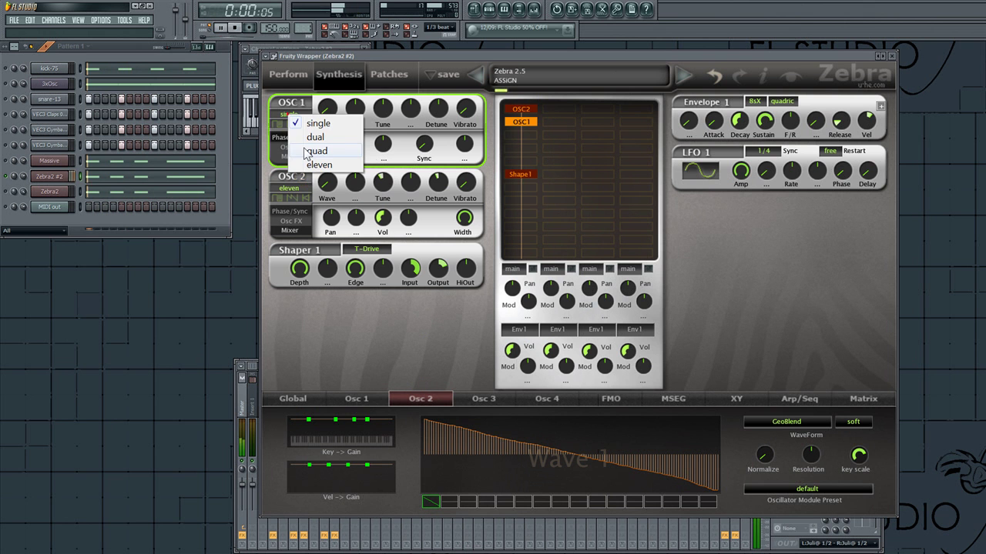
pyautogui.click(307, 164)
pyautogui.moveTo(431, 114); pyautogui.dragTo(465, 34)
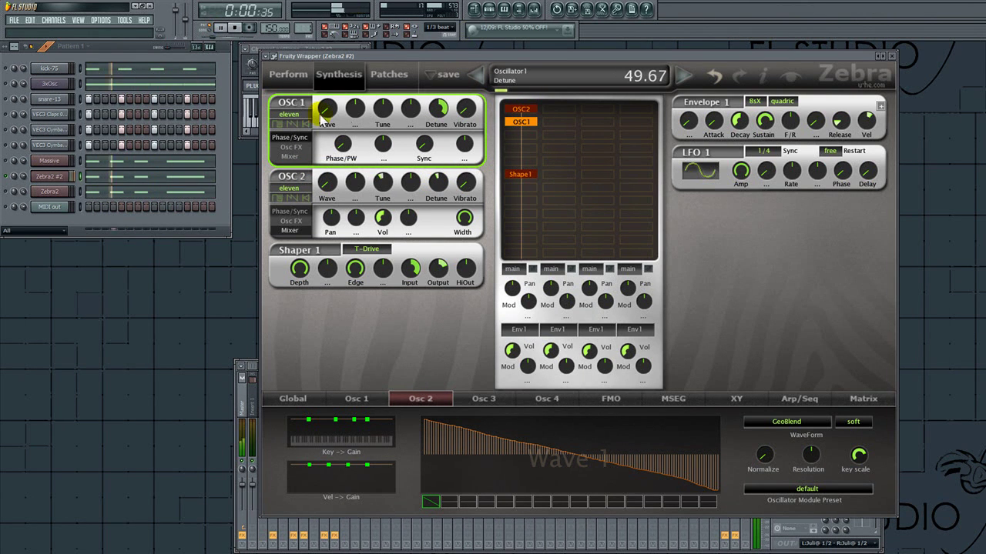
pyautogui.moveTo(386, 113); pyautogui.dragTo(393, 96)
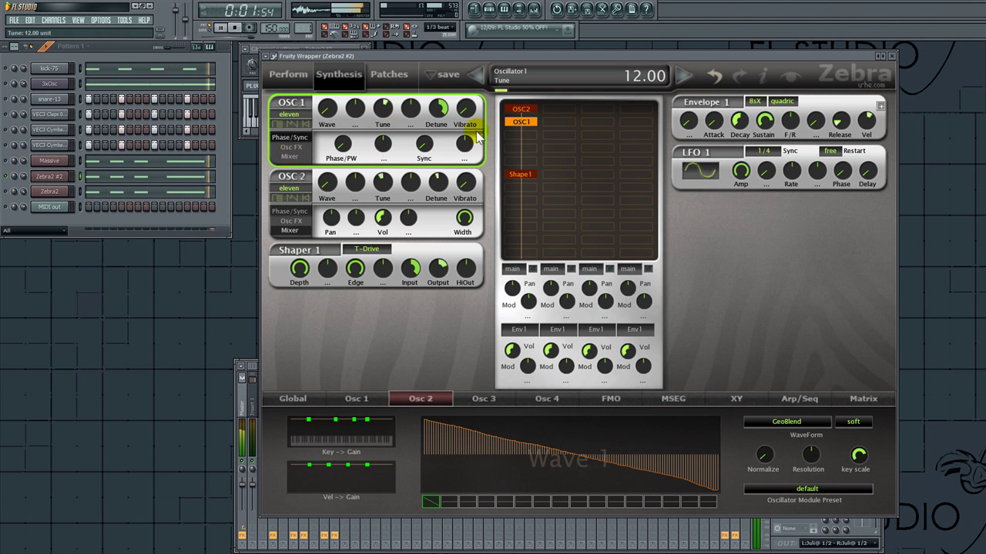
# Step: Mute OSC2 in the grid and assign Lfo1 to OSC 1's tune modulation at a depth of 6.67
pyautogui.doubleClick(527, 110)
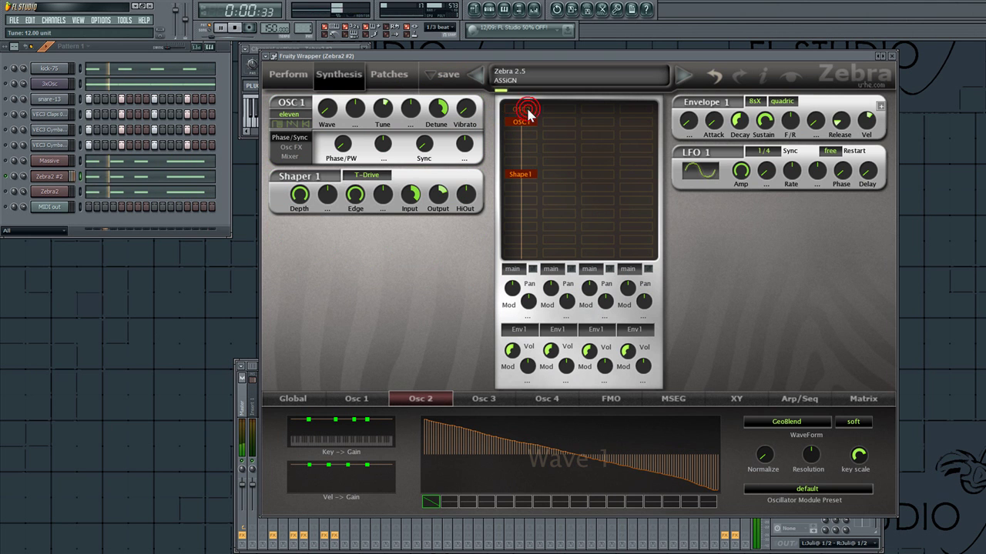
pyautogui.click(411, 124)
pyautogui.click(437, 376)
pyautogui.moveTo(417, 110); pyautogui.dragTo(417, 99)
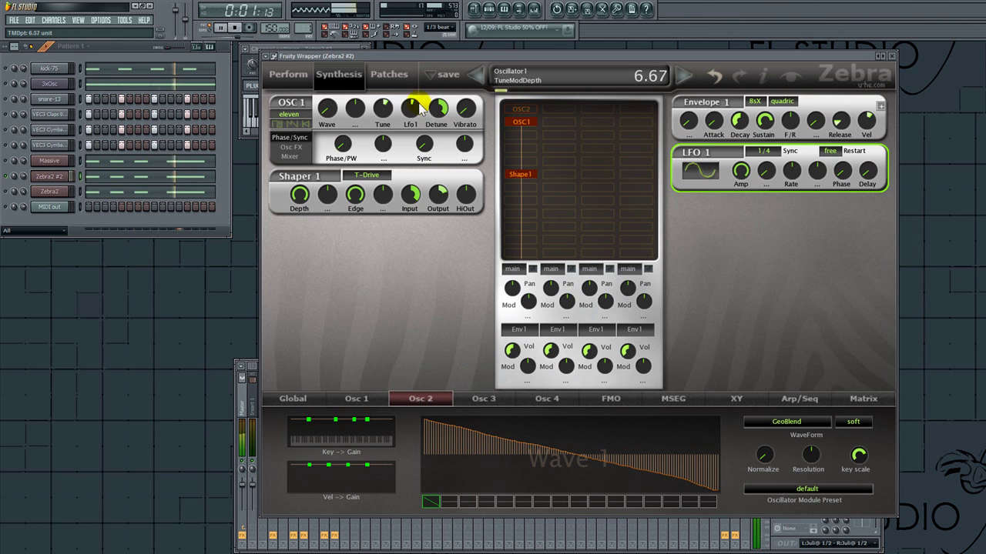
# Step: Sync LFO 1 to 1/64, adjust its Rate, lower its Amp, and set OSC 1's tune modulation depth to 8.00
pyautogui.click(763, 154)
pyautogui.click(769, 201)
pyautogui.moveTo(792, 174); pyautogui.dragTo(754, 184)
pyautogui.scroll(2, 797, 171)
pyautogui.moveTo(740, 171); pyautogui.dragTo(733, 258)
pyautogui.moveTo(408, 126); pyautogui.dragTo(408, 116)
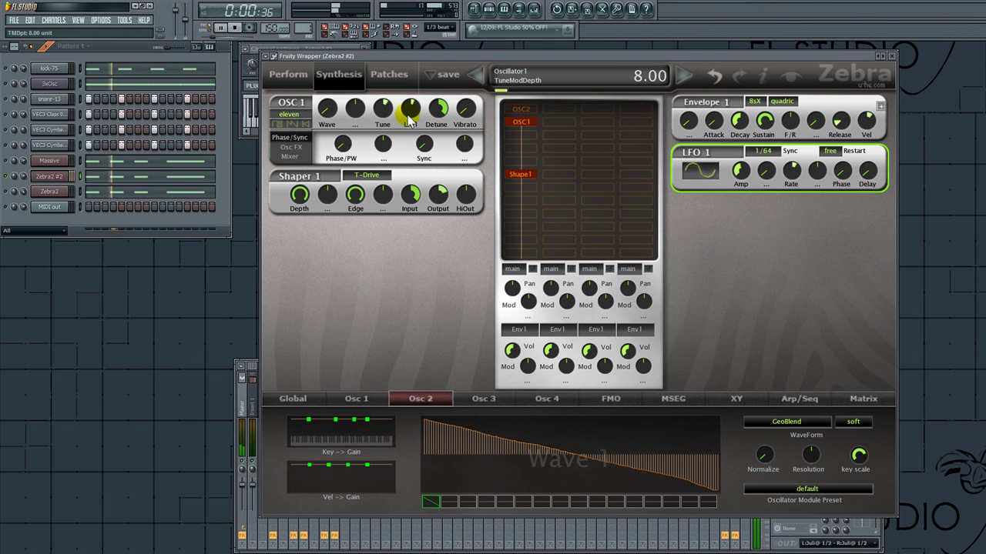
# Step: Set the Width to 67.00 in OSC 1's mixer settings and unmute OSC2 in the grid
pyautogui.click(291, 157)
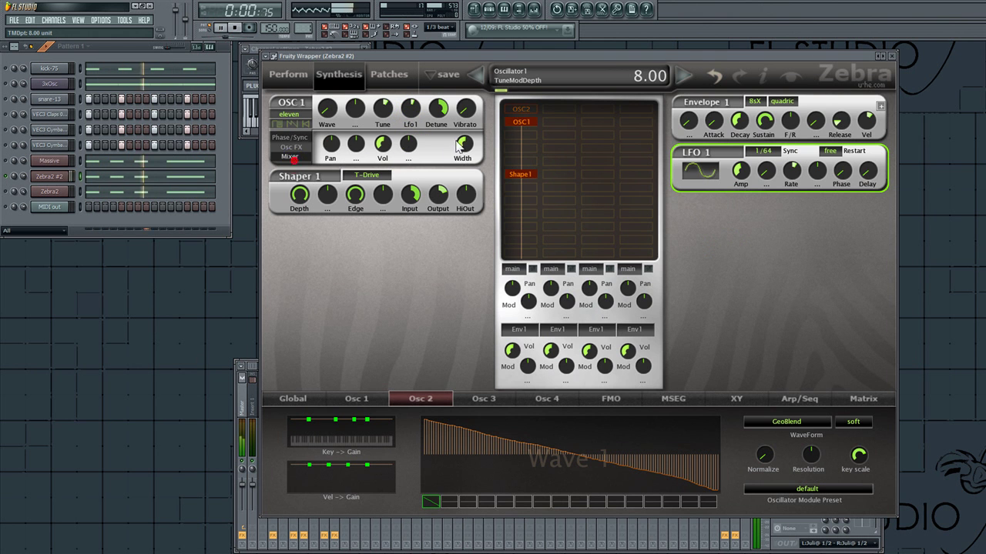
pyautogui.moveTo(463, 148); pyautogui.dragTo(479, 128)
pyautogui.click(515, 112)
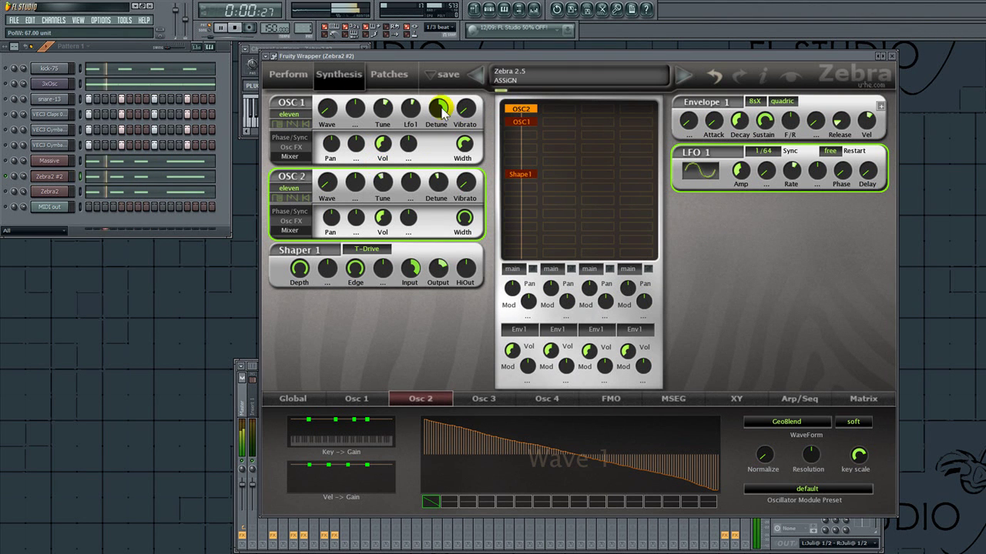
# Step: Move Shape1 directly below OSC1 in the grid and add an OSC3 module two rows under it
pyautogui.moveTo(519, 174); pyautogui.dragTo(521, 143)
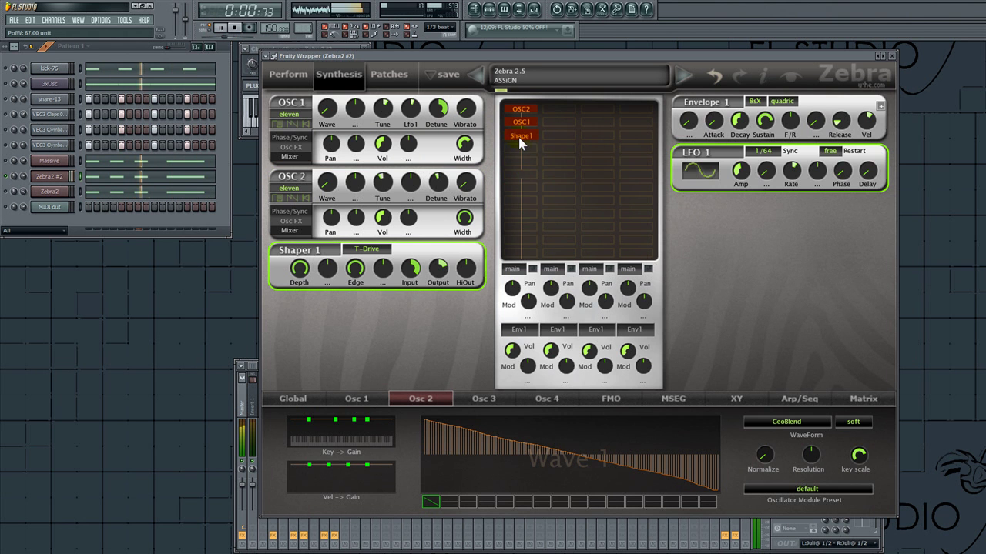
pyautogui.click(522, 165)
pyautogui.click(548, 169)
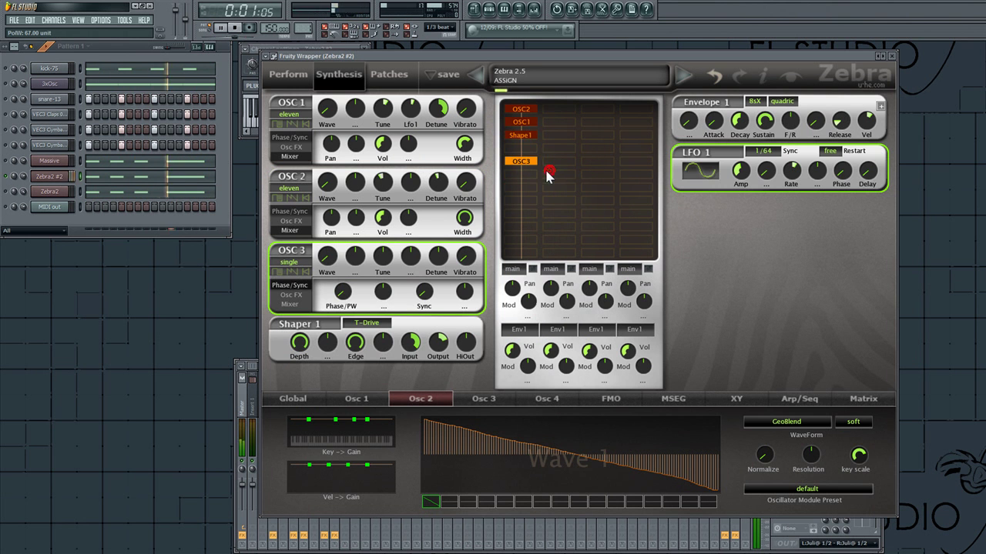
# Step: Mute OSC1 and OSC2 in the grid, and set OSC 3 to eleven with Detune 6.00
pyautogui.click(523, 125)
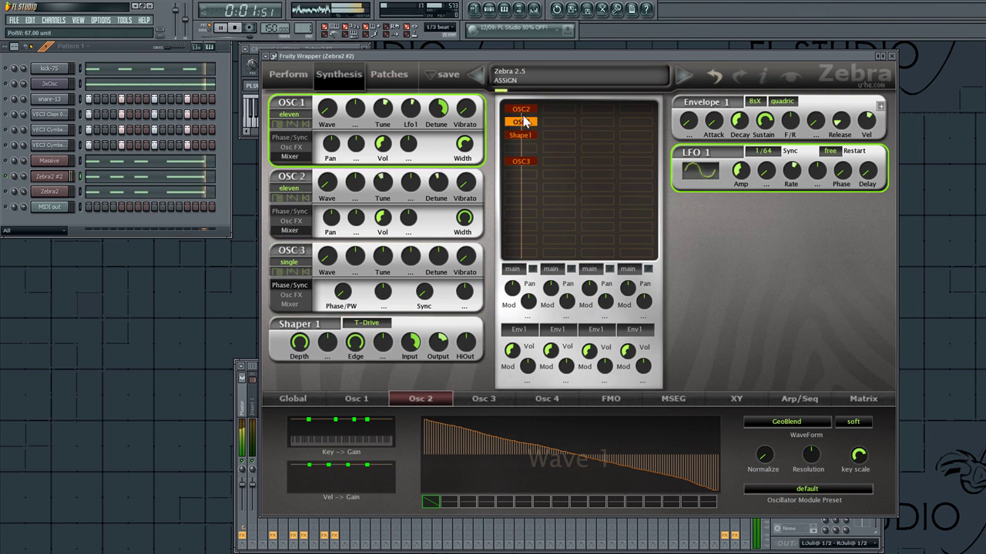
pyautogui.doubleClick(522, 110)
pyautogui.doubleClick(523, 124)
pyautogui.click(519, 164)
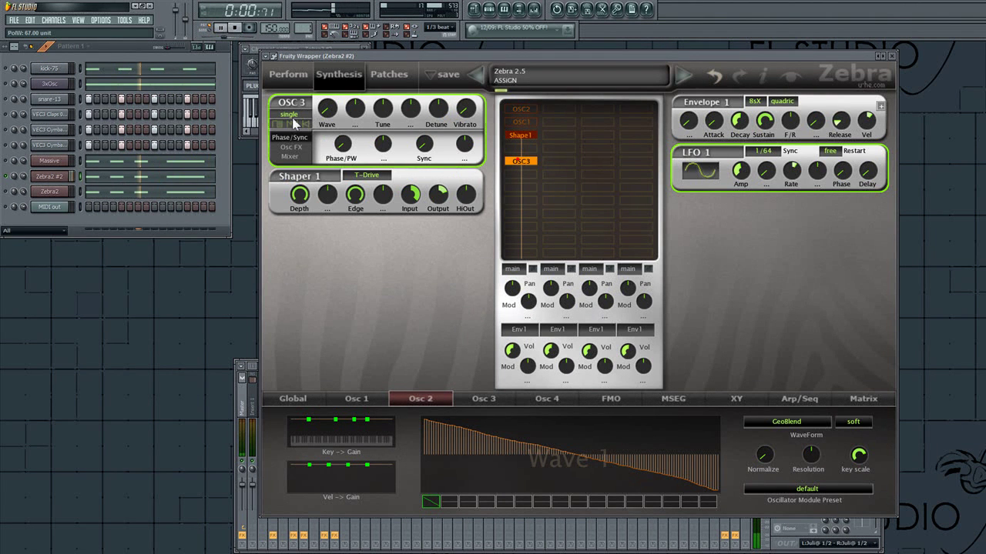
pyautogui.click(290, 115)
pyautogui.click(317, 167)
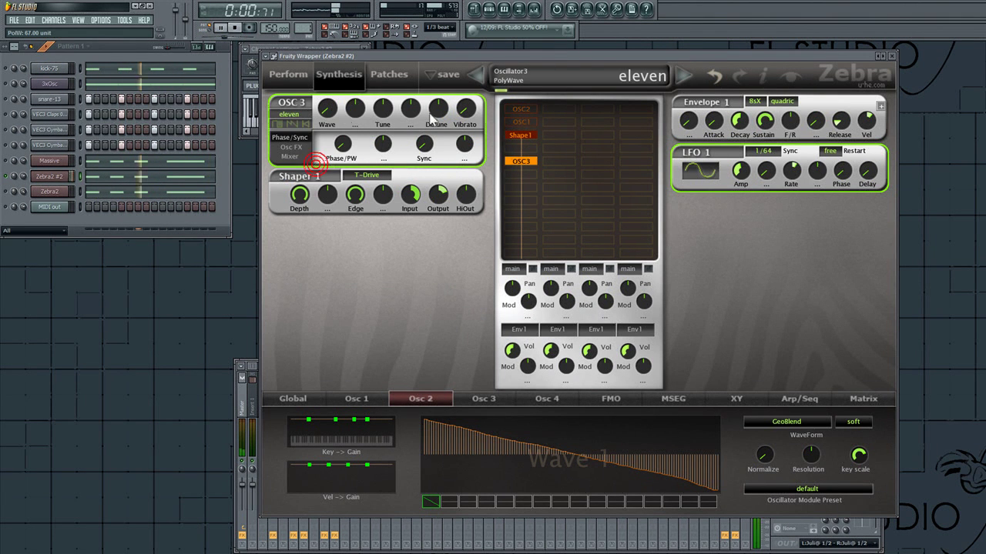
pyautogui.moveTo(435, 110)
pyautogui.mouseDown()
pyautogui.moveTo(451, 98)
pyautogui.moveTo(454, 109)
pyautogui.mouseUp()
# Step: Try Phase Root as OSC 3's first effect, then switch it to Phase XFer at 77.34
pyautogui.click(289, 147)
pyautogui.click(339, 157)
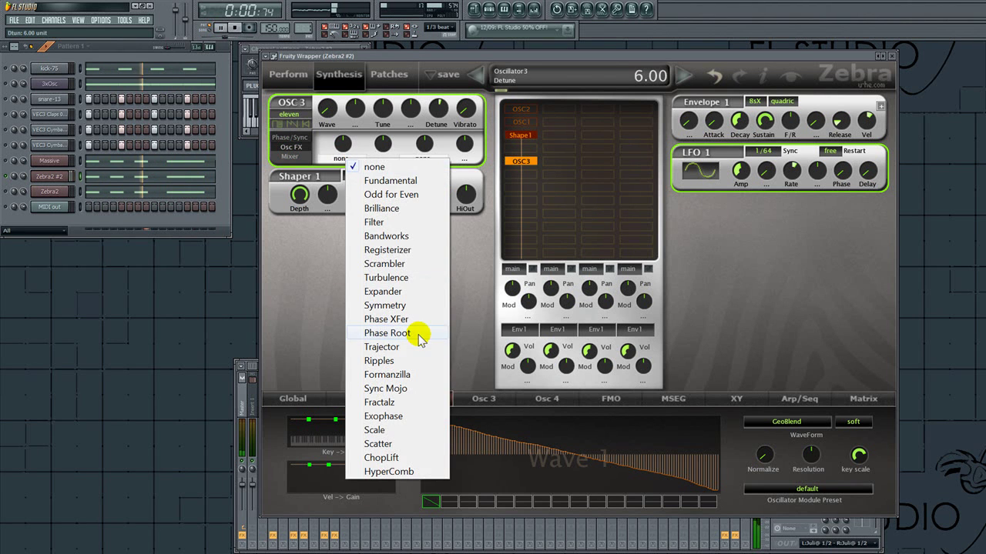
pyautogui.click(420, 338)
pyautogui.moveTo(343, 147); pyautogui.dragTo(346, 156)
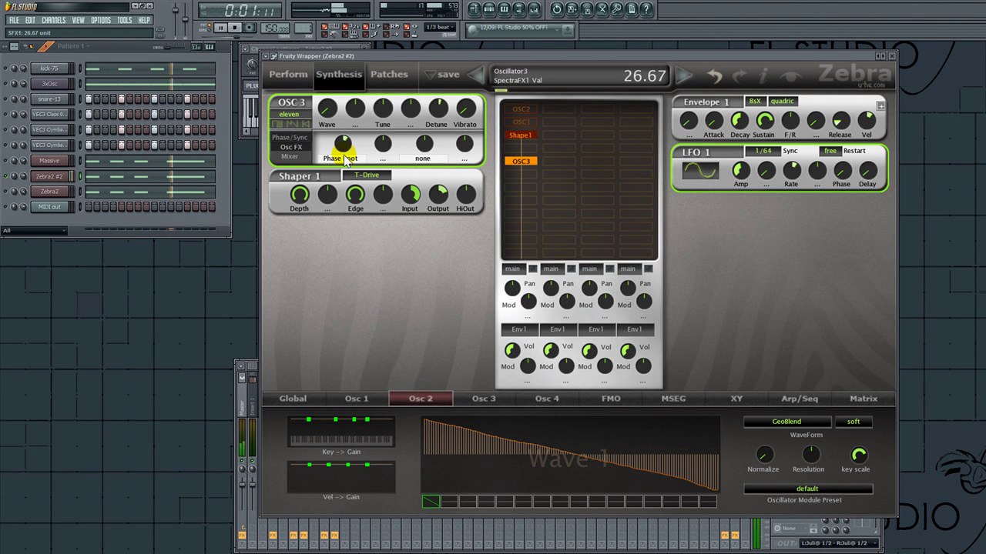
pyautogui.click(346, 158)
pyautogui.click(409, 315)
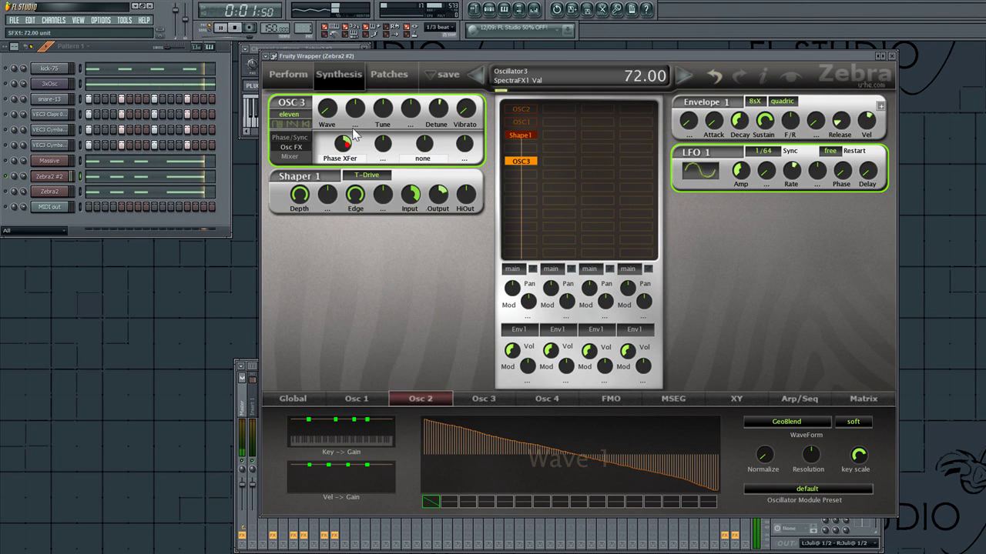
pyautogui.moveTo(352, 130); pyautogui.dragTo(352, 126)
# Step: Add Expander as OSC 3's second effect and set its amount to 90.67
pyautogui.click(423, 159)
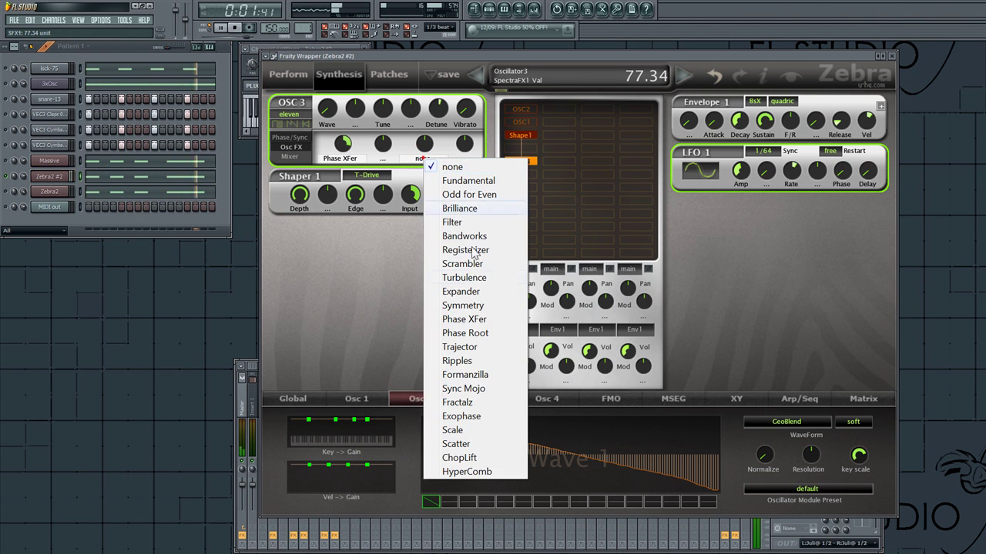
pyautogui.click(472, 289)
pyautogui.moveTo(424, 144); pyautogui.dragTo(431, 109)
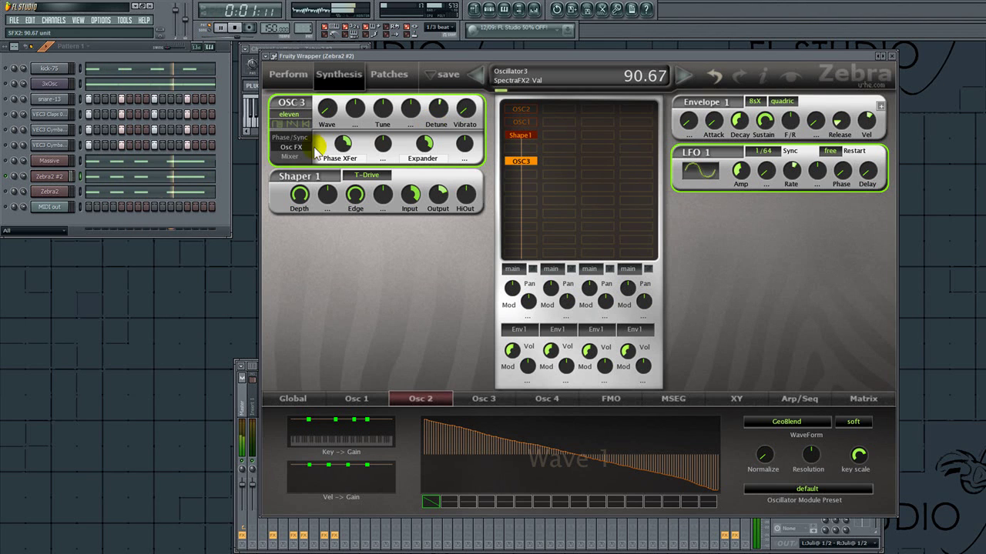
# Step: Add a VCF1 filter below OSC3, switch it to LP Allround and set its Drive to 99.00
pyautogui.click(522, 177)
pyautogui.click(551, 227)
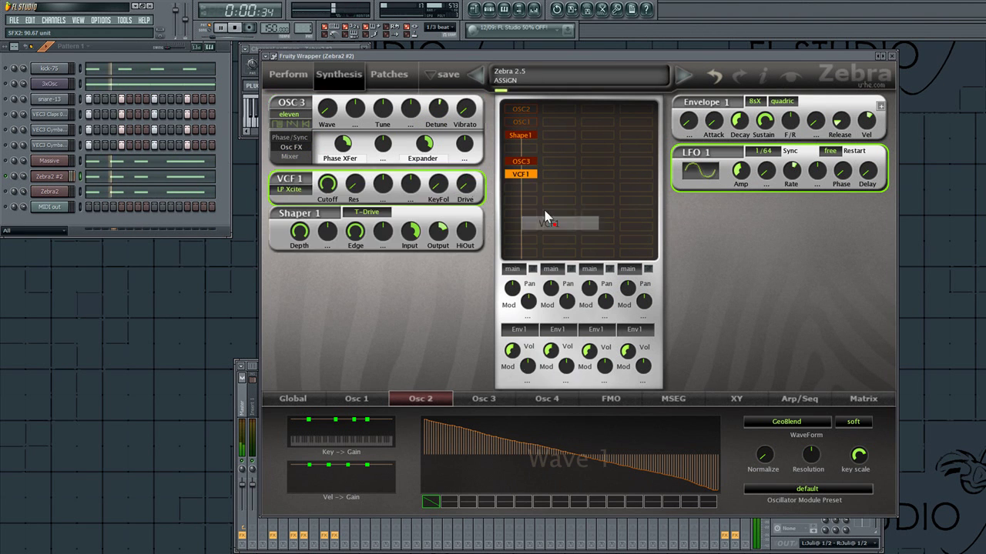
pyautogui.click(291, 187)
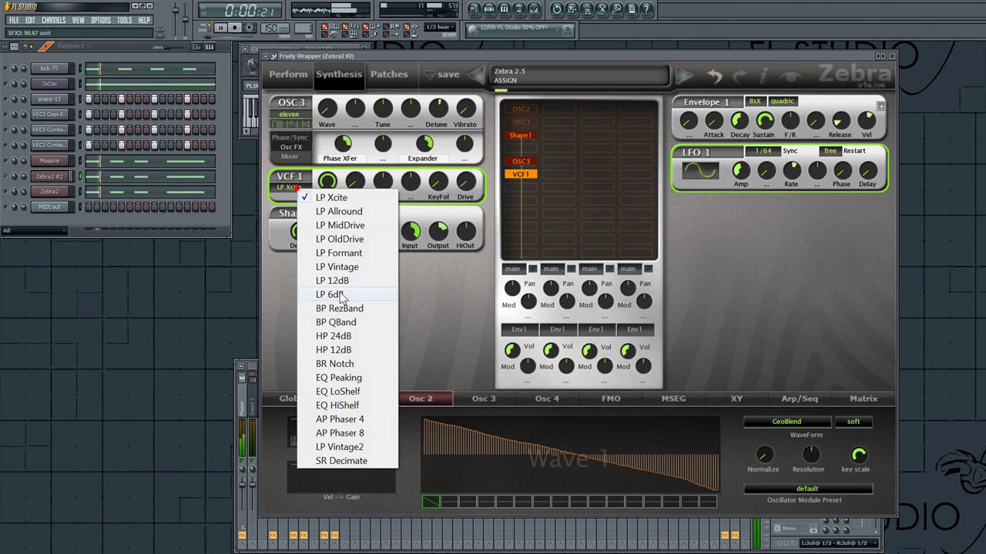
pyautogui.click(360, 213)
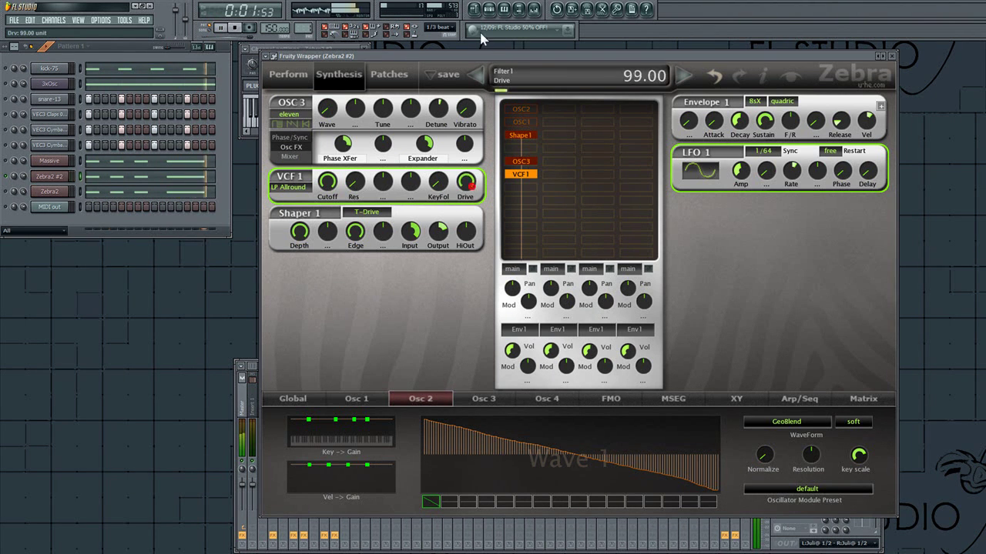
# Step: Raise VCF 1's Res and set its Cutoff to 88.00
pyautogui.moveTo(328, 181); pyautogui.dragTo(328, 231)
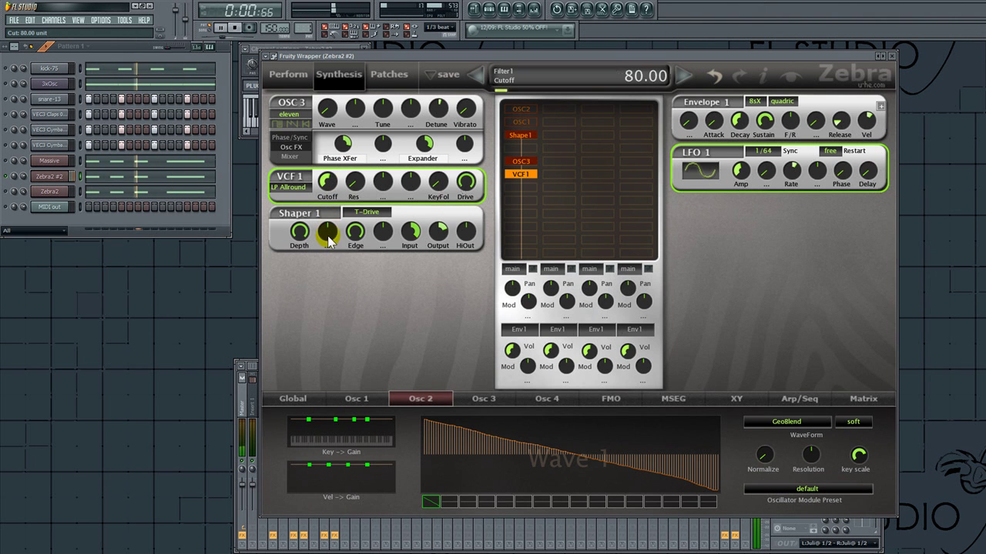
pyautogui.moveTo(353, 183); pyautogui.dragTo(356, 106)
pyautogui.moveTo(330, 178)
pyautogui.mouseDown()
pyautogui.moveTo(335, 171)
pyautogui.moveTo(335, 182)
pyautogui.mouseUp()
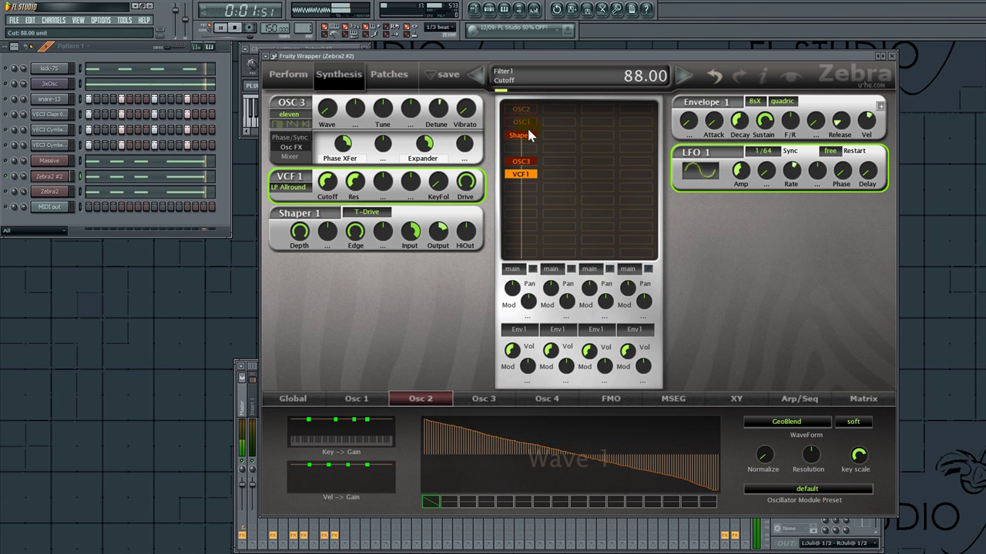
# Step: Unmute OSC1 and OSC2 in the grid, raise VCF 1's KeyFol and set its Cutoff to 74.67
pyautogui.click(529, 116)
pyautogui.click(528, 110)
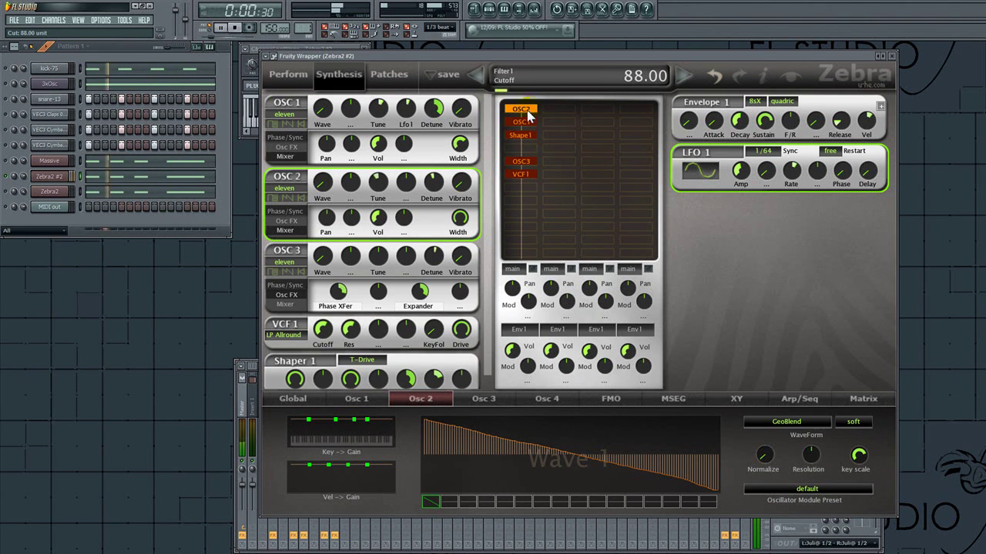
pyautogui.click(516, 177)
pyautogui.moveTo(323, 329)
pyautogui.mouseDown()
pyautogui.moveTo(334, 302)
pyautogui.moveTo(327, 343)
pyautogui.moveTo(340, 319)
pyautogui.mouseUp()
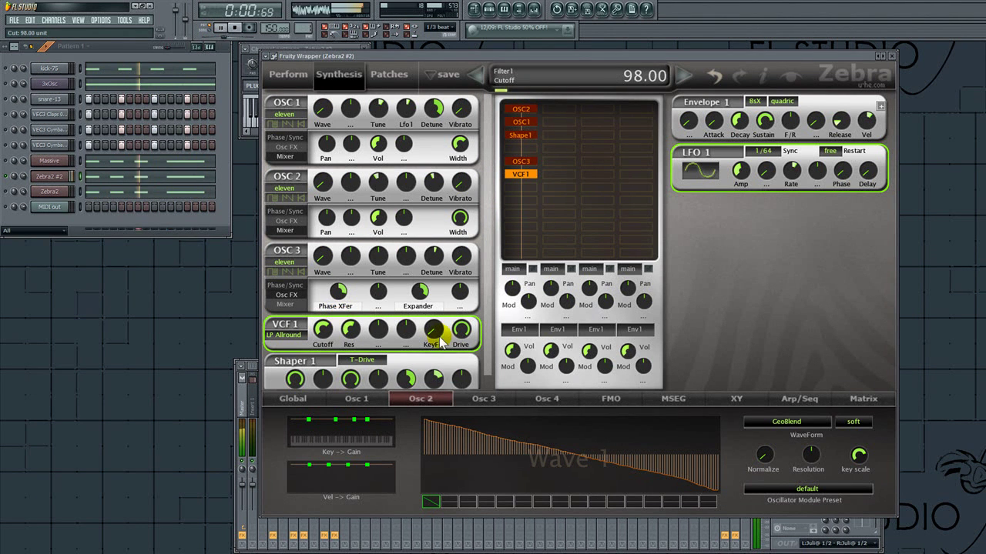
pyautogui.moveTo(438, 333); pyautogui.dragTo(445, 293)
pyautogui.moveTo(325, 330); pyautogui.dragTo(330, 346)
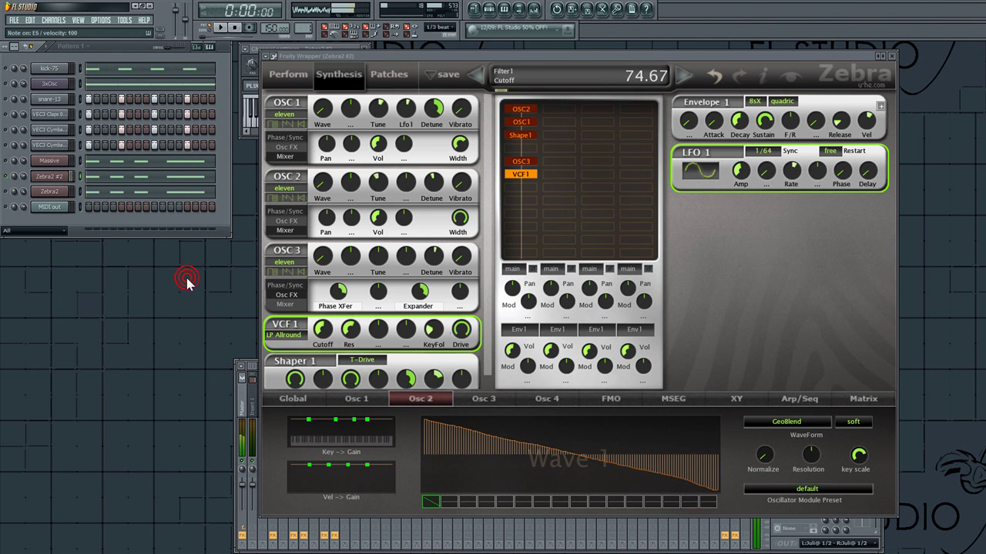
# Step: Resume playback, lower VCF 1's Res and set its Cutoff to 104.00
pyautogui.press('space')
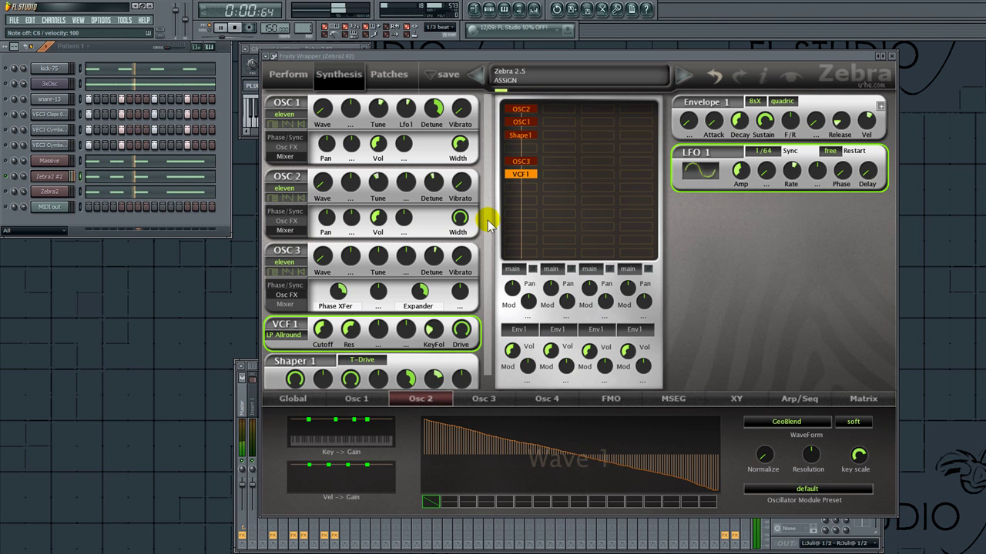
pyautogui.scroll(-1, 485, 223)
pyautogui.moveTo(323, 318)
pyautogui.mouseDown()
pyautogui.moveTo(330, 300)
pyautogui.moveTo(350, 361)
pyautogui.moveTo(329, 296)
pyautogui.moveTo(350, 351)
pyautogui.moveTo(328, 322)
pyautogui.mouseUp()
# Step: Unmute the Massive channel and route the Zebra2 #2 channel to mixer Insert 10
pyautogui.click(8, 158)
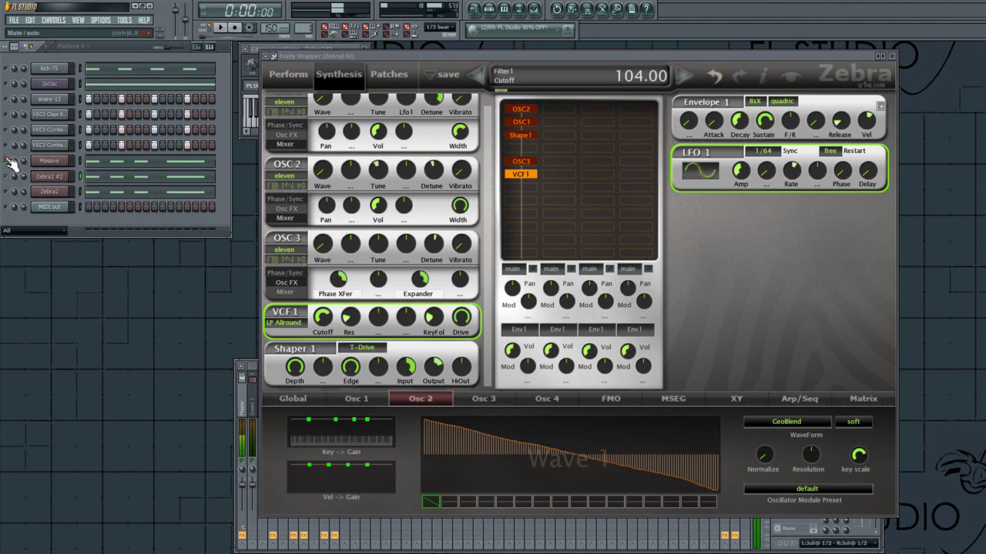
pyautogui.click(45, 174)
pyautogui.click(44, 175)
pyautogui.press('space')
pyautogui.click(259, 50)
pyautogui.press('F9')
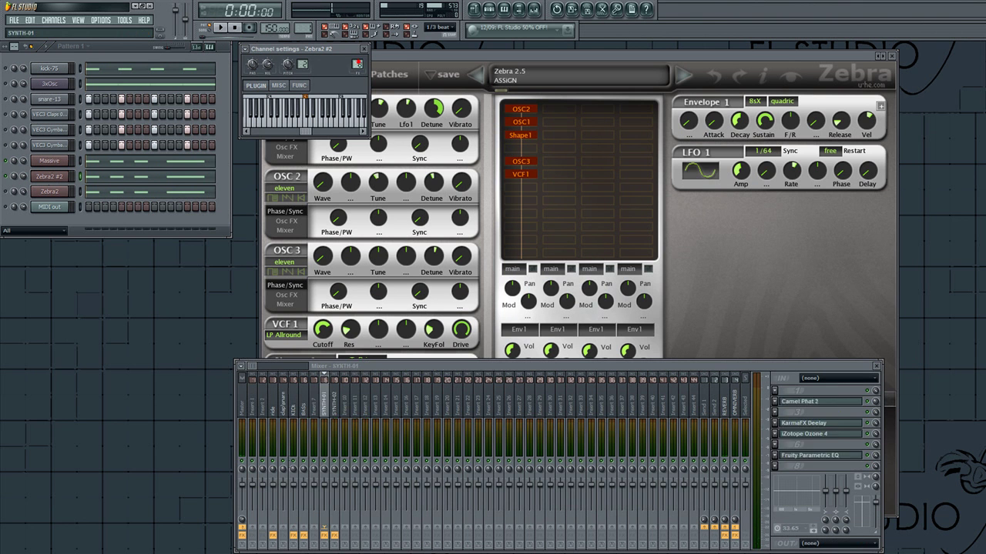
pyautogui.click(341, 398)
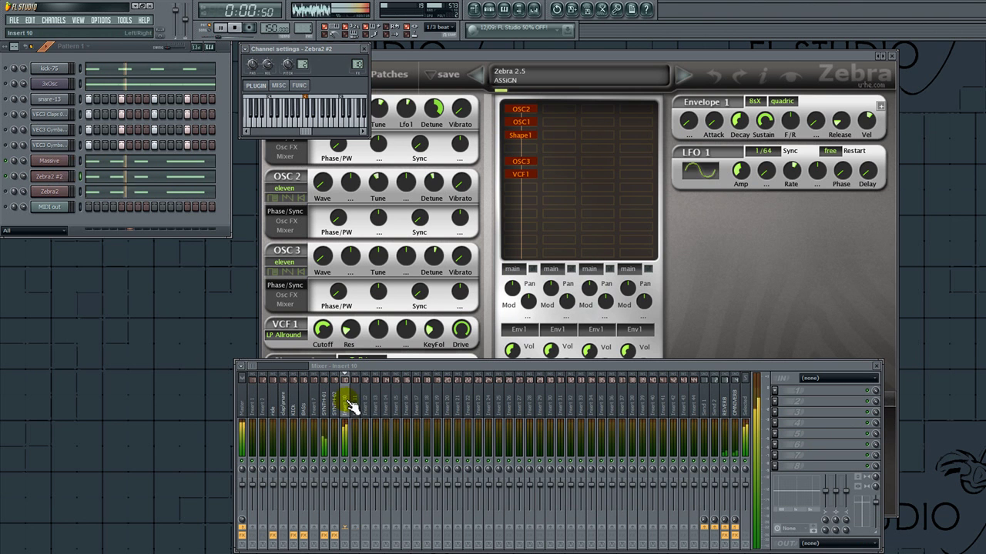
# Step: Rename mixer Insert 10 as SYNTH-03
pyautogui.rightClick(341, 398)
pyautogui.click(392, 452)
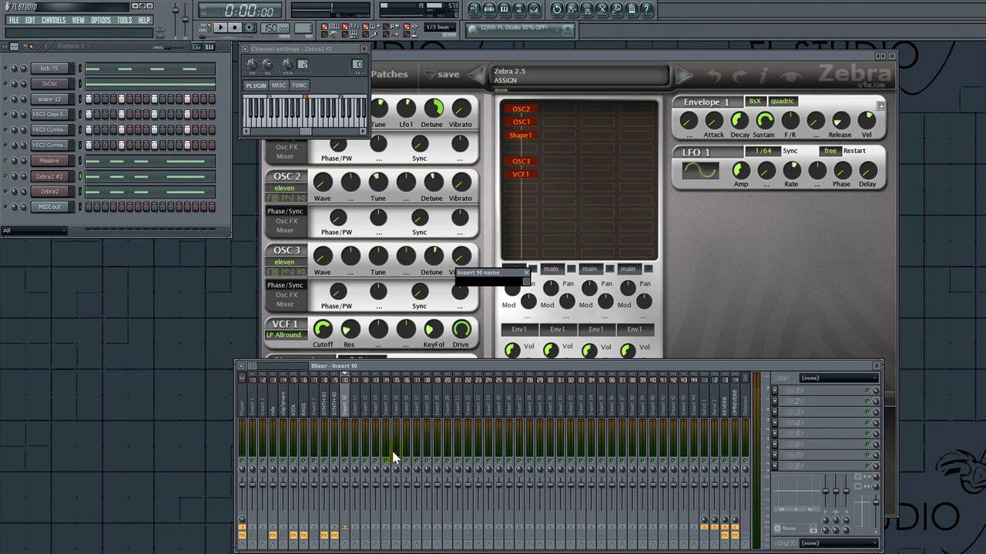
pyautogui.write('SYNTH-03')
pyautogui.press('Return')
# Step: Solo the Zebra2 #2 channel, load the initialize preset in Zebra2 and start playback
pyautogui.click(7, 177)
pyautogui.click(536, 79)
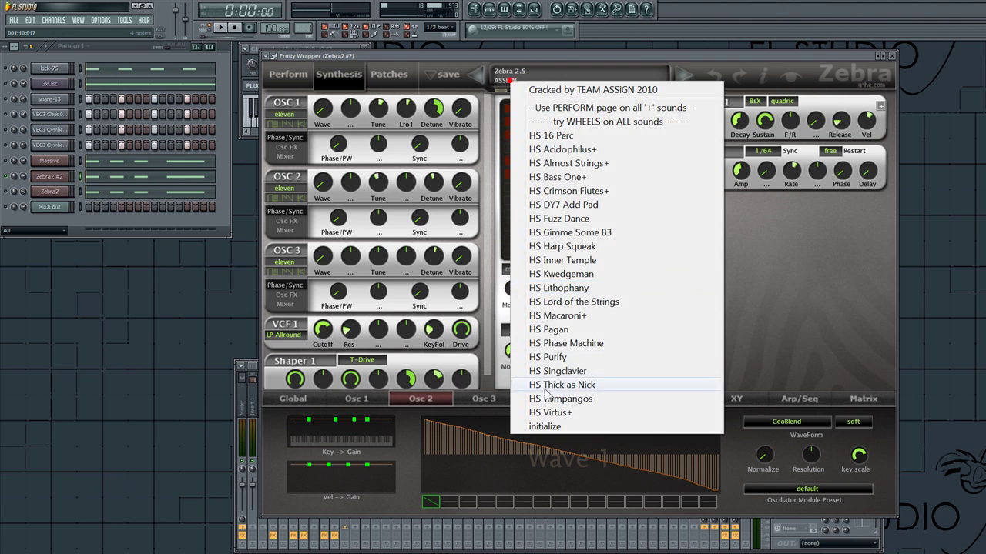
pyautogui.click(544, 425)
pyautogui.press('space')
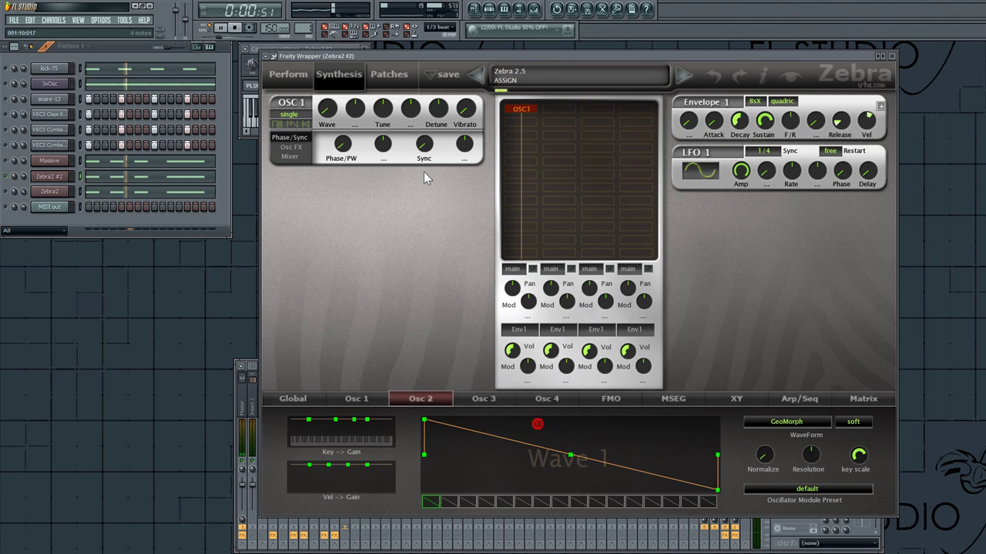
# Step: Set OSC 1's voice mode to eleven
pyautogui.click(289, 114)
pyautogui.click(312, 165)
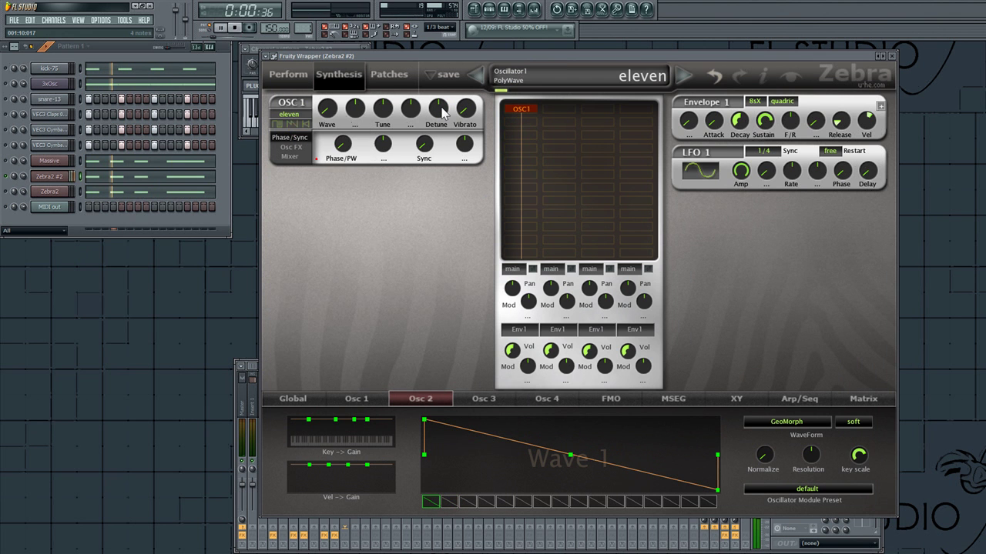
# Step: Set OSC 1's detune to -2.00 and add OSC 2 directly below it in the module grid
pyautogui.moveTo(443, 113); pyautogui.dragTo(437, 107)
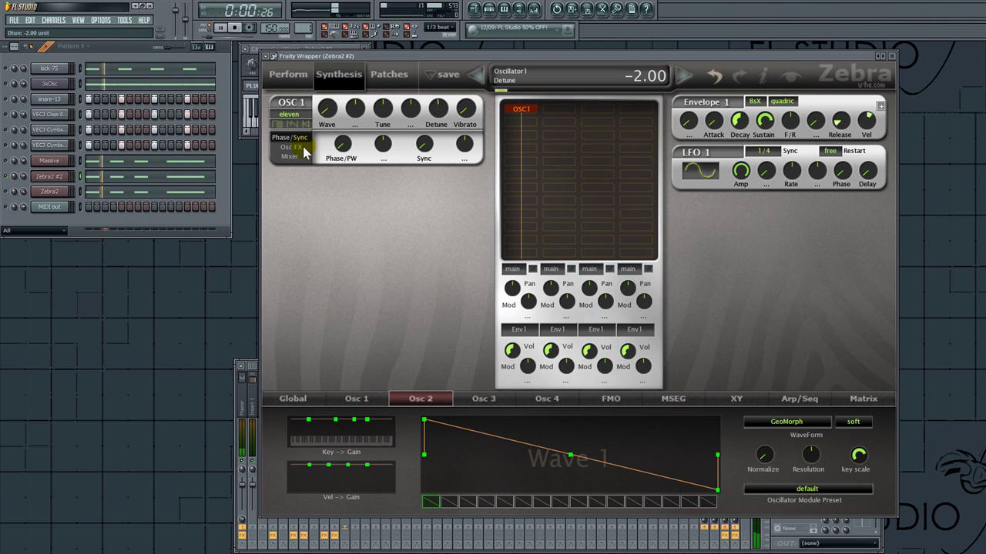
pyautogui.click(518, 122)
pyautogui.click(522, 128)
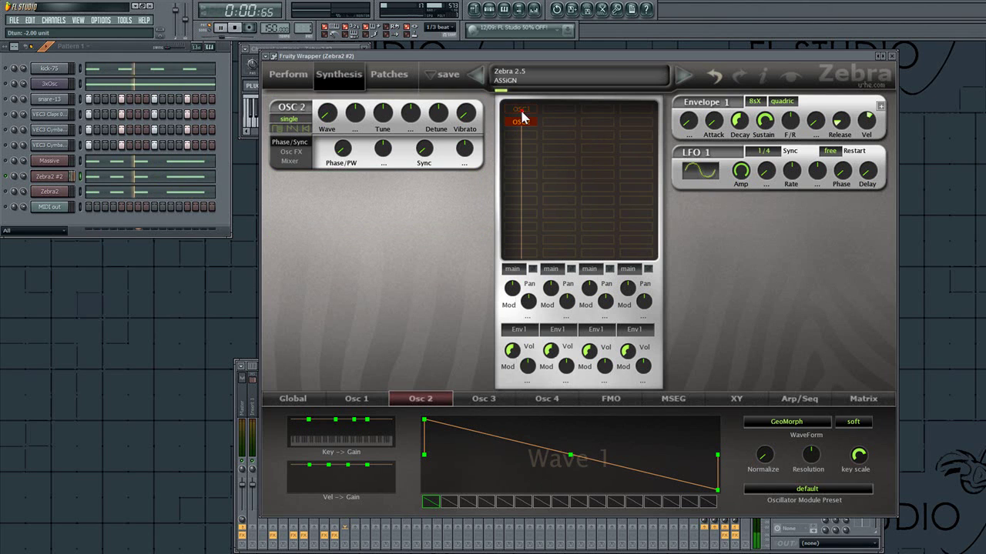
# Step: Set OSC 2's voice mode to eleven and its detune to 2.00
pyautogui.click(288, 119)
pyautogui.click(299, 161)
pyautogui.moveTo(441, 120); pyautogui.dragTo(448, 109)
# Step: Set OSC 2's first oscillator effect to Odd for Even at -33.33 and its second to Expander at 77.33
pyautogui.click(290, 147)
pyautogui.click(347, 160)
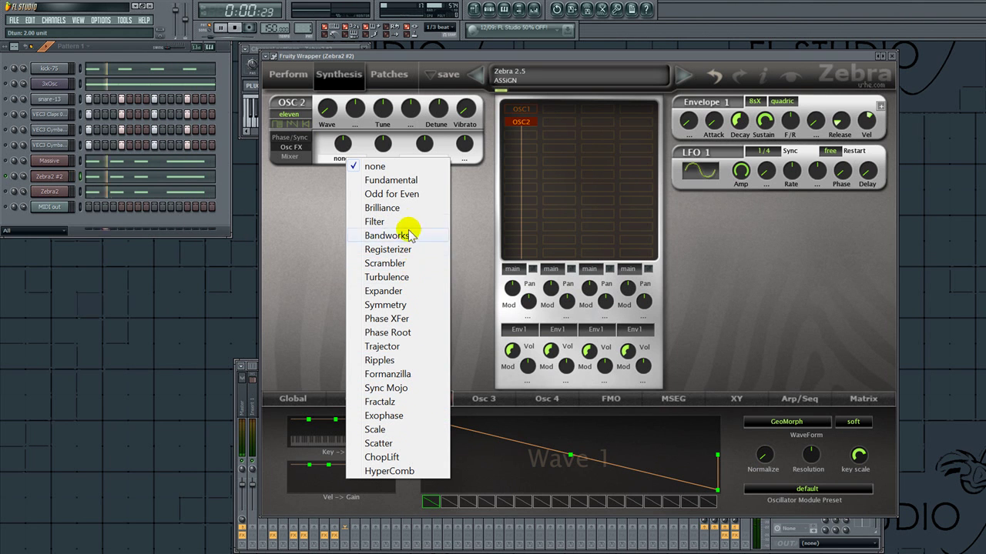
pyautogui.click(405, 197)
pyautogui.moveTo(354, 150); pyautogui.dragTo(351, 173)
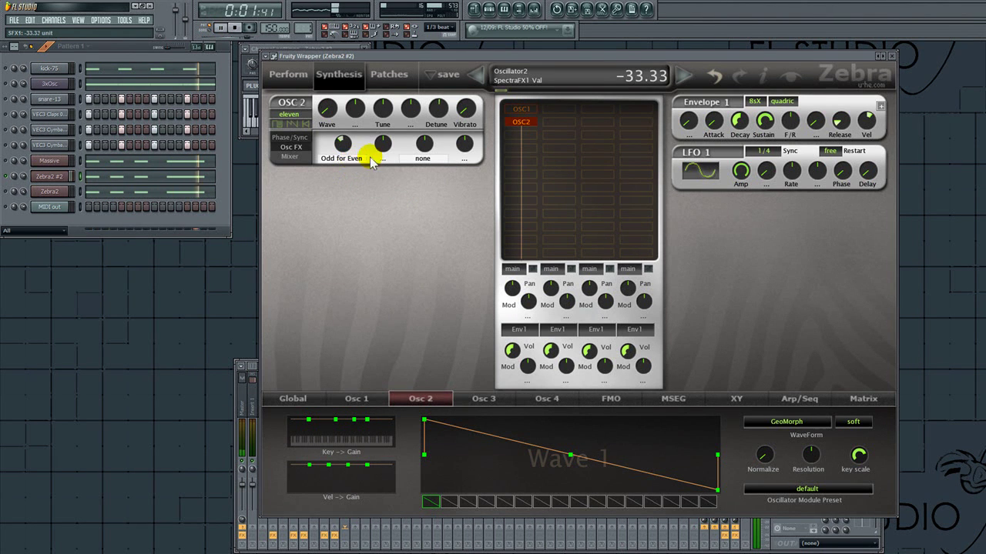
pyautogui.click(422, 158)
pyautogui.click(472, 292)
pyautogui.moveTo(424, 143); pyautogui.dragTo(439, 115)
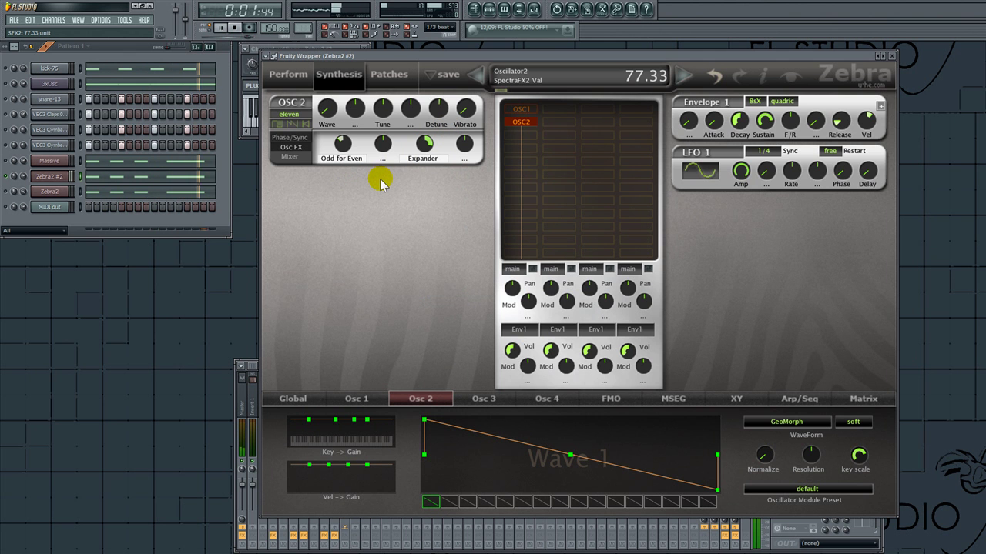
# Step: Assign Lfo1 as the source and OSC2: Detune as the target of the first modulation matrix slot
pyautogui.click(860, 401)
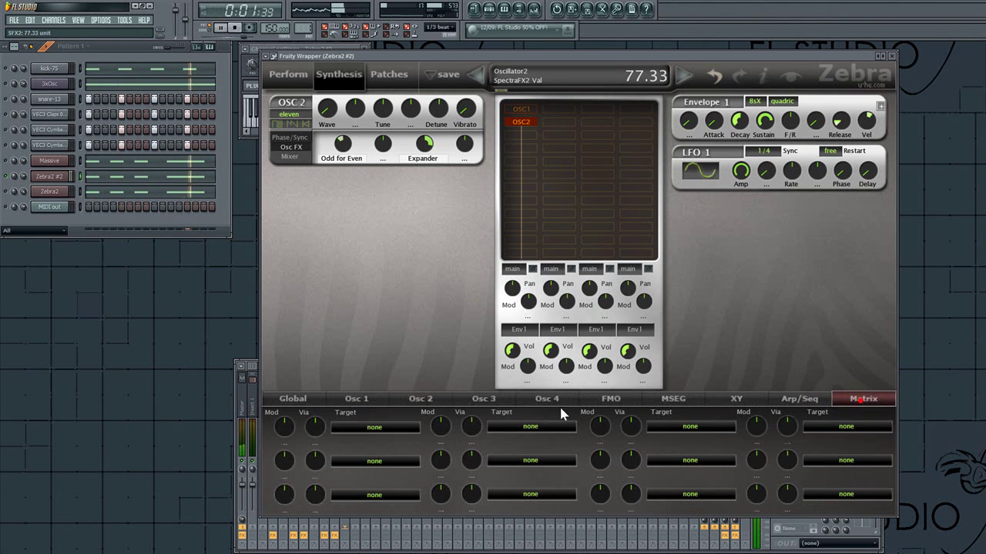
pyautogui.click(298, 435)
pyautogui.click(308, 377)
pyautogui.click(356, 435)
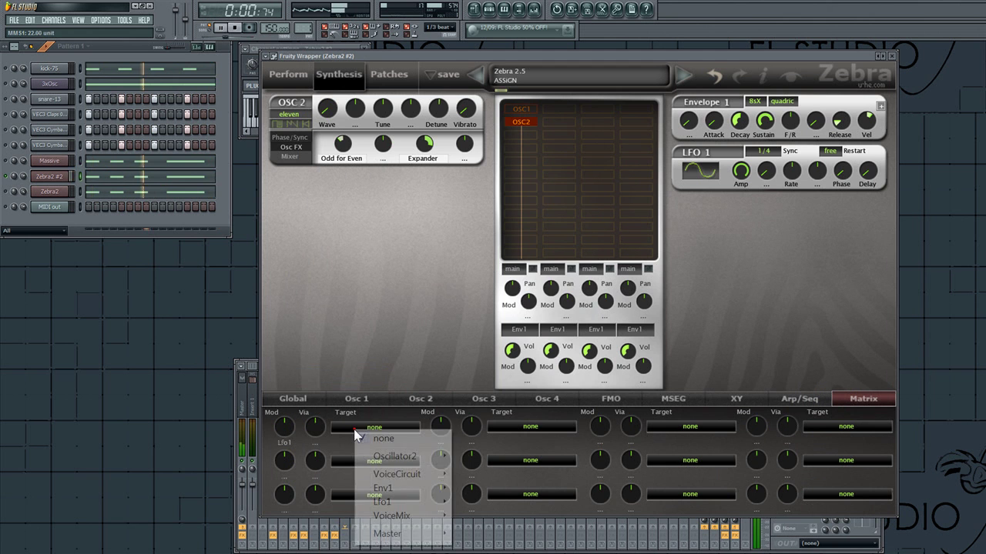
pyautogui.moveTo(400, 456)
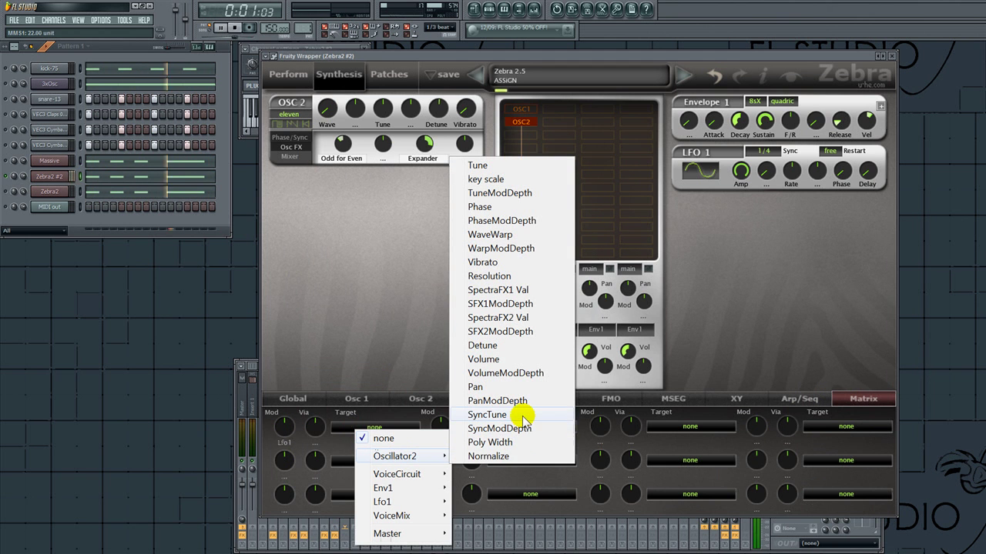
pyautogui.click(506, 345)
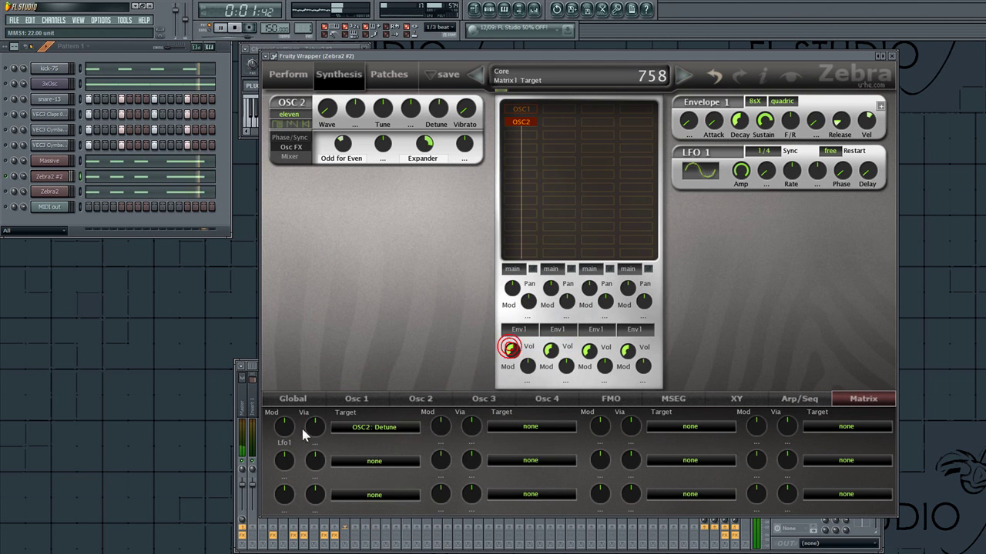
# Step: Set LFO 1's sync to 1/64 and rate to 120.00, with the first matrix slot's depth at 52.00
pyautogui.click(759, 151)
pyautogui.click(787, 204)
pyautogui.click(794, 166)
pyautogui.moveTo(794, 168); pyautogui.dragTo(797, 164)
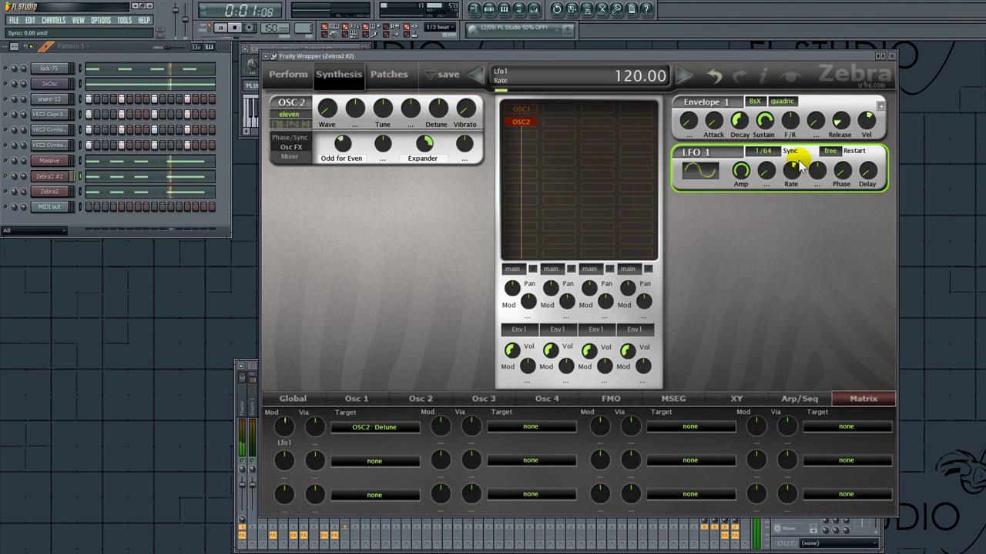
pyautogui.moveTo(284, 430)
pyautogui.mouseDown()
pyautogui.moveTo(291, 380)
pyautogui.moveTo(284, 446)
pyautogui.mouseUp()
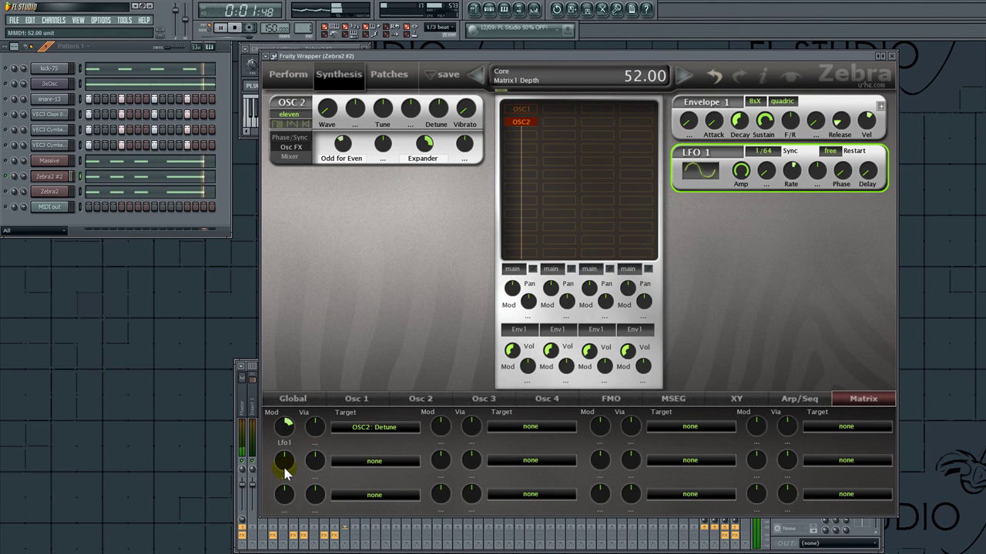
# Step: Assign Lfo2 as OSC 2's tune modulation source and raise the modulation depth slightly
pyautogui.click(409, 111)
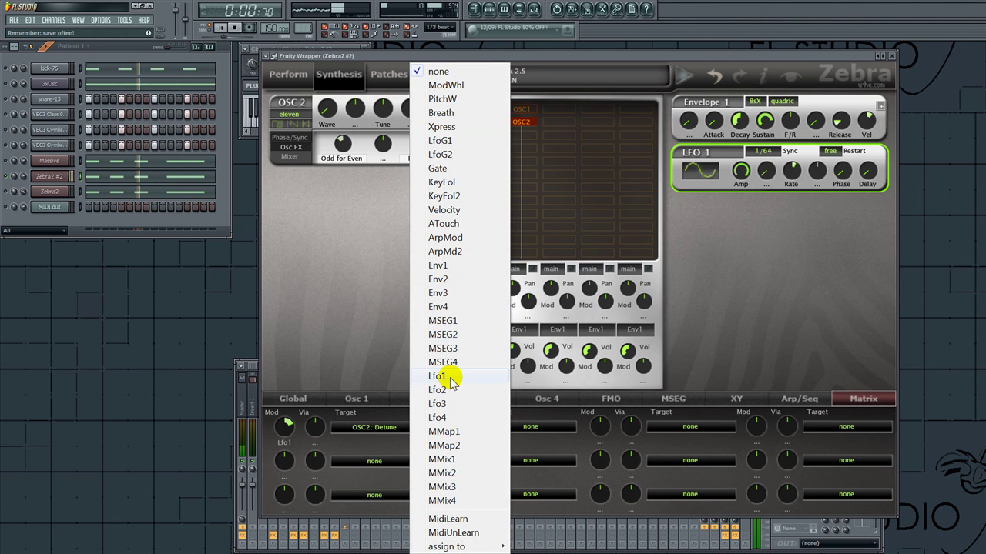
pyautogui.click(451, 389)
pyautogui.moveTo(413, 127); pyautogui.dragTo(414, 103)
# Step: Set LFO 2's sync to 1/64 and its rate to 121.33
pyautogui.click(761, 202)
pyautogui.click(789, 227)
pyautogui.click(793, 222)
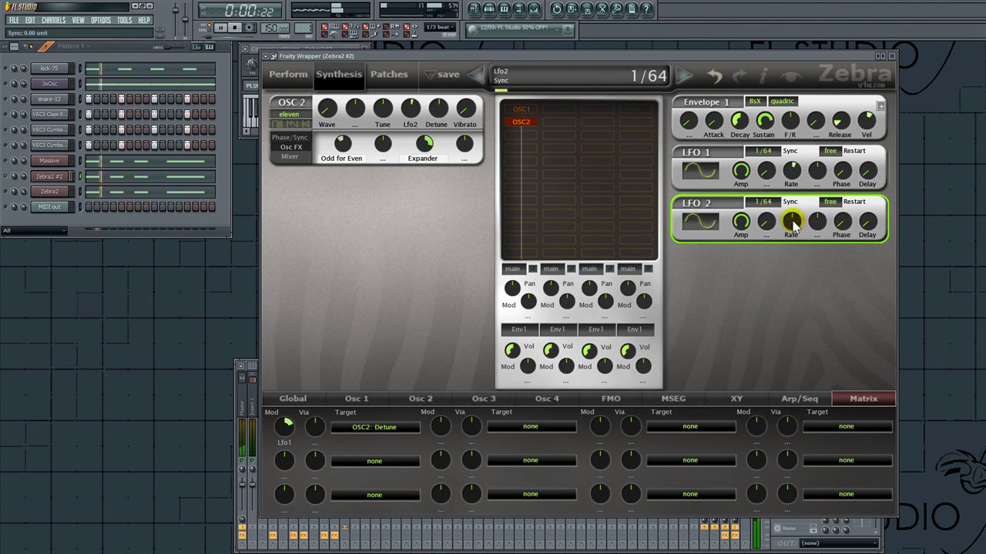
pyautogui.moveTo(794, 219); pyautogui.dragTo(797, 217)
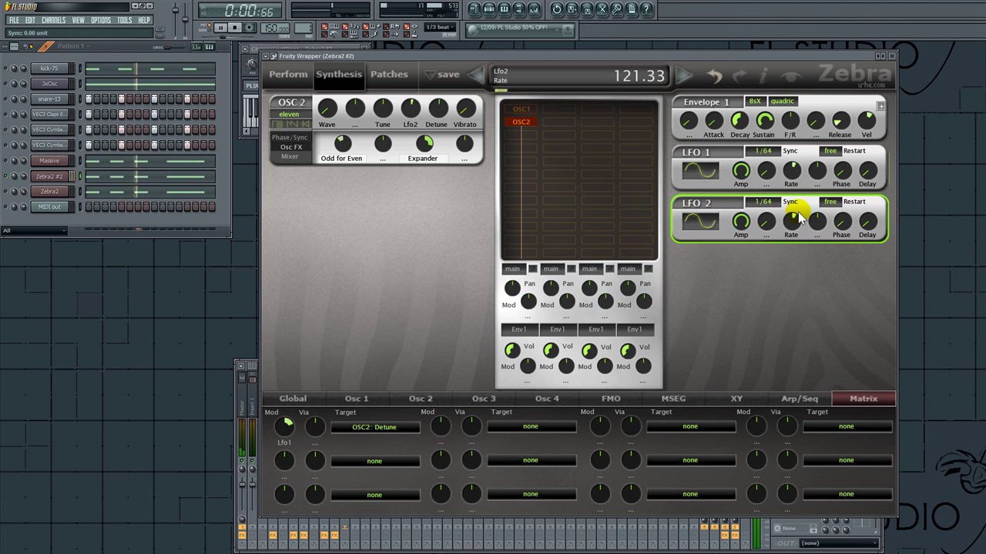
# Step: Set OSC 2's tune modulation depth to 6.00 and LFO 2's amplitude to 13.00
pyautogui.moveTo(410, 112); pyautogui.dragTo(414, 115)
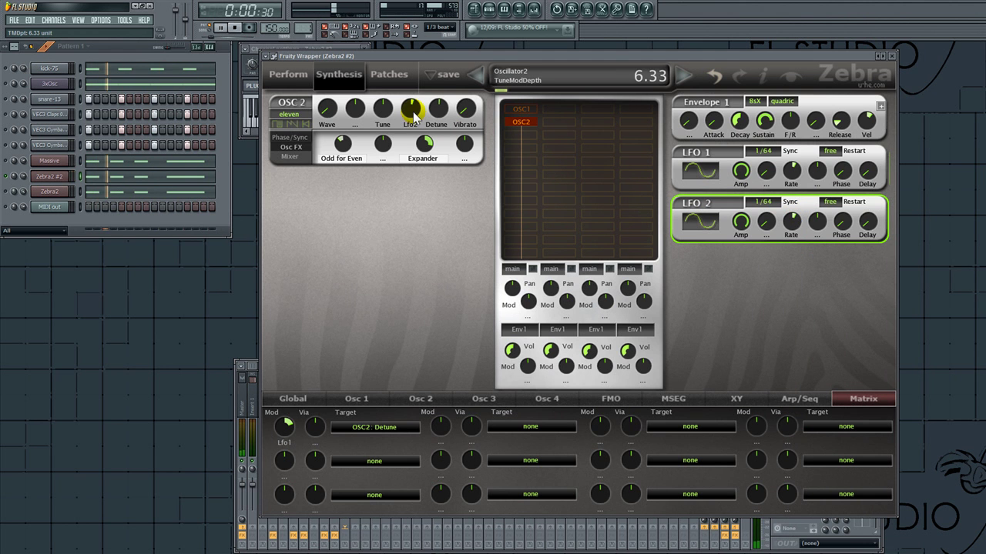
pyautogui.moveTo(745, 225); pyautogui.dragTo(747, 355)
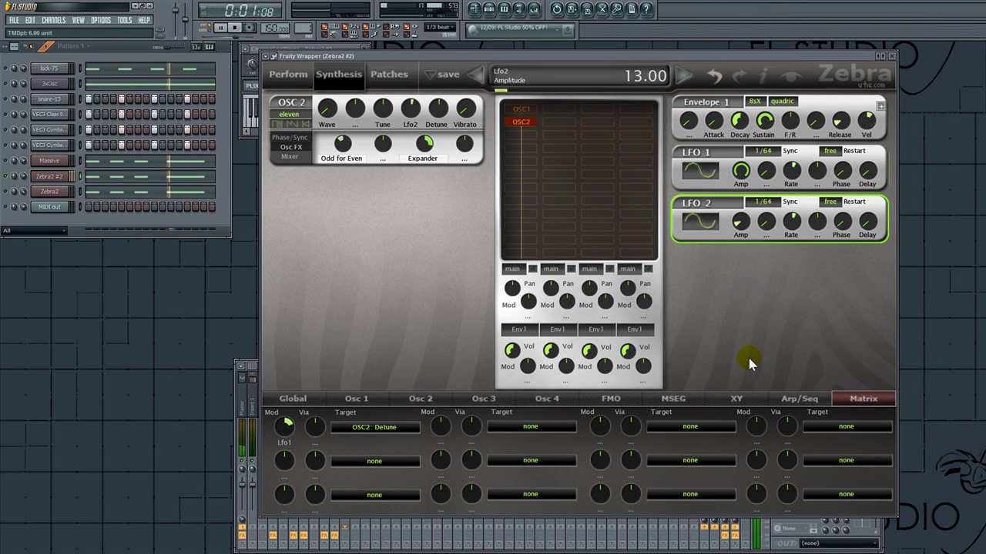
# Step: Stop playback and assign KeyFol to modulate LFO 2's rate with an increased depth
pyautogui.click(185, 279)
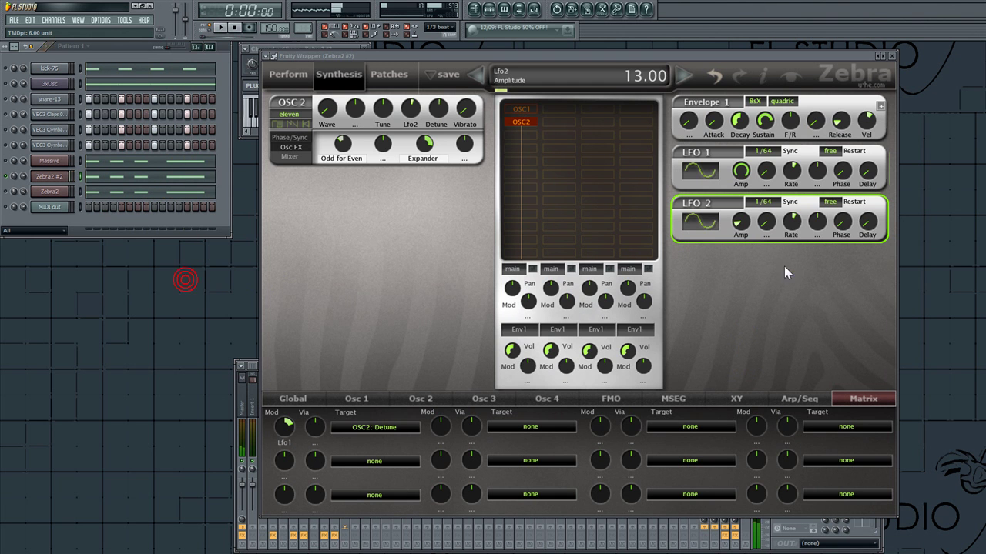
pyautogui.click(791, 222)
pyautogui.rightClick(793, 224)
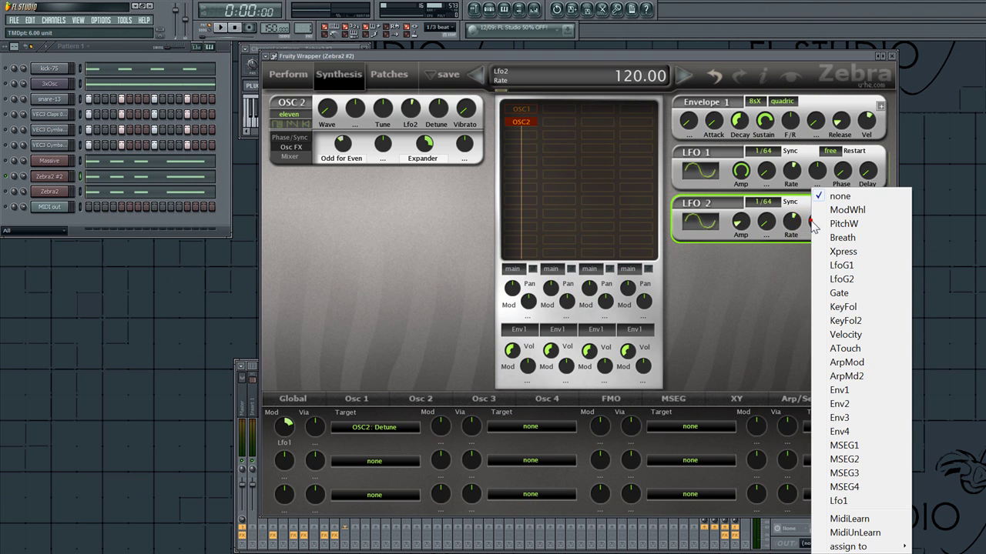
pyautogui.click(872, 307)
pyautogui.moveTo(819, 223); pyautogui.dragTo(833, 139)
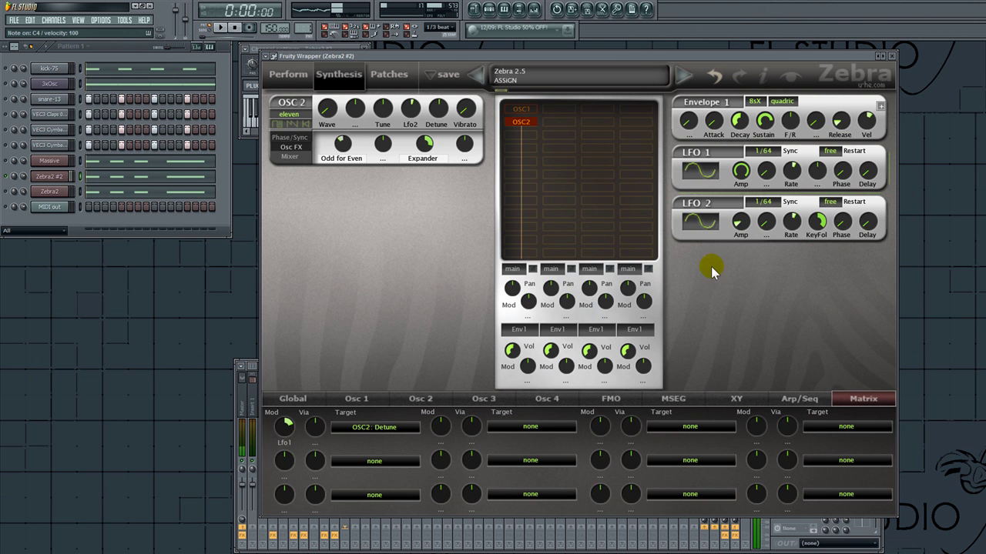
# Step: Restart playback and set LFO 2's rate to 106.67 and its amplitude to 9.67
pyautogui.click(787, 243)
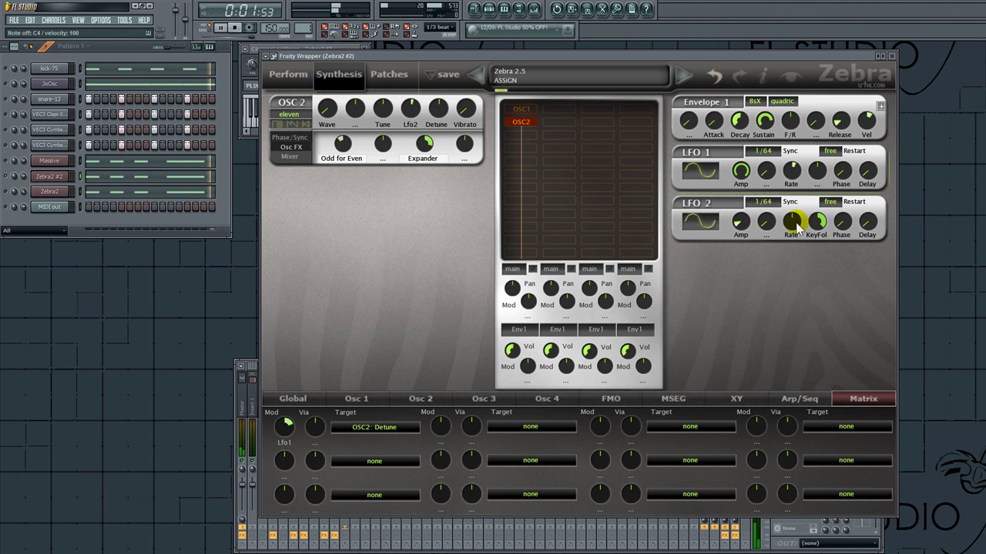
pyautogui.scroll(6, 796, 223)
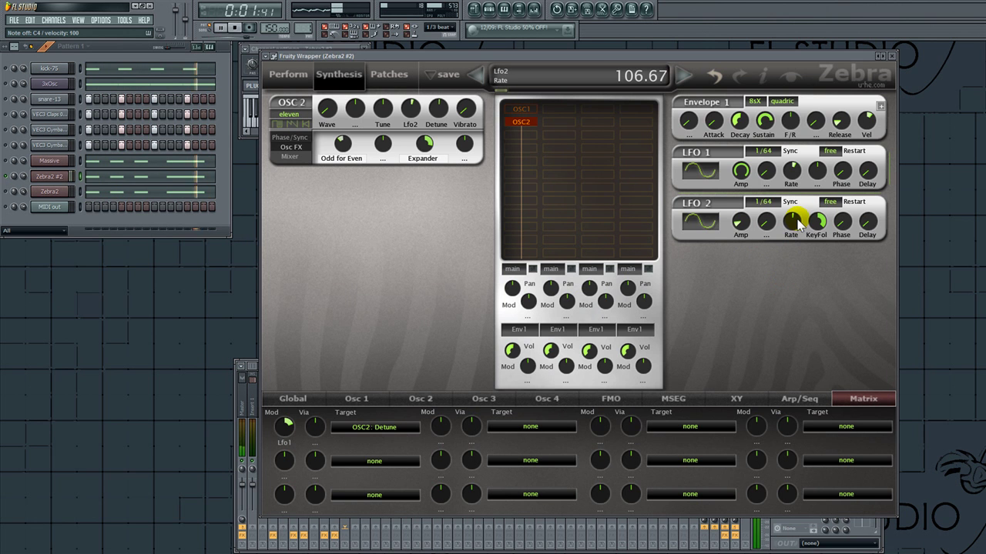
pyautogui.moveTo(740, 224)
pyautogui.mouseDown()
pyautogui.moveTo(755, 209)
pyautogui.moveTo(751, 227)
pyautogui.mouseUp()
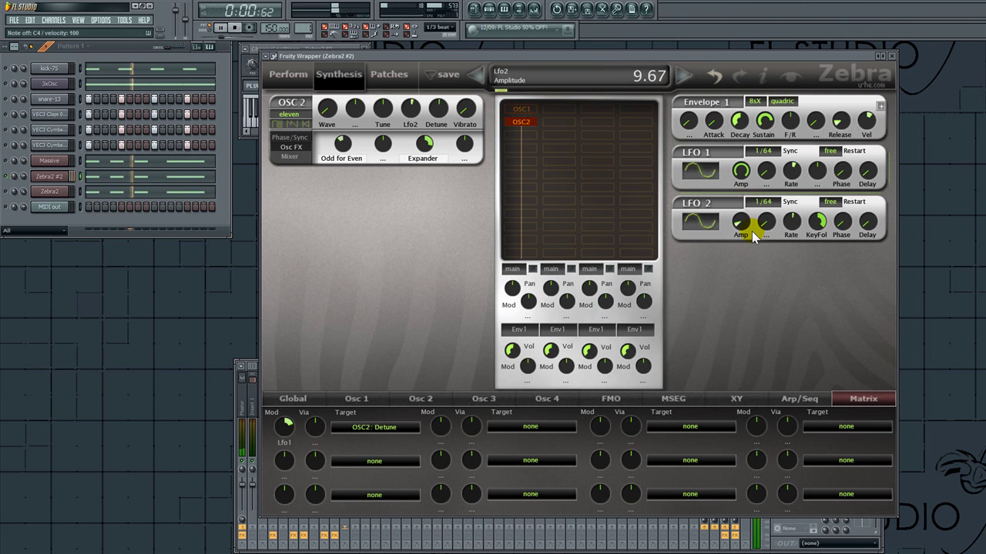
# Step: Set OSC 2's stereo width to 100.00 in its mixer section
pyautogui.click(287, 155)
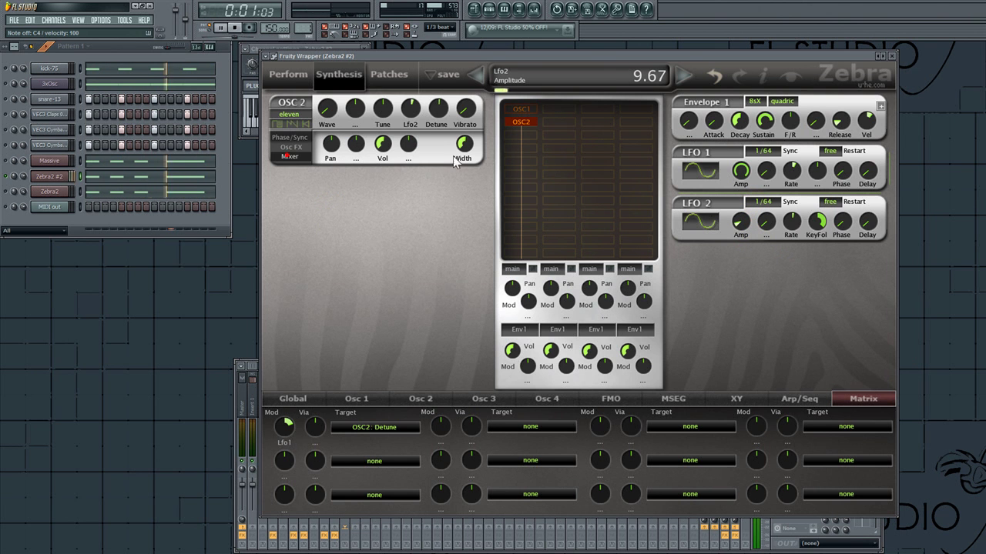
pyautogui.moveTo(468, 144); pyautogui.dragTo(500, 71)
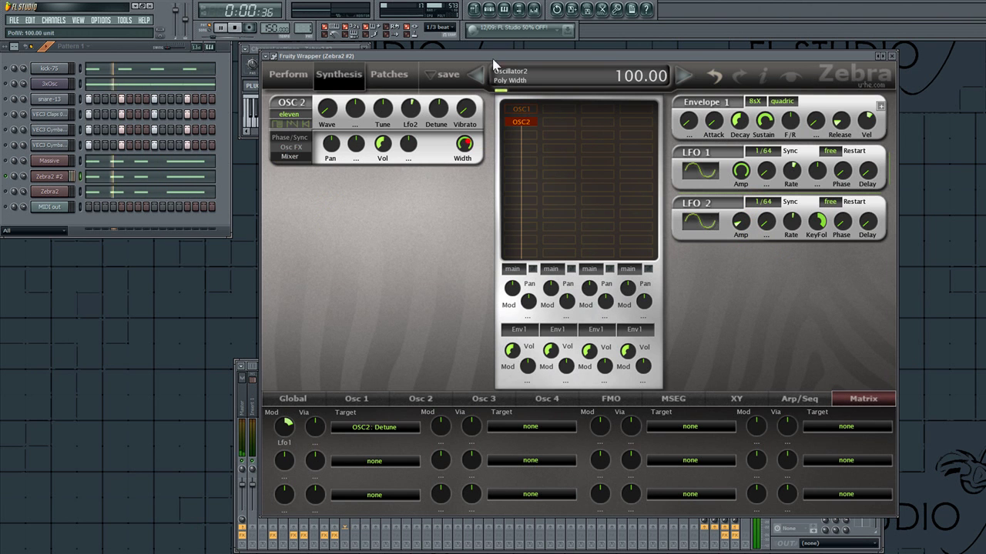
# Step: Add VCF 1 below OSC 2 in the grid, using the LP Allround type and a drive of 32.33
pyautogui.click(519, 178)
pyautogui.click(543, 238)
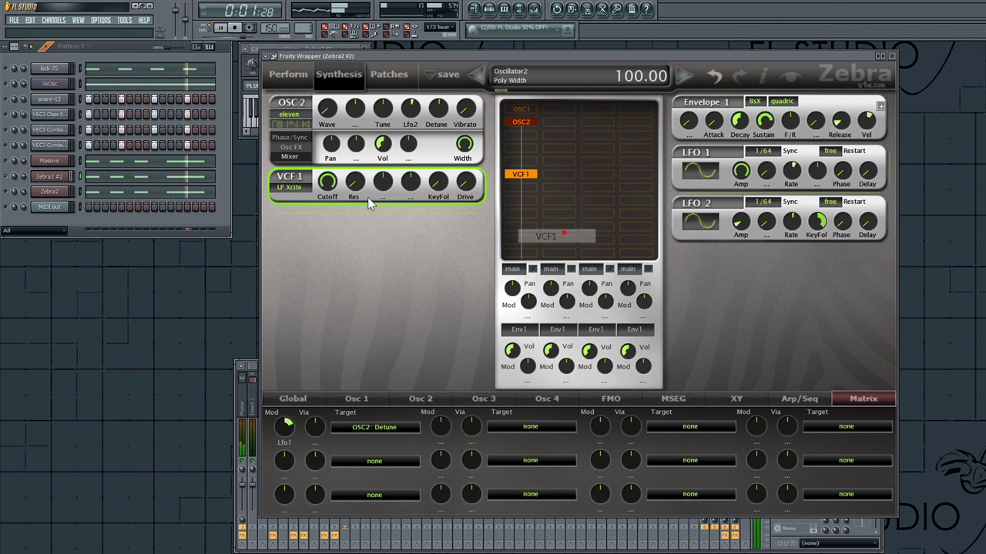
pyautogui.click(300, 187)
pyautogui.click(323, 211)
pyautogui.moveTo(465, 181); pyautogui.dragTo(463, 146)
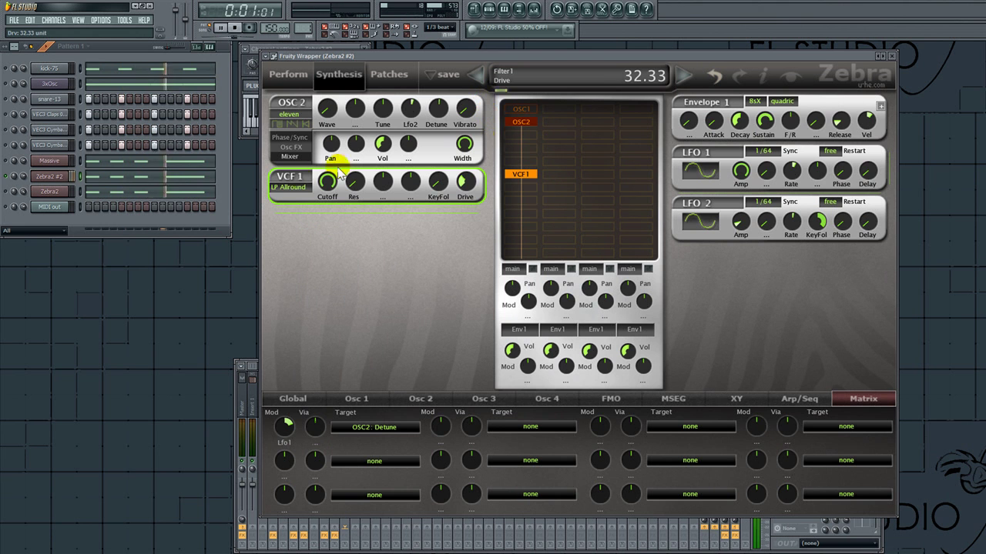
# Step: Lower VCF 1's cutoff and assign Env2 to modulate it, with Envelope 2's release at 77.00
pyautogui.moveTo(326, 181); pyautogui.dragTo(325, 214)
pyautogui.moveTo(360, 185)
pyautogui.mouseDown()
pyautogui.moveTo(373, 157)
pyautogui.moveTo(356, 193)
pyautogui.mouseUp()
pyautogui.rightClick(384, 187)
pyautogui.click(443, 280)
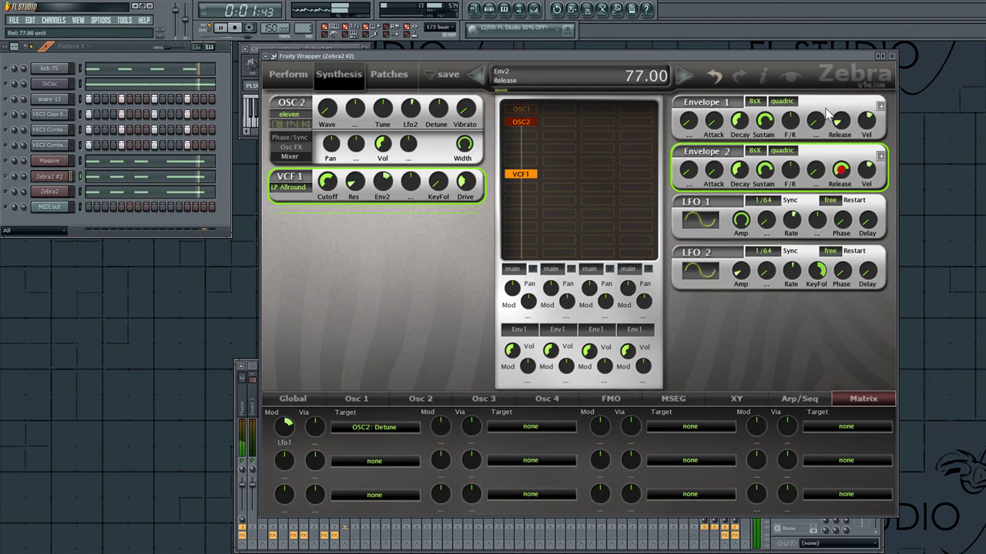
# Step: Adjust Envelope 2's decay, remove VCF 1's resonance and set its cutoff to 70.67
pyautogui.moveTo(740, 200); pyautogui.dragTo(741, 192)
pyautogui.moveTo(359, 184); pyautogui.dragTo(327, 202)
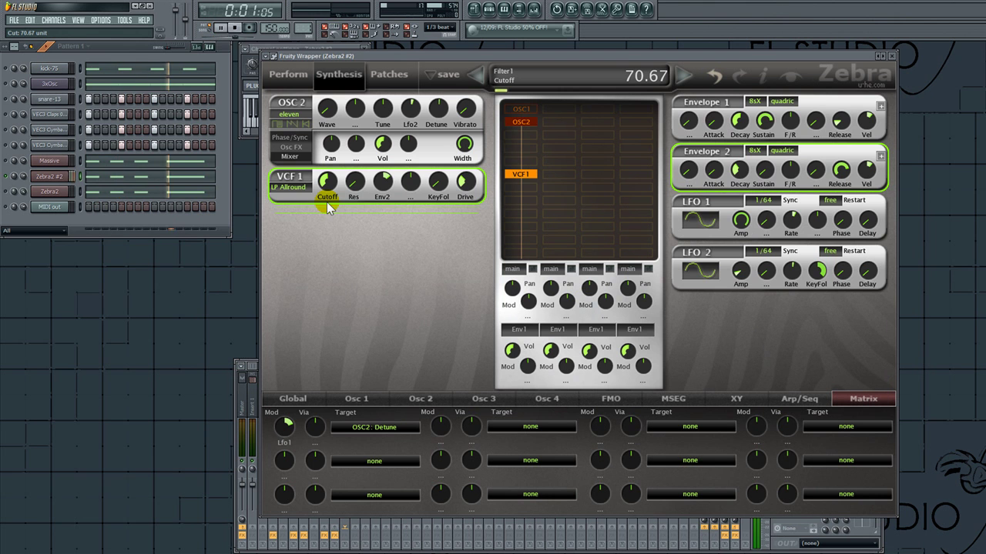
# Step: Change VCF 1's type to LP OldDrive, fine-tune its cutoff and set Envelope 2's decay to 34.67
pyautogui.click(290, 187)
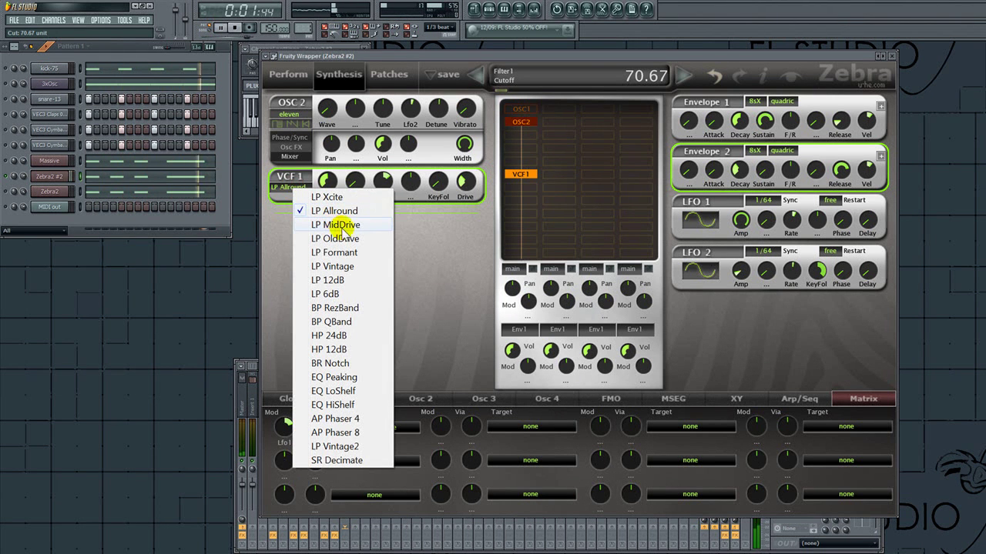
pyautogui.click(338, 239)
pyautogui.moveTo(327, 179); pyautogui.dragTo(381, 185)
pyautogui.moveTo(740, 166)
pyautogui.mouseDown()
pyautogui.moveTo(746, 172)
pyautogui.moveTo(750, 133)
pyautogui.moveTo(751, 177)
pyautogui.mouseUp()
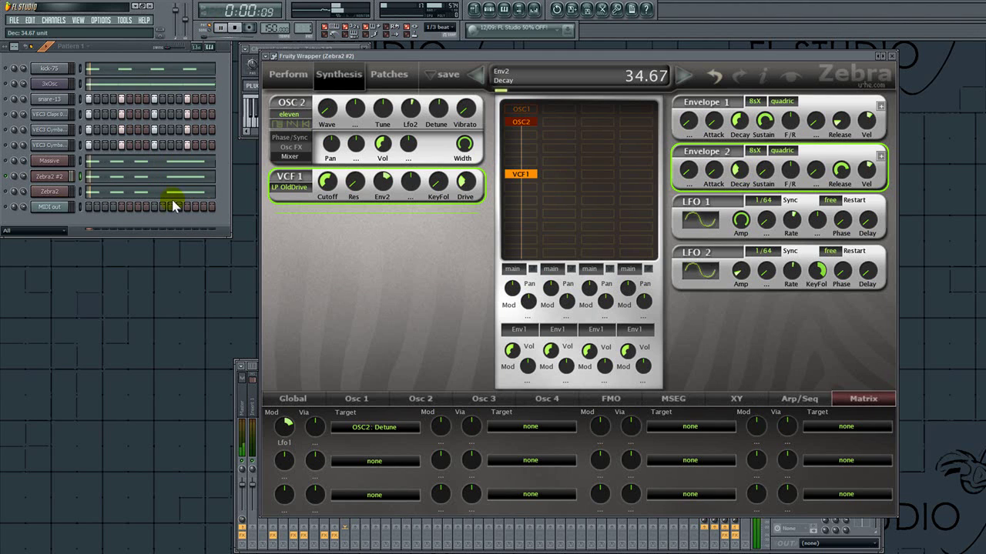
# Step: Close the Zebra2 window and load CamelPhat3 into effect slot 2 of SYNTH-03, with its window above the mixer
pyautogui.click(46, 177)
pyautogui.click(775, 394)
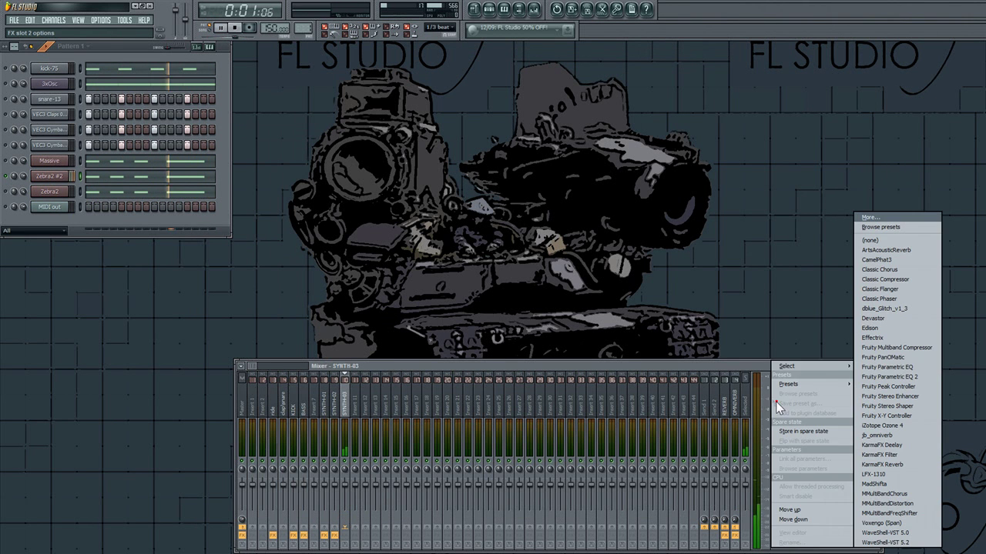
pyautogui.click(907, 261)
pyautogui.moveTo(246, 143); pyautogui.dragTo(586, 72)
# Step: Switch off Camel Phat 3's LFO, Magic EQ and Compressor sections and set the MM Filter type to BandPass Fat
pyautogui.click(564, 212)
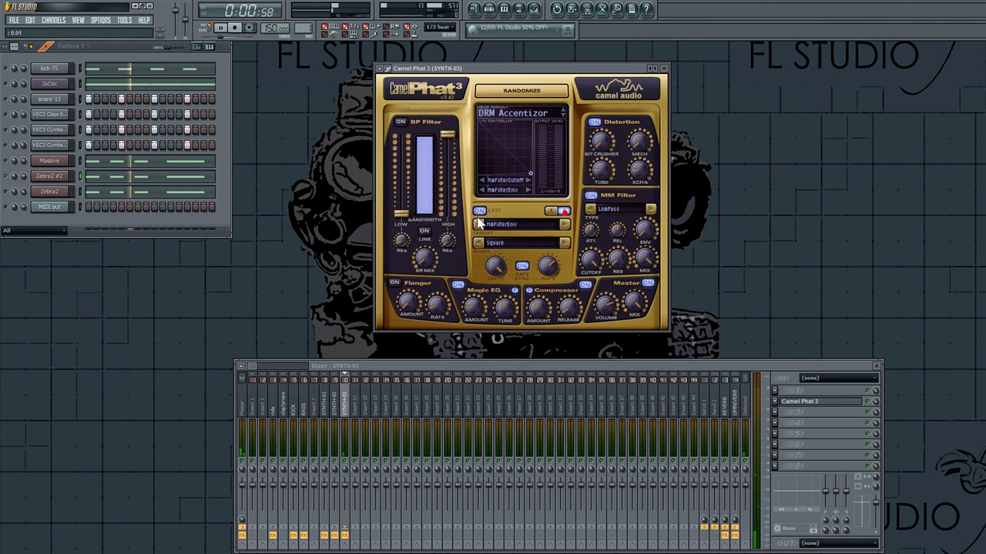
pyautogui.click(609, 208)
pyautogui.click(636, 272)
# Step: Lower the MM Filter's cutoff and raise its resonance
pyautogui.moveTo(590, 257); pyautogui.dragTo(587, 328)
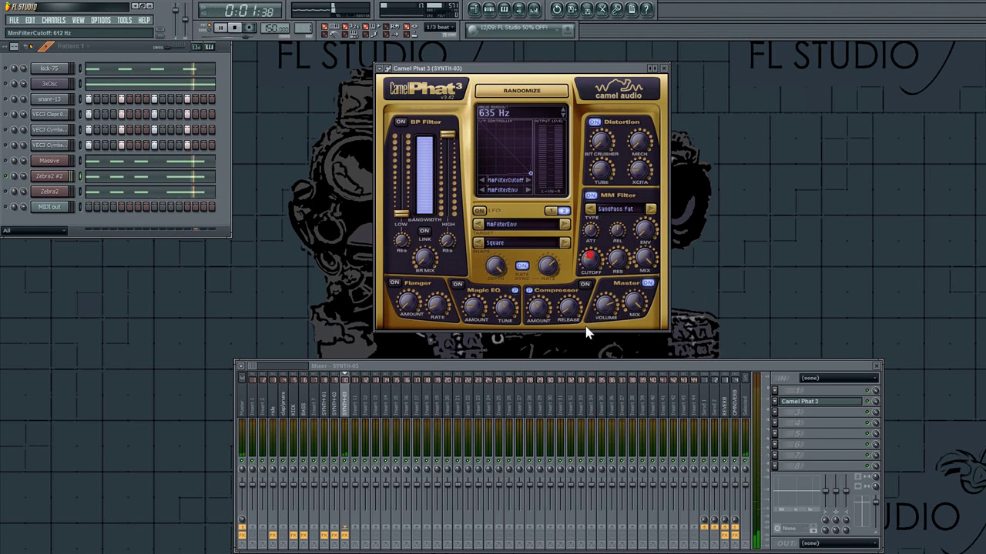
pyautogui.moveTo(618, 260); pyautogui.dragTo(648, 136)
pyautogui.moveTo(594, 262); pyautogui.dragTo(641, 328)
# Step: Add some XCita distortion and set the Tube distortion to 40 %
pyautogui.moveTo(639, 171); pyautogui.dragTo(634, 141)
pyautogui.moveTo(605, 178); pyautogui.dragTo(610, 140)
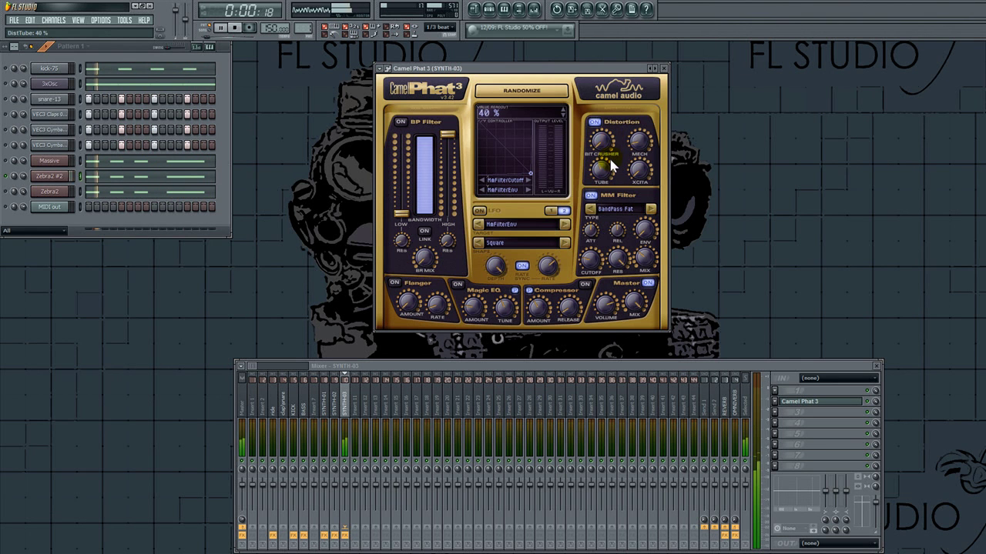
# Step: Lower Camel Phat 3's slot mix and load iZotope Ozone 4 into slot 5 of SYNTH-03 with its Loudness Maximizer active
pyautogui.click(866, 401)
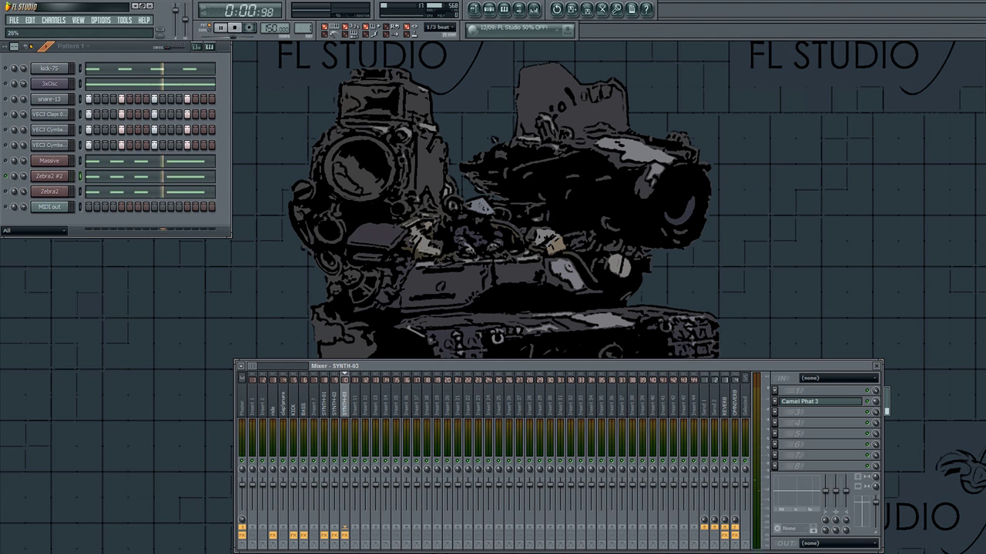
pyautogui.click(783, 448)
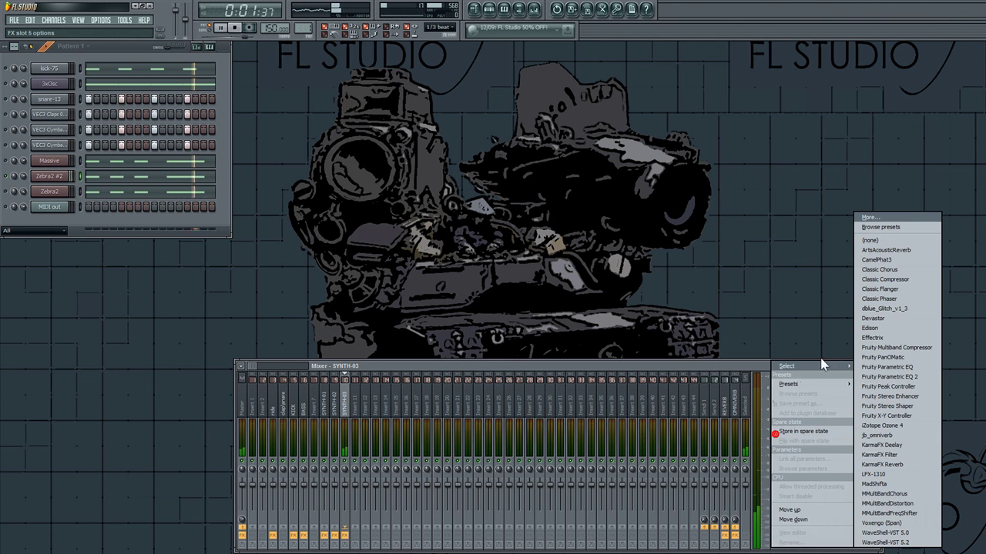
pyautogui.click(911, 428)
pyautogui.moveTo(630, 127); pyautogui.dragTo(493, 65)
pyautogui.click(438, 332)
pyautogui.click(462, 333)
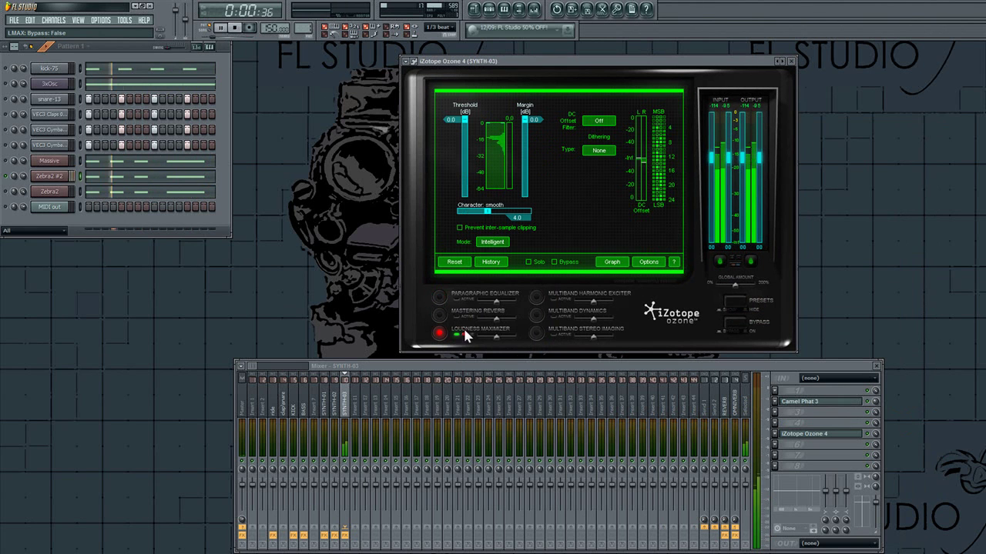
# Step: Set the maximizer's threshold to -7.8 dB and character to 1.1, raise the input gain to about 7.8 and lower the output to -8.9
pyautogui.moveTo(464, 122); pyautogui.dragTo(465, 154)
pyautogui.moveTo(498, 219); pyautogui.dragTo(468, 216)
pyautogui.moveTo(708, 162); pyautogui.dragTo(715, 136)
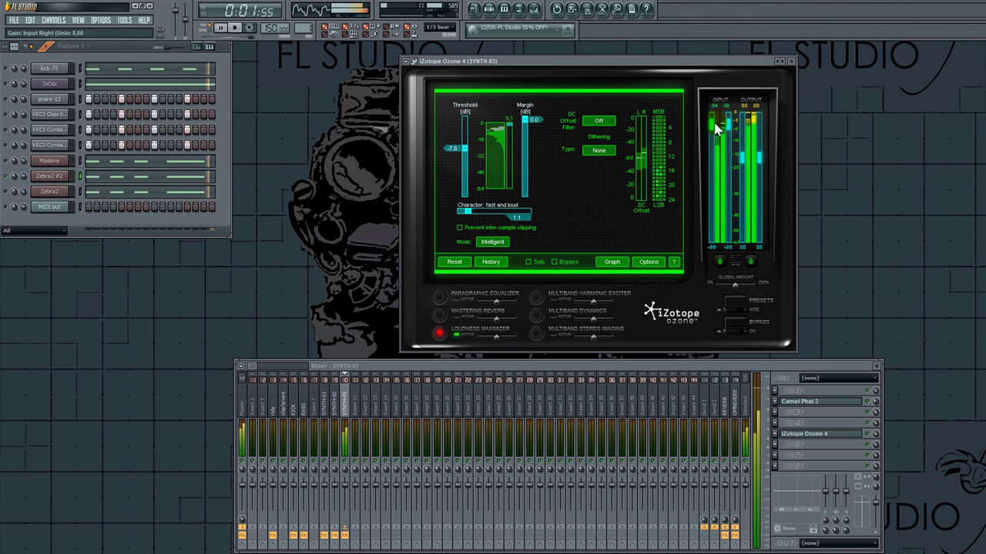
pyautogui.moveTo(739, 154); pyautogui.dragTo(744, 189)
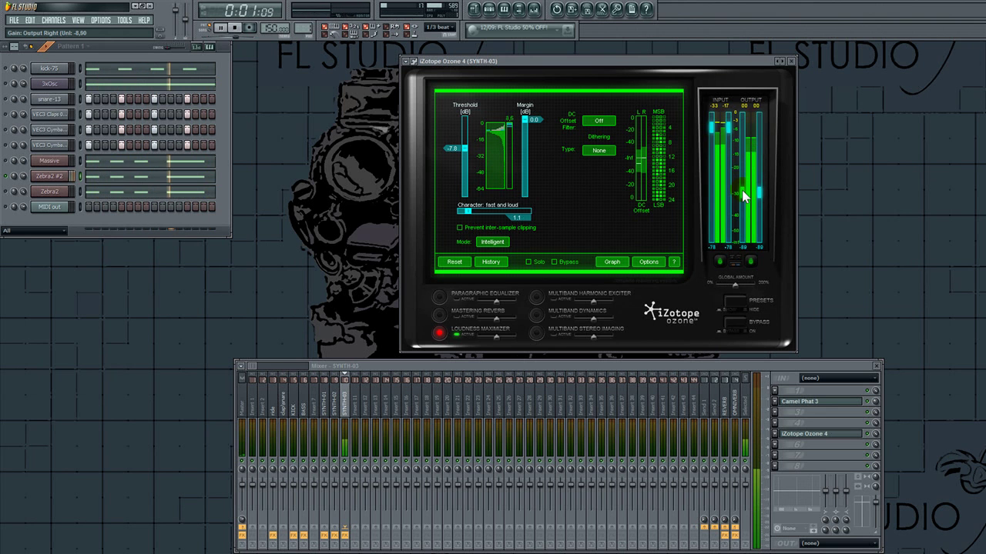
# Step: Activate Ozone 4's Paragraphic Equalizer, cut the lowest band by 2.83 dB and boost band 7 by about 4.27 dB, closing Ozone
pyautogui.click(439, 298)
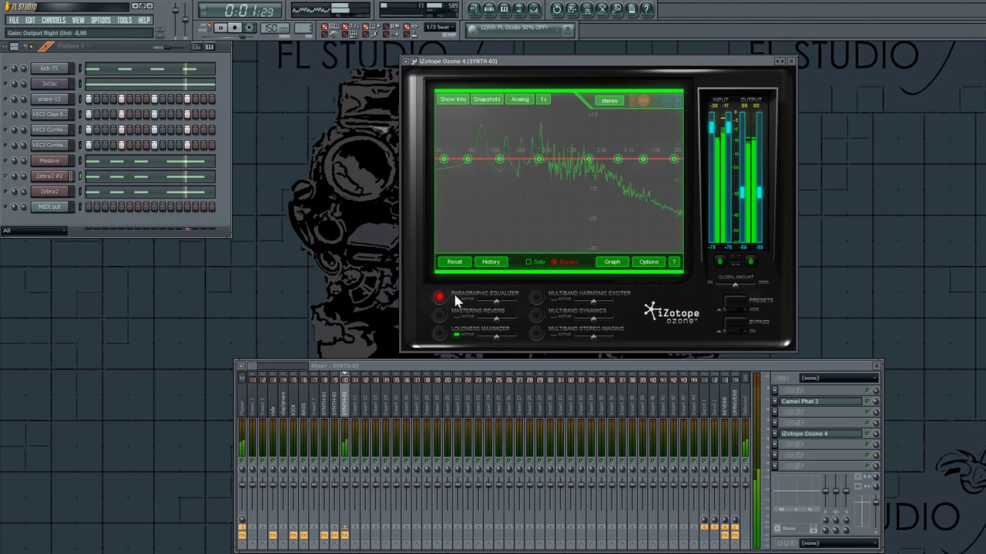
pyautogui.moveTo(438, 165); pyautogui.dragTo(437, 167)
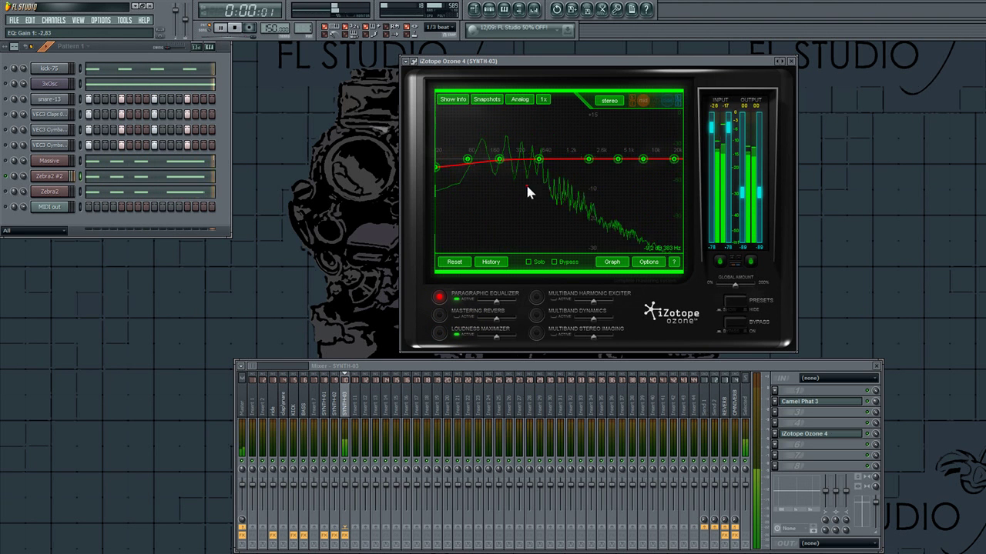
pyautogui.moveTo(643, 160); pyautogui.dragTo(661, 149)
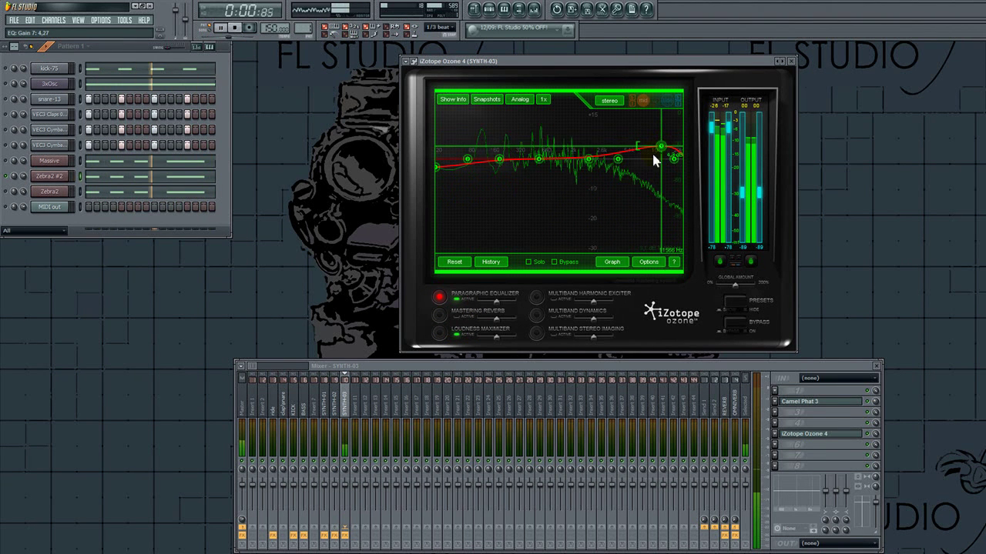
pyautogui.click(821, 435)
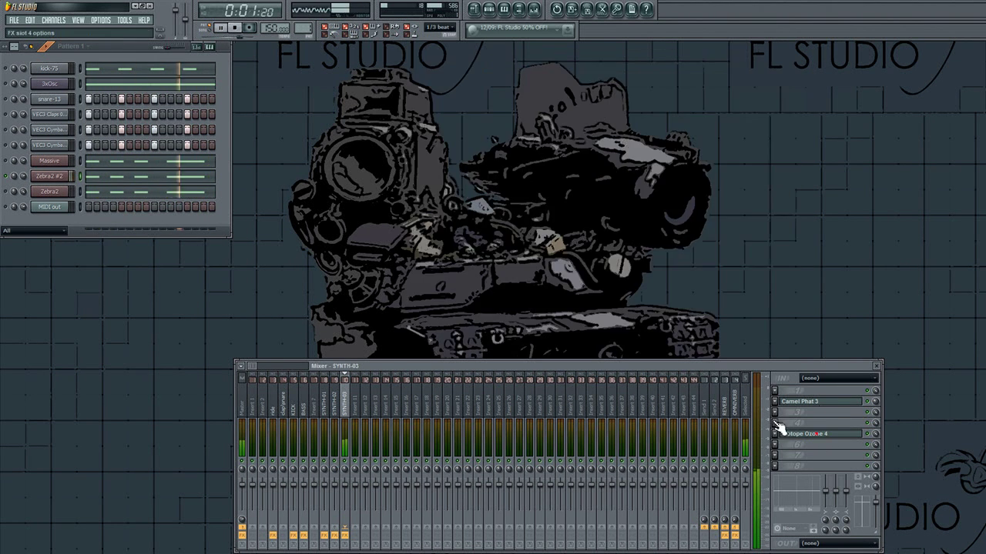
# Step: Load KarmaFX Deelay into slot 4 with filtered echoes at -7.7 dB Wet, and route some of SYNTH-03 to REVERB and OMNIVERB
pyautogui.click(775, 433)
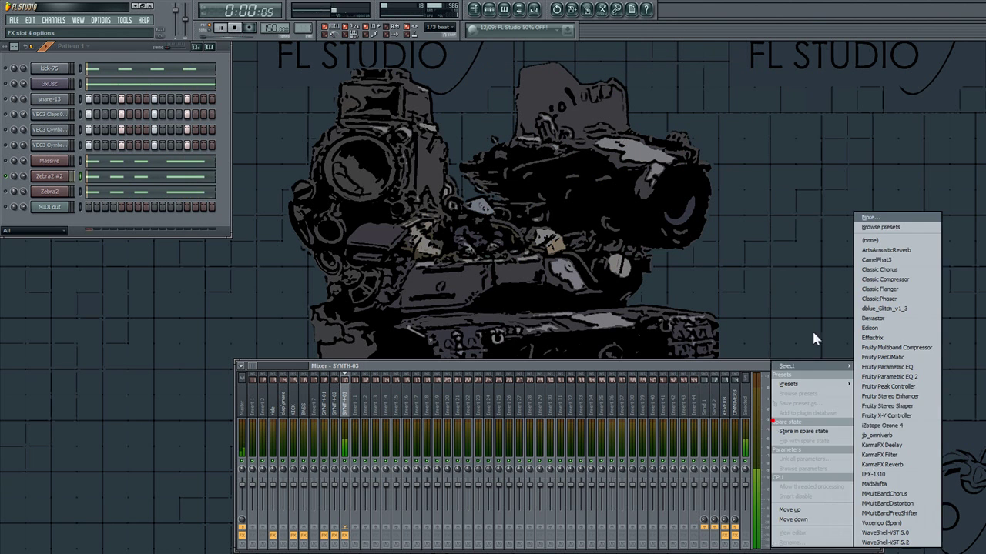
pyautogui.click(907, 446)
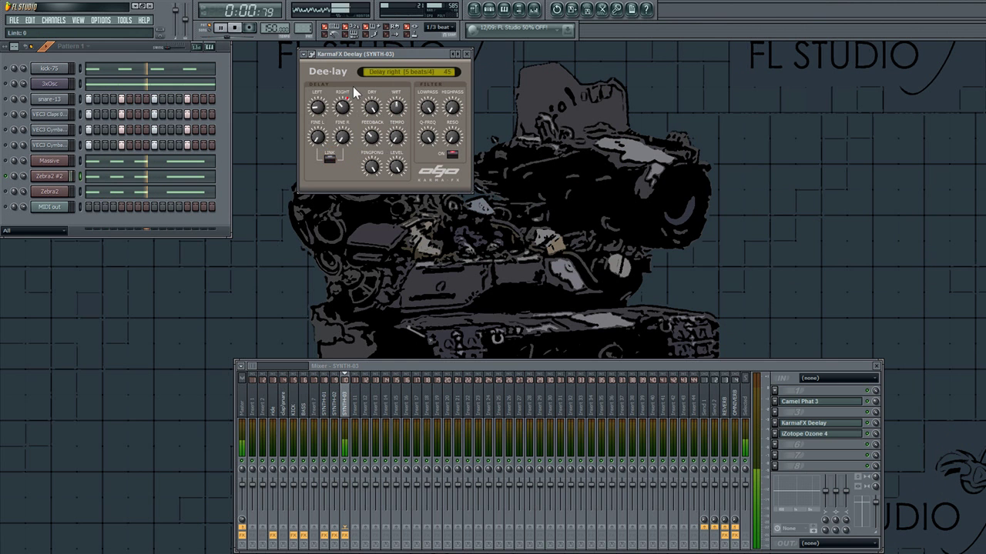
pyautogui.moveTo(431, 104); pyautogui.dragTo(451, 101)
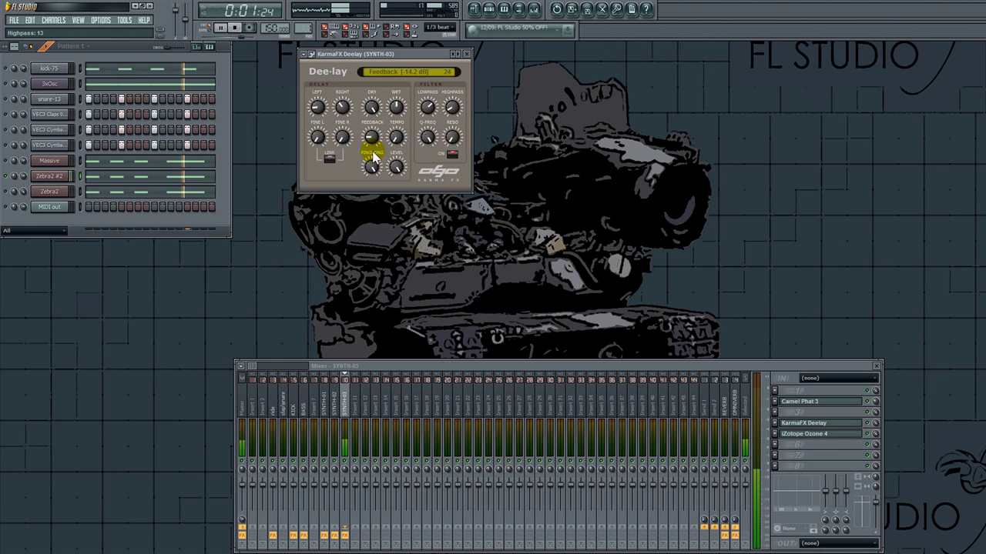
pyautogui.moveTo(395, 108); pyautogui.dragTo(395, 100)
pyautogui.moveTo(734, 520); pyautogui.dragTo(739, 506)
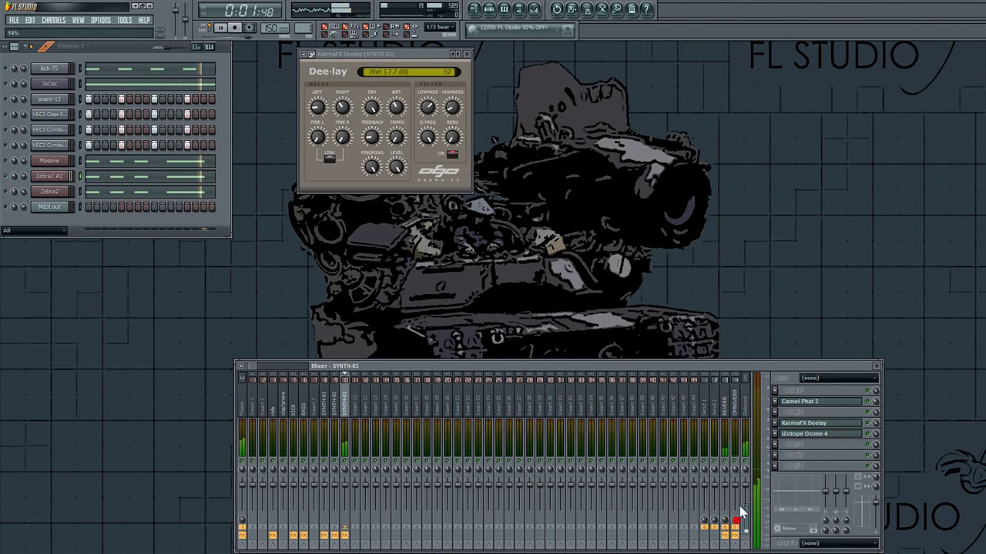
# Step: Lower Ozone 4's Loudness Maximizer threshold to -11.7 dB and reduce the input gain, closing Ozone
pyautogui.click(838, 437)
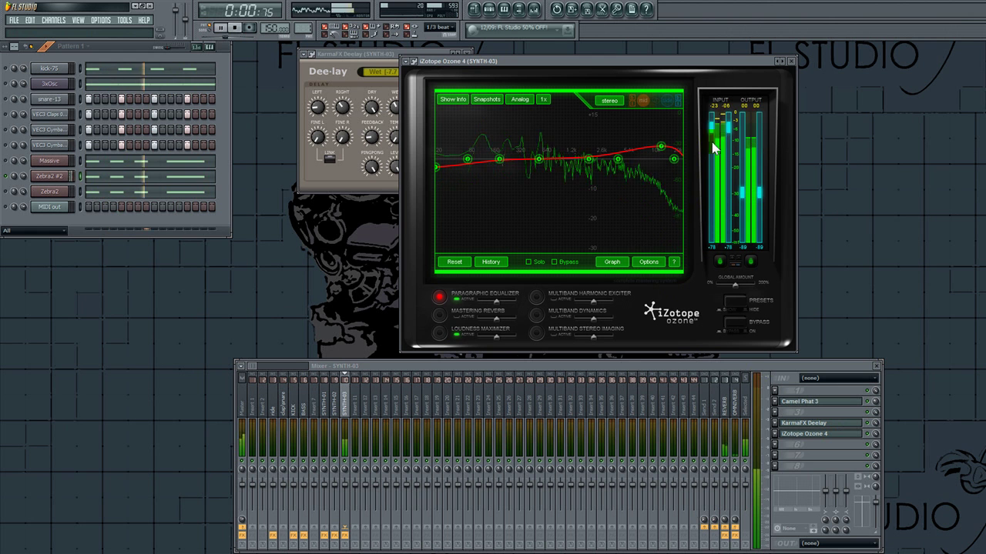
pyautogui.click(440, 327)
pyautogui.moveTo(464, 148); pyautogui.dragTo(464, 168)
pyautogui.moveTo(712, 129); pyautogui.dragTo(712, 147)
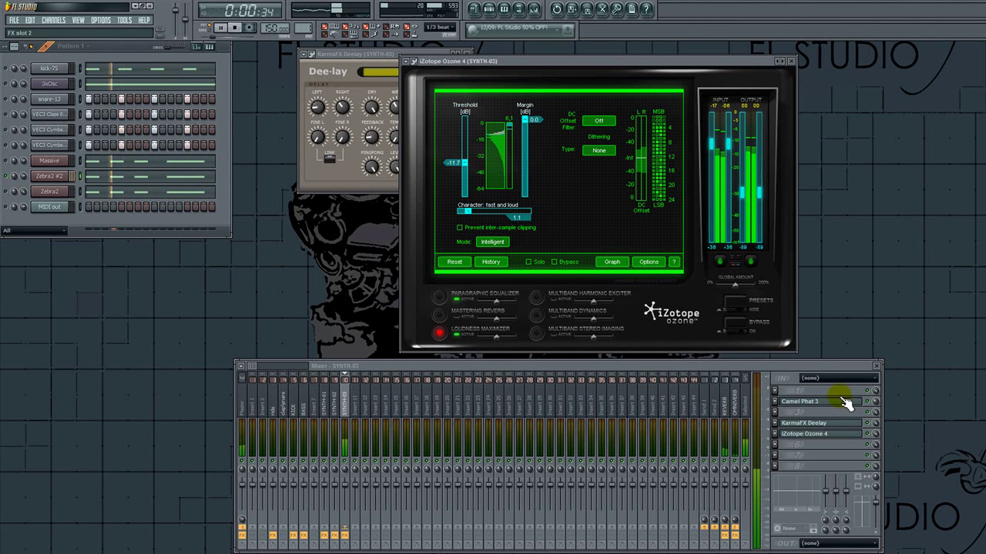
pyautogui.click(816, 436)
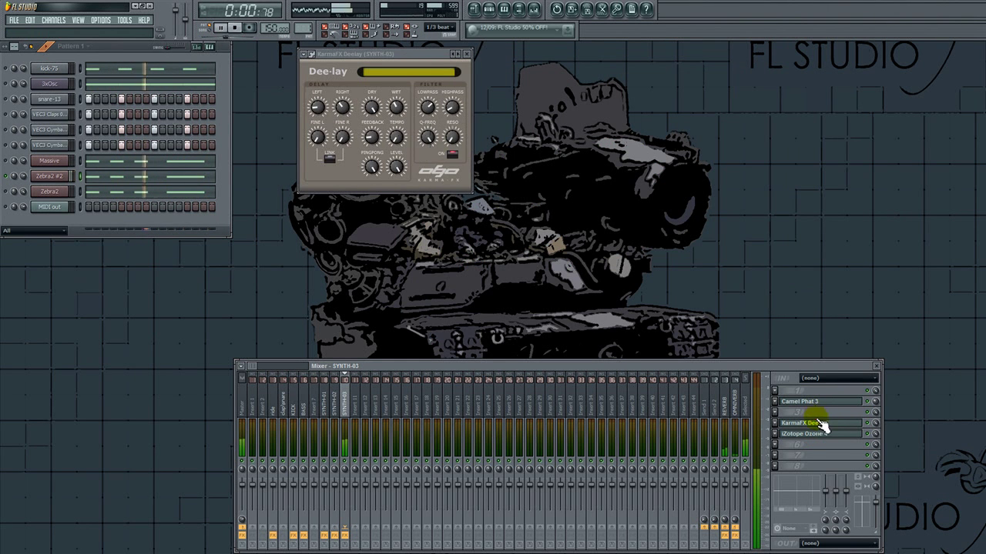
# Step: Close the Deelay window and set SYNTH-03's track delay from the KICK track
pyautogui.click(814, 423)
pyautogui.click(778, 528)
pyautogui.moveTo(796, 542)
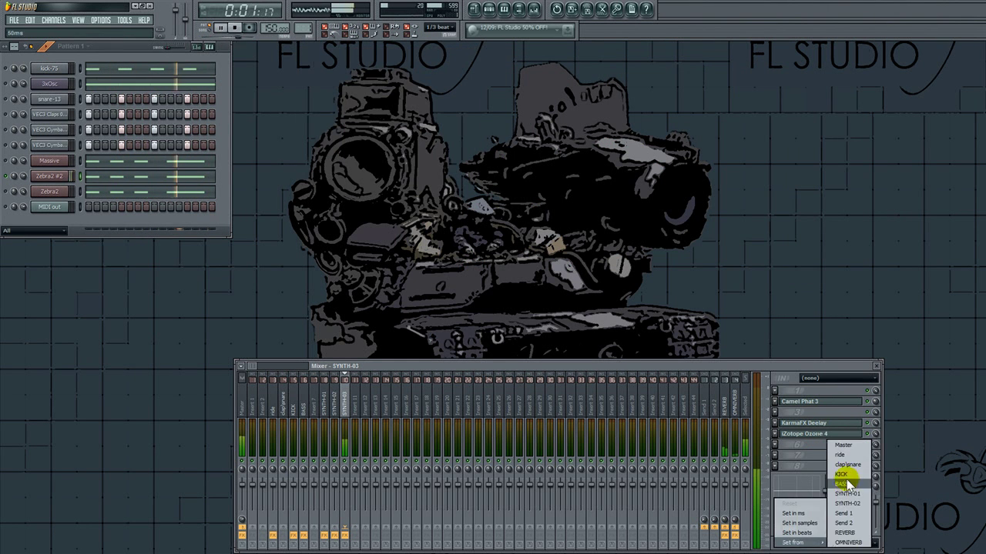
pyautogui.click(847, 475)
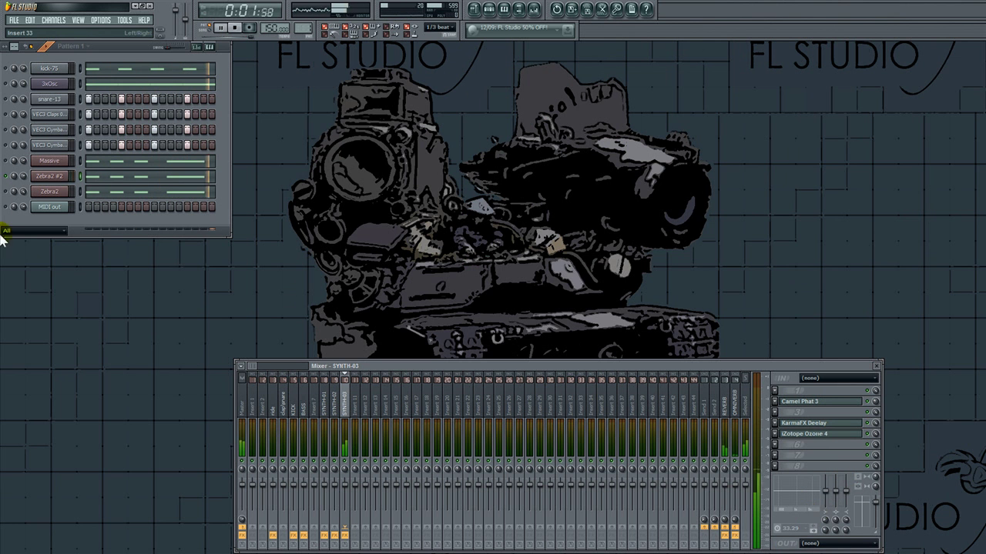
# Step: Unmute the snare and clap channels and lower Ozone 4's output gain to -11.1
pyautogui.click(6, 98)
pyautogui.click(5, 114)
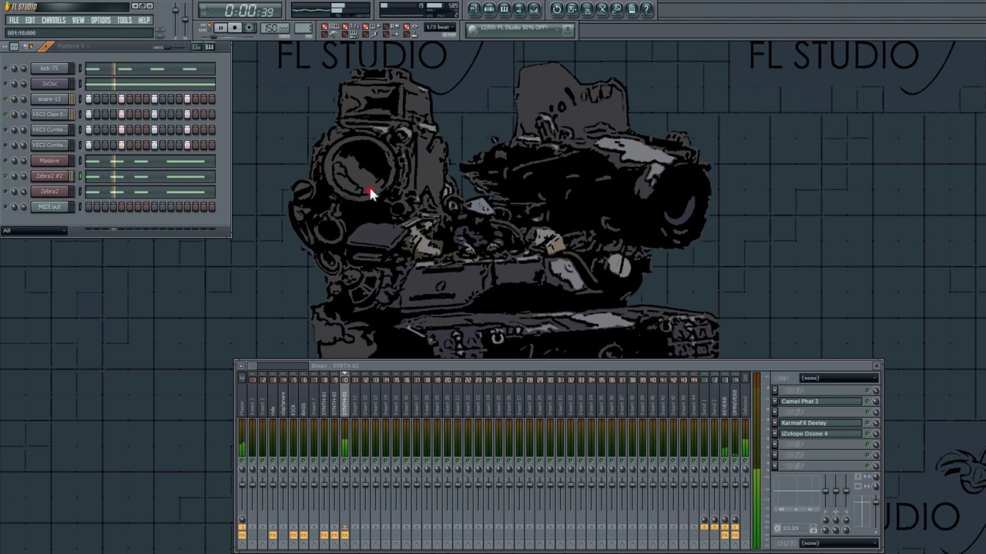
pyautogui.click(815, 433)
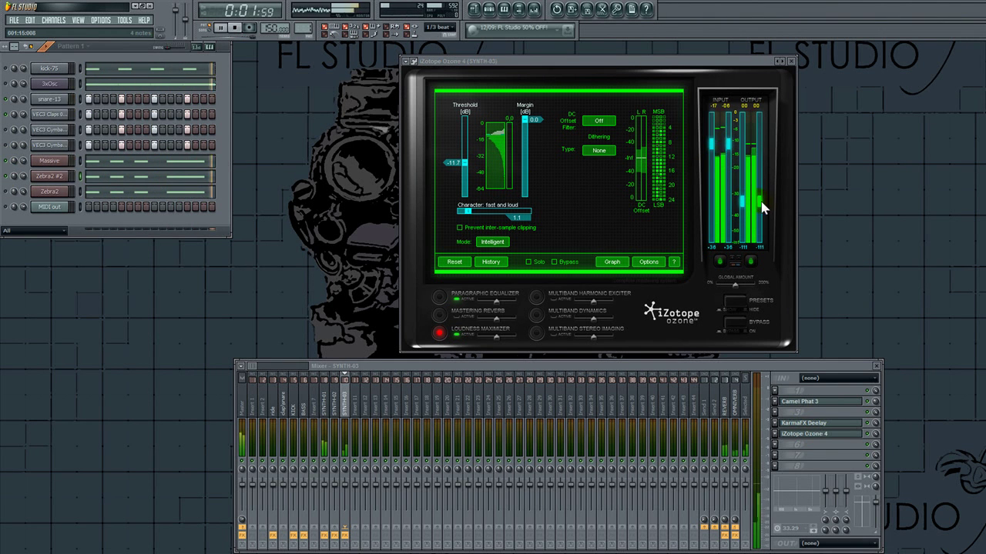
pyautogui.click(829, 434)
# Step: Add an OSC 3 in eleven mode to the Zebra2 #2 patch, tuned to 12.00 and detuned to -18.67, with the channel soloed
pyautogui.click(55, 182)
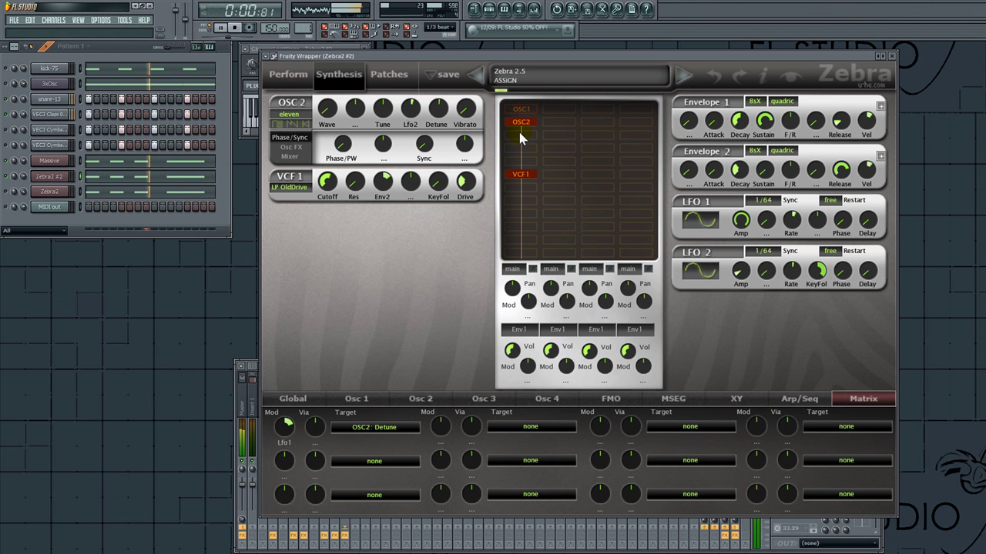
pyautogui.click(514, 150)
pyautogui.click(521, 154)
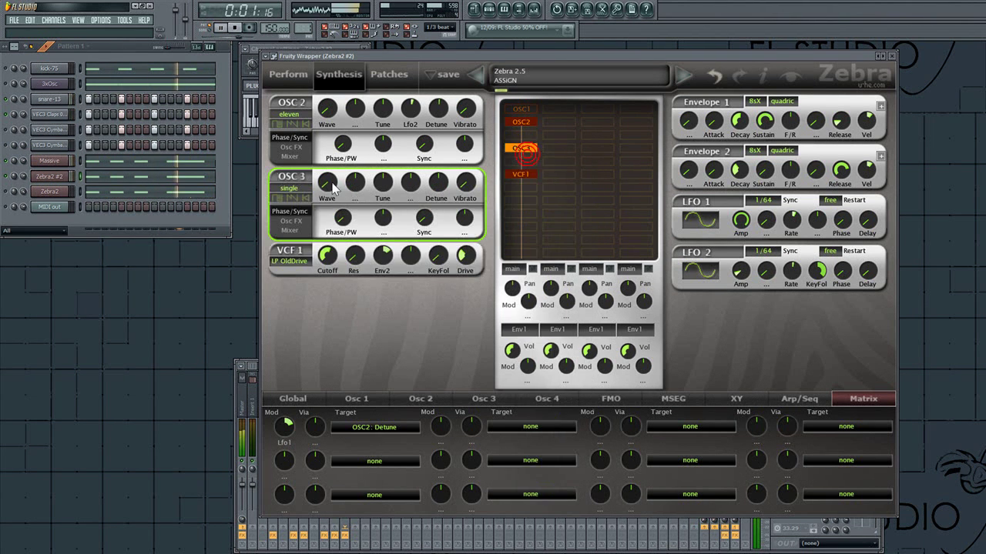
pyautogui.click(287, 188)
pyautogui.click(310, 238)
pyautogui.moveTo(390, 183); pyautogui.dragTo(392, 167)
pyautogui.rightClick(6, 176)
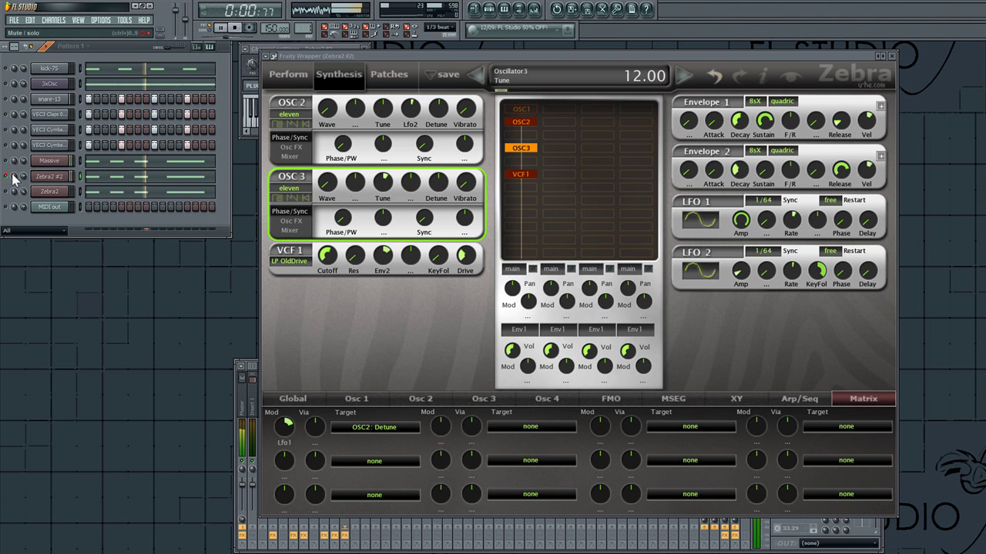
pyautogui.moveTo(437, 187); pyautogui.dragTo(436, 216)
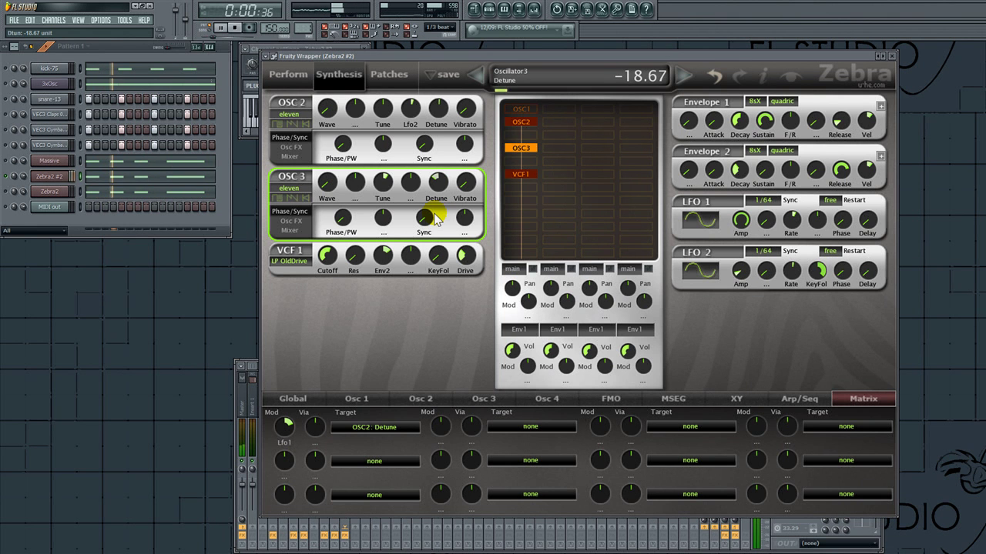
# Step: Set VCF 1's Cutoff to 96.67, adjust its Drive with Resonance at 0.00, and set Envelope 2's Decay to 35.00
pyautogui.moveTo(328, 258)
pyautogui.mouseDown()
pyautogui.moveTo(335, 238)
pyautogui.moveTo(334, 254)
pyautogui.mouseUp()
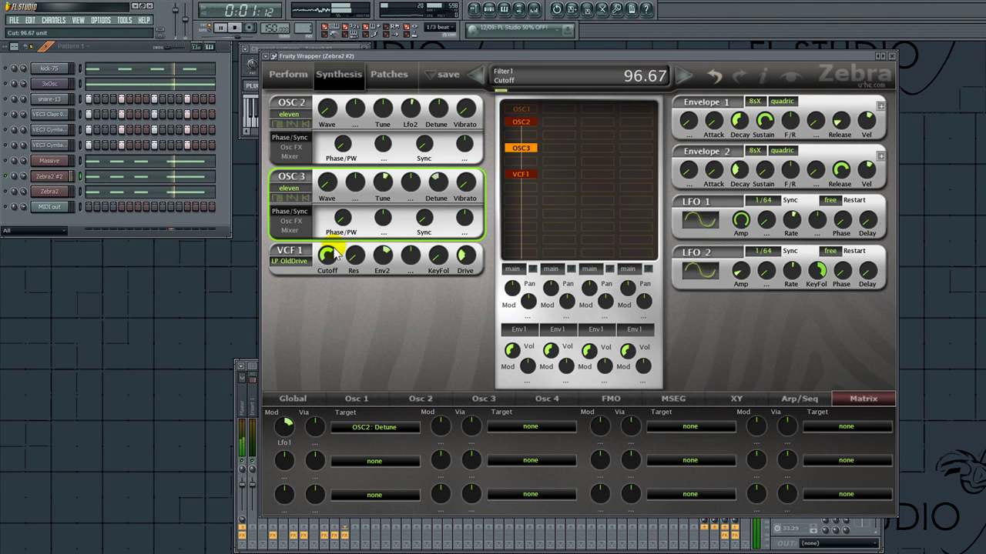
pyautogui.click(743, 171)
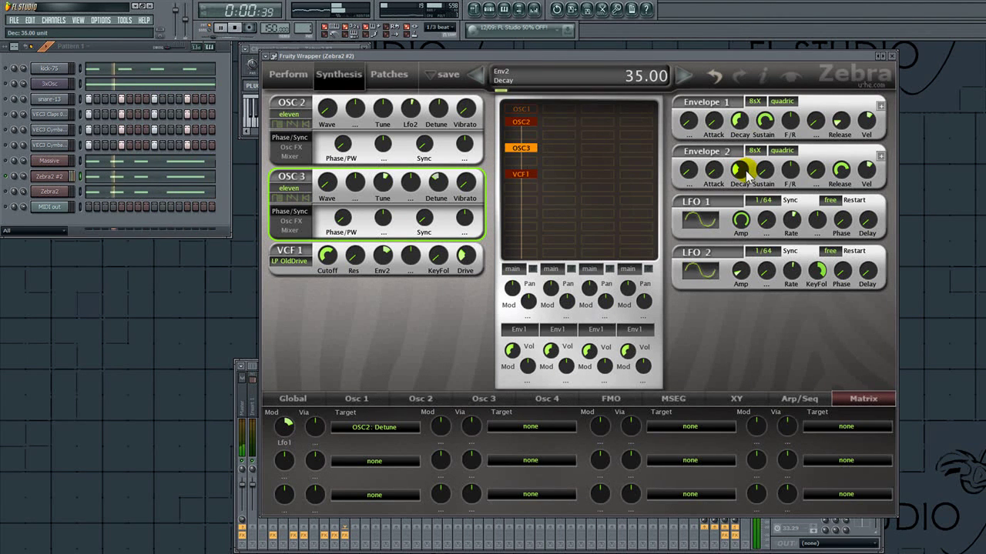
pyautogui.moveTo(465, 255)
pyautogui.mouseDown()
pyautogui.moveTo(488, 181)
pyautogui.moveTo(480, 121)
pyautogui.moveTo(483, 263)
pyautogui.moveTo(473, 260)
pyautogui.mouseUp()
pyautogui.moveTo(355, 256)
pyautogui.mouseDown()
pyautogui.moveTo(367, 245)
pyautogui.moveTo(367, 223)
pyautogui.moveTo(366, 265)
pyautogui.mouseUp()
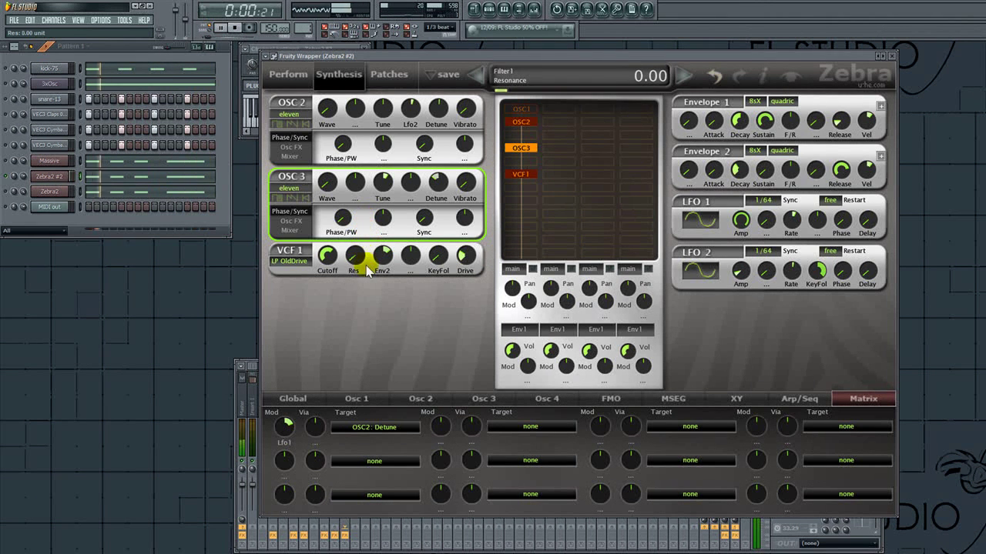
# Step: Close Zebra2 and unmute the clap, Massive, cymbal, 3xOsc and kick channels to hear the new layer in the full mix
pyautogui.click(60, 178)
pyautogui.click(6, 114)
pyautogui.click(6, 161)
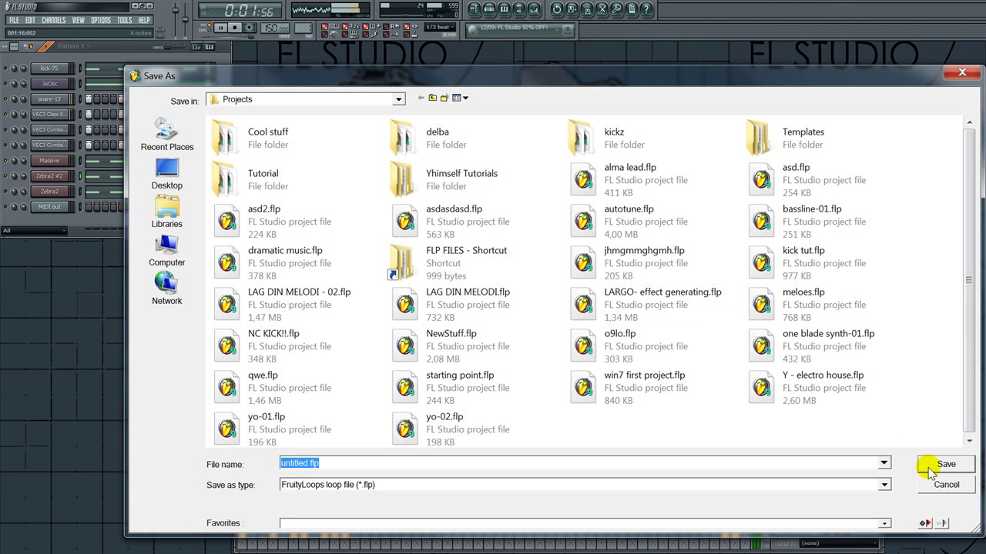
pyautogui.click(946, 483)
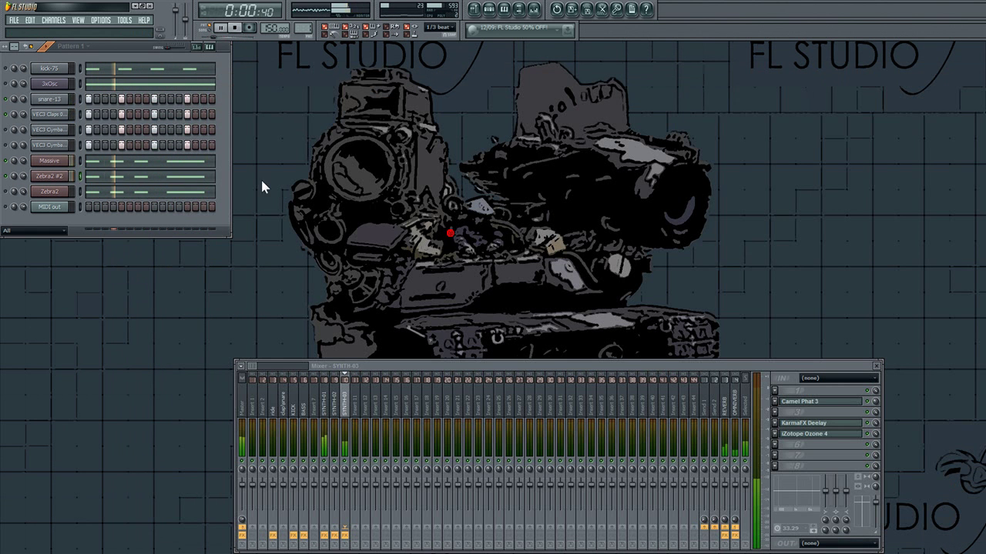
pyautogui.click(5, 129)
pyautogui.click(5, 83)
pyautogui.click(5, 69)
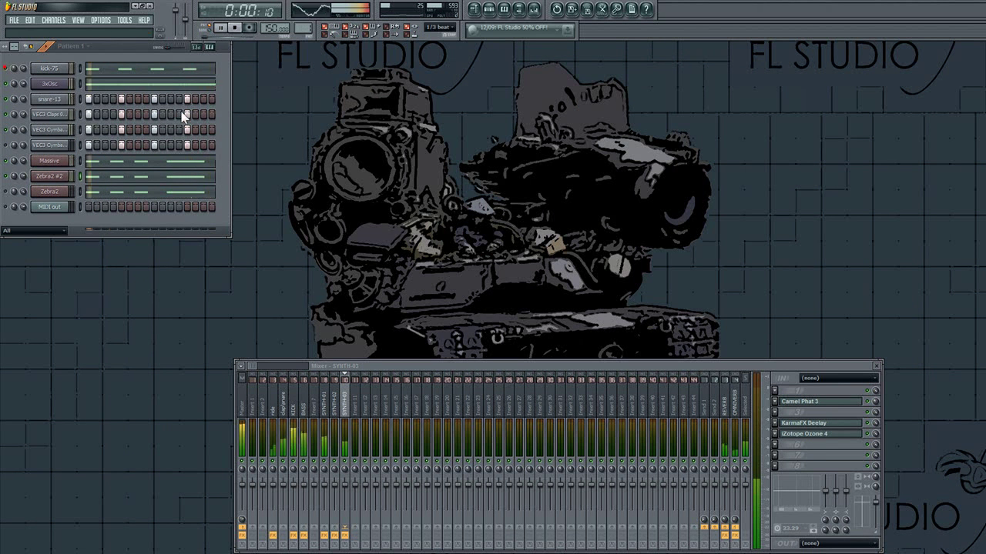
pyautogui.click(275, 187)
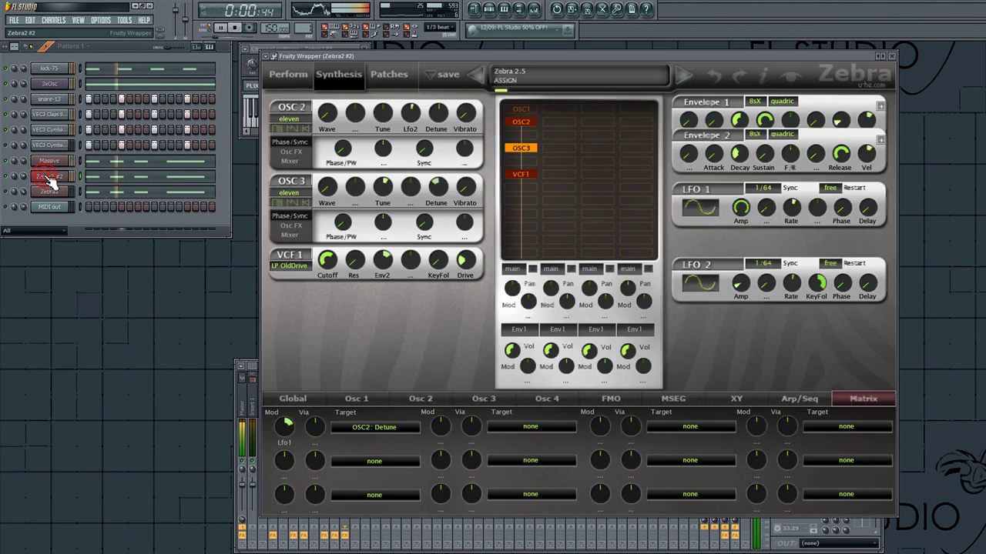
# Step: Solo the Zebra2 #2 channel and close its synth window
pyautogui.click(44, 177)
pyautogui.rightClick(7, 175)
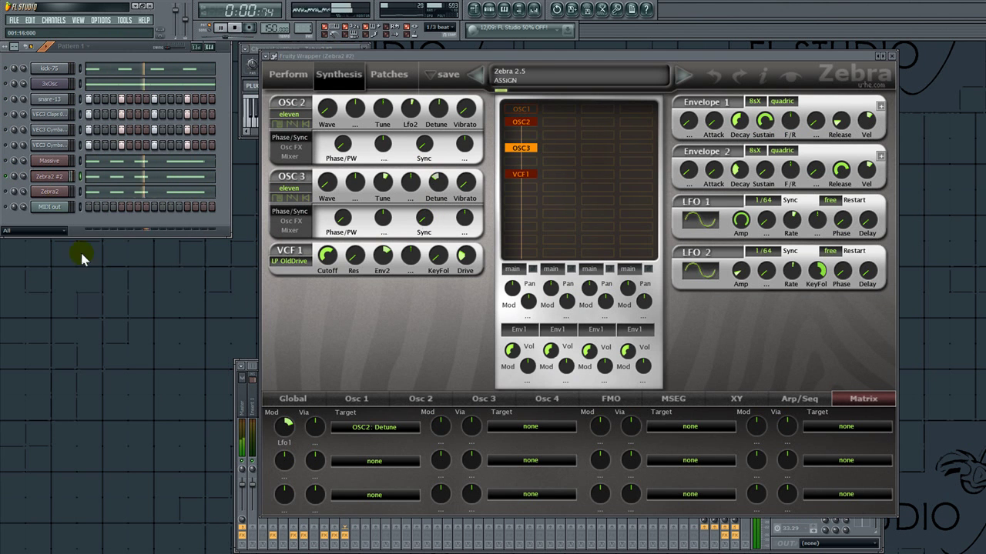
pyautogui.click(54, 176)
# Step: Add Fruity Parametric EQ 2 to SYNTH-03, boosting about 7.4 dB at 374 Hz and 10.3 dB at 1624 Hz, with a narrow cut near 531 Hz
pyautogui.click(775, 391)
pyautogui.moveTo(808, 366)
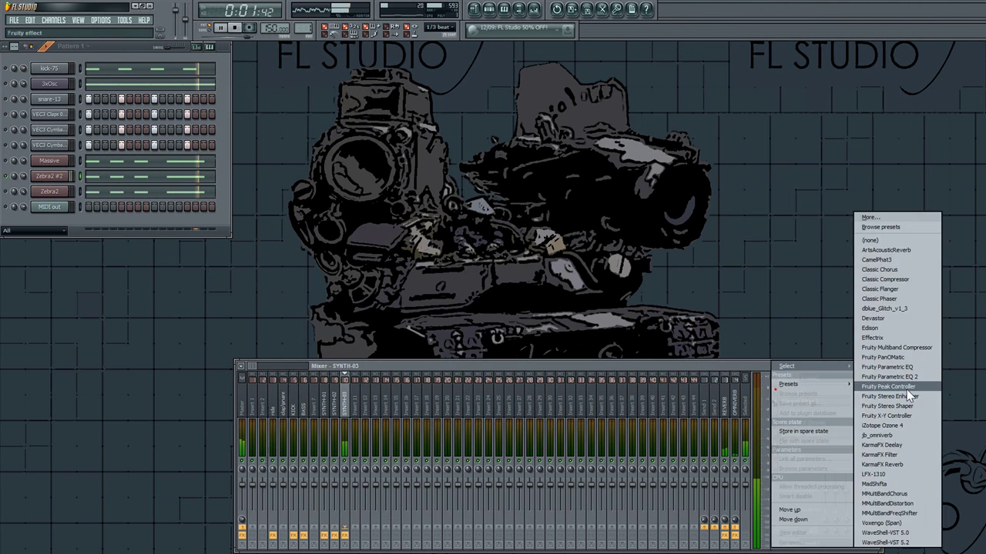
pyautogui.click(915, 376)
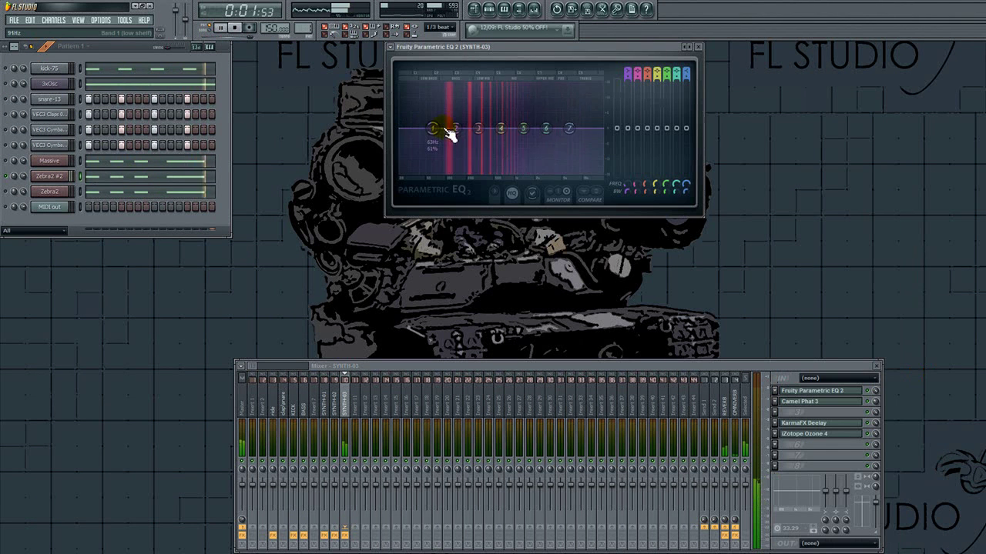
pyautogui.moveTo(479, 128); pyautogui.dragTo(457, 106)
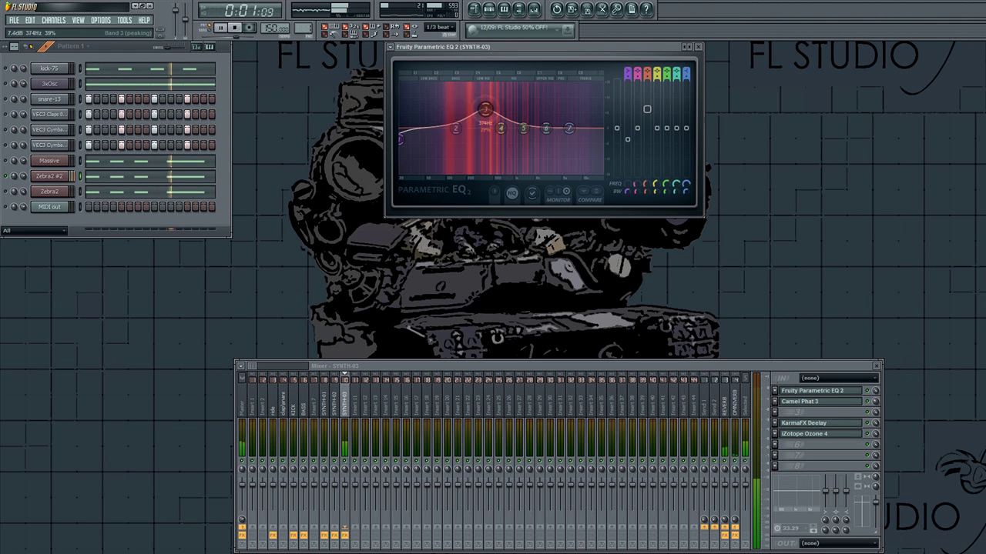
pyautogui.moveTo(512, 156); pyautogui.dragTo(515, 170)
pyautogui.moveTo(657, 193); pyautogui.dragTo(656, 214)
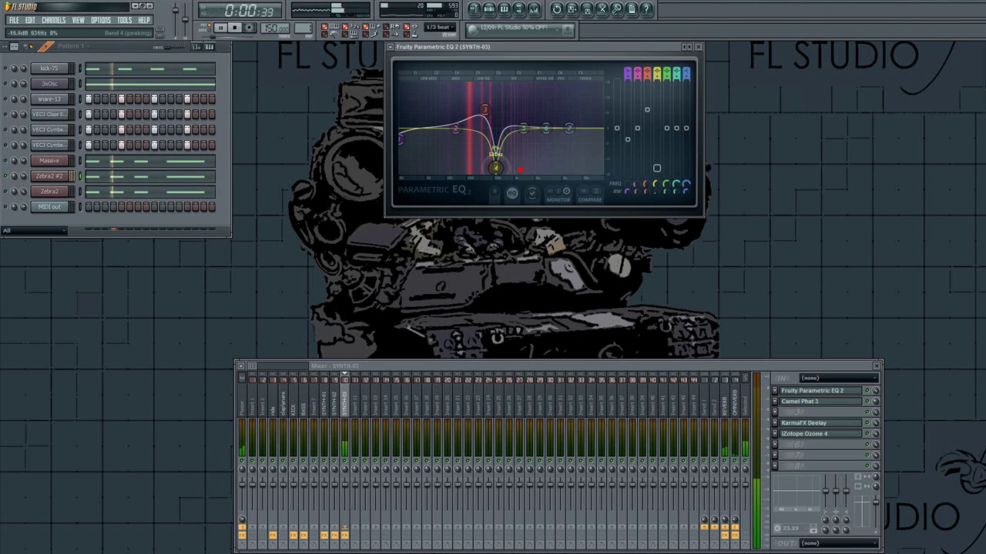
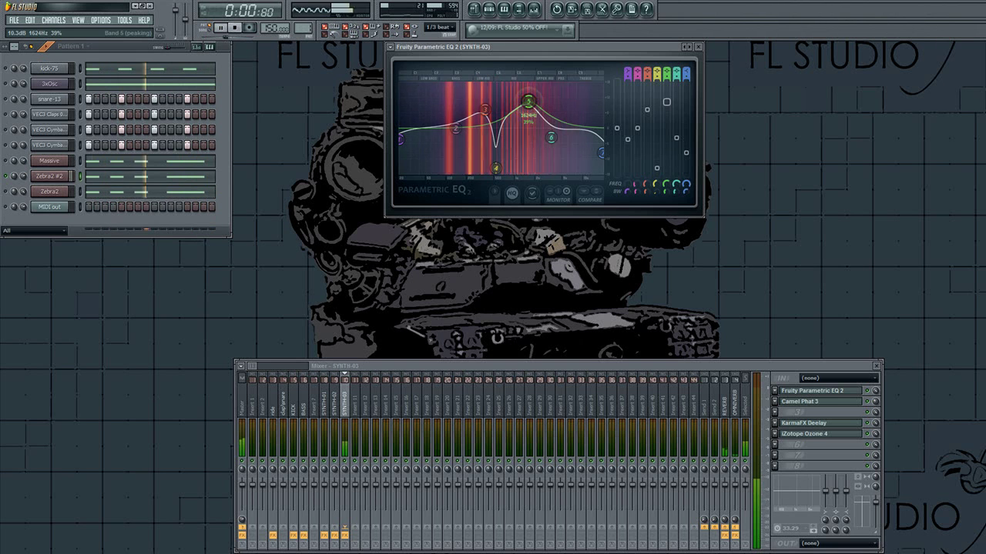
pyautogui.click(828, 391)
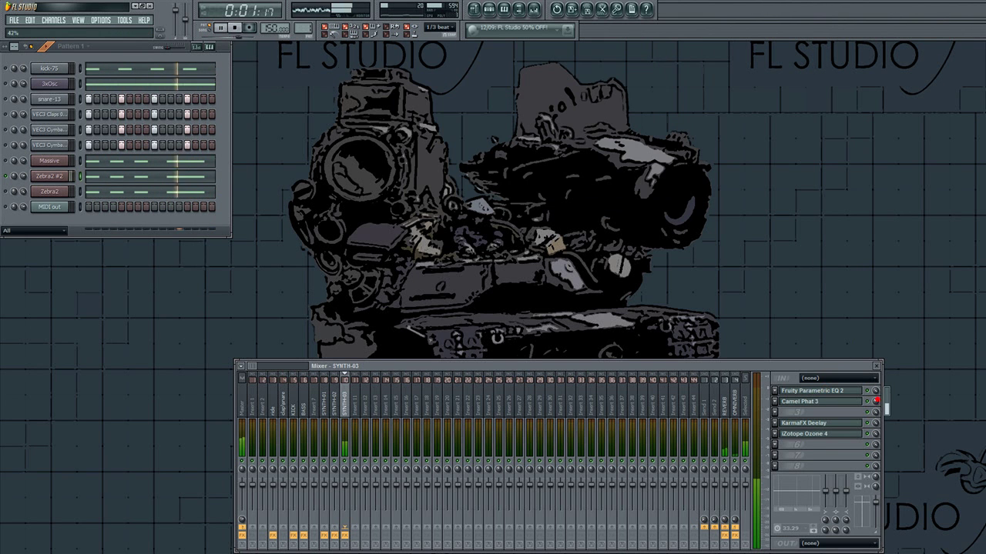
# Step: Adjust Camel Phat 3 on SYNTH-03 and check the KarmaFX Deelay, closing both plugin windows
pyautogui.click(862, 402)
pyautogui.moveTo(587, 260)
pyautogui.mouseDown()
pyautogui.moveTo(595, 220)
pyautogui.moveTo(597, 271)
pyautogui.moveTo(594, 257)
pyautogui.mouseUp()
pyautogui.click(851, 403)
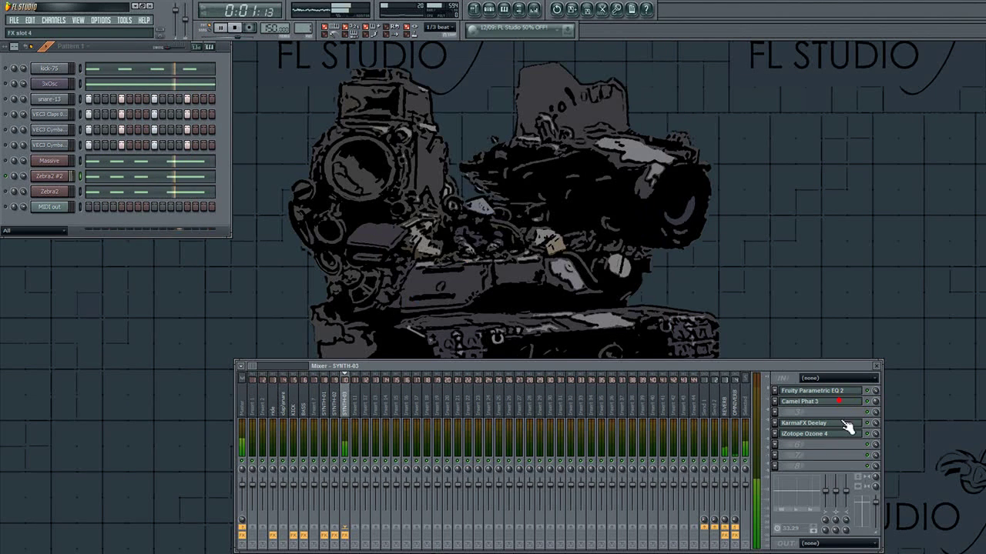
pyautogui.click(839, 424)
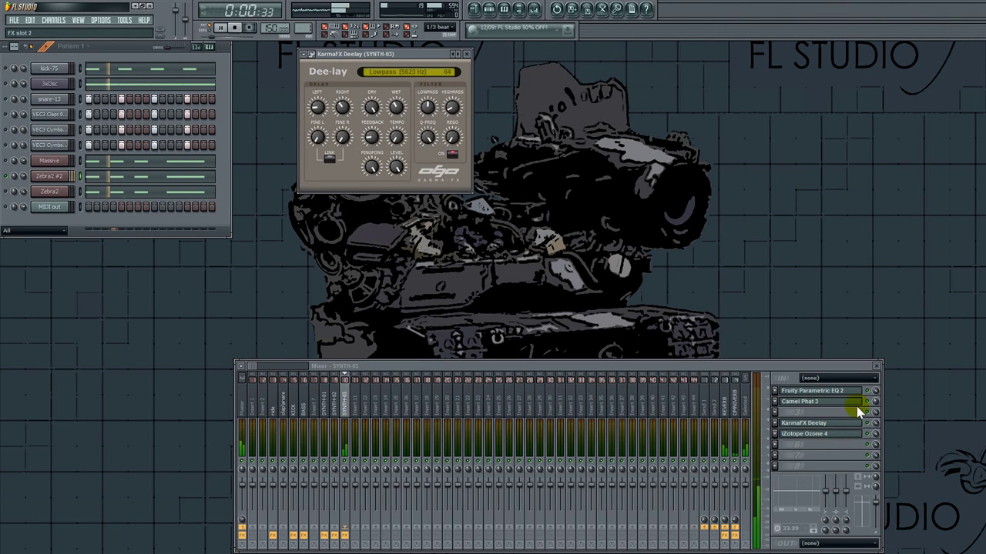
pyautogui.click(839, 424)
# Step: Unmute the Massive, snare, clap, 3xOsc and kick channels to hear the Zebra2 #2 layer in the mix
pyautogui.click(6, 160)
pyautogui.click(334, 202)
pyautogui.click(6, 100)
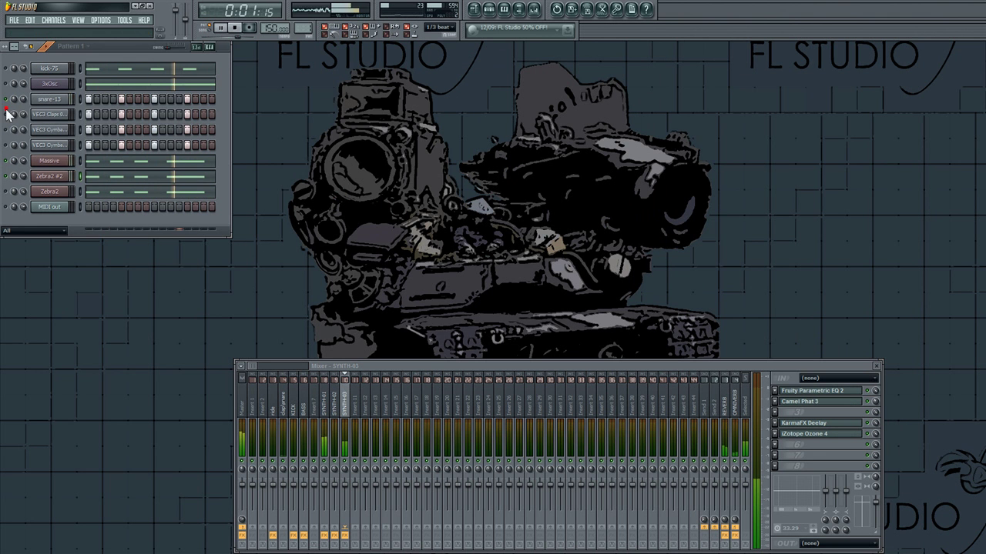
pyautogui.click(6, 113)
pyautogui.click(6, 83)
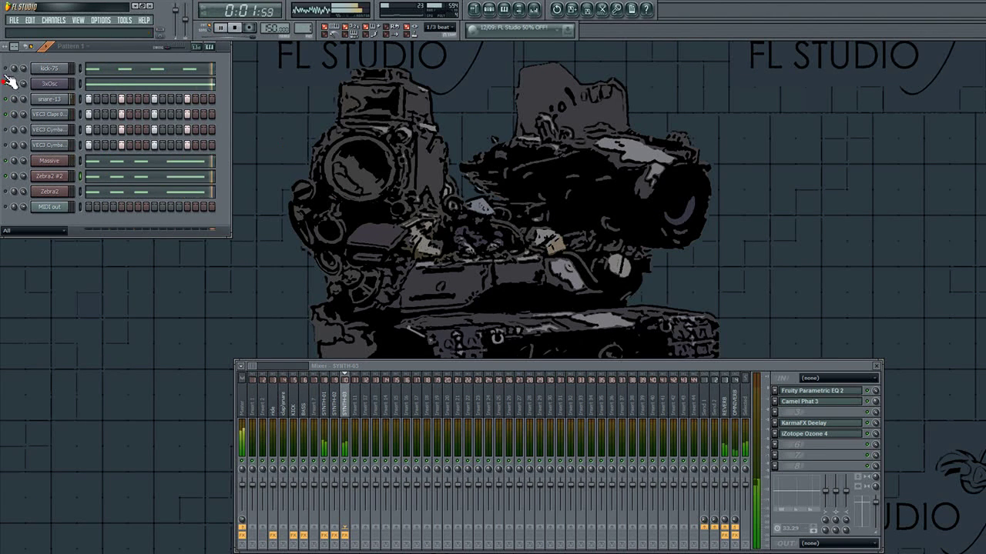
pyautogui.click(7, 68)
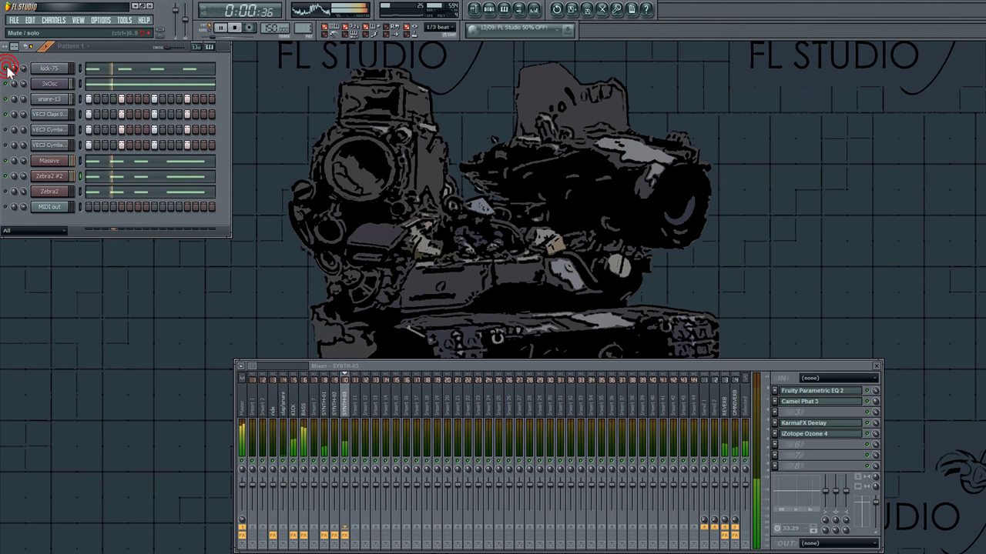
pyautogui.click(305, 171)
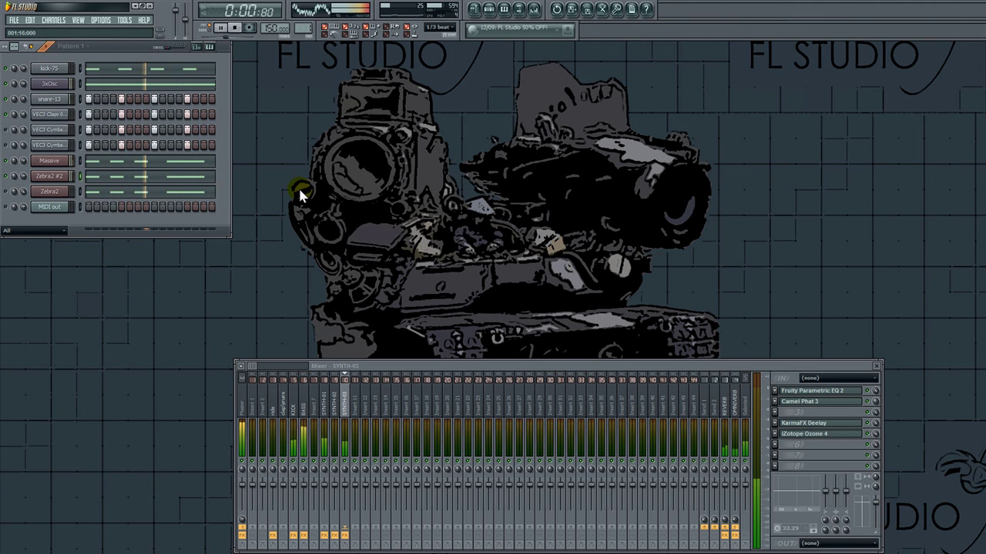
# Step: Compare the mix with and without the Zebra2 channel, toggle and select the MIDI out channel, and stop playback
pyautogui.click(6, 191)
pyautogui.click(6, 191)
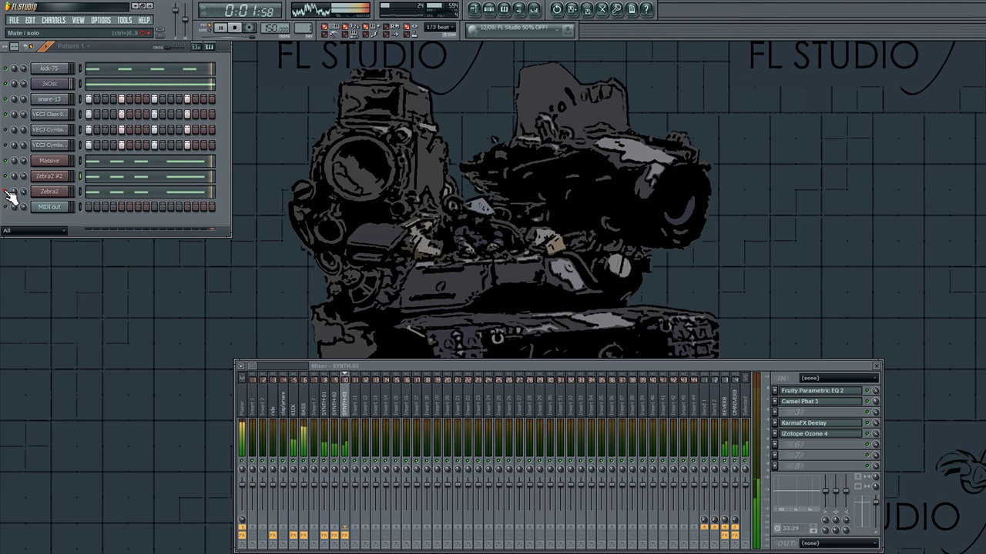
pyautogui.click(5, 191)
pyautogui.click(5, 191)
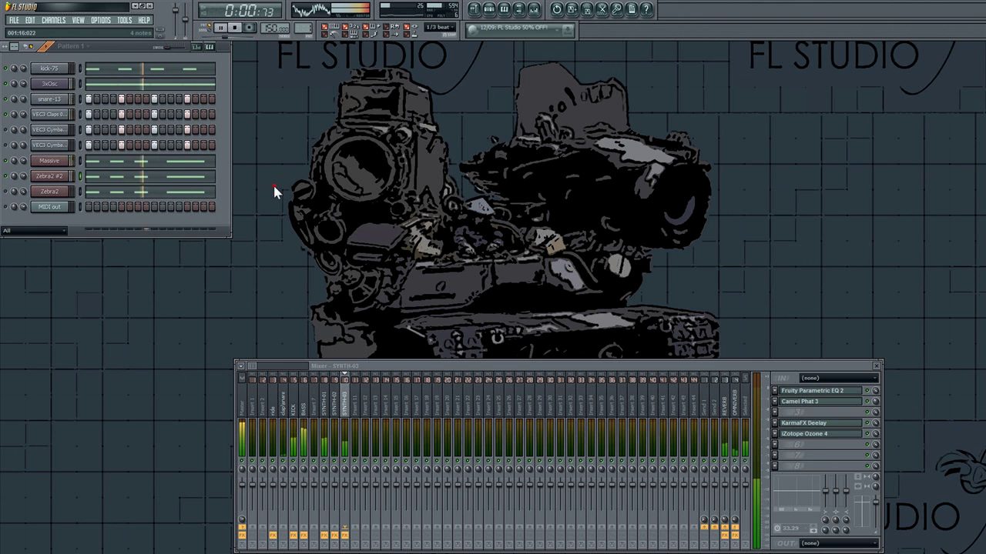
pyautogui.click(7, 204)
pyautogui.click(7, 205)
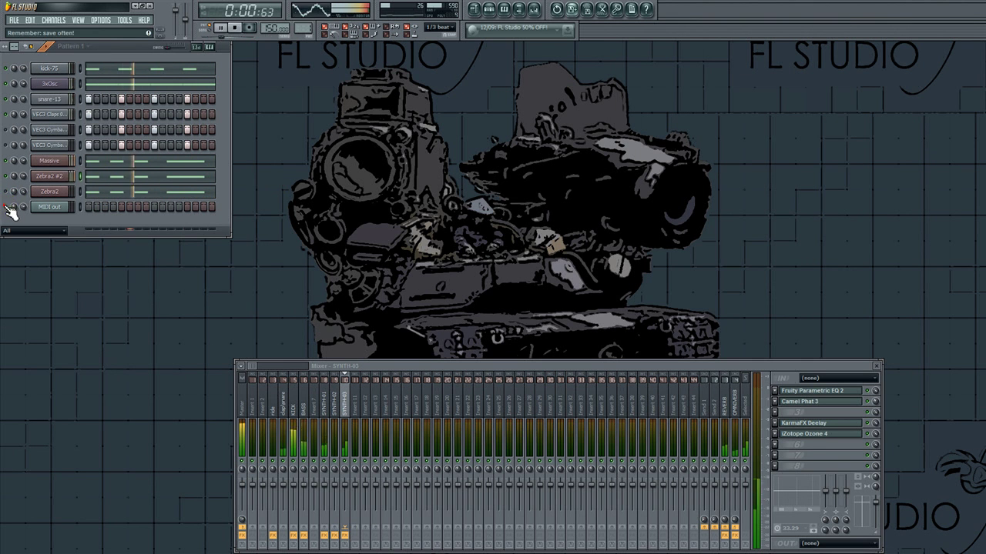
pyautogui.click(80, 206)
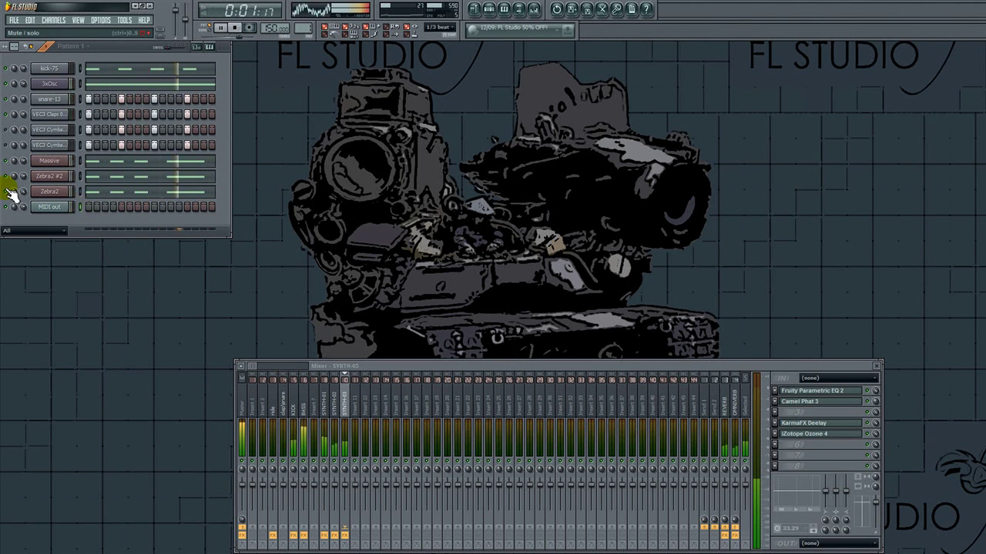
pyautogui.press('space')
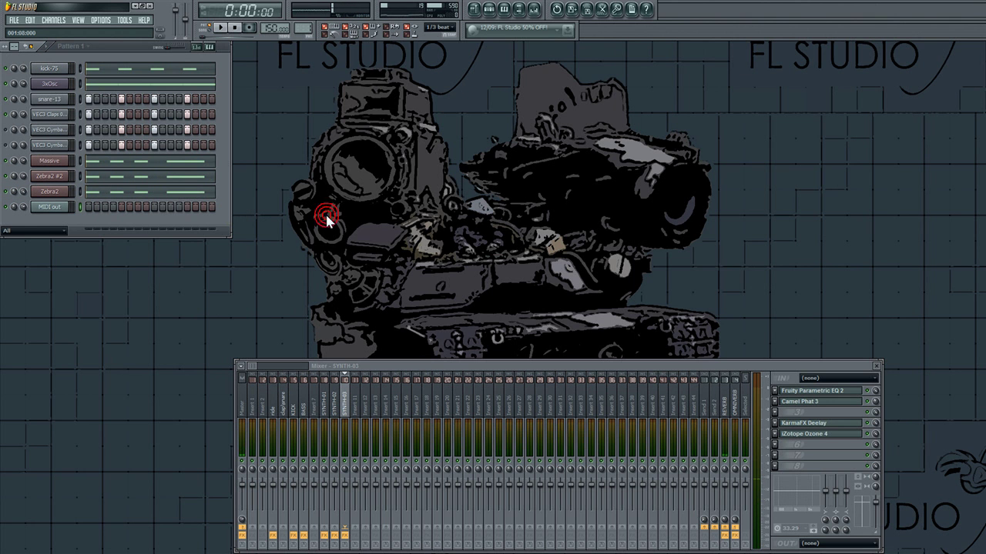
pyautogui.moveTo(680, 545)
pyautogui.click(848, 540)
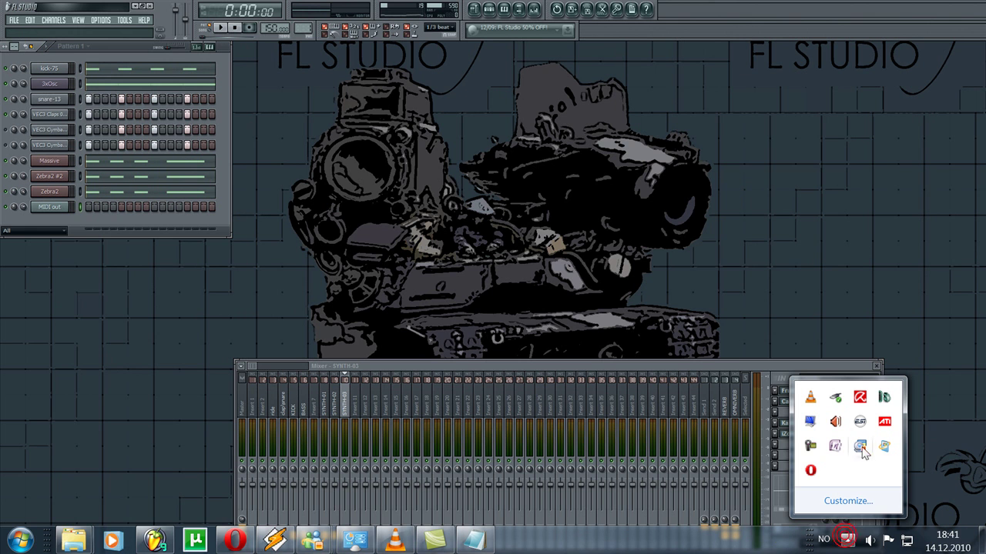
pyautogui.rightClick(810, 445)
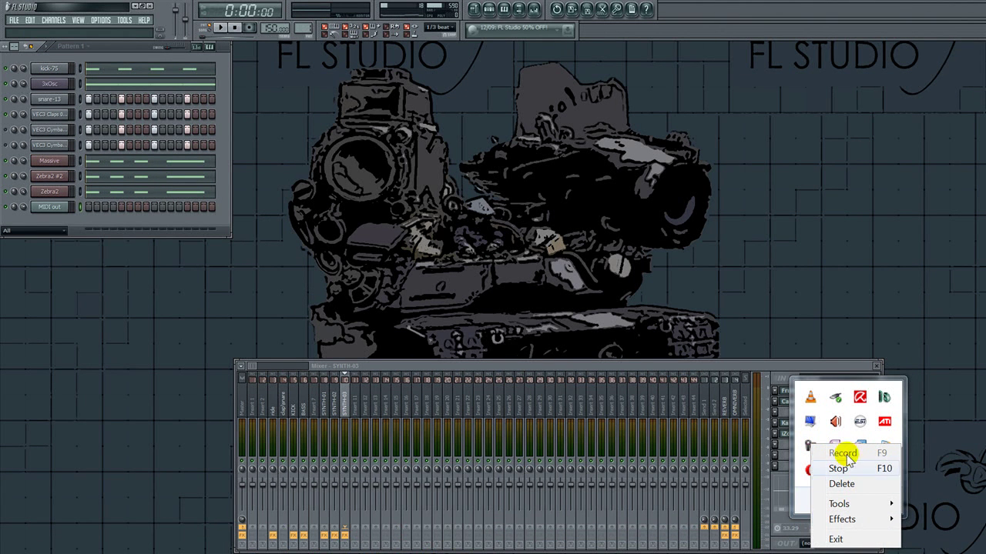
pyautogui.click(806, 440)
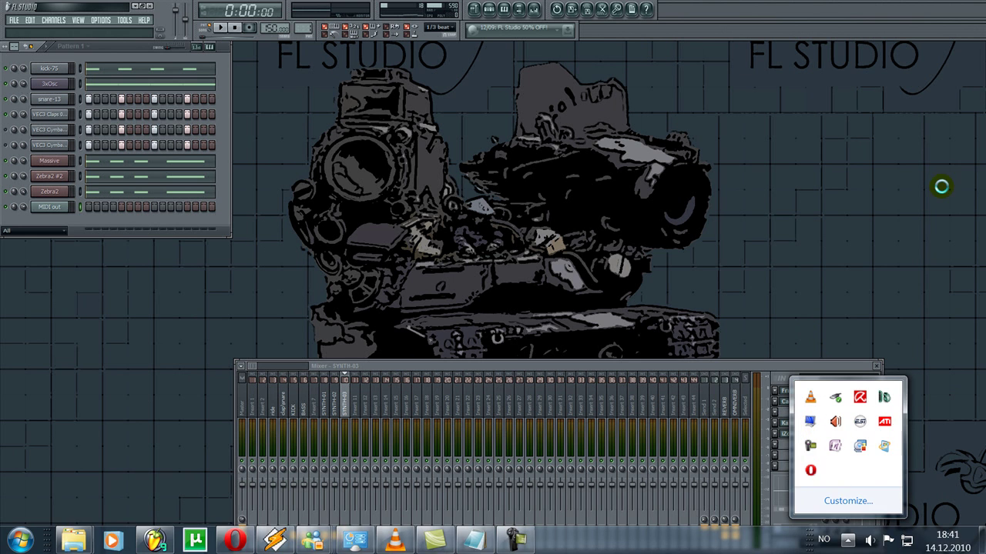
# Step: Restart playback with Zebra2 #2 soloed and boost the highs around 10 kHz in Ozone 4's Paragraphic Equalizer on SYNTH-03
pyautogui.press('space')
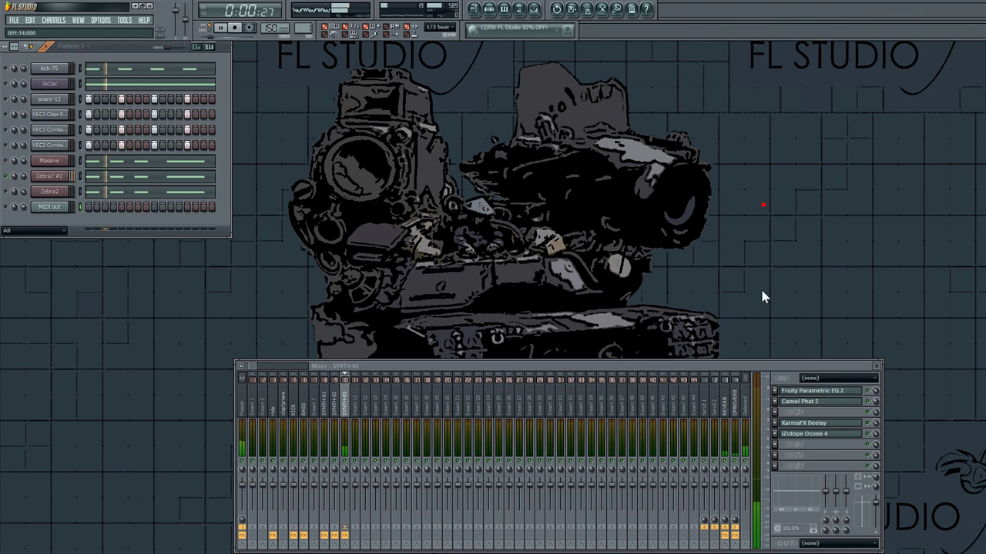
pyautogui.click(826, 442)
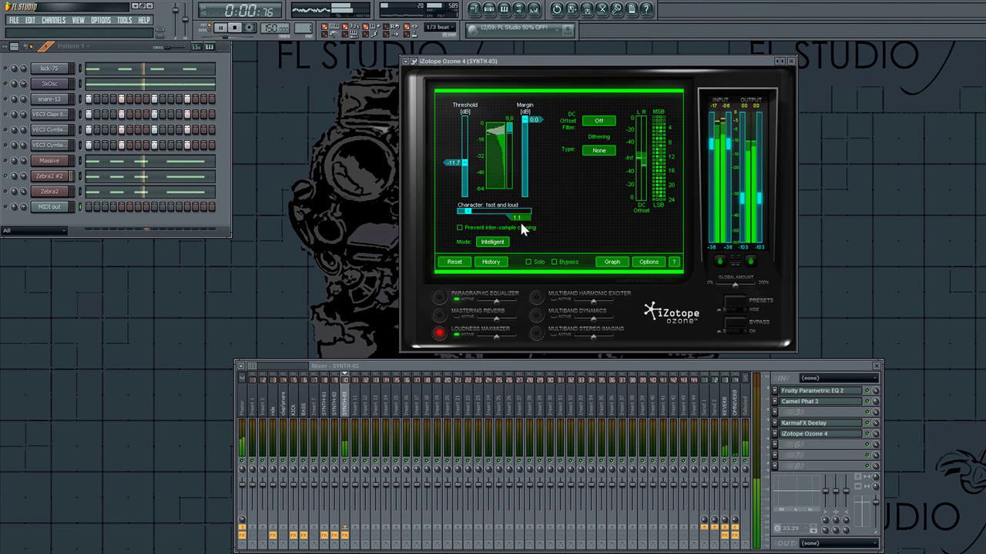
pyautogui.click(440, 295)
pyautogui.moveTo(660, 146)
pyautogui.mouseDown()
pyautogui.moveTo(657, 131)
pyautogui.moveTo(634, 129)
pyautogui.moveTo(655, 132)
pyautogui.mouseUp()
pyautogui.click(622, 193)
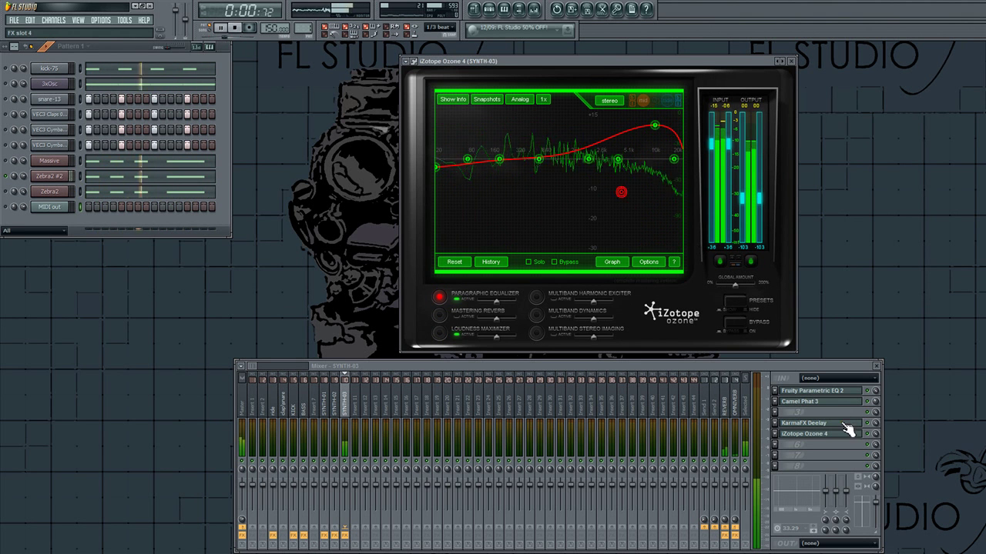
# Step: Set the KarmaFX Deelay's Wet level on SYNTH-03 to about -10.8 dB and close the Deelay and Ozone 4 windows
pyautogui.click(845, 423)
pyautogui.moveTo(394, 111); pyautogui.dragTo(395, 105)
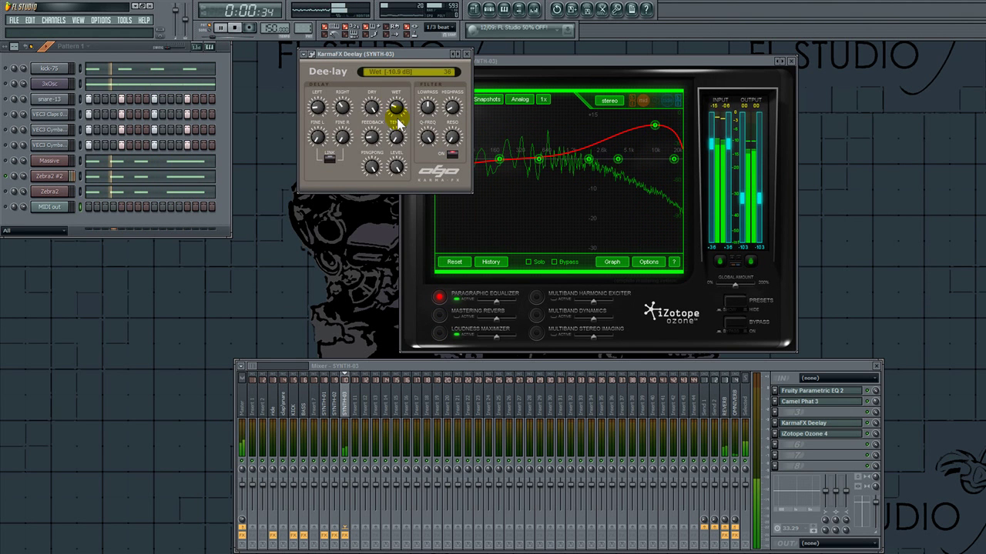
pyautogui.moveTo(395, 108); pyautogui.dragTo(401, 121)
pyautogui.click(828, 423)
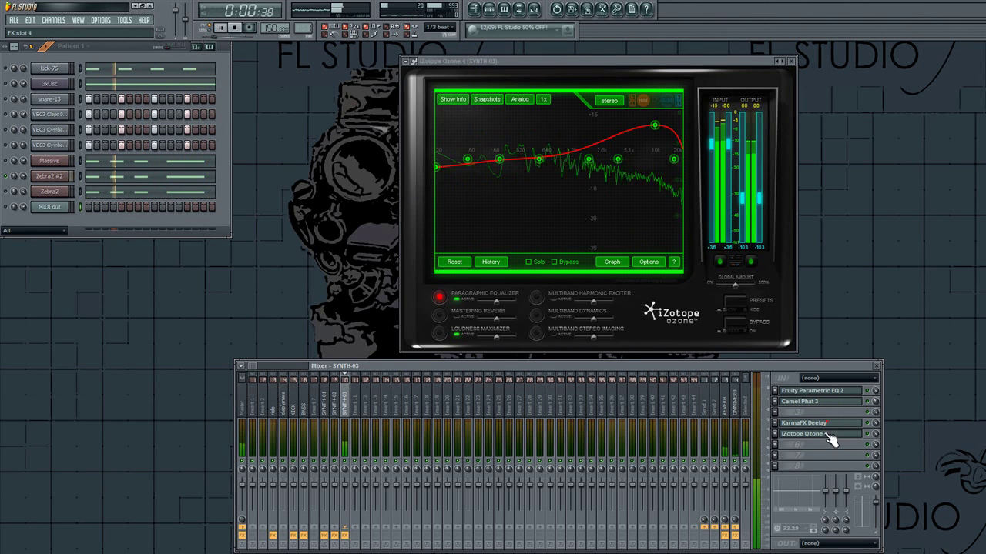
pyautogui.click(831, 433)
# Step: Unmute the Massive channel along with the mix and adjust the MM Filter Cutoff of Camel Phat 3 on SYNTH-01
pyautogui.click(6, 161)
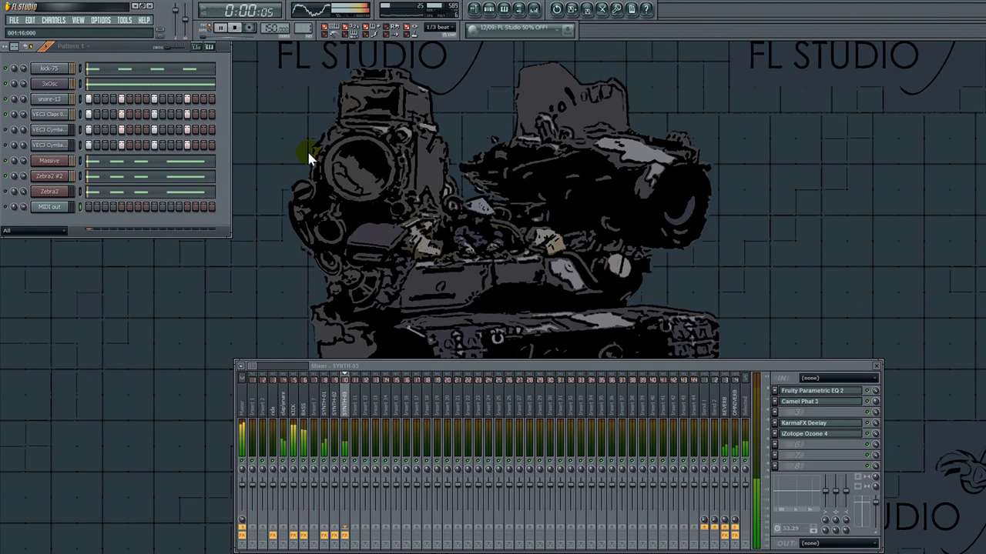
pyautogui.click(325, 397)
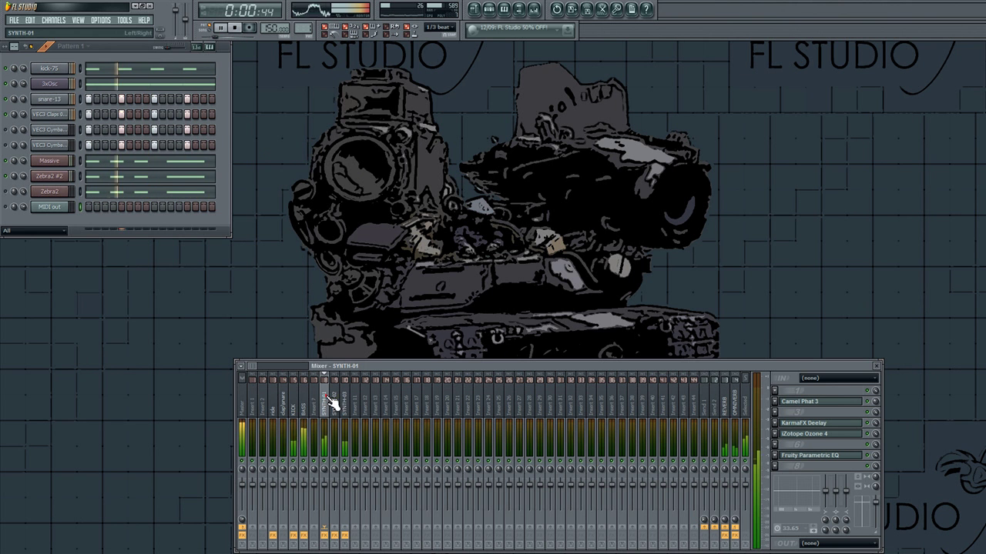
pyautogui.click(840, 402)
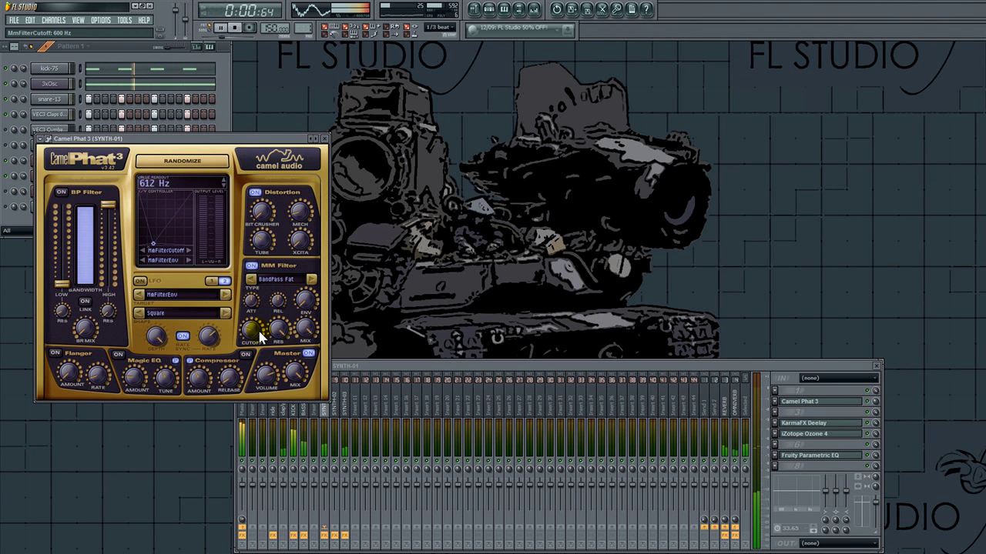
pyautogui.moveTo(260, 326); pyautogui.dragTo(261, 316)
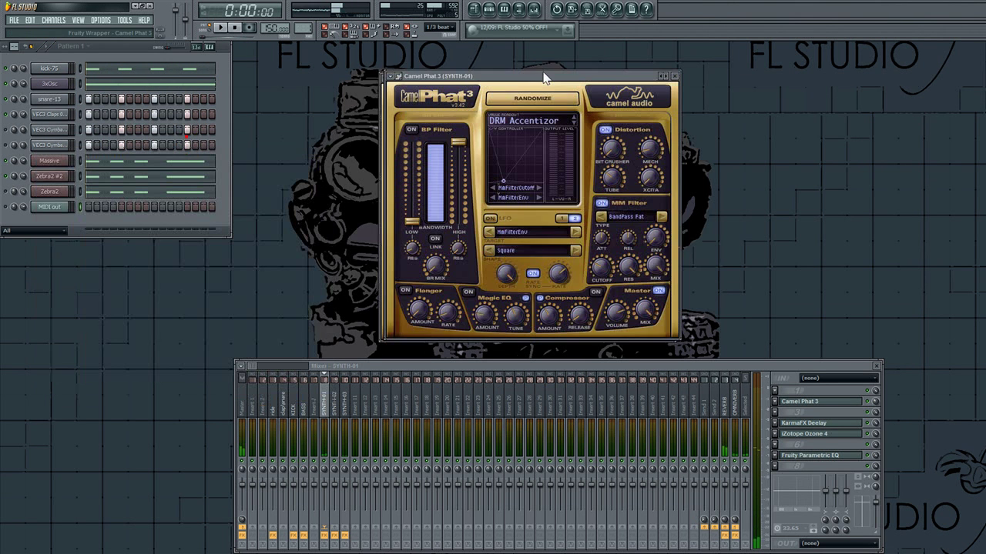
pyautogui.click(822, 402)
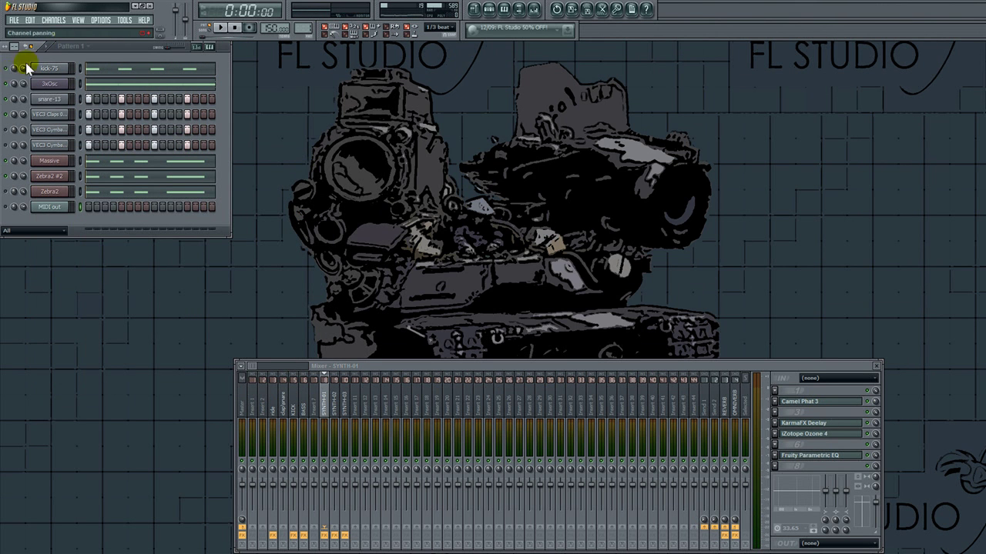
# Step: Add a Fruity Slicer channel and solo it
pyautogui.click(55, 20)
pyautogui.moveTo(62, 30)
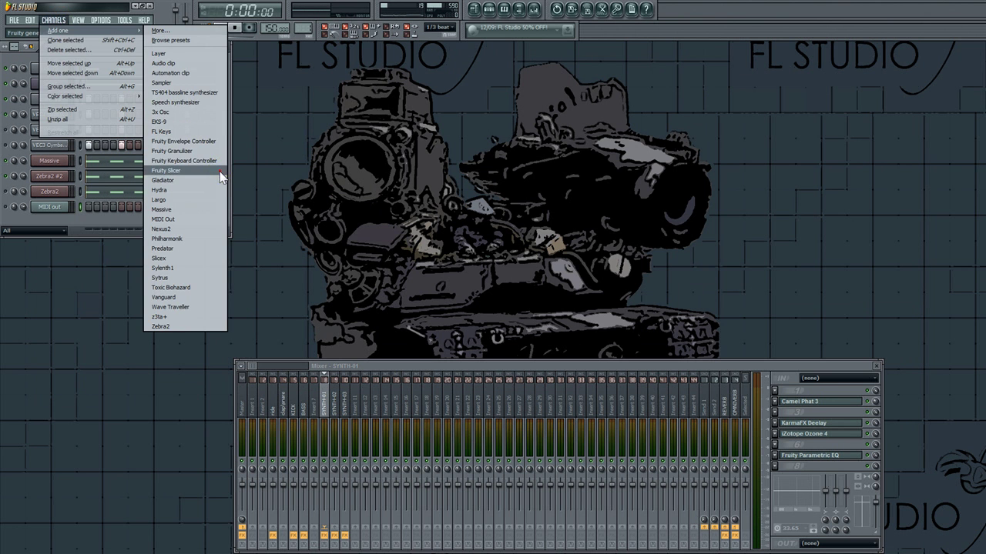
pyautogui.click(185, 171)
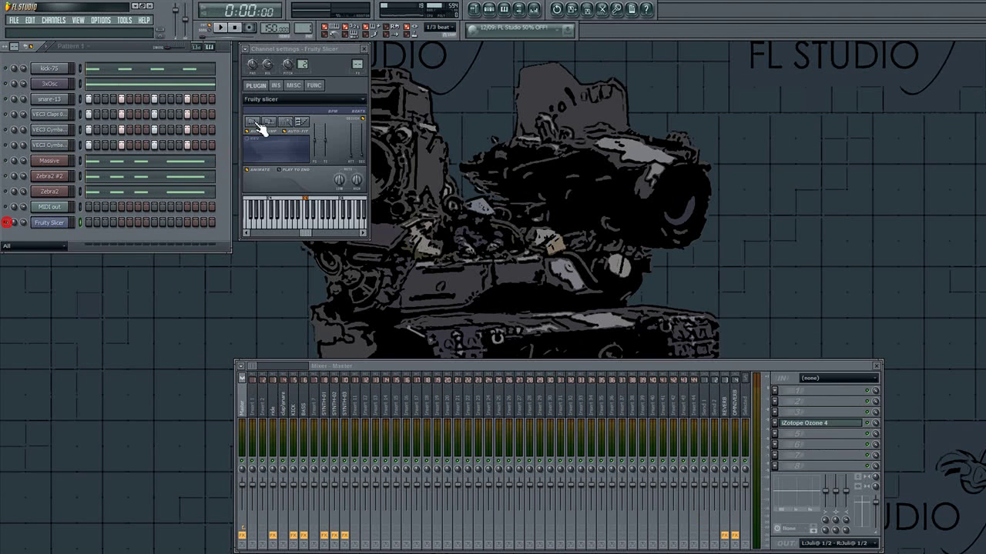
# Step: Browse for a Fruity Slicer sample from the Y-samples library through the KICK and SKALA folders into the KRK folder
pyautogui.click(258, 130)
pyautogui.click(276, 131)
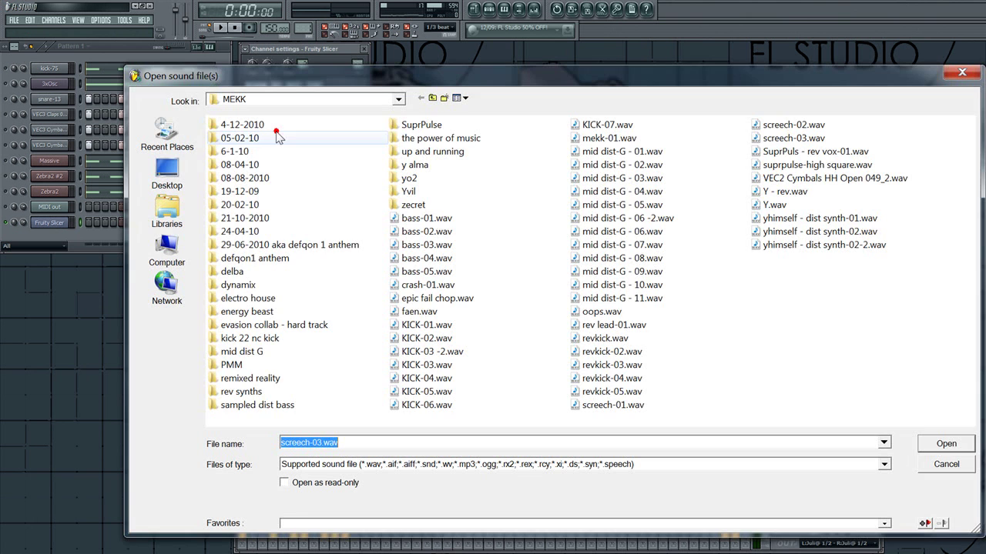
pyautogui.click(167, 209)
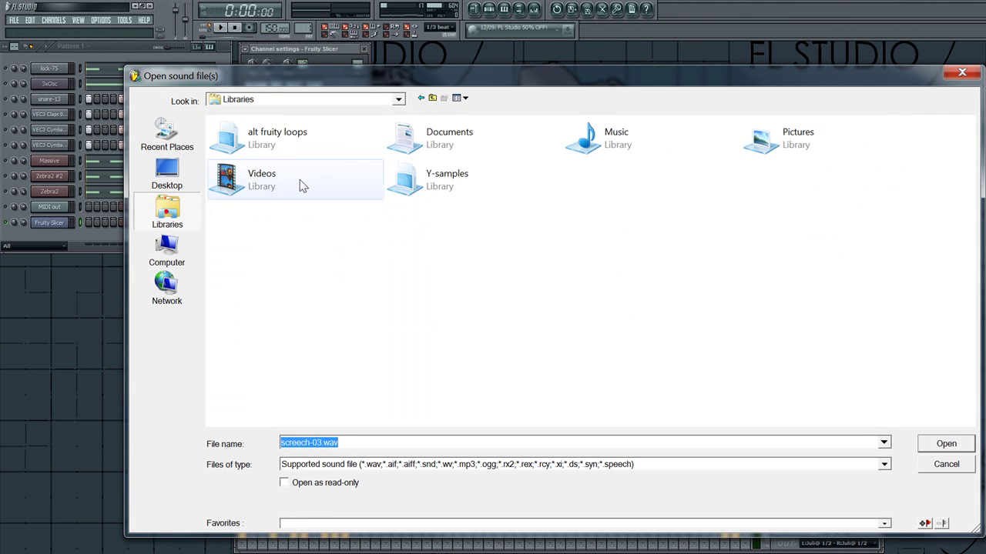
pyautogui.doubleClick(408, 168)
pyautogui.doubleClick(239, 262)
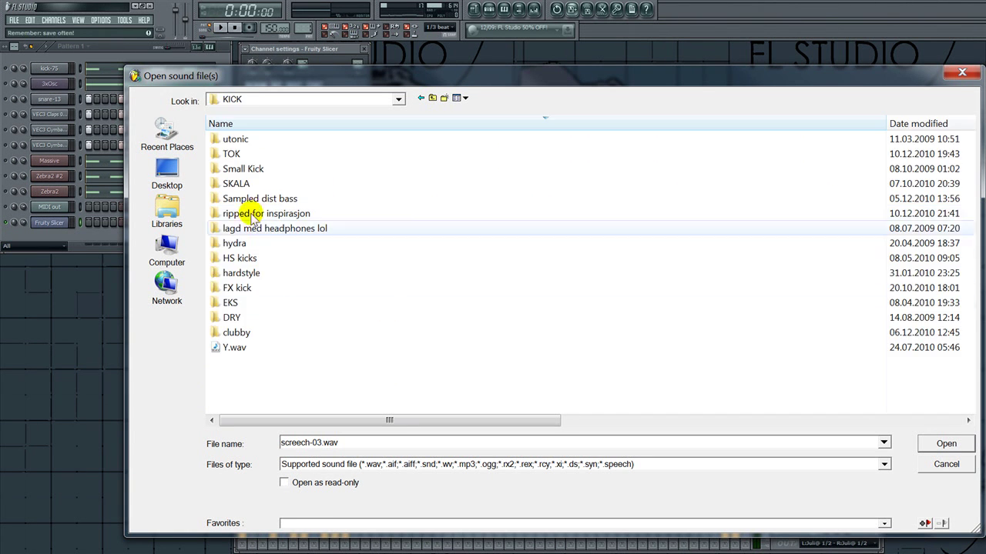
pyautogui.doubleClick(236, 183)
pyautogui.doubleClick(231, 139)
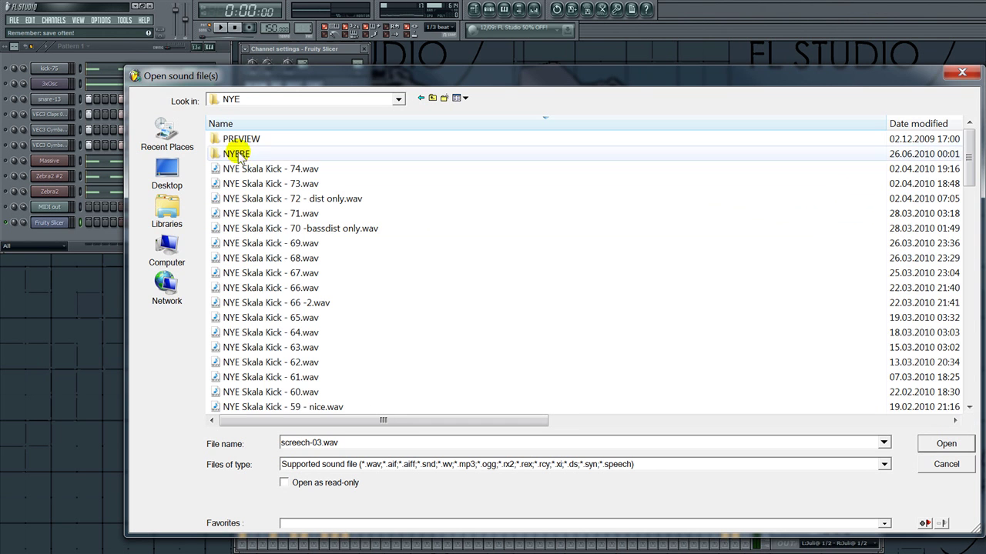
pyautogui.doubleClick(238, 153)
pyautogui.doubleClick(237, 143)
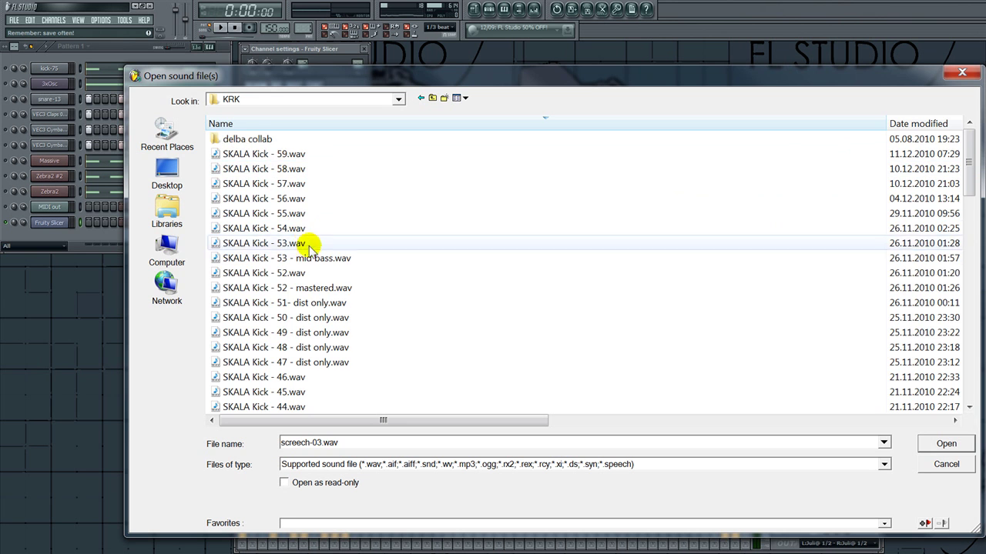
# Step: Audition the SKALA kick samples from number 53 upward and load SKALA Kick - 56.wav into the Fruity Slicer
pyautogui.click(308, 245)
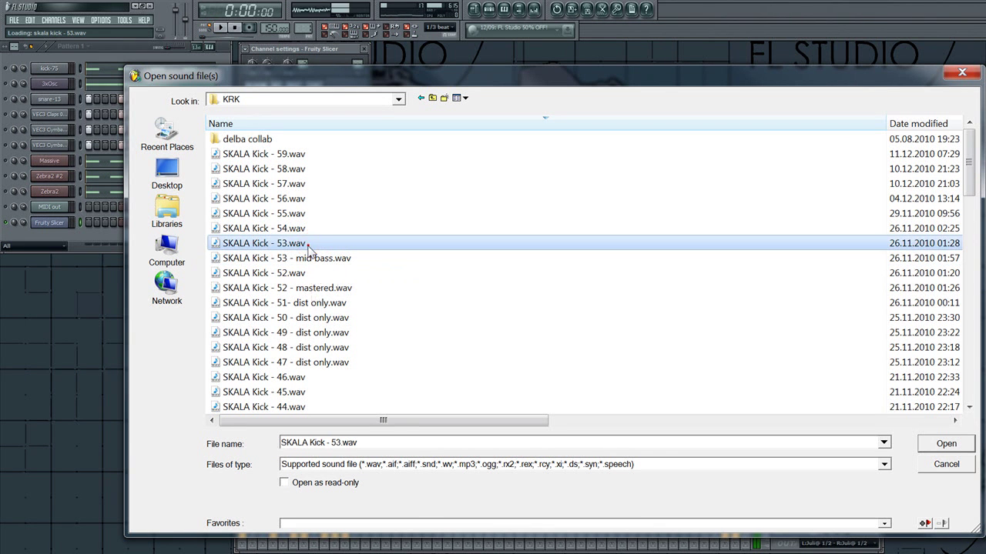
pyautogui.press('Up')
pyautogui.press('Up')
pyautogui.press('Up')
pyautogui.press('Up')
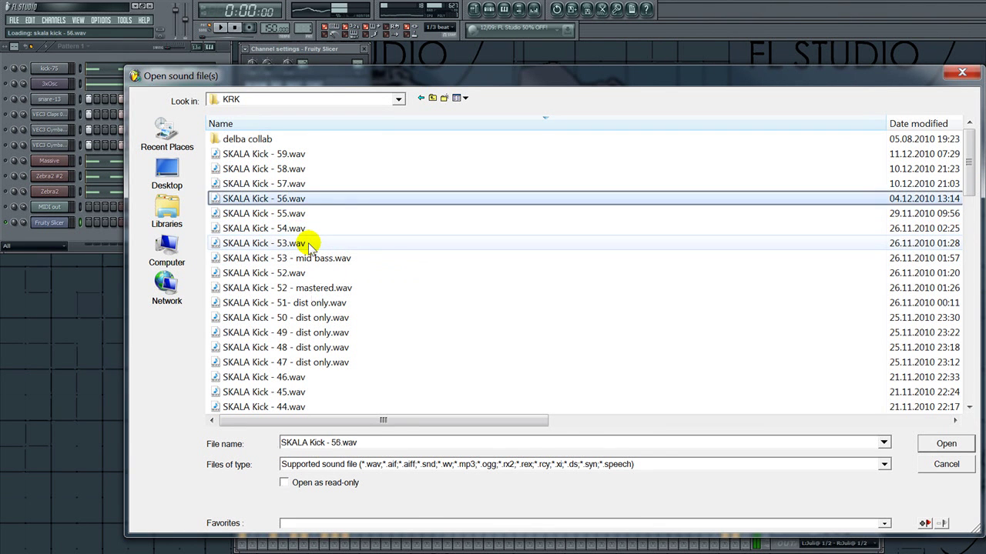
pyautogui.press('Up')
pyautogui.press('Up')
pyautogui.click(296, 202)
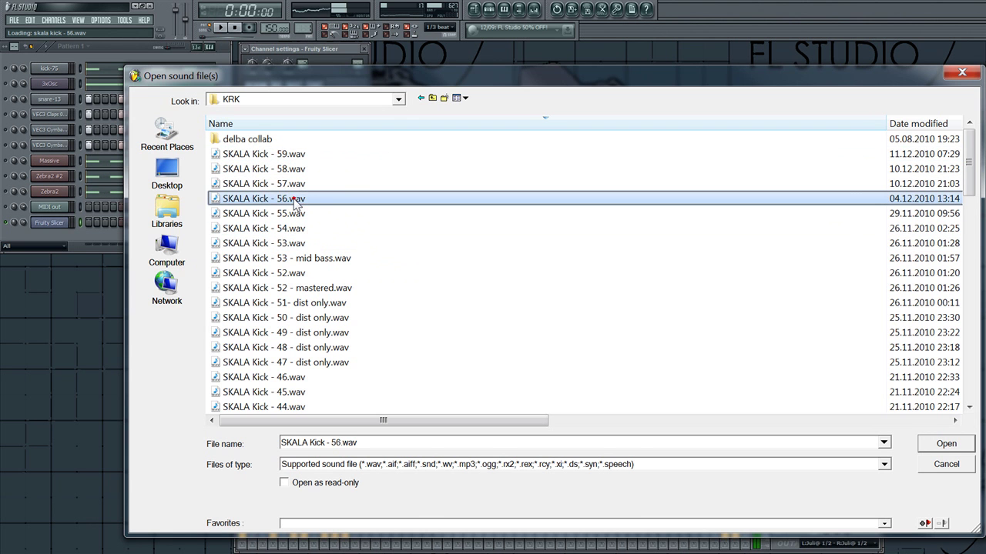
pyautogui.doubleClick(296, 201)
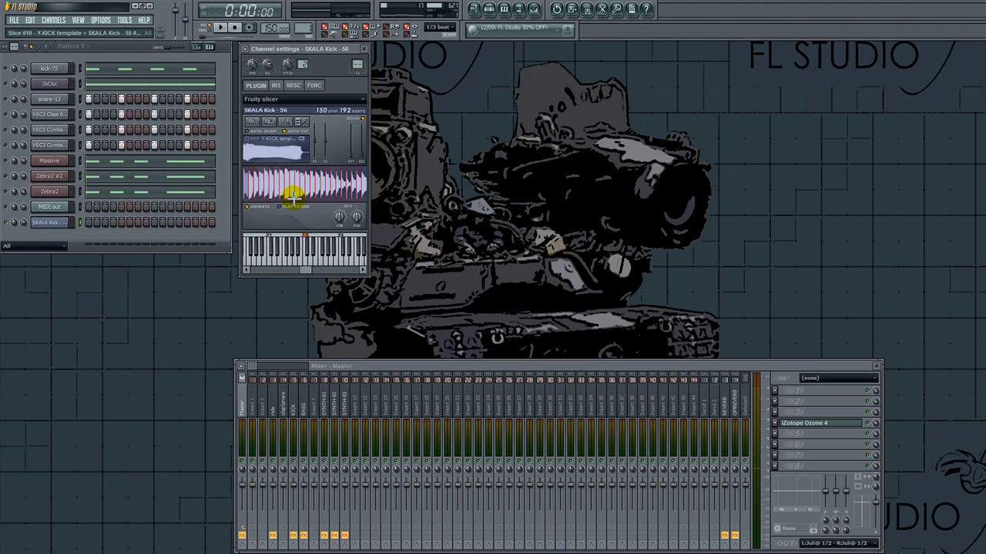
# Step: Apply dull auto-slicing to the SKALA Kick - 56 sample and audition its slices
pyautogui.click(287, 124)
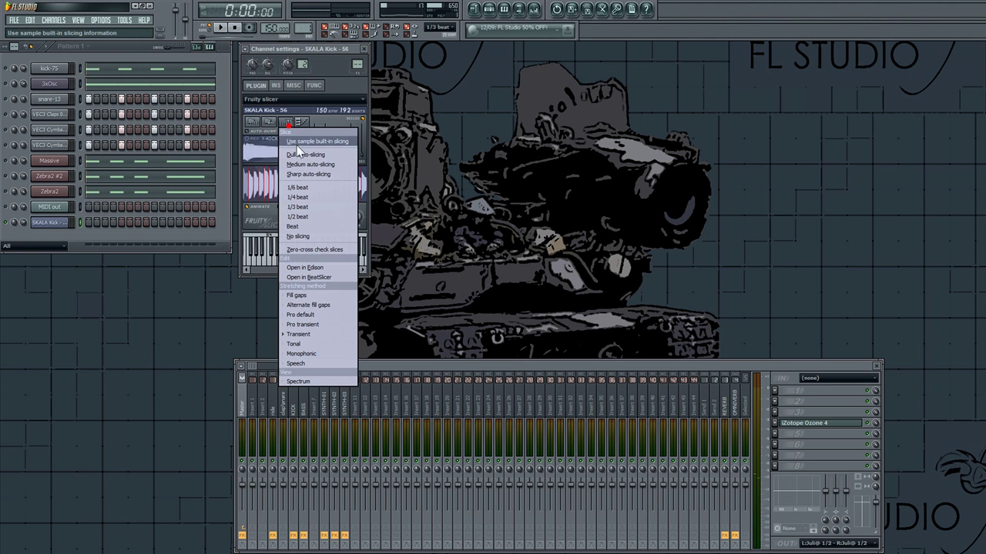
pyautogui.click(297, 154)
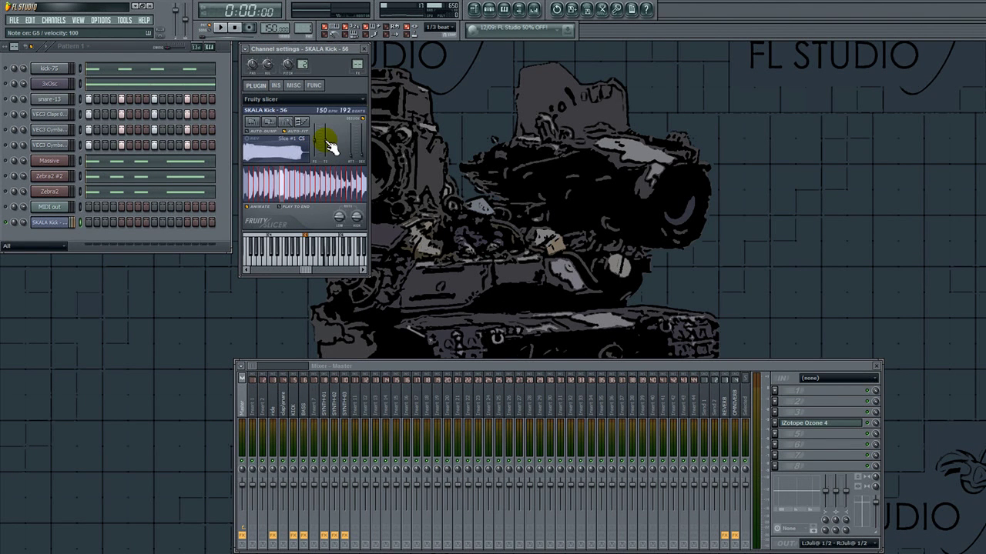
pyautogui.press('t')
pyautogui.press('r')
pyautogui.press('t')
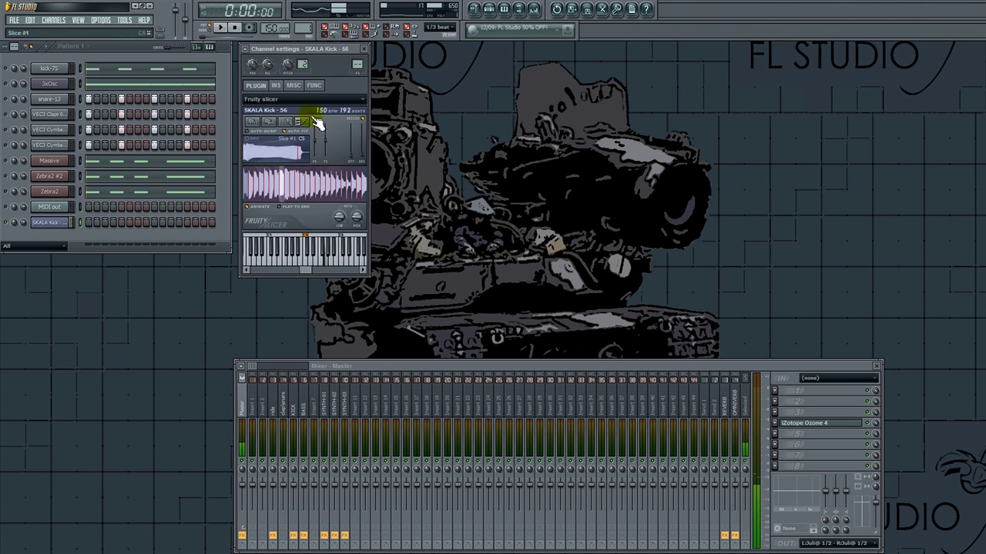
# Step: Move an empty mixer insert to directly after BASS and route the SKALA Kick - 56 channel to it as track 7
pyautogui.moveTo(357, 64); pyautogui.dragTo(358, 56)
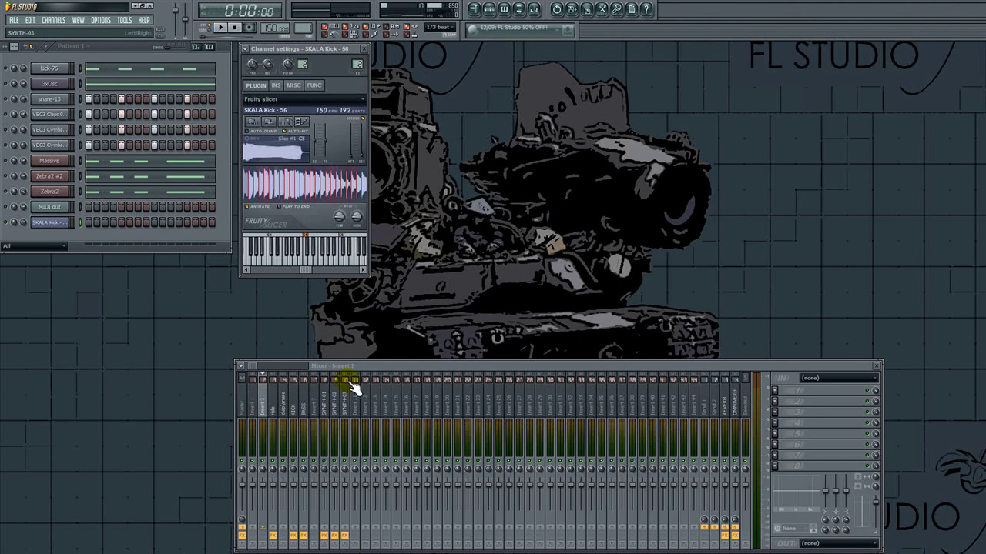
pyautogui.click(375, 407)
pyautogui.press('Left')
pyautogui.press('Left')
pyautogui.press('Left')
pyautogui.press('Left')
pyautogui.press('Left')
pyautogui.press('Left')
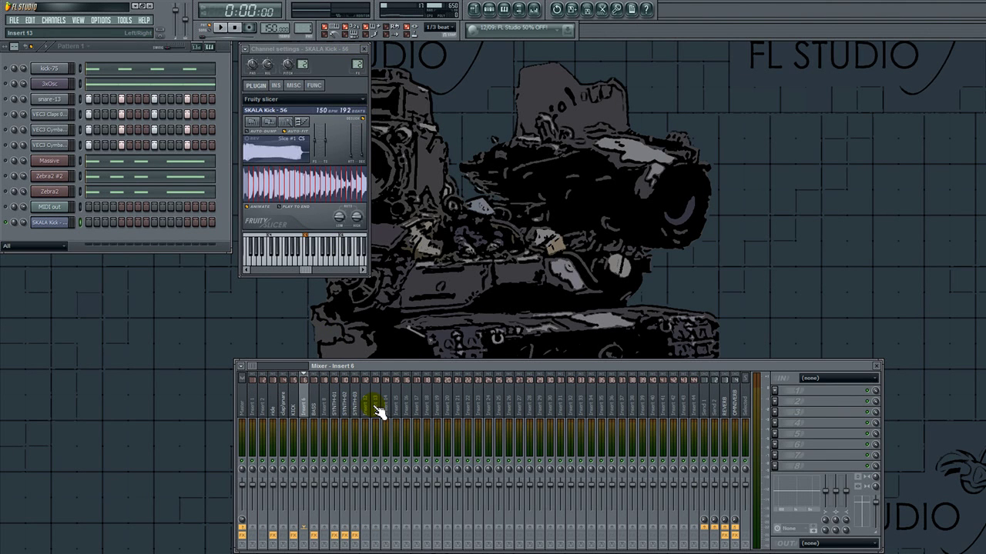
pyautogui.press('Right')
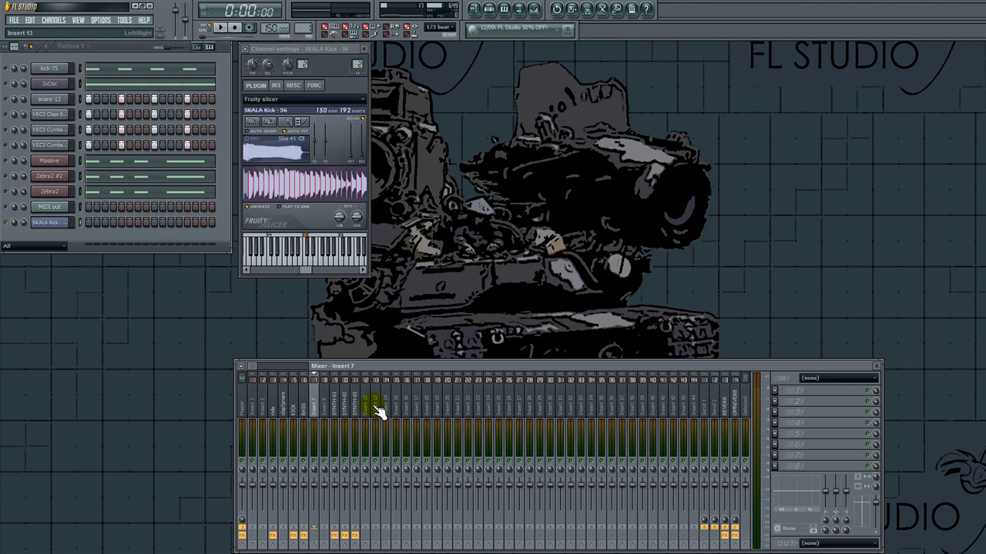
pyautogui.moveTo(357, 64); pyautogui.dragTo(358, 64)
# Step: Fill the SKALA Kick - 56 channel on every fourth step and send the pattern to the piano roll
pyautogui.click(271, 149)
pyautogui.rightClick(73, 228)
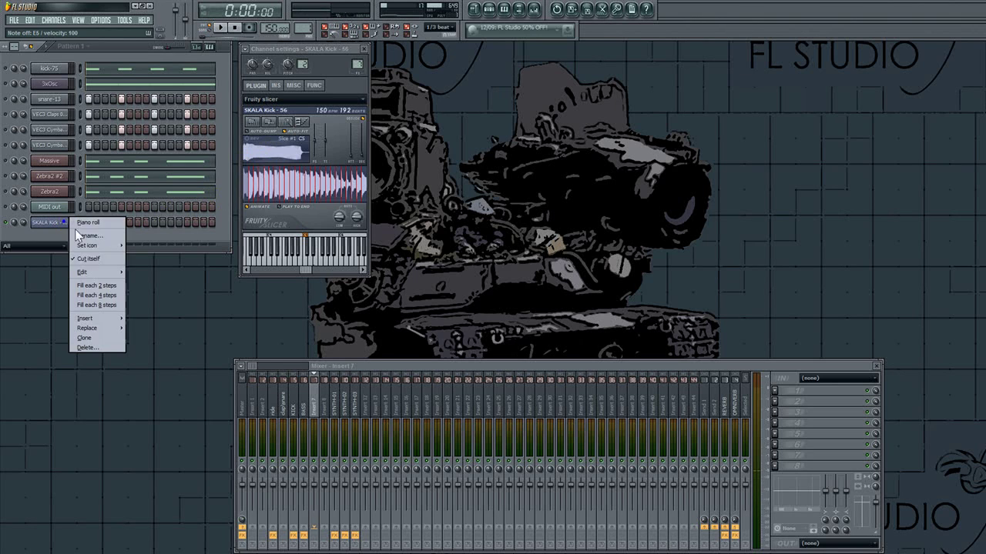
pyautogui.click(104, 296)
pyautogui.rightClick(57, 225)
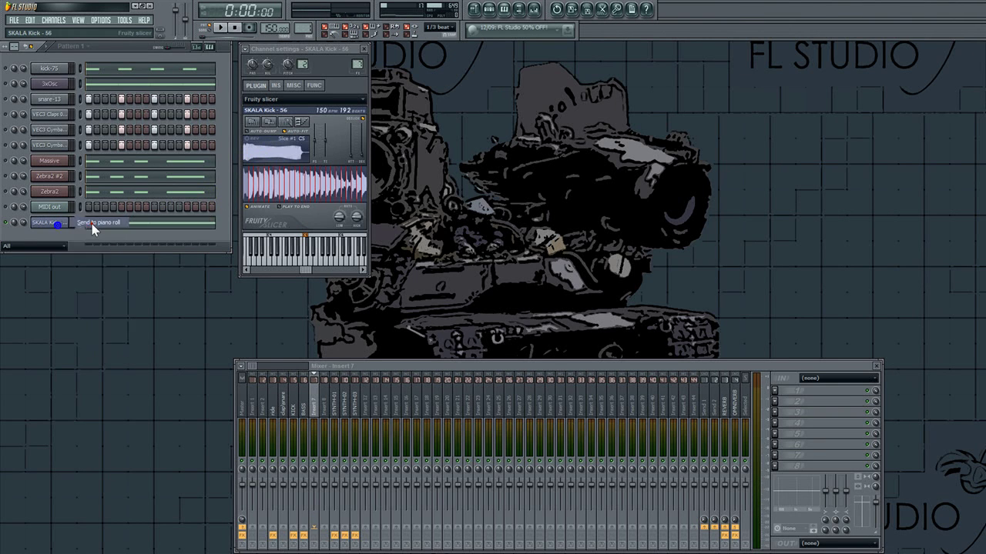
pyautogui.click(88, 222)
# Step: Select the four notes and shift their pitch to pick a suitable kick slice during playback, and close the piano roll
pyautogui.moveTo(360, 231); pyautogui.dragTo(34, 340)
pyautogui.moveTo(50, 261); pyautogui.dragTo(44, 212)
pyautogui.press('space')
pyautogui.click(6, 68)
pyautogui.press('space')
pyautogui.press('space')
pyautogui.moveTo(53, 263); pyautogui.dragTo(55, 256)
pyautogui.press('space')
pyautogui.press('space')
pyautogui.rightClick(77, 300)
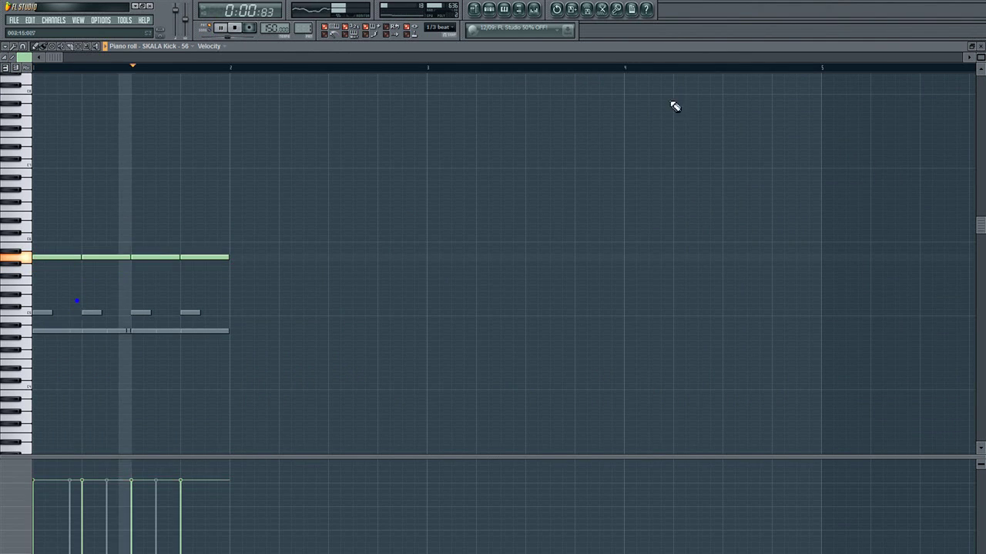
pyautogui.click(981, 46)
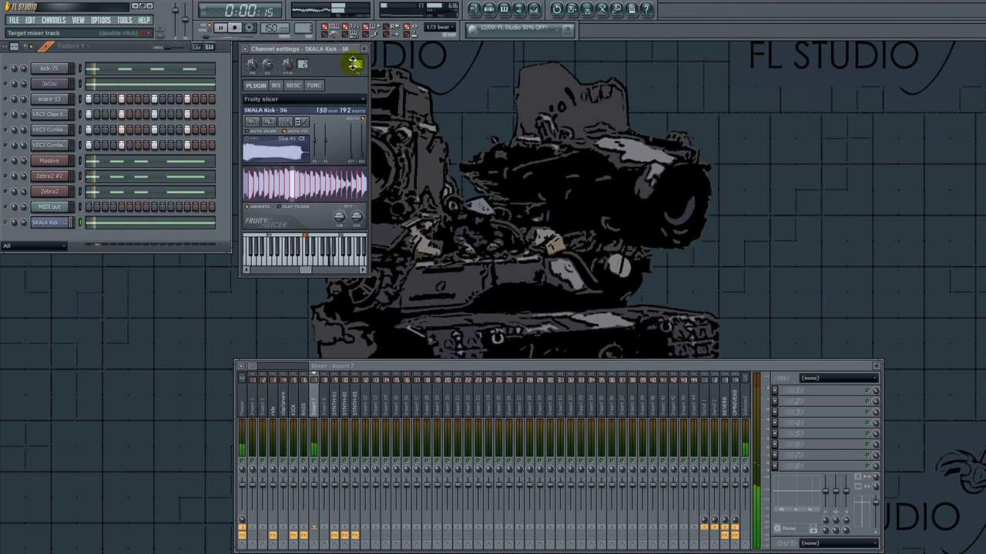
# Step: Rename mixer insert 7 to HS KICK
pyautogui.rightClick(311, 398)
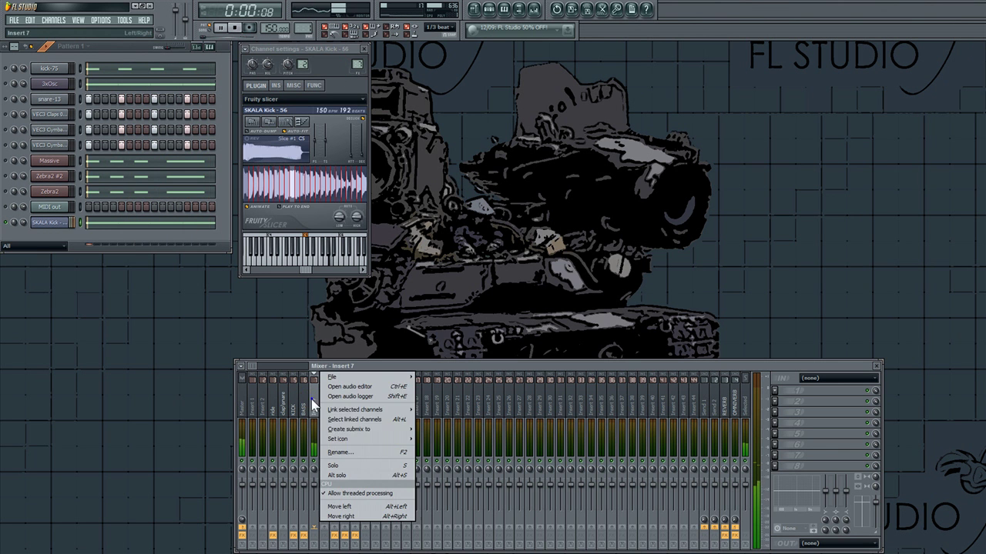
pyautogui.click(352, 453)
pyautogui.write('HS KICK')
pyautogui.press('Return')
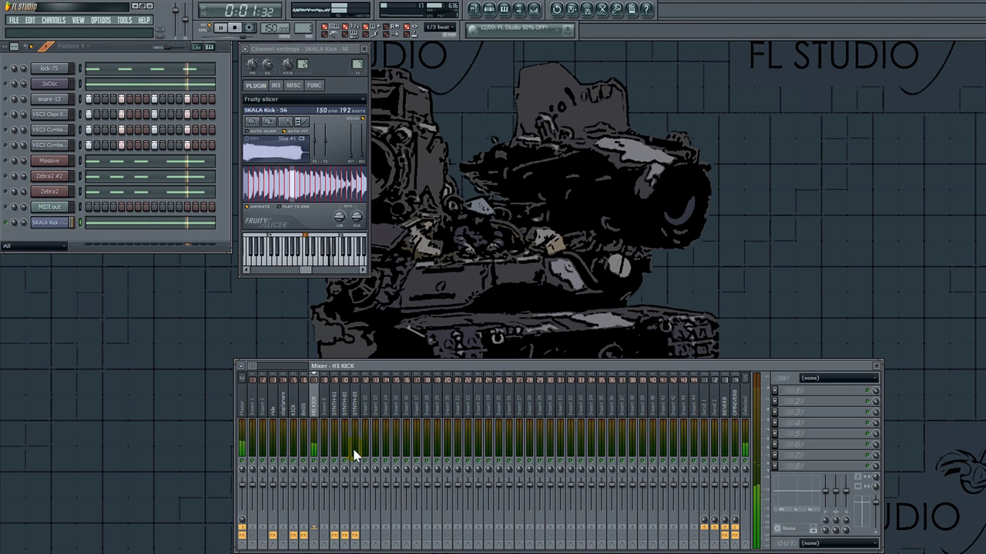
# Step: Compare the sliced SKALA kick with the original kick-75 by soloing each channel during playback
pyautogui.press('space')
pyautogui.rightClick(6, 69)
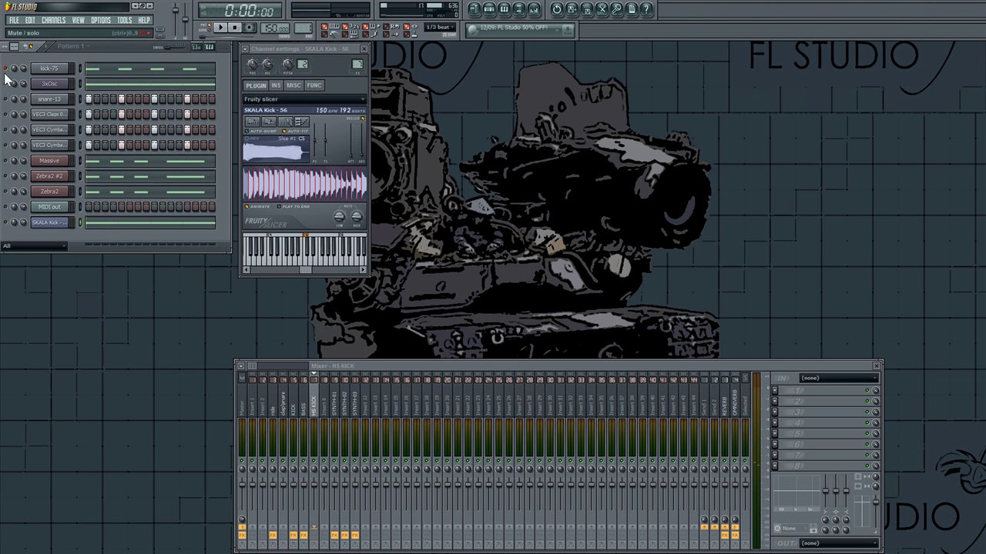
pyautogui.press('space')
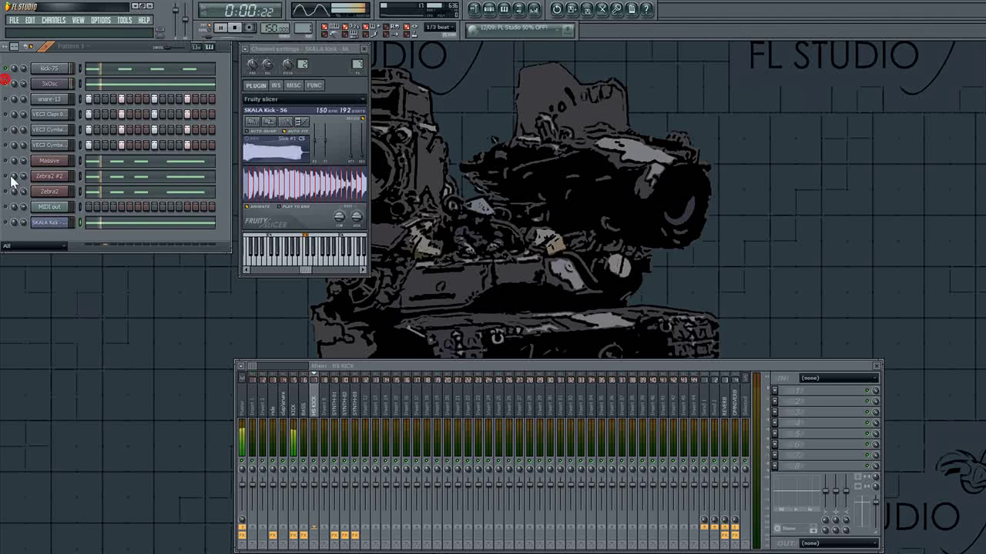
pyautogui.click(6, 222)
pyautogui.rightClick(6, 223)
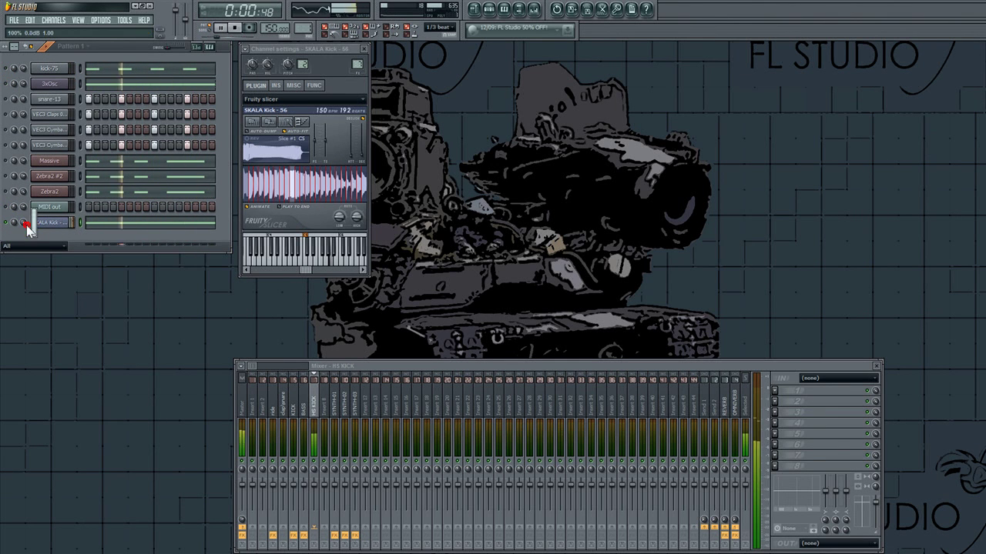
# Step: Load iZotope Ozone 4 in effect slot 4 of HS KICK and activate its Paragraphic Equalizer
pyautogui.click(775, 423)
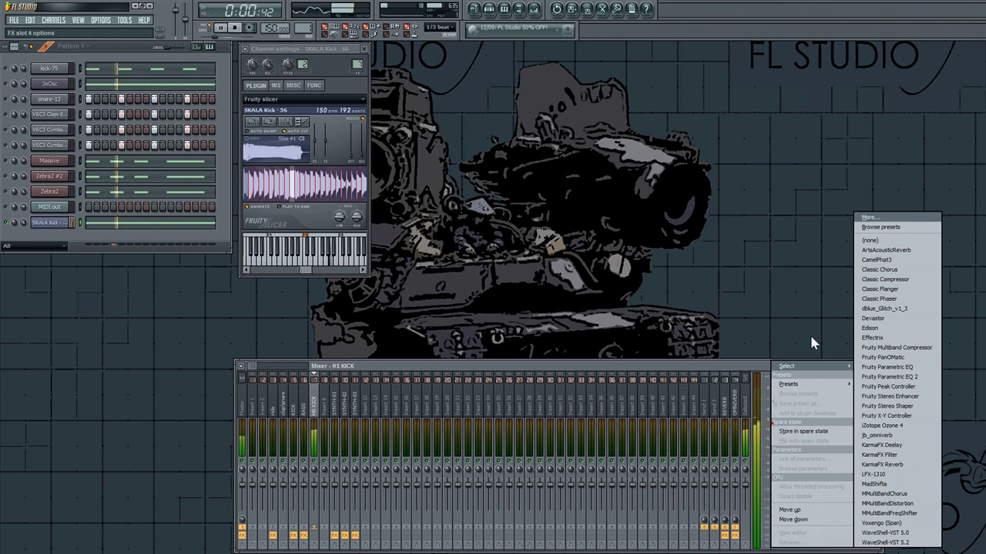
pyautogui.click(889, 425)
pyautogui.moveTo(499, 154); pyautogui.dragTo(520, 64)
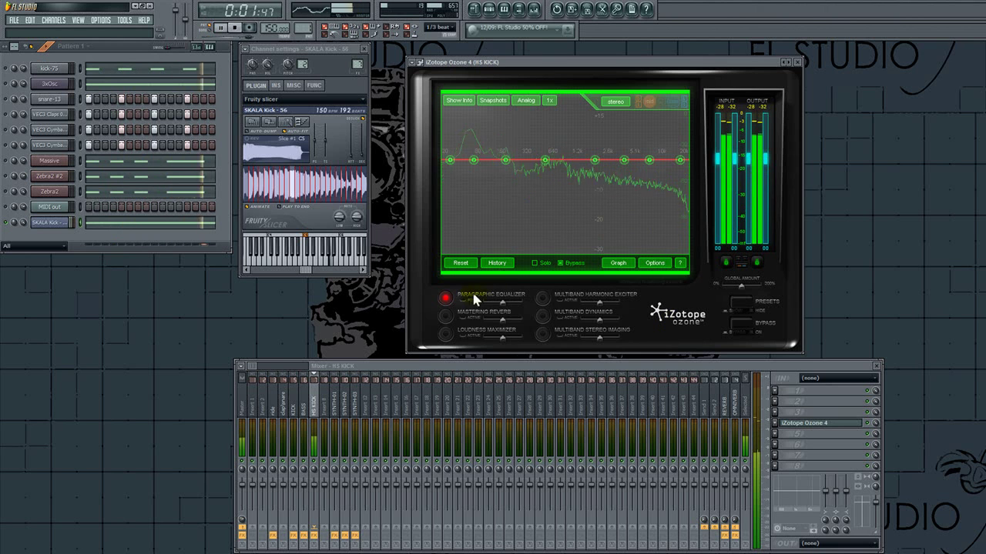
pyautogui.click(463, 298)
# Step: Boost the lows near 54 Hz by about 3.75 dB and the highs slightly, adjust the output gain, and close Ozone 4
pyautogui.moveTo(474, 160); pyautogui.dragTo(467, 147)
pyautogui.moveTo(471, 148); pyautogui.dragTo(468, 154)
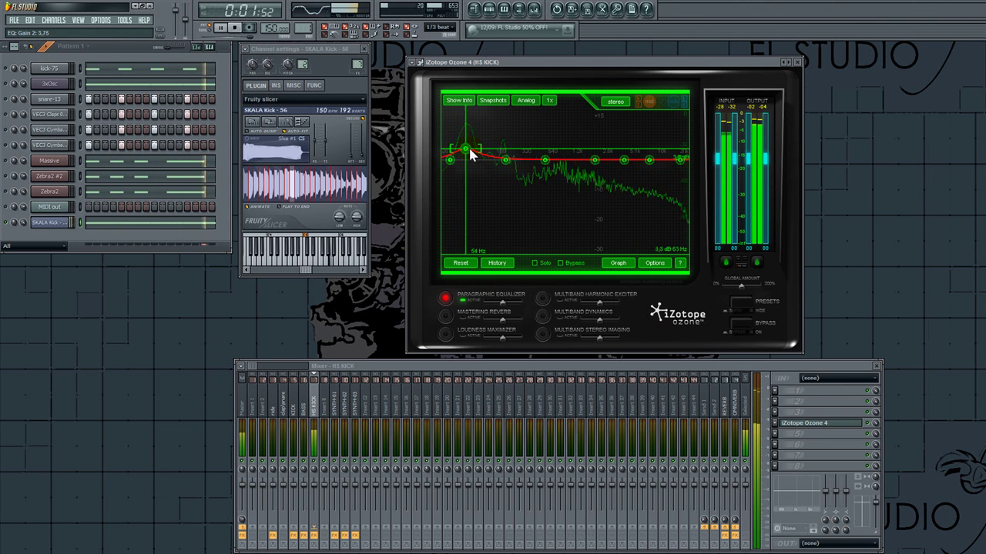
pyautogui.moveTo(649, 160); pyautogui.dragTo(653, 154)
pyautogui.moveTo(765, 160); pyautogui.dragTo(765, 157)
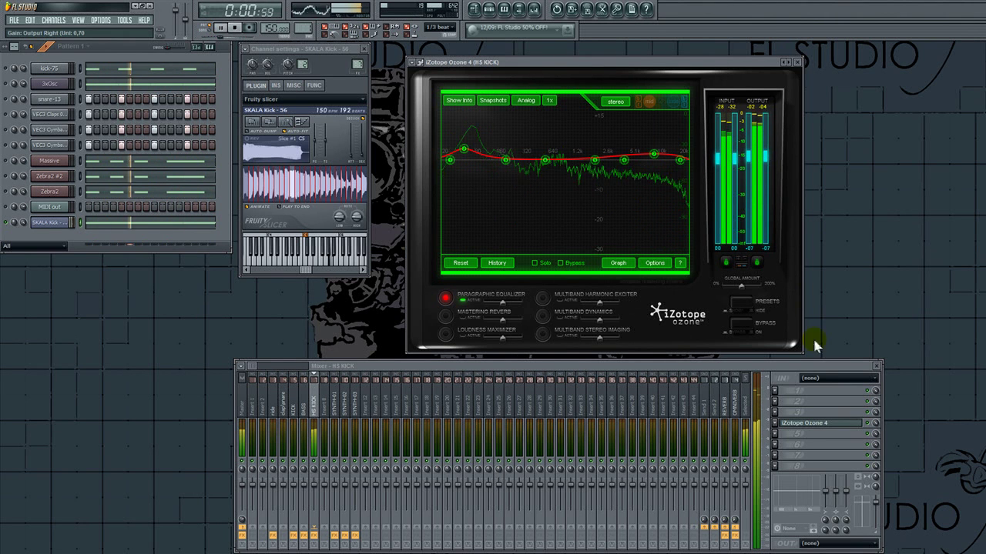
pyautogui.click(805, 422)
# Step: Set the HS KICK track's delay from the KICK track and play it together with the Massive channel
pyautogui.press('space')
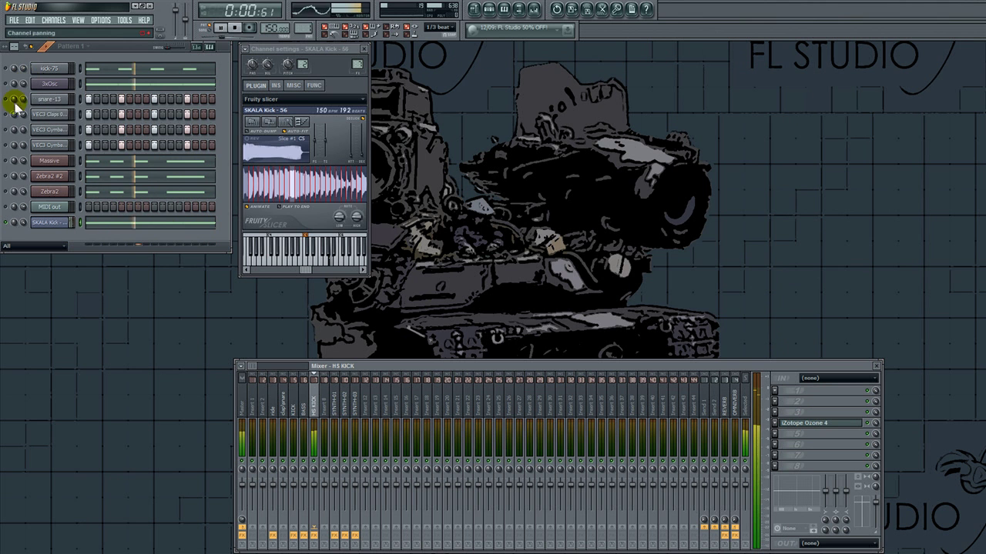
pyautogui.press('space')
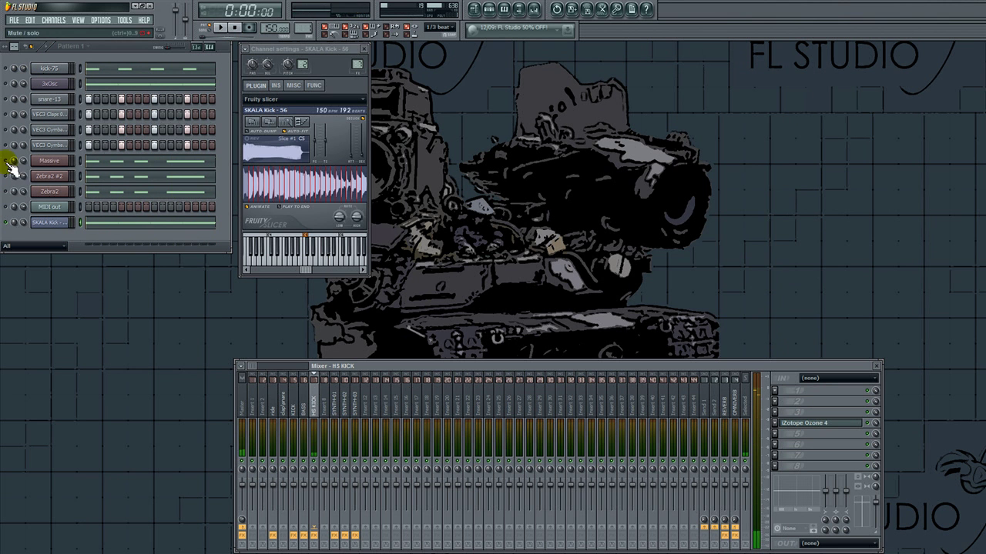
pyautogui.click(784, 511)
pyautogui.moveTo(801, 543)
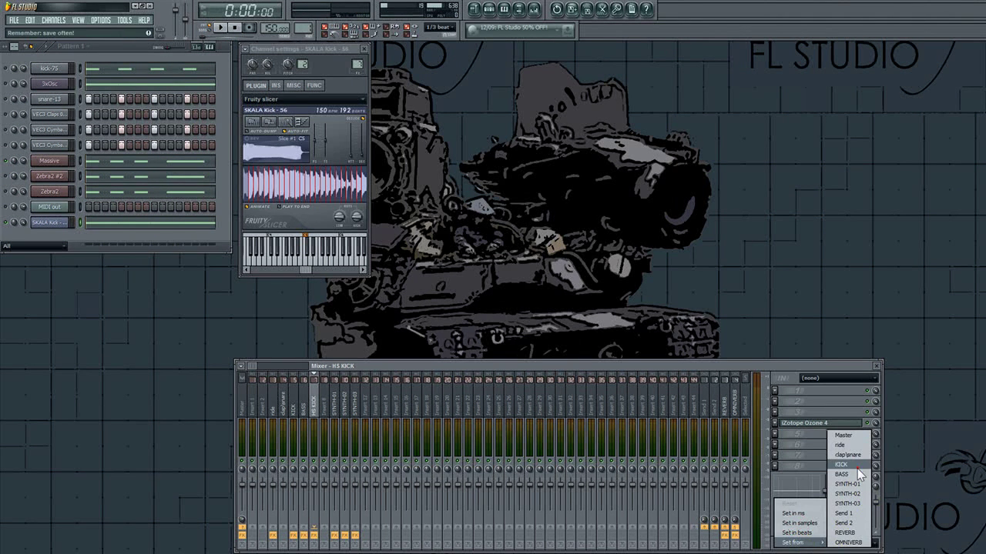
pyautogui.click(857, 468)
pyautogui.press('space')
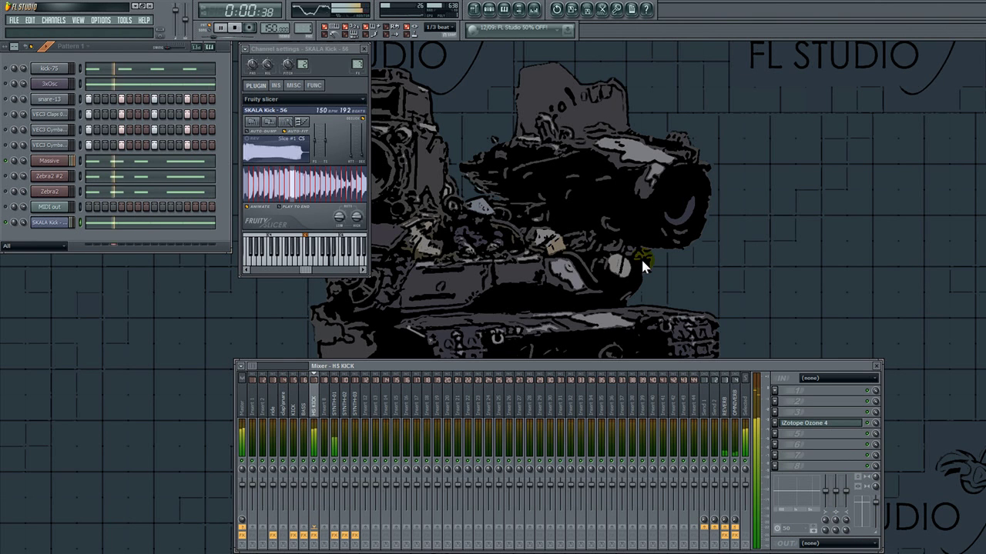
# Step: Solo the sliced kick channel during playback and shape its filter cutoff envelope in the instrument settings
pyautogui.rightClick(5, 222)
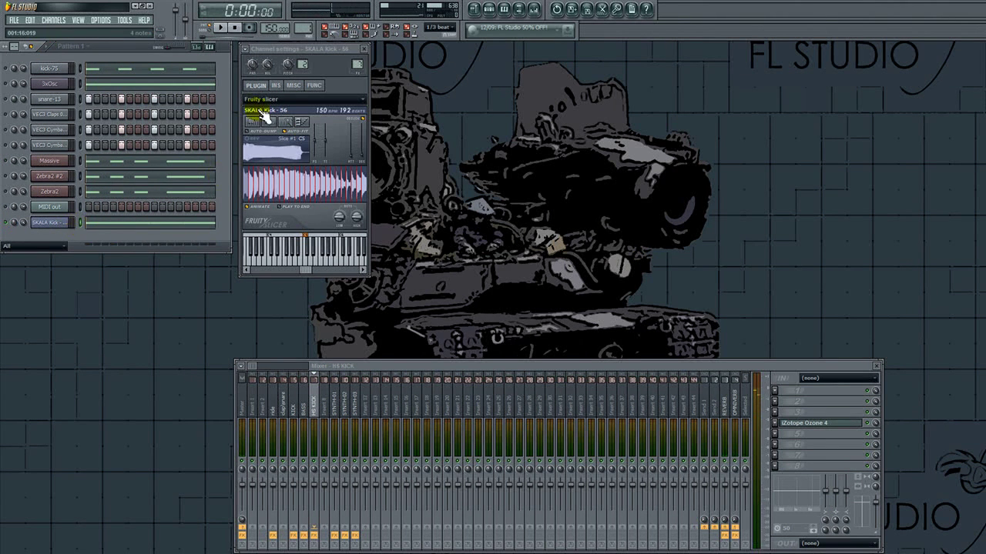
pyautogui.press('space')
pyautogui.click(276, 85)
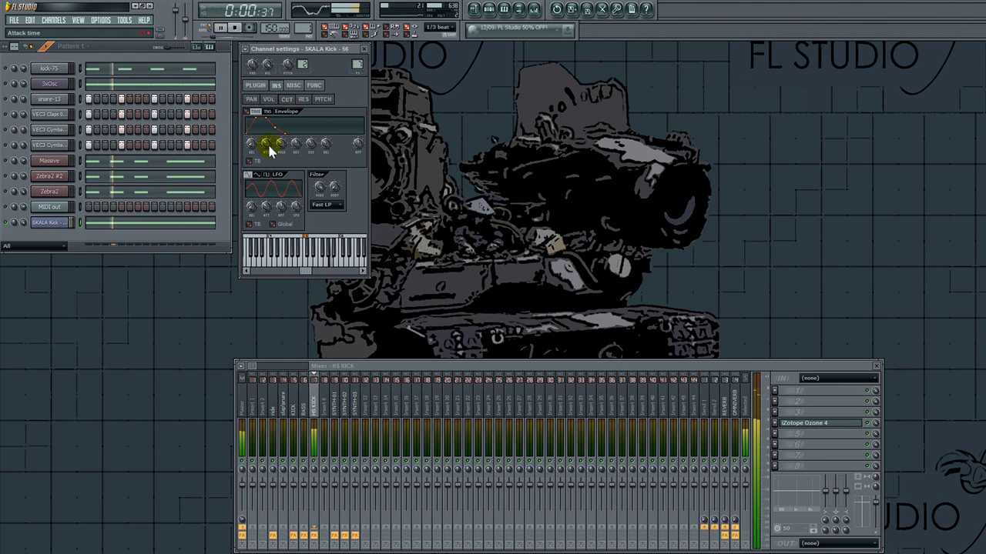
pyautogui.click(357, 144)
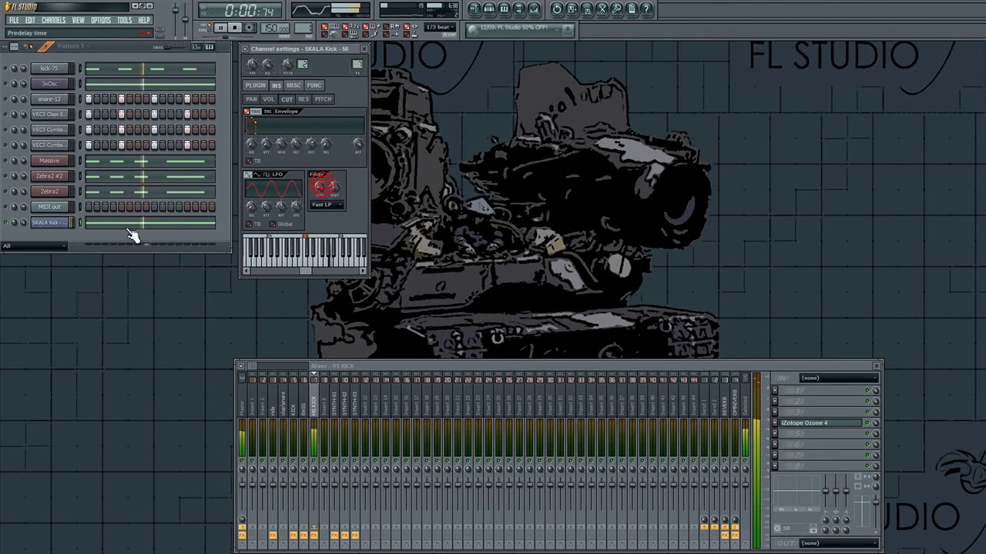
# Step: Close the SKALA kick's channel settings and play the sliced kick together with Massive, the snare, claps and cymbals
pyautogui.click(65, 226)
pyautogui.press('space')
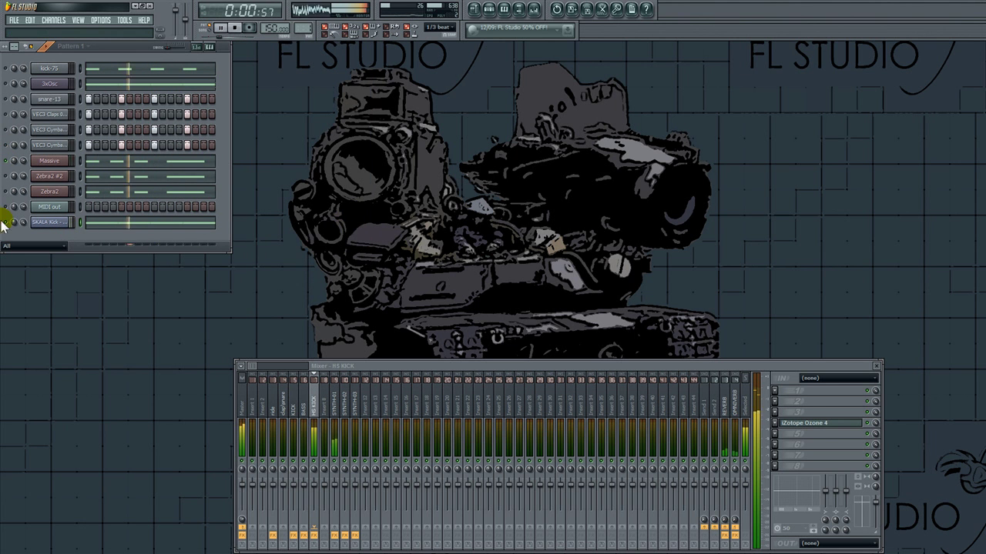
pyautogui.click(6, 99)
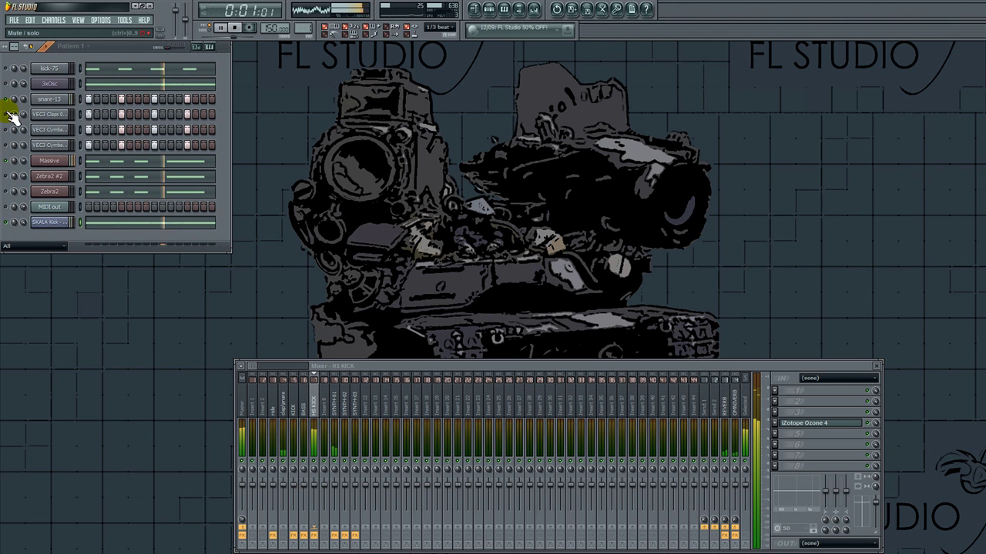
pyautogui.click(5, 130)
pyautogui.click(5, 145)
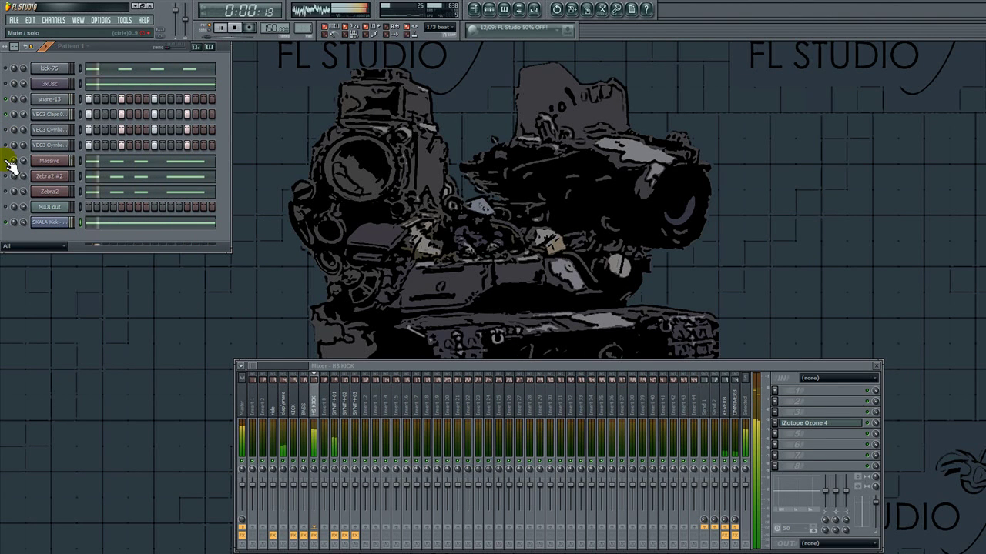
# Step: Compare the original kick-75 and 3xOsc pair against the sliced SKALA kick, with Massive playing
pyautogui.rightClick(6, 161)
pyautogui.click(5, 83)
pyautogui.click(5, 67)
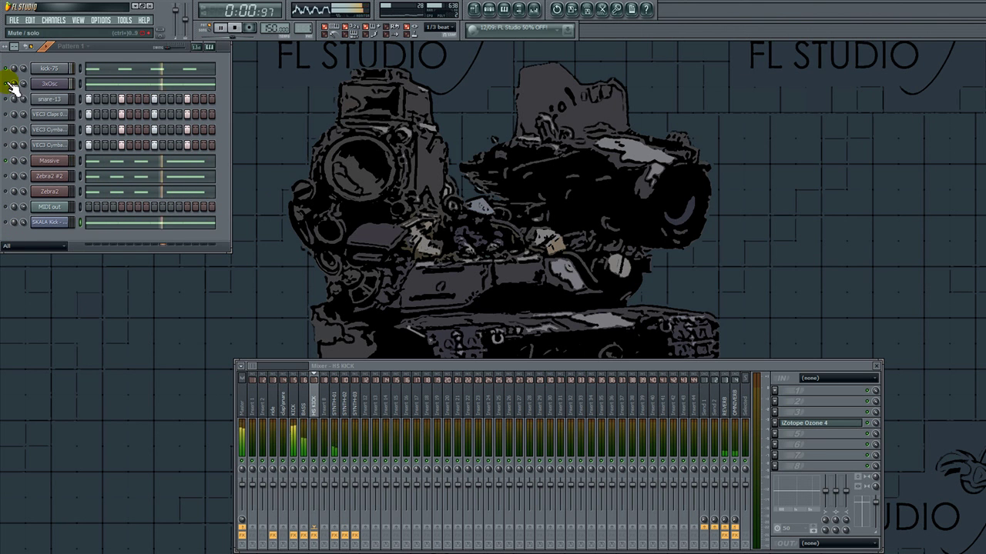
pyautogui.click(6, 222)
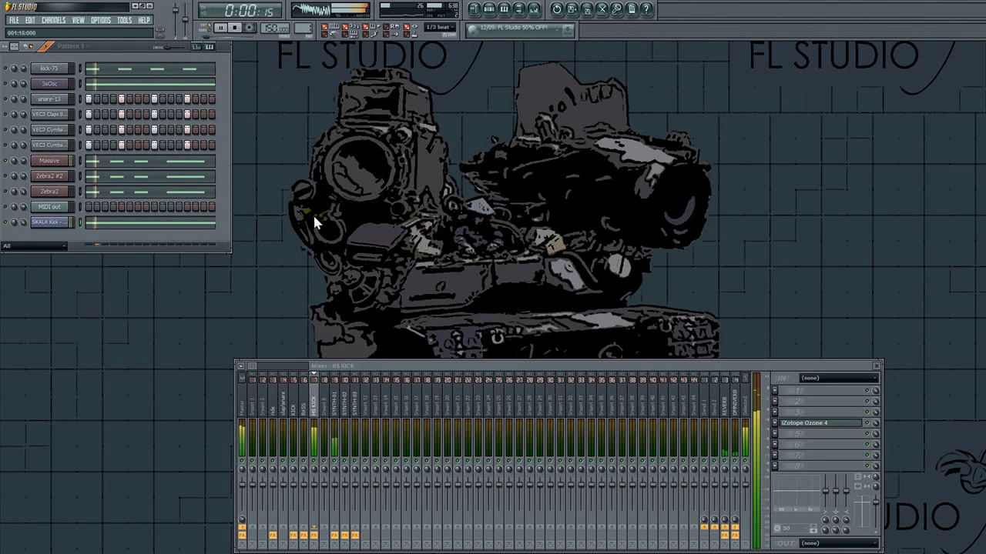
# Step: Move the SKALA kick channel up the channel list to directly below 3xOsc
pyautogui.click(44, 223)
pyautogui.hotkey('alt', 'Up')
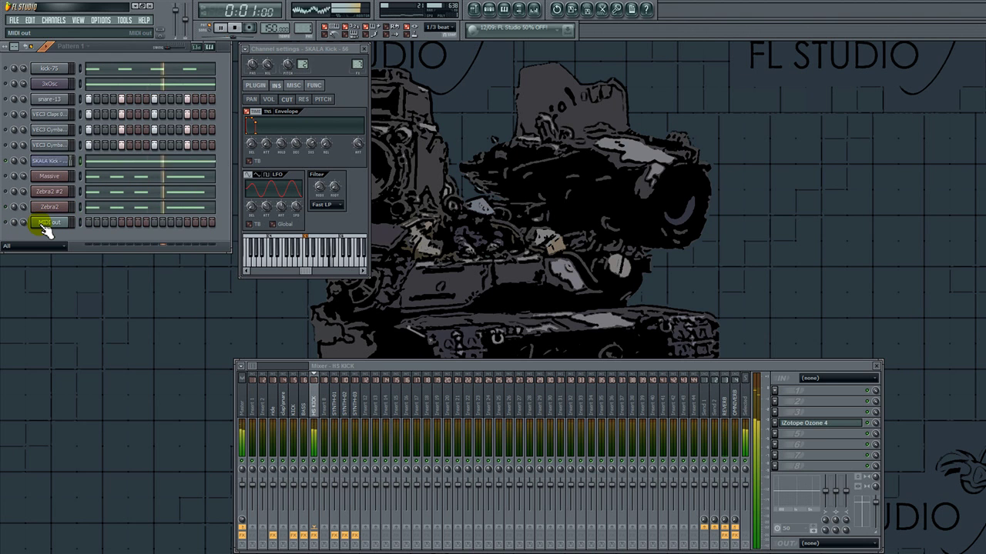
pyautogui.hotkey('alt', 'Up')
pyautogui.hotkey('alt', 'Up')
pyautogui.hotkey('alt', 'Up')
pyautogui.hotkey('alt', 'Up')
pyautogui.hotkey('alt', 'Up')
pyautogui.hotkey('alt', 'Up')
pyautogui.hotkey('alt', 'Up')
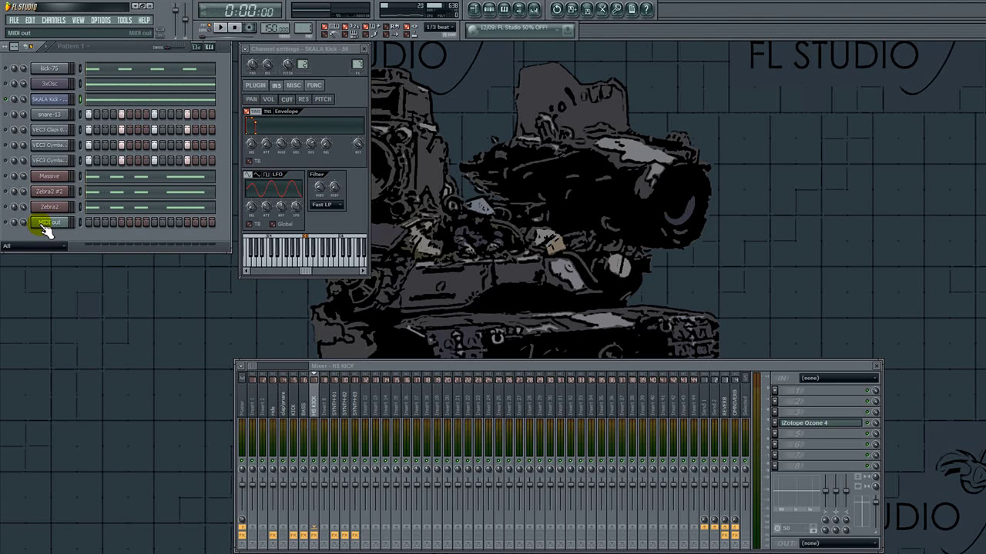
# Step: Audition the sliced kick on its own and with the percussion channels, close its settings and stop playback
pyautogui.press('space')
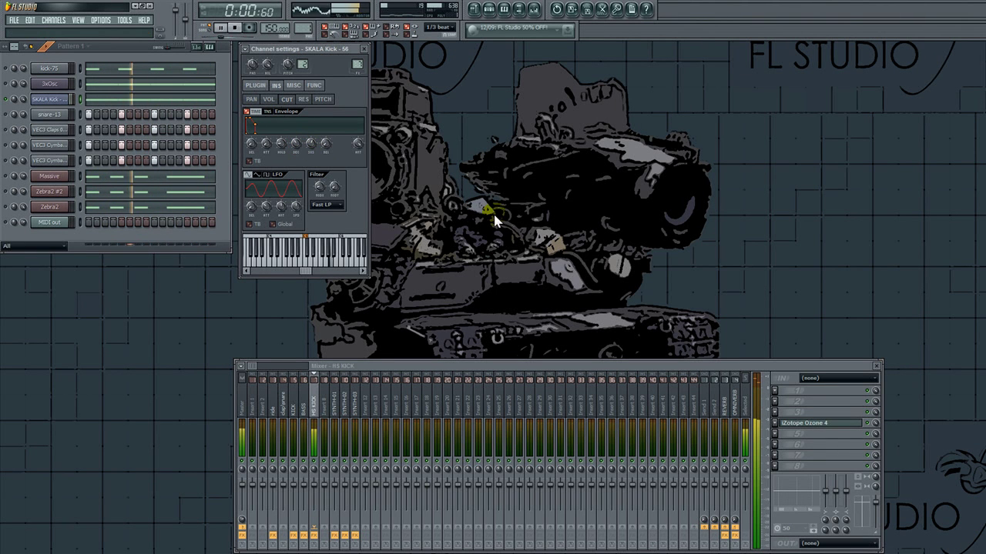
pyautogui.click(778, 406)
pyautogui.click(823, 429)
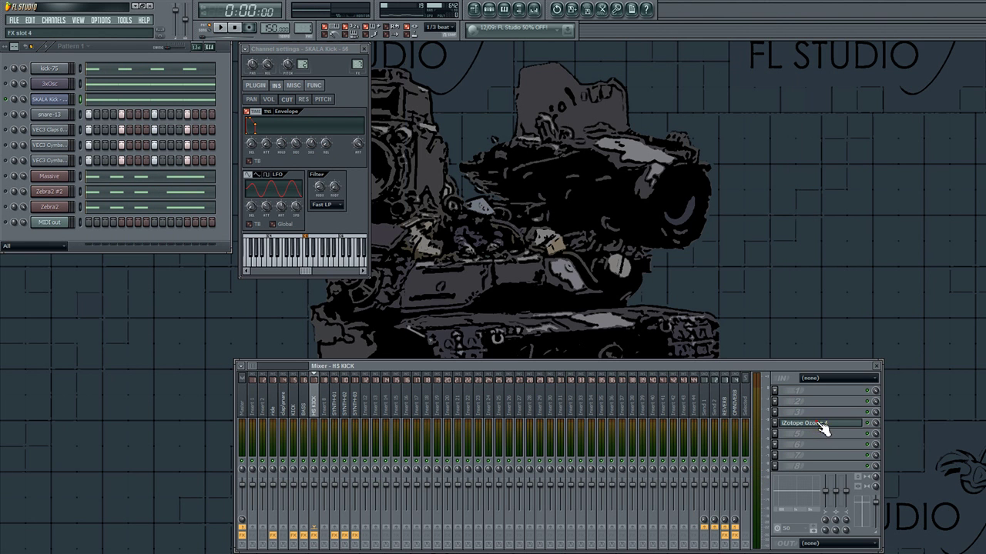
pyautogui.press('space')
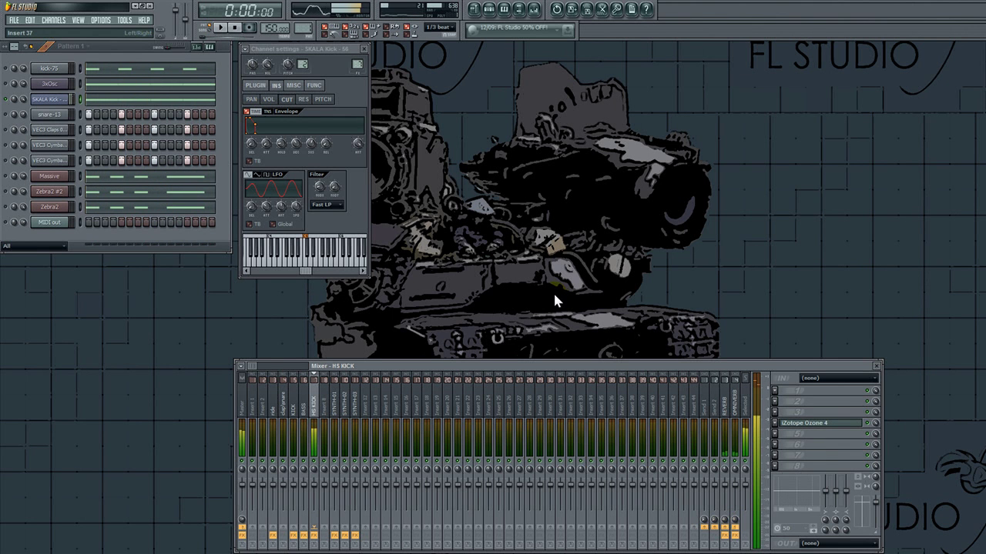
pyautogui.press('space')
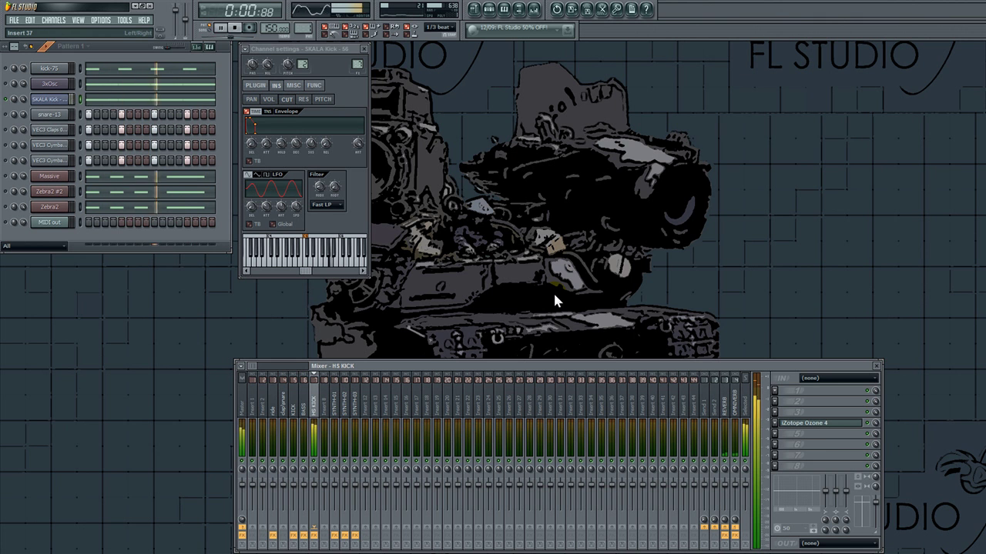
pyautogui.press('space')
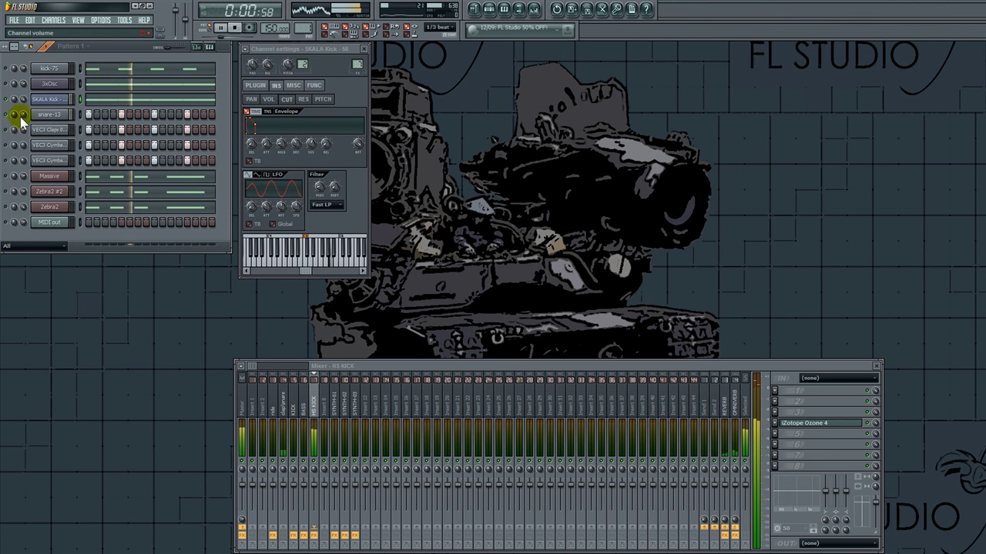
pyautogui.click(44, 100)
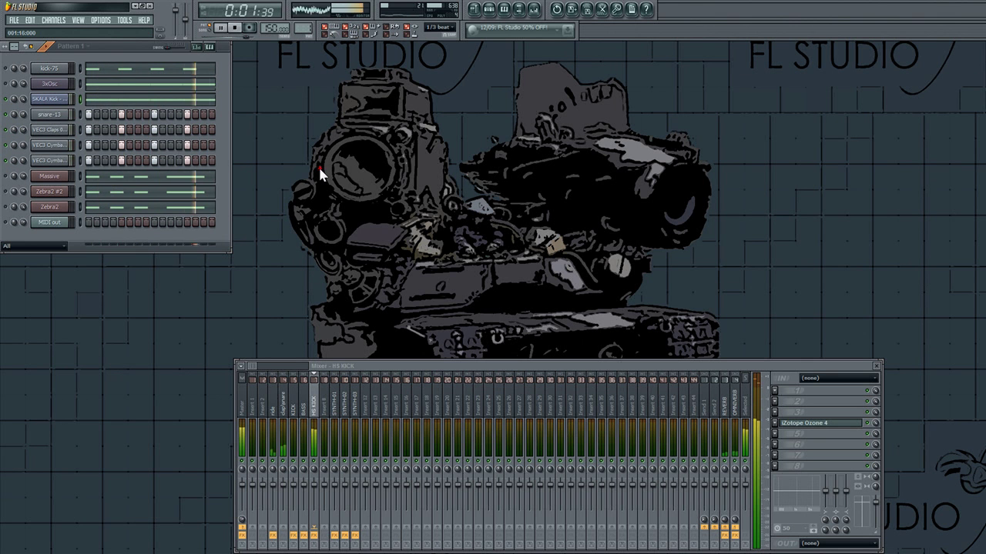
pyautogui.press('space')
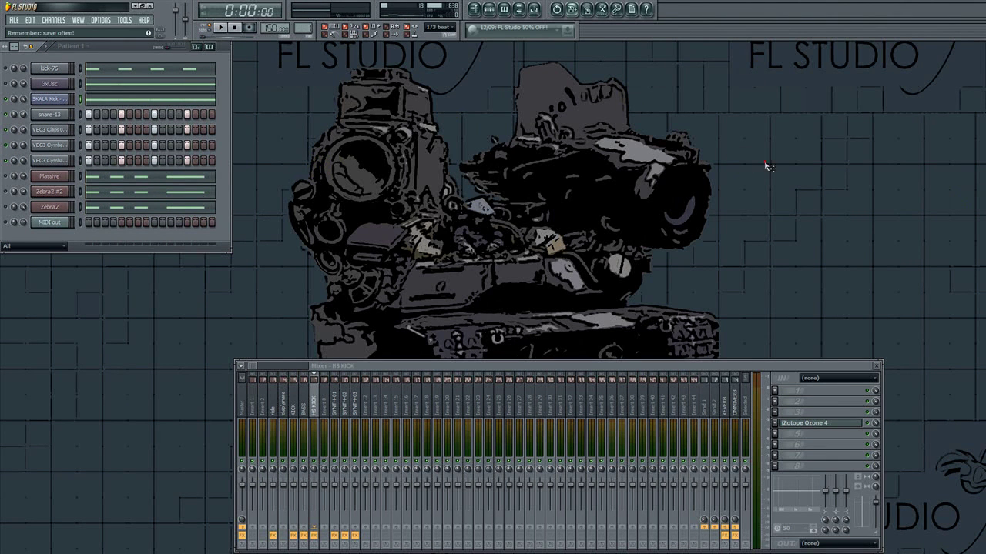
pyautogui.click(846, 541)
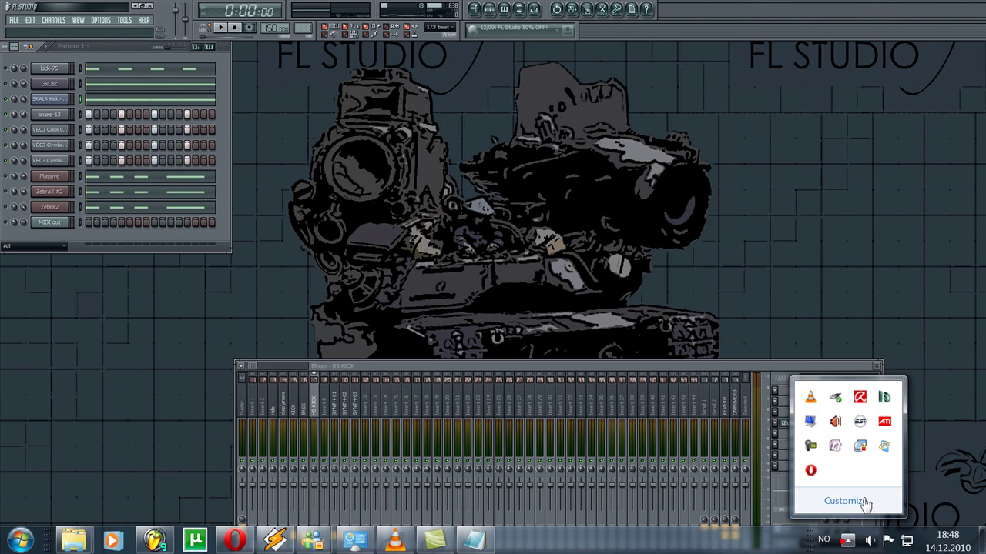
pyautogui.click(810, 446)
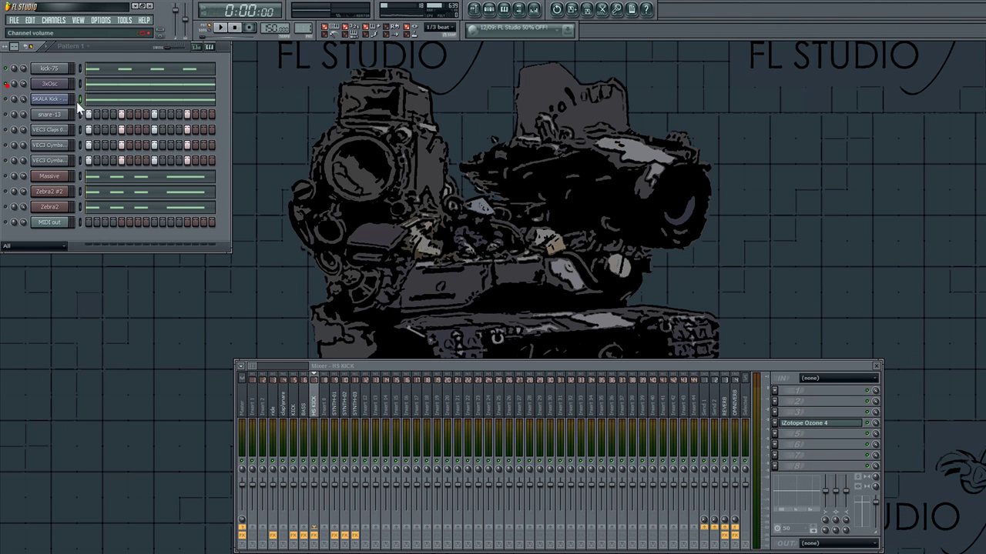
# Step: Load Fruity Multiband Compressor in effect slot 1 of the KICK mixer track and apply the BASS SUPRESSOR preset
pyautogui.press('space')
pyautogui.click(294, 400)
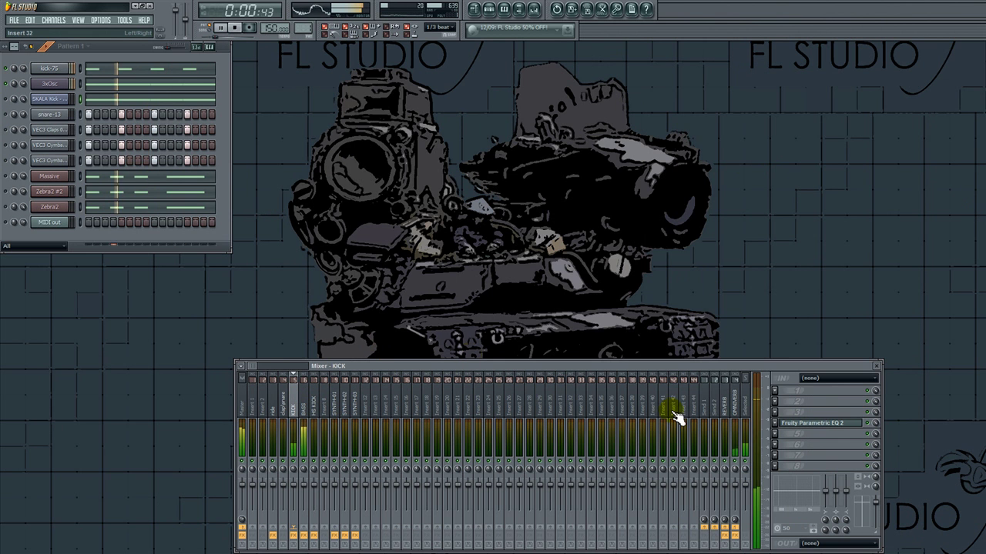
pyautogui.press('space')
pyautogui.click(774, 390)
pyautogui.moveTo(791, 383)
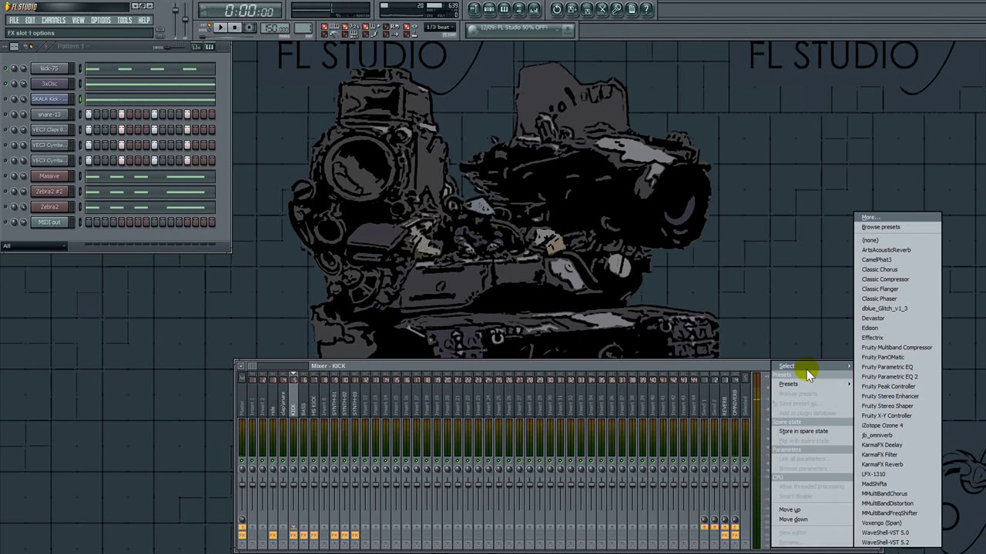
pyautogui.click(887, 347)
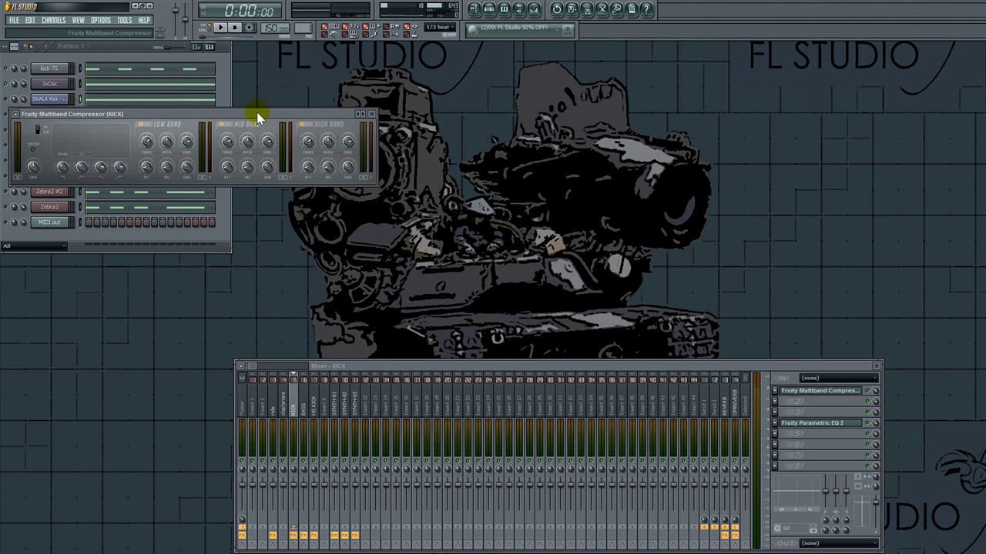
pyautogui.moveTo(256, 113); pyautogui.dragTo(599, 145)
pyautogui.rightClick(698, 146)
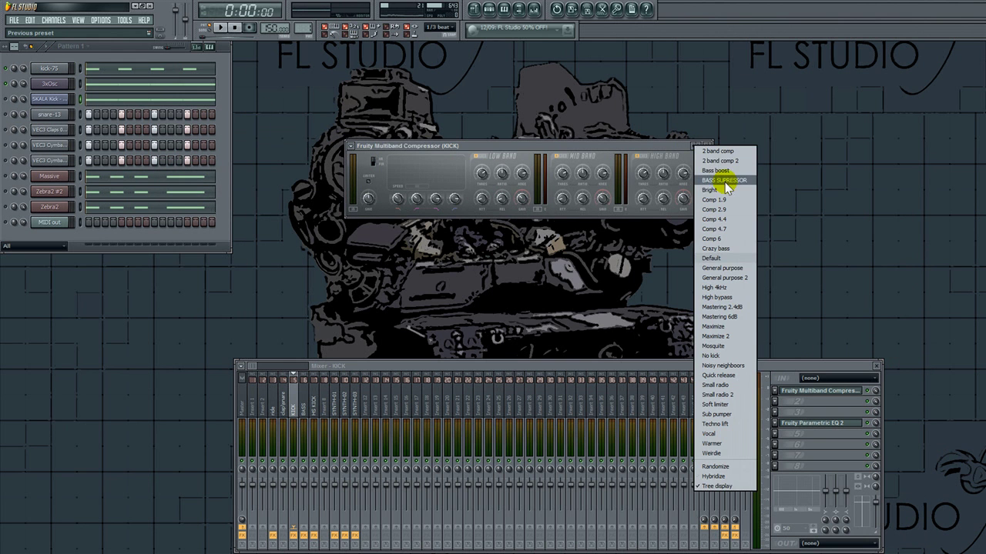
pyautogui.click(724, 180)
# Step: Play the compressed kick on its own and together with the 3xOsc bass
pyautogui.press('space')
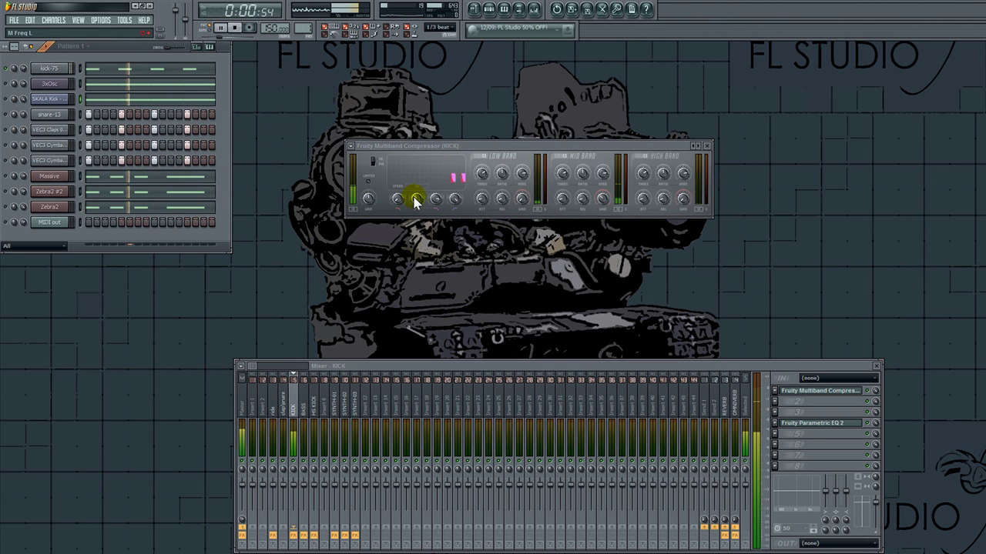
pyautogui.press('space')
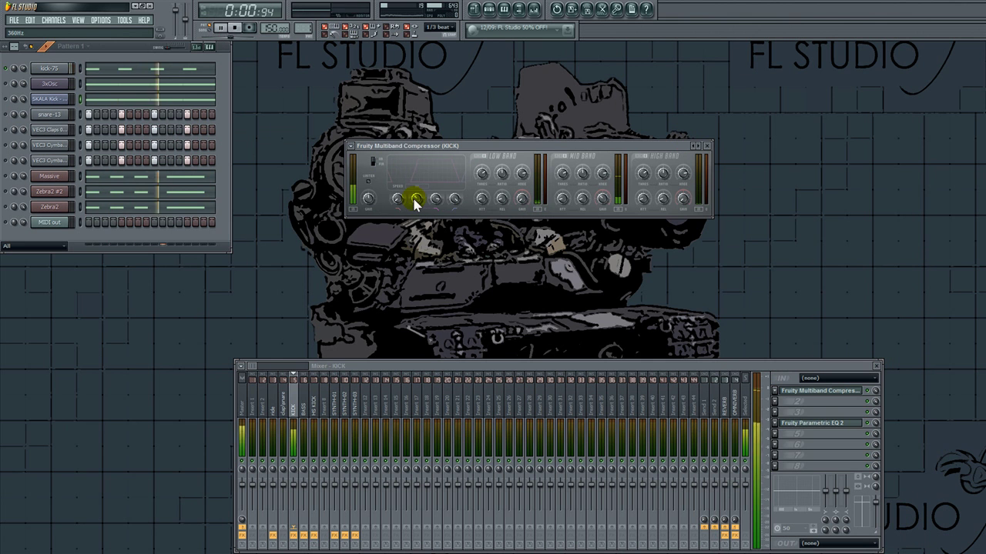
pyautogui.click(305, 405)
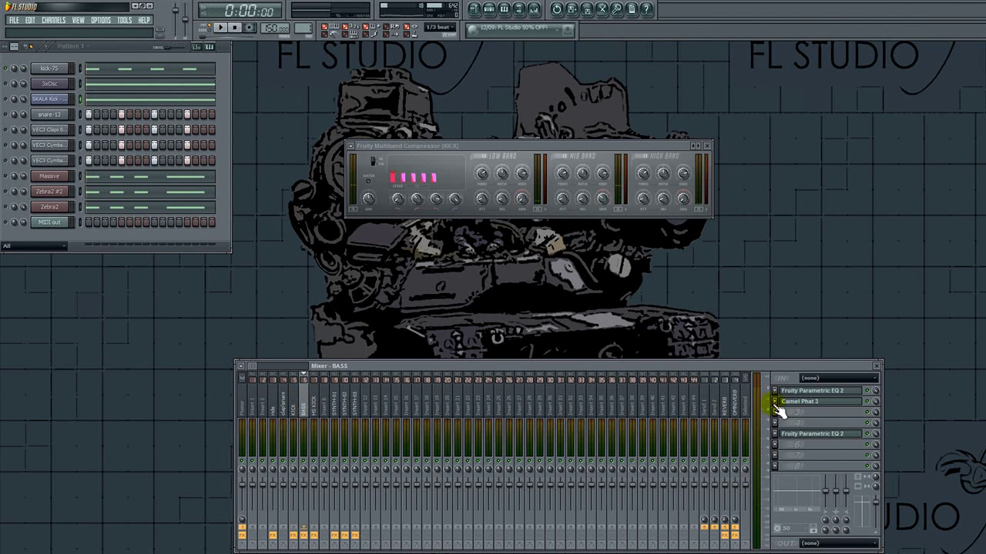
pyautogui.press('space')
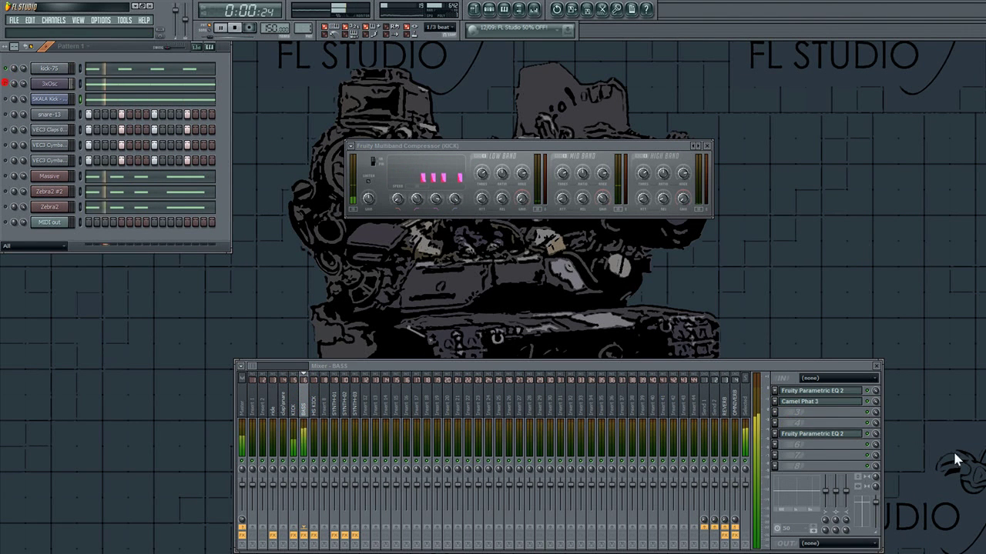
pyautogui.press('space')
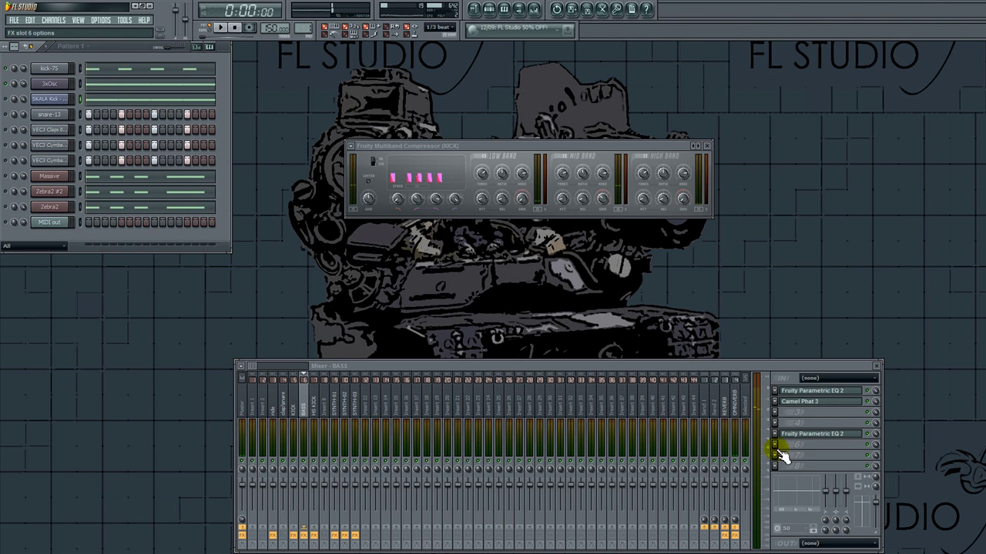
# Step: Move the KICK track's multiband compressor down to effect slot 4, below Fruity Parametric EQ 2
pyautogui.click(297, 410)
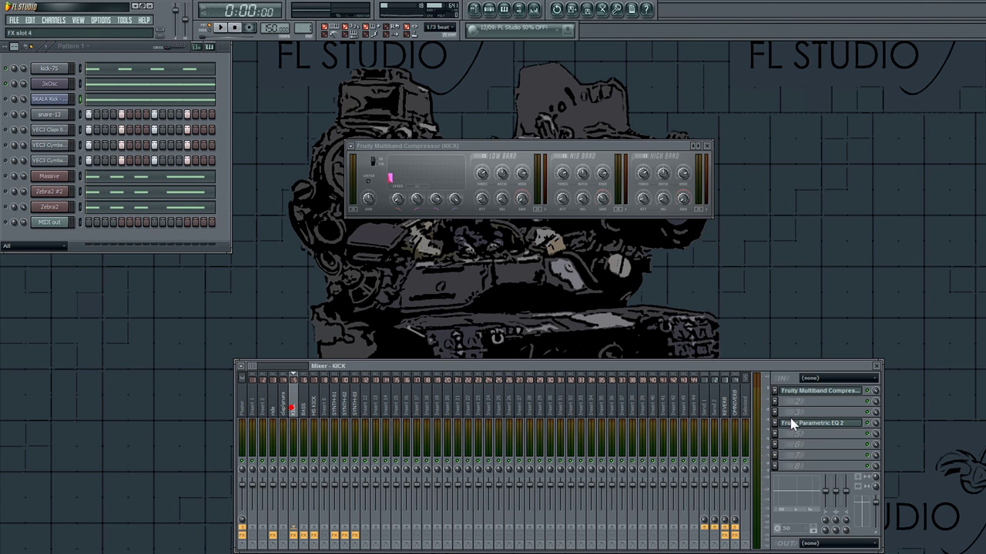
pyautogui.click(776, 392)
pyautogui.click(824, 501)
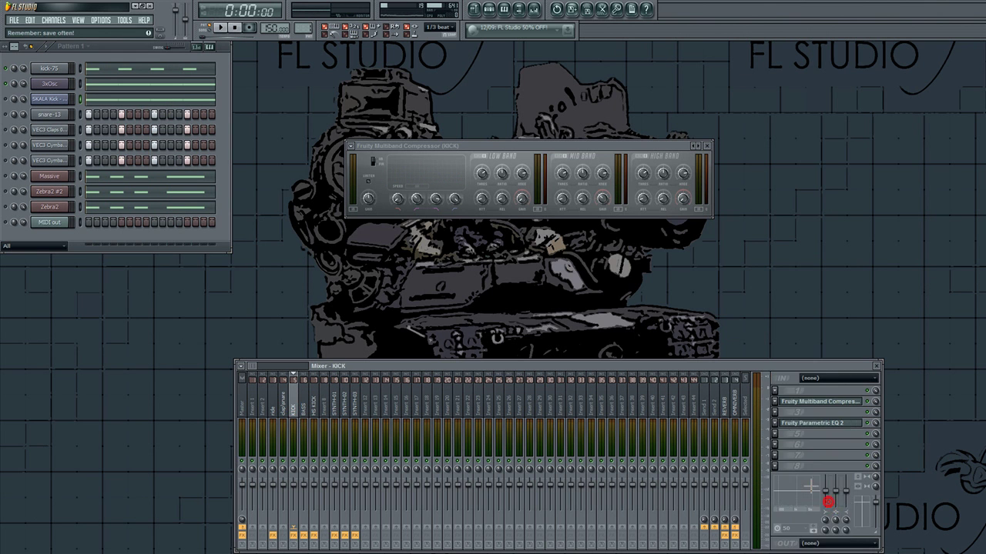
pyautogui.click(775, 402)
pyautogui.click(801, 504)
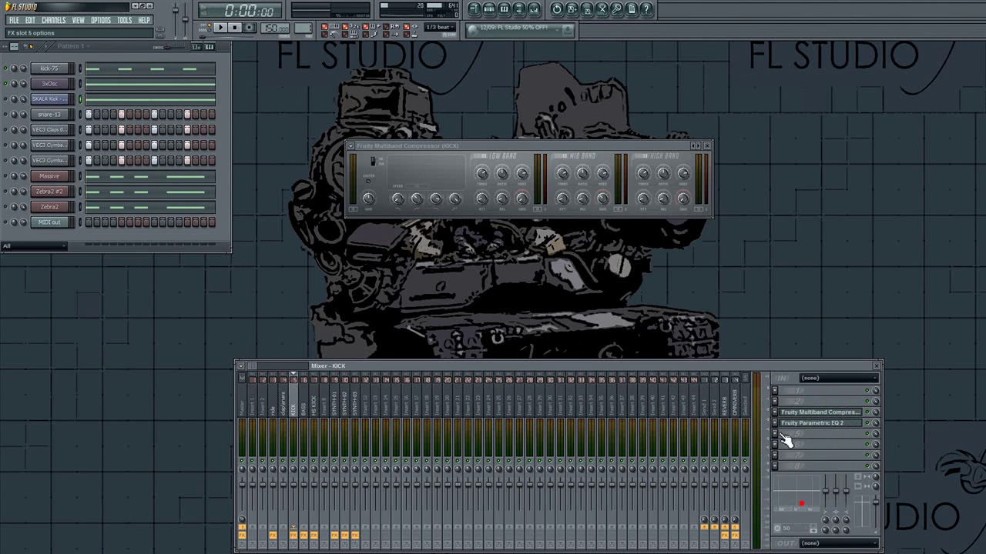
pyautogui.click(775, 412)
pyautogui.click(797, 506)
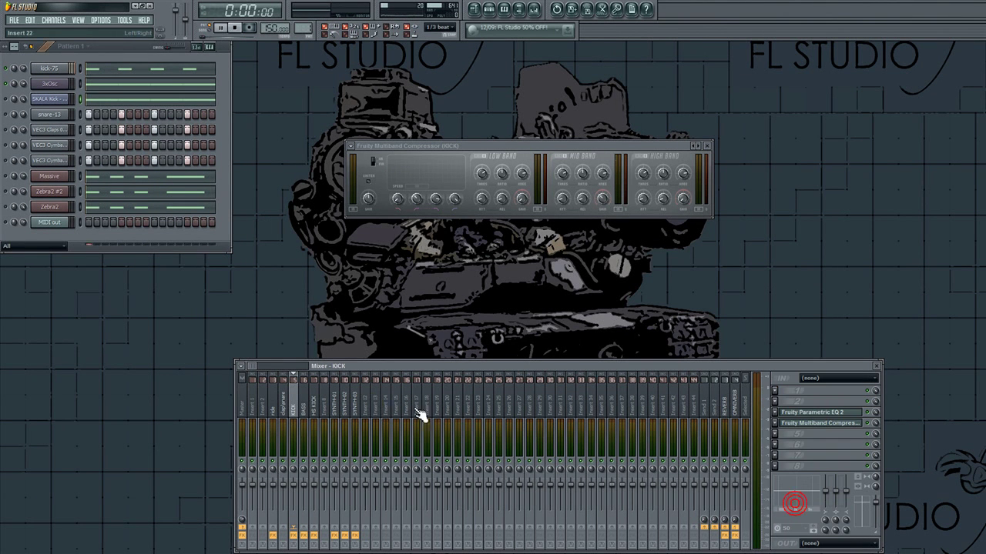
# Step: Load Fruity Multiband Compressor in effect slot 7 of the BASS track, choose a preset, and place its window below the KICK compressor
pyautogui.press('space')
pyautogui.click(307, 409)
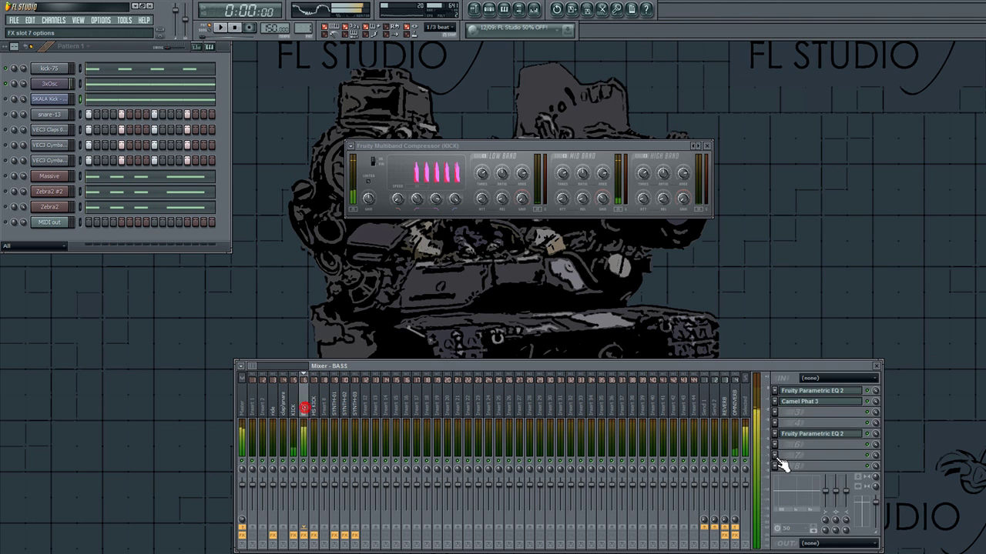
pyautogui.click(776, 456)
pyautogui.click(874, 350)
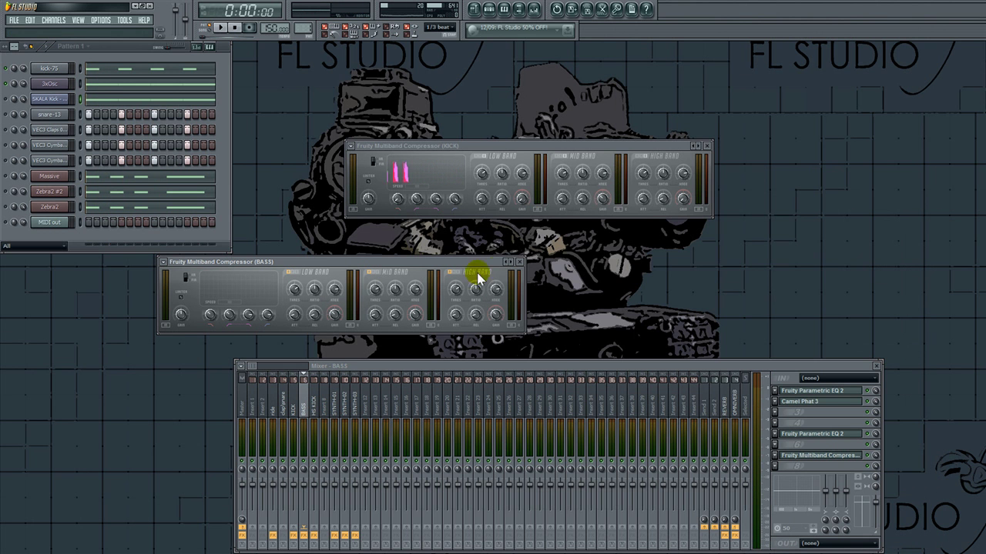
pyautogui.click(511, 262)
pyautogui.click(539, 220)
pyautogui.press('space')
pyautogui.moveTo(447, 263); pyautogui.dragTo(628, 240)
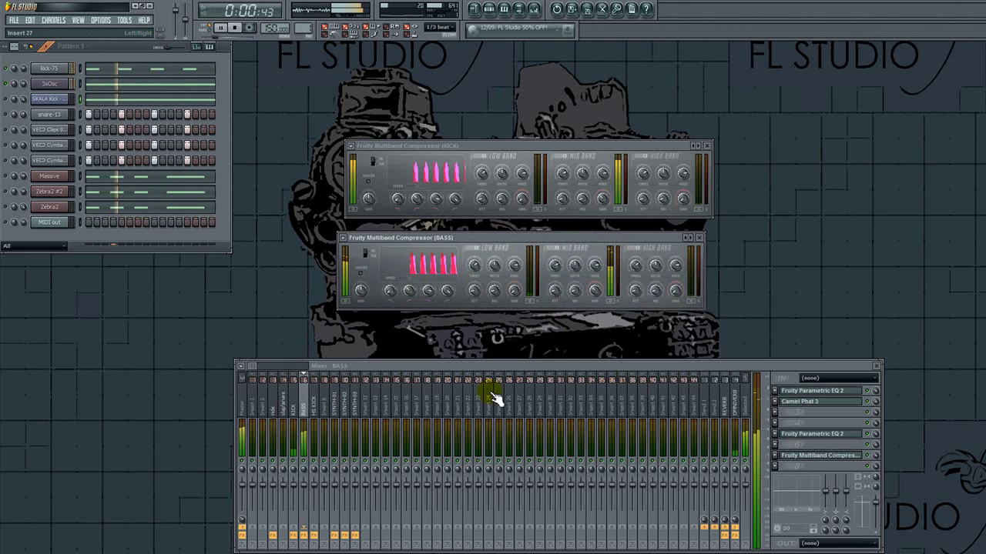
# Step: Rename mixer track Insert 20 as CONTROLLER
pyautogui.rightClick(448, 408)
pyautogui.click(472, 453)
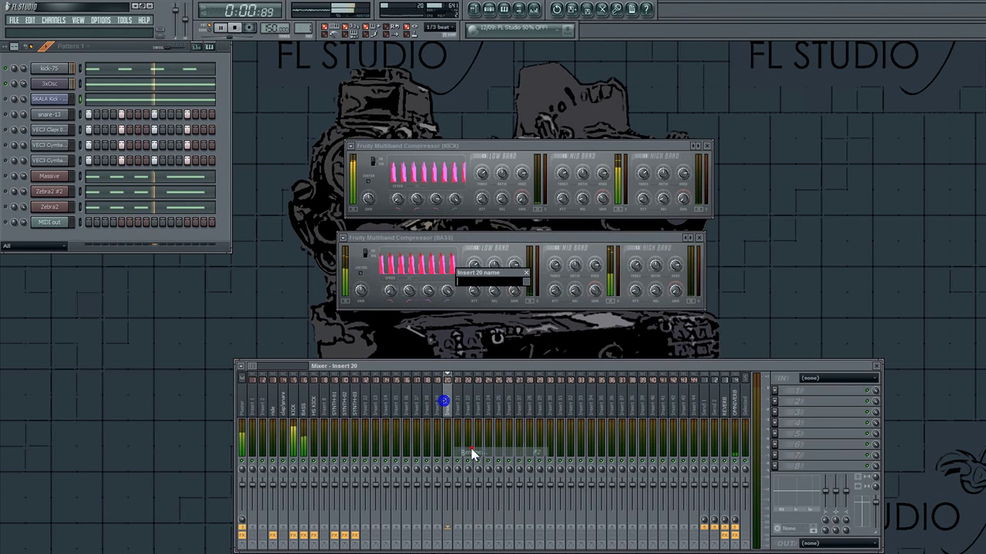
pyautogui.write('CONT')
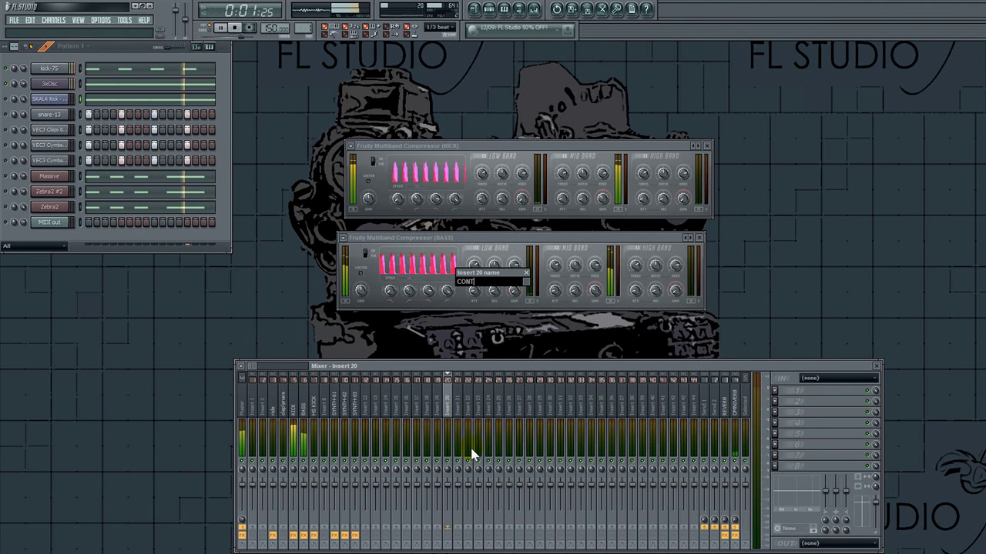
pyautogui.write('ROLLER')
pyautogui.press('Return')
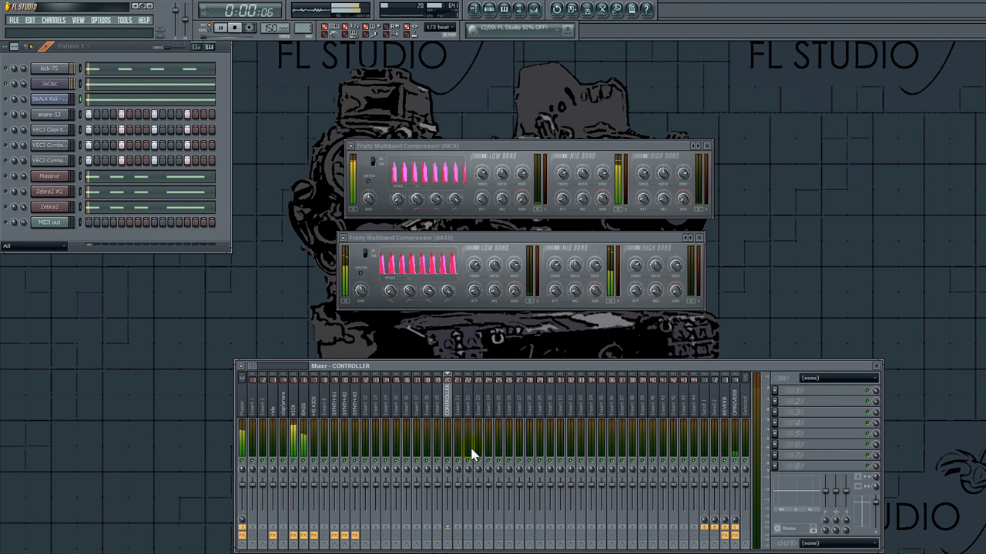
# Step: Load Fruity X-Y Controller in effect slot 1 of the CONTROLLER track, place it beside the compressors, and rename it K&B FILTER
pyautogui.click(775, 392)
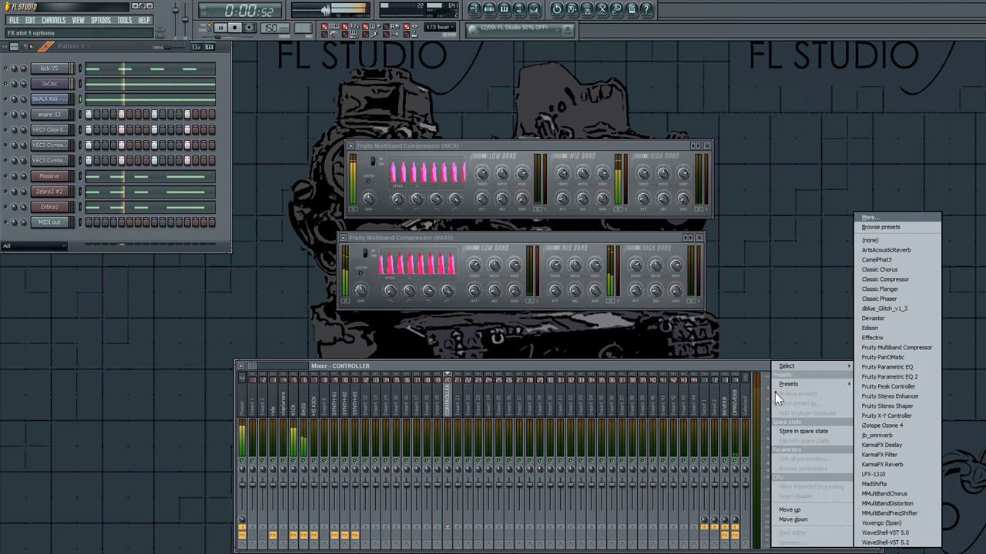
pyautogui.click(919, 418)
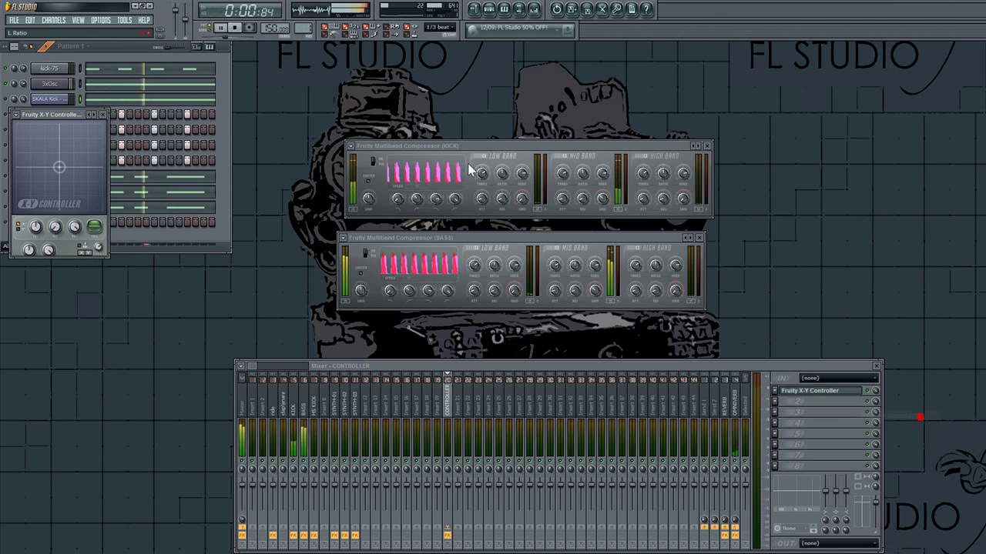
pyautogui.moveTo(68, 115); pyautogui.dragTo(850, 148)
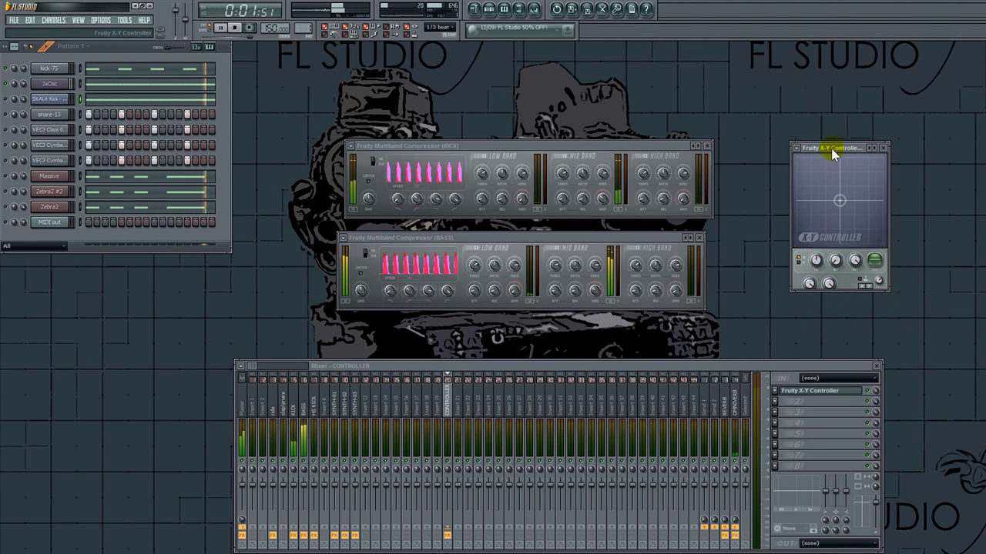
pyautogui.press('F2')
pyautogui.write('K&B')
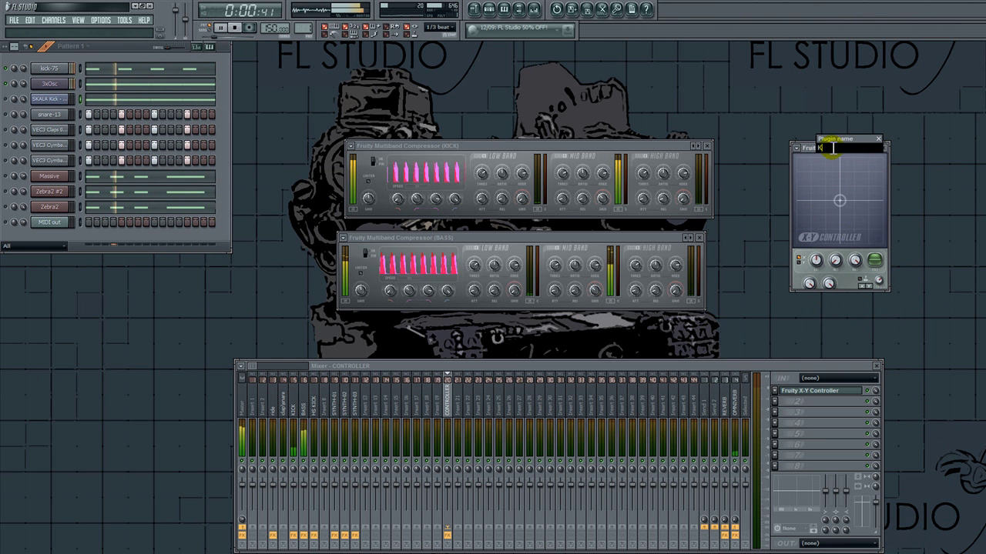
pyautogui.write(' FILTER')
pyautogui.press('Return')
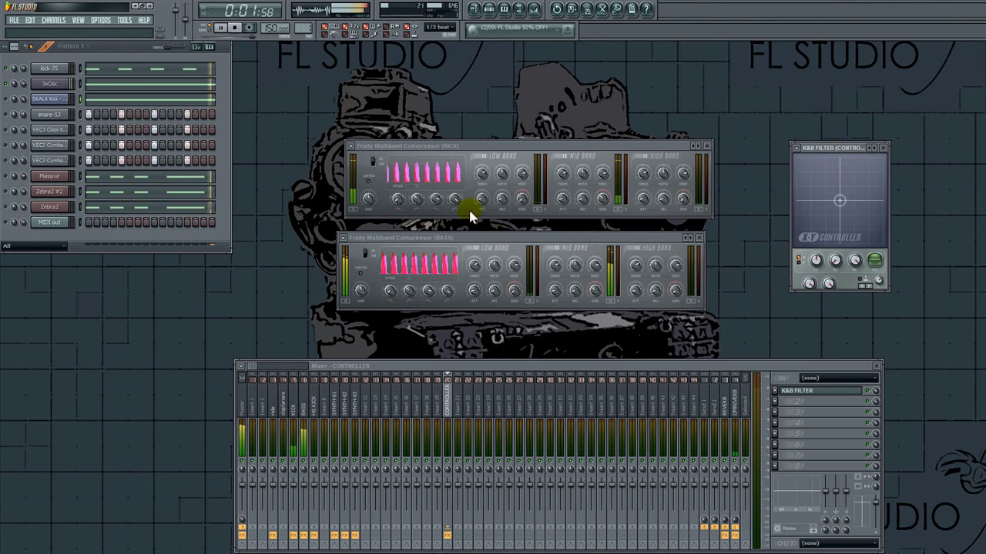
# Step: Link the second frequency knob of the KICK multiband compressor to the internal controller K&B FILTER (CONTROLLER) - X
pyautogui.rightClick(416, 199)
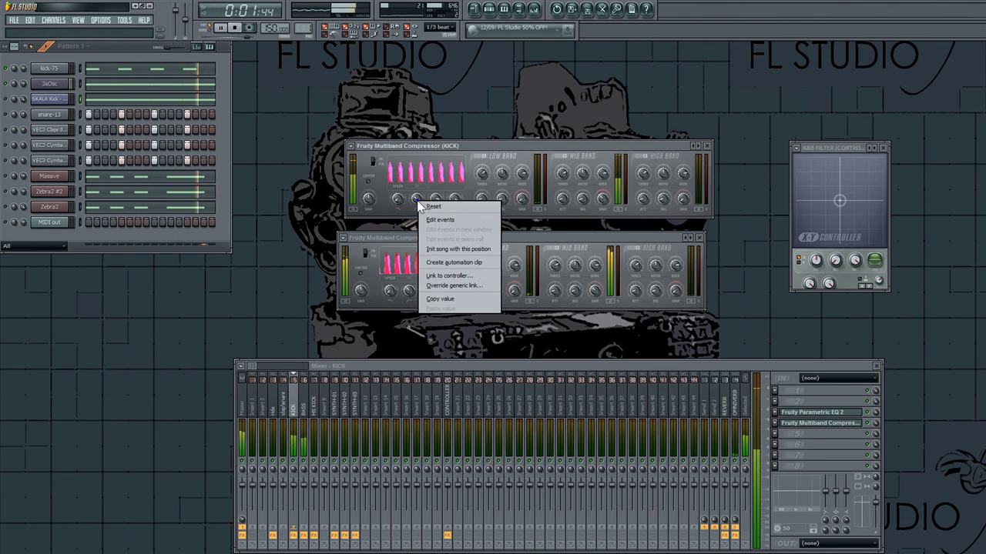
pyautogui.click(441, 276)
pyautogui.click(502, 278)
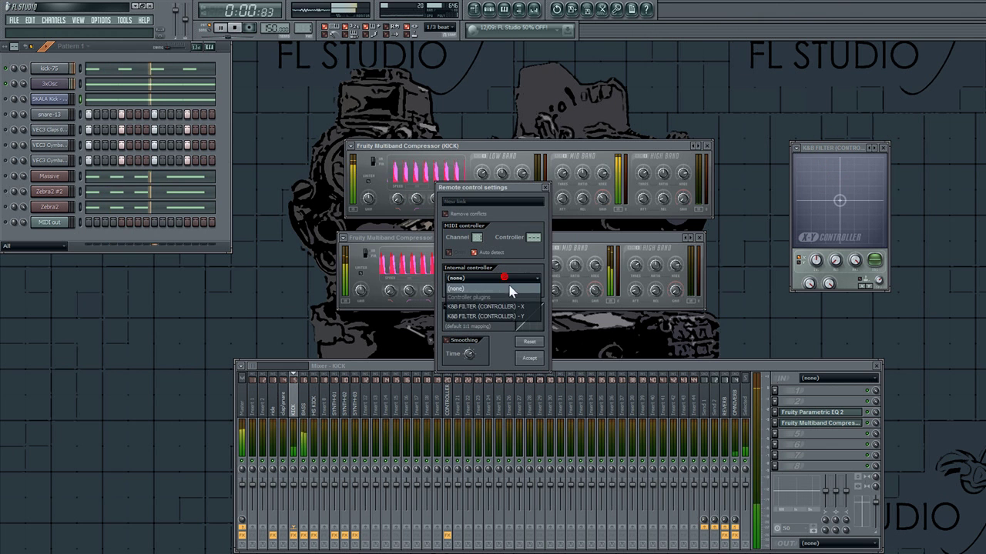
pyautogui.click(518, 307)
pyautogui.click(529, 358)
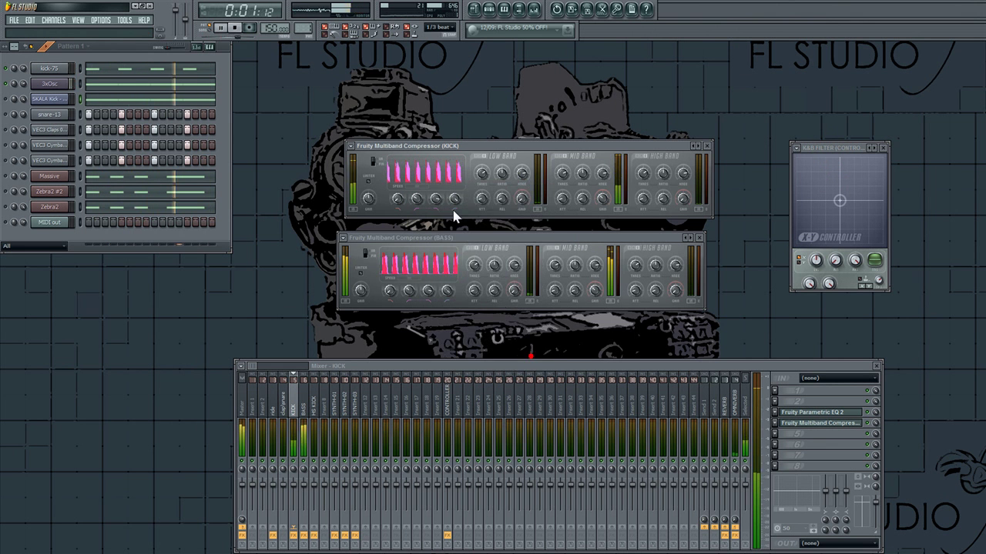
# Step: Link the KICK compressor's third frequency knob to K&B FILTER (CONTROLLER) - Y and test it by moving the X-Y point
pyautogui.rightClick(437, 202)
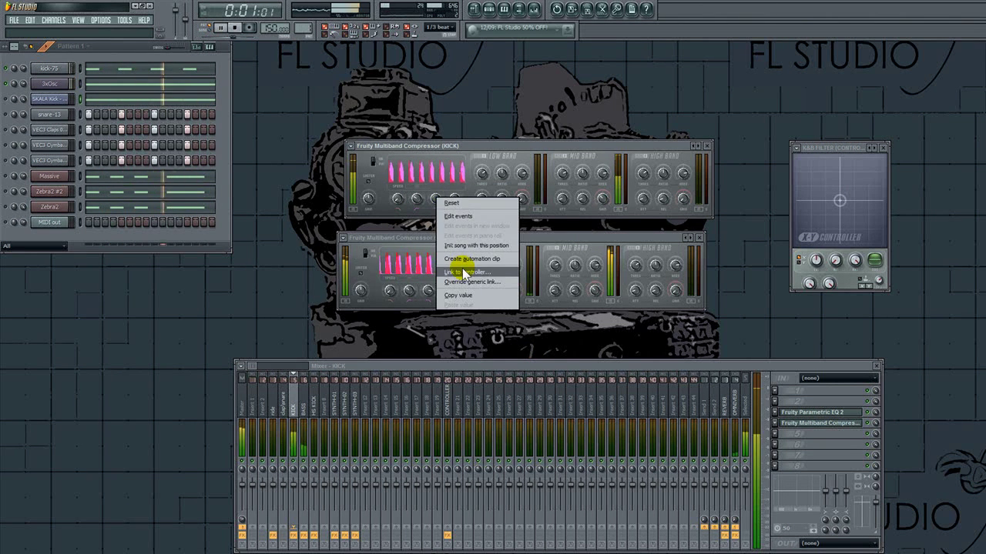
pyautogui.click(462, 259)
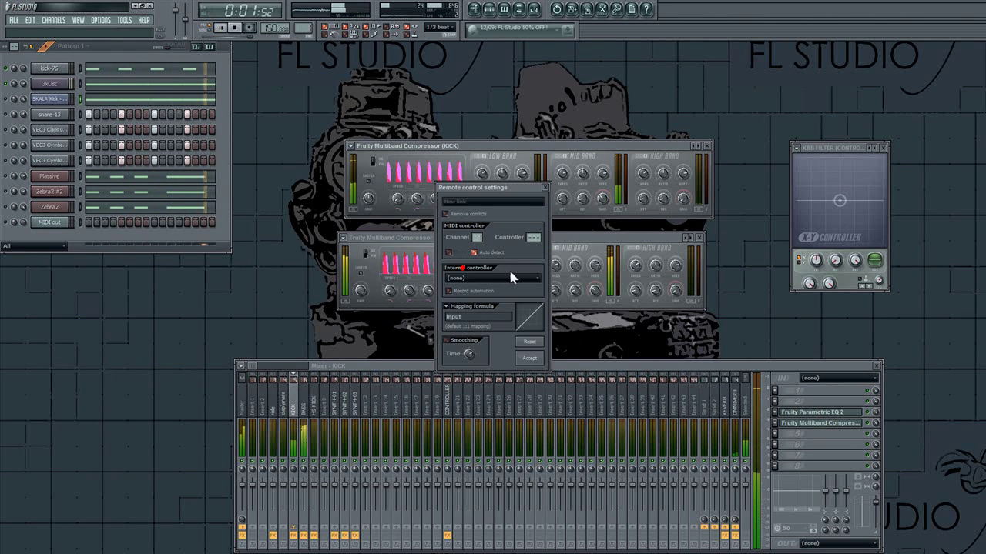
pyautogui.click(508, 278)
pyautogui.click(521, 315)
pyautogui.click(529, 358)
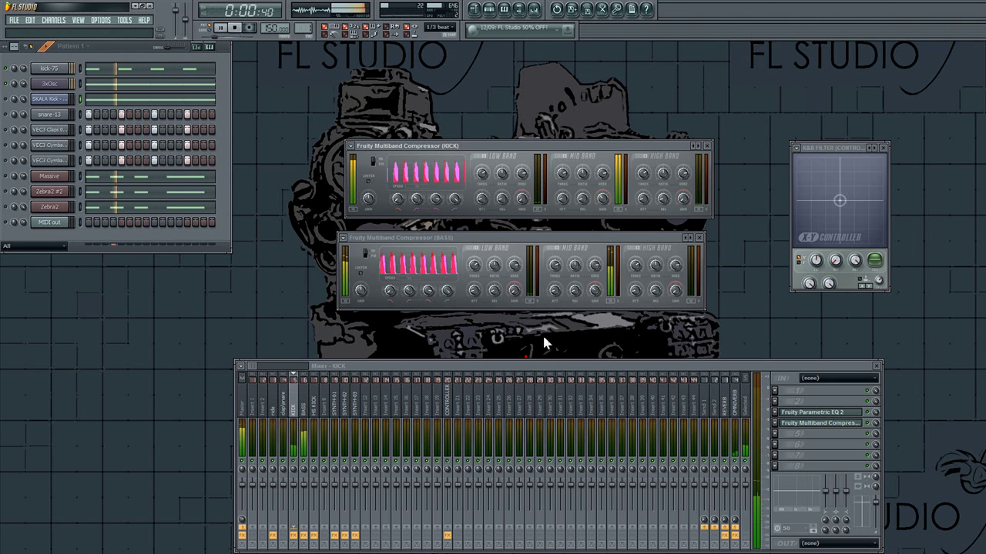
pyautogui.moveTo(837, 199)
pyautogui.mouseDown()
pyautogui.moveTo(827, 193)
pyautogui.moveTo(853, 193)
pyautogui.moveTo(811, 200)
pyautogui.moveTo(785, 167)
pyautogui.moveTo(774, 235)
pyautogui.moveTo(838, 174)
pyautogui.moveTo(828, 187)
pyautogui.mouseUp()
# Step: Link the second frequency knob of the BASS multiband compressor to the internal controller K&B FILTER (CONTROLLER) - X
pyautogui.rightClick(413, 291)
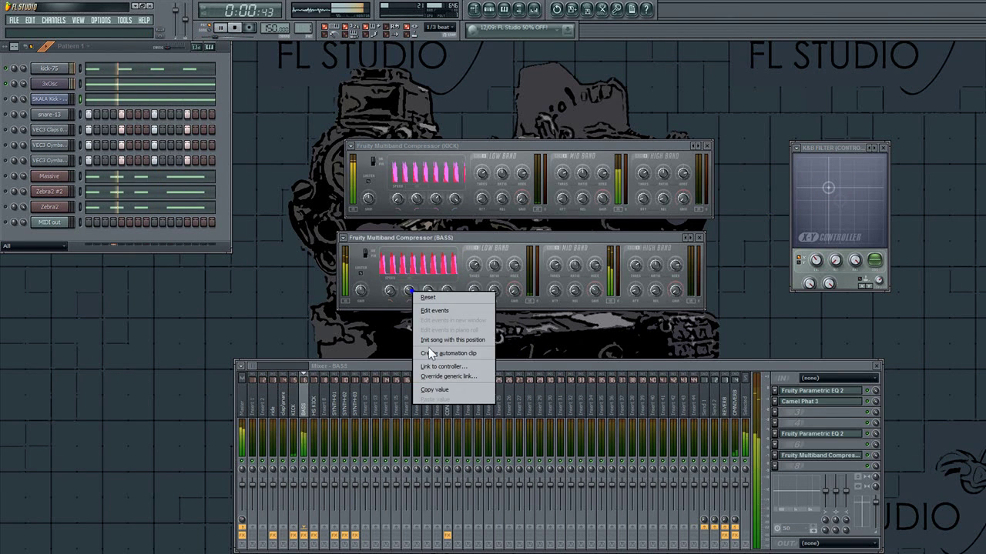
pyautogui.click(435, 367)
pyautogui.click(496, 278)
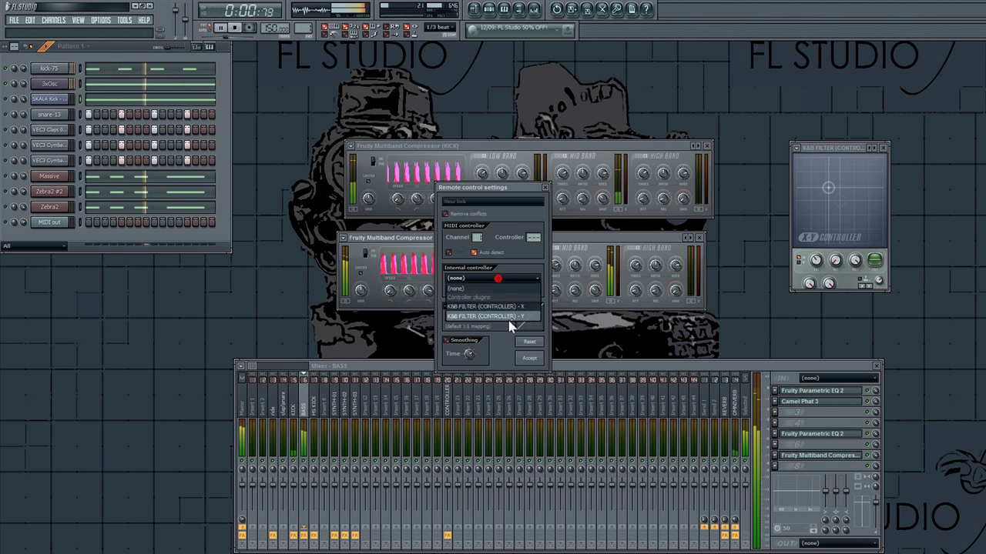
pyautogui.click(516, 310)
pyautogui.click(529, 358)
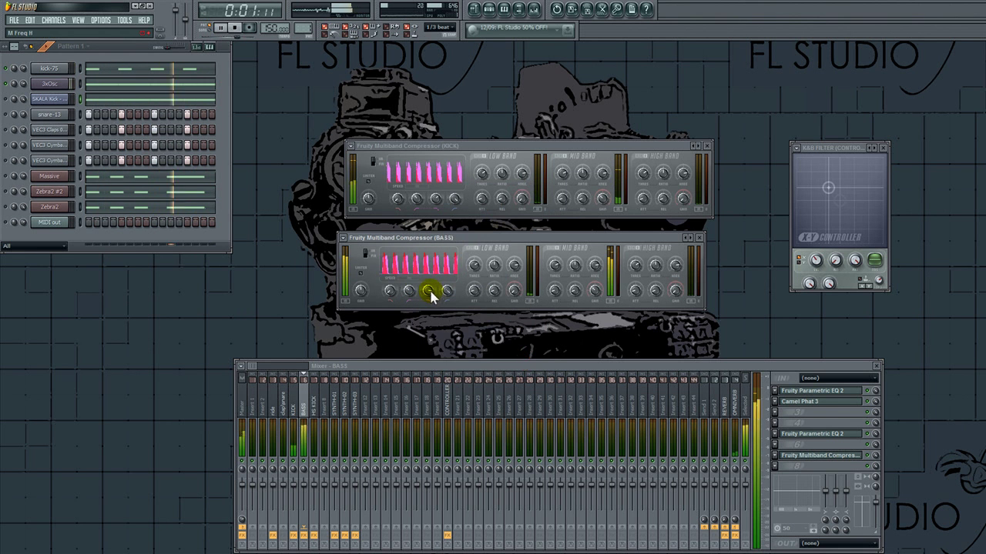
# Step: Link the third frequency knob of the BASS multiband compressor to the internal controller K&B FILTER (CONTROLLER) - Y
pyautogui.rightClick(430, 291)
pyautogui.click(439, 364)
pyautogui.click(502, 278)
pyautogui.click(493, 316)
pyautogui.click(529, 358)
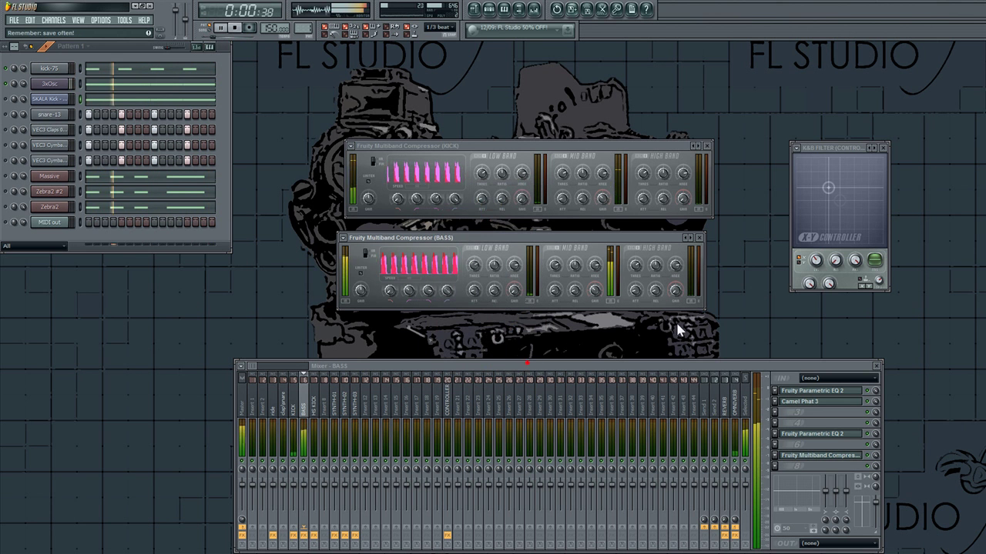
# Step: Sweep the K&B FILTER point around the pad during playback to hear its effect on kick and bass
pyautogui.press('space')
pyautogui.moveTo(828, 188)
pyautogui.mouseDown()
pyautogui.moveTo(825, 206)
pyautogui.moveTo(813, 195)
pyautogui.moveTo(807, 207)
pyautogui.moveTo(843, 181)
pyautogui.moveTo(836, 197)
pyautogui.moveTo(822, 179)
pyautogui.mouseUp()
pyautogui.moveTo(824, 179); pyautogui.dragTo(848, 171)
# Step: Close both multiband compressors and park the K&B FILTER controller aside with its point in the pad's upper-left corner
pyautogui.click(701, 238)
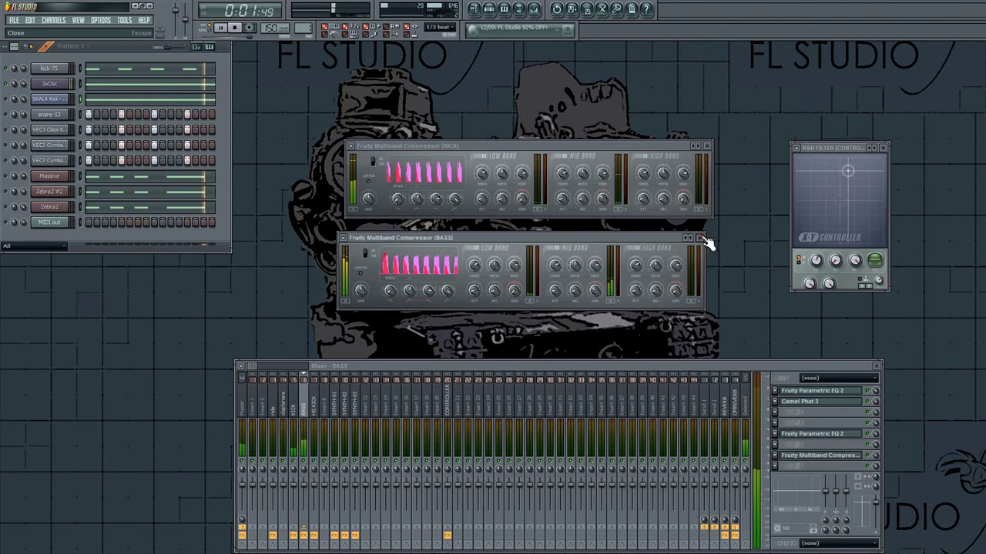
pyautogui.click(707, 146)
pyautogui.moveTo(864, 170); pyautogui.dragTo(737, 121)
pyautogui.moveTo(824, 149); pyautogui.dragTo(923, 221)
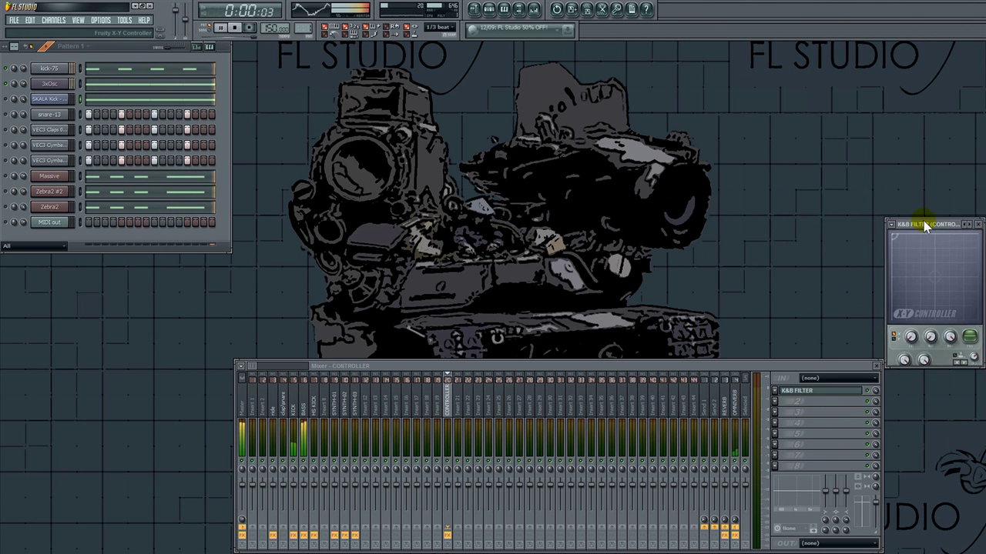
# Step: Sweep the K&B FILTER point again and unmute the two VEC3 Cymbal channels to hear the filter with the drums
pyautogui.moveTo(897, 268); pyautogui.dragTo(873, 222)
pyautogui.click(5, 145)
pyautogui.click(5, 161)
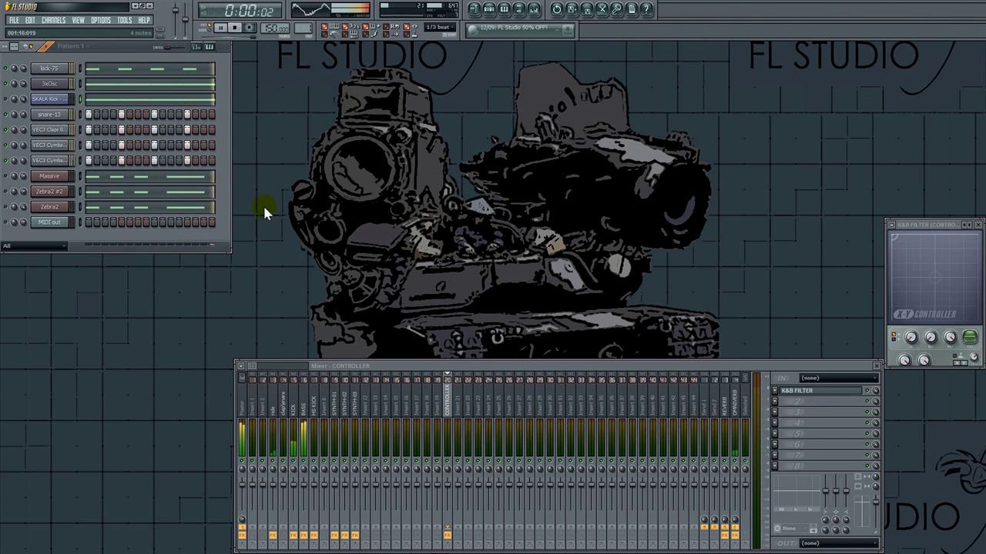
# Step: Solo the SKALA Kick channel and load CamelPhat3 in effect slot 6 of the HS KICK mixer track
pyautogui.rightClick(5, 99)
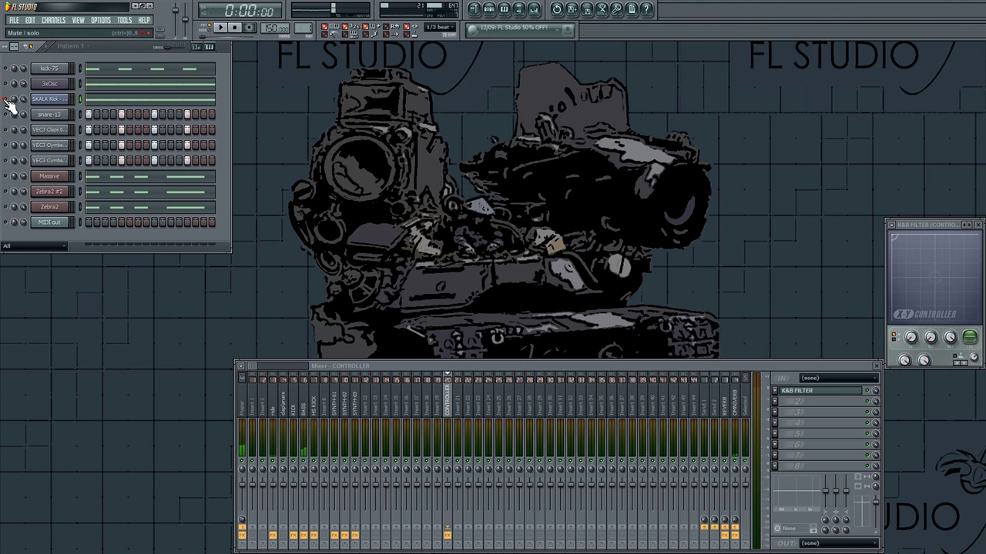
pyautogui.click(317, 405)
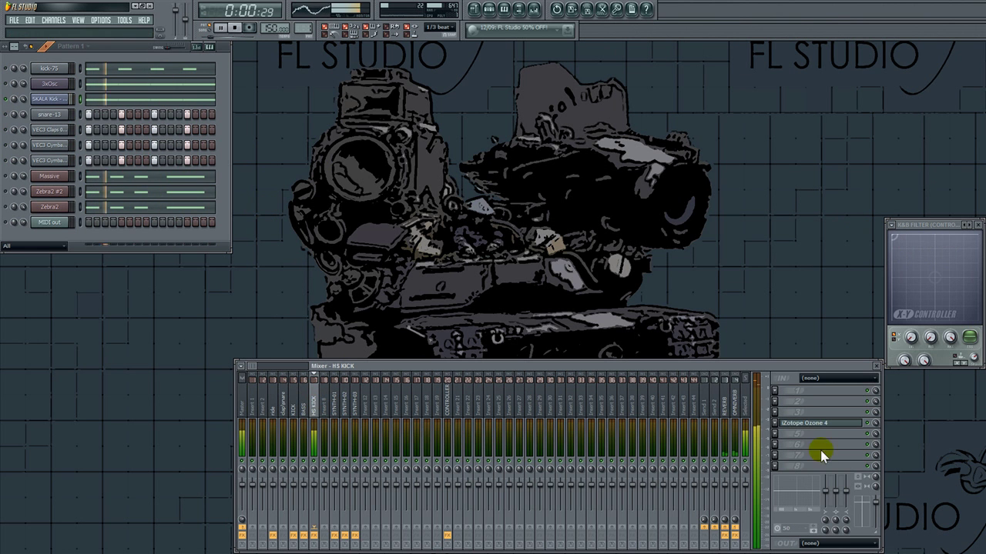
pyautogui.press('space')
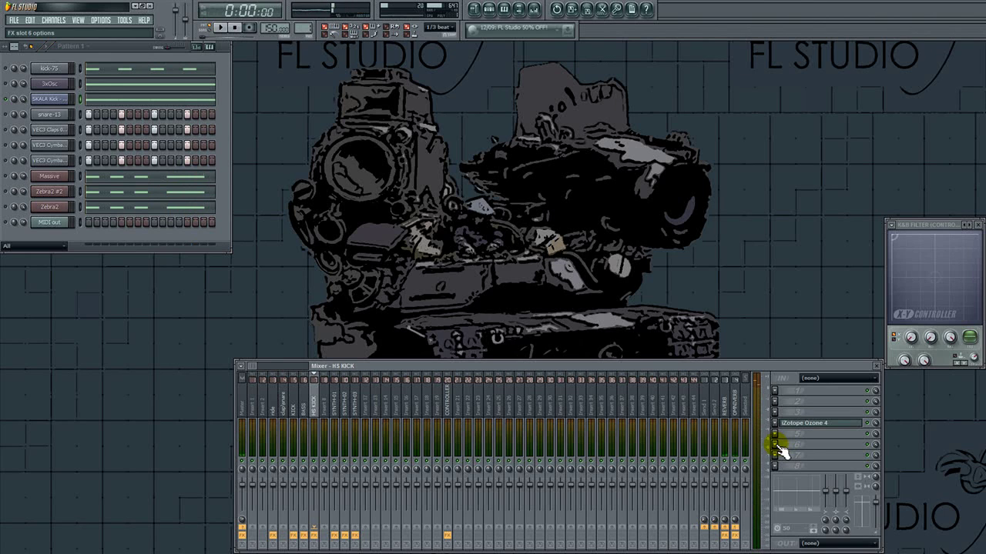
pyautogui.click(779, 449)
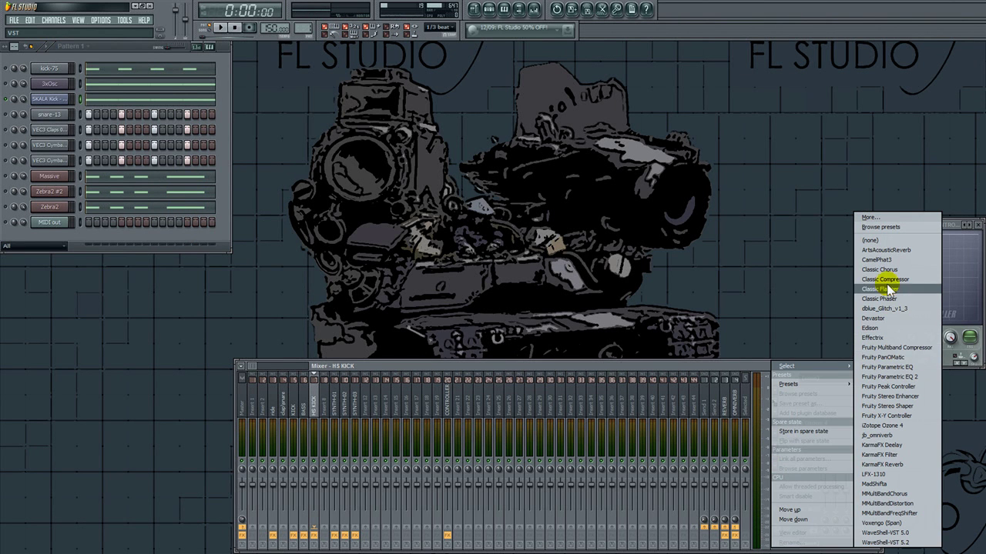
pyautogui.click(877, 260)
pyautogui.press('space')
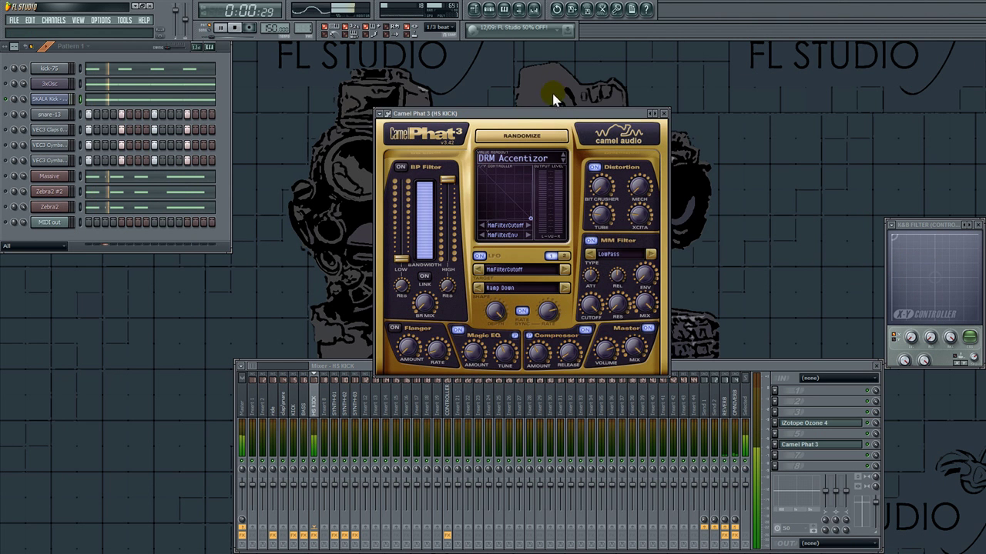
pyautogui.moveTo(548, 113); pyautogui.dragTo(554, 76)
# Step: Turn off Magic EQ and Compressor in Camel Phat 3, switch to LFO 2, and adjust the Mech distortion
pyautogui.click(569, 220)
pyautogui.click(464, 293)
pyautogui.click(463, 293)
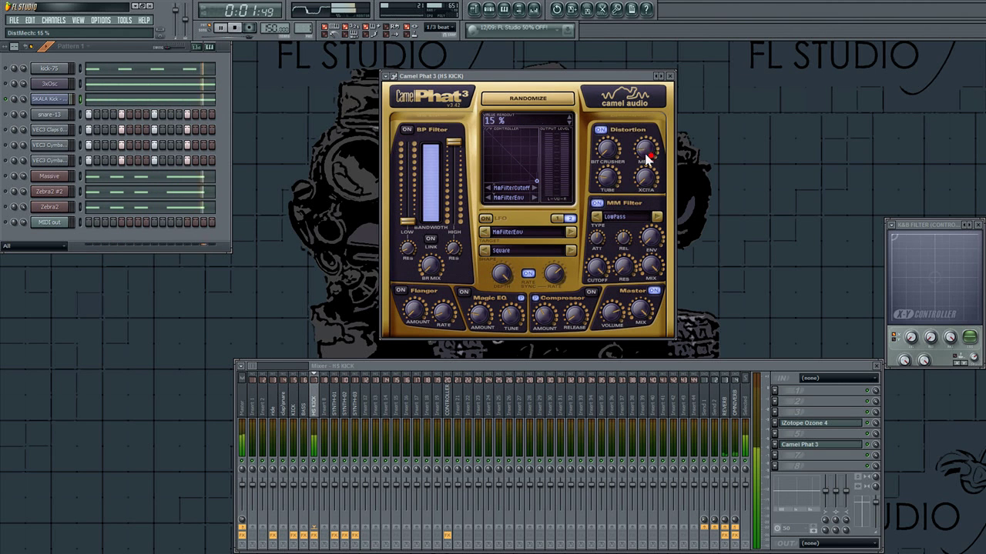
# Step: Set Camel Phat 3's MM Filter type to Comb after trying BandPass Fat, and adjust its cutoff, resonance and mix
pyautogui.click(616, 219)
pyautogui.click(650, 282)
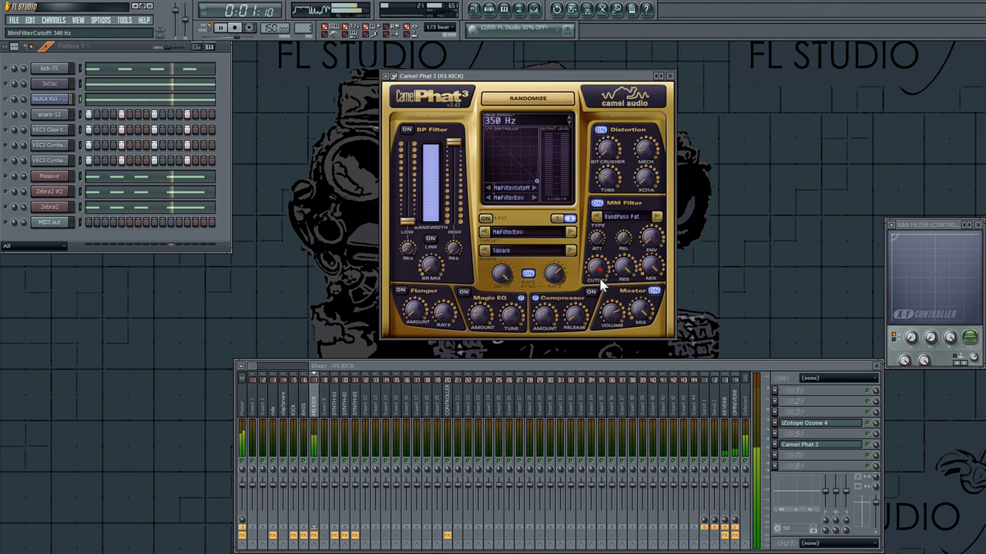
pyautogui.click(622, 218)
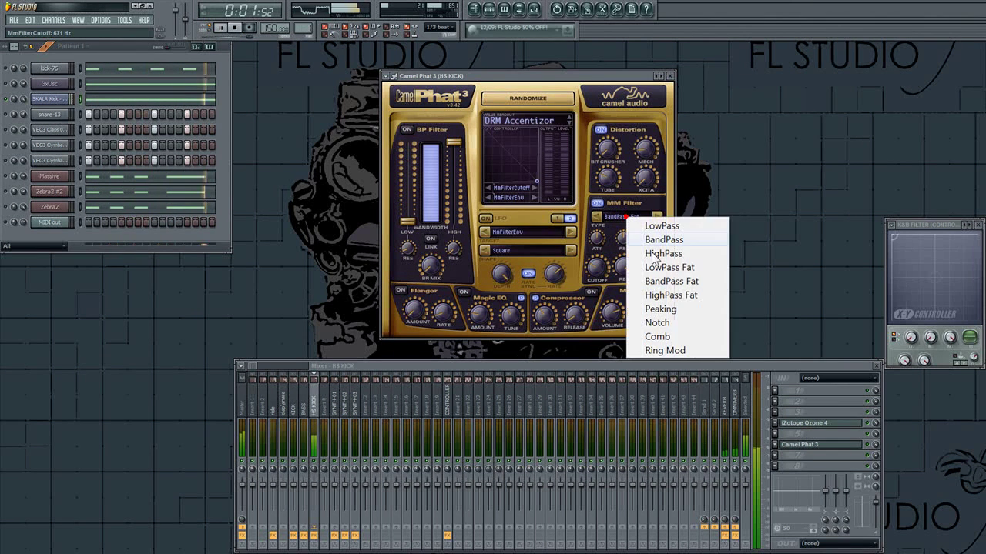
pyautogui.click(657, 337)
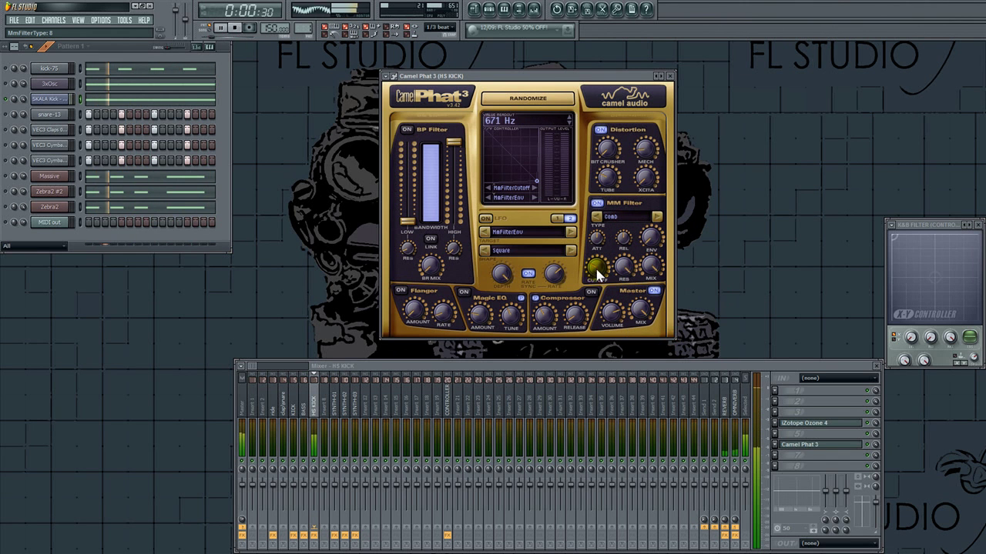
pyautogui.moveTo(597, 279); pyautogui.dragTo(628, 324)
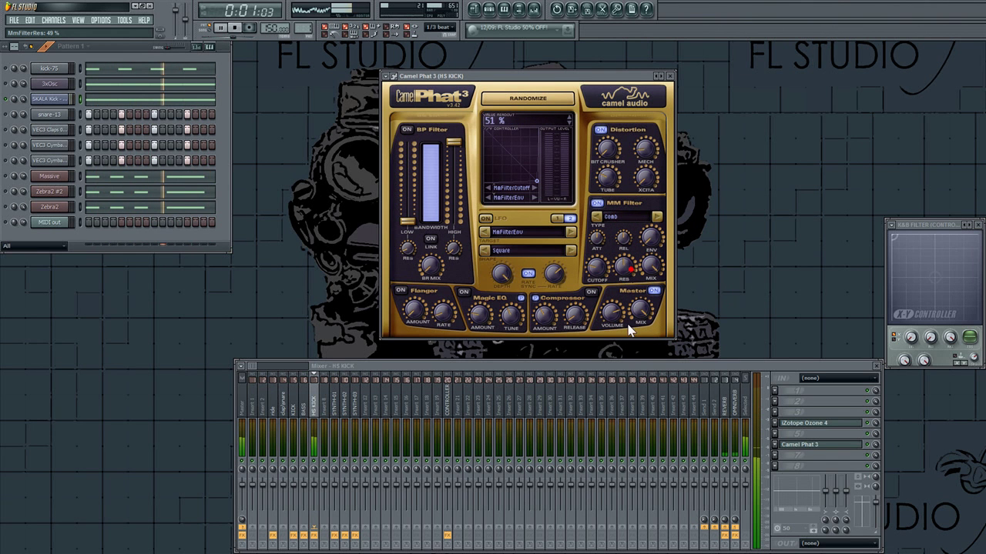
pyautogui.moveTo(652, 264); pyautogui.dragTo(645, 336)
pyautogui.moveTo(598, 265); pyautogui.dragTo(664, 158)
pyautogui.moveTo(609, 271); pyautogui.dragTo(608, 261)
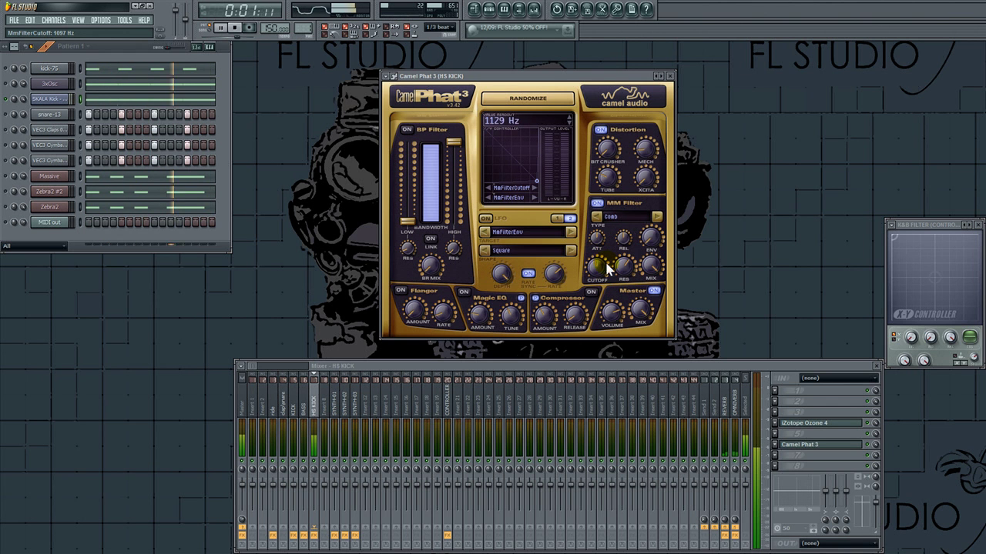
# Step: Turn on the BP Filter with its low cutoff at 262 Hz, set the MM Filter cutoff to about 465 Hz, and close Camel Phat 3
pyautogui.moveTo(409, 223); pyautogui.dragTo(409, 201)
pyautogui.click(402, 130)
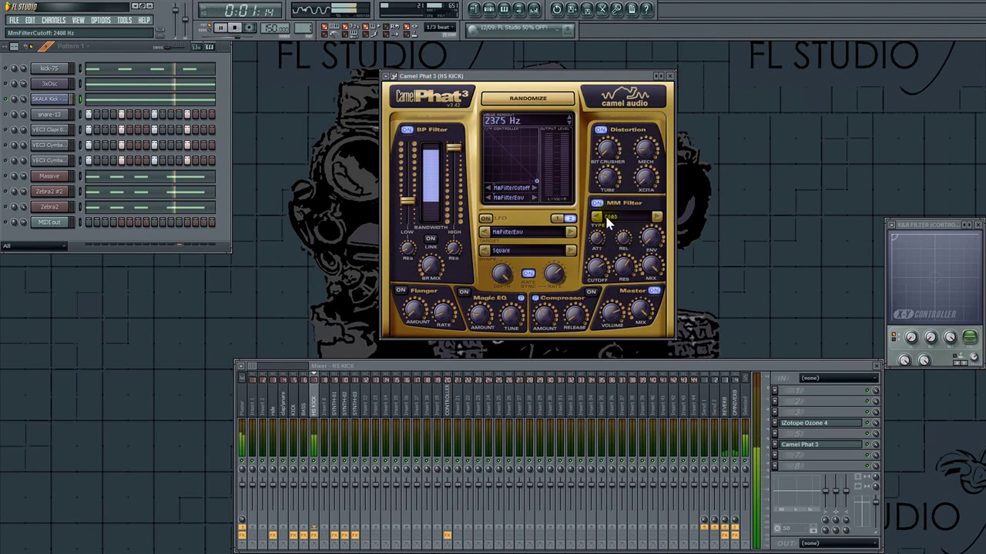
pyautogui.moveTo(604, 261)
pyautogui.mouseDown()
pyautogui.moveTo(604, 276)
pyautogui.moveTo(605, 215)
pyautogui.moveTo(605, 254)
pyautogui.mouseUp()
pyautogui.moveTo(408, 202); pyautogui.dragTo(413, 197)
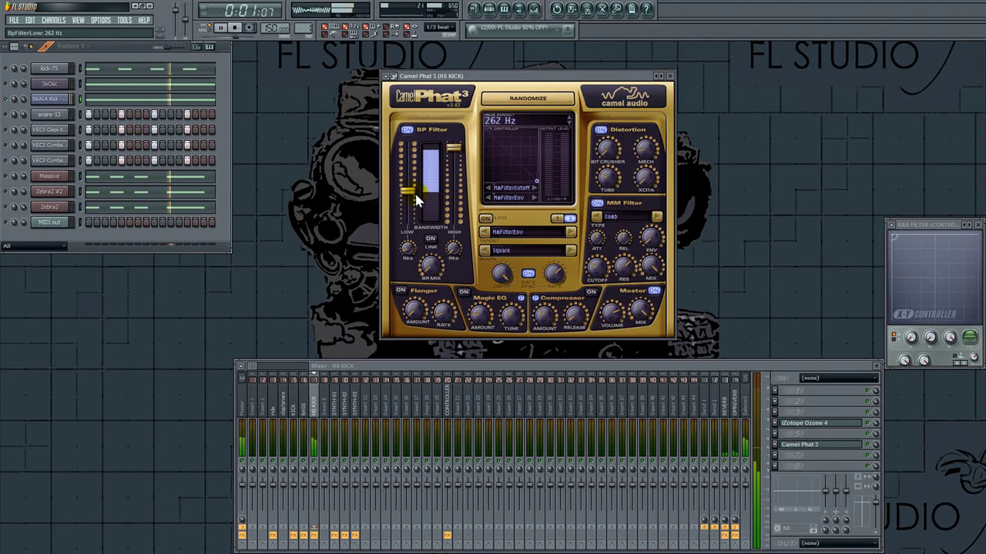
pyautogui.moveTo(596, 267)
pyautogui.mouseDown()
pyautogui.moveTo(598, 290)
pyautogui.moveTo(601, 231)
pyautogui.moveTo(594, 286)
pyautogui.mouseUp()
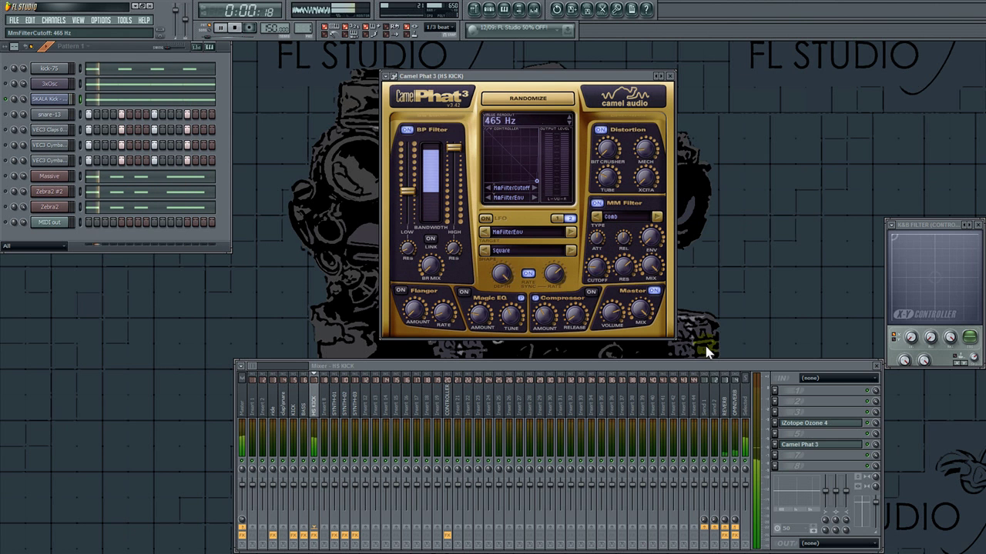
pyautogui.click(832, 446)
pyautogui.press('space')
# Step: Add a Fruity X-Y Controller in slot 2 of the CONTROLLER mixer track, rename it HS KICK DIST and adjust its Speed
pyautogui.click(452, 395)
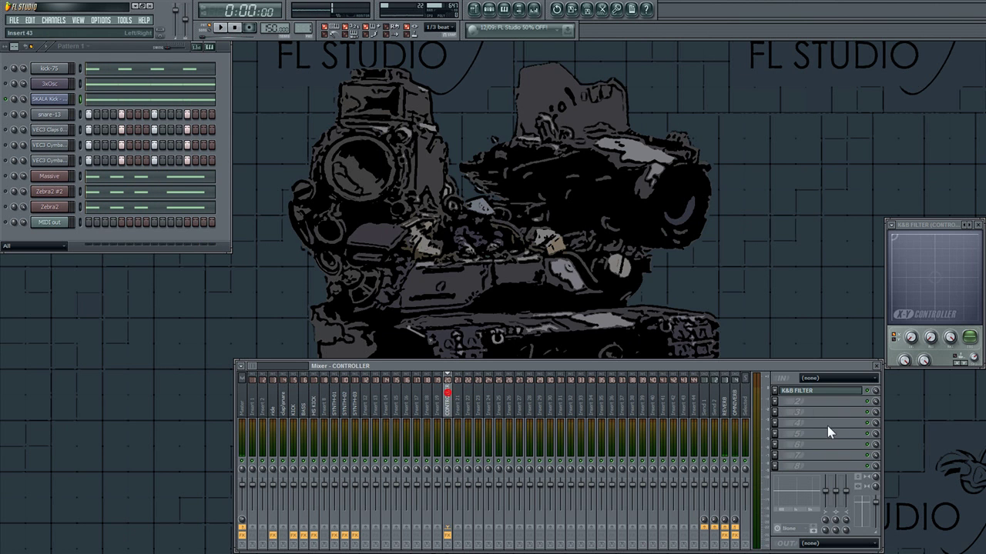
pyautogui.click(776, 402)
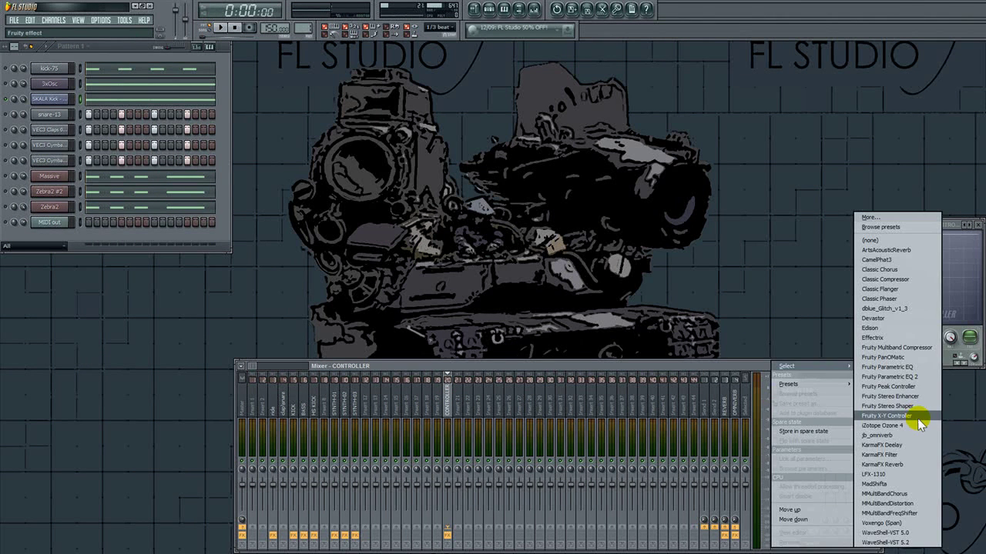
pyautogui.click(886, 415)
pyautogui.moveTo(91, 140); pyautogui.dragTo(586, 133)
pyautogui.press('F2')
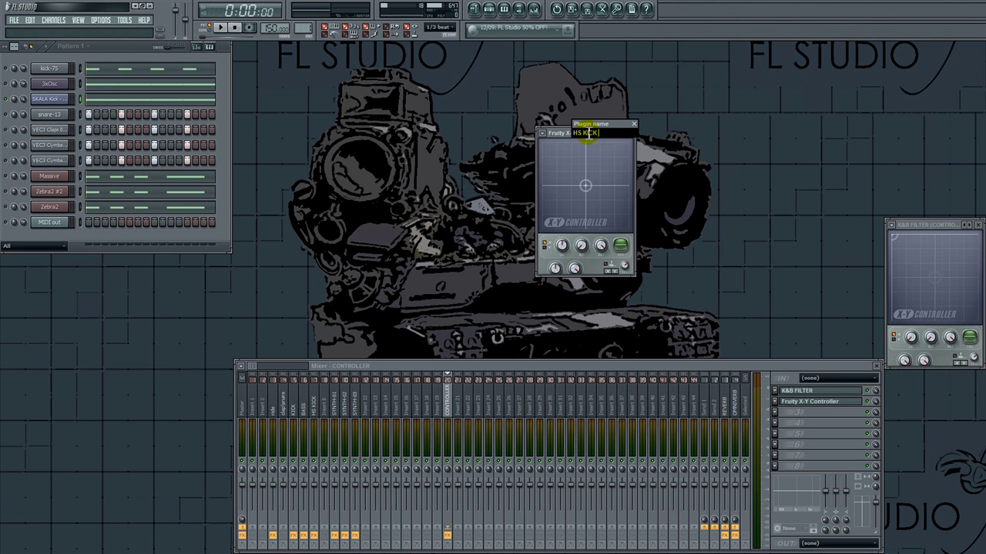
pyautogui.write('HS KICK DIST')
pyautogui.press('Return')
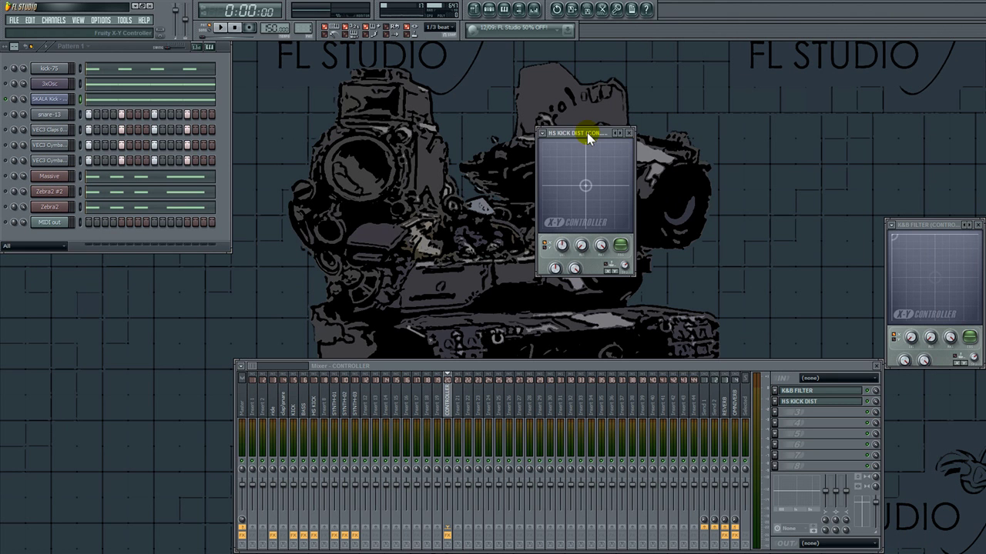
pyautogui.press('space')
pyautogui.moveTo(552, 266); pyautogui.dragTo(460, 320)
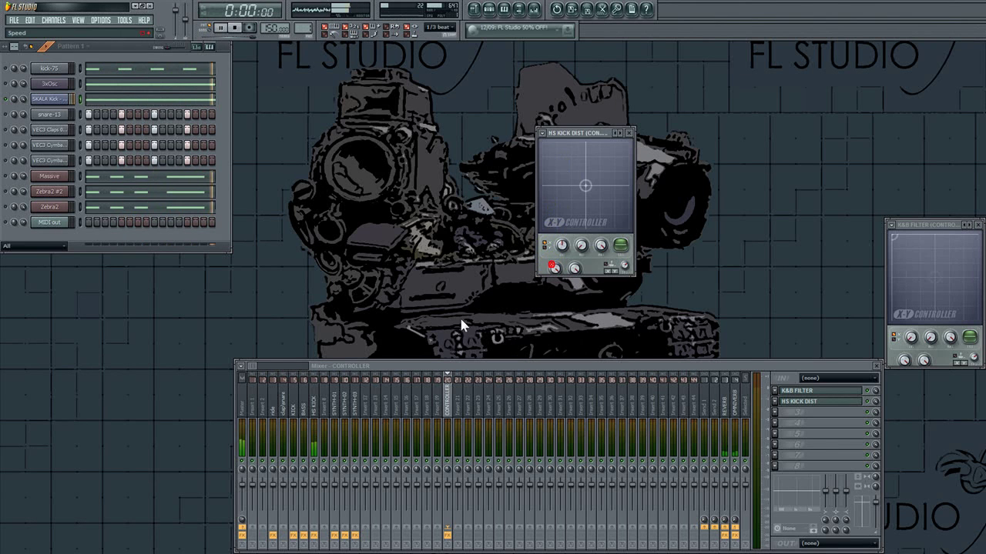
# Step: Link the Camel Phat 3 slot's mix level on the HS KICK track to HS KICK DIST (CONTROLLER) - X
pyautogui.click(315, 406)
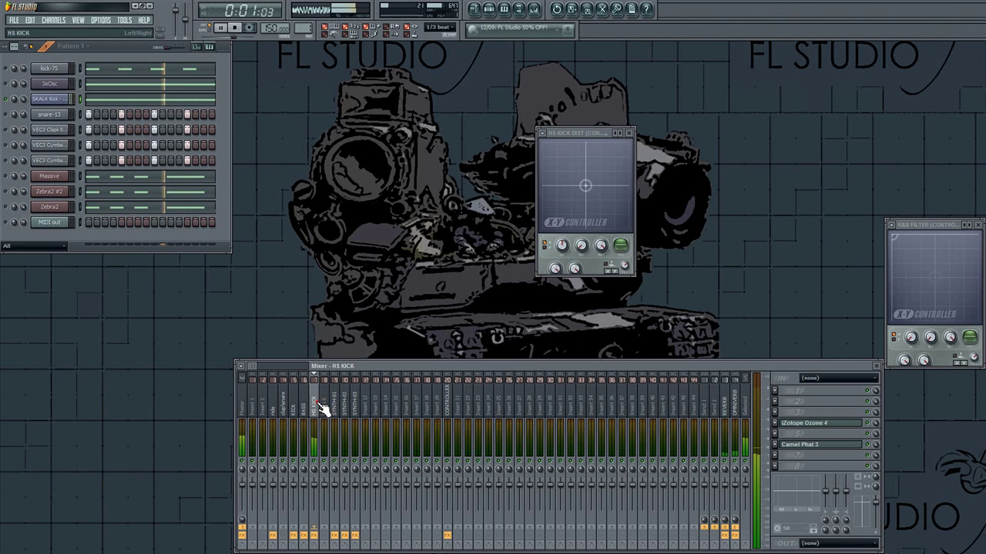
pyautogui.rightClick(875, 445)
pyautogui.click(898, 510)
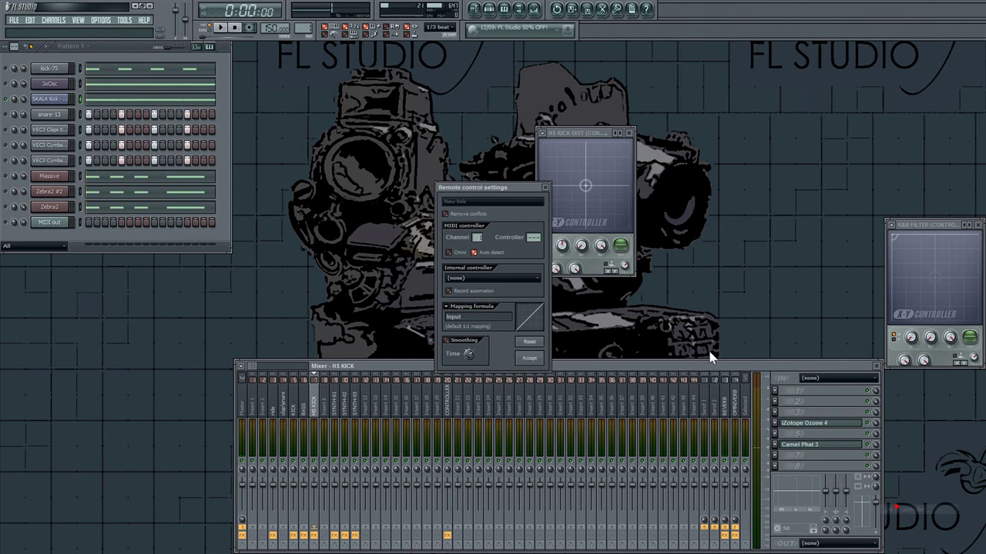
pyautogui.click(490, 279)
pyautogui.click(514, 326)
pyautogui.click(530, 358)
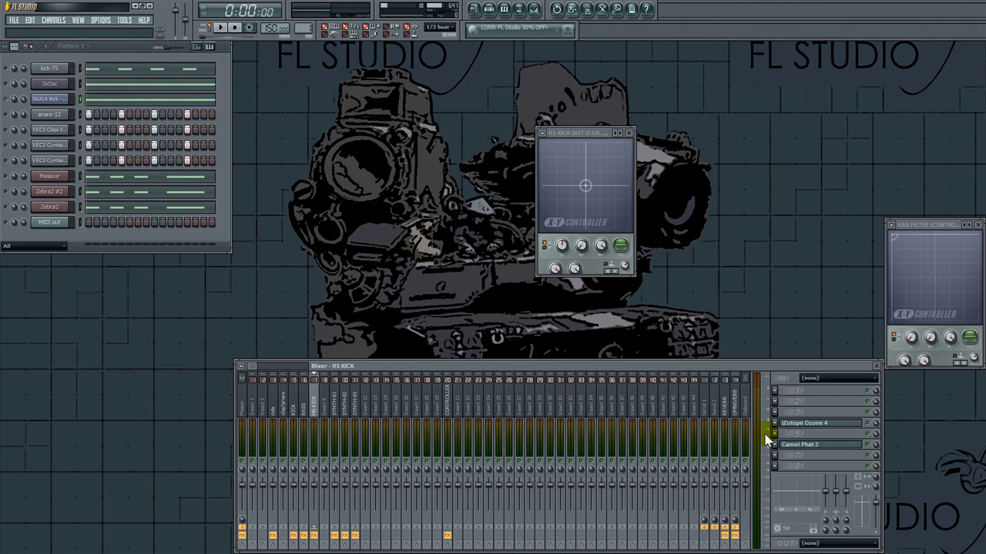
# Step: Tweak Camel Phat 3's MM Filter cutoff and link that last tweaked parameter to HS KICK DIST (CONTROLLER) - Y
pyautogui.click(818, 447)
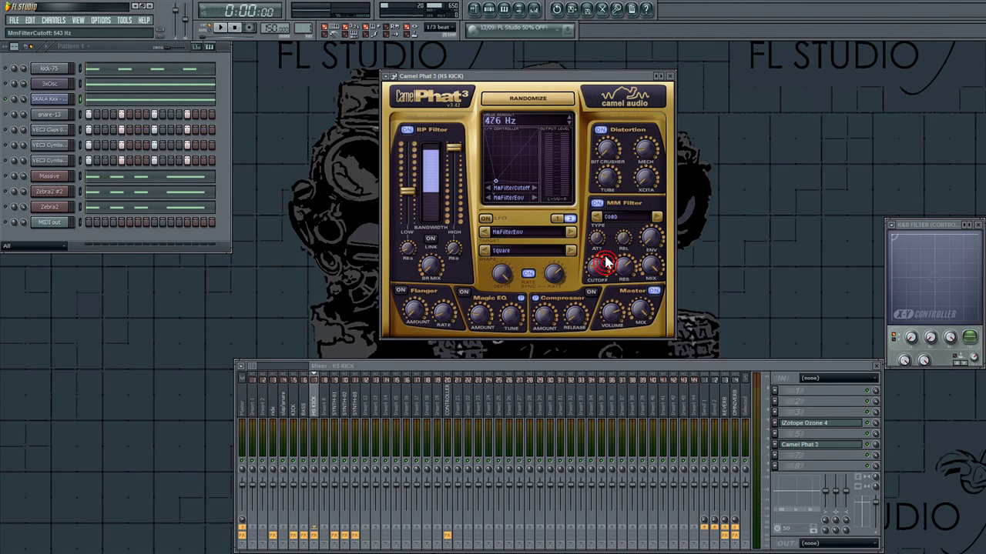
pyautogui.click(124, 20)
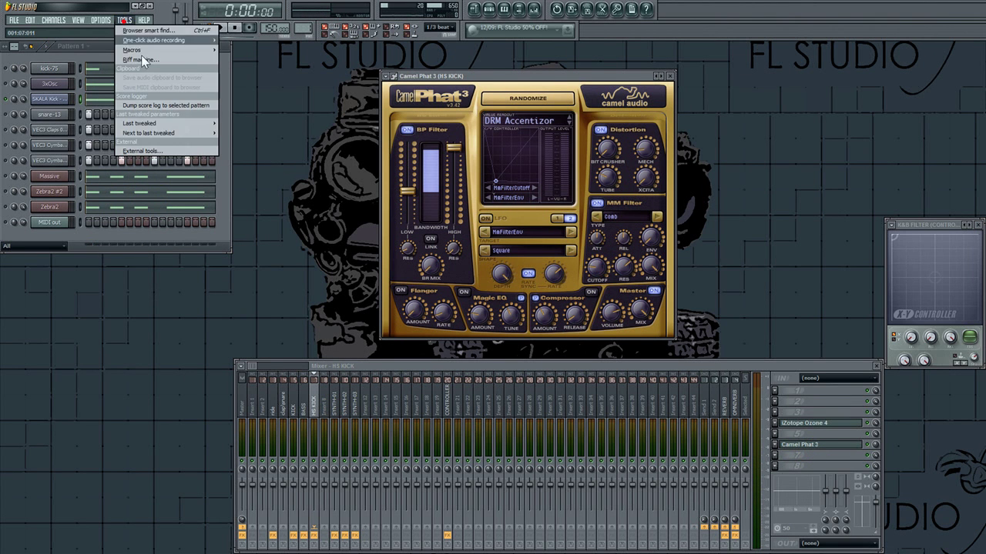
pyautogui.moveTo(178, 125)
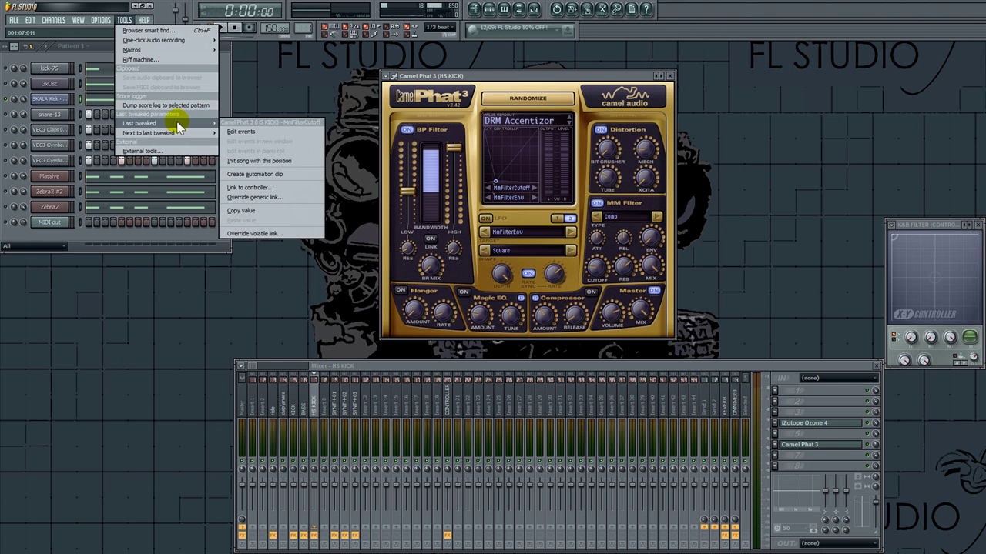
pyautogui.click(264, 188)
pyautogui.click(490, 277)
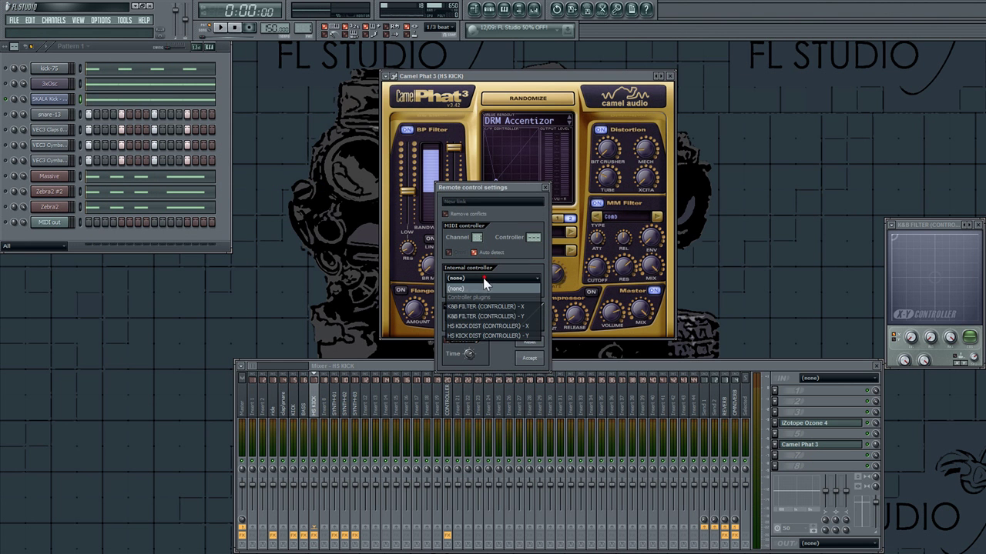
pyautogui.click(517, 335)
pyautogui.click(529, 358)
# Step: Close Camel Phat 3, audition the HS KICK DIST pad down to its lower-left corner, and park its window above K&B FILTER
pyautogui.press('space')
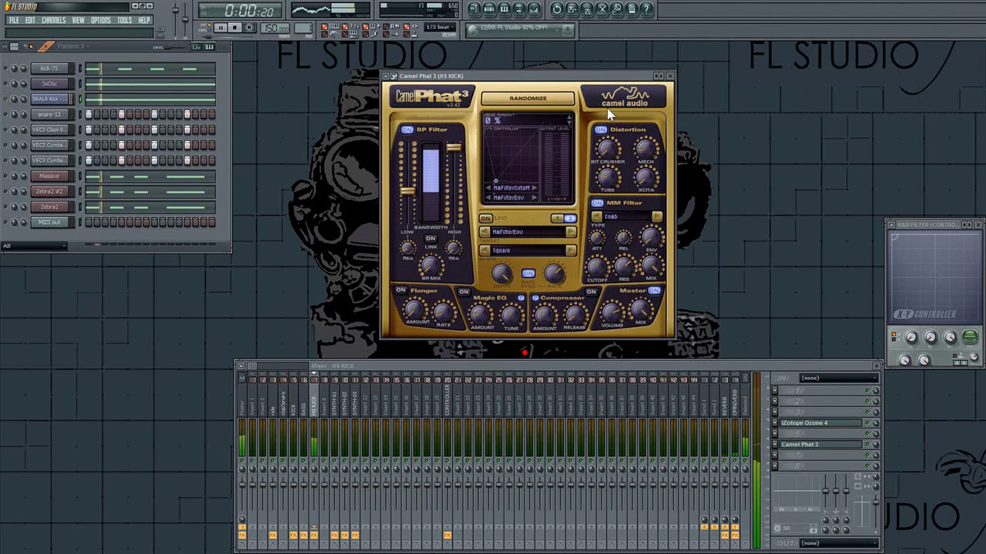
pyautogui.click(669, 75)
pyautogui.press('space')
pyautogui.press('space')
pyautogui.moveTo(546, 145); pyautogui.dragTo(445, 225)
pyautogui.moveTo(574, 137); pyautogui.dragTo(925, 74)
pyautogui.press('space')
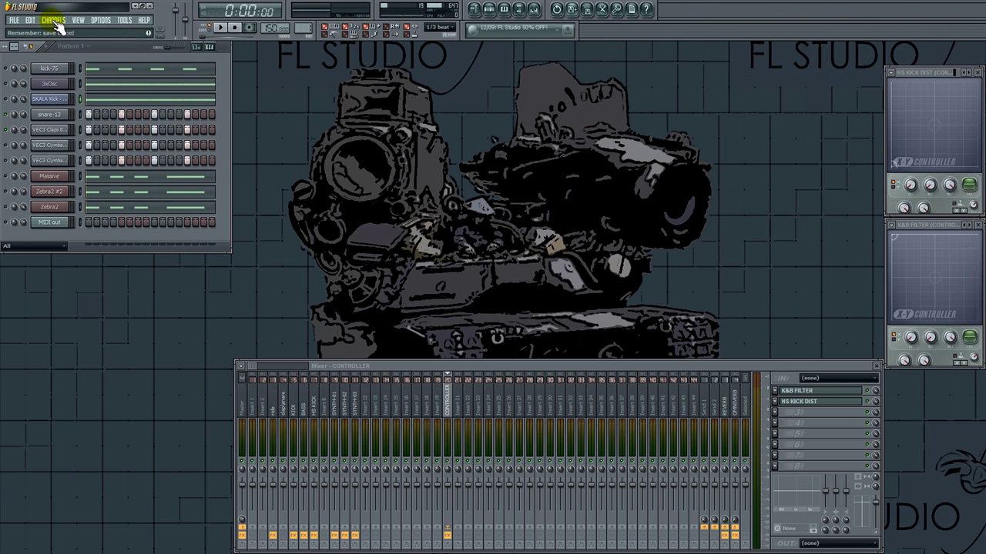
# Step: Create a channel filter group named FX and add a Massive channel to it
pyautogui.rightClick(40, 248)
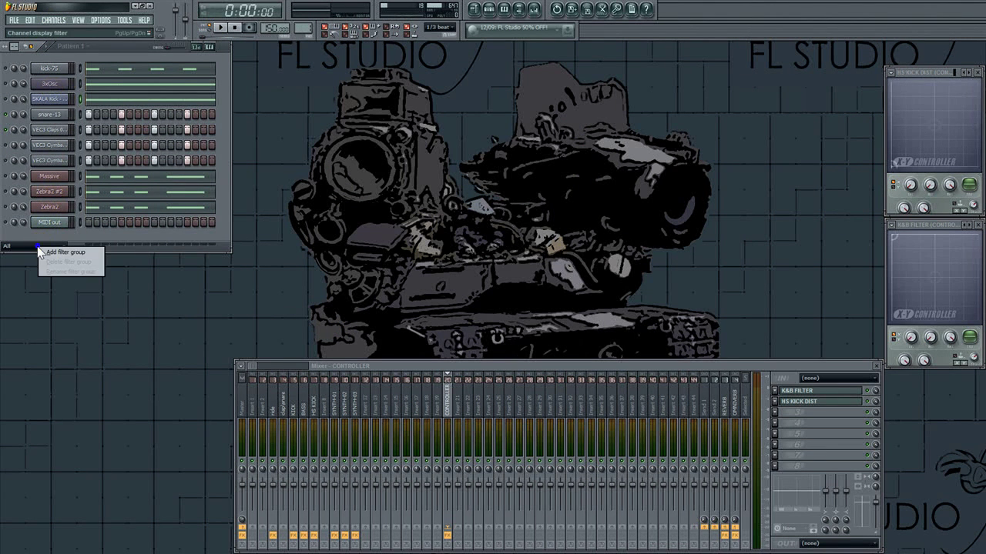
pyautogui.click(49, 252)
pyautogui.write('FX')
pyautogui.press('Return')
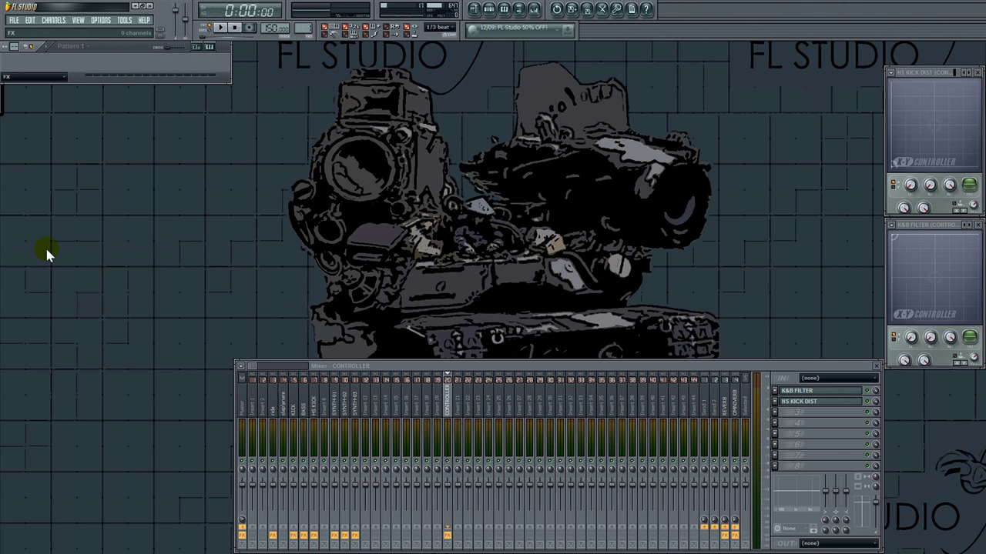
pyautogui.click(60, 23)
pyautogui.moveTo(62, 30)
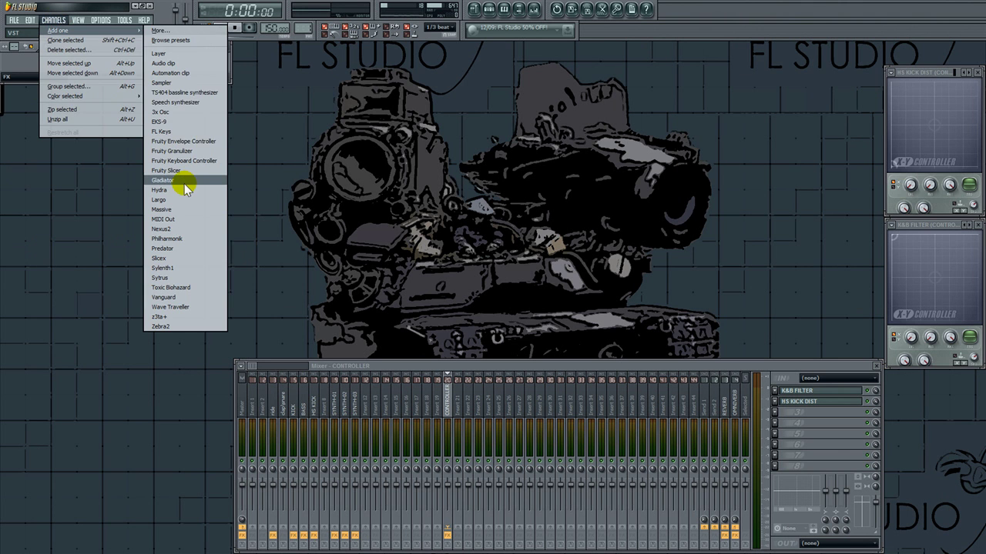
pyautogui.click(182, 210)
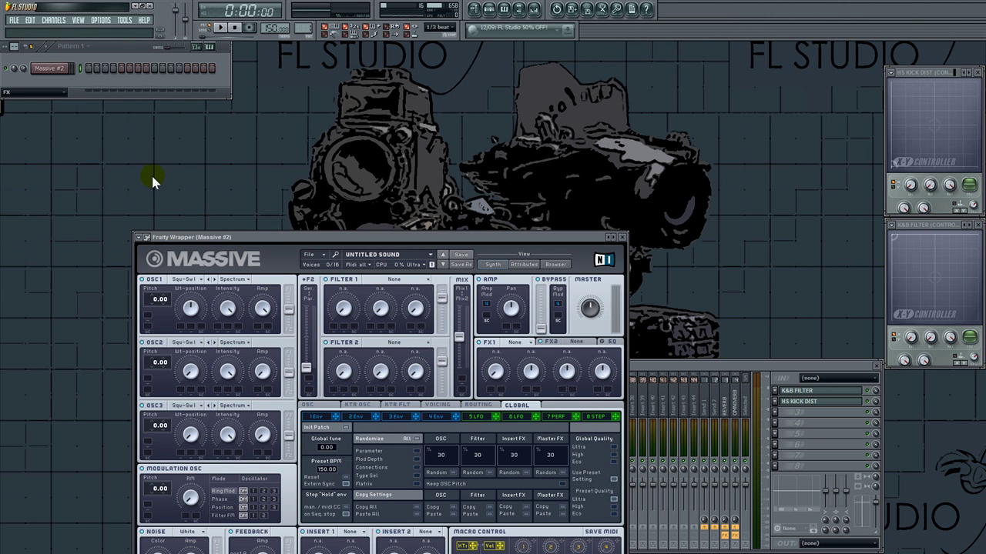
# Step: Save the project with the new Massive channel
pyautogui.click(14, 21)
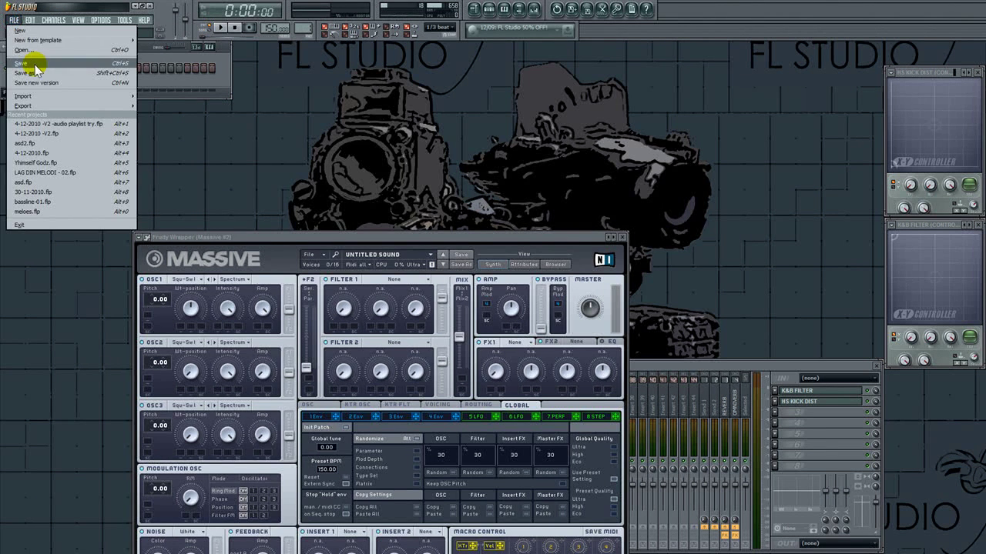
pyautogui.click(454, 119)
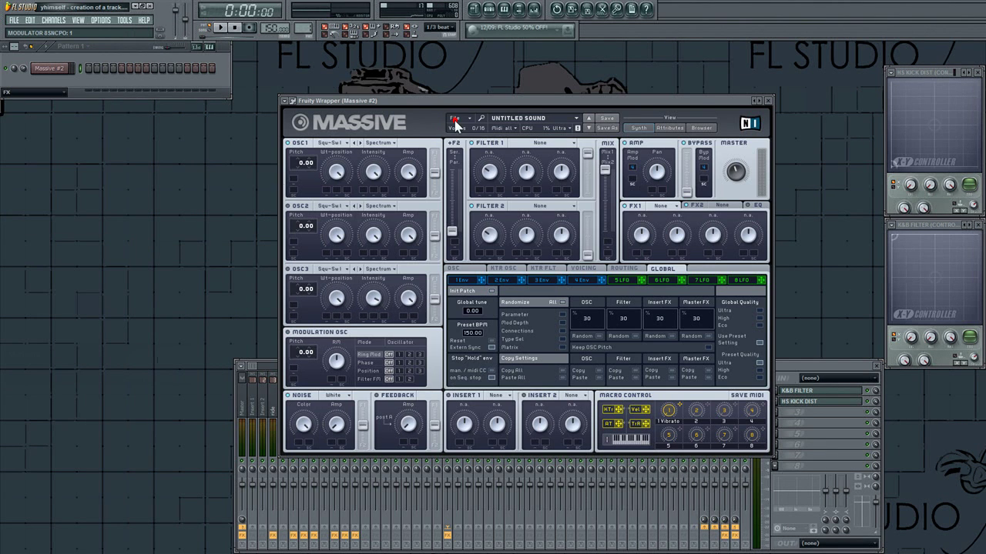
pyautogui.click(455, 121)
# Step: Draw one long note from the start of bar 1 in Massive #2's piano roll and shorten it to under a bar during playback
pyautogui.rightClick(68, 66)
pyautogui.click(88, 69)
pyautogui.press('space')
pyautogui.press('space')
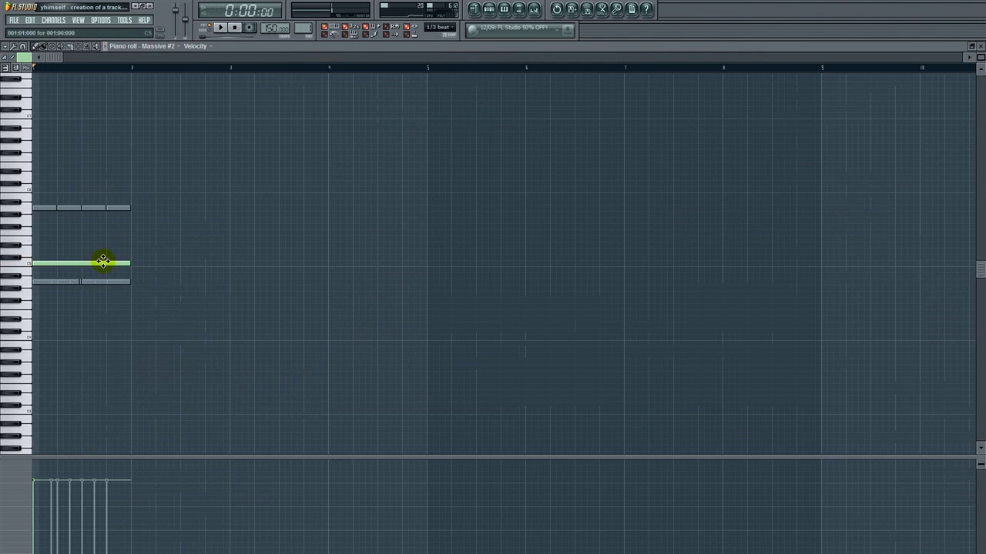
pyautogui.click(980, 47)
pyautogui.press('space')
pyautogui.click(135, 70)
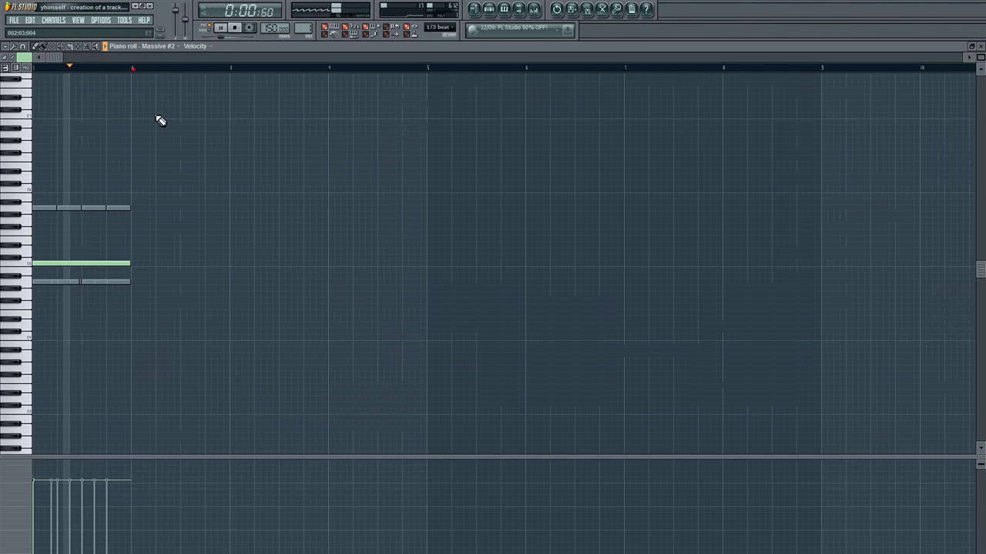
pyautogui.press('space')
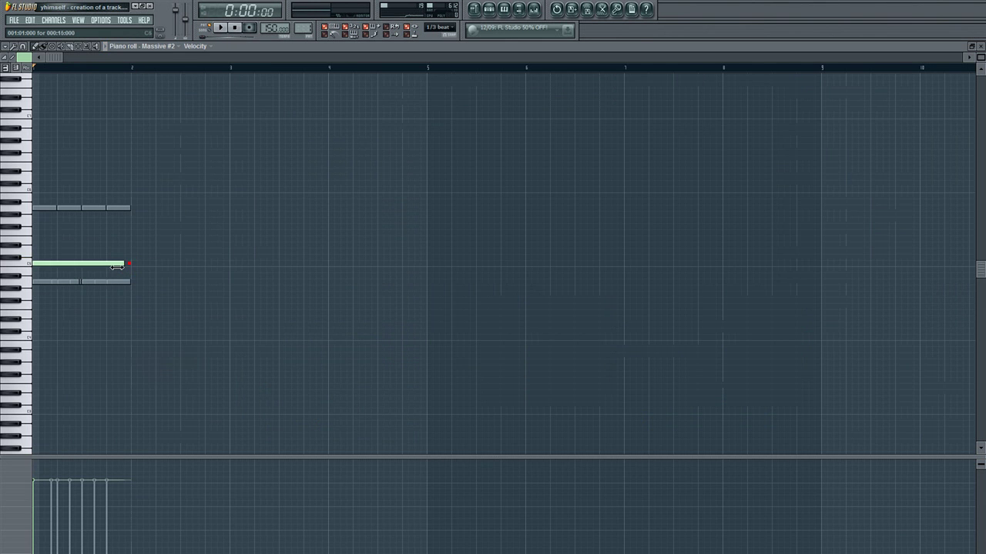
pyautogui.press('space')
pyautogui.click(980, 47)
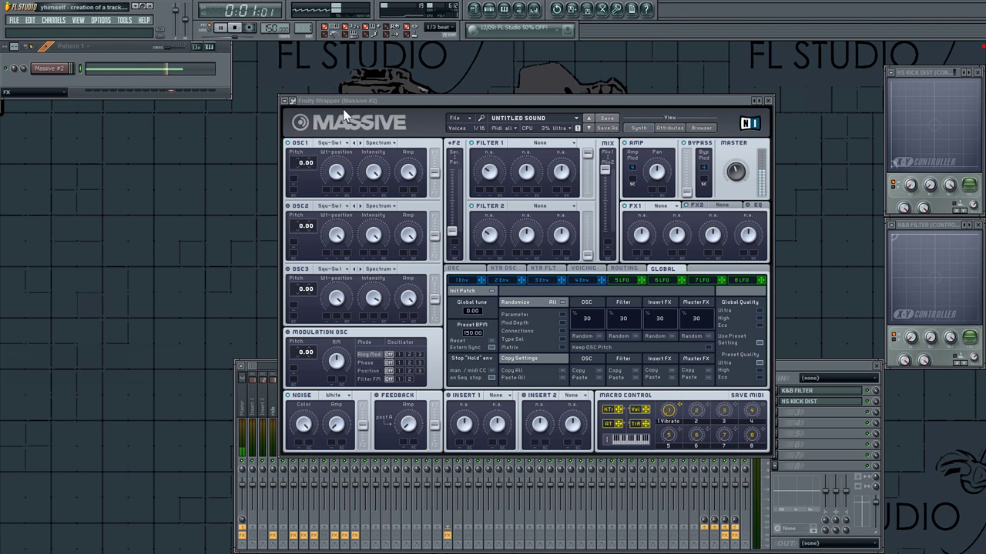
# Step: Route the Massive #2 channel to mixer track 14 and rename that track FX-01
pyautogui.click(57, 69)
pyautogui.doubleClick(360, 63)
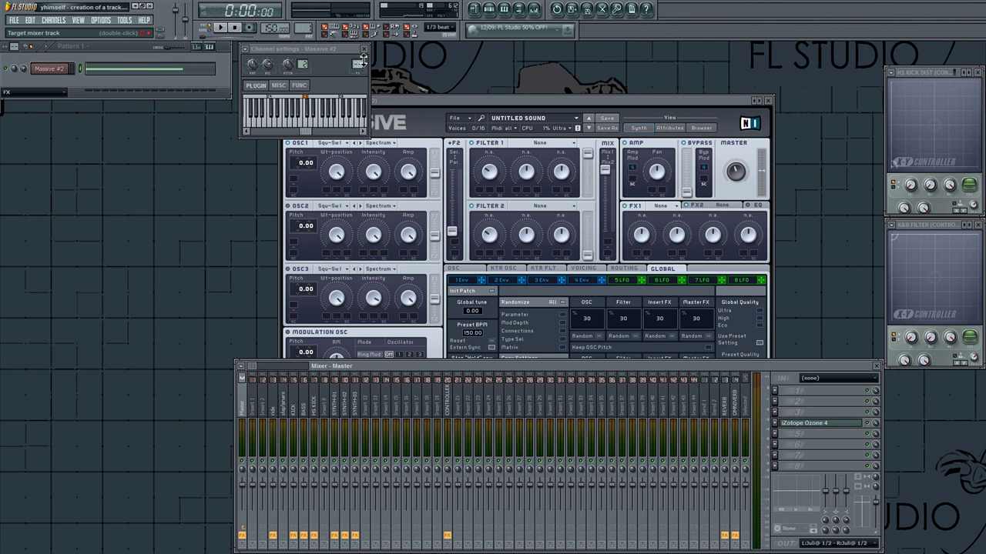
pyautogui.scroll(15, 358, 63)
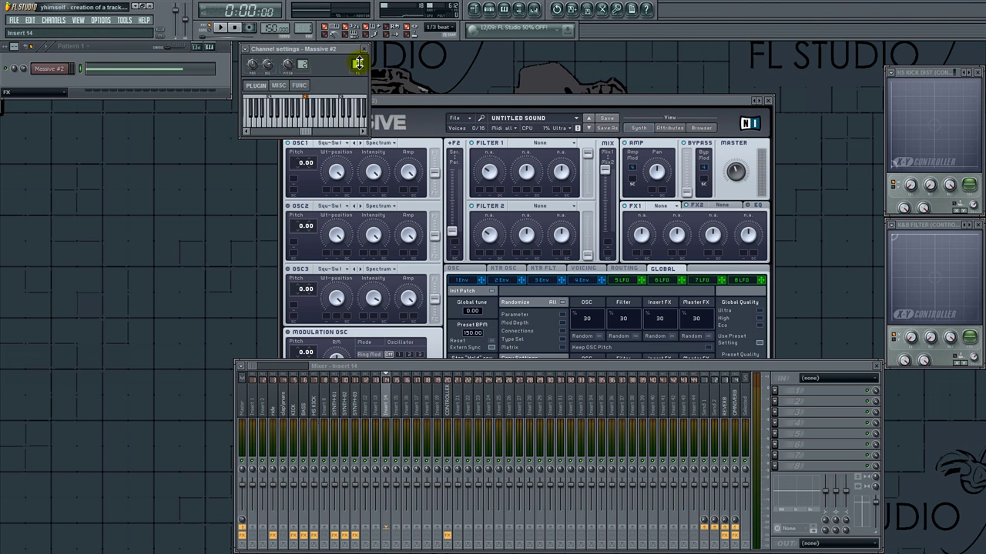
pyautogui.rightClick(389, 388)
pyautogui.click(424, 454)
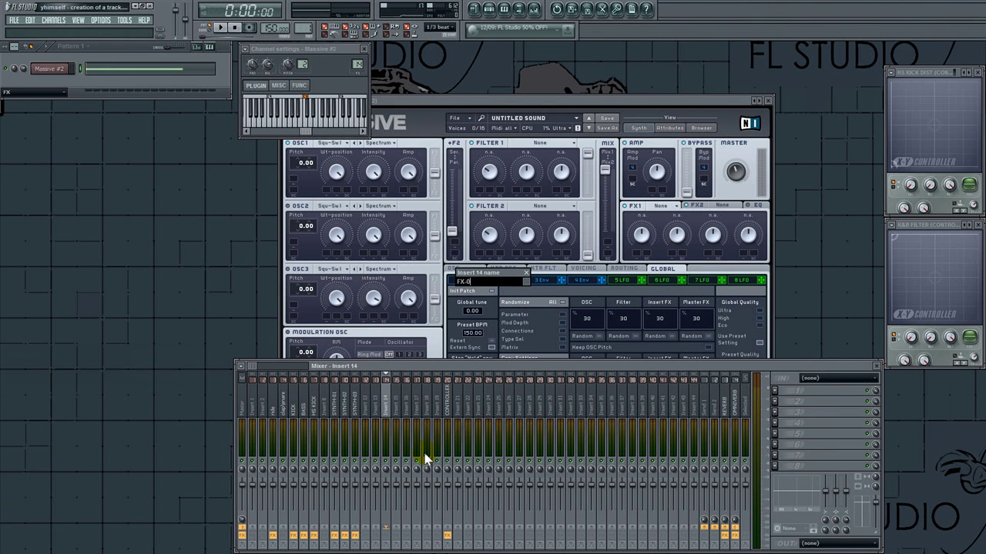
pyautogui.press('Return')
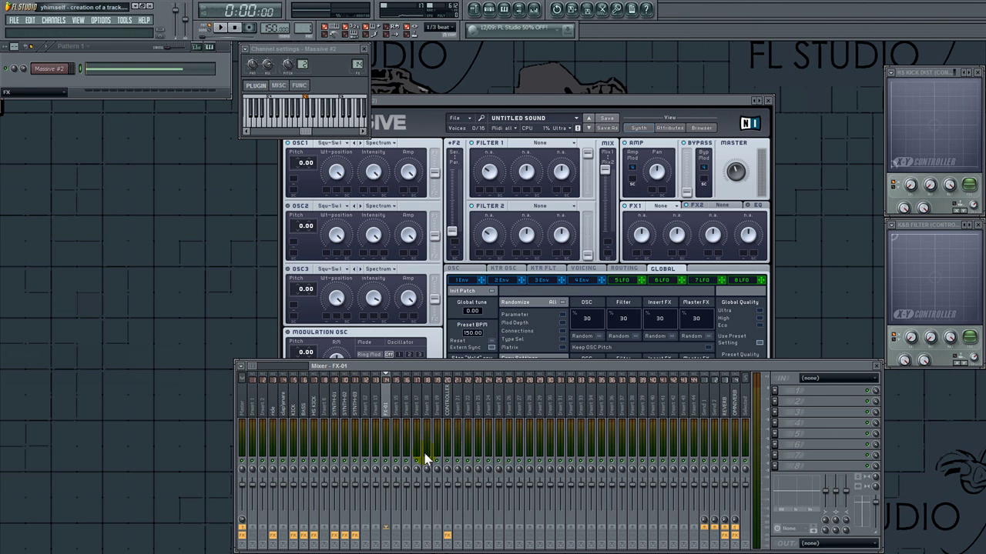
# Step: Set FX-01's send levels to about 54% for REVERB and about 34% for OMNIVERB while auditioning the sound
pyautogui.press('space')
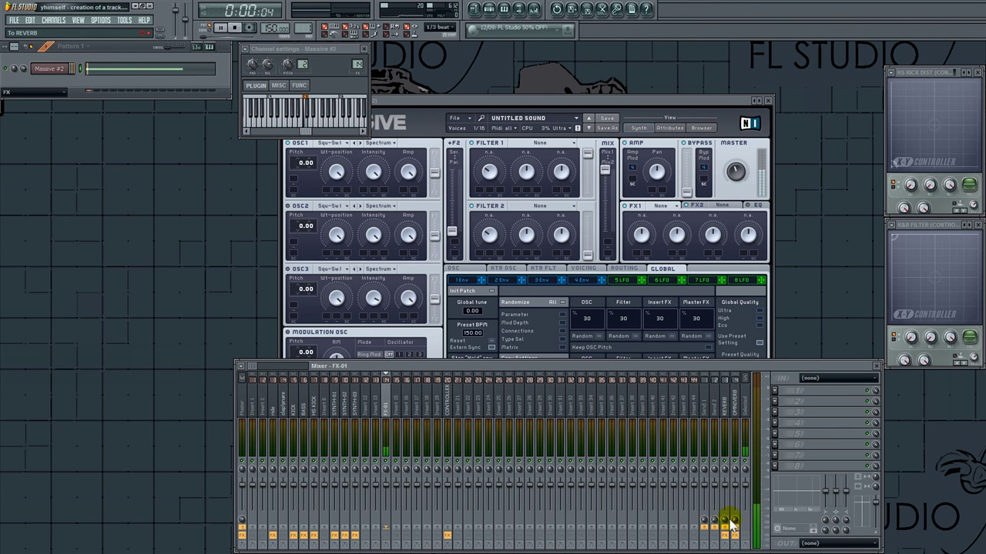
pyautogui.press('space')
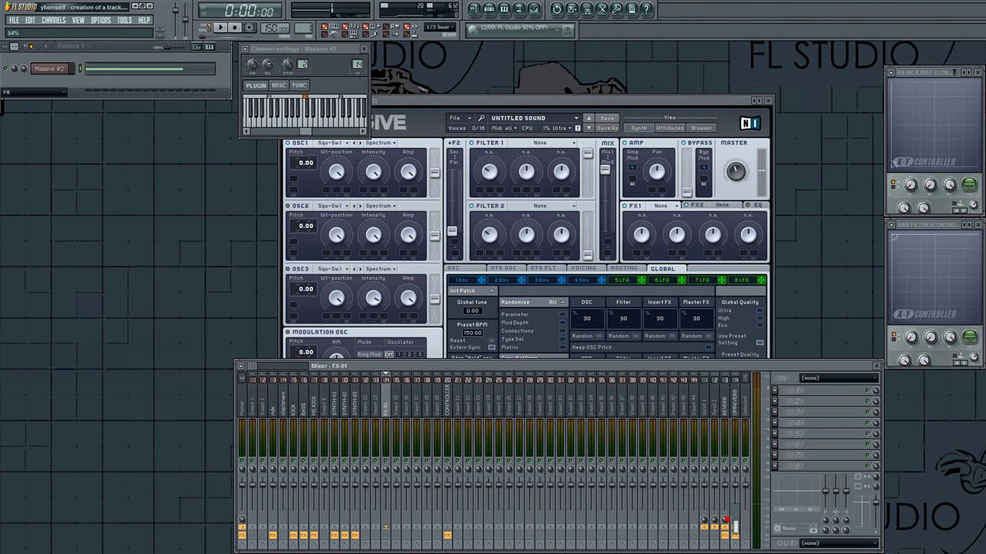
pyautogui.press('space')
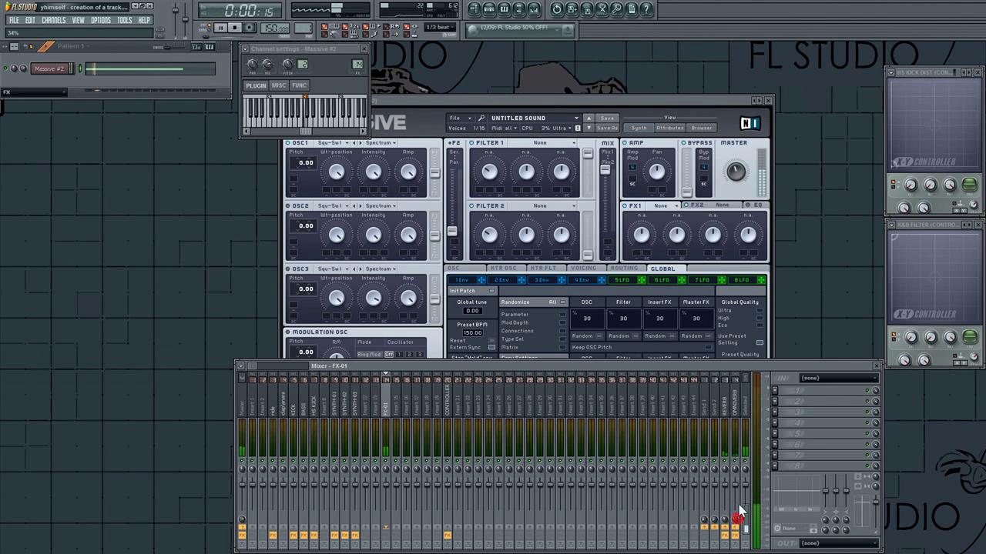
pyautogui.press('space')
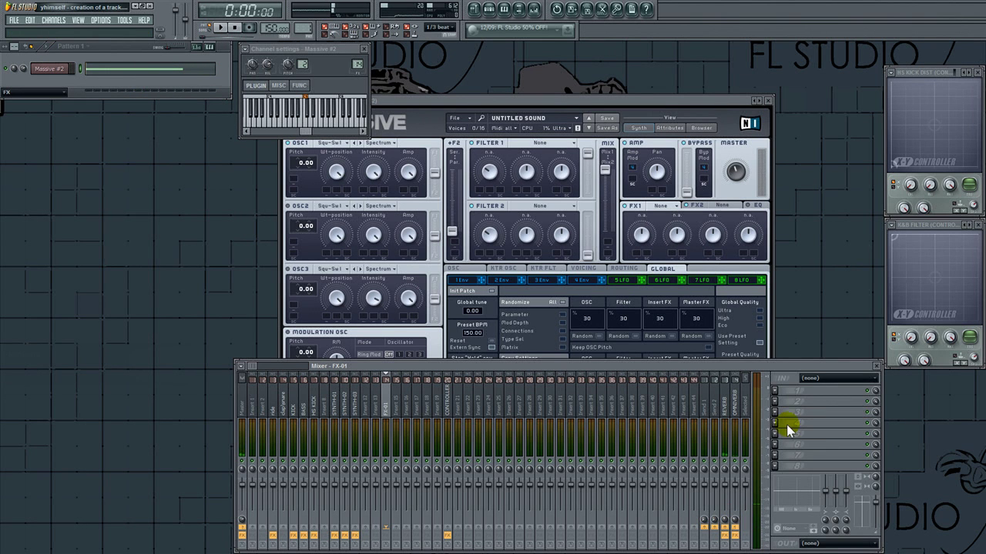
# Step: Load iZotope Ozone 4 in effect slot 5 of the FX-01 track and activate its Loudness Maximizer
pyautogui.click(779, 438)
pyautogui.click(918, 424)
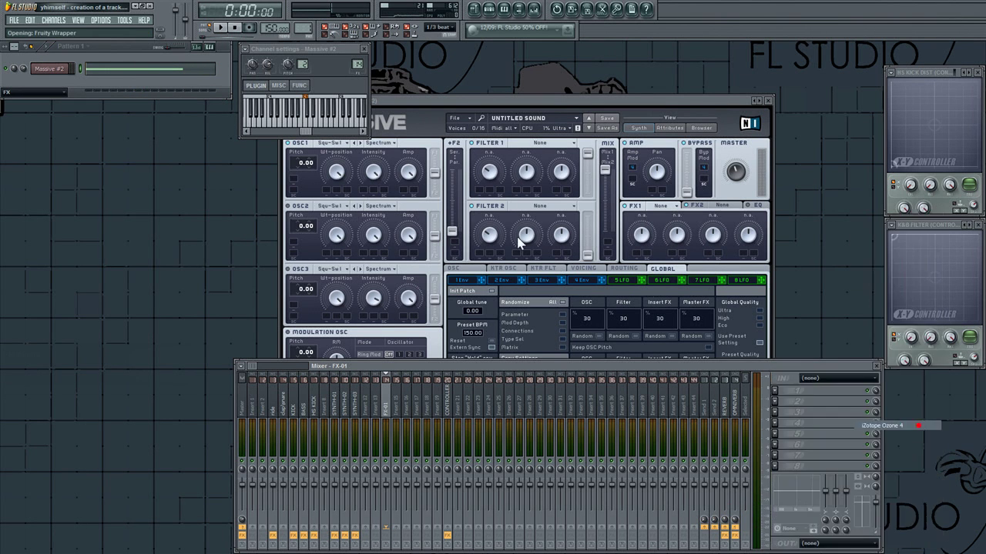
pyautogui.moveTo(331, 212); pyautogui.dragTo(395, 150)
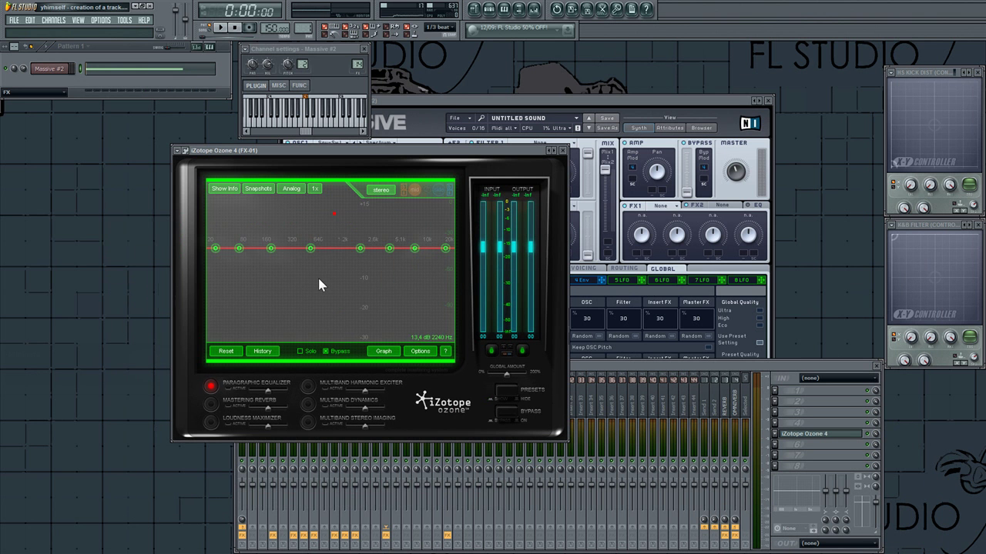
pyautogui.click(222, 422)
pyautogui.click(225, 422)
# Step: Set the Loudness Maximizer's threshold to -8.9 dB and character to about 1.6, with input gain at +4.2 dB and output gain at -12.4 dB
pyautogui.press('space')
pyautogui.moveTo(238, 216); pyautogui.dragTo(238, 247)
pyautogui.moveTo(490, 246); pyautogui.dragTo(515, 304)
pyautogui.moveTo(500, 231); pyautogui.dragTo(501, 237)
pyautogui.moveTo(263, 306); pyautogui.dragTo(246, 306)
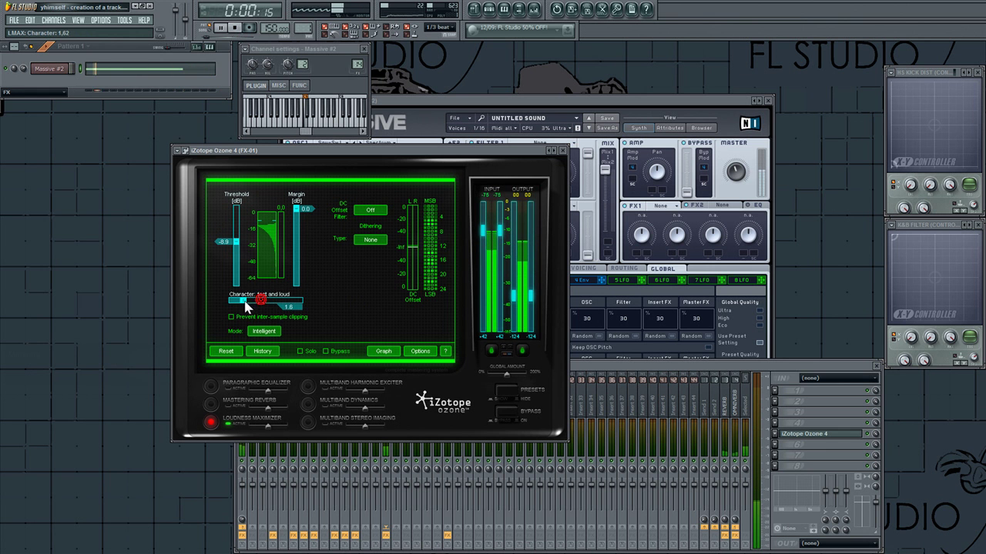
# Step: Close Ozone 4 and set the FX-01 track's latency compensation from the Ozone 4 plugin
pyautogui.click(211, 387)
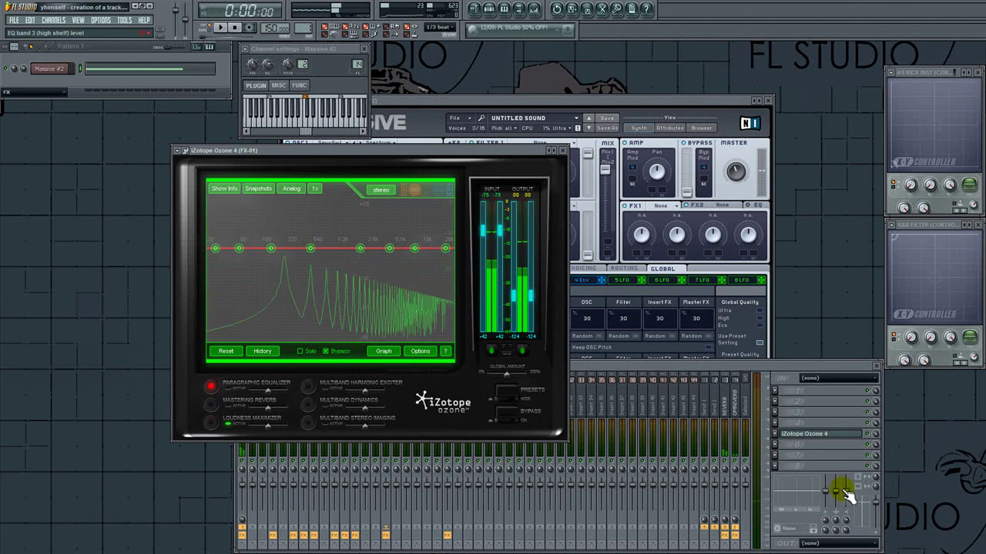
pyautogui.click(832, 434)
pyautogui.click(779, 527)
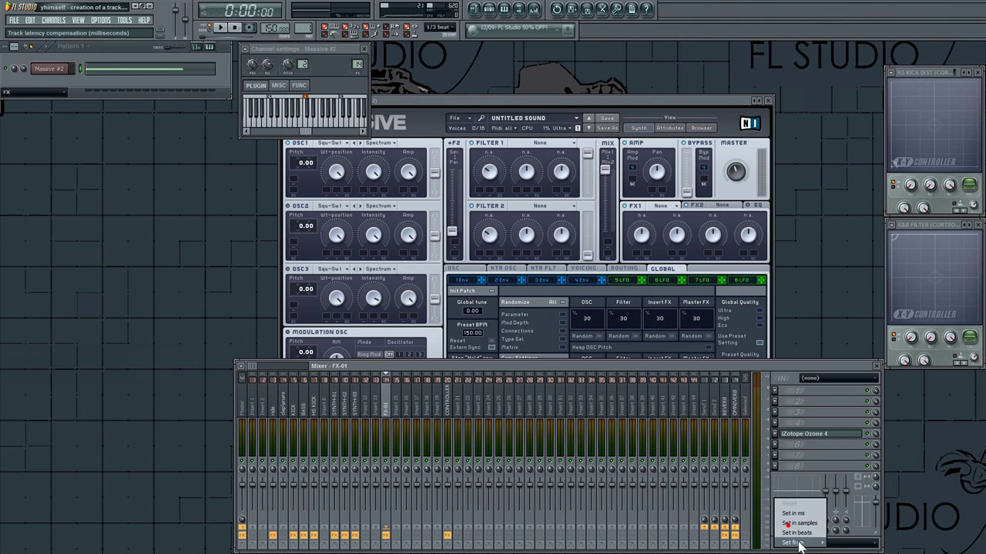
pyautogui.moveTo(802, 542)
pyautogui.click(856, 458)
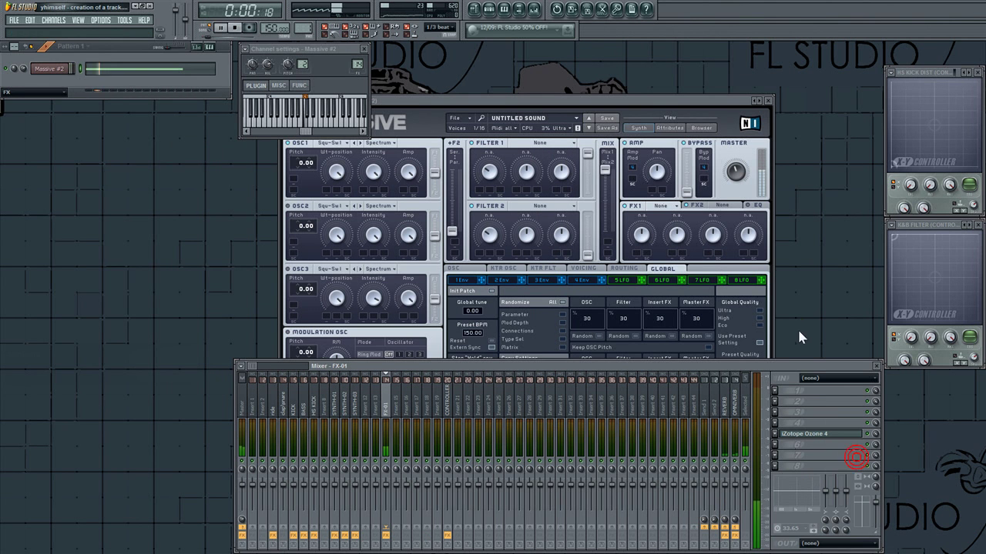
# Step: Set Massive's OSC1 pitch to -24.00 and its modulation oscillator to Phase mode on oscillator 1, pitch 12.00, phase amount about 0.44
pyautogui.click(458, 100)
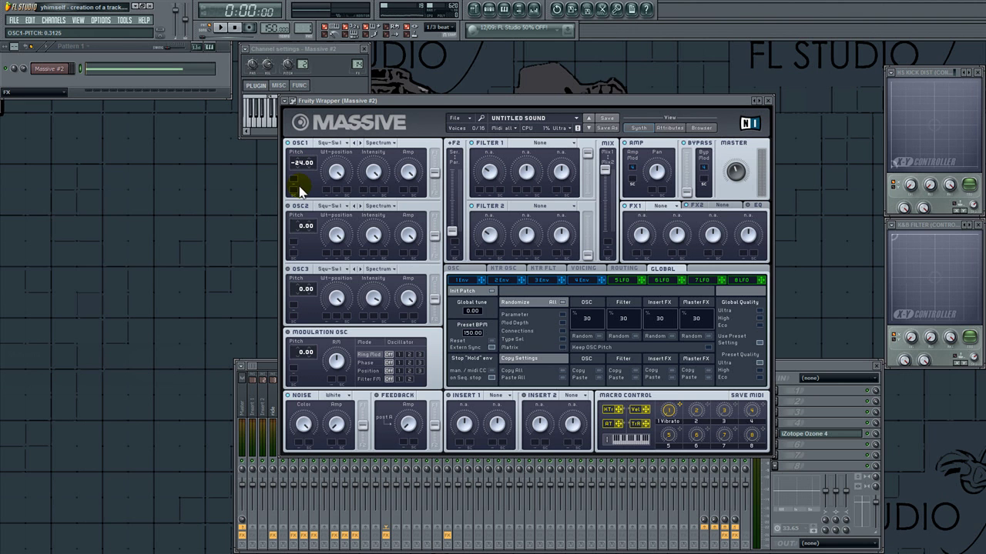
pyautogui.click(375, 362)
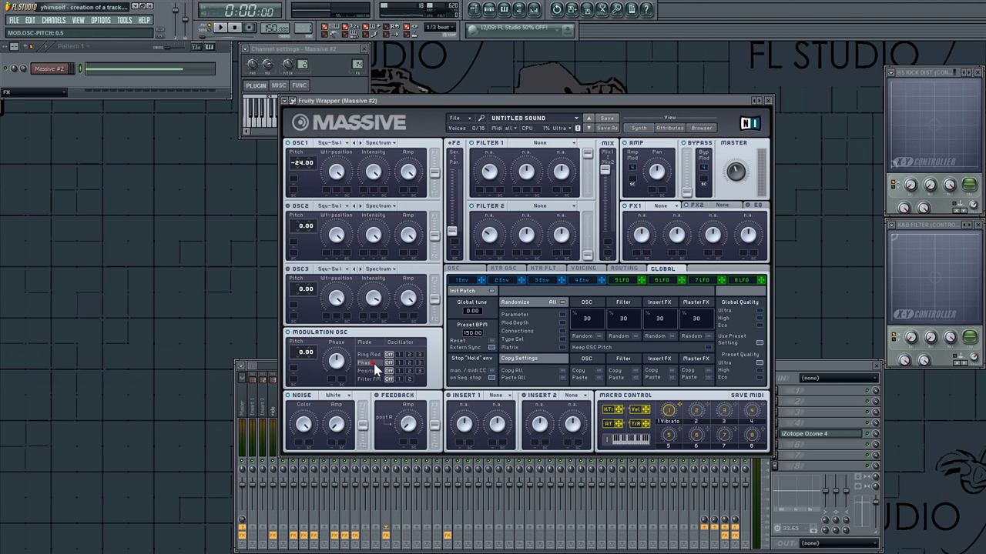
pyautogui.moveTo(307, 344); pyautogui.dragTo(306, 336)
pyautogui.moveTo(342, 366); pyautogui.dragTo(335, 484)
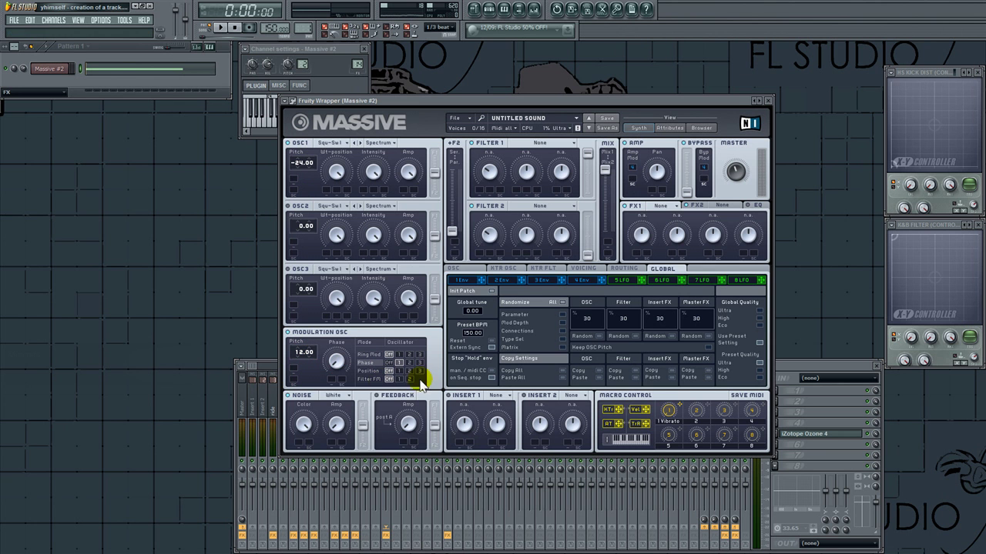
pyautogui.moveTo(337, 363); pyautogui.dragTo(345, 323)
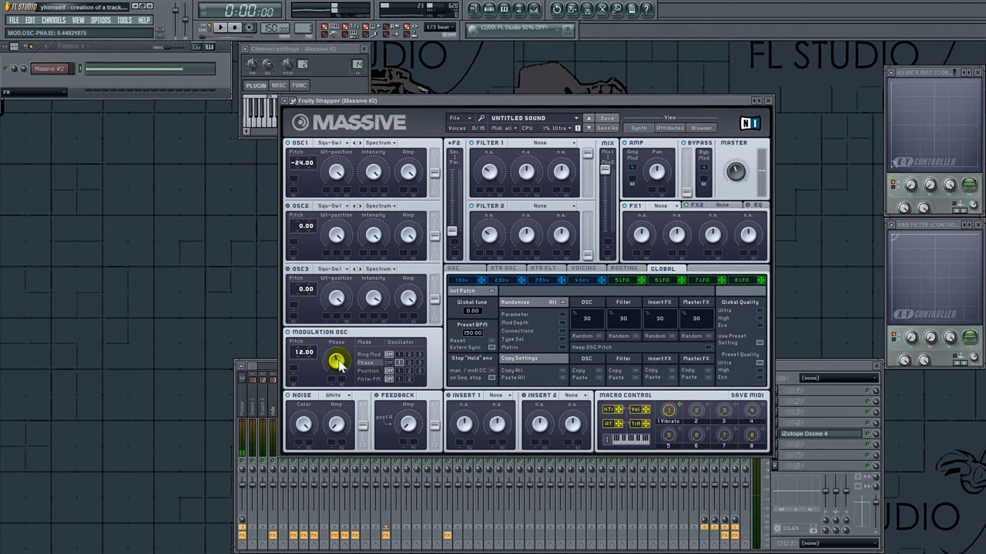
pyautogui.moveTo(336, 375)
pyautogui.mouseDown()
pyautogui.moveTo(341, 330)
pyautogui.moveTo(338, 363)
pyautogui.mouseUp()
# Step: Modulate the modulation oscillator's phase with Envelope 1, shaped with a short attack and a decay time of about 0.60 falling to zero
pyautogui.moveTo(481, 281); pyautogui.dragTo(334, 385)
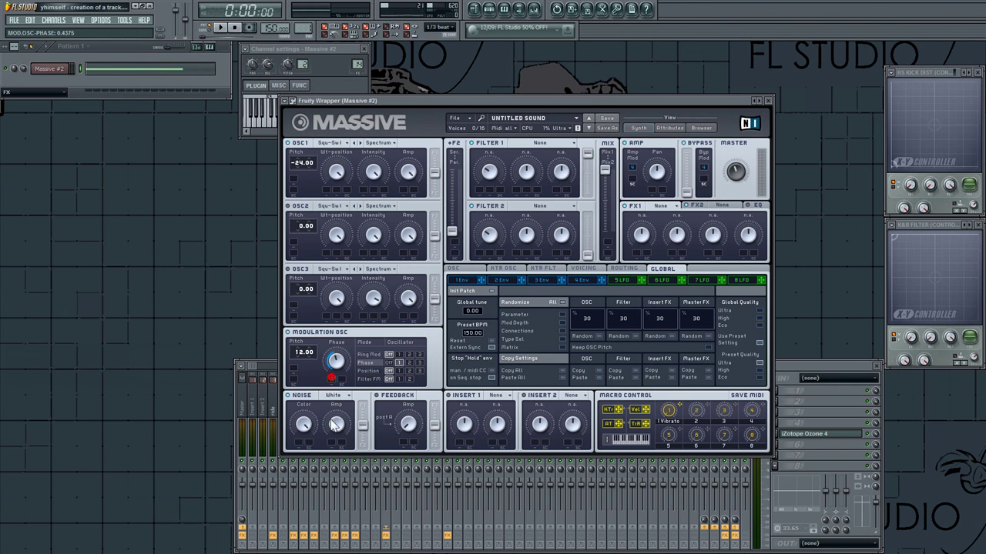
pyautogui.moveTo(361, 387); pyautogui.dragTo(334, 385)
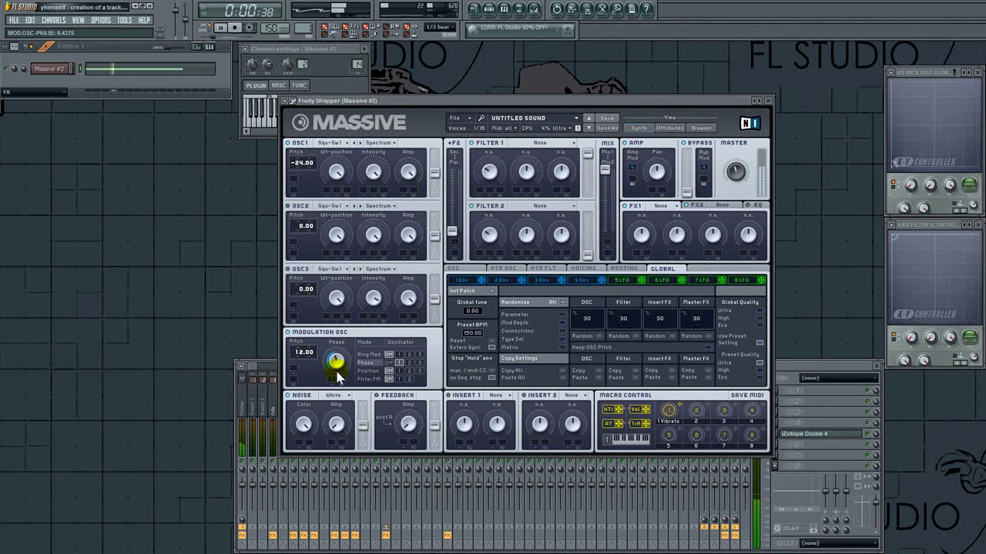
pyautogui.click(466, 279)
pyautogui.press('space')
pyautogui.moveTo(503, 367); pyautogui.dragTo(512, 403)
pyautogui.moveTo(587, 366); pyautogui.dragTo(578, 465)
pyautogui.moveTo(564, 373); pyautogui.dragTo(568, 363)
pyautogui.press('space')
pyautogui.press('space')
pyautogui.press('space')
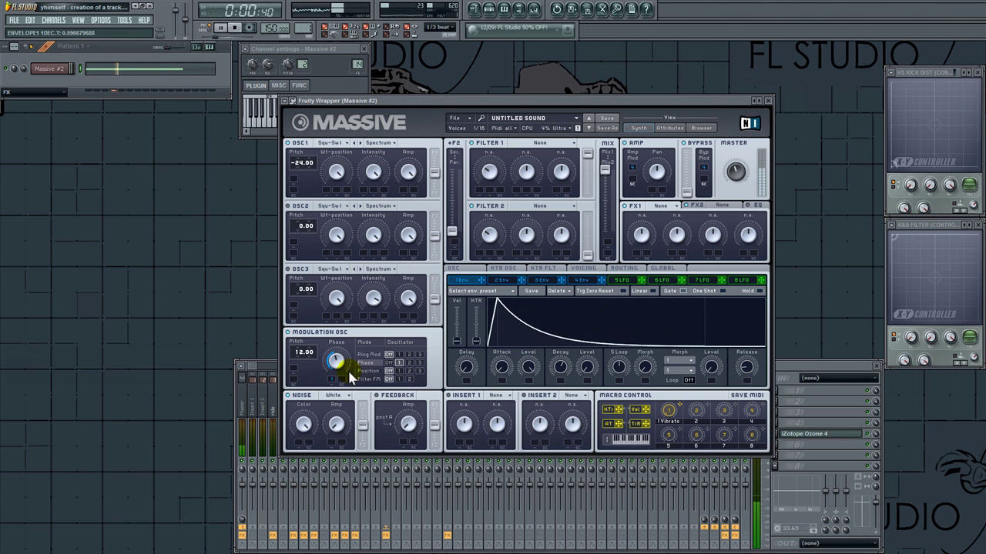
pyautogui.click(334, 381)
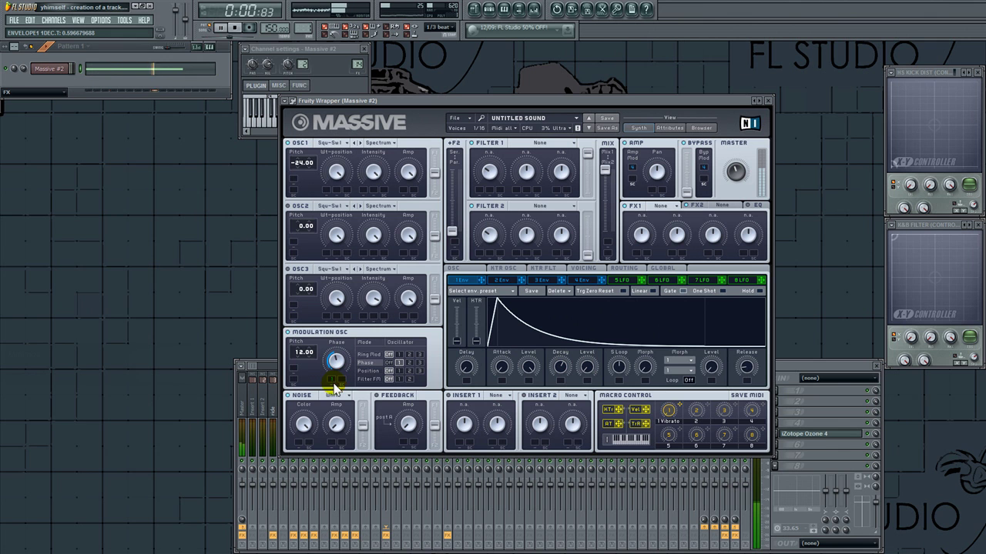
# Step: Set unisono to 4 voices and enable Pitch Cutoff spread at about 0.31, modulated by Envelope 1
pyautogui.click(586, 269)
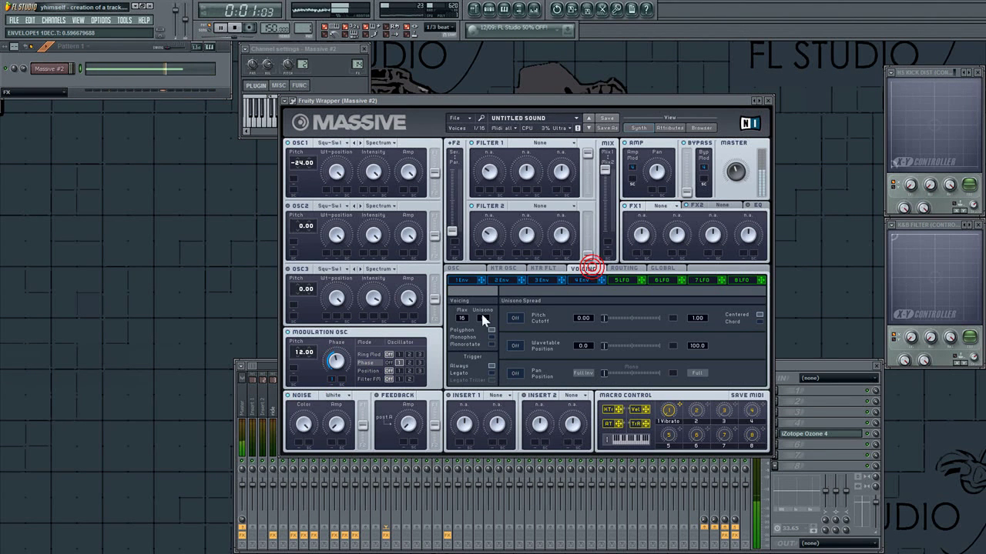
pyautogui.click(515, 318)
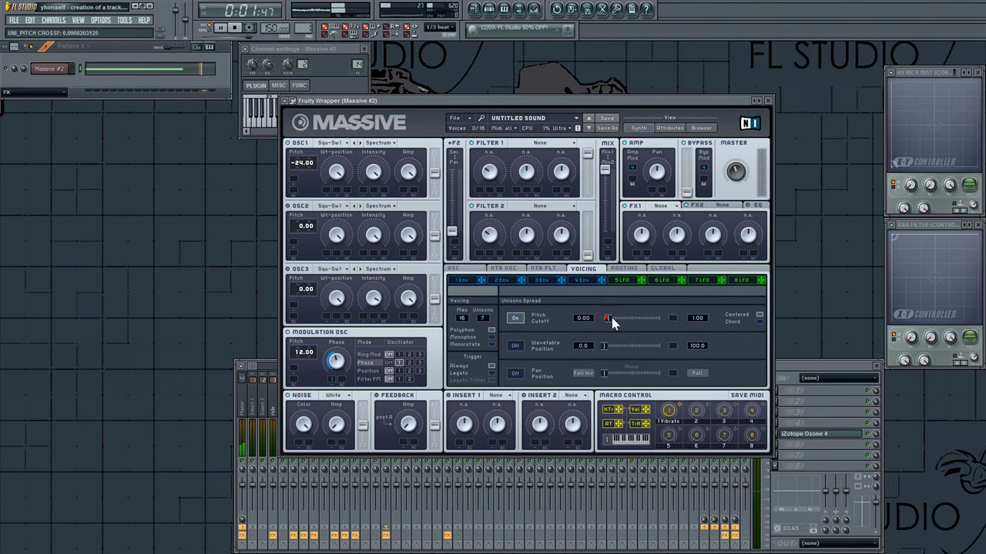
pyautogui.moveTo(615, 318); pyautogui.dragTo(673, 330)
pyautogui.click(478, 280)
pyautogui.click(672, 318)
pyautogui.moveTo(481, 326); pyautogui.dragTo(482, 329)
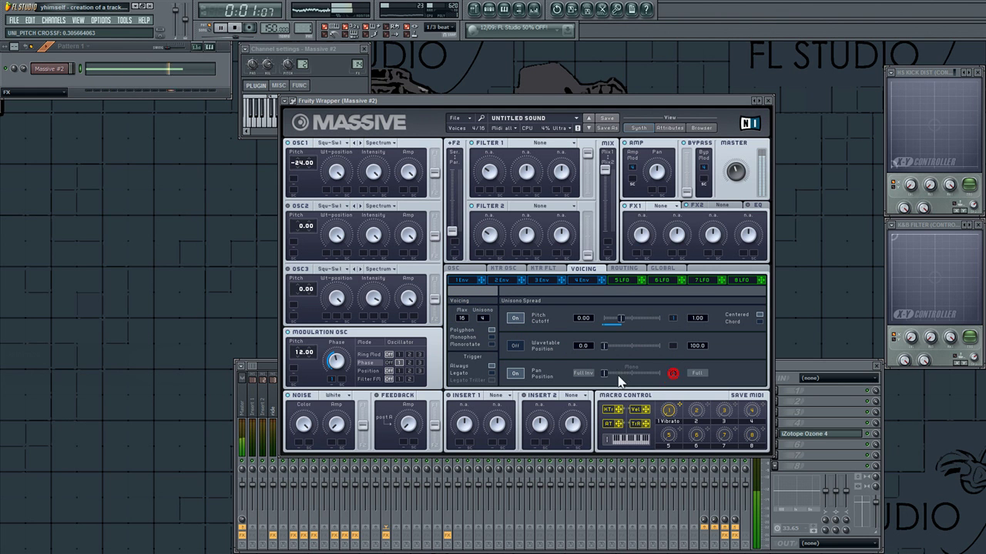
# Step: Enable the unison Pan Position spread at a low setting and modulate it with Envelope 1
pyautogui.moveTo(600, 376); pyautogui.dragTo(633, 375)
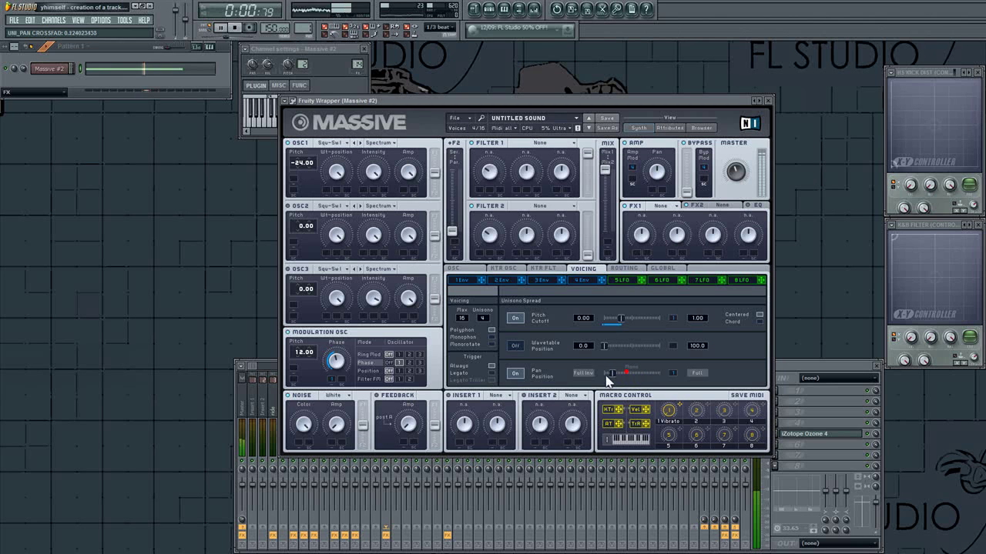
pyautogui.moveTo(606, 376); pyautogui.dragTo(601, 375)
pyautogui.moveTo(674, 372); pyautogui.dragTo(675, 356)
pyautogui.press('space')
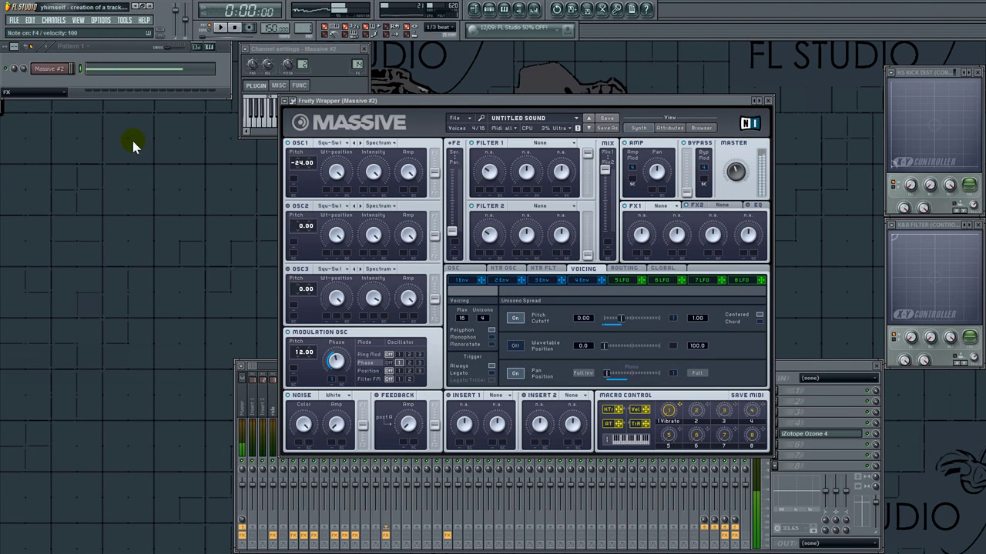
# Step: Adjust the Massive #2 notes in the piano roll, then return to the synth and audition the pattern
pyautogui.click(132, 69)
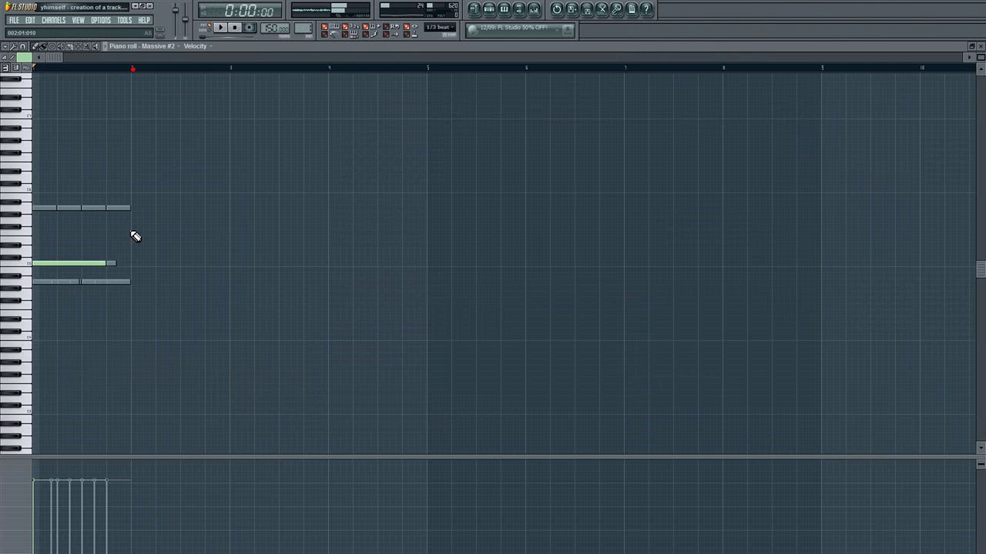
pyautogui.moveTo(83, 274); pyautogui.dragTo(73, 282)
pyautogui.press('space')
pyautogui.click(976, 47)
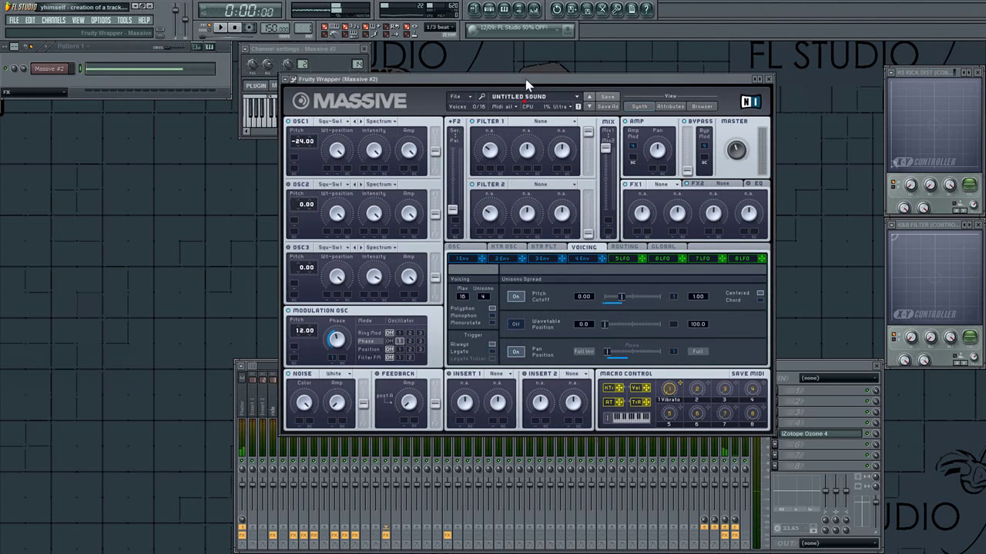
pyautogui.moveTo(525, 104); pyautogui.dragTo(519, 83)
pyautogui.press('space')
pyautogui.press('space')
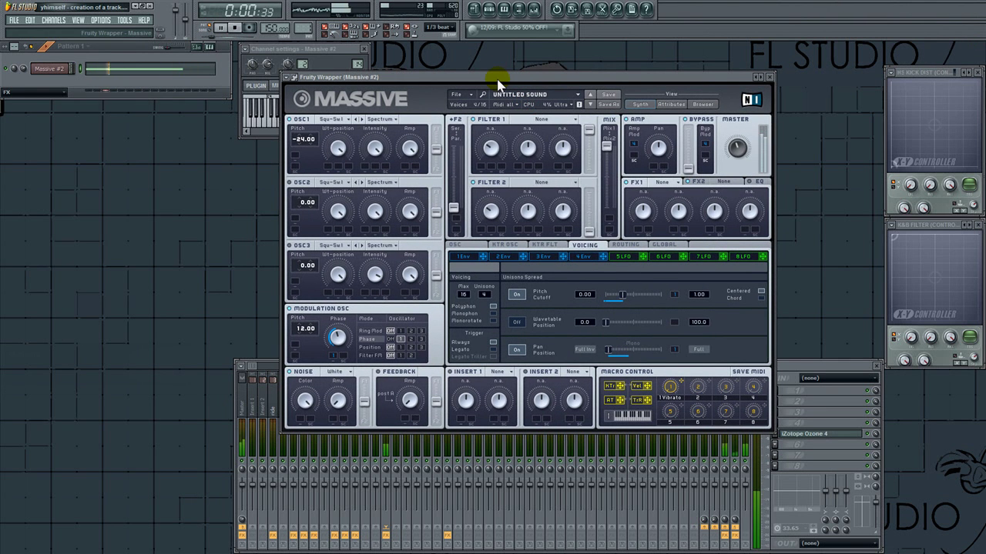
pyautogui.press('space')
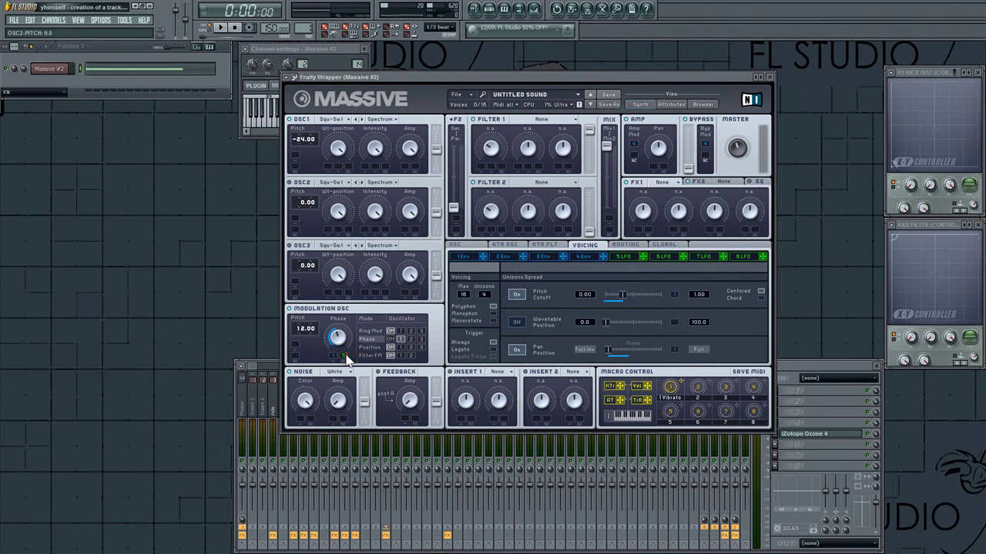
# Step: Assign LFO 5 to the modulation oscillator's phase and sync the LFO at a 2/16 ratio
pyautogui.press('space')
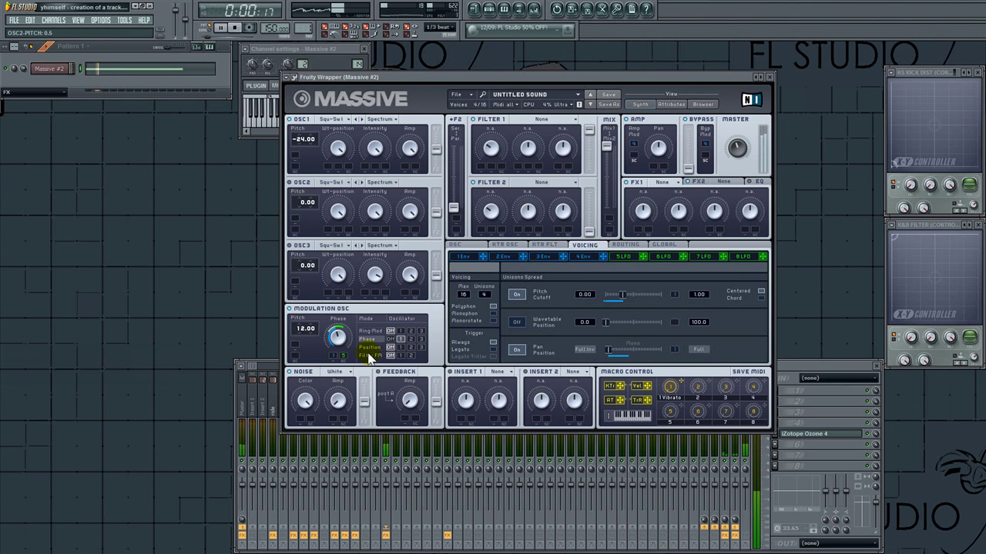
pyautogui.click(633, 258)
pyautogui.click(475, 314)
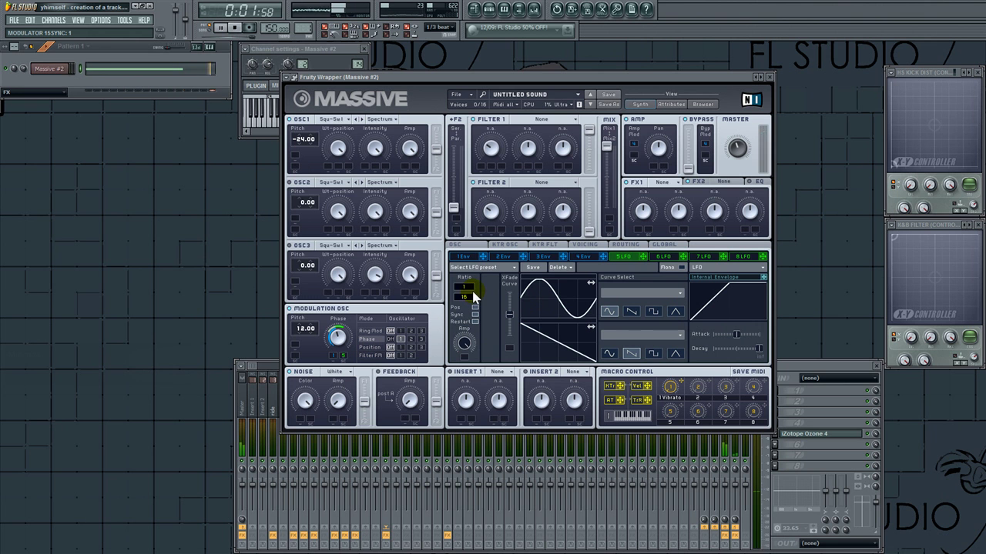
pyautogui.moveTo(470, 291); pyautogui.dragTo(472, 291)
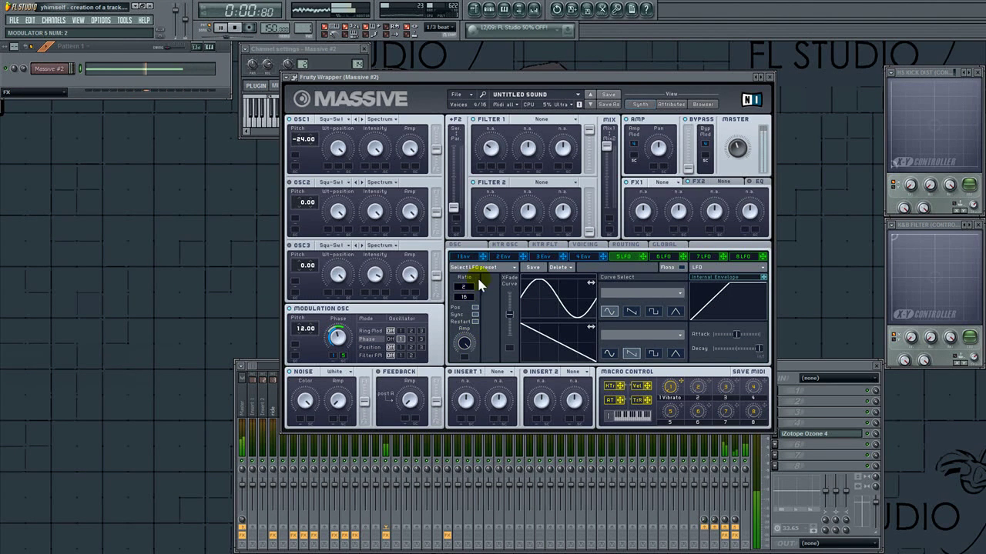
# Step: Modulate LFO 5's amp with Envelope 2, setting the envelope's decay level to 0 and decay time to about 0.34
pyautogui.moveTo(466, 357); pyautogui.dragTo(462, 409)
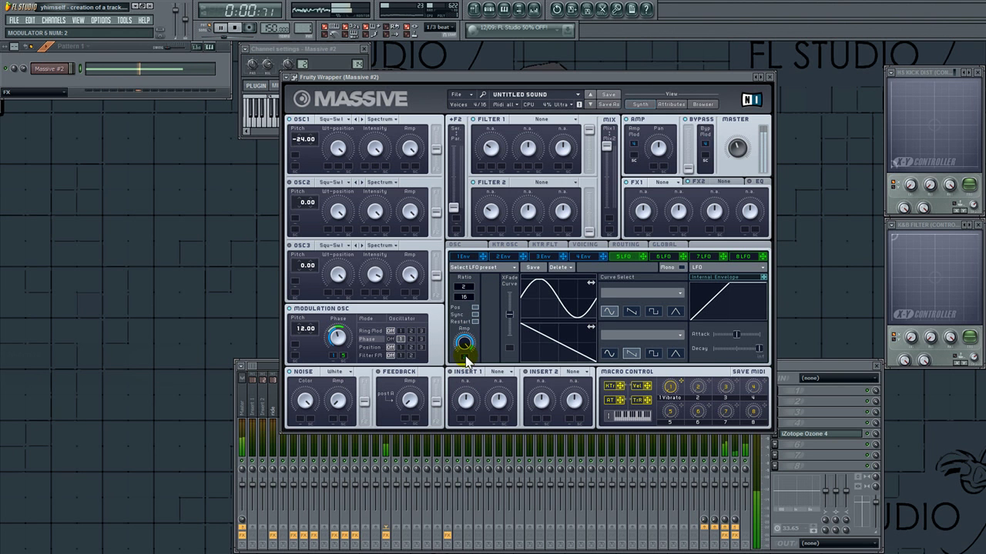
pyautogui.click(503, 256)
pyautogui.moveTo(503, 344); pyautogui.dragTo(576, 449)
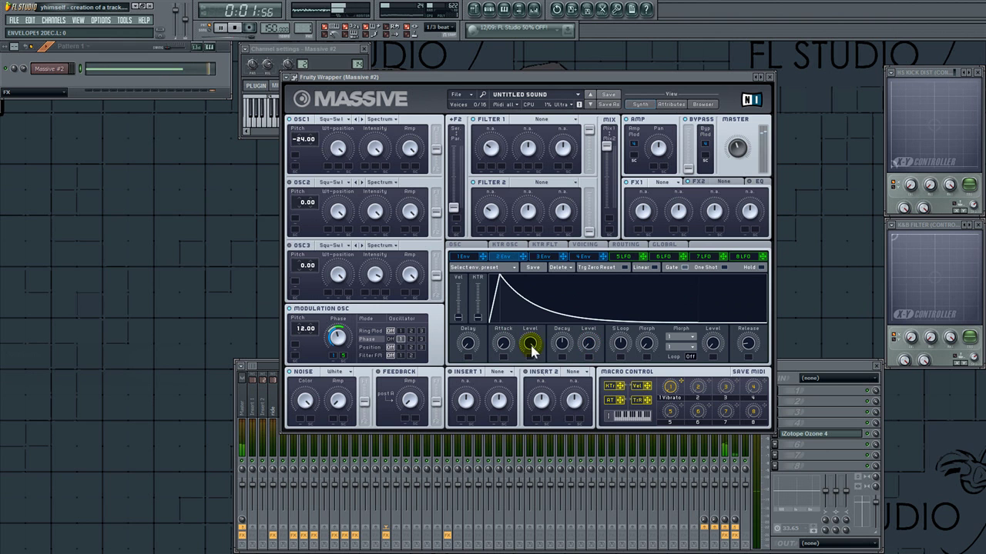
pyautogui.moveTo(563, 353); pyautogui.dragTo(563, 357)
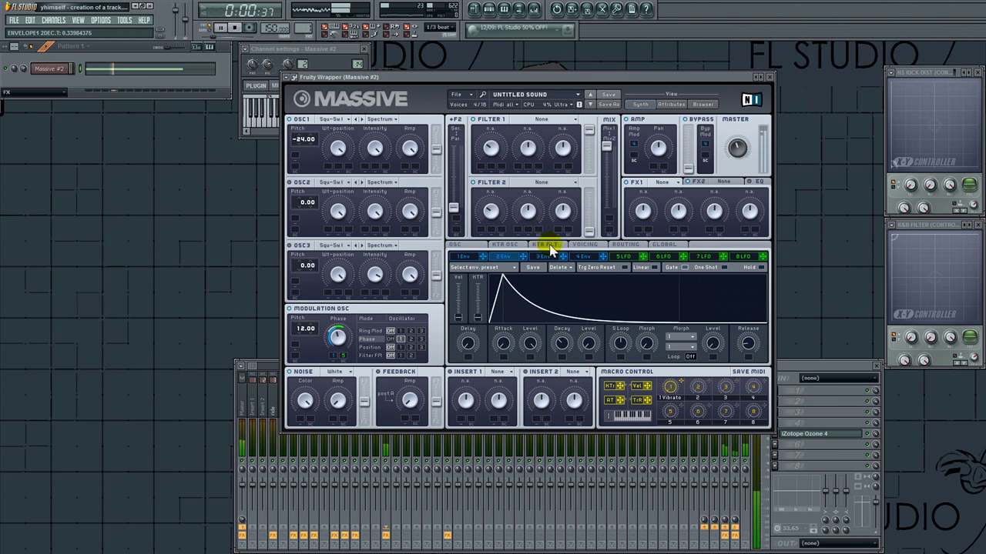
pyautogui.click(623, 258)
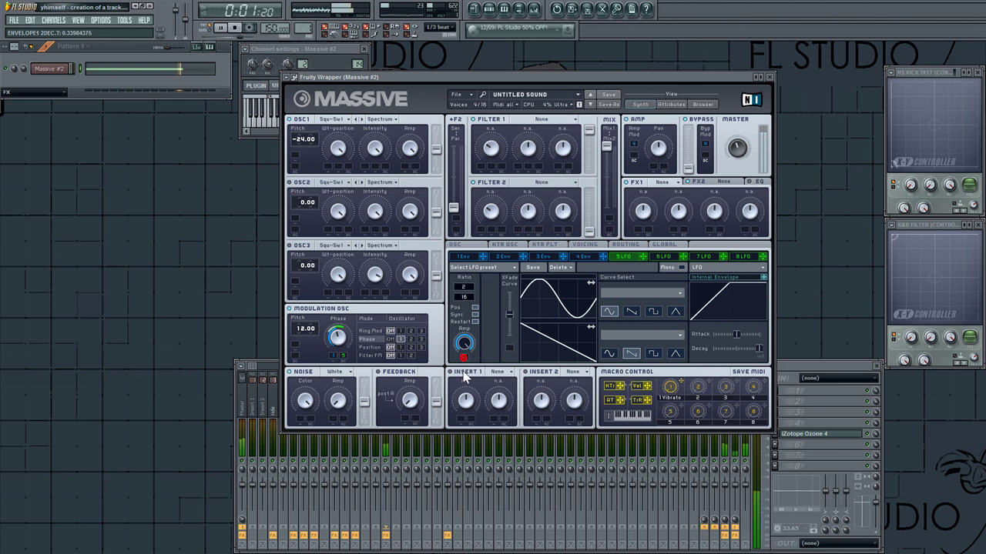
pyautogui.moveTo(465, 349)
pyautogui.mouseDown()
pyautogui.moveTo(465, 367)
pyautogui.moveTo(465, 331)
pyautogui.mouseUp()
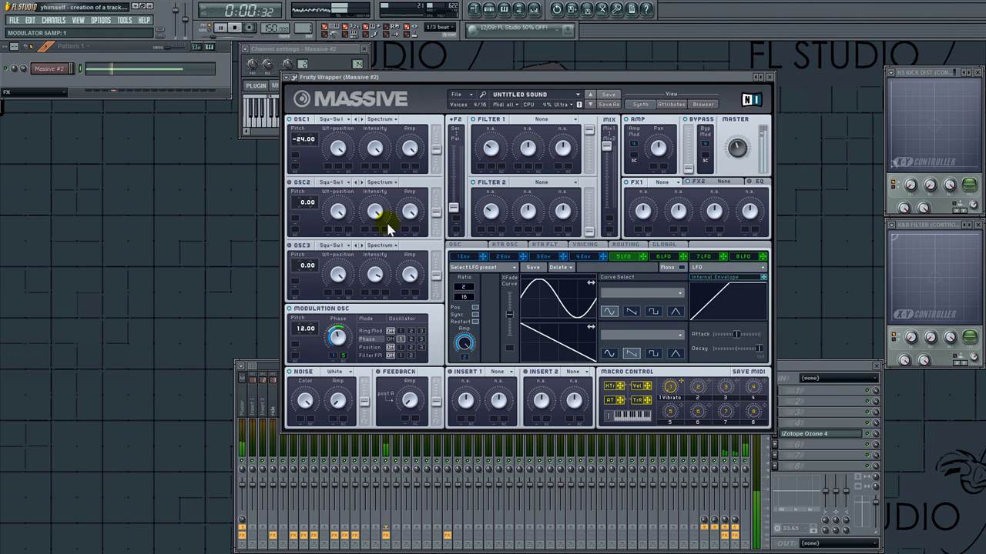
# Step: Audition different OSC1 wavetables, including Groan III and Drive I, and settle on Drive III
pyautogui.click(329, 121)
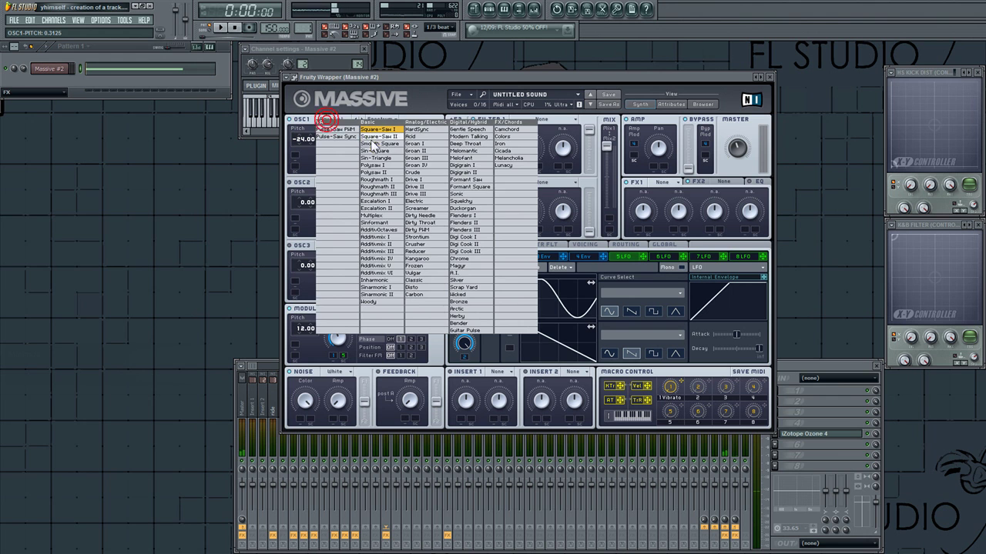
pyautogui.click(376, 144)
pyautogui.click(341, 123)
pyautogui.click(414, 156)
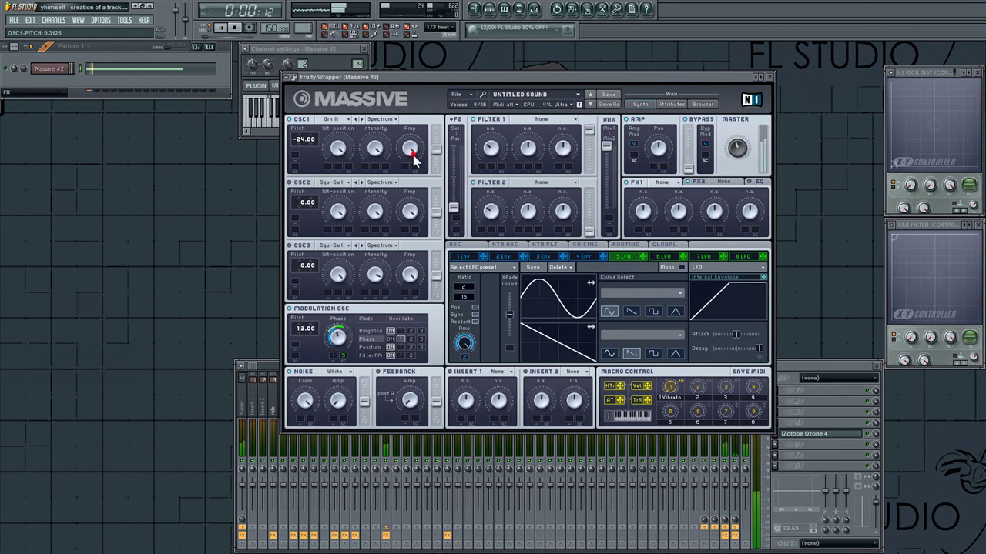
pyautogui.click(336, 121)
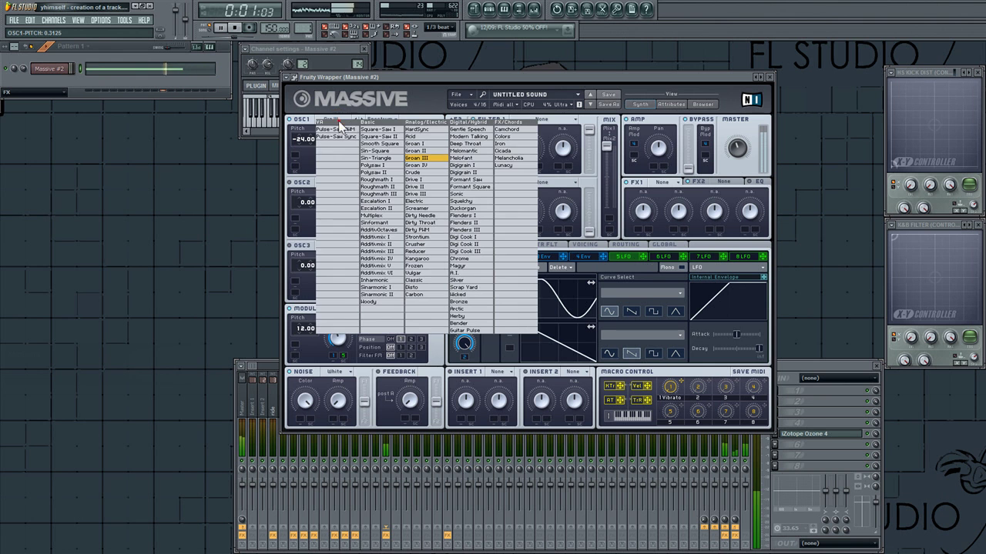
pyautogui.click(434, 180)
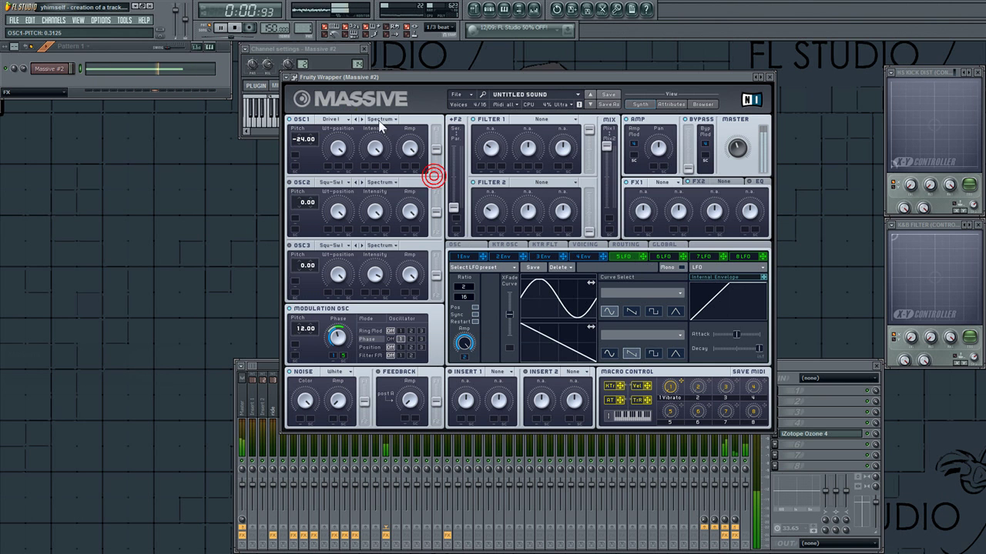
pyautogui.click(361, 120)
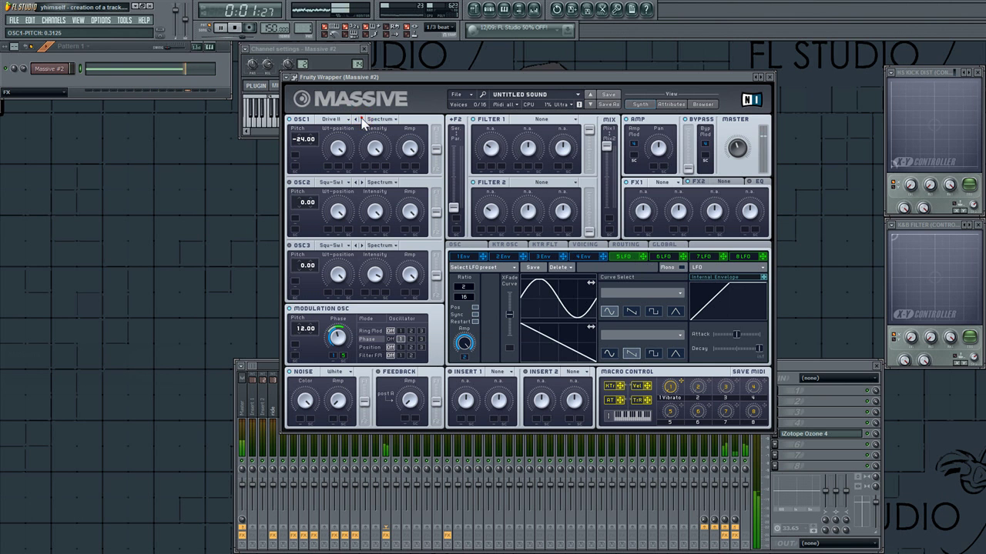
pyautogui.click(359, 120)
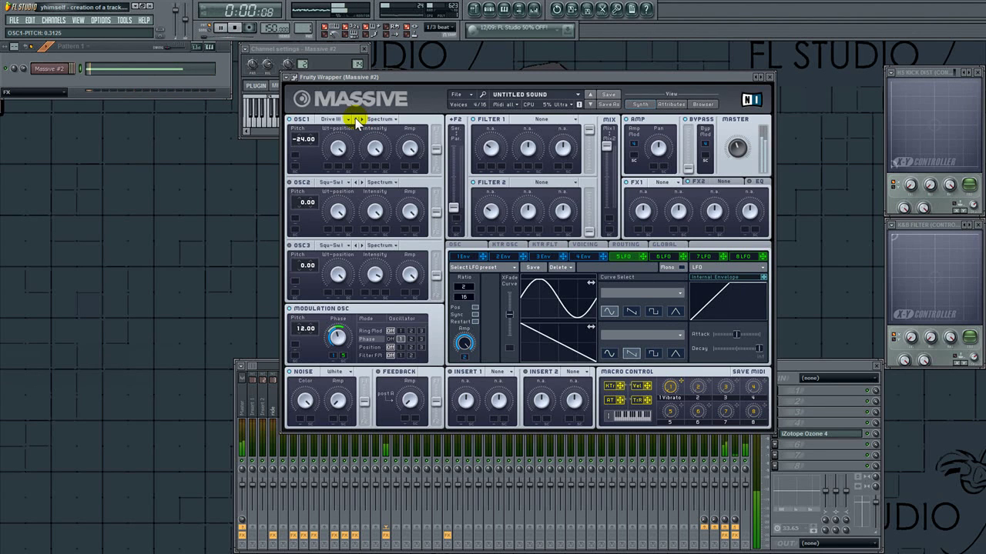
pyautogui.press('space')
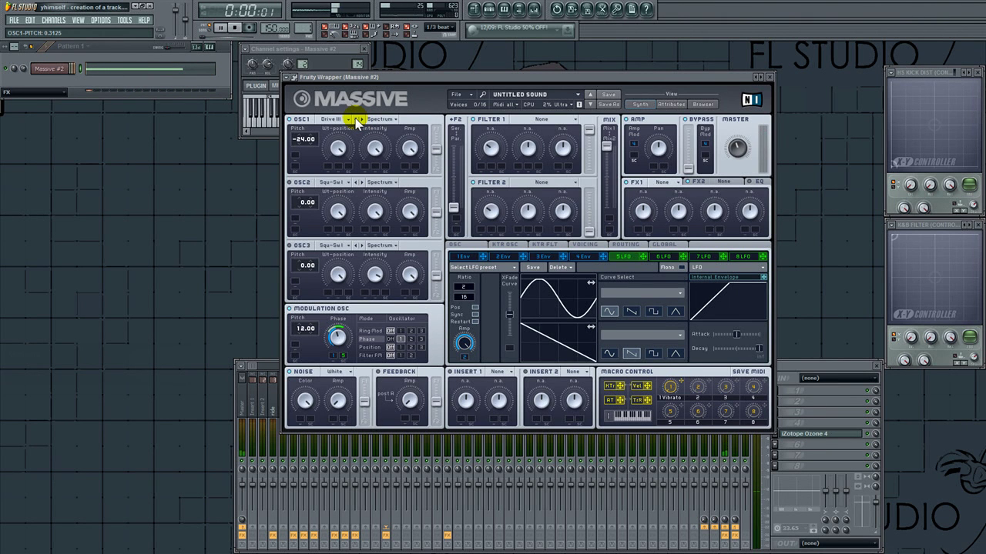
# Step: Switch OSC1's wavetable to Drive I and load a Hardclipper in Insert 1 with its drive at about 0.74
pyautogui.click(355, 120)
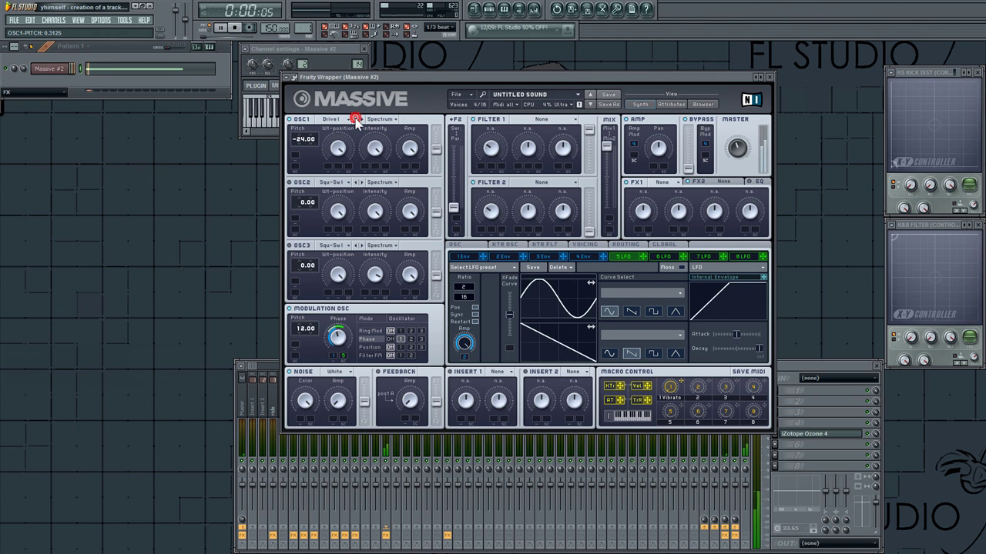
pyautogui.click(497, 373)
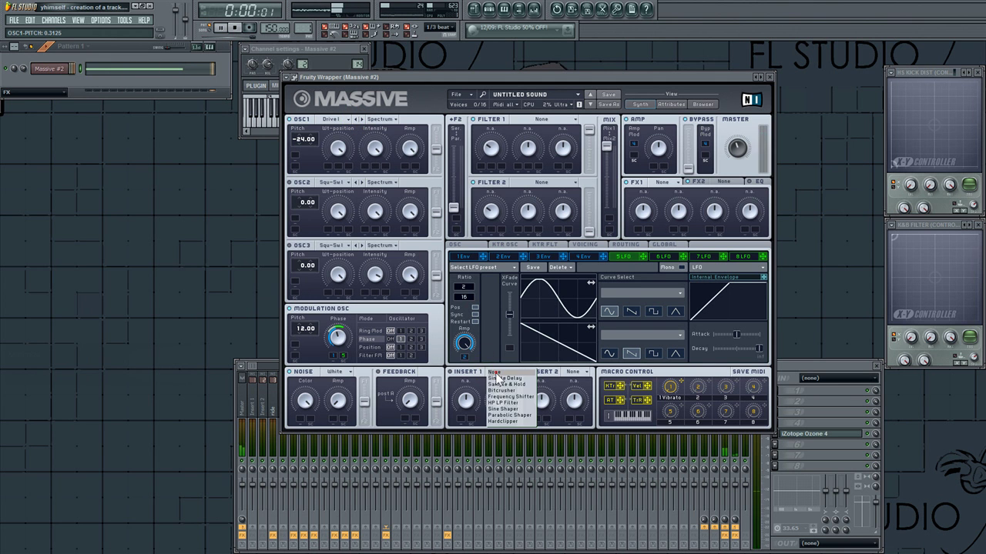
pyautogui.click(523, 422)
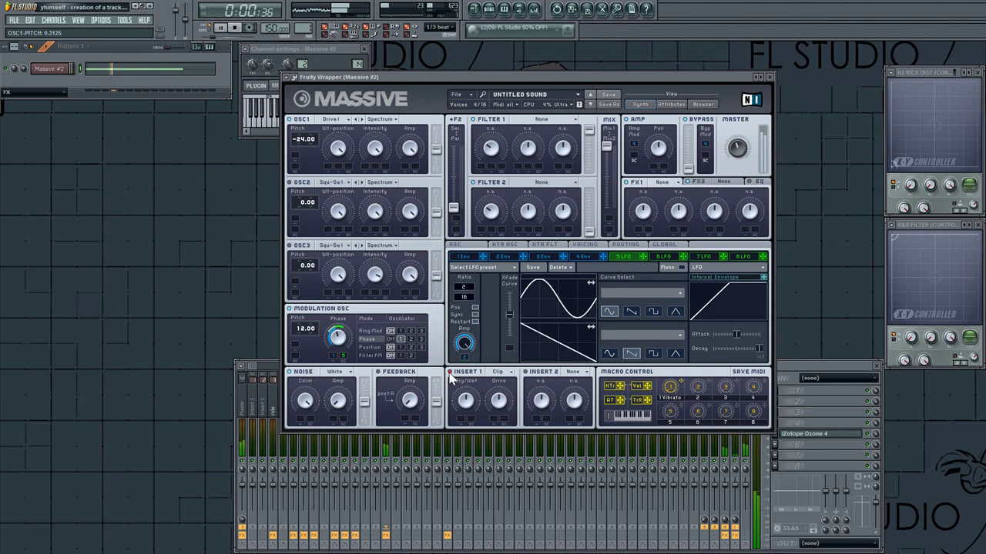
pyautogui.moveTo(498, 399)
pyautogui.mouseDown()
pyautogui.moveTo(503, 348)
pyautogui.moveTo(504, 379)
pyautogui.mouseUp()
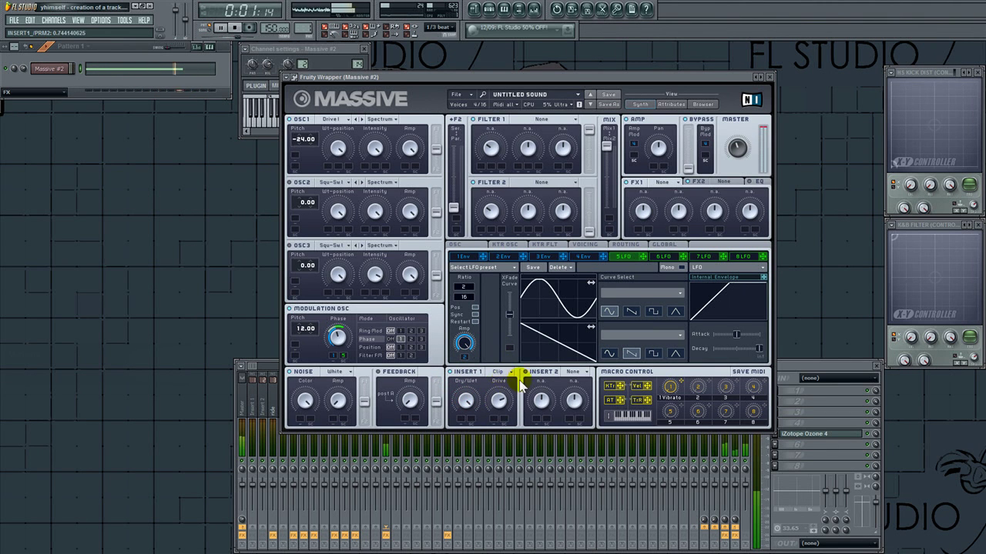
# Step: Load a Phaser in FX1, adjust its rate, and lower its dry/wet to about 0.28
pyautogui.click(656, 182)
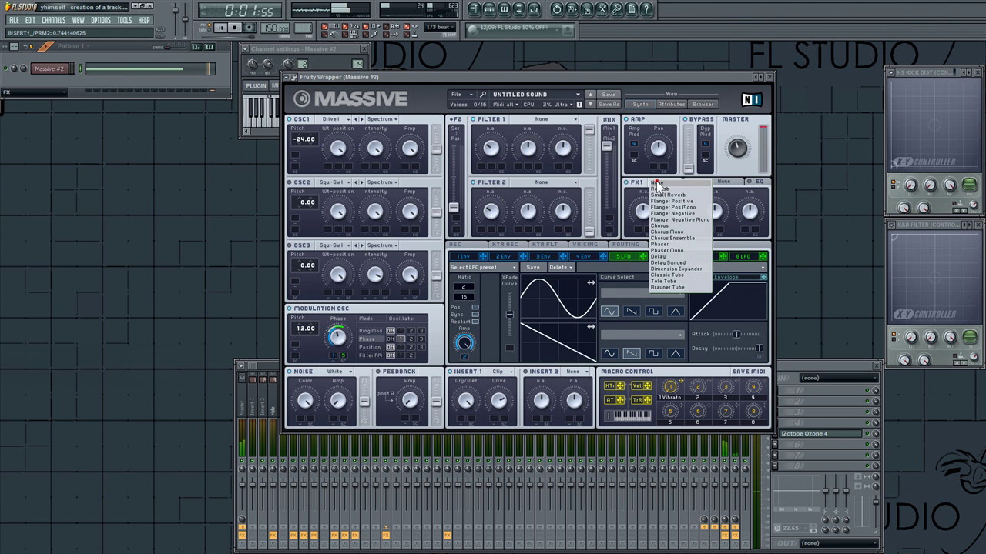
pyautogui.click(684, 245)
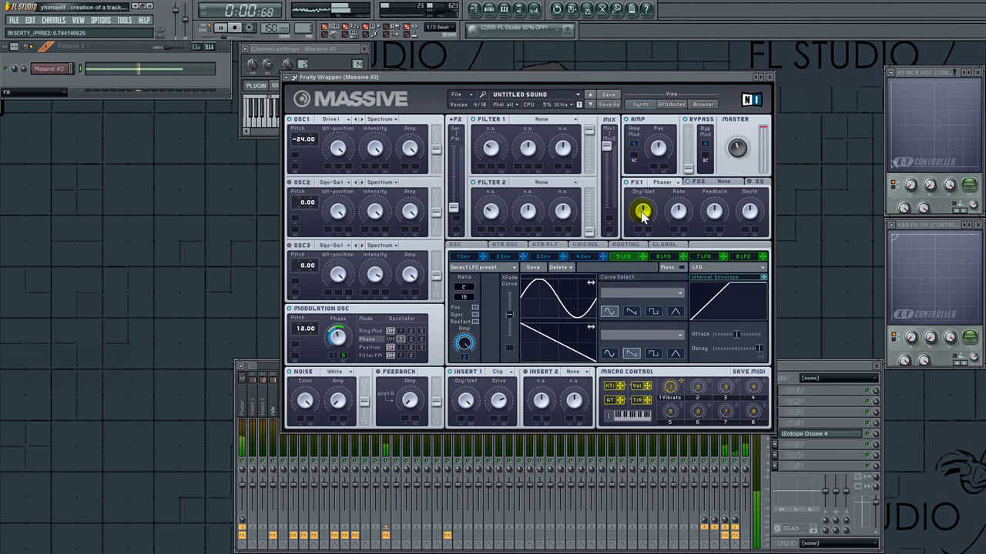
pyautogui.moveTo(675, 211); pyautogui.dragTo(771, 145)
pyautogui.moveTo(641, 208); pyautogui.dragTo(639, 238)
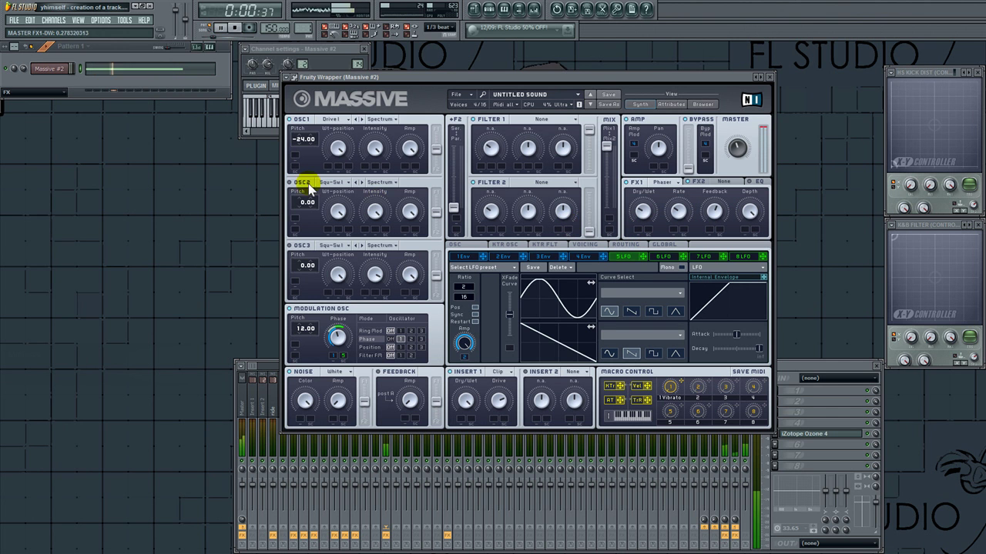
pyautogui.press('space')
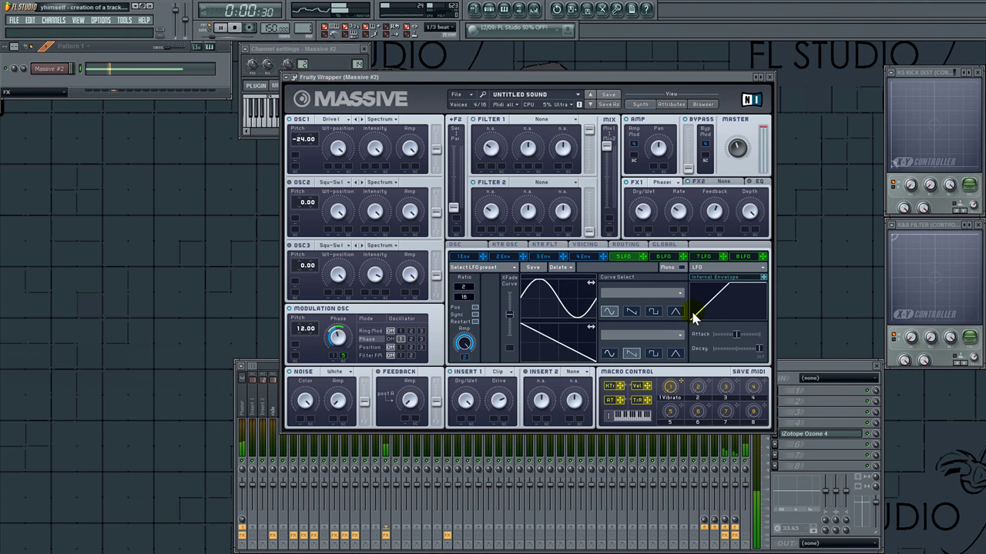
# Step: Load CamelPhat3 in the first effect slot of mixer track FX-01 and turn off its LFO 2
pyautogui.click(51, 69)
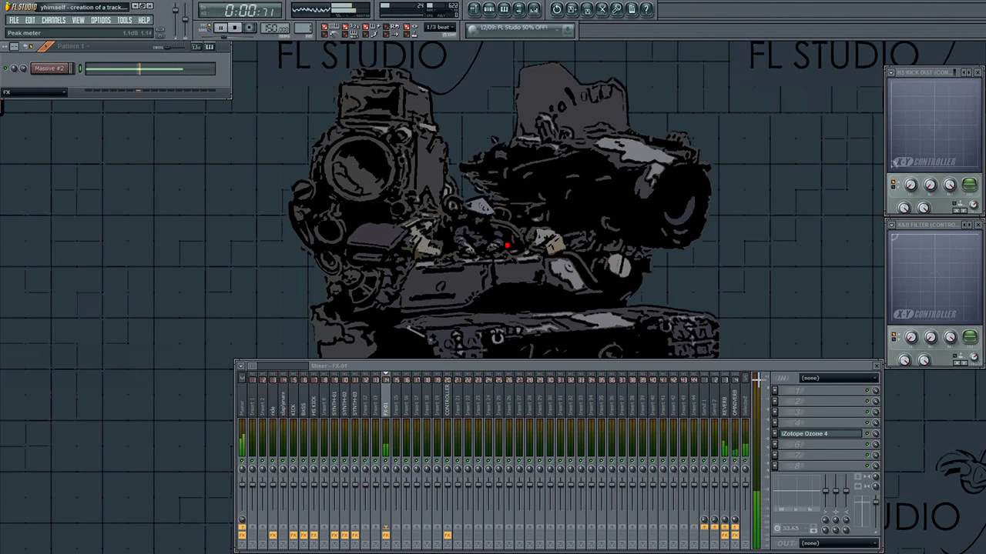
pyautogui.press('space')
pyautogui.click(783, 390)
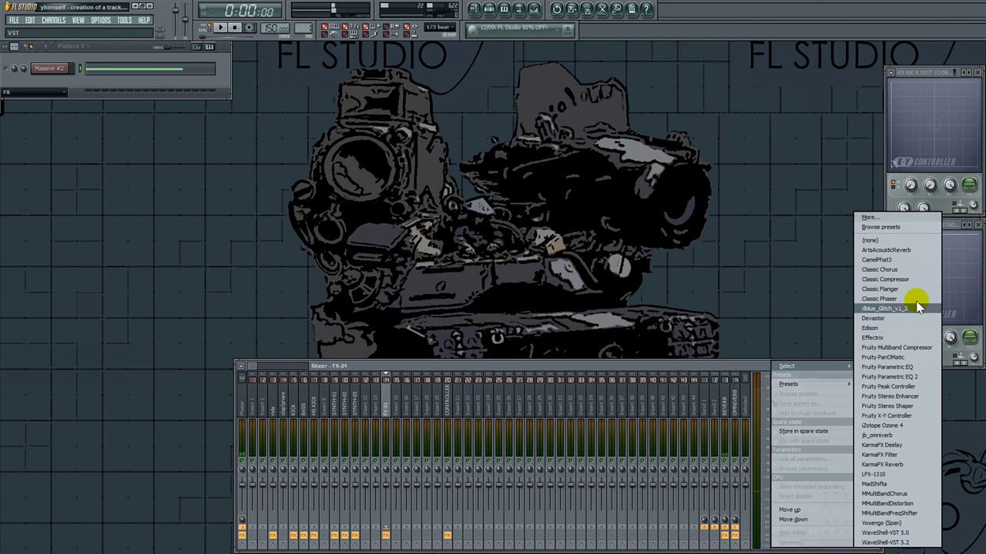
pyautogui.click(906, 260)
pyautogui.press('space')
pyautogui.moveTo(207, 112); pyautogui.dragTo(522, 69)
pyautogui.click(512, 214)
pyautogui.press('space')
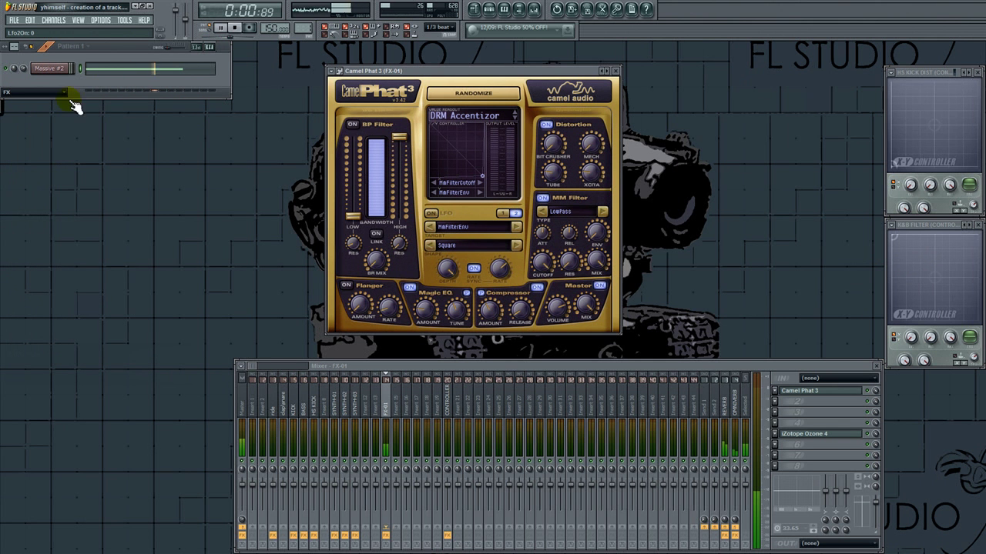
# Step: Set Massive #2's Filter 1 to Lowpass 4, lower its resonance, and set its cutoff to about 0.40
pyautogui.click(52, 69)
pyautogui.press('space')
pyautogui.press('space')
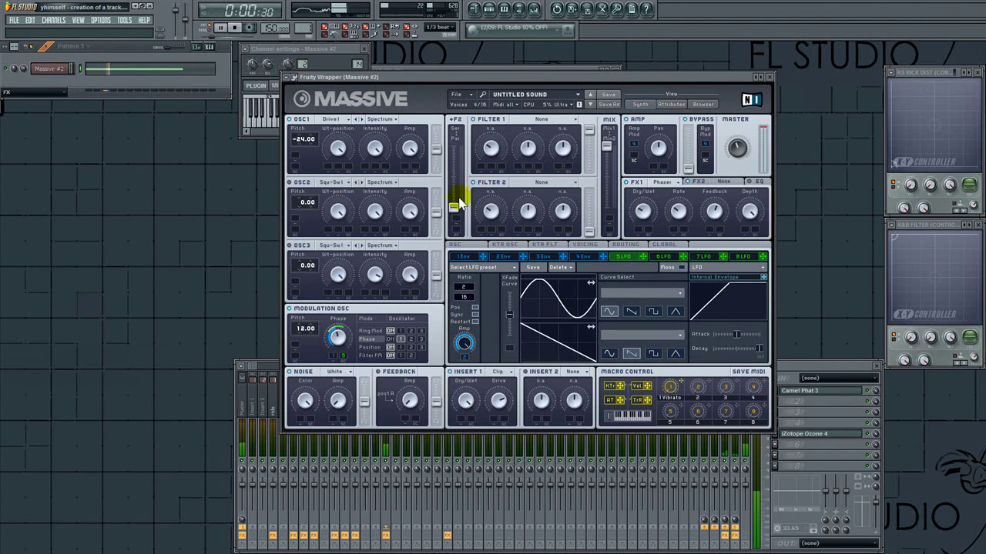
pyautogui.click(541, 120)
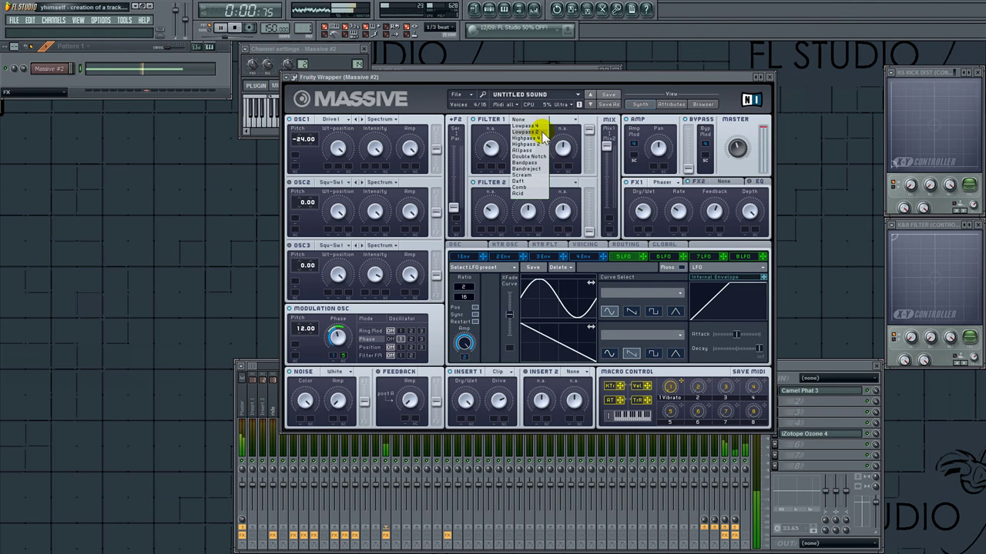
pyautogui.click(542, 125)
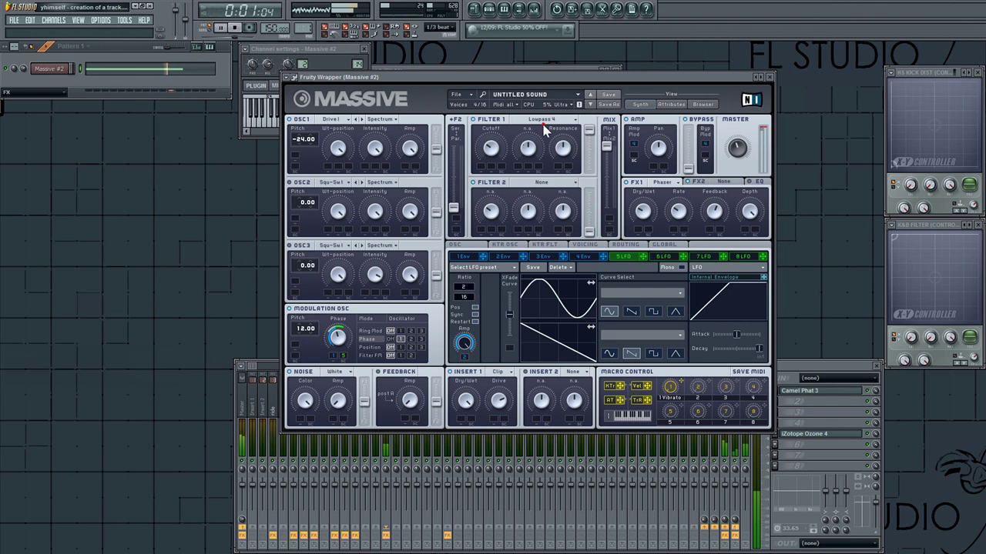
pyautogui.moveTo(563, 148); pyautogui.dragTo(562, 162)
pyautogui.moveTo(492, 149)
pyautogui.mouseDown()
pyautogui.moveTo(490, 159)
pyautogui.moveTo(502, 127)
pyautogui.moveTo(502, 146)
pyautogui.mouseUp()
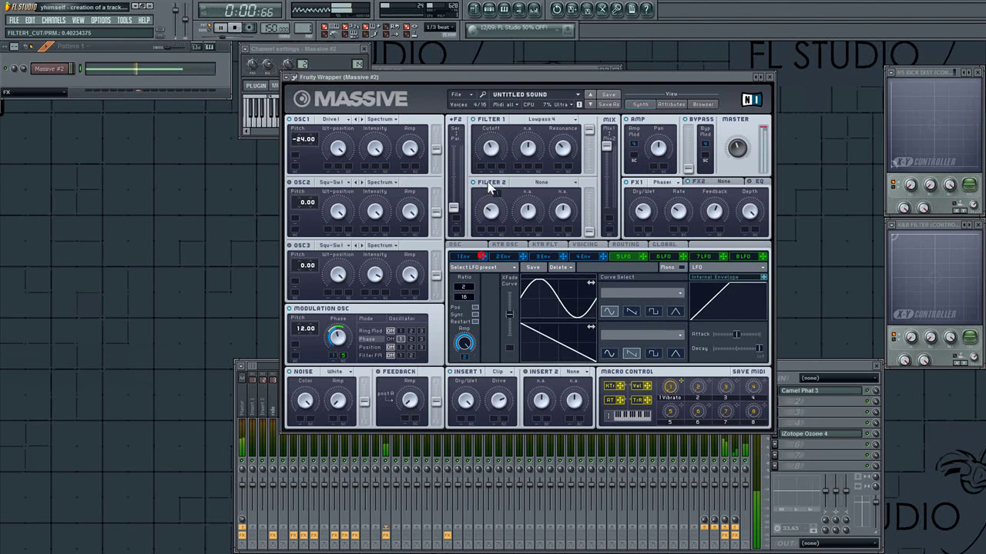
# Step: Modulate Filter 1's cutoff with Envelope 1, raising the cutoff to about 0.64 and lowering the resonance further
pyautogui.moveTo(490, 148); pyautogui.dragTo(497, 166)
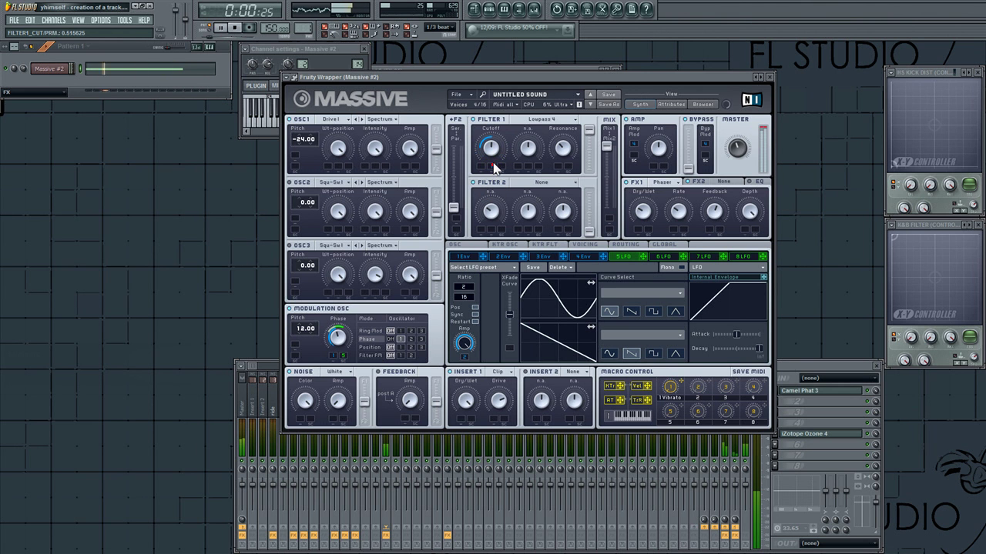
pyautogui.moveTo(496, 159); pyautogui.dragTo(501, 150)
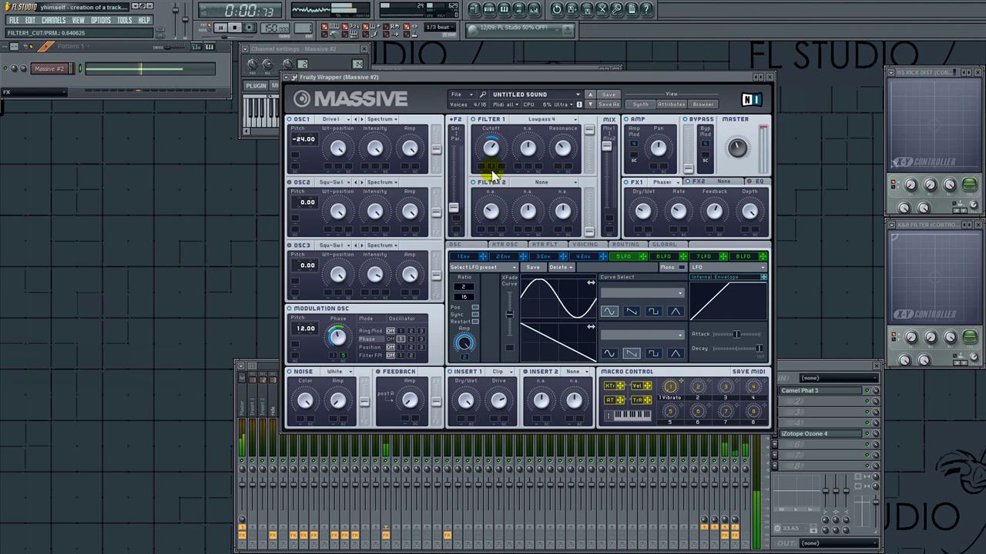
pyautogui.moveTo(563, 153); pyautogui.dragTo(563, 168)
pyautogui.moveTo(498, 154); pyautogui.dragTo(496, 166)
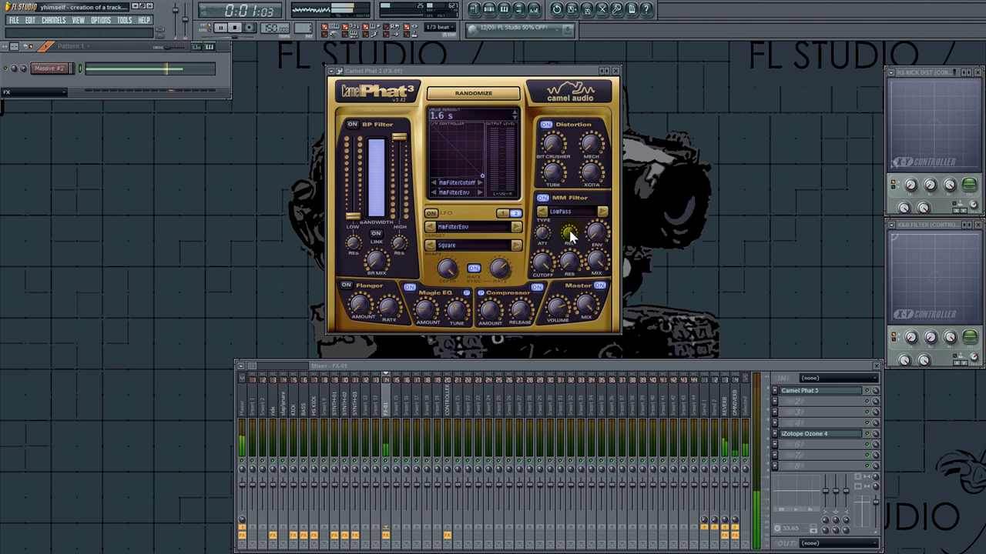
# Step: Set Camel Phat 3's MM Filter to BandPass Fat and turn off its Magic EQ and Compressor
pyautogui.click(570, 211)
pyautogui.click(599, 272)
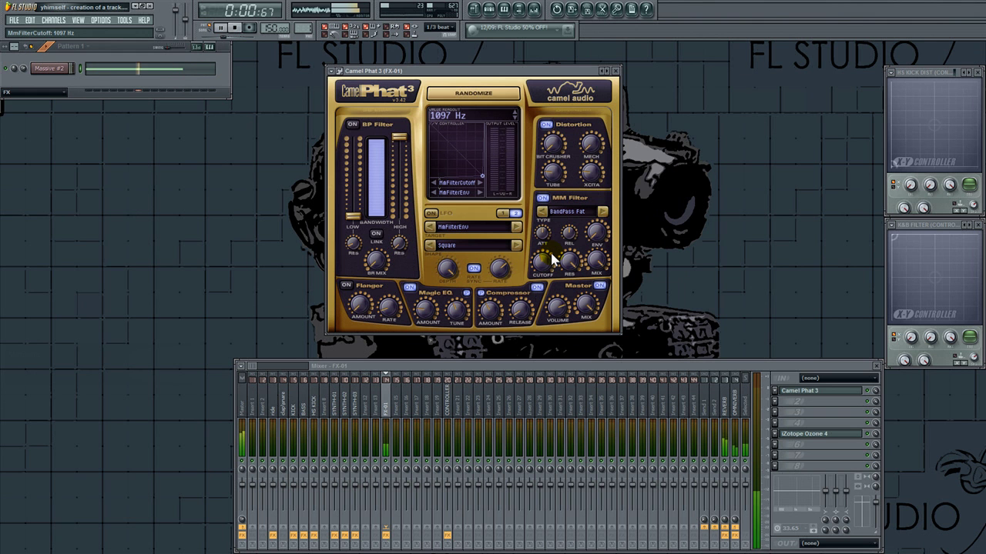
pyautogui.click(409, 288)
pyautogui.click(536, 288)
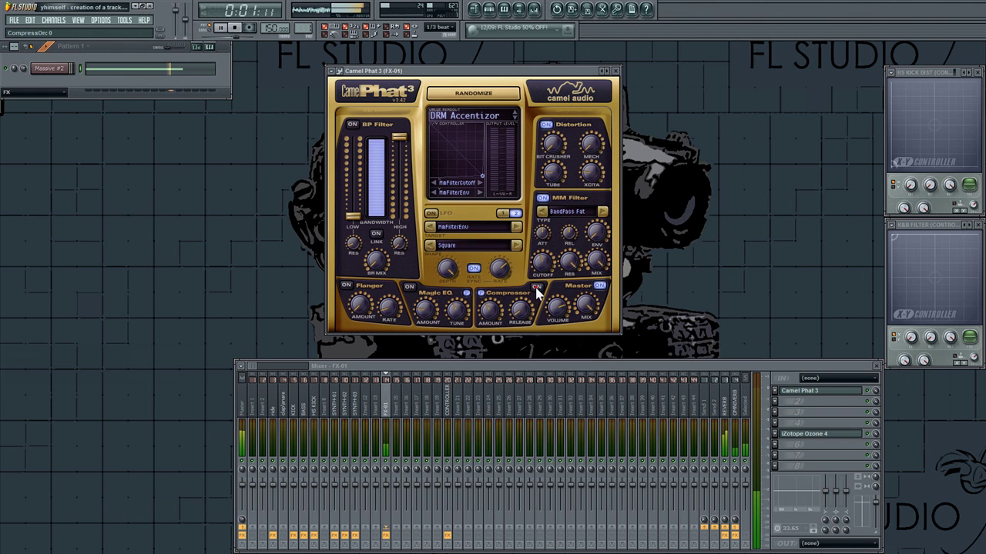
# Step: Lower Camel Phat 3's mix level on FX-01 to about 25% while comparing the sound with and without the effect
pyautogui.click(873, 391)
pyautogui.click(875, 393)
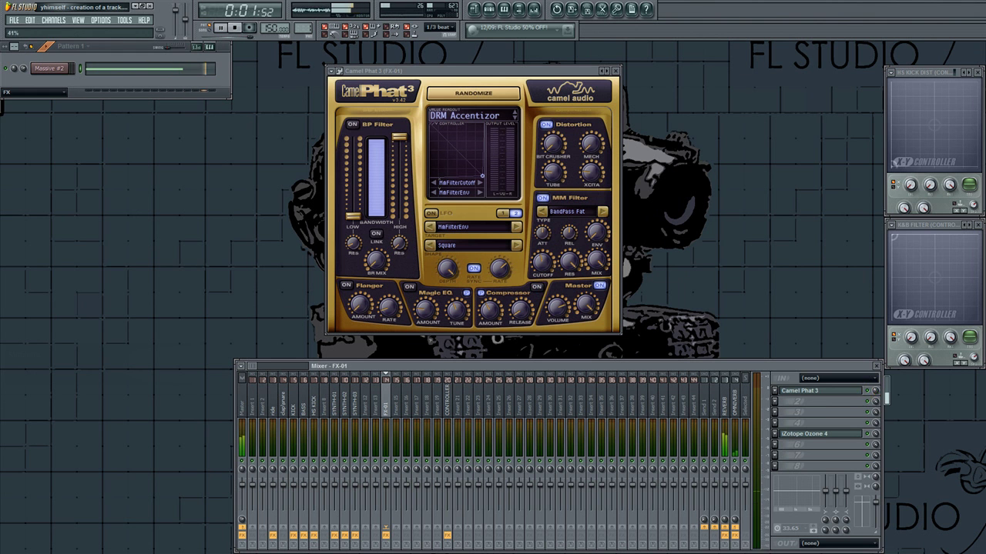
pyautogui.click(856, 392)
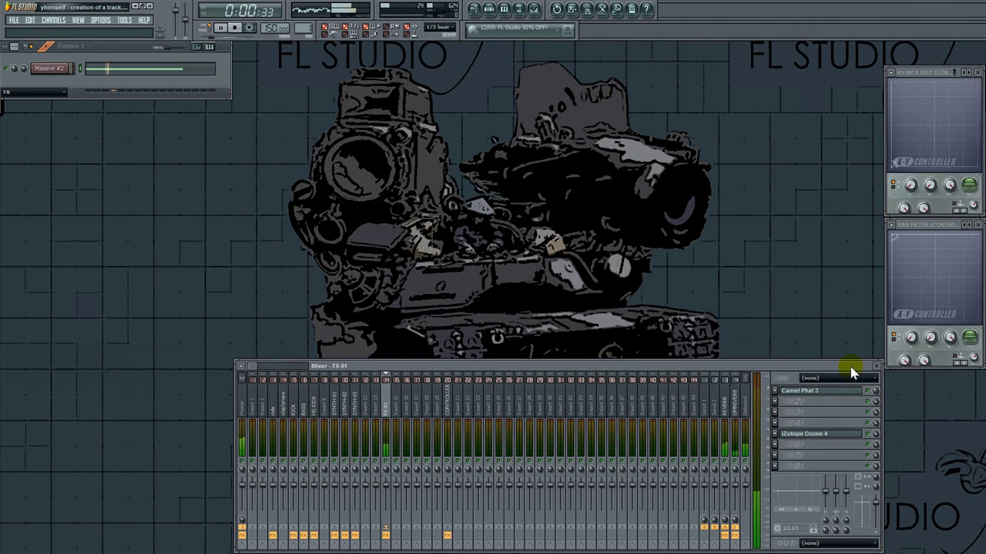
pyautogui.click(869, 392)
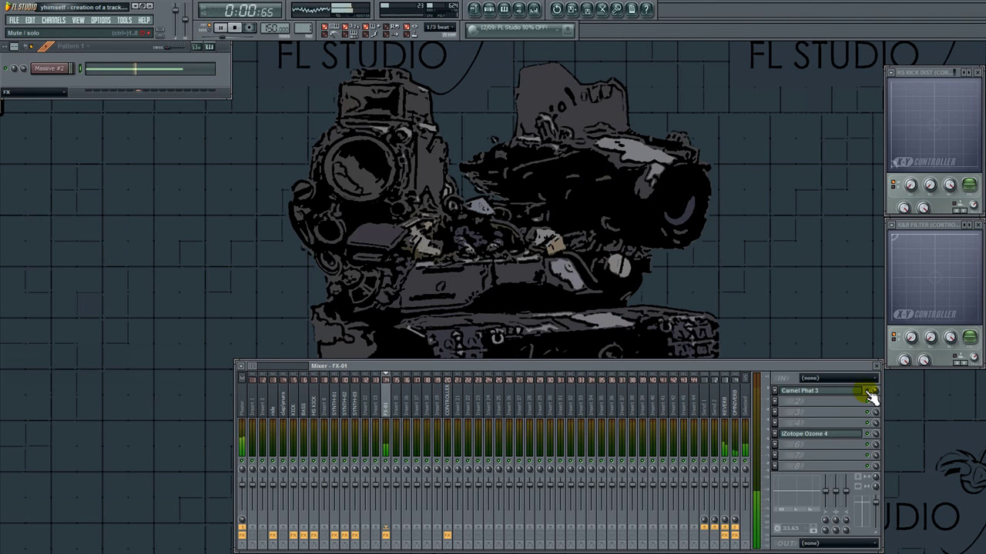
pyautogui.click(868, 392)
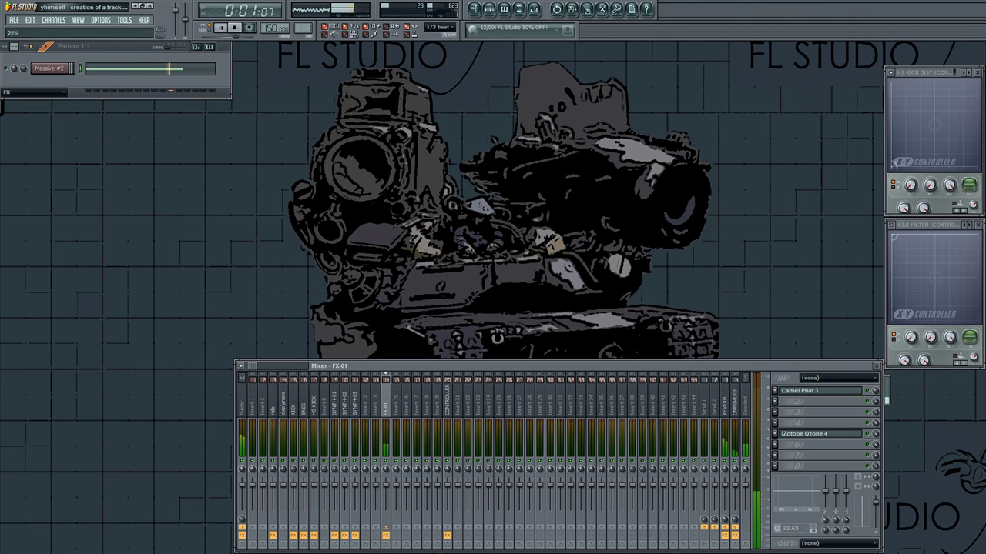
# Step: Set Camel Phat 3's MM Filter cutoff to 684 Hz and close the effect's window
pyautogui.click(846, 391)
pyautogui.moveTo(551, 271)
pyautogui.mouseDown()
pyautogui.moveTo(544, 264)
pyautogui.moveTo(539, 282)
pyautogui.mouseUp()
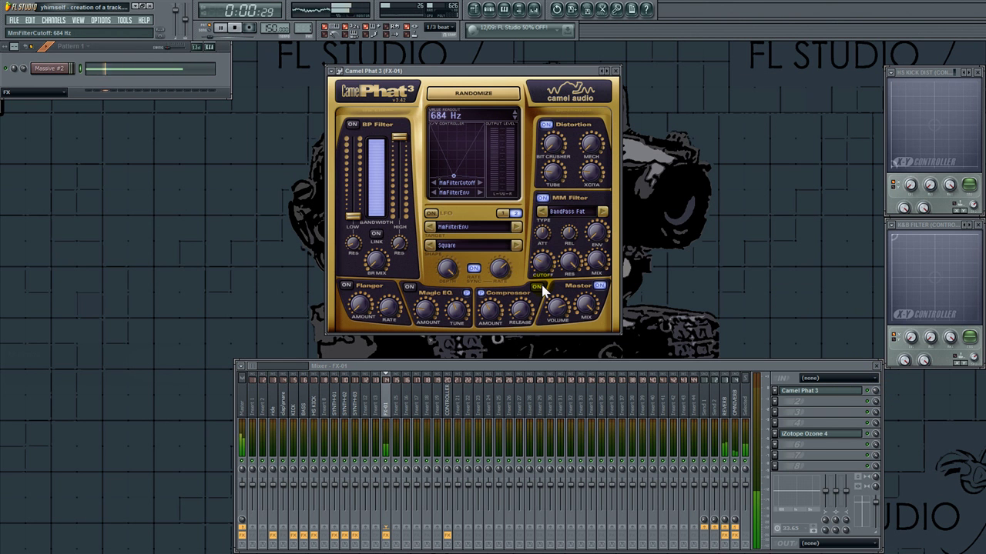
pyautogui.press('space')
pyautogui.click(814, 391)
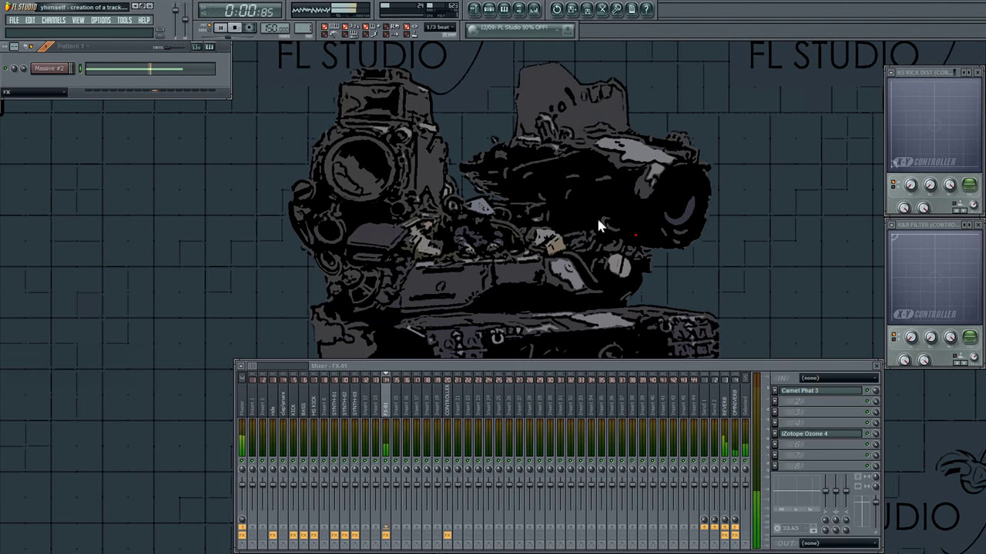
# Step: Return to Massive #2, raise LFO 5's curve crossfade to 1, and set the LFO's ratio to 1/32
pyautogui.press('space')
pyautogui.click(48, 68)
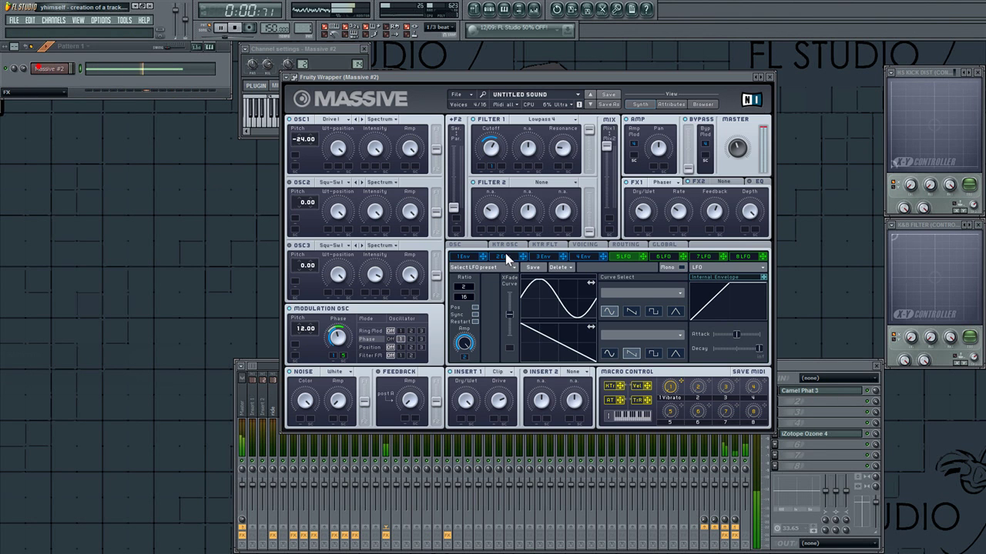
pyautogui.press('space')
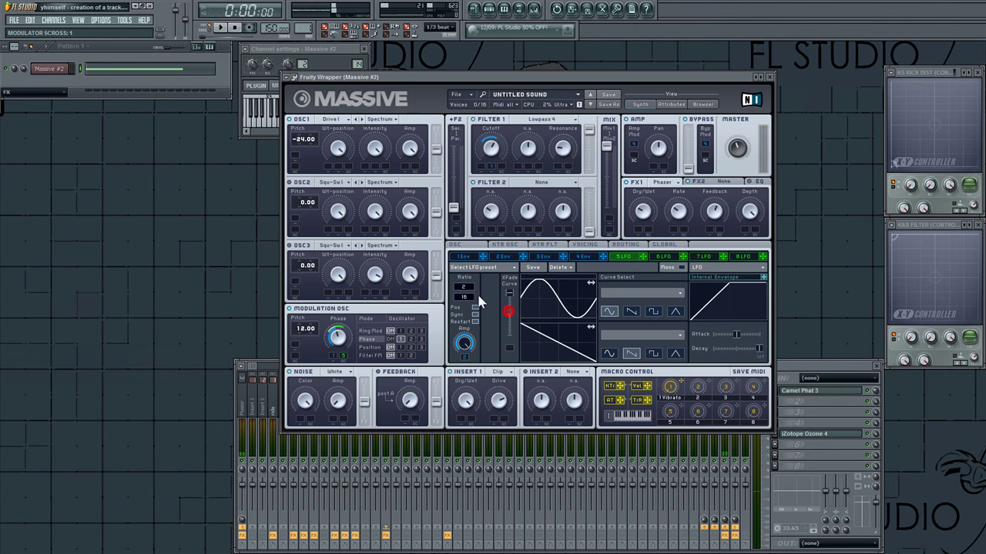
pyautogui.press('space')
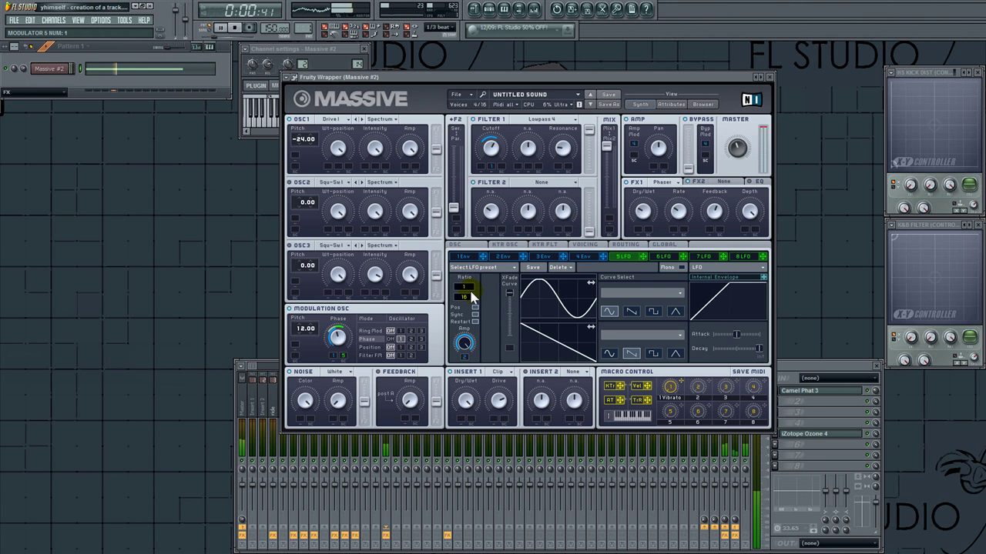
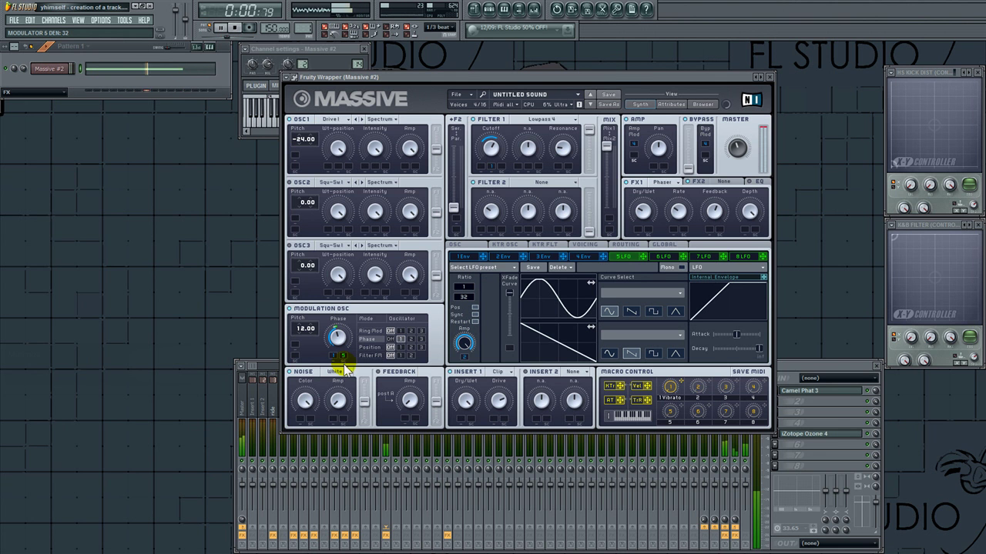
# Step: Assign LFO 6, synced at a 1/16 ratio, to OSC1's pitch and try modulation depths of 3.00 and 1.00 before setting 0.00
pyautogui.moveTo(682, 257); pyautogui.dragTo(308, 154)
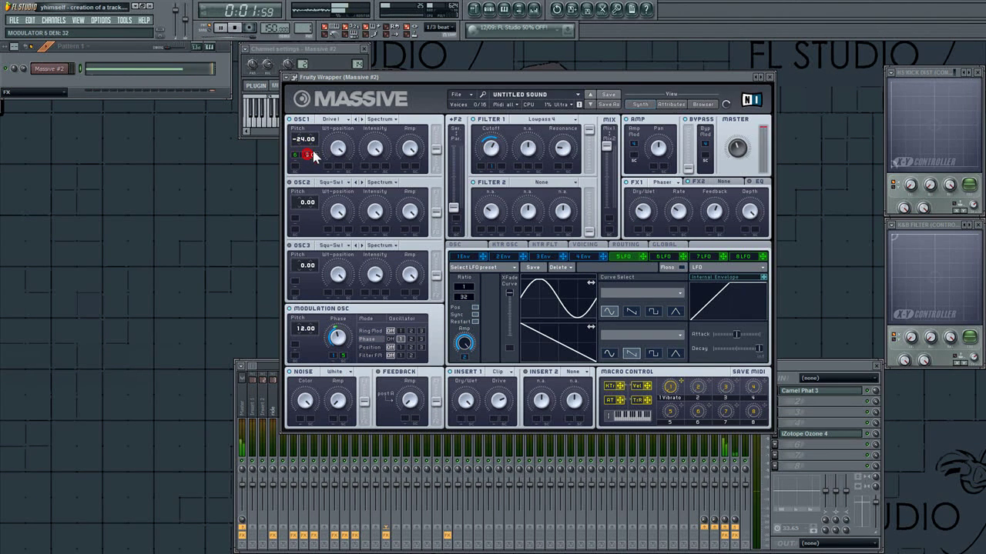
pyautogui.click(661, 256)
pyautogui.click(474, 315)
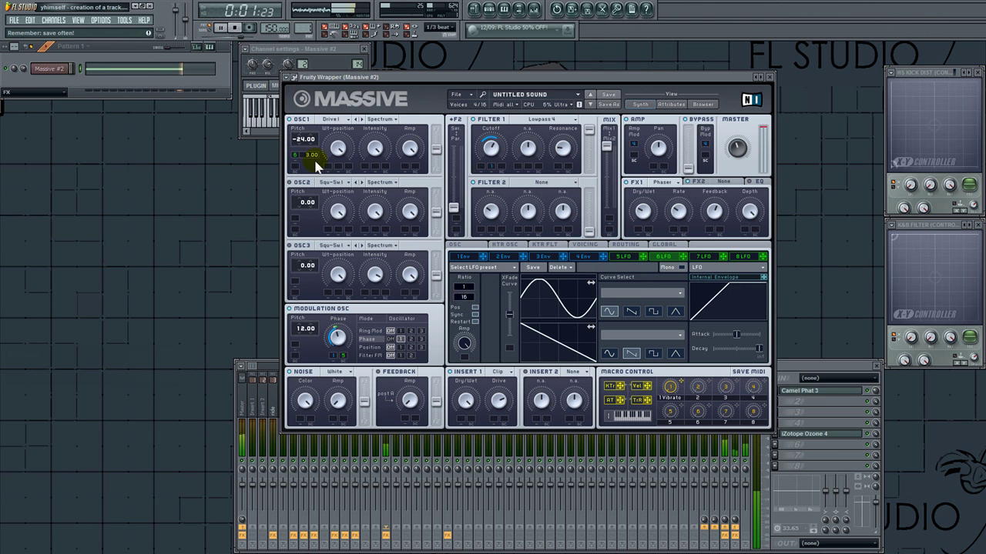
pyautogui.moveTo(307, 164); pyautogui.dragTo(311, 163)
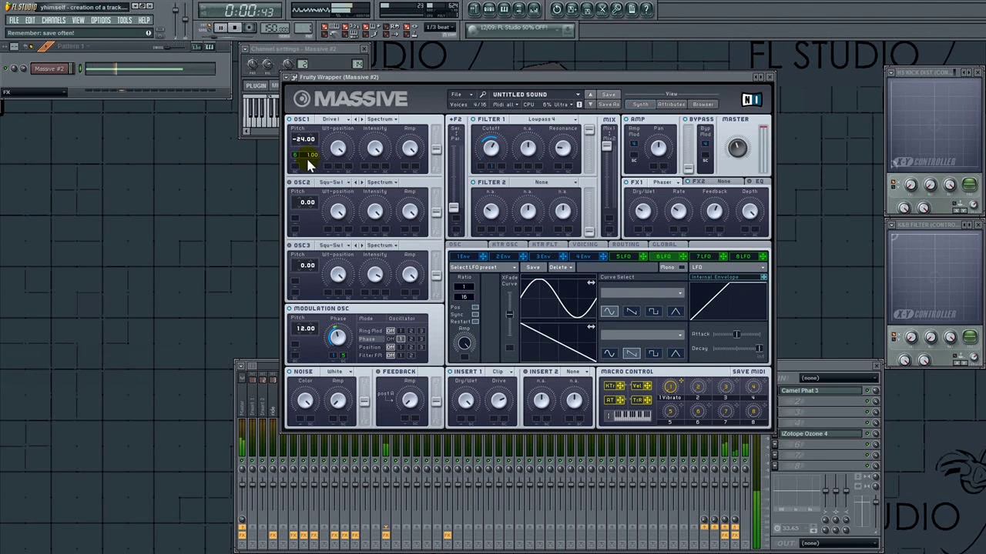
pyautogui.moveTo(307, 158); pyautogui.dragTo(306, 170)
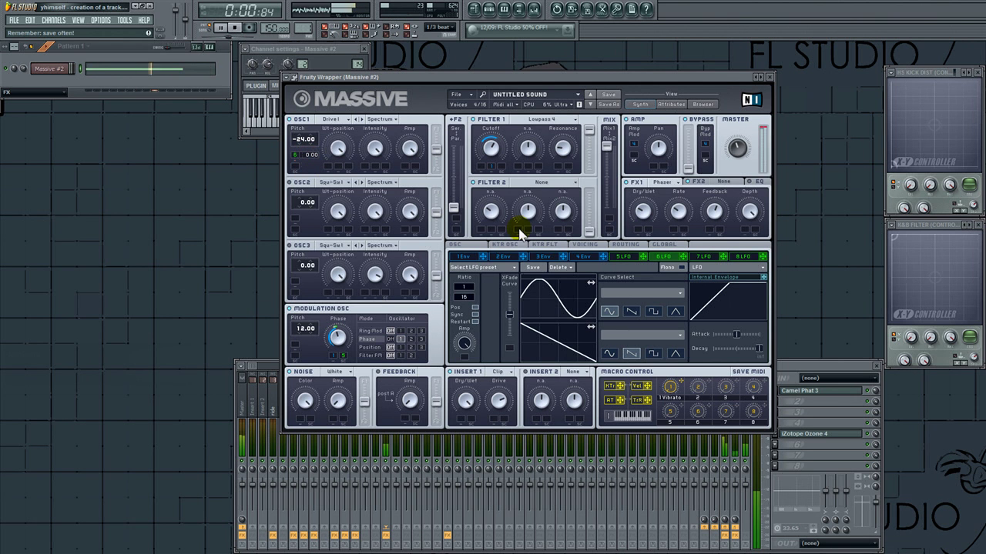
# Step: Assign envelope 1 to the OSC1 pitch, and modulate the modulation oscillator's pitch with envelope 2 by -12.00
pyautogui.moveTo(483, 257); pyautogui.dragTo(306, 173)
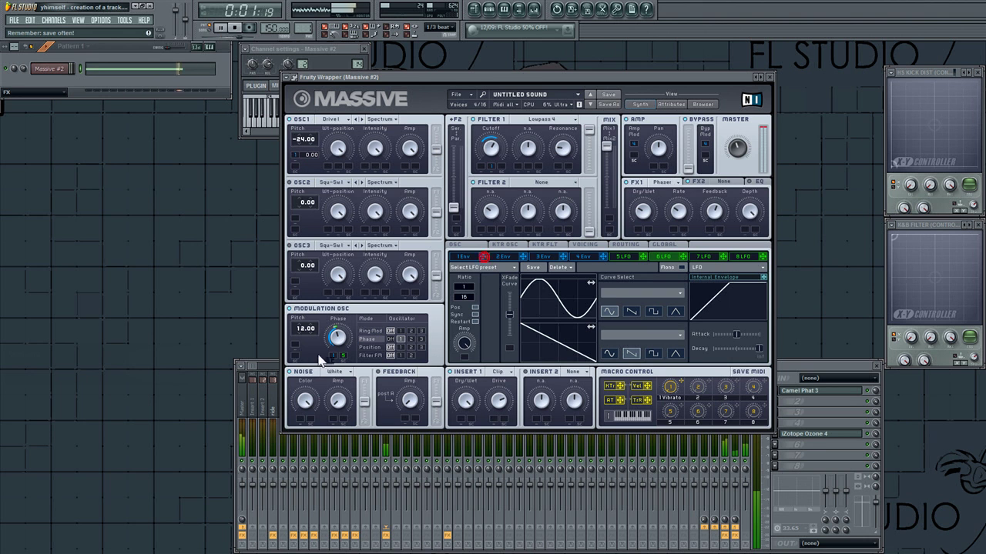
pyautogui.moveTo(305, 344); pyautogui.dragTo(306, 356)
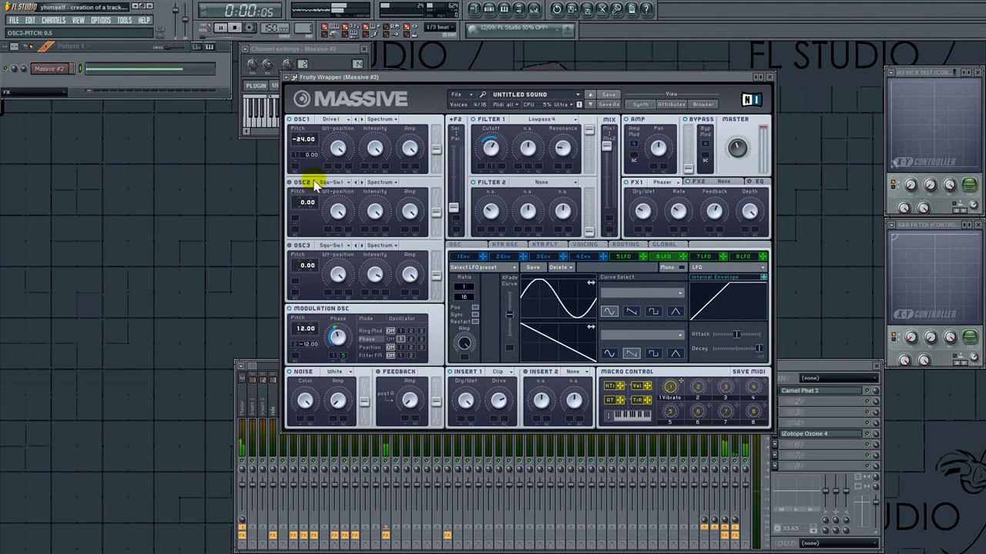
pyautogui.click(315, 73)
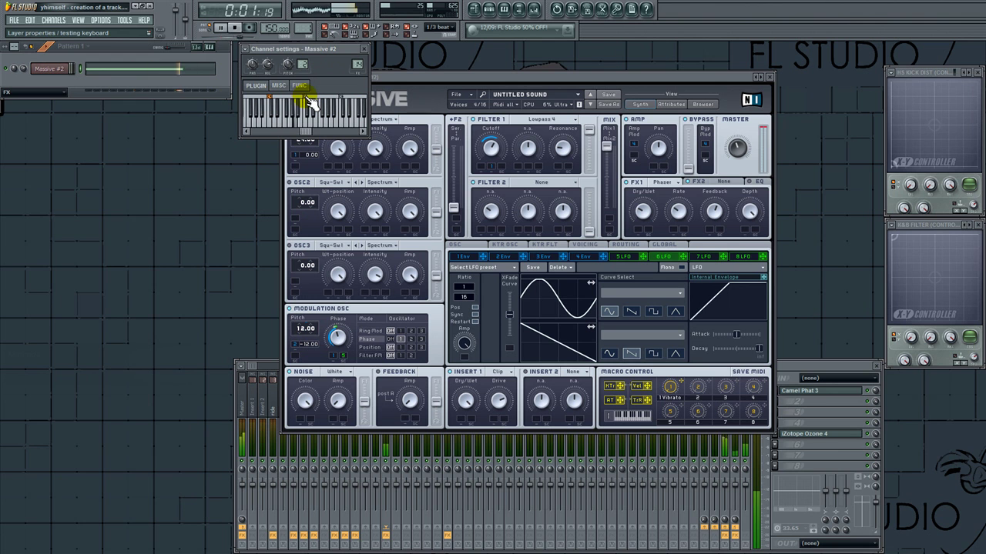
pyautogui.click(383, 89)
pyautogui.press('space')
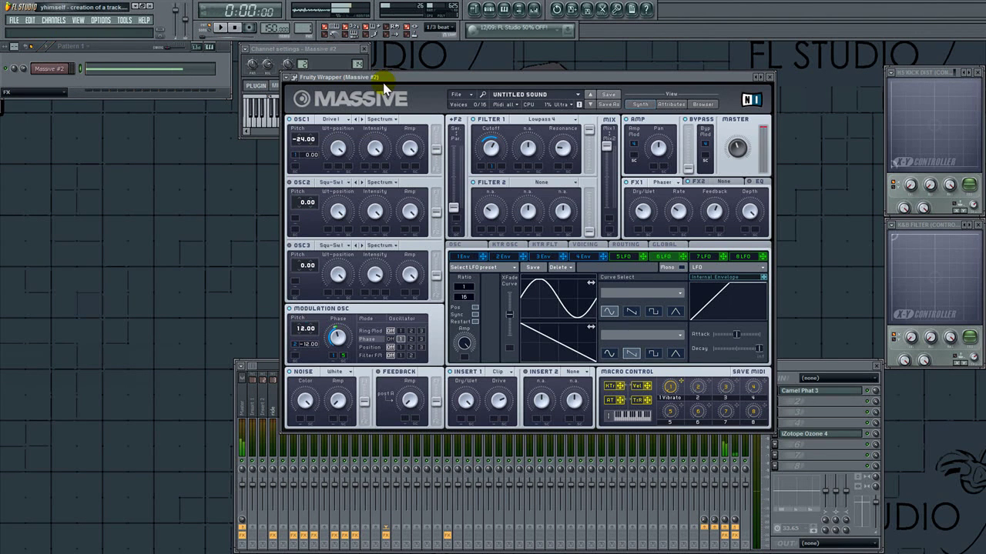
# Step: Adjust the Insert 1 drive and set the Filter 1 resonance to about 0.29
pyautogui.click(451, 373)
pyautogui.moveTo(497, 399); pyautogui.dragTo(508, 348)
pyautogui.click(491, 148)
pyautogui.click(564, 149)
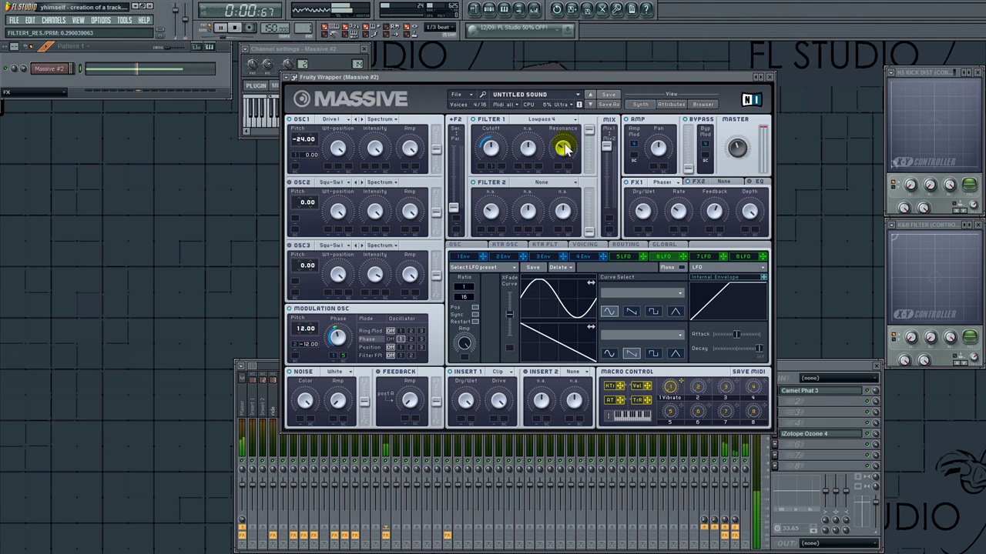
# Step: Set the Filter 1 cutoff to about 0.65 and the decay of envelope 2 to about 0.40
pyautogui.moveTo(491, 148); pyautogui.dragTo(494, 137)
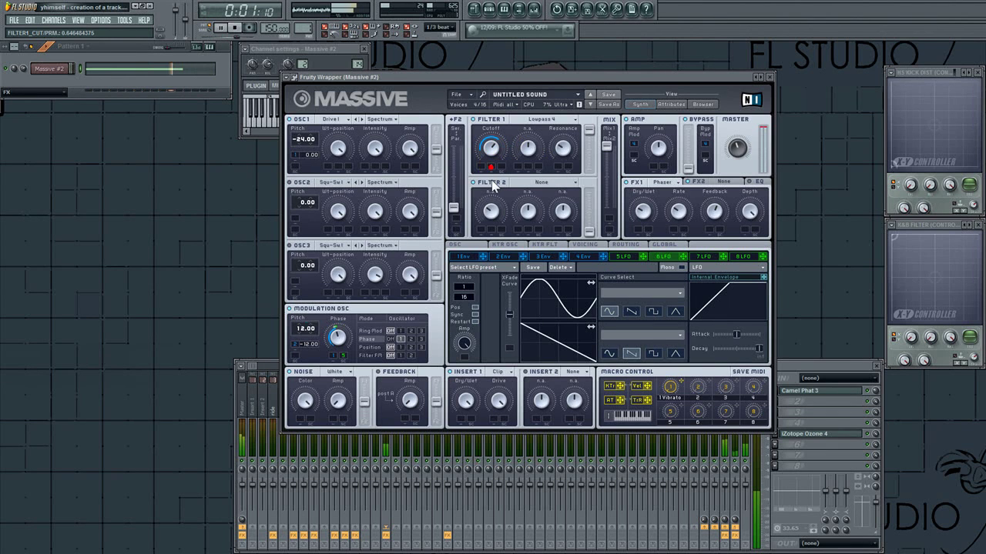
pyautogui.click(502, 257)
pyautogui.moveTo(560, 351)
pyautogui.mouseDown()
pyautogui.moveTo(565, 361)
pyautogui.moveTo(563, 346)
pyautogui.mouseUp()
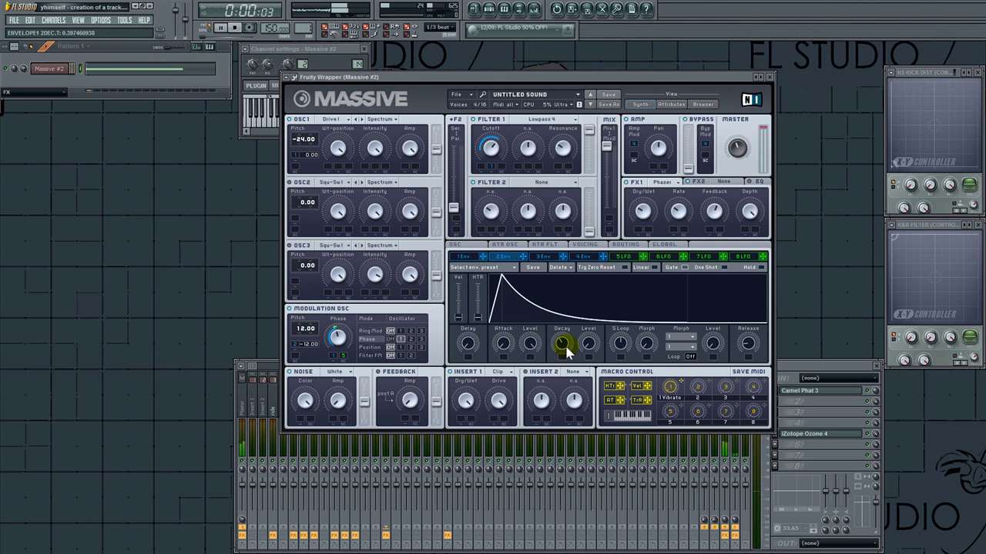
# Step: Increase envelope 2's modulation of the LFO 5 amp, set the LFO 5 ratio to 1/8, and deepen its modulation of the modulation oscillator phase
pyautogui.click(620, 255)
pyautogui.moveTo(464, 357); pyautogui.dragTo(476, 330)
pyautogui.moveTo(464, 297); pyautogui.dragTo(471, 311)
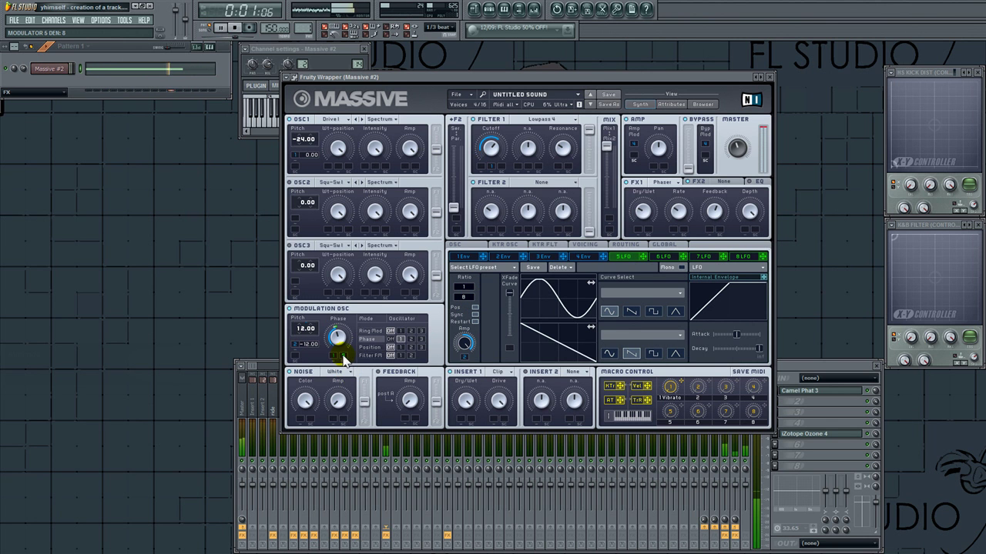
pyautogui.moveTo(342, 354); pyautogui.dragTo(350, 348)
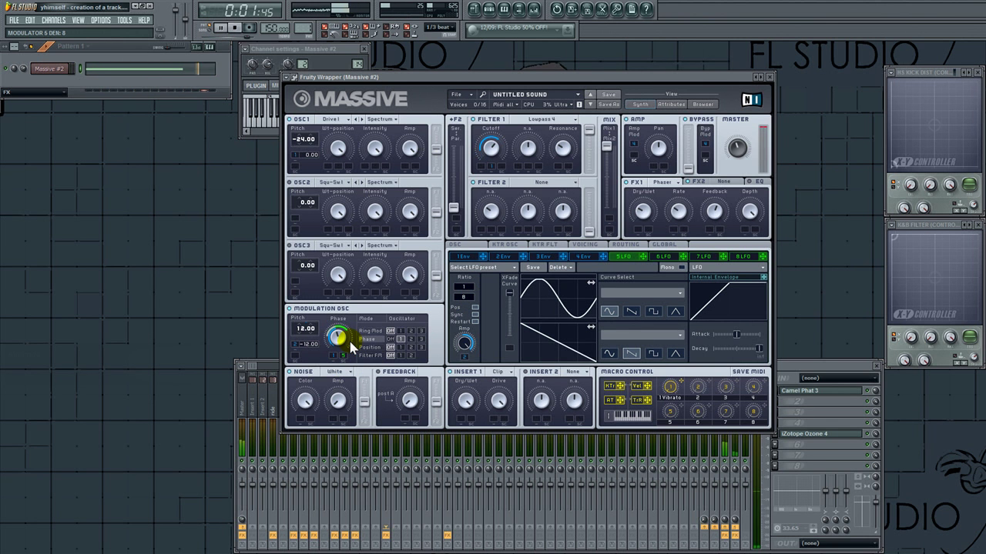
pyautogui.press('space')
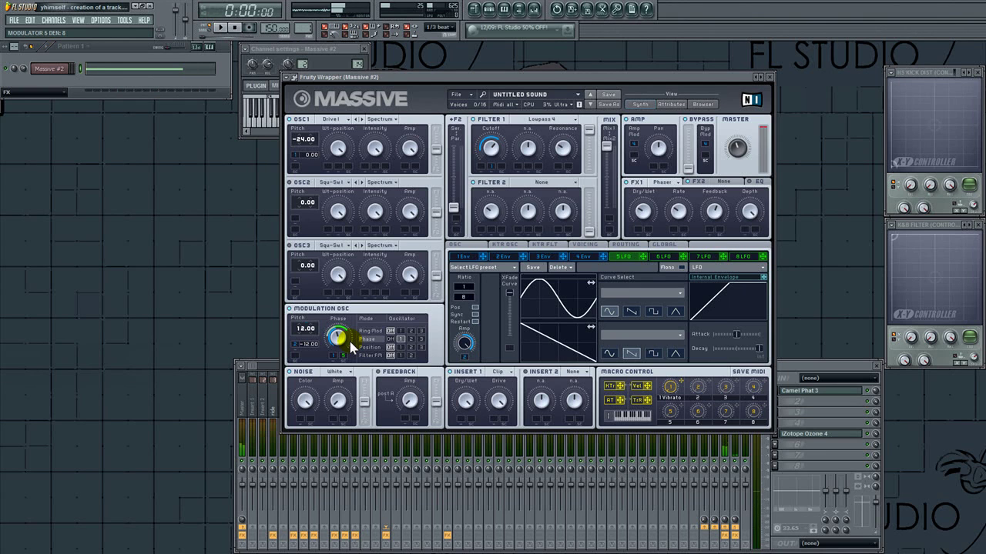
pyautogui.press('v')
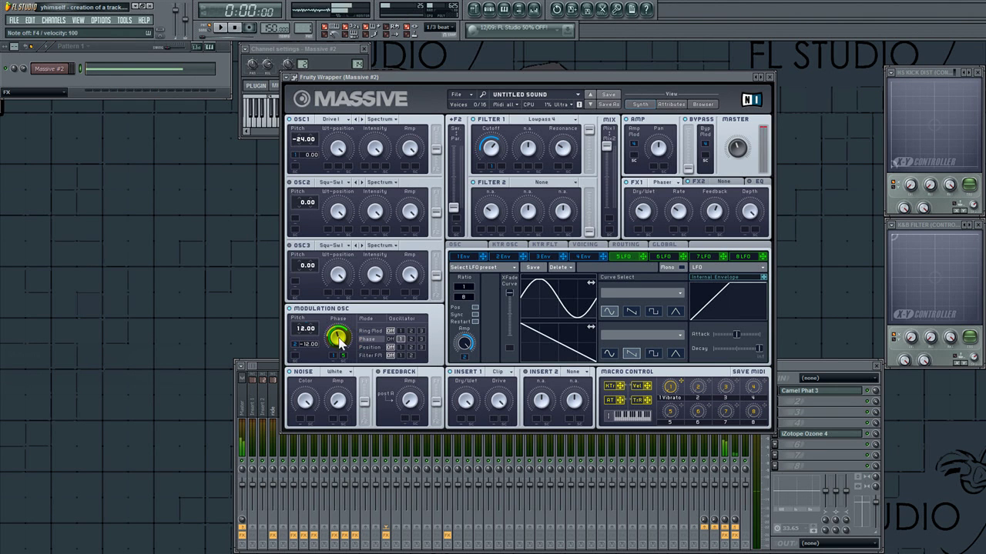
# Step: Set the OSC1 pitch to -12.00 and modulate it by -12.00 with envelope 2, then play the pattern
pyautogui.click(50, 70)
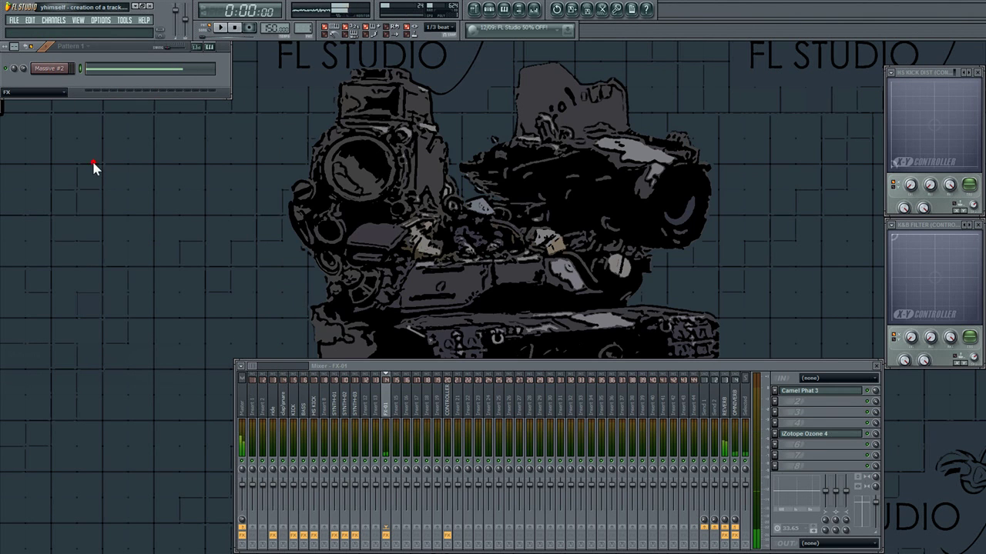
pyautogui.click(50, 69)
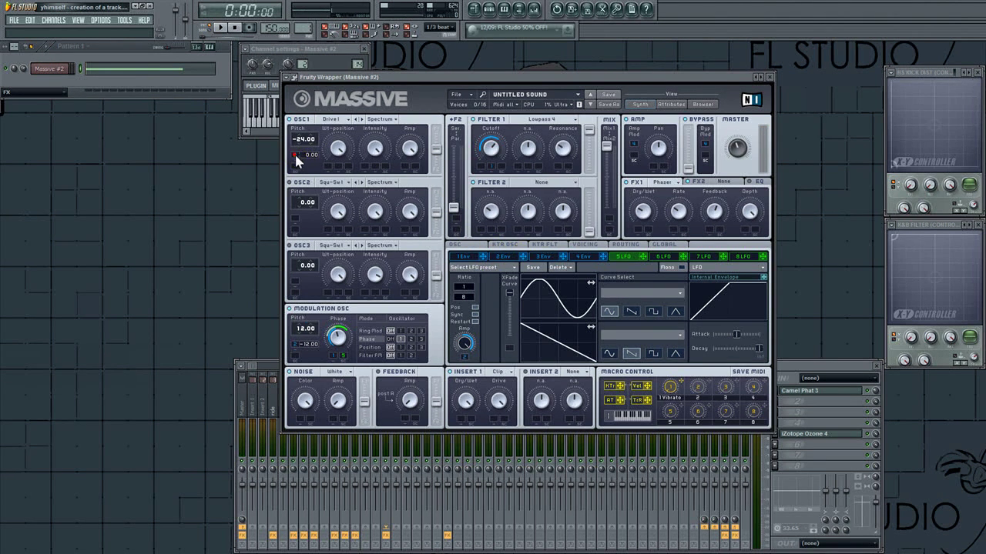
pyautogui.moveTo(305, 151); pyautogui.dragTo(311, 141)
pyautogui.press('space')
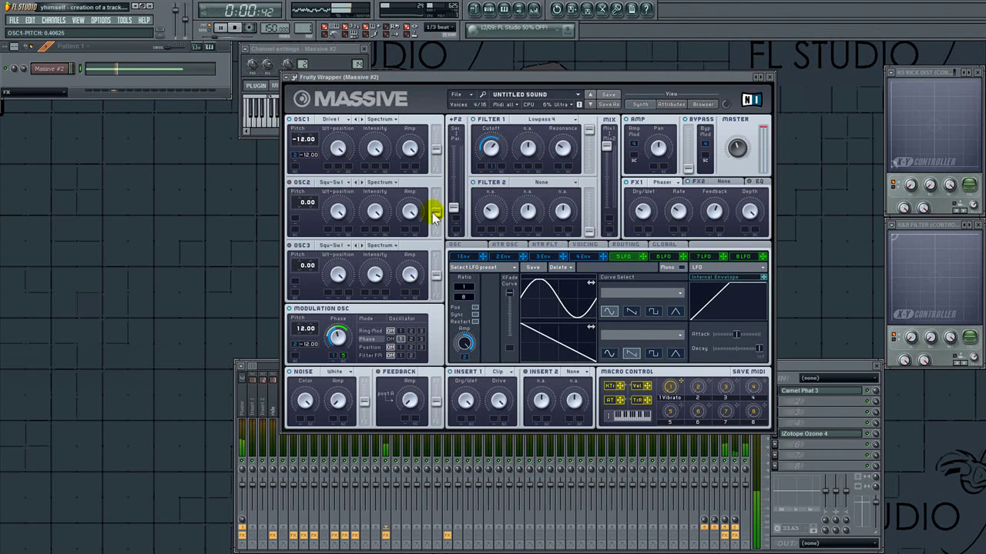
# Step: Adjust the Camel Phat 3 mix level on the FX-01 track and set its MM Filter cutoff to 977 Hz
pyautogui.click(874, 394)
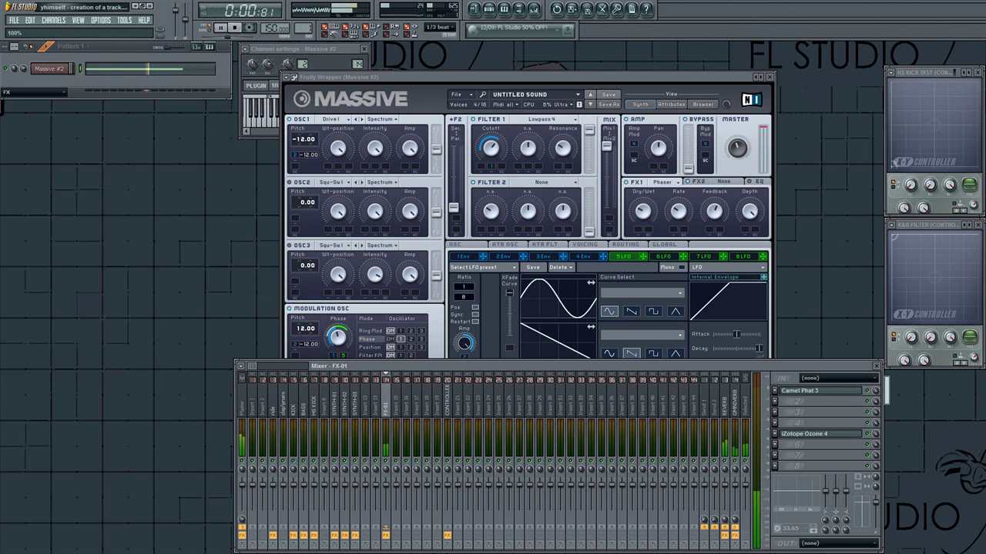
pyautogui.click(876, 391)
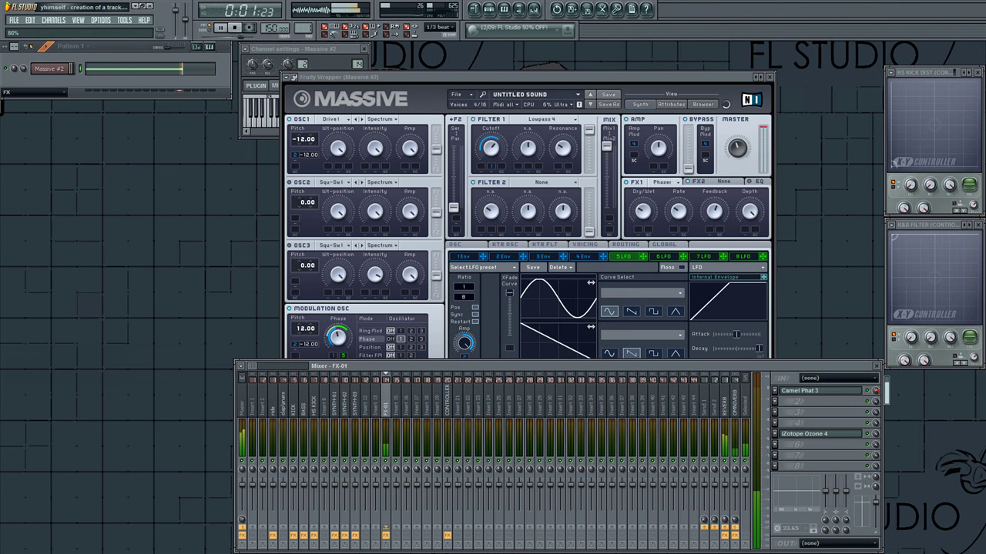
pyautogui.click(841, 391)
pyautogui.moveTo(537, 269)
pyautogui.mouseDown()
pyautogui.moveTo(549, 254)
pyautogui.moveTo(544, 263)
pyautogui.mouseUp()
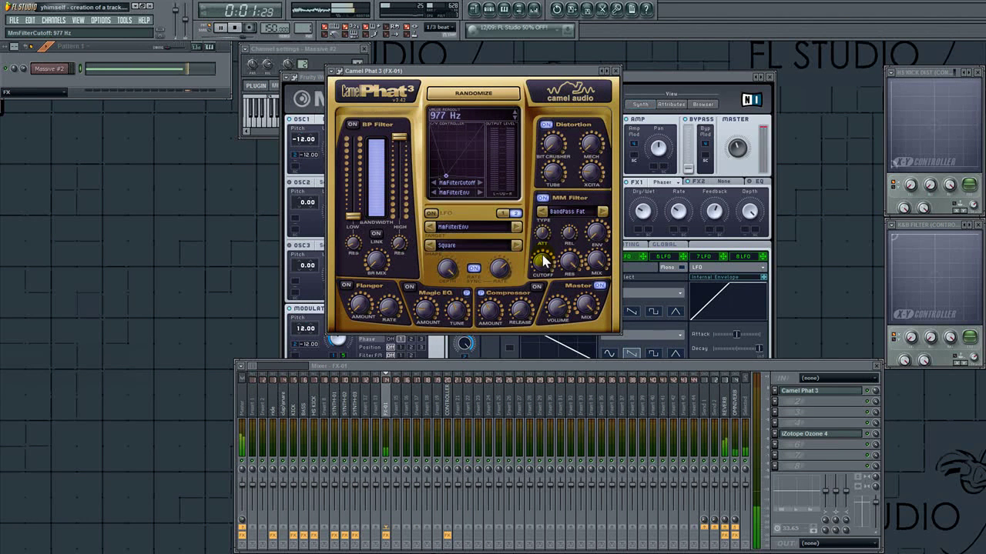
pyautogui.click(830, 393)
pyautogui.click(49, 68)
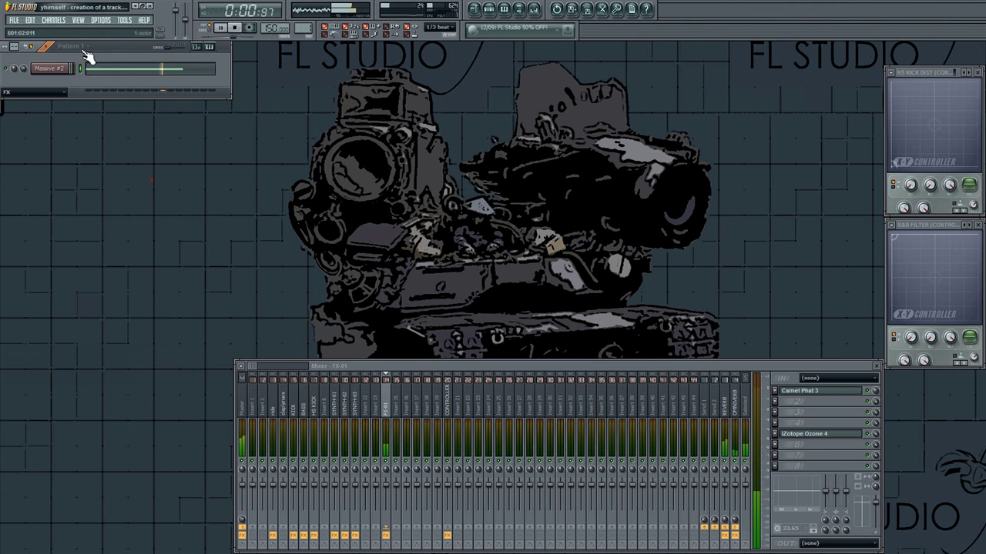
pyautogui.press('space')
# Step: Add another Massive instrument channel and reposition its plugin window
pyautogui.click(52, 18)
pyautogui.moveTo(69, 31)
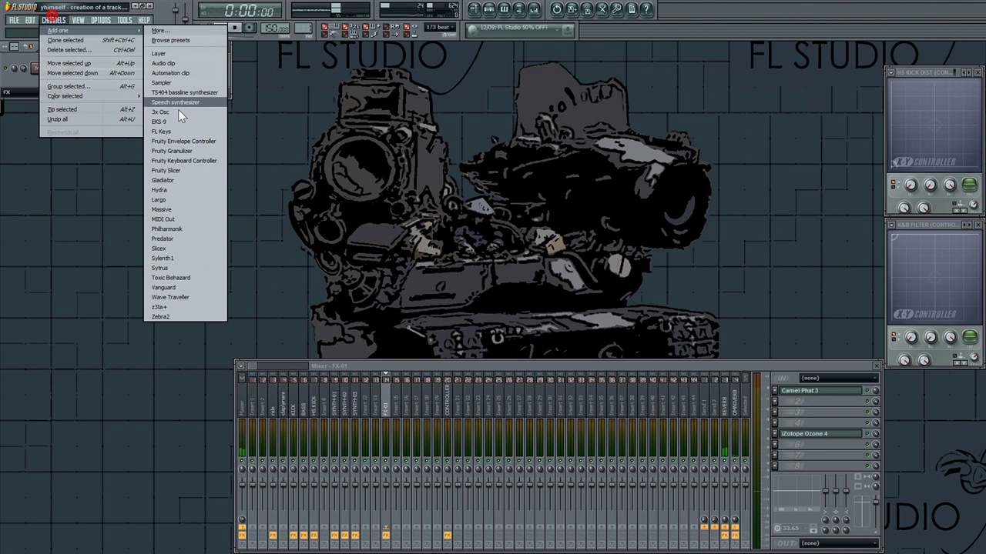
pyautogui.click(195, 207)
pyautogui.moveTo(332, 289); pyautogui.dragTo(475, 62)
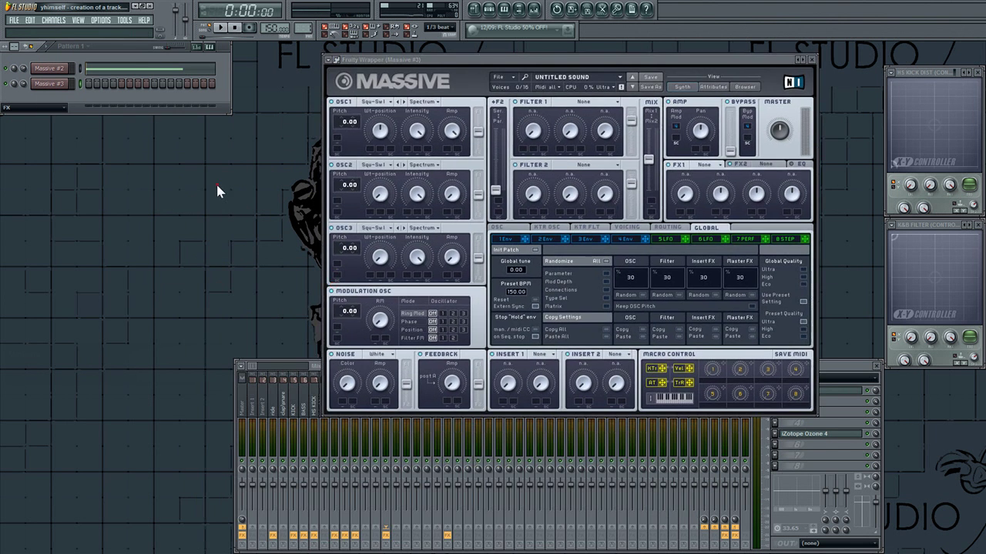
# Step: Select only the new Massive #3 channel and paste the copied notes into it
pyautogui.click(6, 87)
pyautogui.click(82, 84)
pyautogui.hotkey('ctrl', 'v')
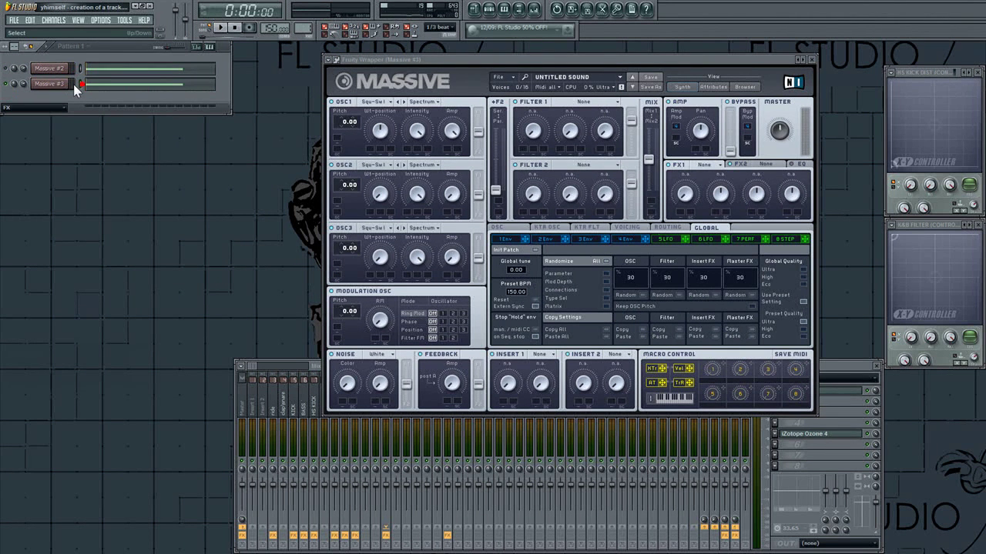
# Step: Play the pattern and route the Massive #3 channel to the FX-01 mixer track
pyautogui.click(61, 85)
pyautogui.press('space')
pyautogui.click(336, 54)
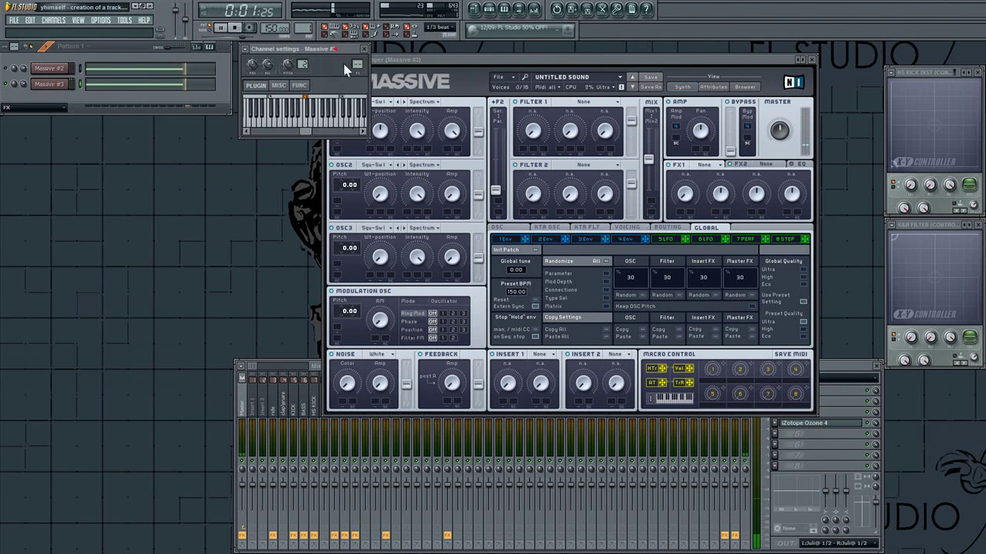
pyautogui.click(356, 64)
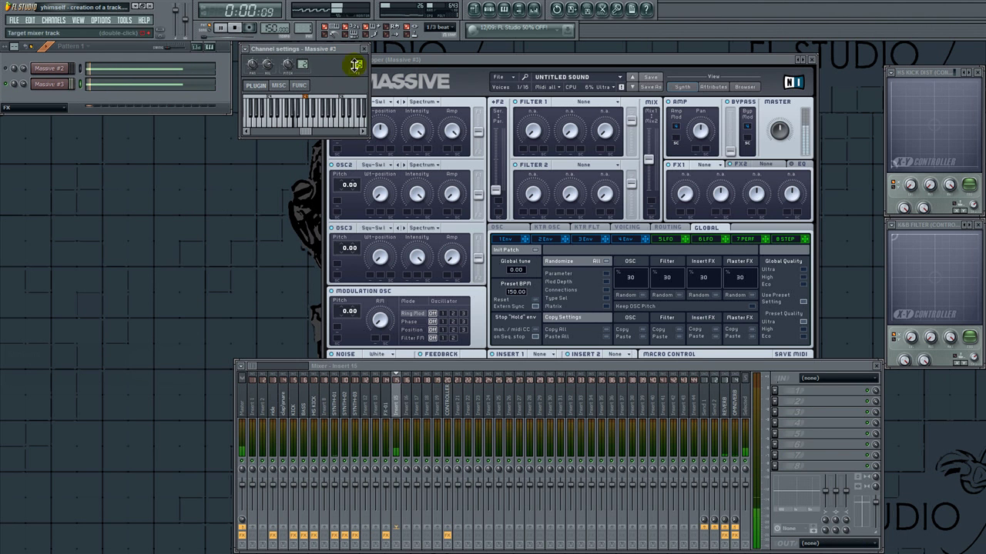
# Step: In a new Massive sound, set the modulation oscillator to phase-modulate oscillator 1 with pitch -24.00 and phase 0
pyautogui.click(432, 63)
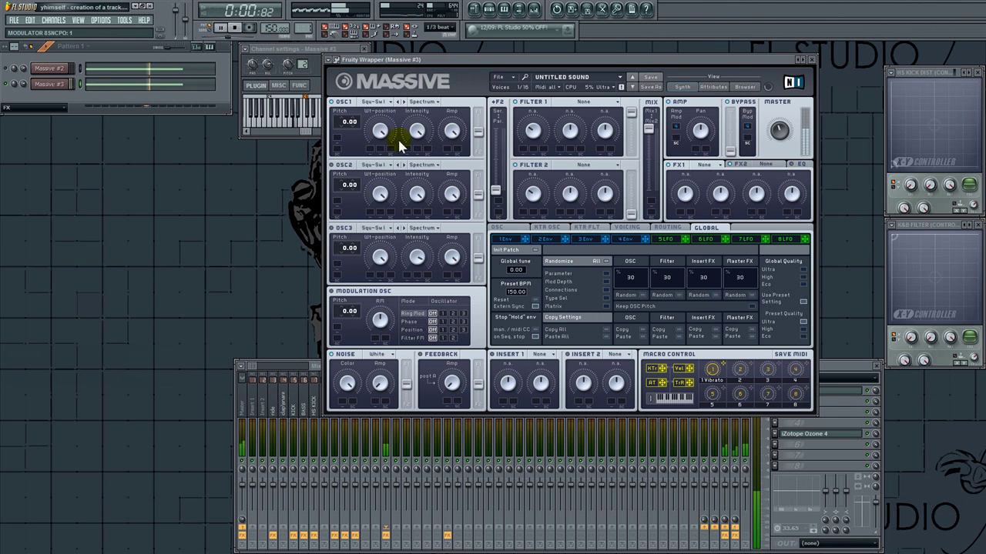
pyautogui.press('space')
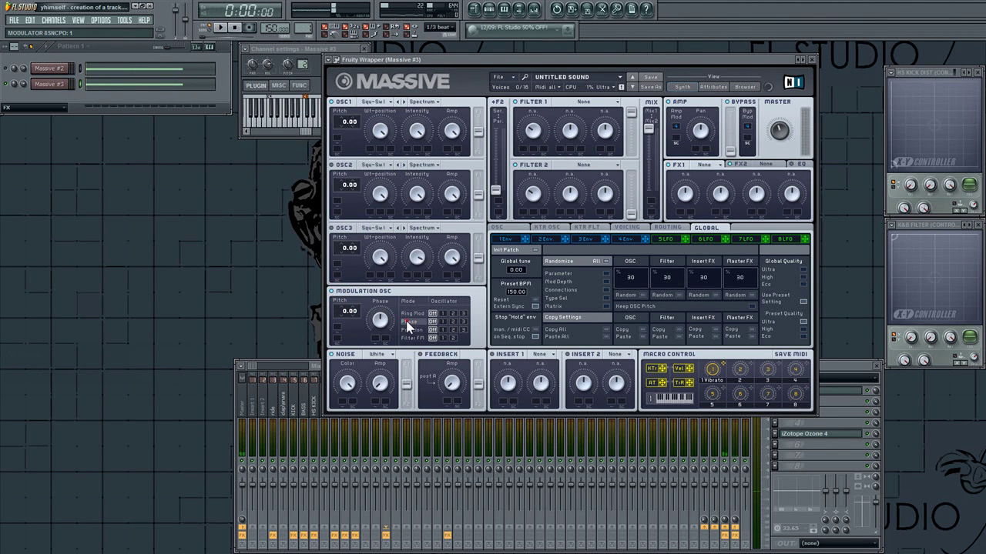
pyautogui.press('space')
pyautogui.moveTo(336, 318); pyautogui.dragTo(375, 399)
pyautogui.click(442, 322)
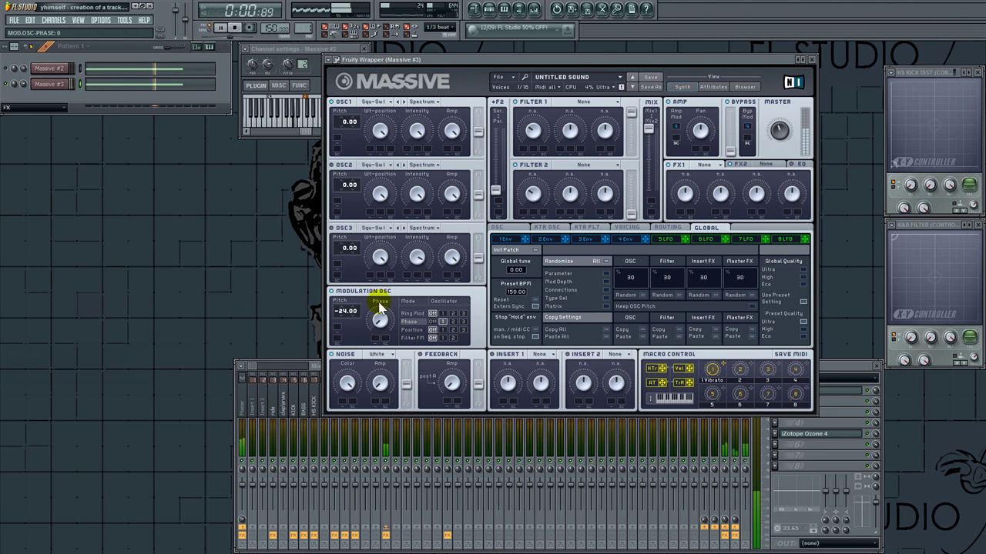
# Step: Choose the SmoSqu wavetable for OSC1 and set its pitch to 12.00
pyautogui.click(377, 102)
pyautogui.click(419, 127)
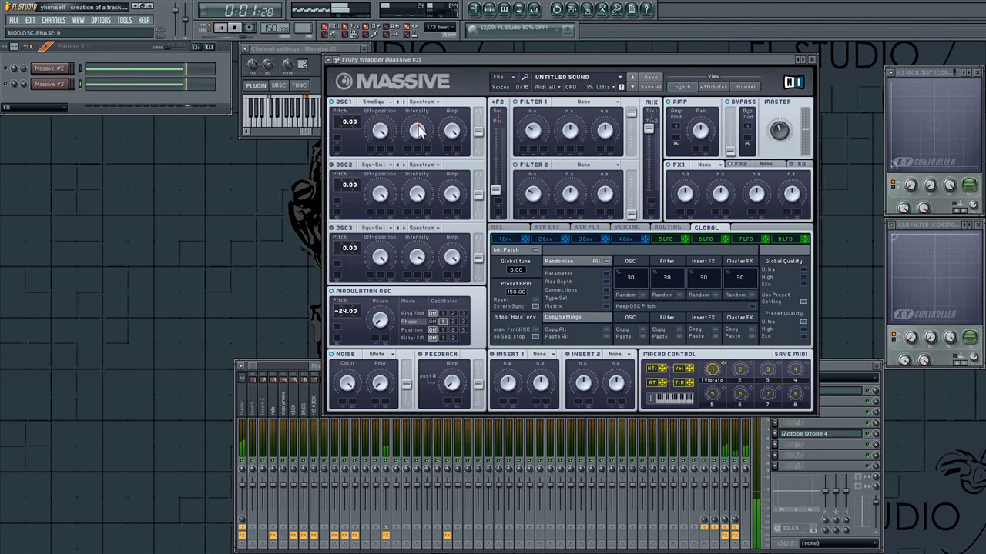
pyautogui.moveTo(346, 124); pyautogui.dragTo(346, 104)
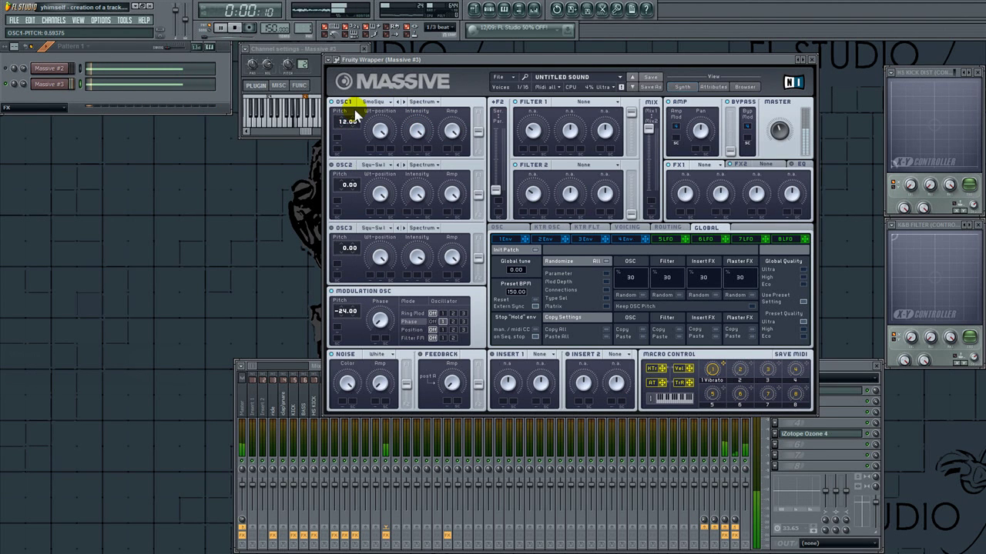
# Step: Modulate the modulation oscillator's phase with envelope 1, and set that envelope's decay level to 0 and decay to about 0.49
pyautogui.moveTo(378, 323); pyautogui.dragTo(381, 291)
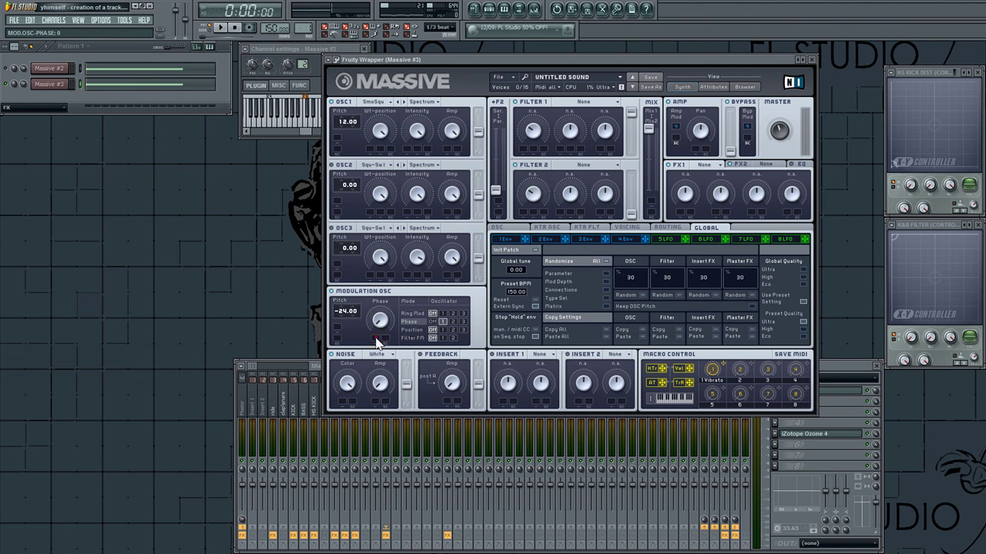
pyautogui.click(509, 239)
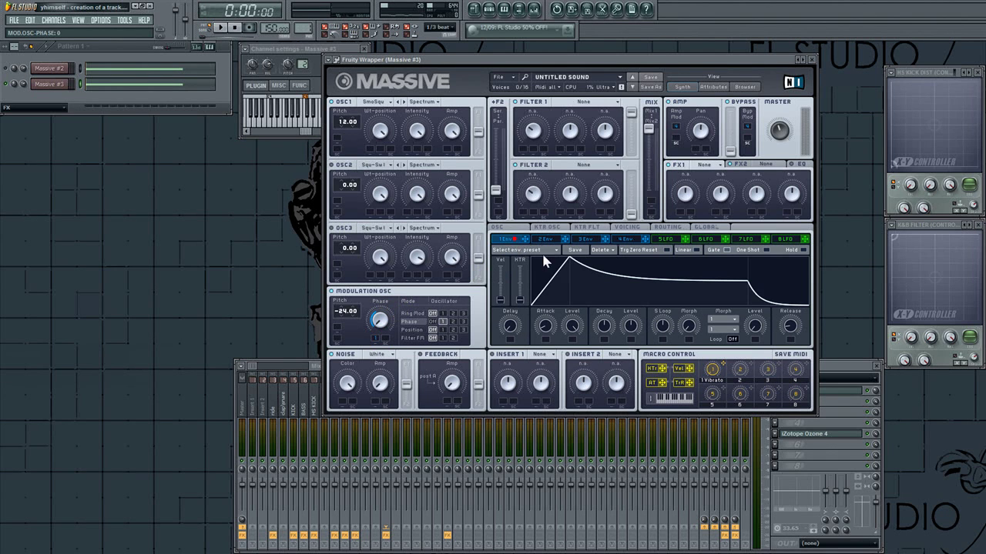
pyautogui.press('space')
pyautogui.moveTo(631, 324); pyautogui.dragTo(627, 394)
pyautogui.moveTo(600, 324); pyautogui.dragTo(602, 335)
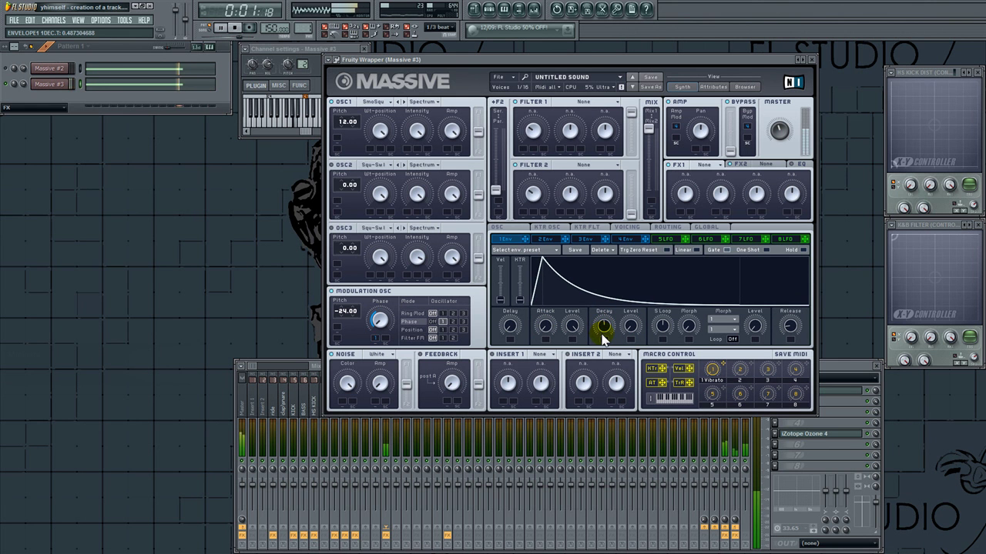
# Step: Set the unison voices to 5 and enable the unison pitch spread at about 0.21
pyautogui.click(626, 224)
pyautogui.moveTo(530, 283); pyautogui.dragTo(528, 274)
pyautogui.click(558, 277)
pyautogui.moveTo(647, 276); pyautogui.dragTo(661, 278)
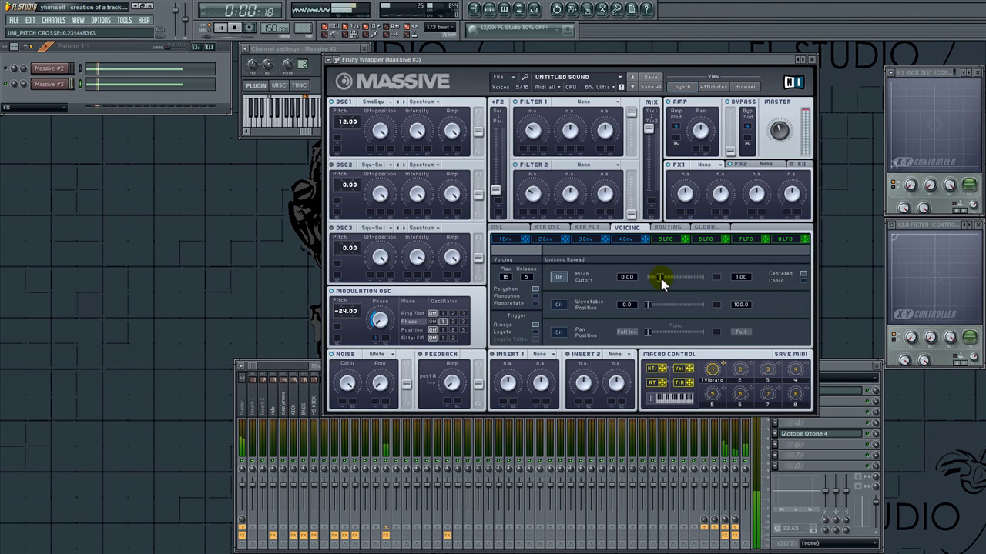
# Step: Modulate the unison pitch spread with envelope 2, and shorten that envelope's attack and set its decay level to 0
pyautogui.click(524, 239)
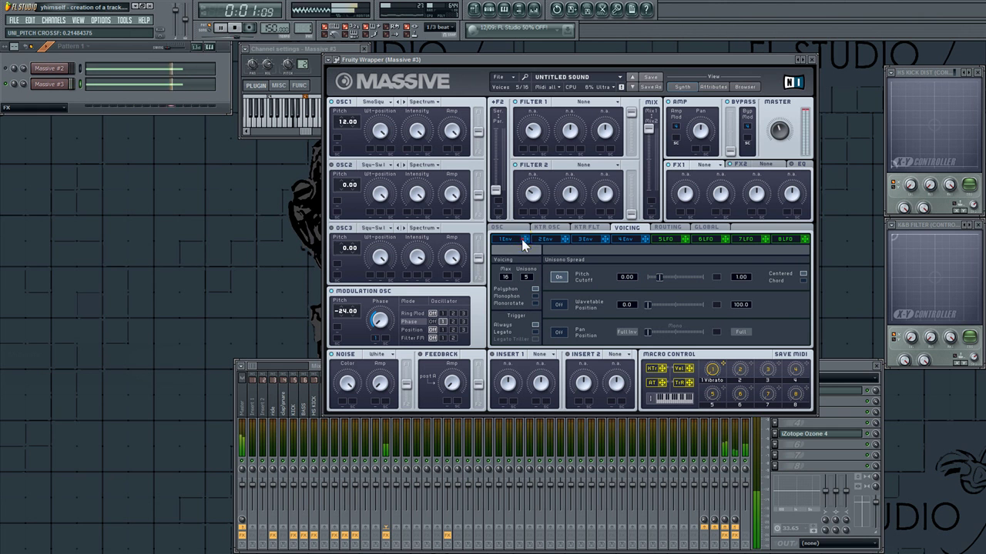
pyautogui.click(717, 277)
pyautogui.moveTo(565, 243); pyautogui.dragTo(715, 280)
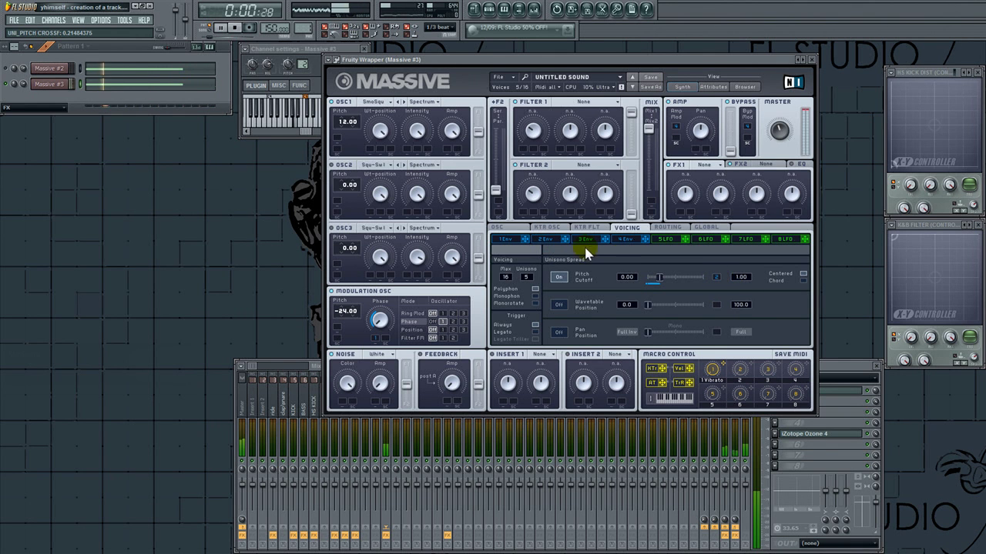
pyautogui.click(539, 239)
pyautogui.moveTo(541, 329)
pyautogui.mouseDown()
pyautogui.moveTo(636, 369)
pyautogui.moveTo(623, 408)
pyautogui.mouseUp()
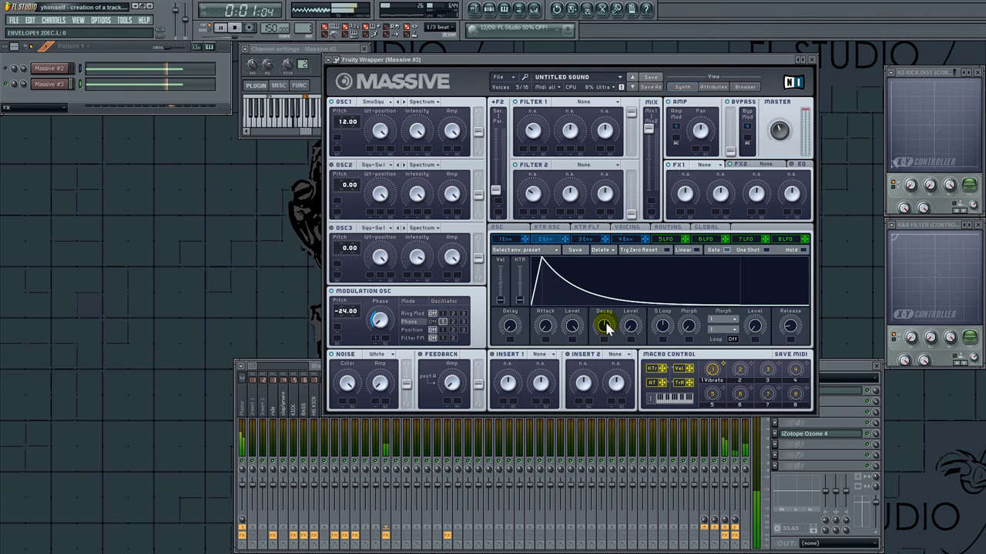
# Step: Enable the unison spread's pan position in Massive #3 and set it to about 0.75
pyautogui.click(505, 240)
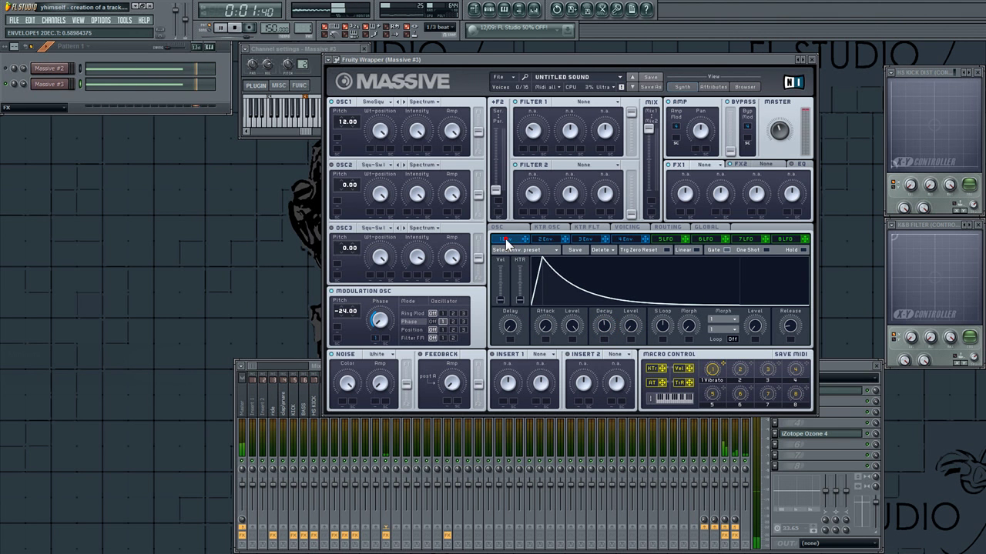
pyautogui.click(631, 227)
pyautogui.click(558, 332)
pyautogui.moveTo(648, 332); pyautogui.dragTo(698, 332)
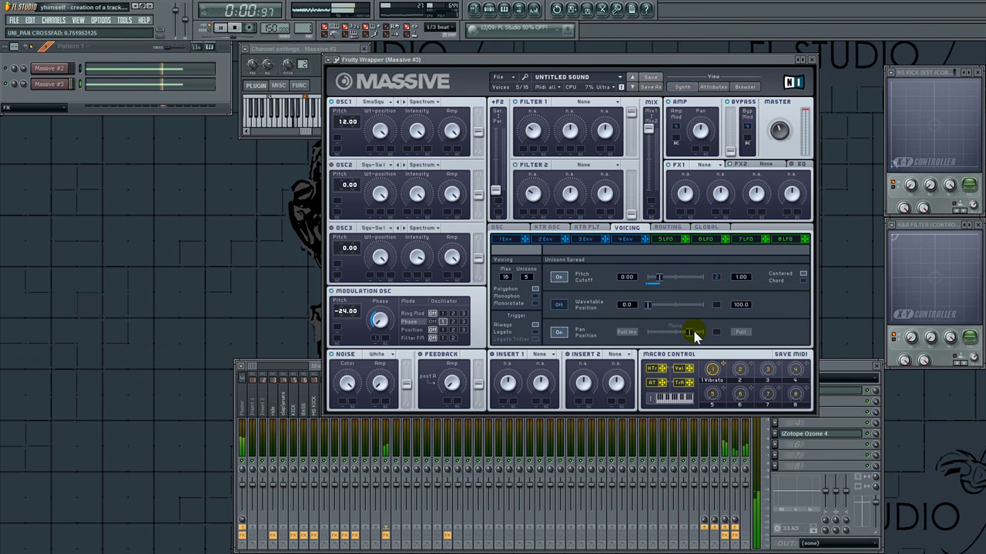
# Step: Play the two Massive channels together, use Massive #3's mute/solo switch to compare the layers, and reopen the Massive #3 synth
pyautogui.click(52, 84)
pyautogui.press('space')
pyautogui.press('space')
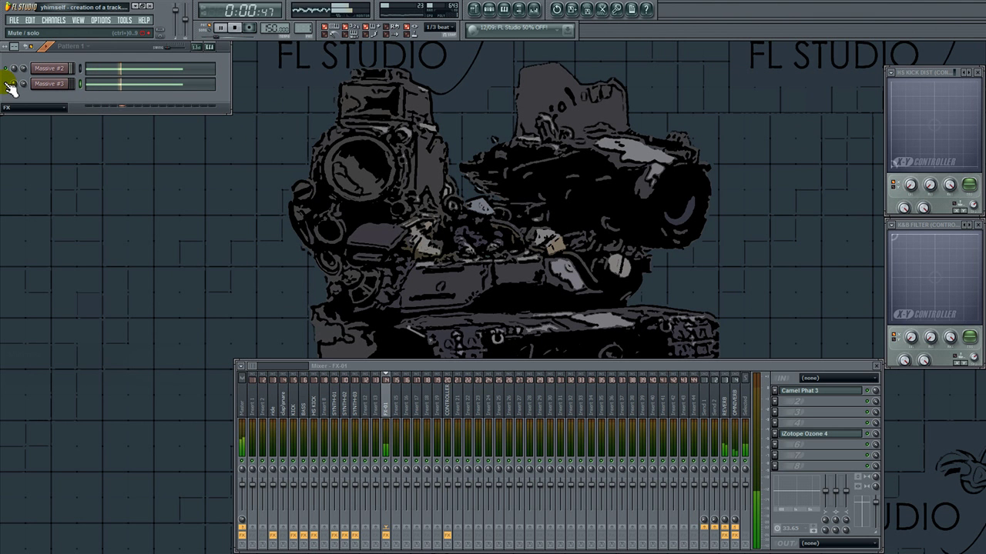
pyautogui.rightClick(6, 83)
pyautogui.click(53, 138)
pyautogui.press('space')
pyautogui.click(55, 21)
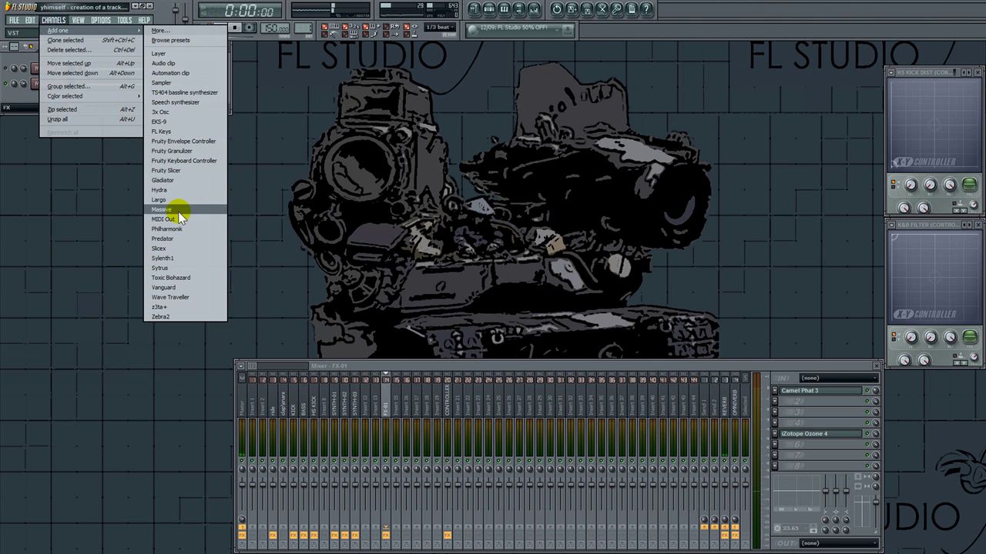
pyautogui.click(55, 203)
pyautogui.click(49, 83)
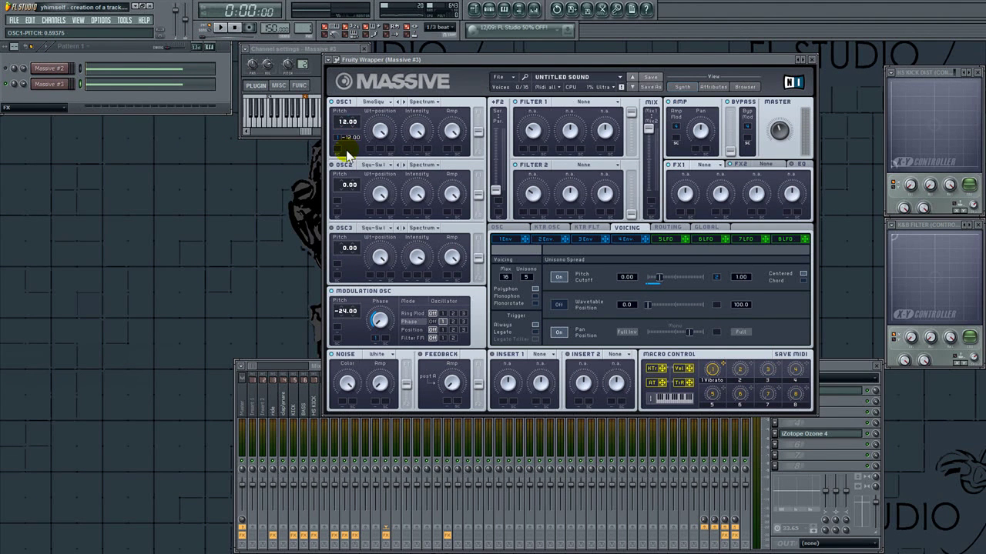
pyautogui.press('space')
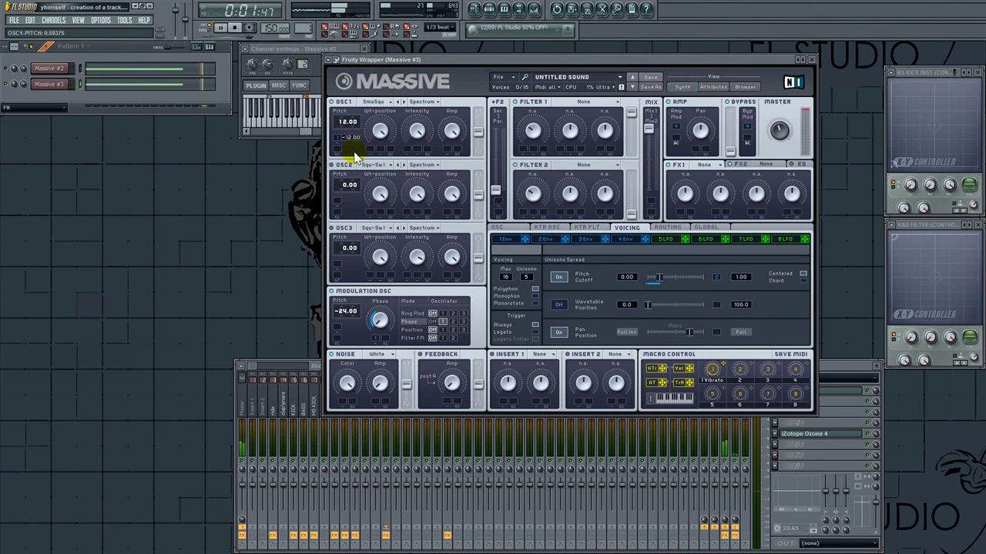
# Step: Raise OSC1's pitch to 24.00 and try envelope 2 as its pitch modulator at -12.00
pyautogui.moveTo(350, 121); pyautogui.dragTo(355, 112)
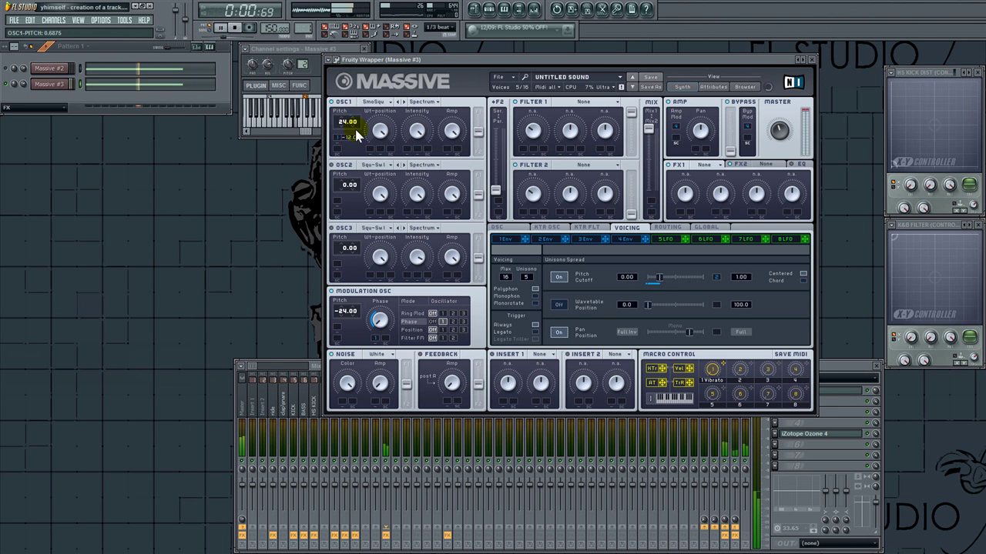
pyautogui.click(506, 240)
pyautogui.click(564, 238)
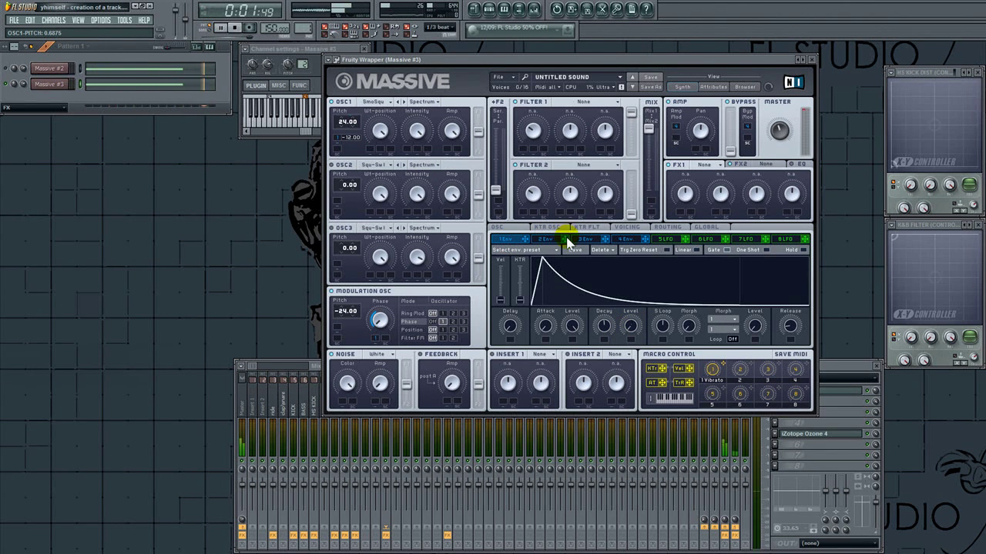
pyautogui.click(336, 137)
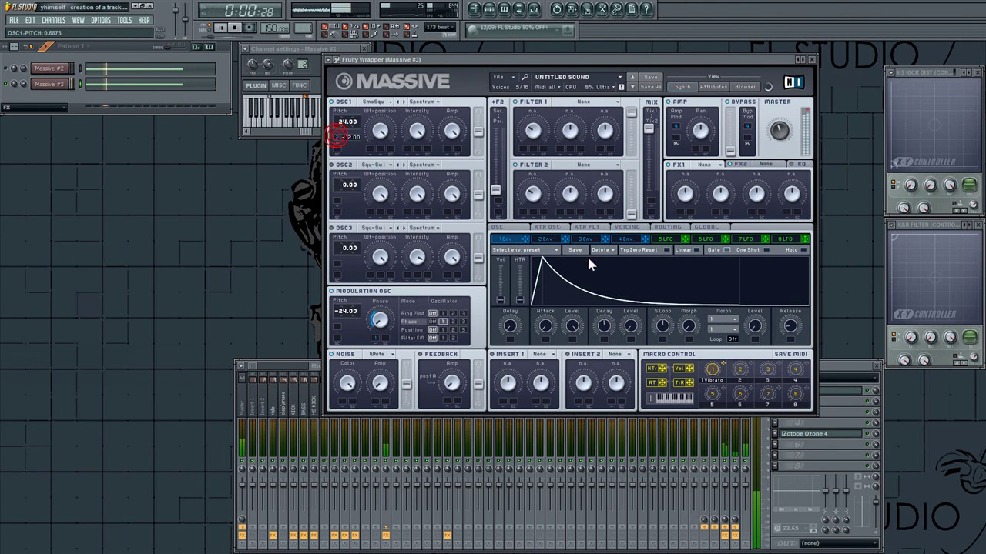
pyautogui.click(551, 240)
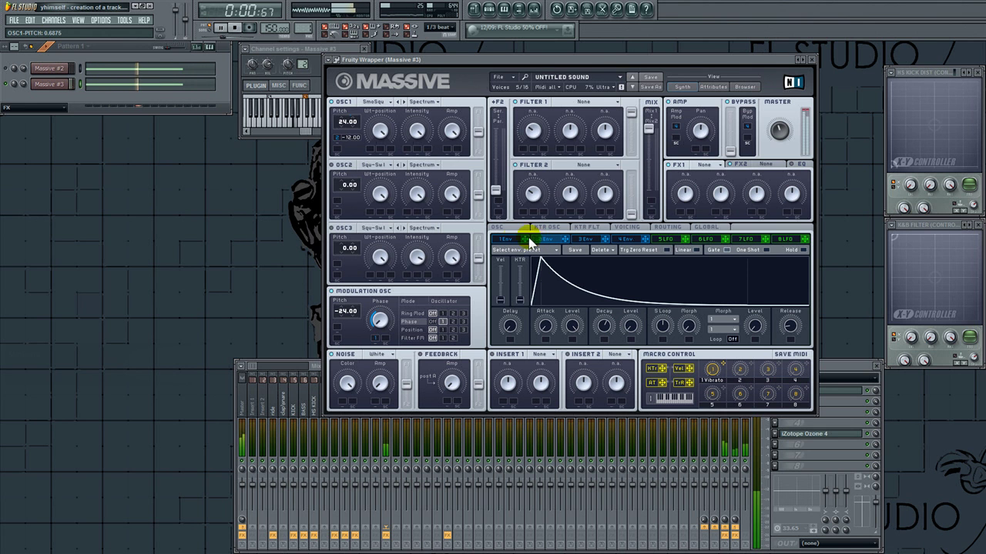
# Step: Modulate OSC1's pitch with envelope 1 by 12.00 and set the base pitch to 12.00
pyautogui.moveTo(523, 244); pyautogui.dragTo(344, 139)
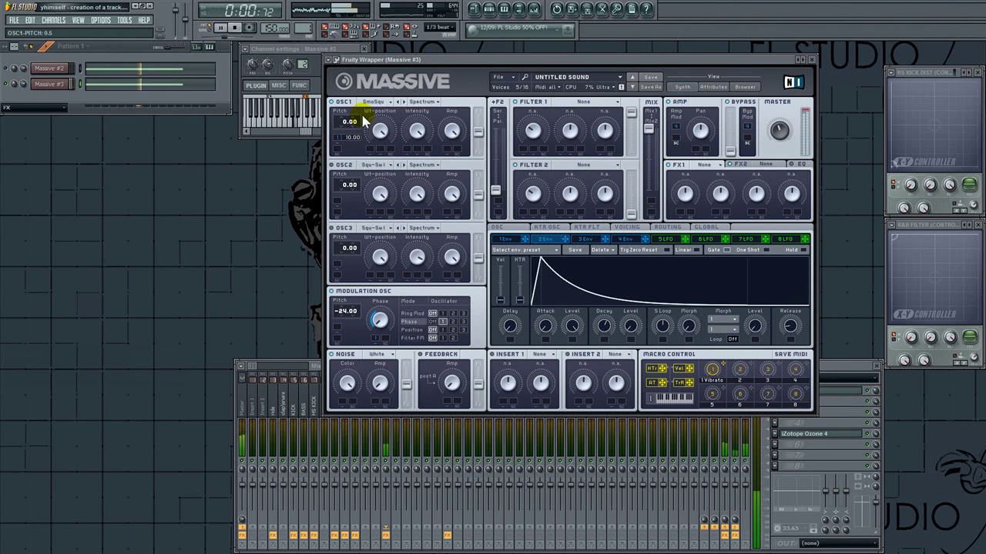
pyautogui.moveTo(363, 115)
pyautogui.mouseDown()
pyautogui.moveTo(355, 139)
pyautogui.moveTo(362, 133)
pyautogui.mouseUp()
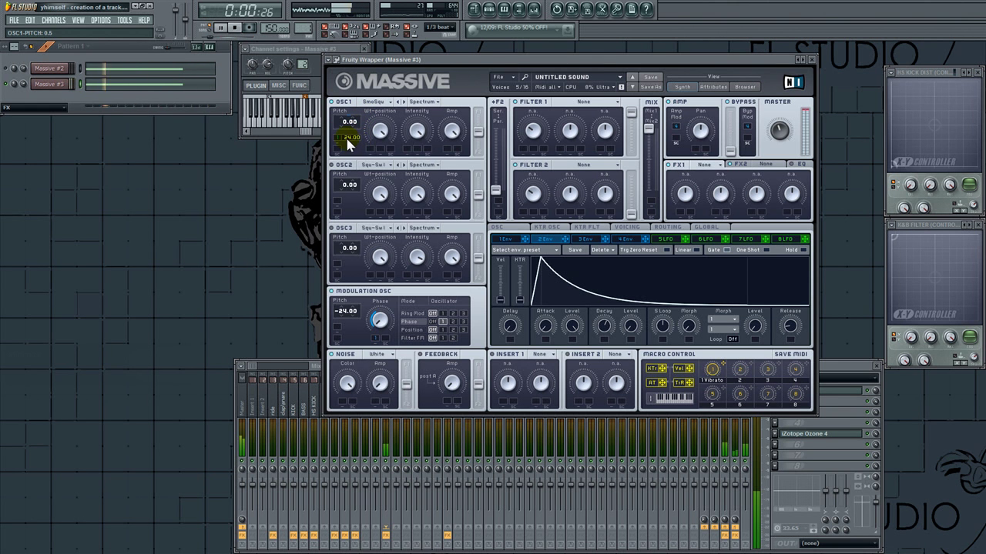
pyautogui.moveTo(348, 154); pyautogui.dragTo(348, 156)
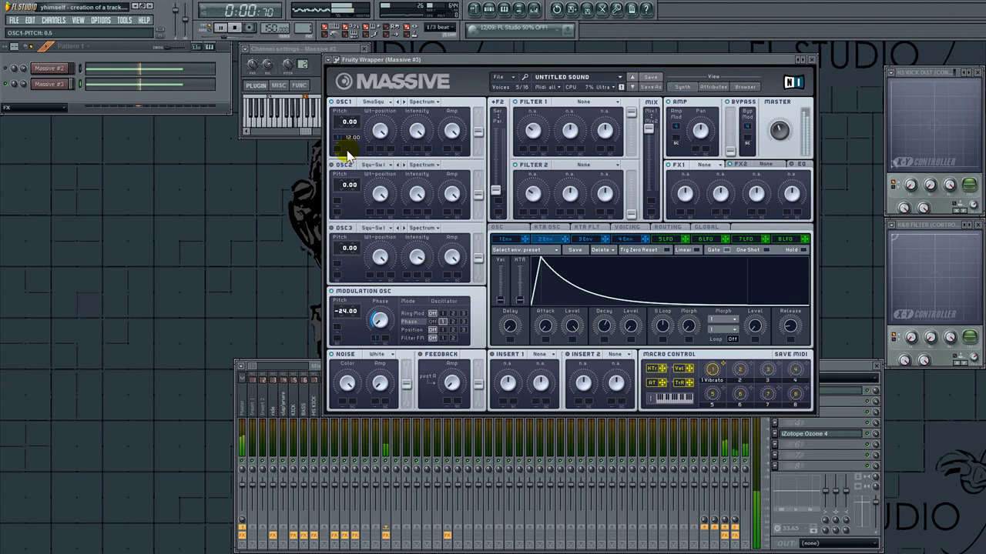
pyautogui.moveTo(349, 123); pyautogui.dragTo(357, 114)
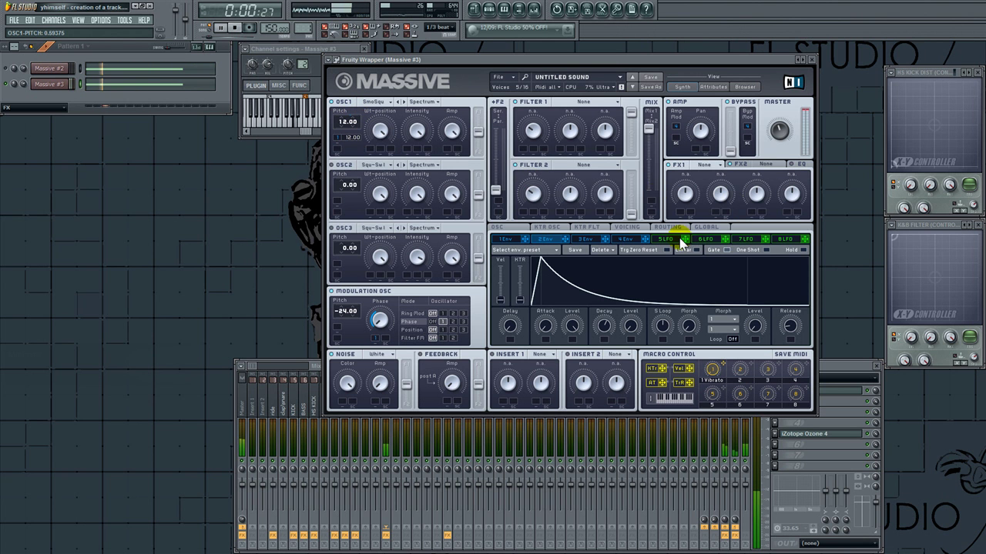
# Step: Modulate OSC1's pitch by 2.00 with LFO 5 at a rate of about 0.94, with its amp at about 0.19 and driven by envelope 1
pyautogui.moveTo(684, 238); pyautogui.dragTo(337, 152)
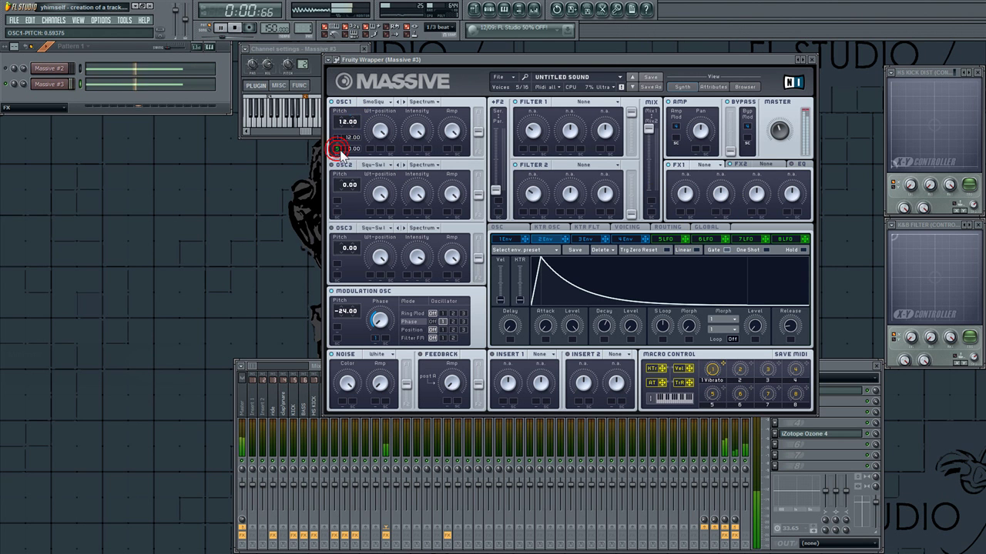
pyautogui.click(666, 239)
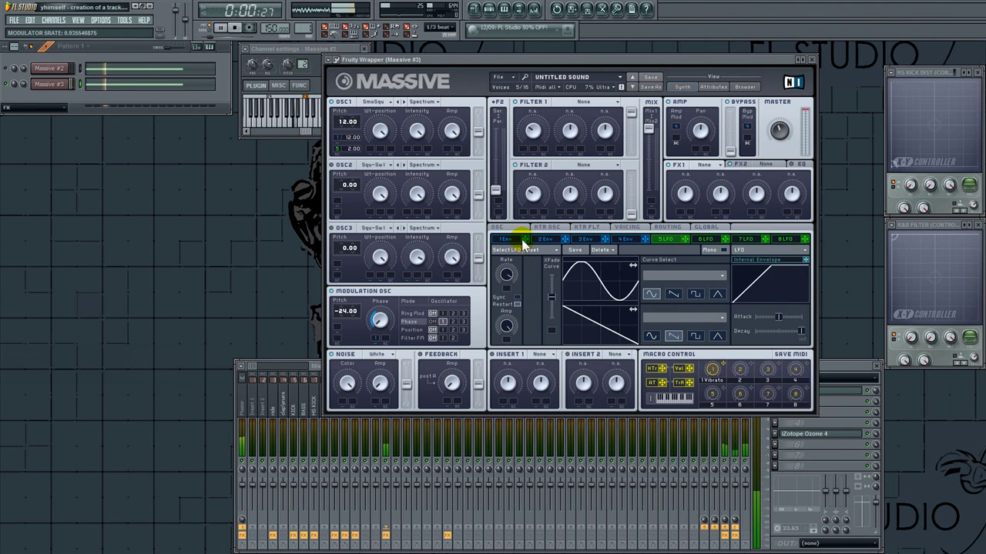
pyautogui.moveTo(525, 239); pyautogui.dragTo(507, 344)
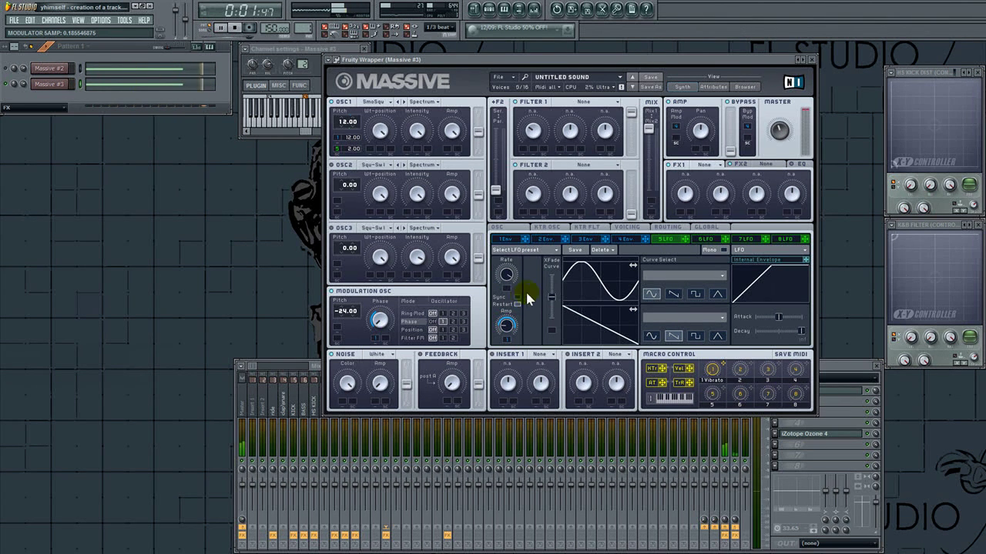
# Step: Play both layers back, add another Massive channel, and move its synth window to the middle of the workspace
pyautogui.click(50, 83)
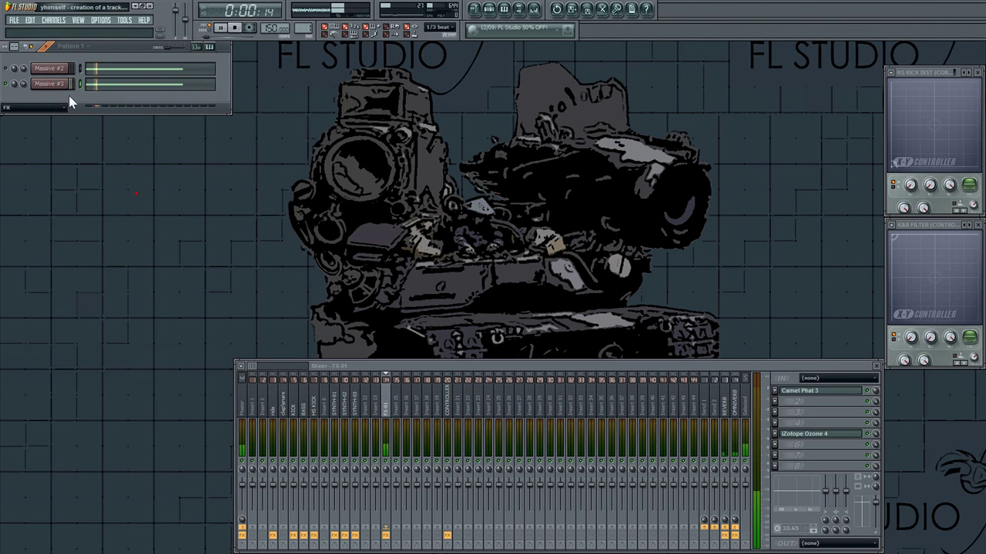
pyautogui.press('space')
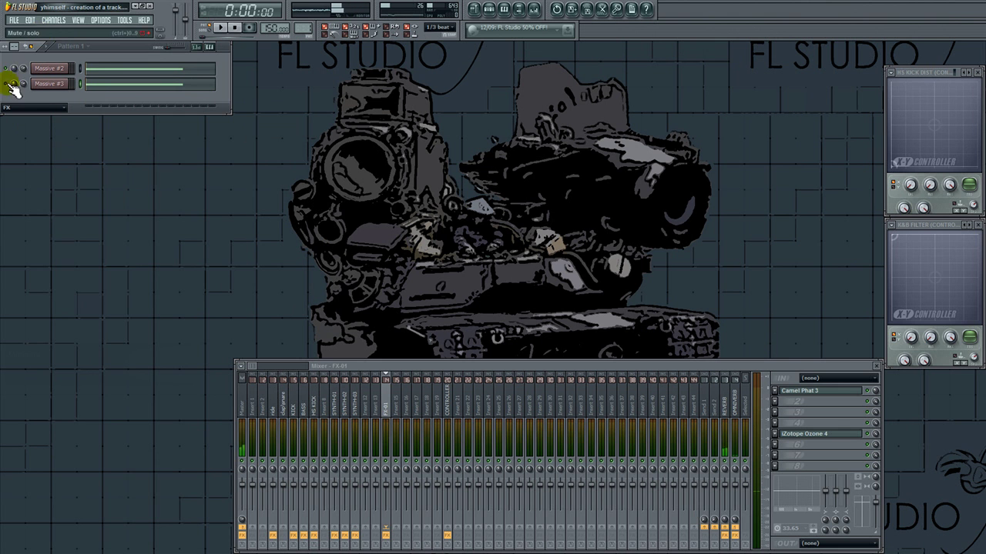
pyautogui.press('space')
pyautogui.click(55, 21)
pyautogui.moveTo(61, 30)
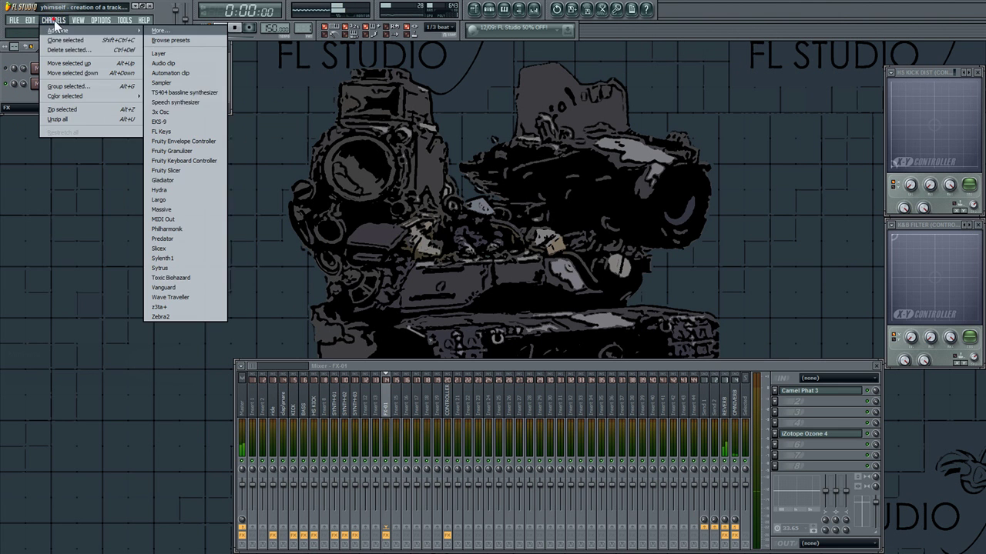
pyautogui.click(199, 211)
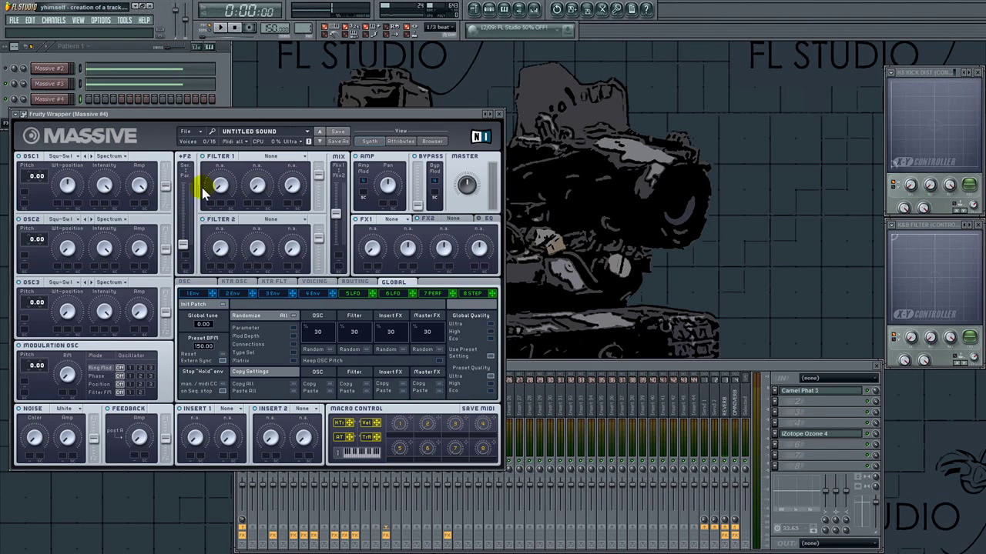
pyautogui.moveTo(230, 115); pyautogui.dragTo(498, 52)
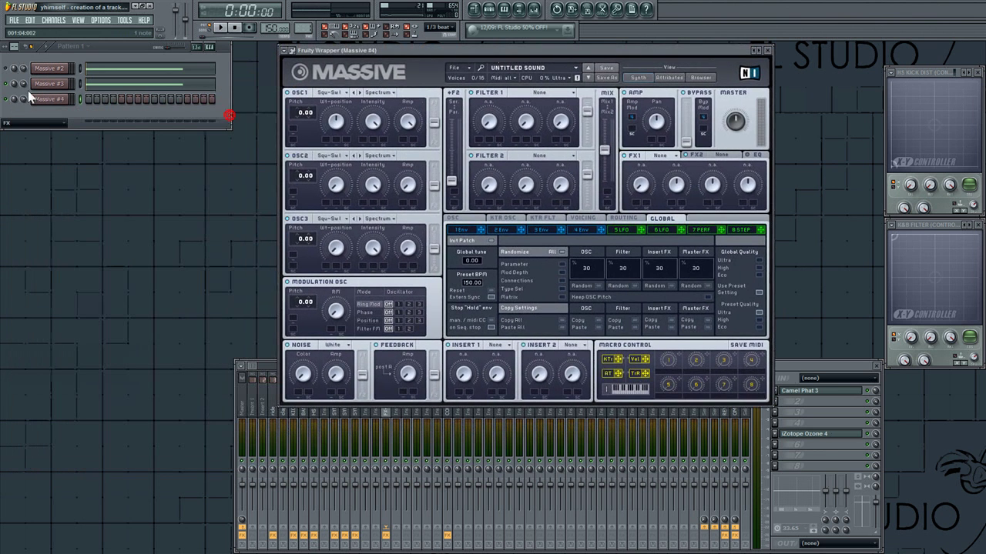
# Step: Paste the copied notes into the Massive #4 channel and play the pattern
pyautogui.click(81, 100)
pyautogui.hotkey('ctrl', 'v')
pyautogui.press('space')
pyautogui.press('space')
# Step: Start a new sound in Massive #4 and route the channel to the FX-01 mixer track
pyautogui.click(459, 67)
pyautogui.click(462, 70)
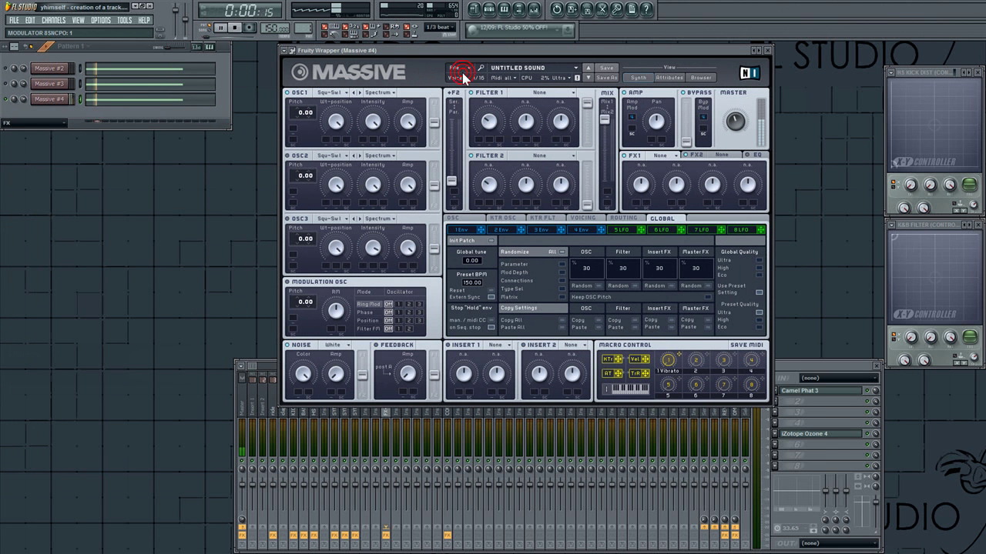
pyautogui.click(44, 101)
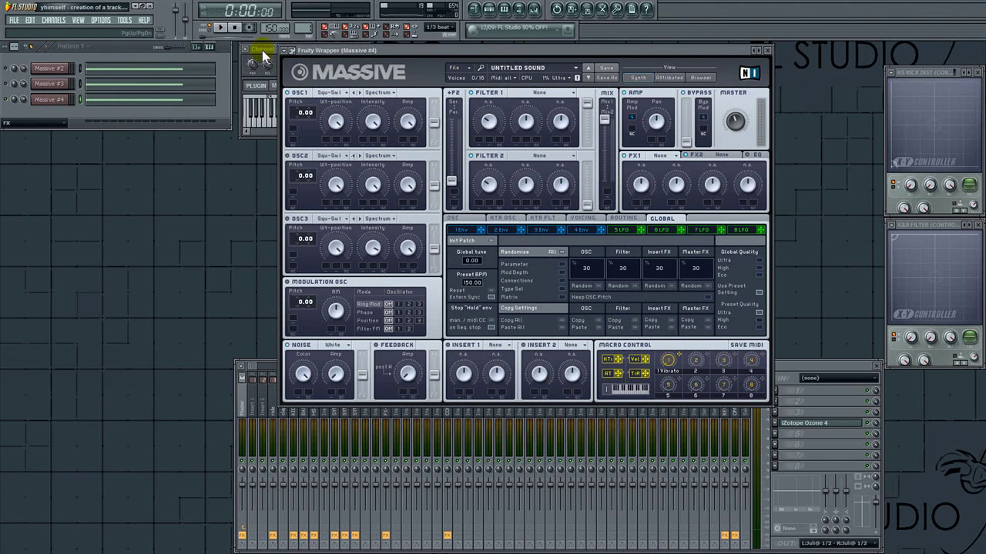
pyautogui.click(259, 55)
pyautogui.doubleClick(357, 65)
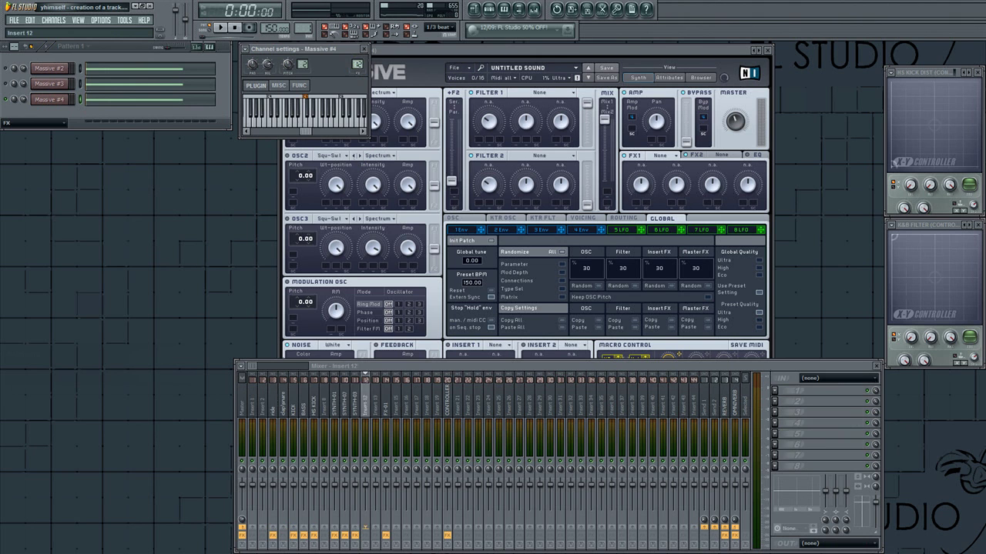
pyautogui.press('space')
pyautogui.click(404, 69)
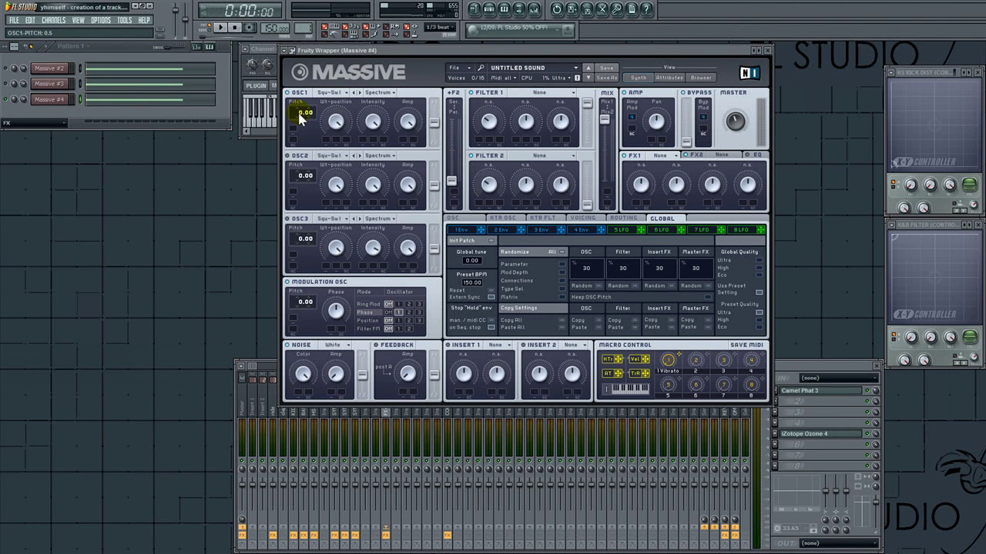
# Step: Set OSC1's pitch to -12.00 and the modulation oscillator's pitch to 24.00, modulated by -12.00 with envelope 1
pyautogui.moveTo(298, 116); pyautogui.dragTo(299, 131)
pyautogui.moveTo(301, 302); pyautogui.dragTo(312, 278)
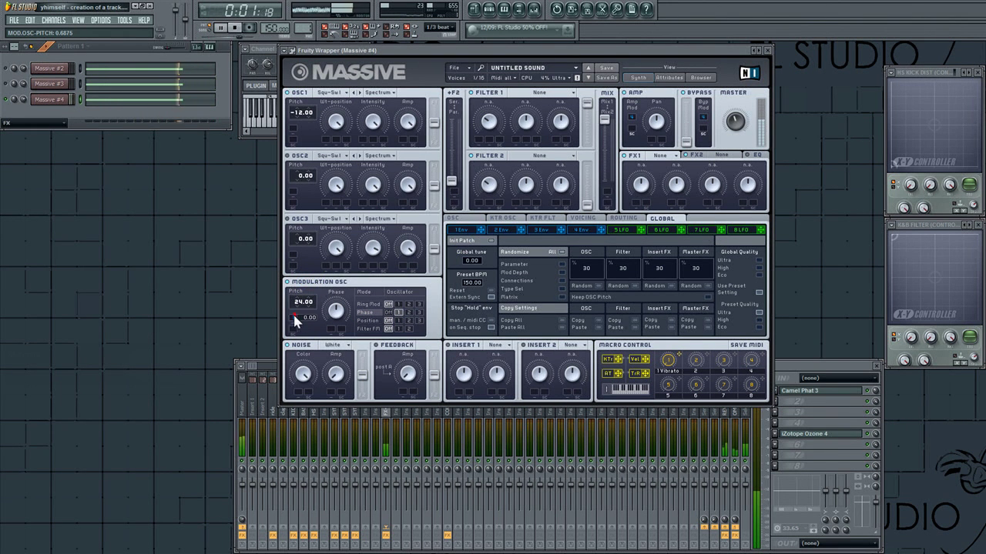
pyautogui.moveTo(303, 316); pyautogui.dragTo(304, 333)
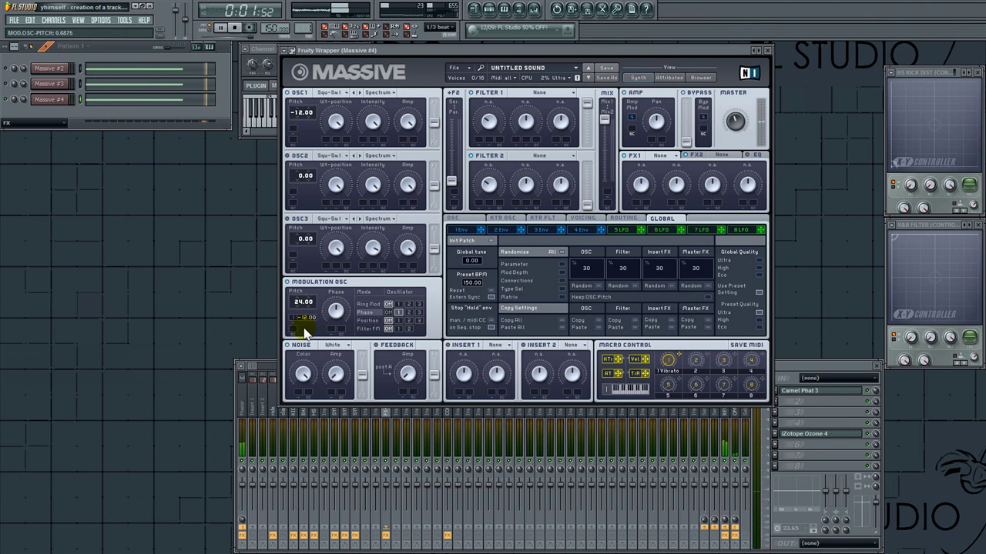
# Step: Modulate the modulation oscillator's phase with envelope 1 and set the phase amount to about 0.15
pyautogui.click(459, 231)
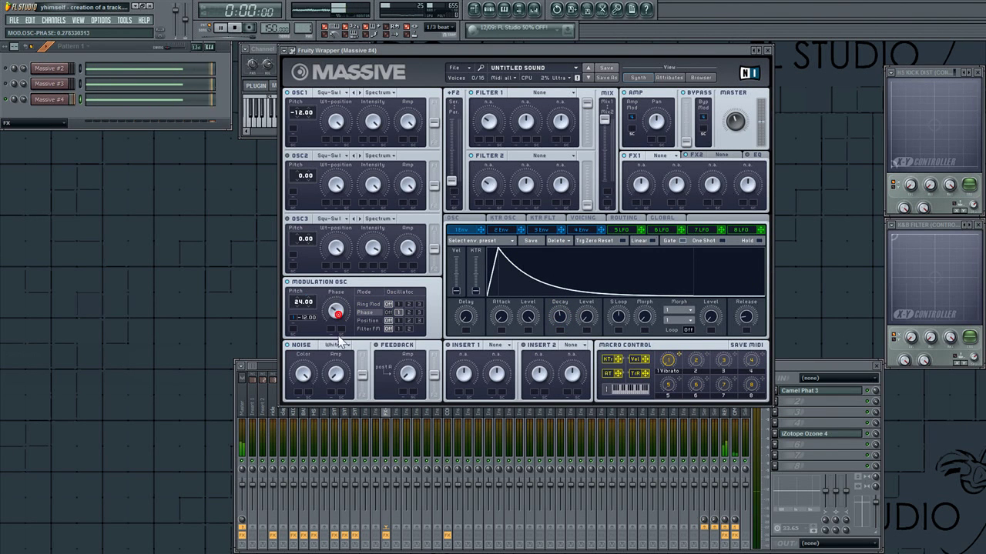
pyautogui.moveTo(337, 356); pyautogui.dragTo(343, 318)
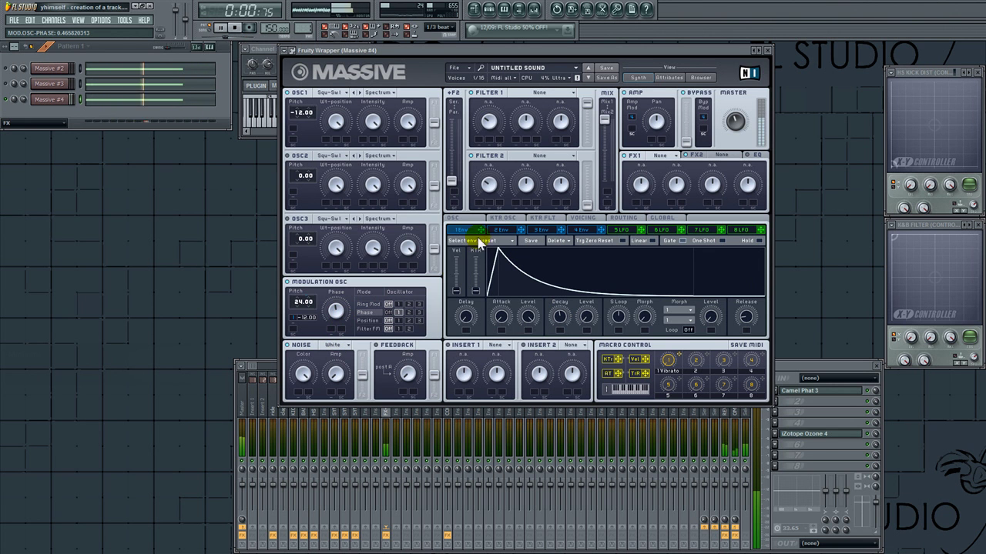
pyautogui.moveTo(480, 231)
pyautogui.mouseDown()
pyautogui.moveTo(334, 333)
pyautogui.moveTo(332, 353)
pyautogui.moveTo(340, 314)
pyautogui.mouseUp()
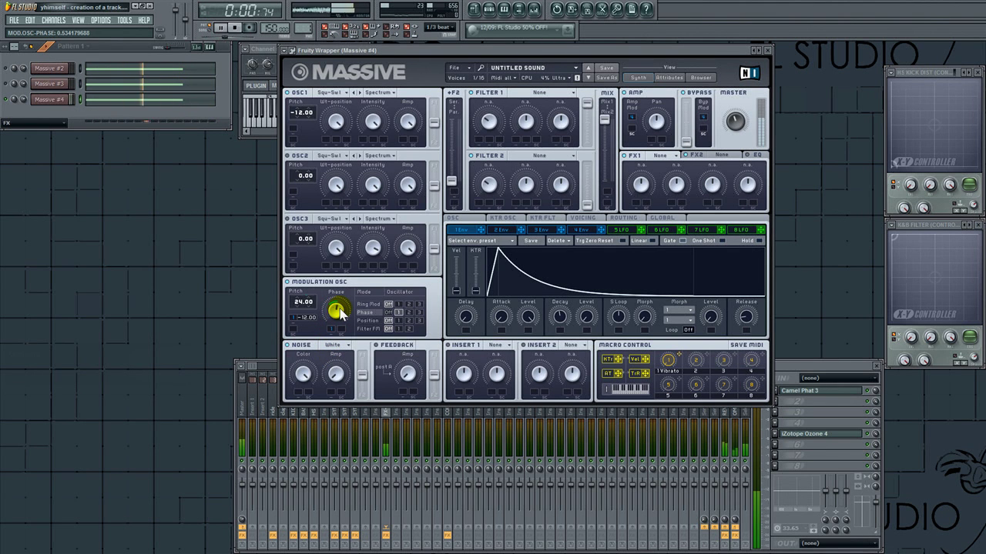
pyautogui.moveTo(342, 308)
pyautogui.mouseDown()
pyautogui.moveTo(337, 373)
pyautogui.moveTo(341, 304)
pyautogui.mouseUp()
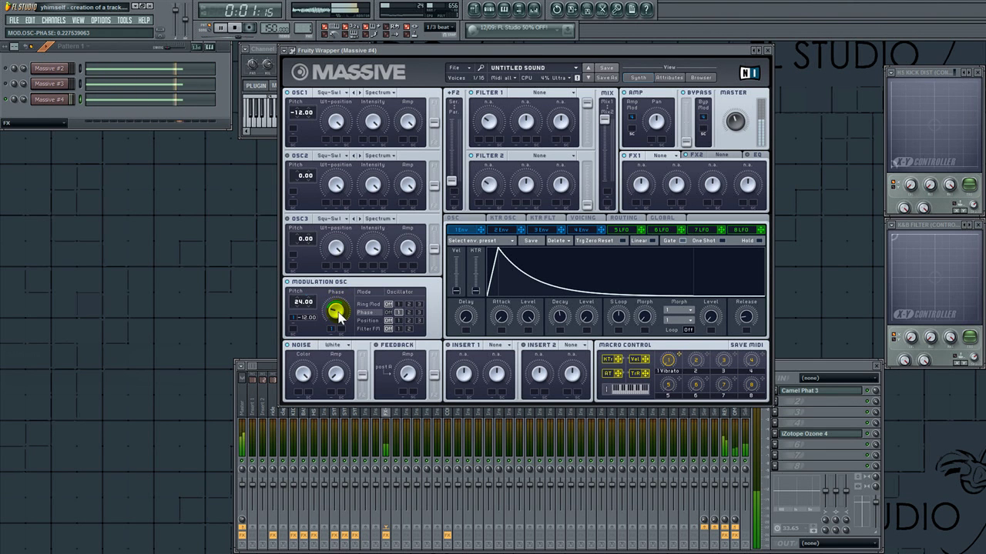
pyautogui.moveTo(336, 326); pyautogui.dragTo(336, 326)
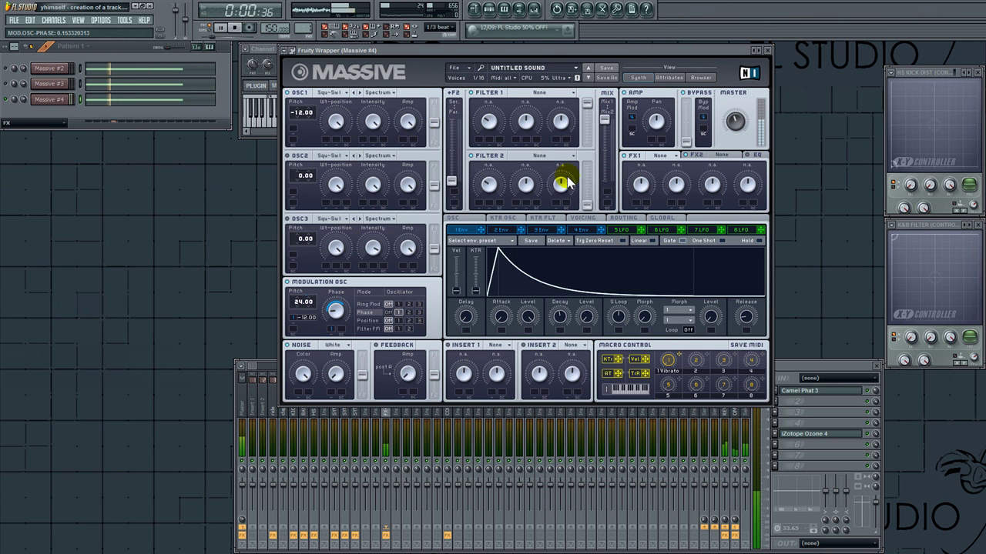
# Step: Choose a wavetable for OSC1 from the Analog/Electric group and step through the neighbouring ones to PWM
pyautogui.click(331, 93)
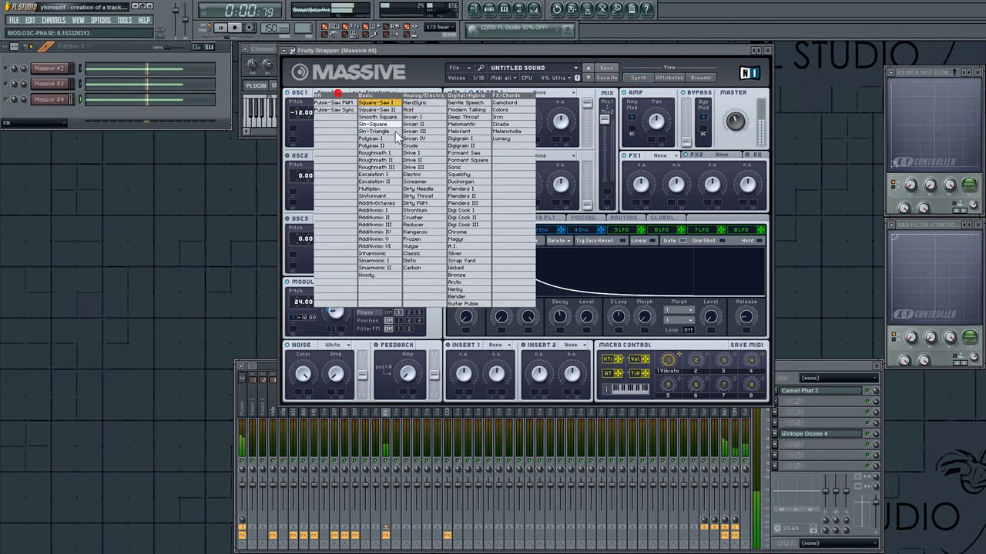
pyautogui.click(420, 182)
pyautogui.click(359, 93)
pyautogui.click(359, 93)
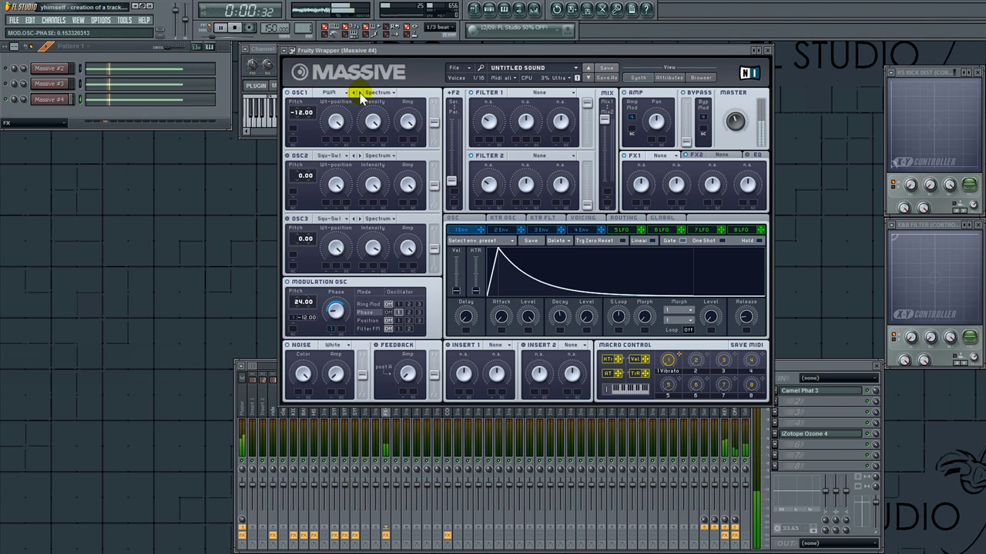
# Step: Adjust OSC1's wavetable position and intensity in Massive #4, then close the synth and audition the layered FX channels
pyautogui.moveTo(339, 119)
pyautogui.mouseDown()
pyautogui.moveTo(337, 215)
pyautogui.moveTo(356, 114)
pyautogui.mouseUp()
pyautogui.moveTo(373, 185); pyautogui.dragTo(388, 109)
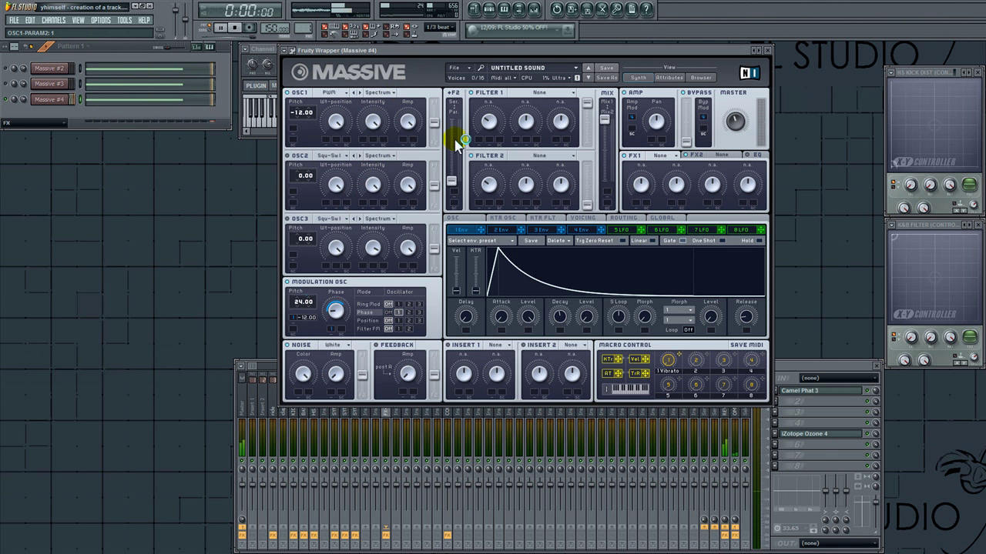
pyautogui.click(49, 99)
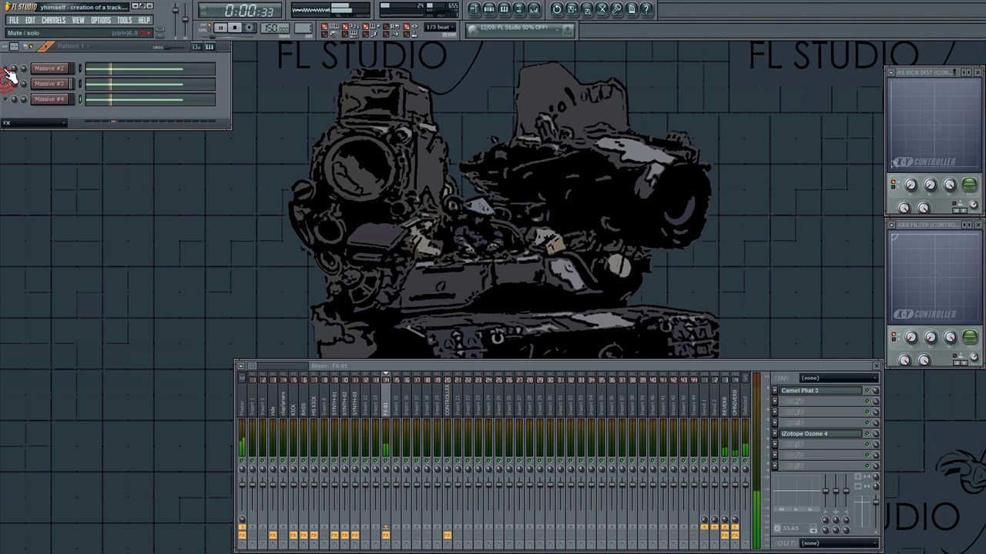
pyautogui.press('space')
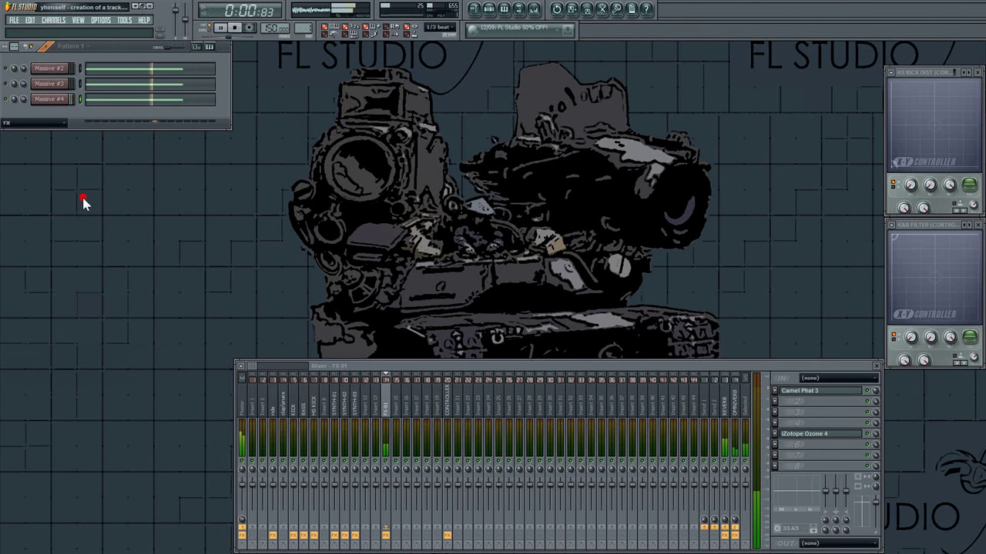
pyautogui.press('space')
# Step: Show all channels and bring in Zebra2 and snare-13 to hear them with the FX sound
pyautogui.click(30, 123)
pyautogui.click(23, 132)
pyautogui.click(5, 205)
pyautogui.press('space')
pyautogui.click(6, 116)
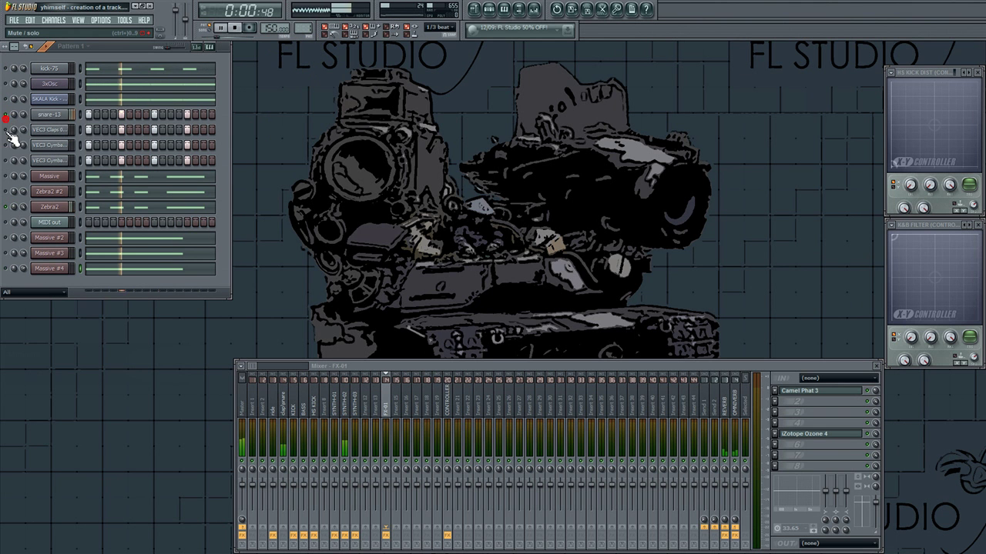
# Step: Unmute 3xOsc and kick-75 and toggle Massive #4 against the fuller beat
pyautogui.click(5, 268)
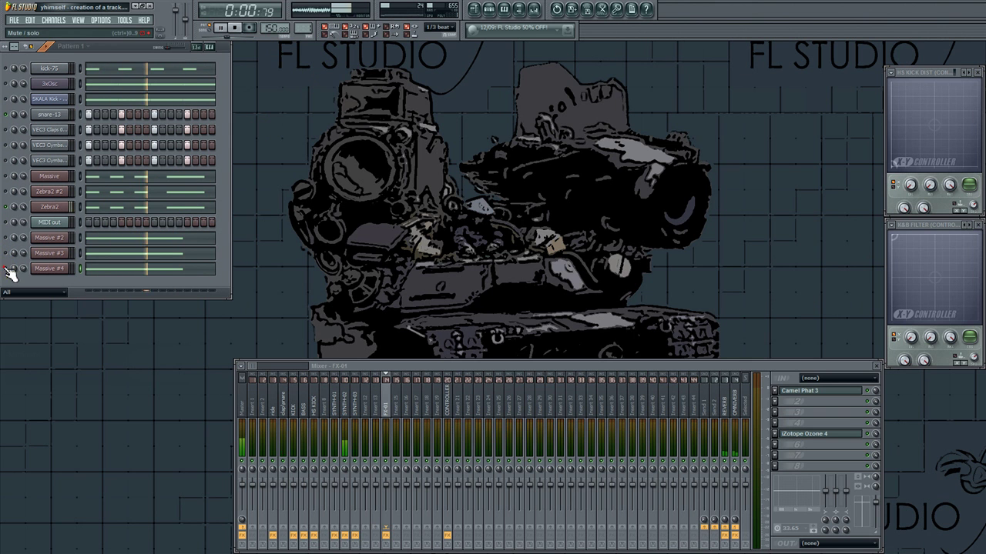
pyautogui.click(5, 83)
pyautogui.click(5, 69)
pyautogui.click(6, 268)
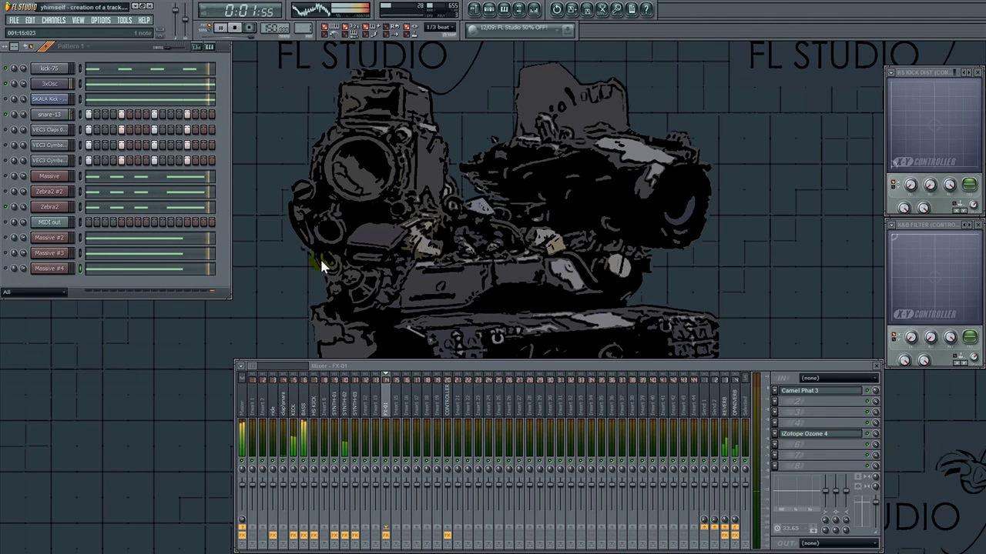
# Step: Audition Massive #2, Massive #3 and Massive #4 in turn over the kick, bass, snare and Zebra2
pyautogui.click(6, 238)
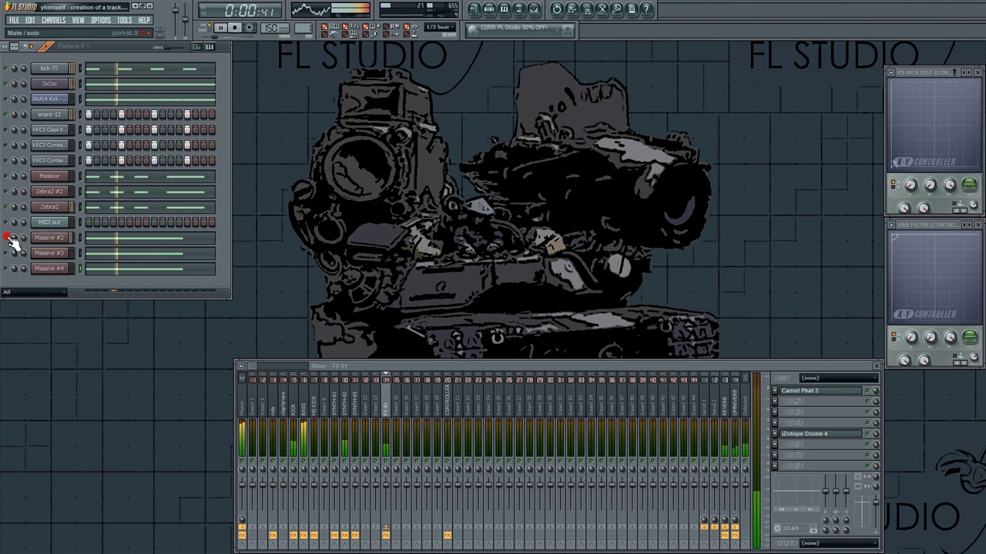
pyautogui.click(6, 238)
pyautogui.click(7, 253)
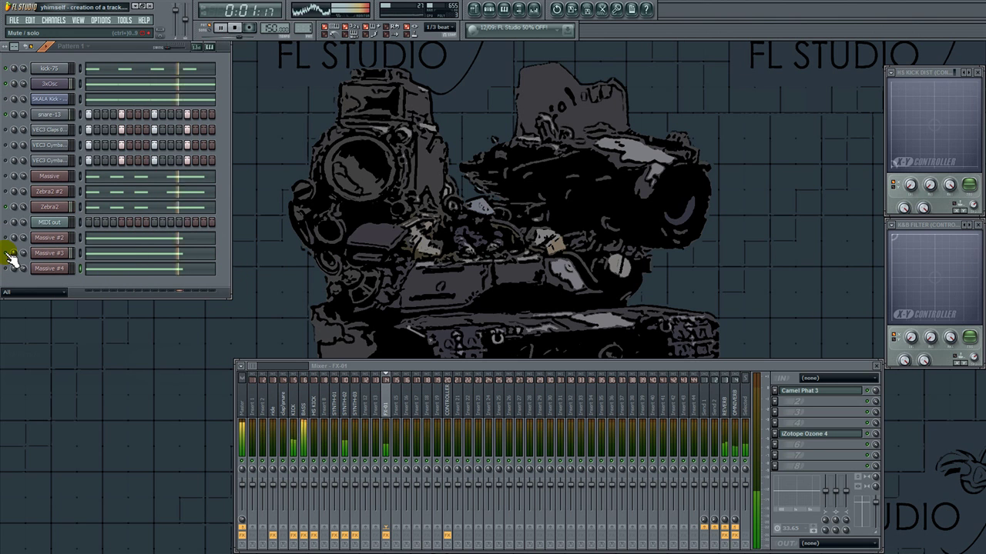
pyautogui.click(8, 268)
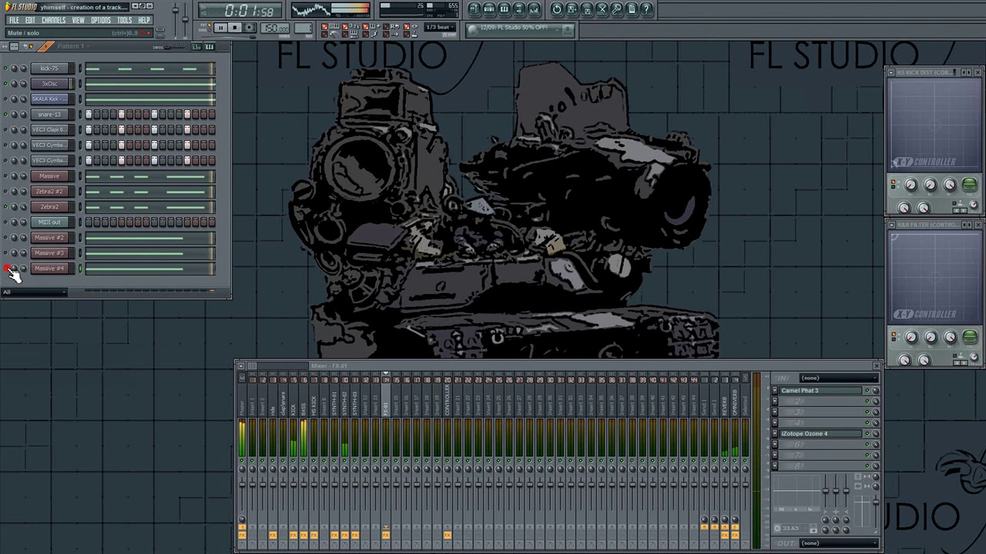
pyautogui.click(7, 268)
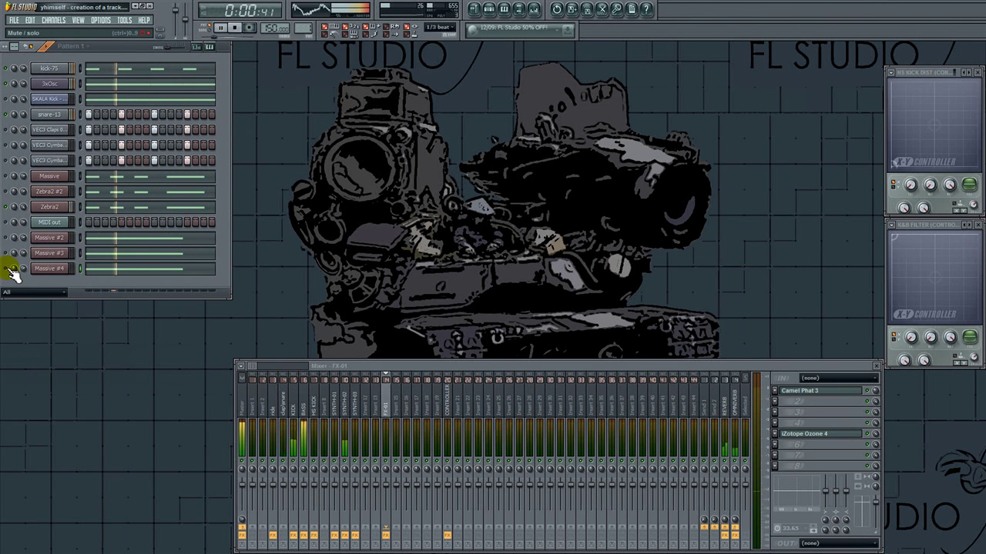
# Step: Unmute both VEC3 cymbal channels and the Massive synth to hear them in the beat
pyautogui.click(6, 145)
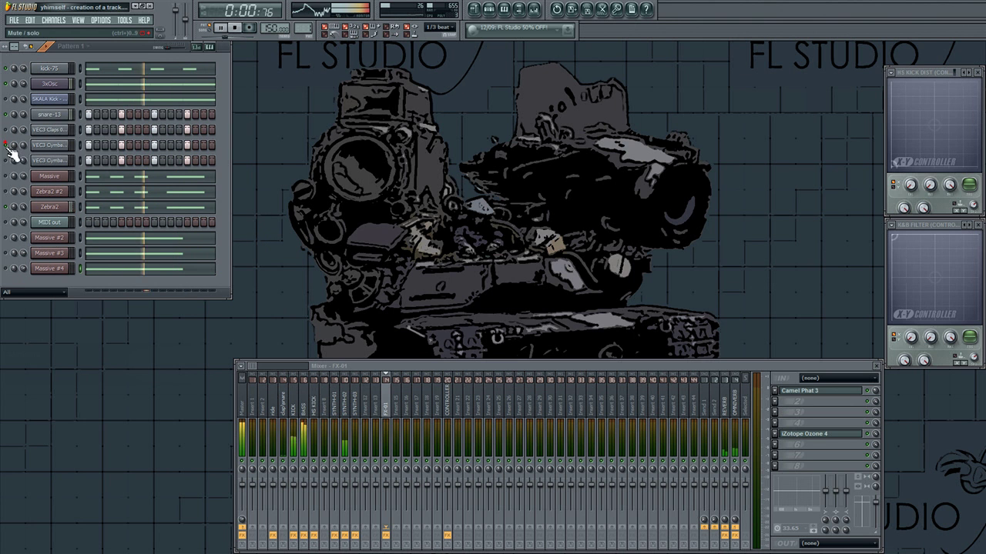
pyautogui.click(6, 159)
pyautogui.click(4, 176)
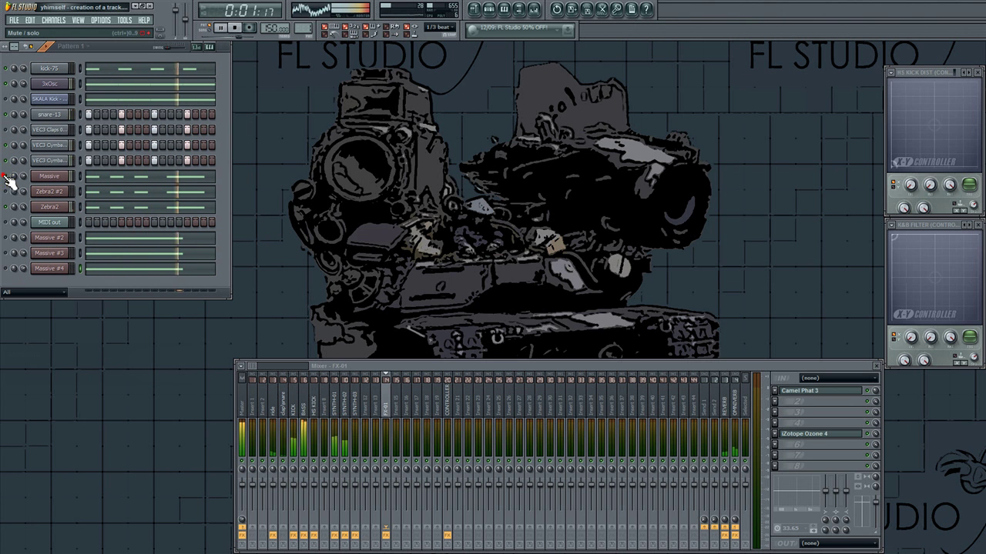
# Step: Solo the Massive synth and audition Massive #2, Massive #3 and Massive #4 in turn alongside it
pyautogui.rightClick(6, 176)
pyautogui.click(6, 238)
pyautogui.rightClick(7, 238)
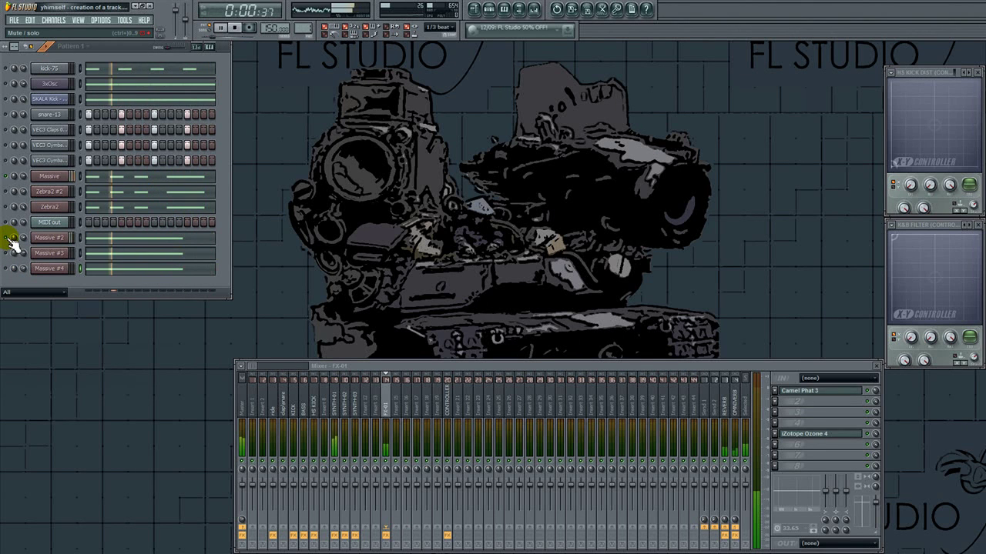
pyautogui.click(7, 237)
pyautogui.click(7, 253)
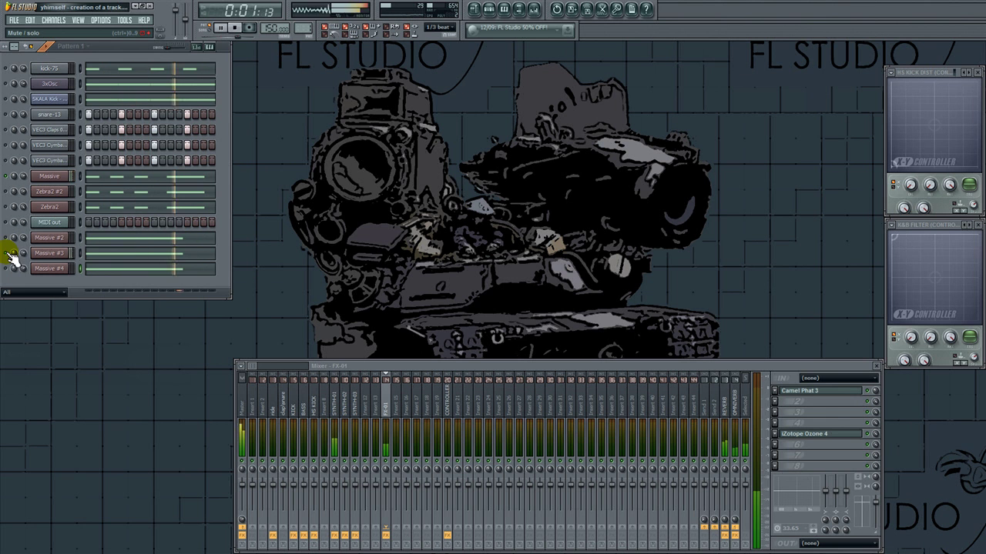
pyautogui.click(7, 253)
pyautogui.click(7, 268)
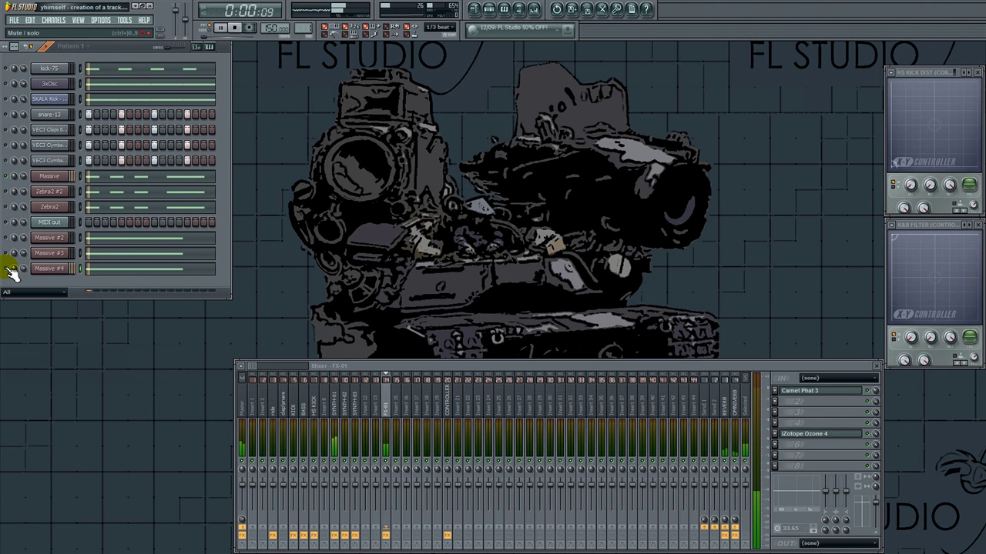
pyautogui.click(7, 268)
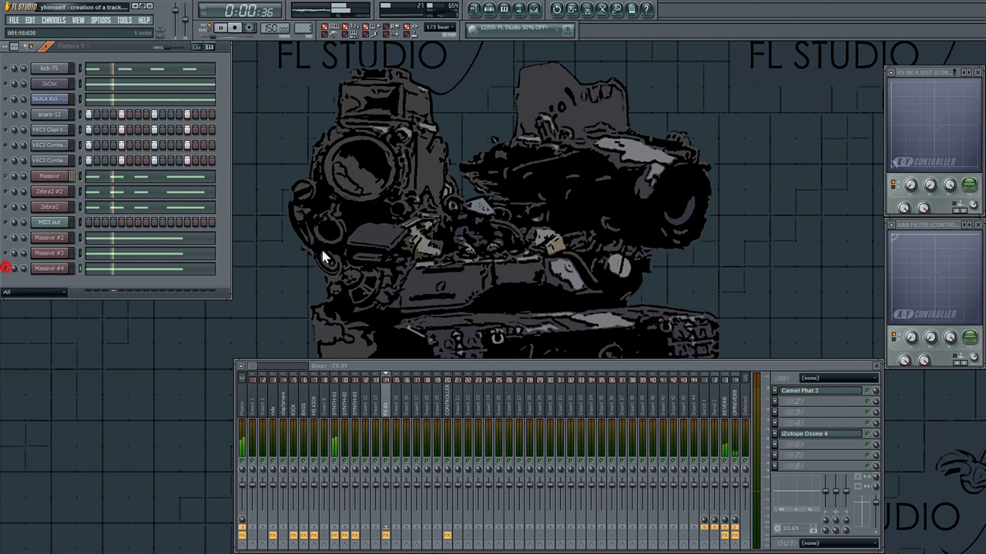
# Step: Bring in Zebra2 #2, show its synthesis settings, then lower VCF 1's drive and set its cutoff to 118.68
pyautogui.click(6, 191)
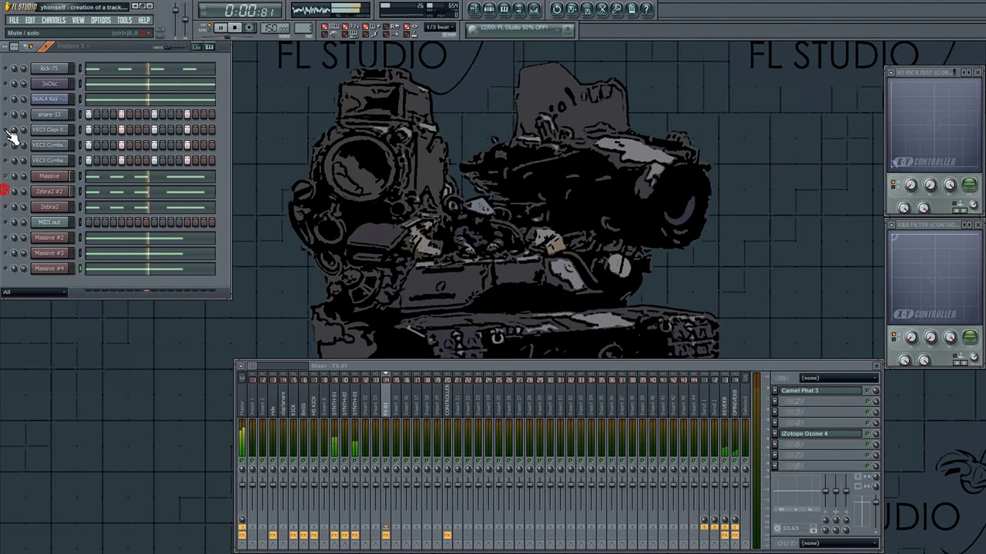
pyautogui.click(46, 198)
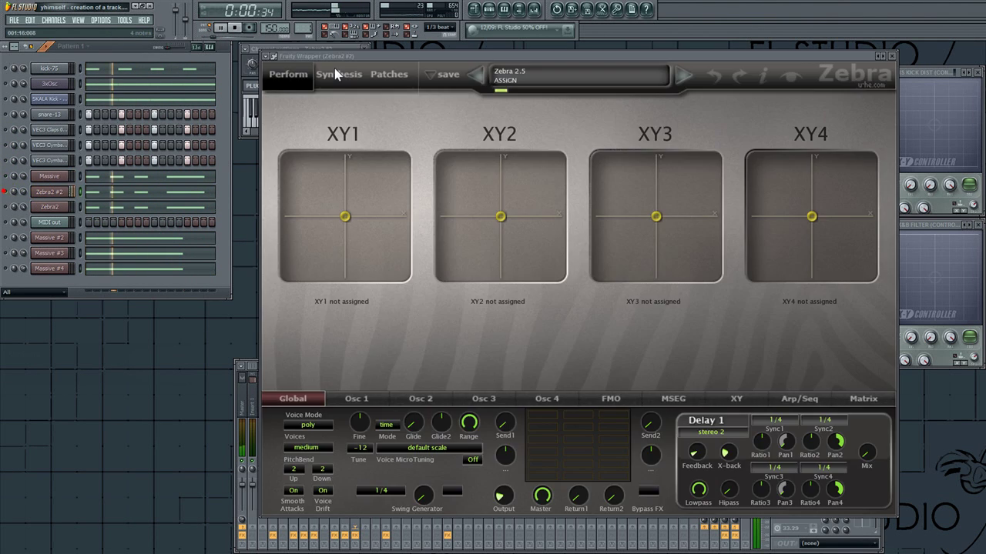
pyautogui.click(337, 73)
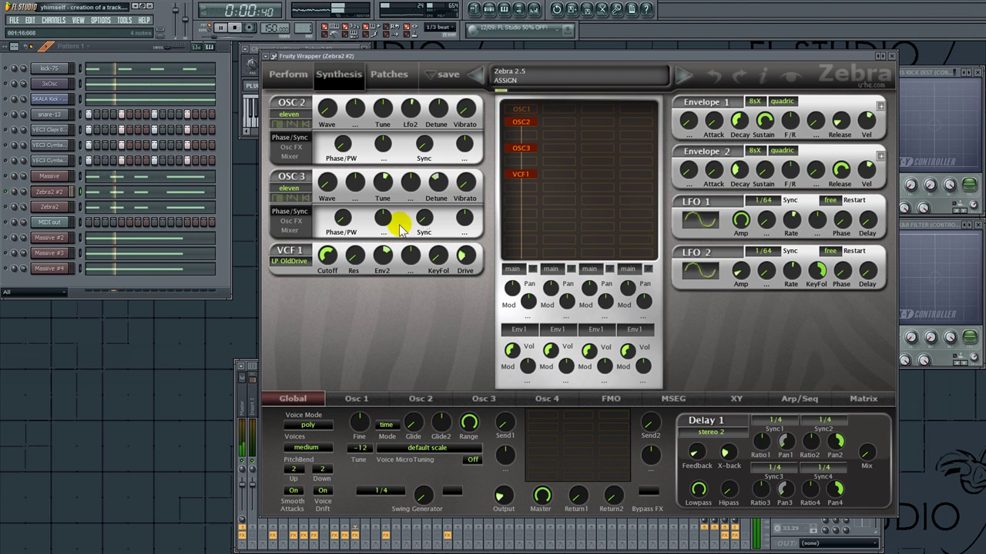
pyautogui.click(328, 260)
pyautogui.moveTo(333, 266); pyautogui.dragTo(330, 219)
pyautogui.moveTo(465, 257); pyautogui.dragTo(466, 293)
pyautogui.moveTo(325, 259); pyautogui.dragTo(329, 260)
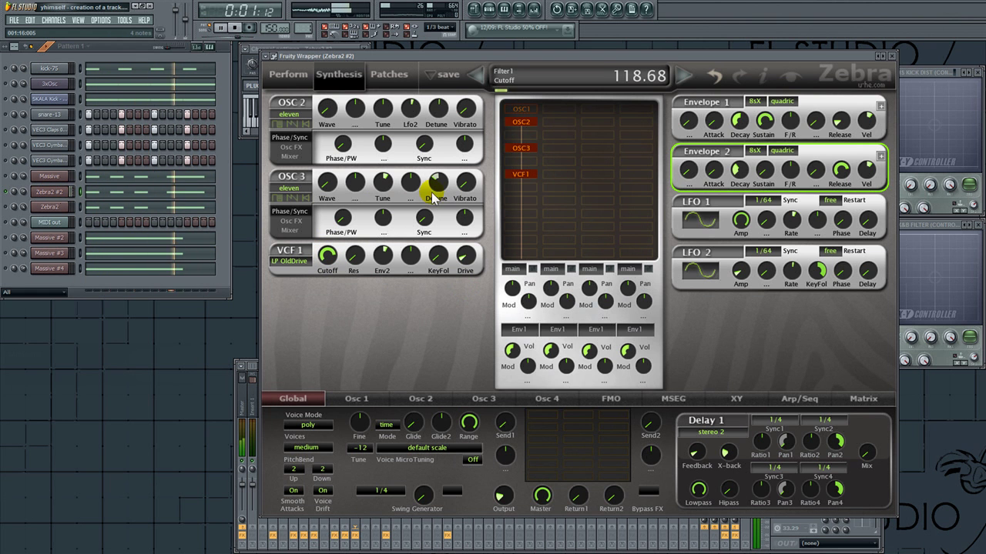
# Step: Set OSC 3's detune to -32.33, LFO 1's amplitude to 34.33 and LFO 2's to 3.34, then close Zebra2 #2
pyautogui.moveTo(435, 185); pyautogui.dragTo(444, 214)
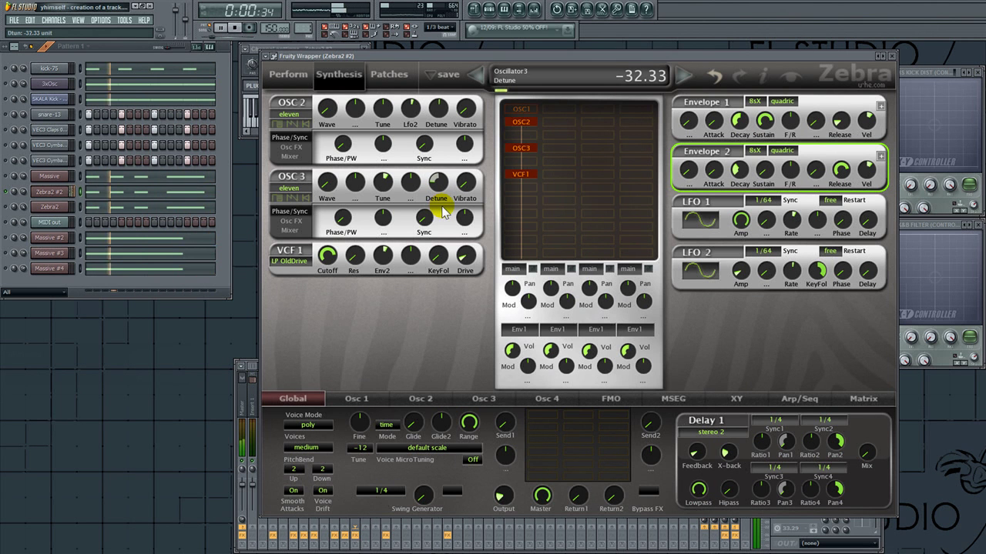
pyautogui.moveTo(741, 222)
pyautogui.mouseDown()
pyautogui.moveTo(736, 367)
pyautogui.moveTo(746, 321)
pyautogui.mouseUp()
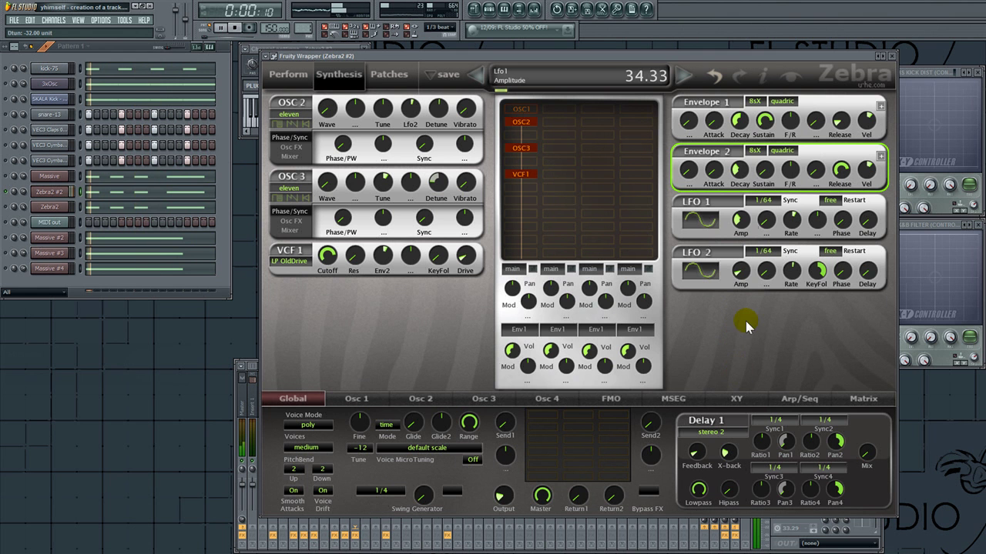
pyautogui.moveTo(739, 271)
pyautogui.mouseDown()
pyautogui.moveTo(741, 281)
pyautogui.moveTo(743, 248)
pyautogui.moveTo(744, 284)
pyautogui.mouseUp()
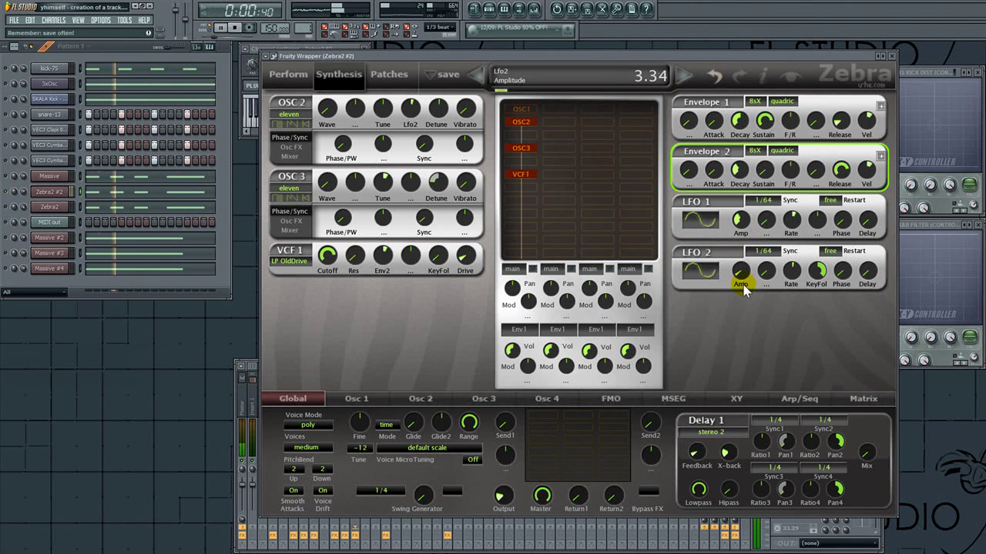
pyautogui.click(46, 191)
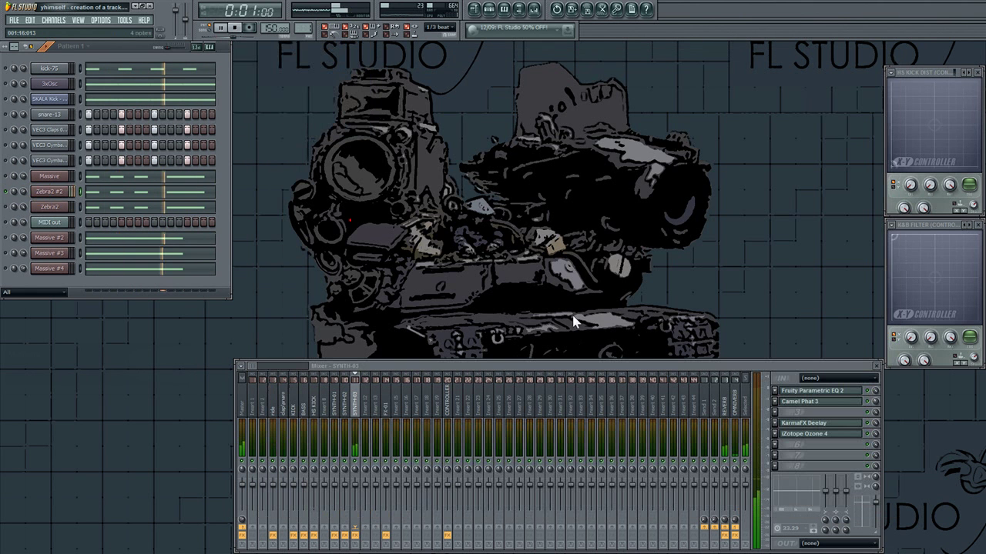
# Step: Restart playback and audition Zebra2 #2 with Massive, the VEC3 claps and the SKALA kick
pyautogui.press('space')
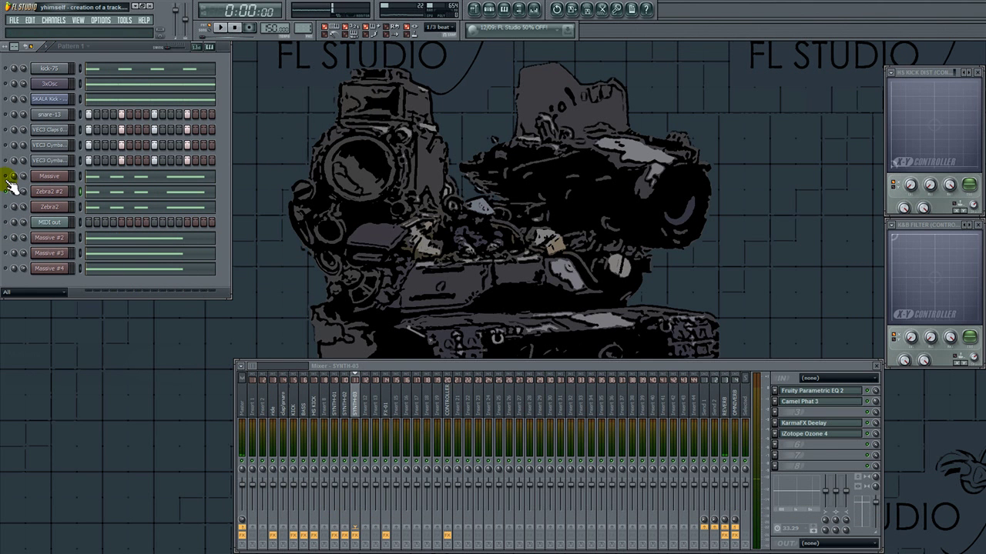
pyautogui.press('space')
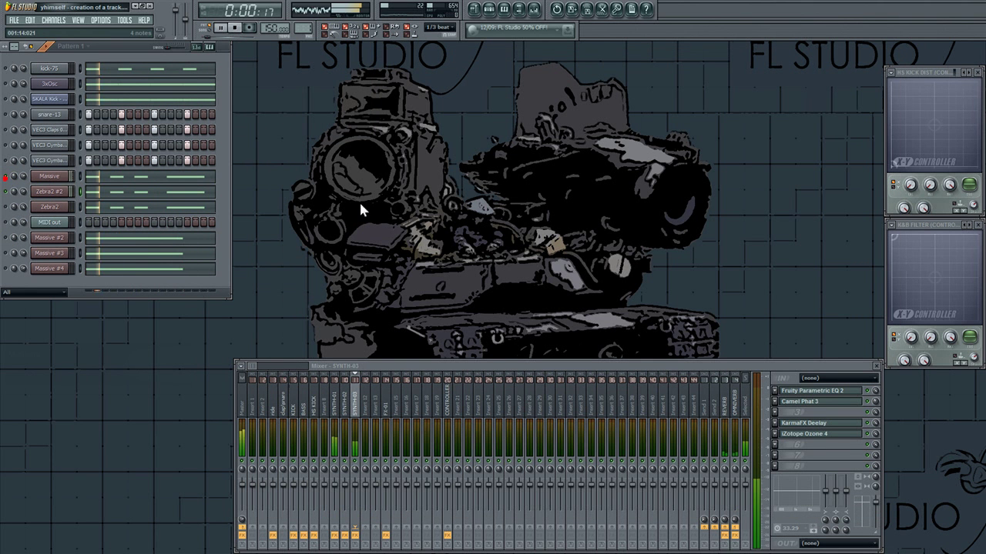
pyautogui.click(7, 130)
pyautogui.click(6, 98)
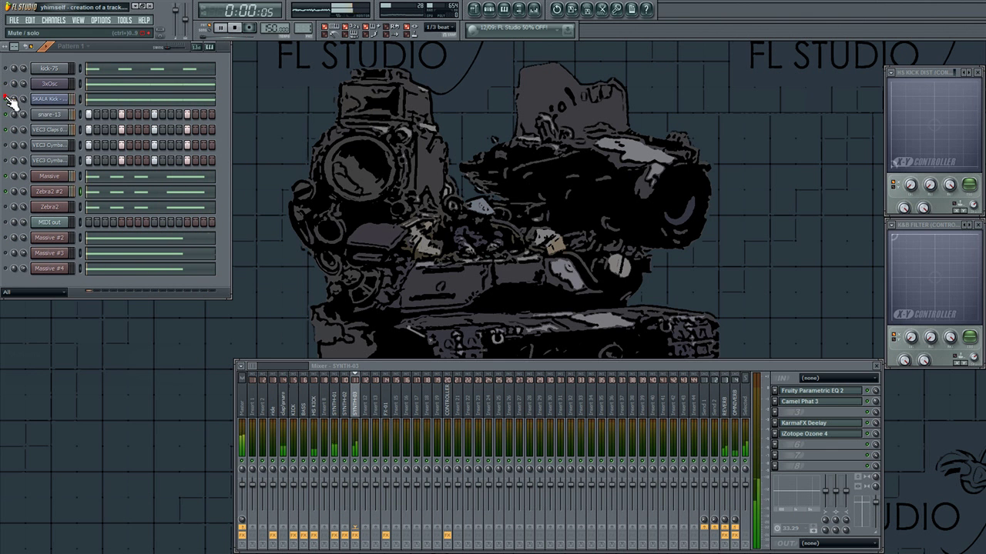
pyautogui.click(6, 100)
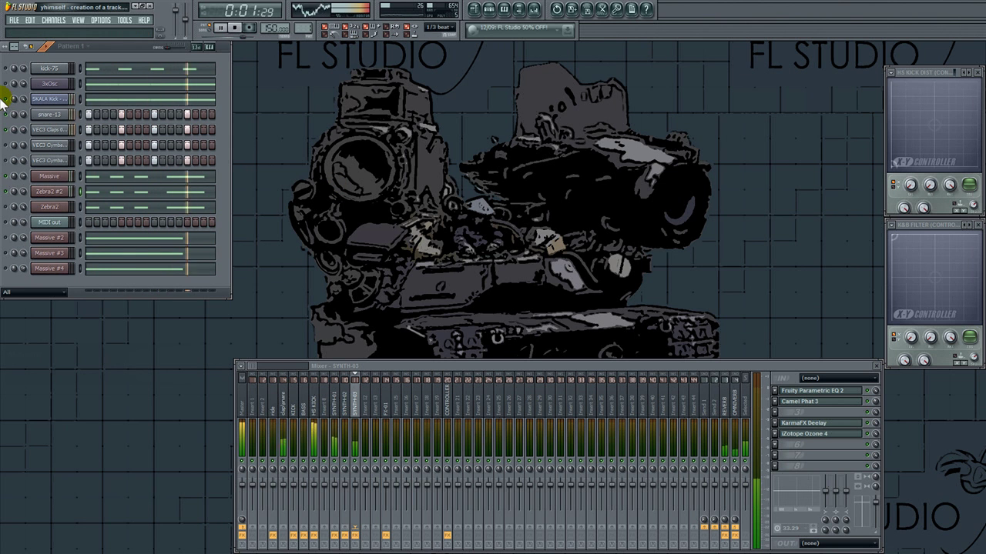
# Step: Mute the SKALA kick and unmute 3xOsc and kick-75 in its place
pyautogui.click(5, 99)
pyautogui.click(6, 84)
pyautogui.click(6, 70)
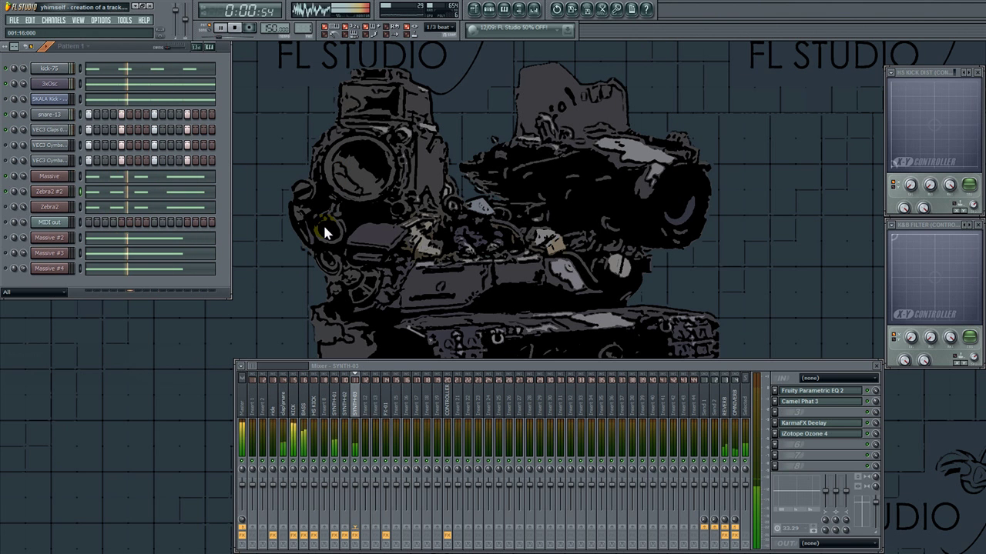
# Step: Solo Zebra2 #2, compare it with Camel Phat 3 bypassed, and adjust the distortion with Mech about 10% and Tube 26%
pyautogui.rightClick(6, 191)
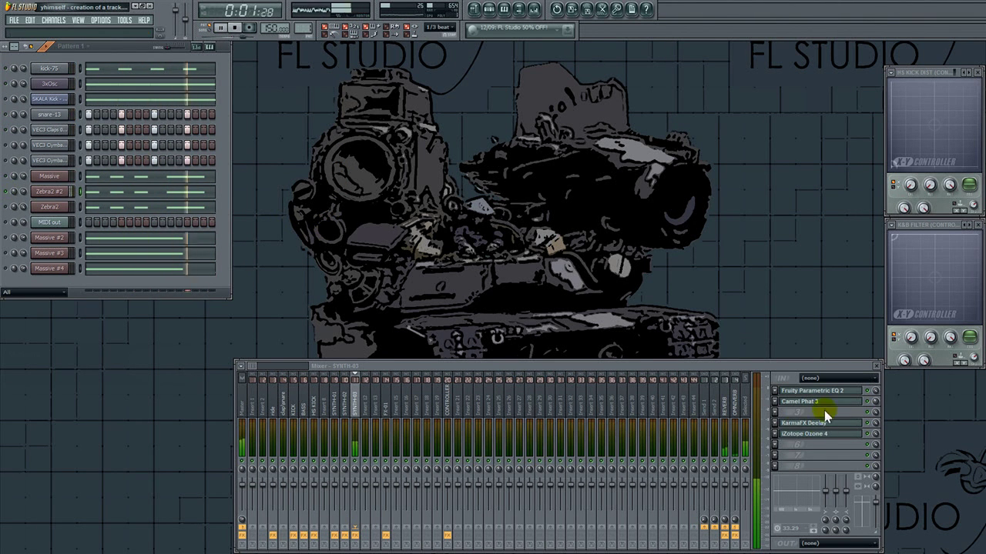
pyautogui.click(865, 401)
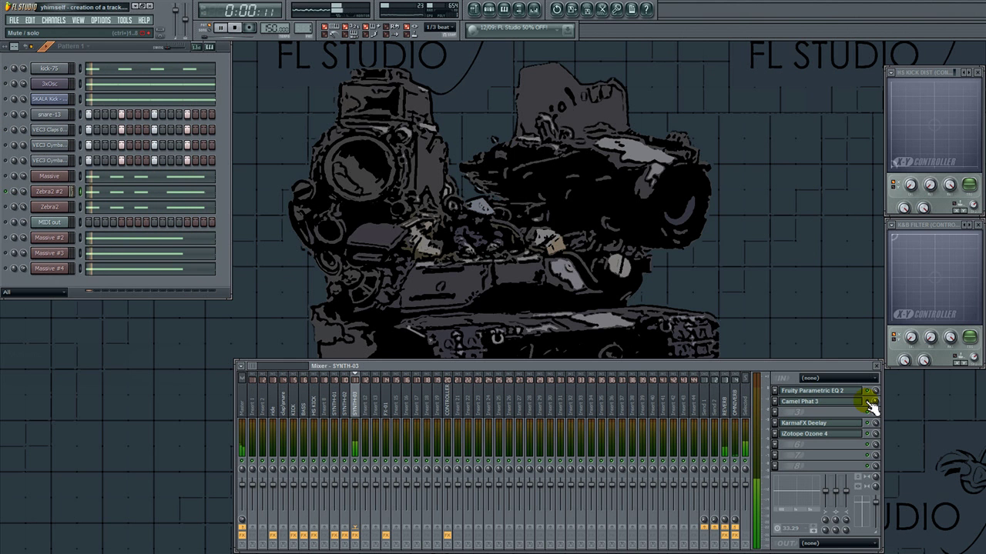
pyautogui.click(869, 403)
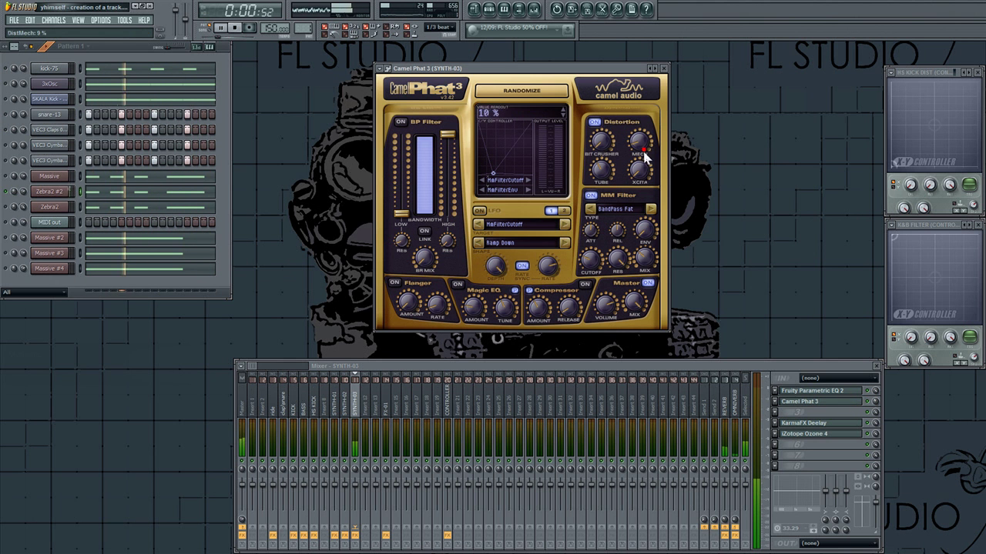
pyautogui.click(602, 169)
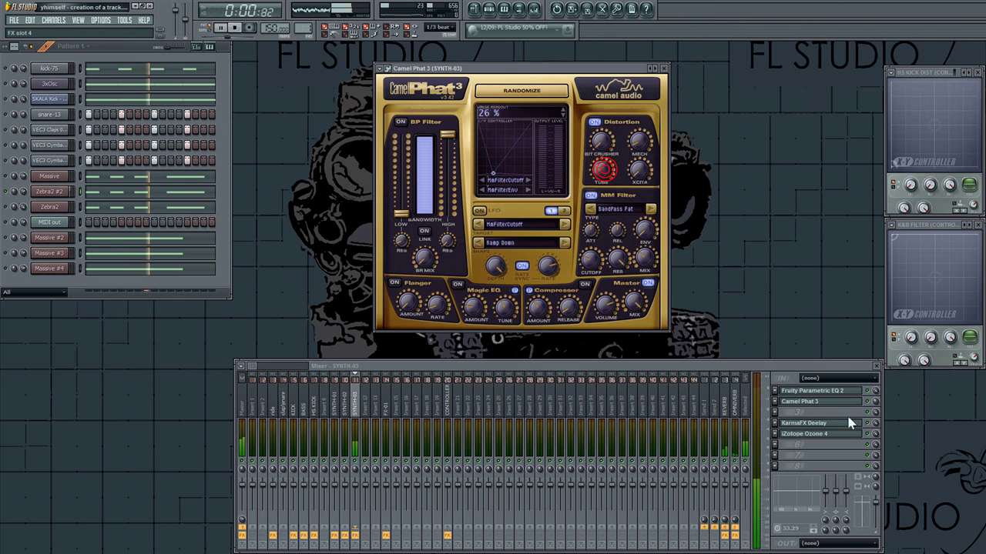
# Step: Open Fruity Parametric EQ 2 on SYNTH-03, compare it bypassed, and shift the band 4 cut slightly lower in frequency
pyautogui.click(848, 402)
pyautogui.click(851, 392)
pyautogui.click(869, 391)
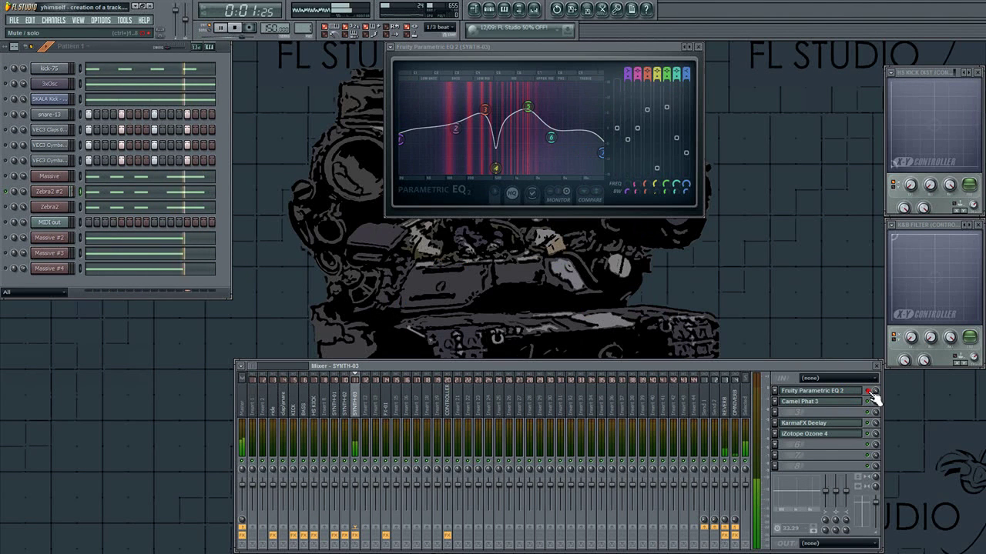
pyautogui.moveTo(496, 169); pyautogui.dragTo(491, 169)
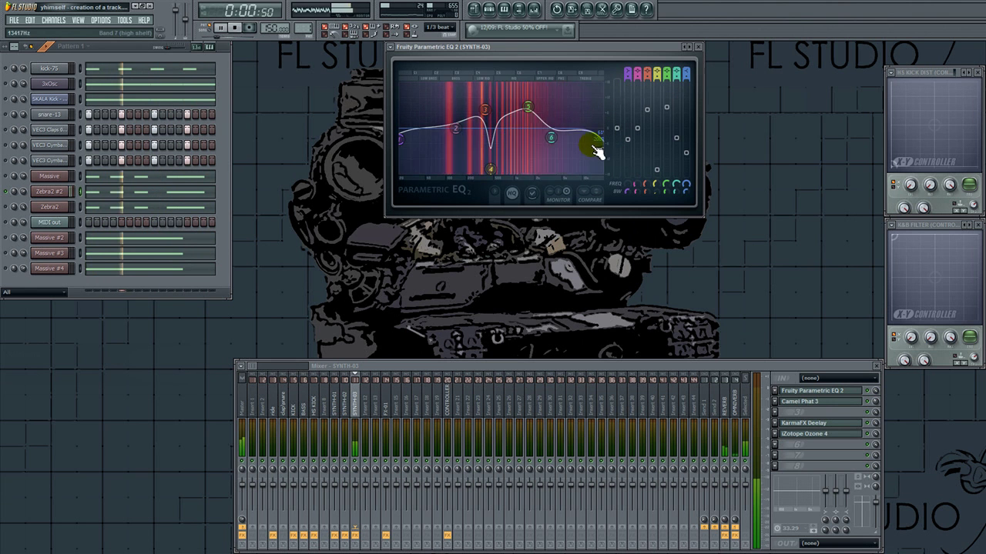
# Step: Cut band 6 of the SYNTH-03 EQ to about -5.9 dB near 2600 Hz, close the EQ and restart playback
pyautogui.moveTo(554, 142); pyautogui.dragTo(543, 144)
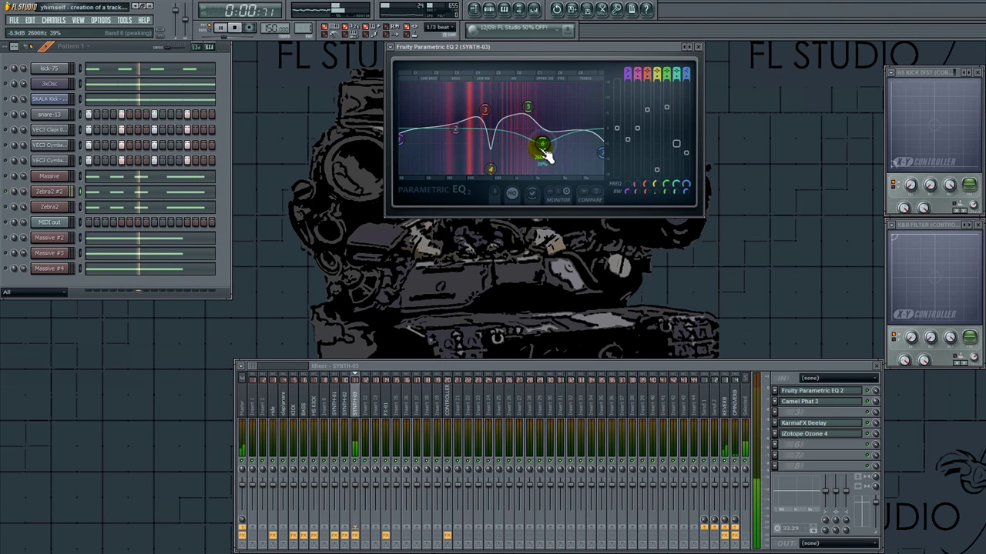
pyautogui.click(826, 391)
pyautogui.press('space')
pyautogui.press('space')
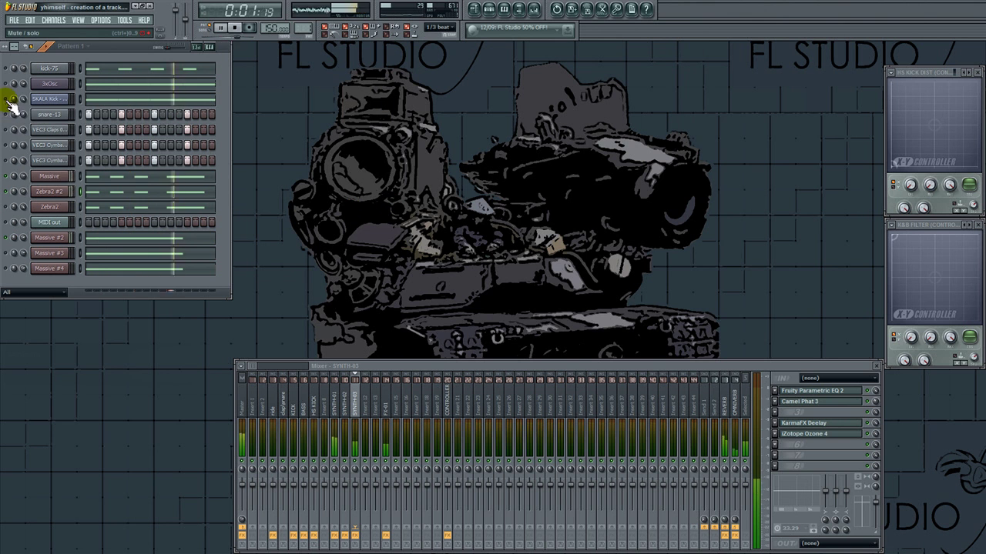
# Step: Mute the Massive FX layers, bring in kick-75 and 3xOsc, audition the mix, and stop playback
pyautogui.click(5, 252)
pyautogui.click(9, 84)
pyautogui.click(331, 230)
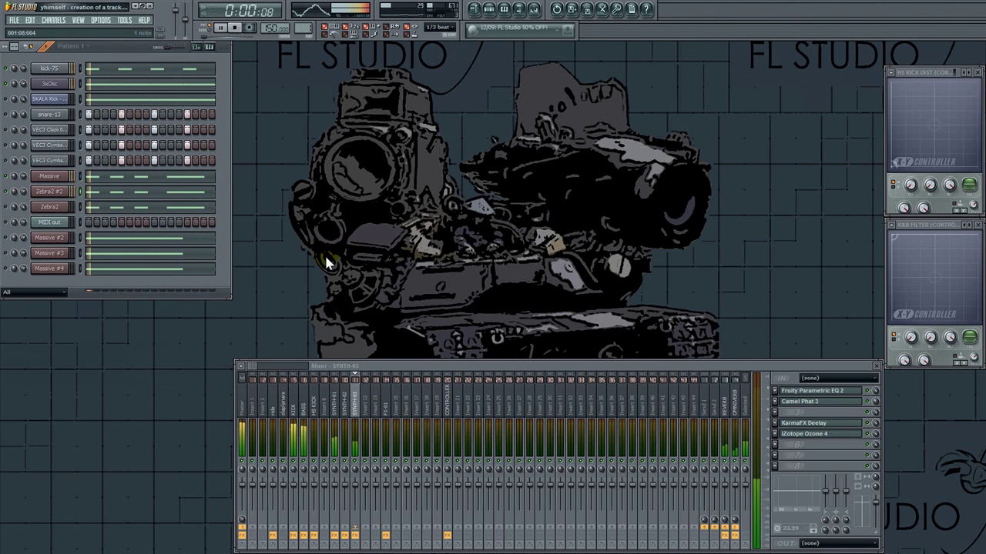
pyautogui.press('space')
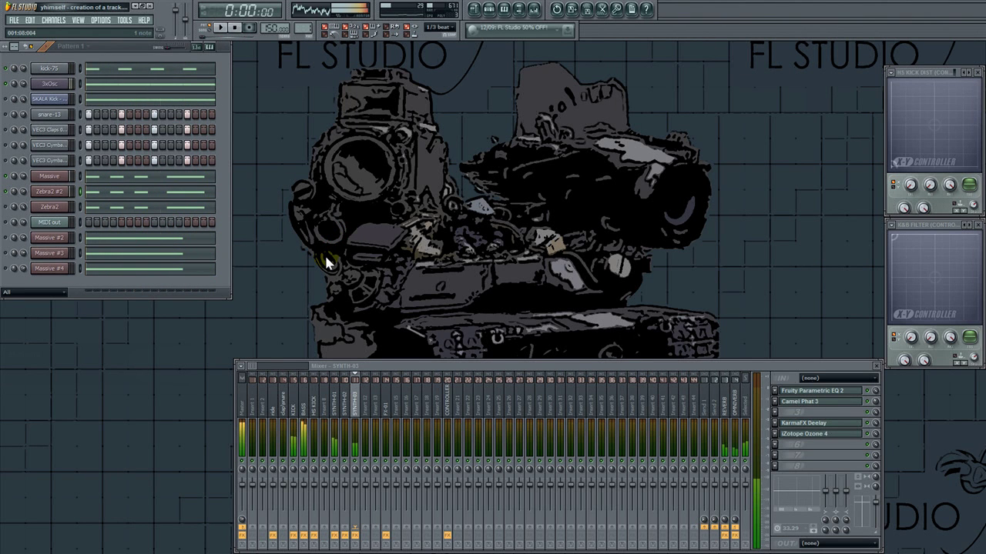
# Step: Add a Layer channel to the pattern
pyautogui.click(64, 25)
pyautogui.moveTo(65, 36)
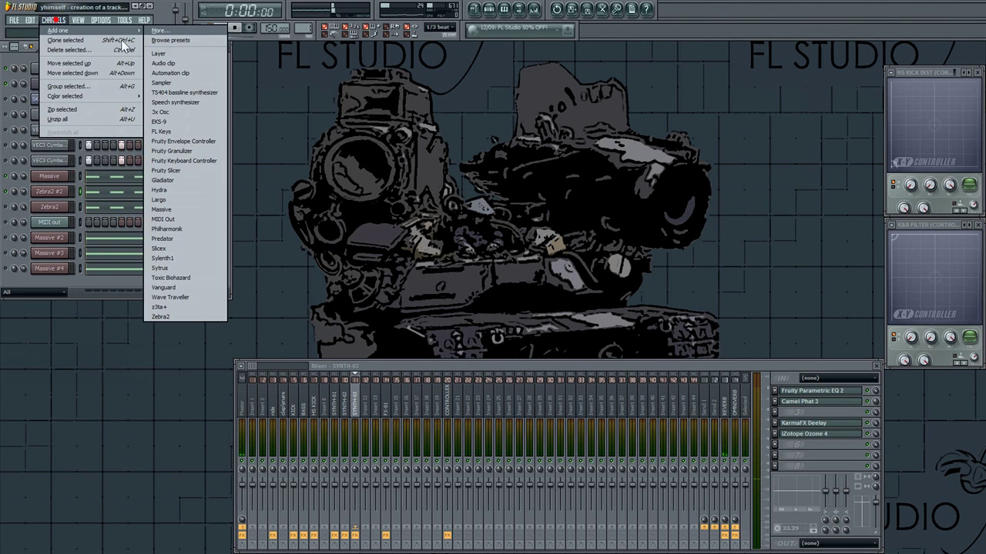
pyautogui.click(188, 58)
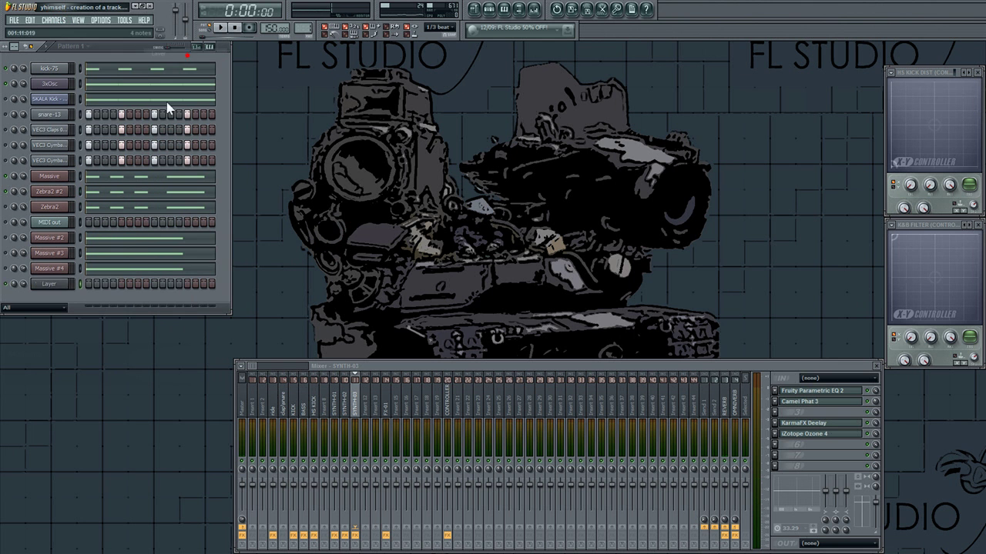
pyautogui.rightClick(47, 286)
pyautogui.click(88, 284)
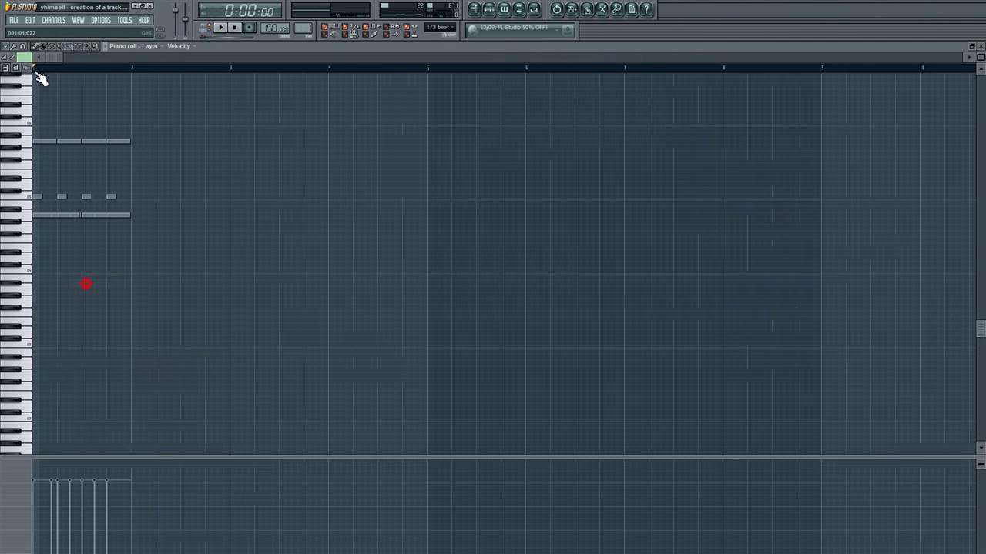
pyautogui.click(7, 47)
pyautogui.moveTo(15, 58)
pyautogui.click(95, 58)
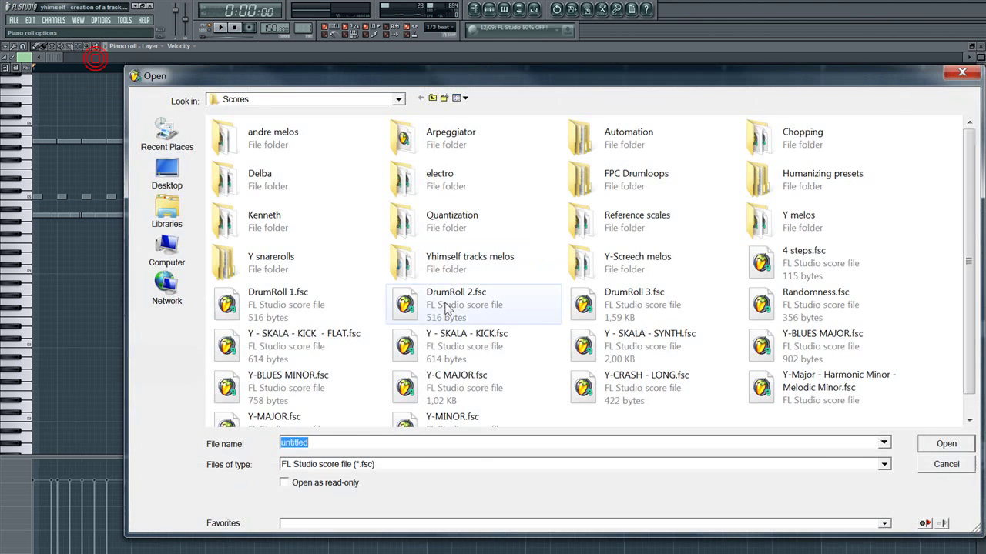
pyautogui.click(946, 466)
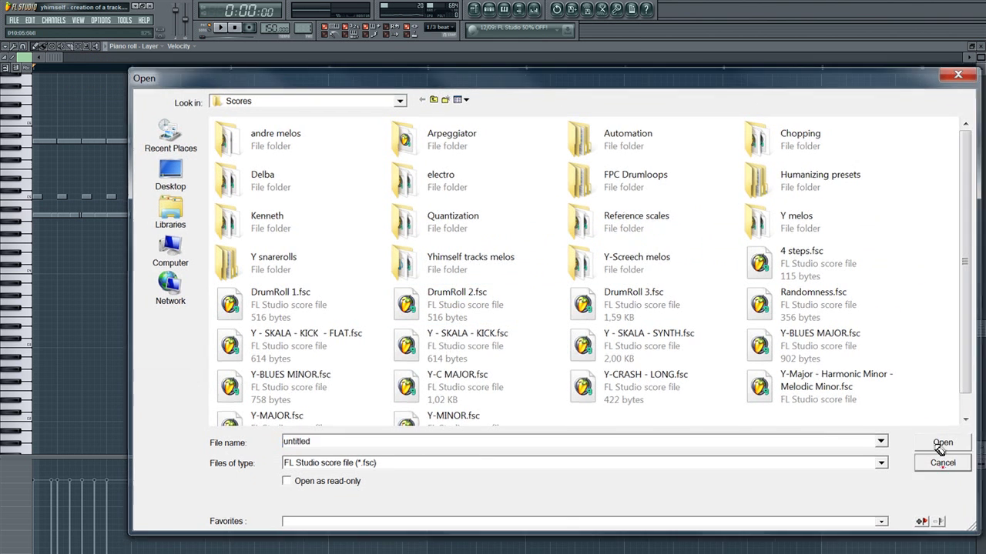
pyautogui.click(981, 45)
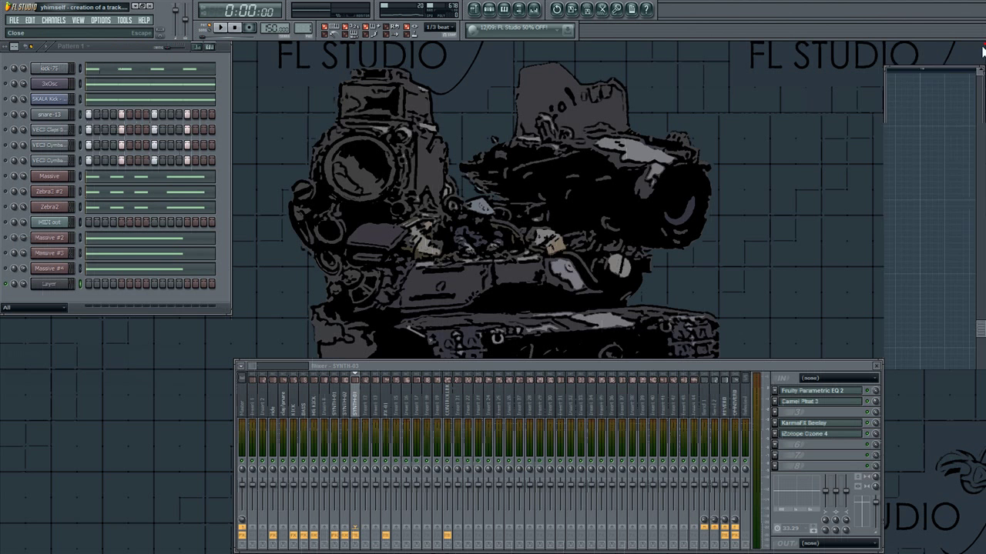
# Step: Add another Zebra2 channel, resize its interface to Large - 1236 x 885, and show the Synthesis page
pyautogui.click(56, 21)
pyautogui.moveTo(77, 35)
pyautogui.click(187, 314)
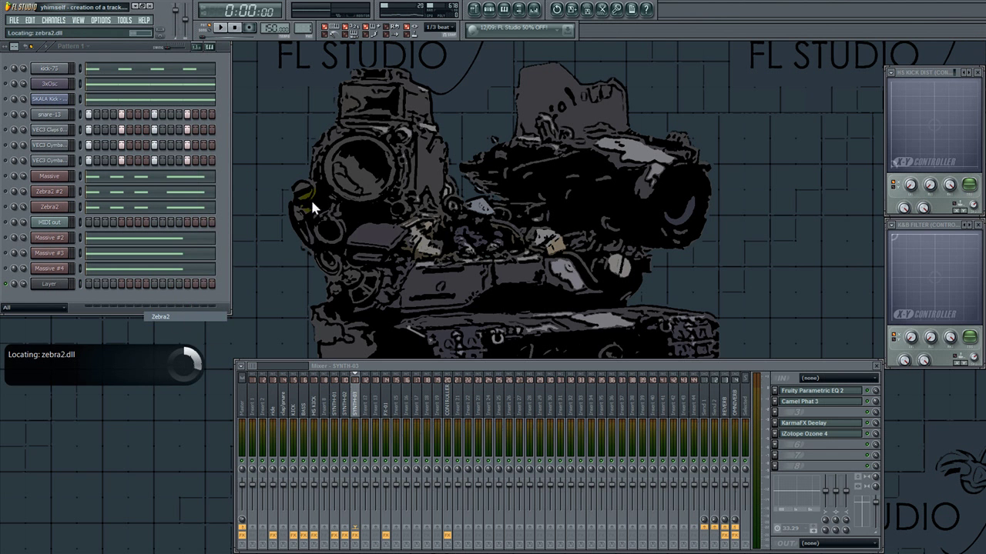
pyautogui.moveTo(277, 143); pyautogui.dragTo(535, 82)
pyautogui.rightClick(404, 116)
pyautogui.click(420, 225)
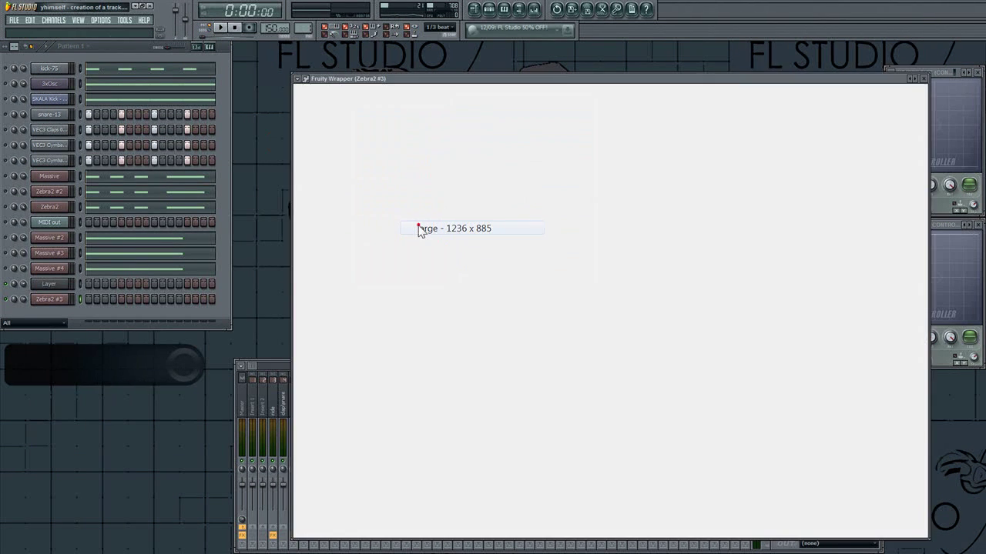
pyautogui.click(371, 97)
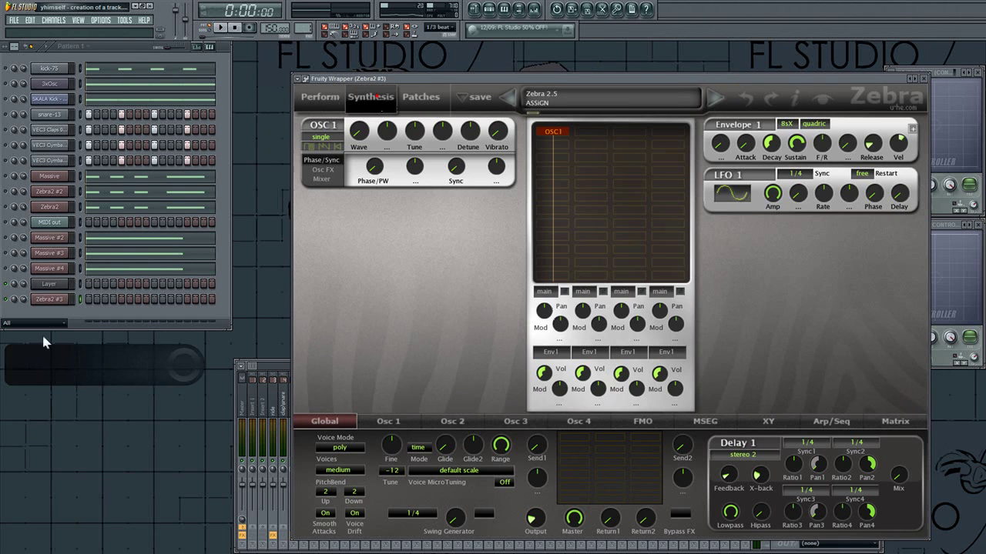
# Step: Solo the Zebra2 #3 channel, route it to mixer insert 16, and name that insert LEAD-01
pyautogui.click(7, 302)
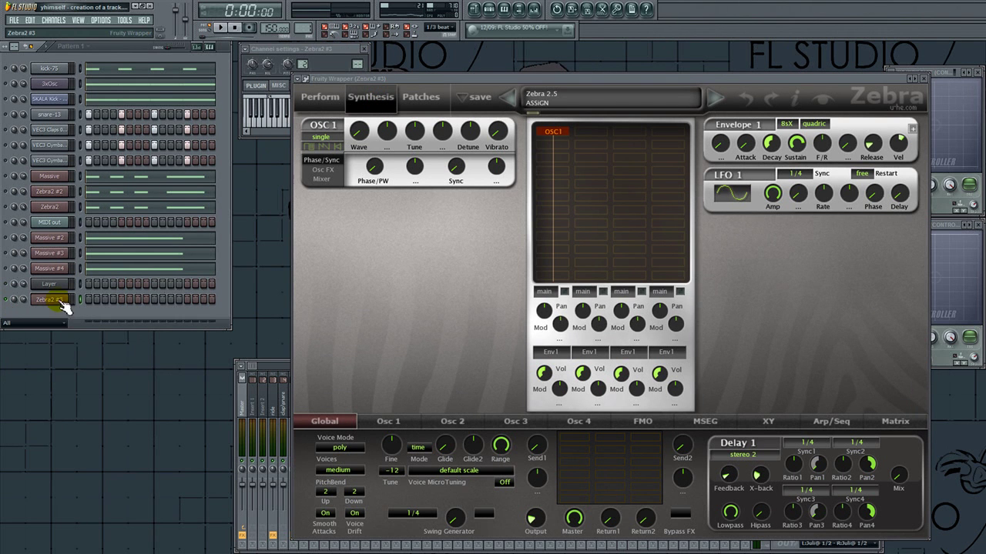
pyautogui.moveTo(356, 65); pyautogui.dragTo(356, 41)
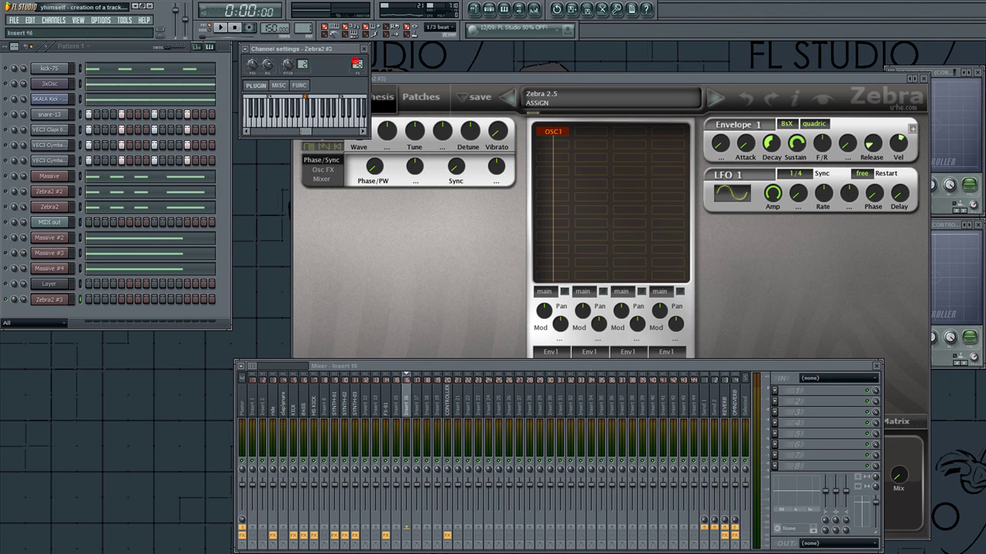
pyautogui.rightClick(406, 408)
pyautogui.click(437, 458)
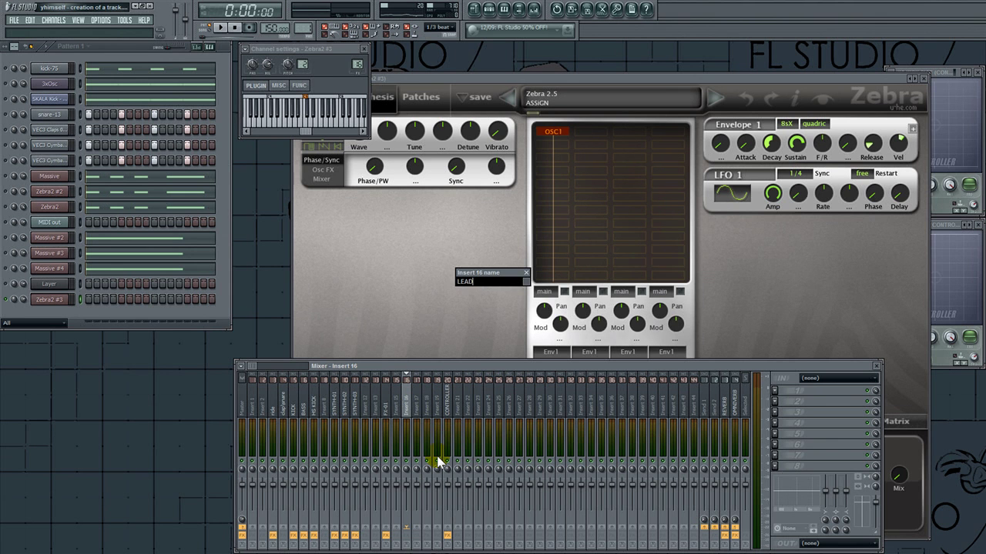
pyautogui.press('Return')
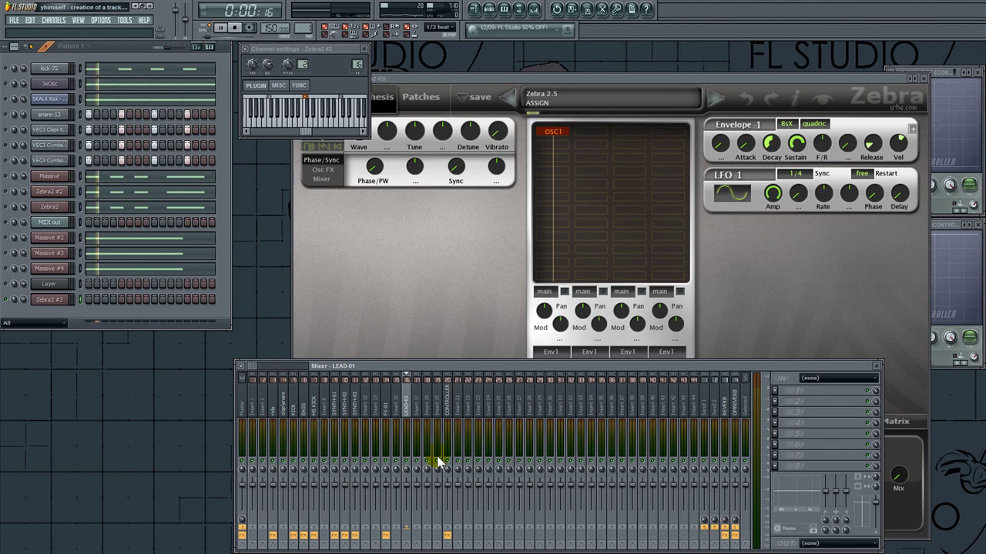
pyautogui.press('space')
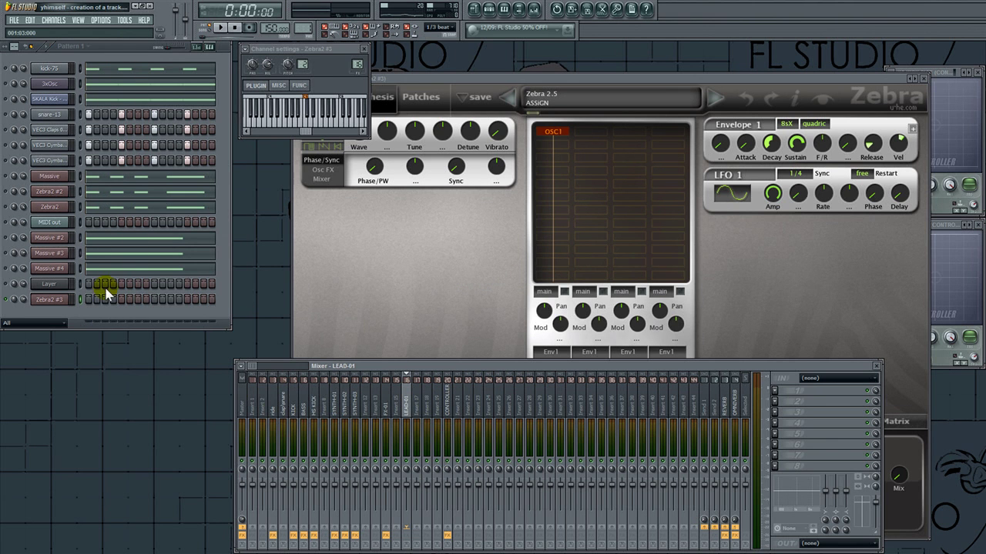
# Step: Open the Zebra2 #3 piano roll and browse to the Midis score folder with the file type set to MIDI file (*.mid)
pyautogui.rightClick(52, 301)
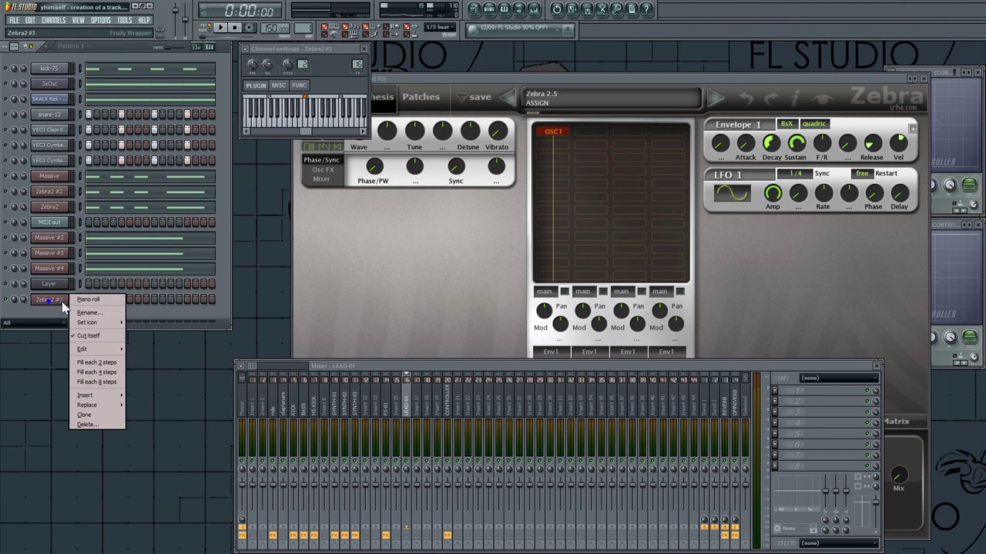
pyautogui.click(89, 299)
pyautogui.click(6, 48)
pyautogui.moveTo(33, 66)
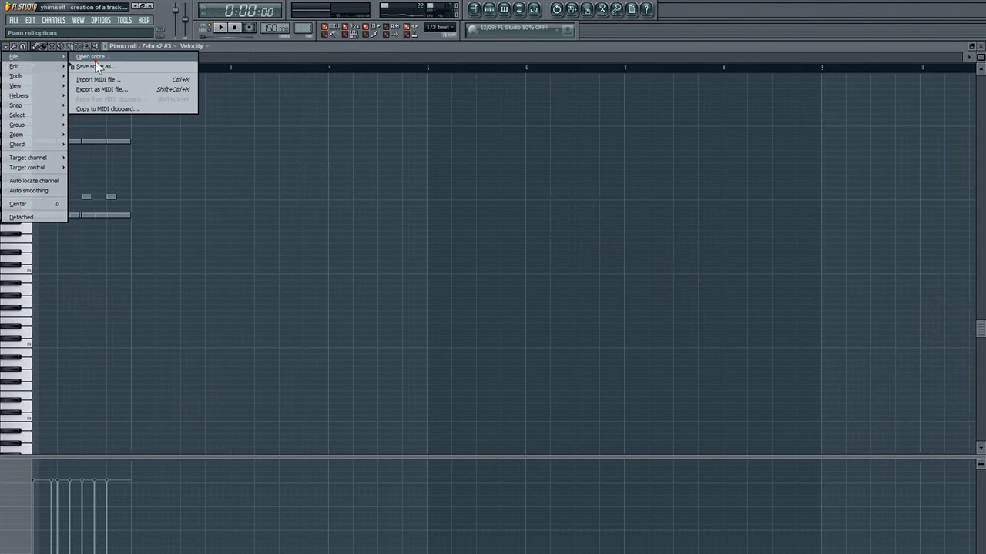
pyautogui.click(89, 66)
pyautogui.doubleClick(283, 144)
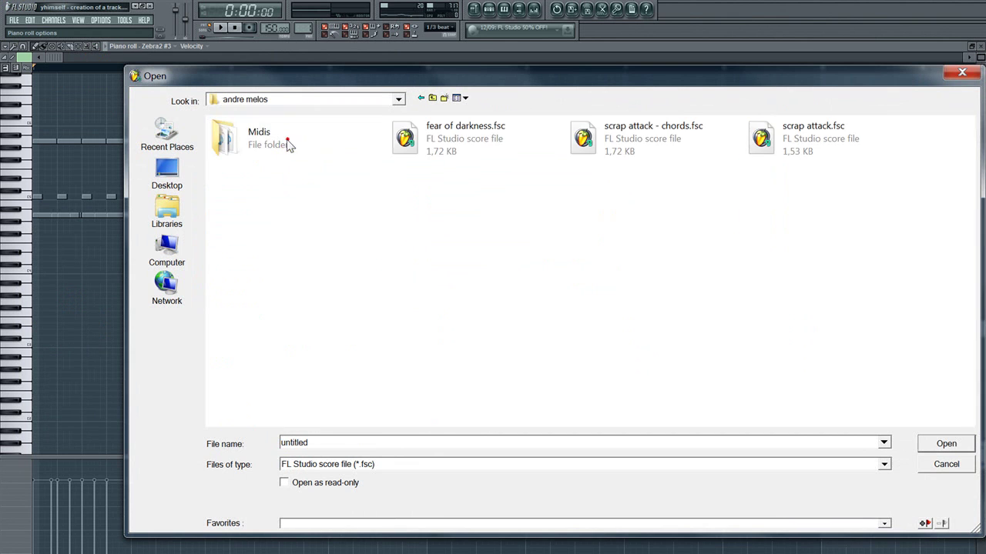
pyautogui.doubleClick(269, 140)
pyautogui.click(379, 466)
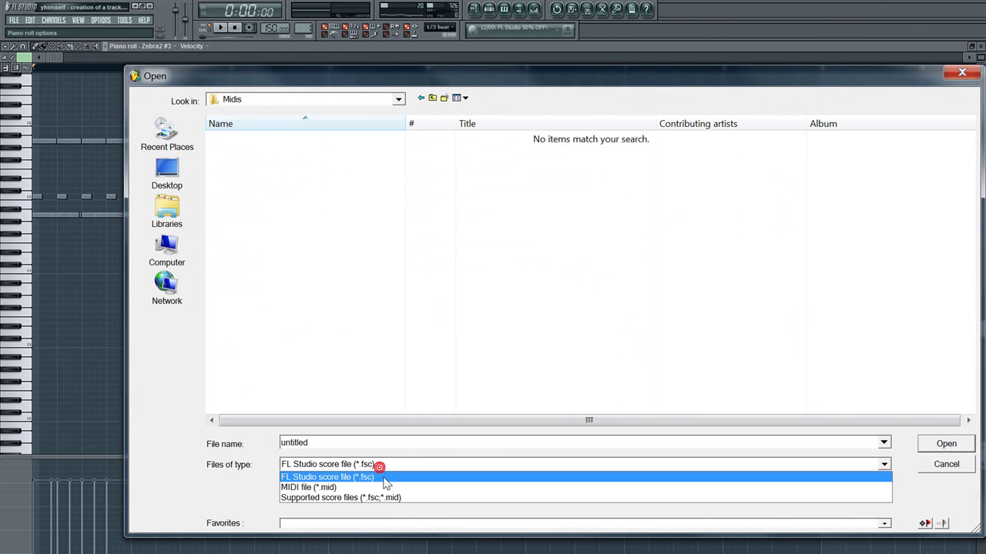
pyautogui.click(385, 486)
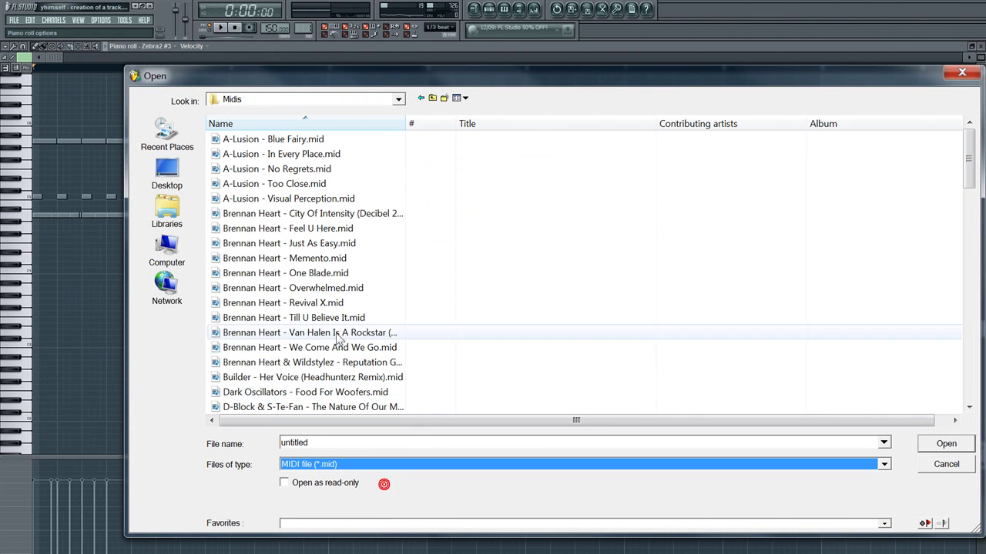
# Step: Load D-Block & S-Te-Fan - The Nature Of Our Mind (Qlimax 2009 Anthem).mid, play it, and return to the Zebra2 #3 synth
pyautogui.click(362, 288)
pyautogui.scroll(-3, 436, 319)
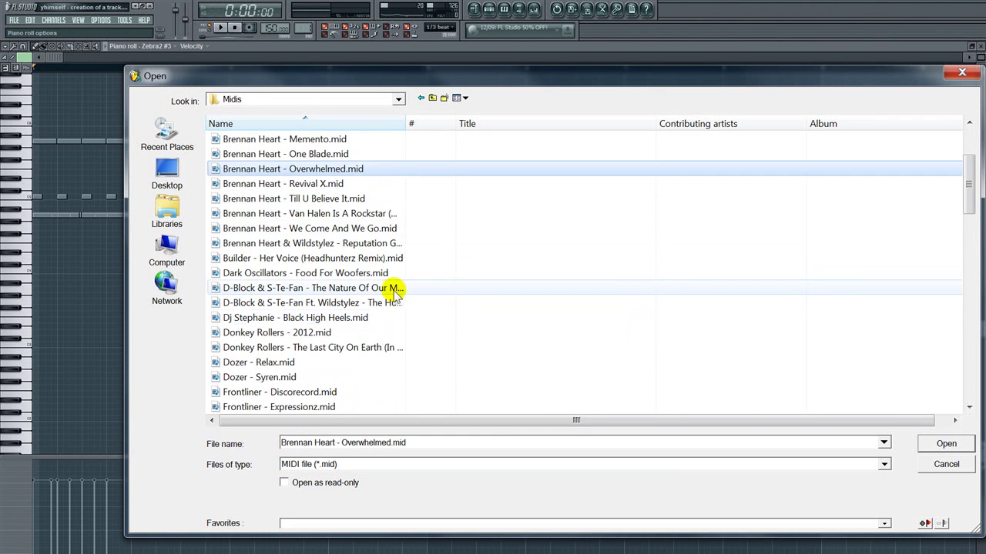
pyautogui.scroll(-2, 378, 308)
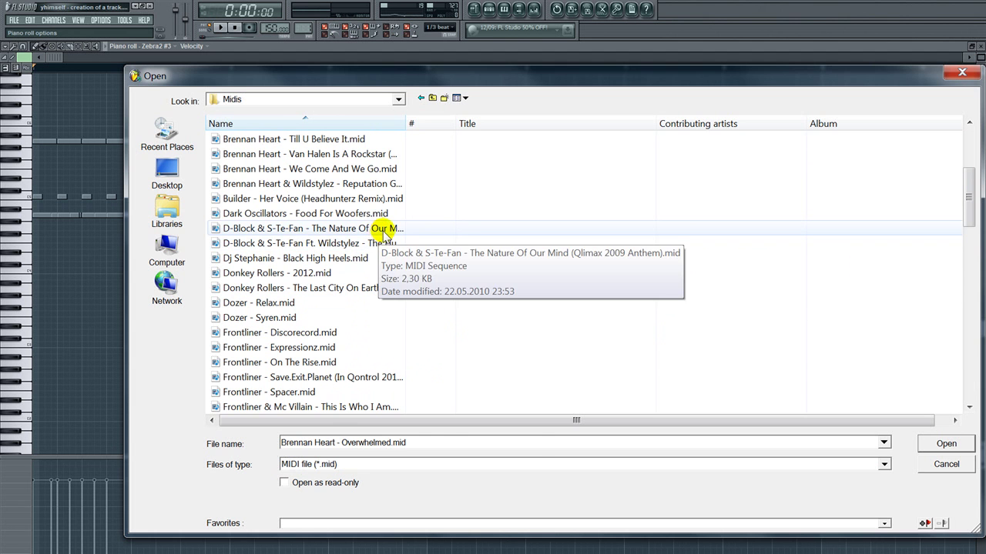
pyautogui.doubleClick(380, 230)
pyautogui.press('space')
pyautogui.rightClick(477, 240)
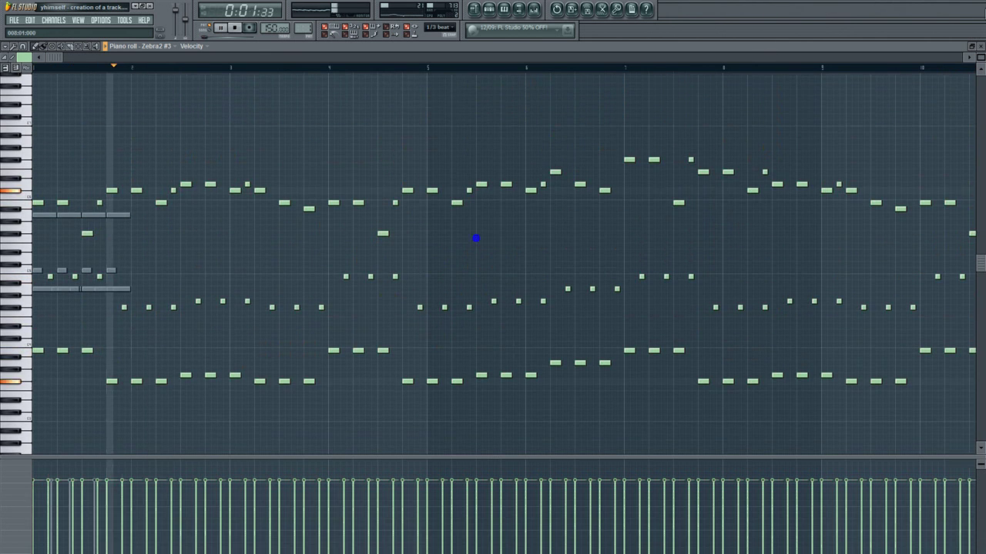
pyautogui.click(980, 47)
pyautogui.click(439, 219)
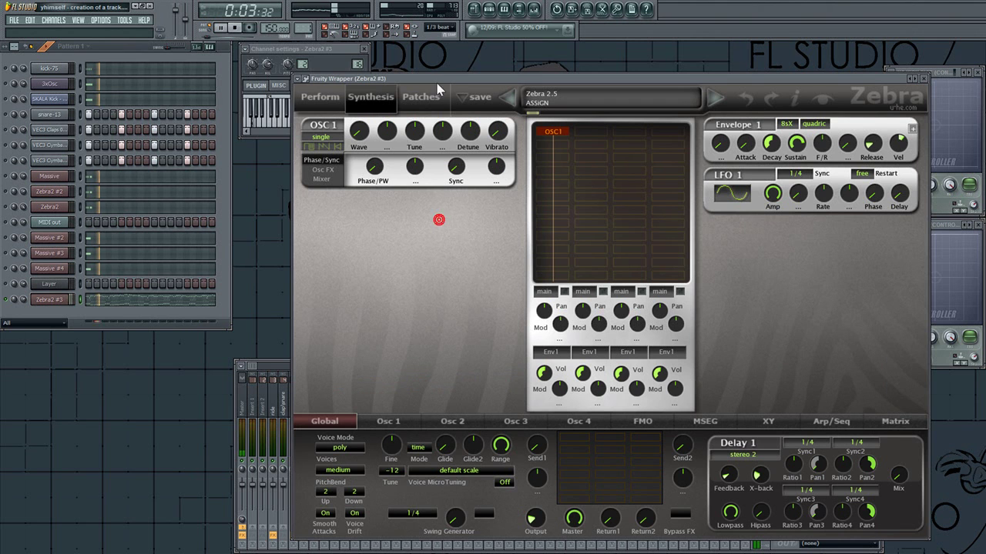
# Step: Reposition the Zebra2 #3 window, set OSC 1 to eleven voices, and start raising its detune
pyautogui.moveTo(419, 108); pyautogui.dragTo(400, 91)
pyautogui.click(308, 121)
pyautogui.click(333, 173)
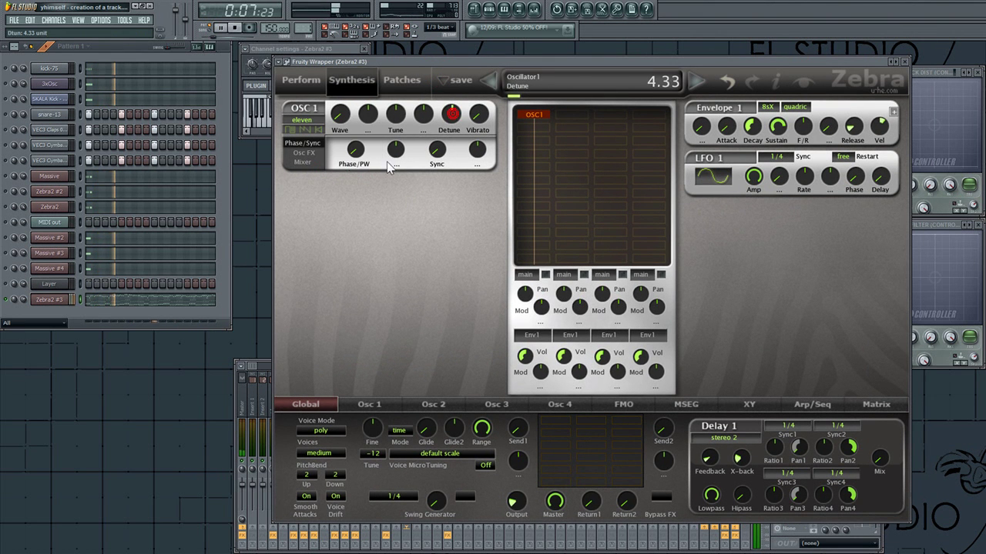
# Step: Move the Zebra2 #3 melody from Pattern 1 to Pattern 2, play it, and set OSC 1's detune to 26.00
pyautogui.doubleClick(80, 301)
pyautogui.press('space')
pyautogui.hotkey('ctrl', 'x')
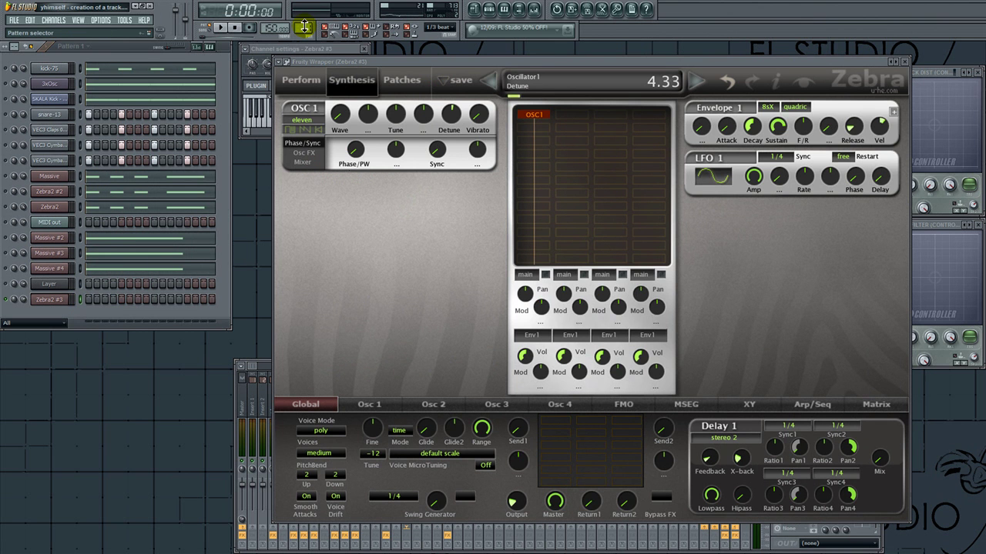
pyautogui.scroll(1, 305, 23)
pyautogui.hotkey('ctrl', 'v')
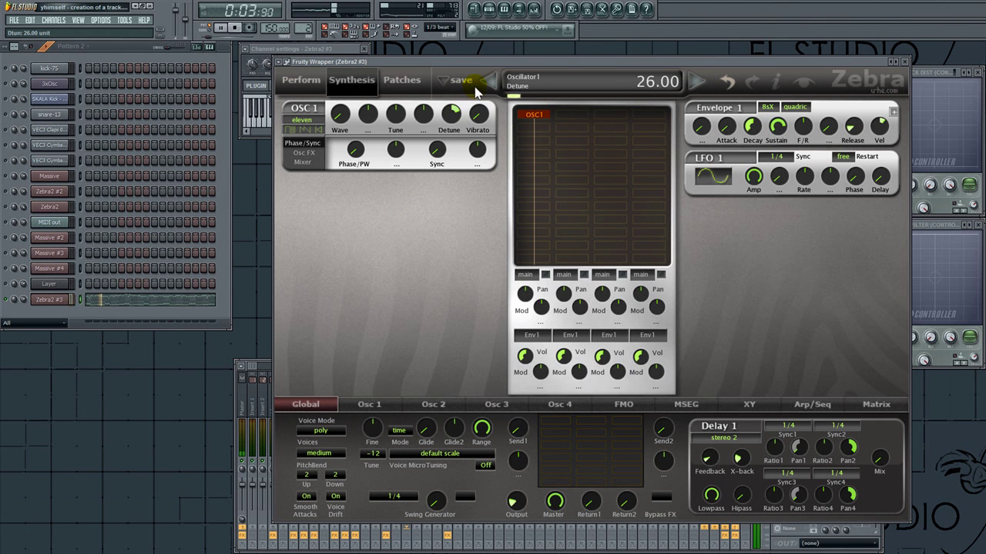
# Step: Add OSC 2 below OSC 1, set it to eleven voices, and set its detune to -26.00
pyautogui.click(535, 127)
pyautogui.click(550, 133)
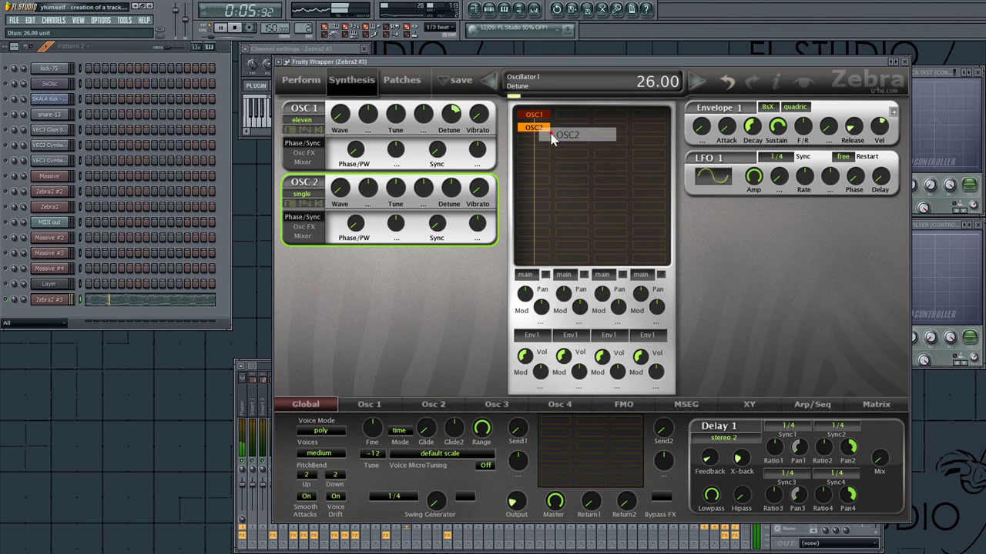
pyautogui.click(297, 200)
pyautogui.click(327, 249)
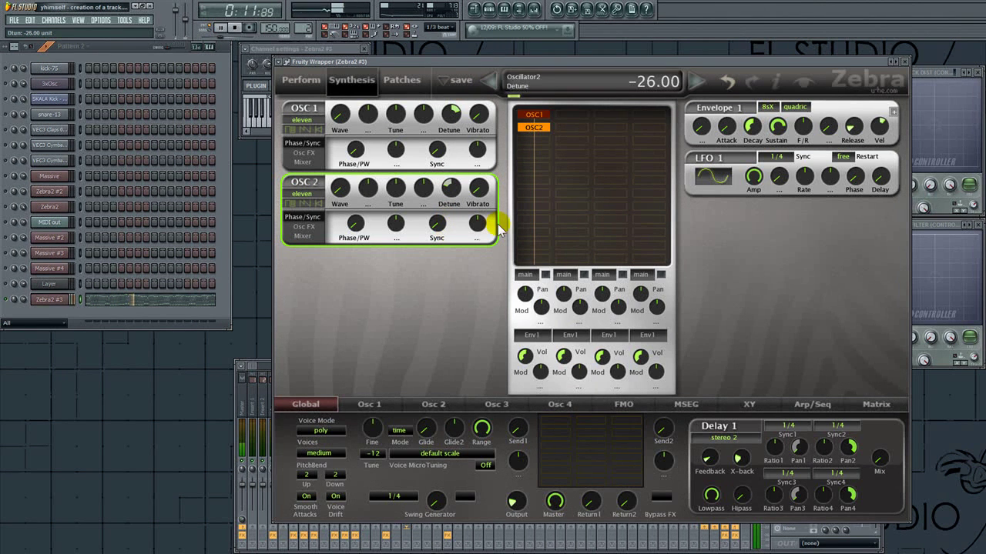
# Step: Assign Lfo1 to the tune modulation of both oscillators and set OSC 2's modulation depth to -14.00
pyautogui.click(431, 126)
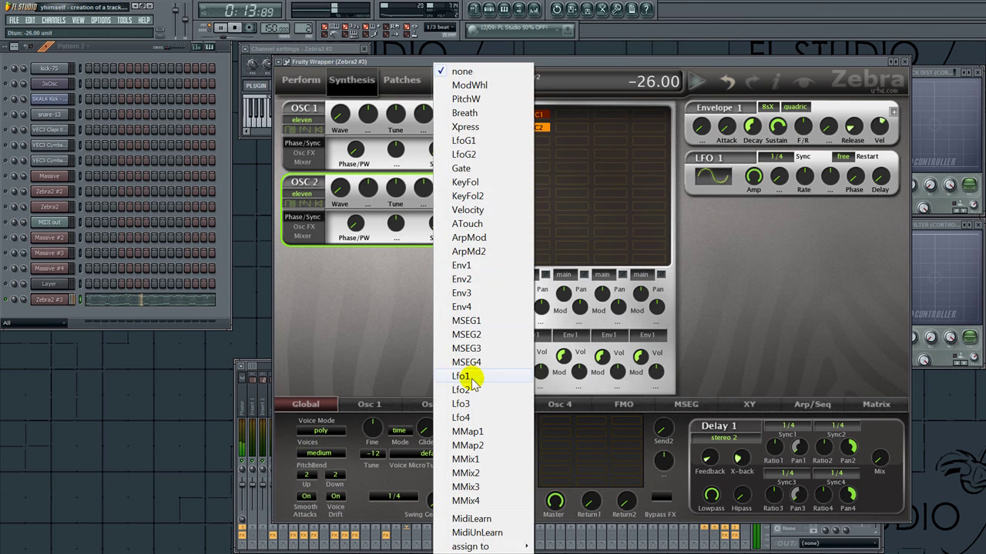
pyautogui.click(462, 377)
pyautogui.click(424, 202)
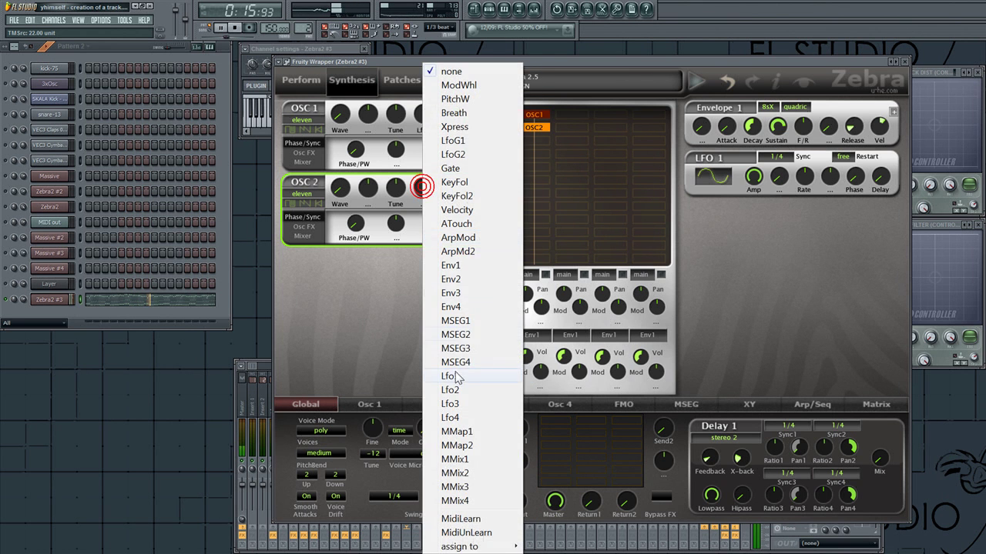
pyautogui.click(452, 376)
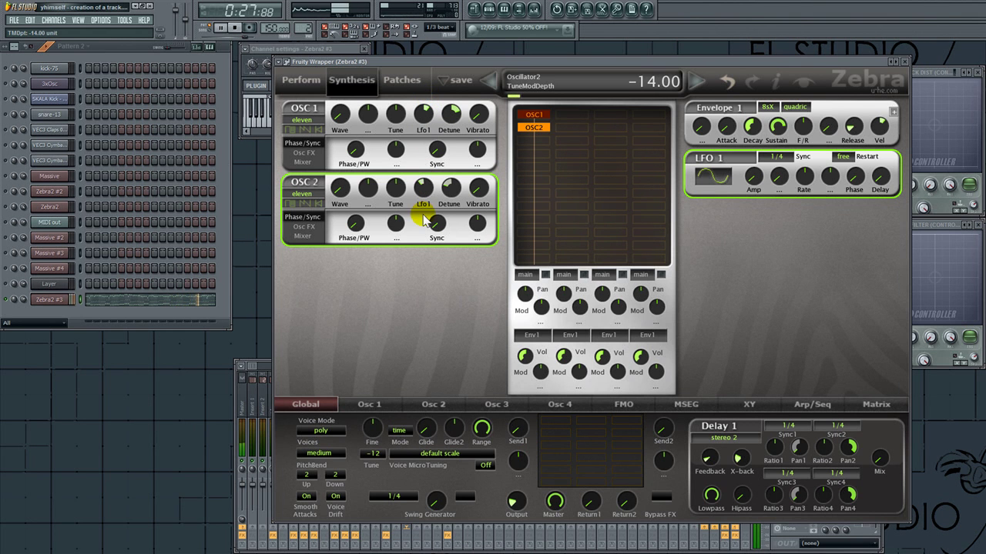
# Step: Set LFO 1's sync to 1/8 and its amplitude to 3.00 while the melody plays
pyautogui.click(776, 158)
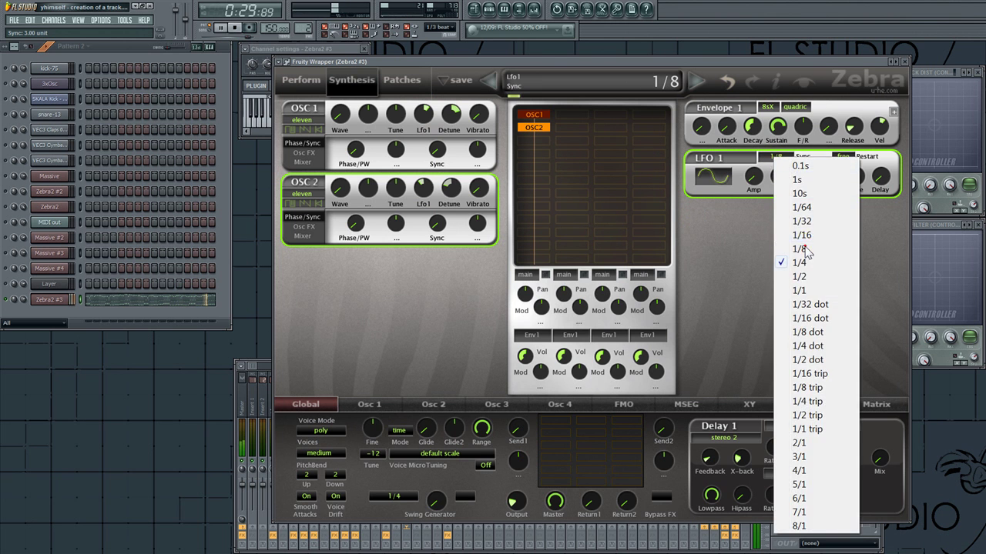
pyautogui.click(801, 249)
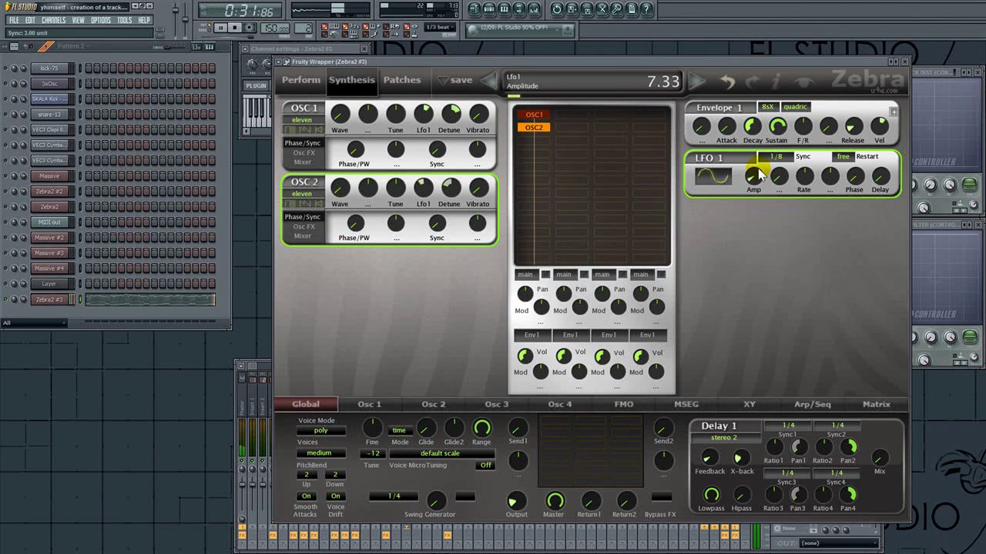
pyautogui.press('space')
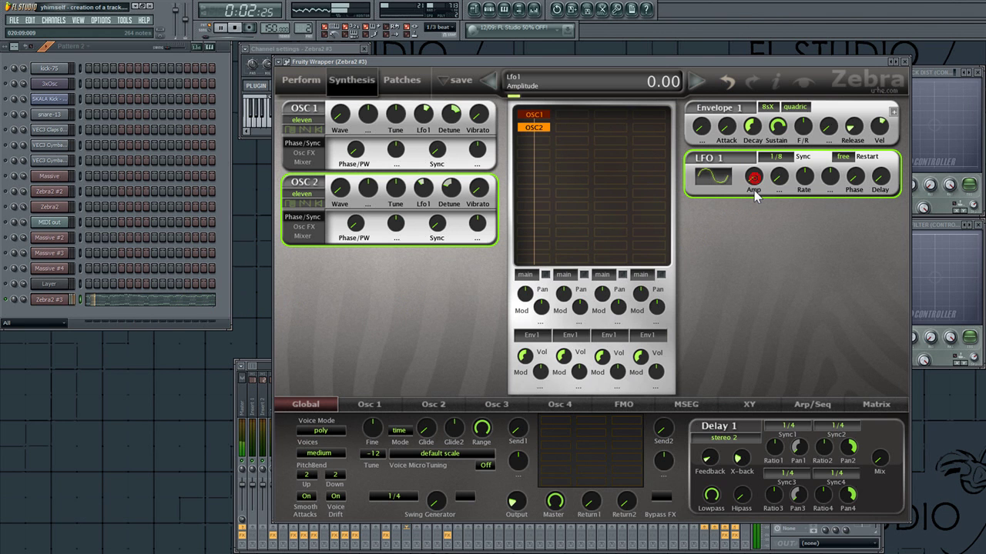
pyautogui.moveTo(755, 196); pyautogui.dragTo(755, 195)
pyautogui.click(285, 50)
pyautogui.click(371, 304)
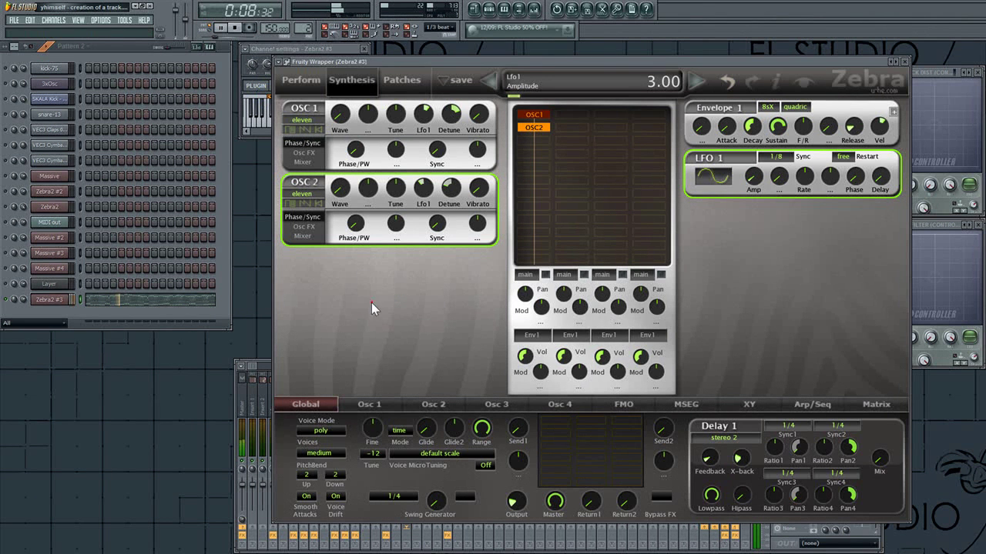
# Step: Switch OSC 1 to SpectroBlend, draw all Wave 1 bars to their lowest level, and set resolution to 9.00 and normalize to 100
pyautogui.click(363, 404)
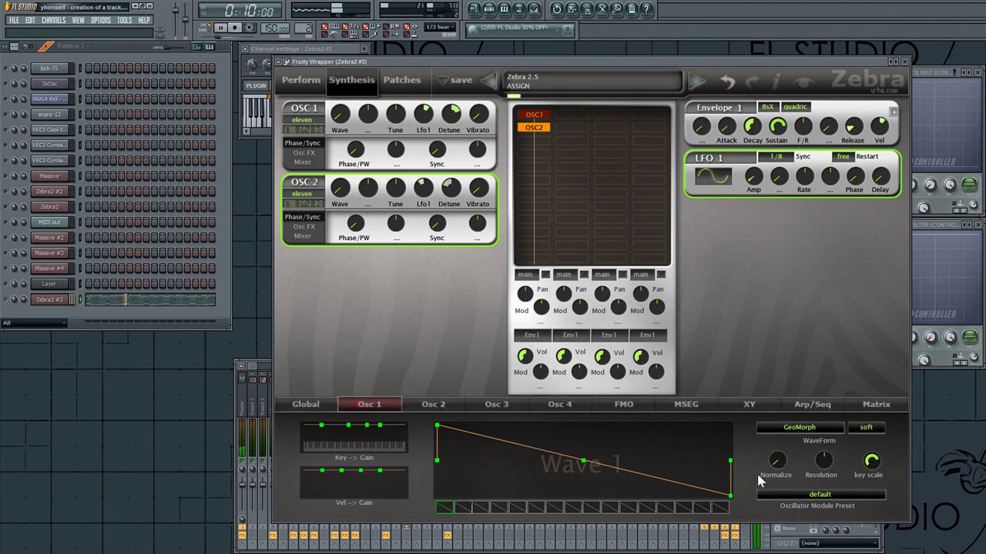
pyautogui.click(801, 429)
pyautogui.click(820, 481)
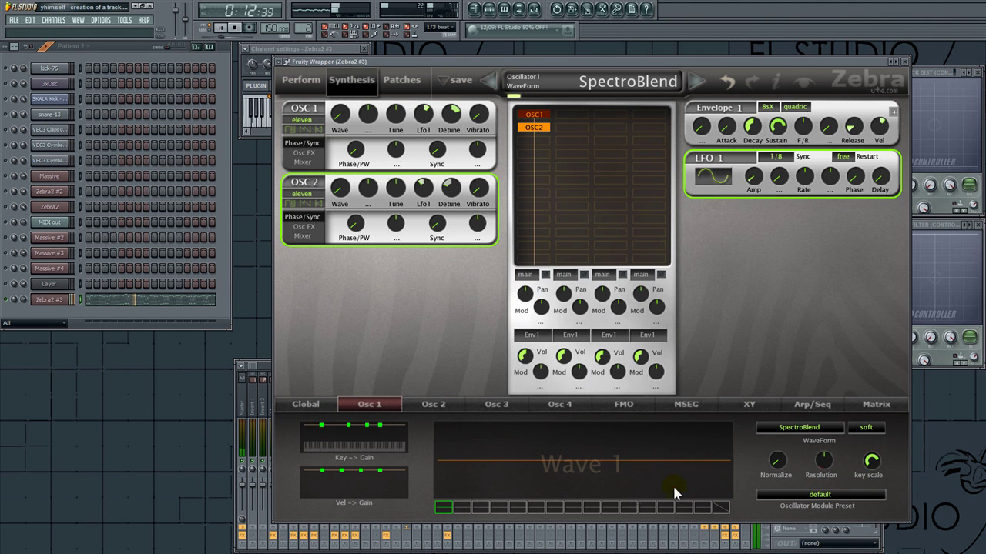
pyautogui.moveTo(570, 524); pyautogui.dragTo(417, 538)
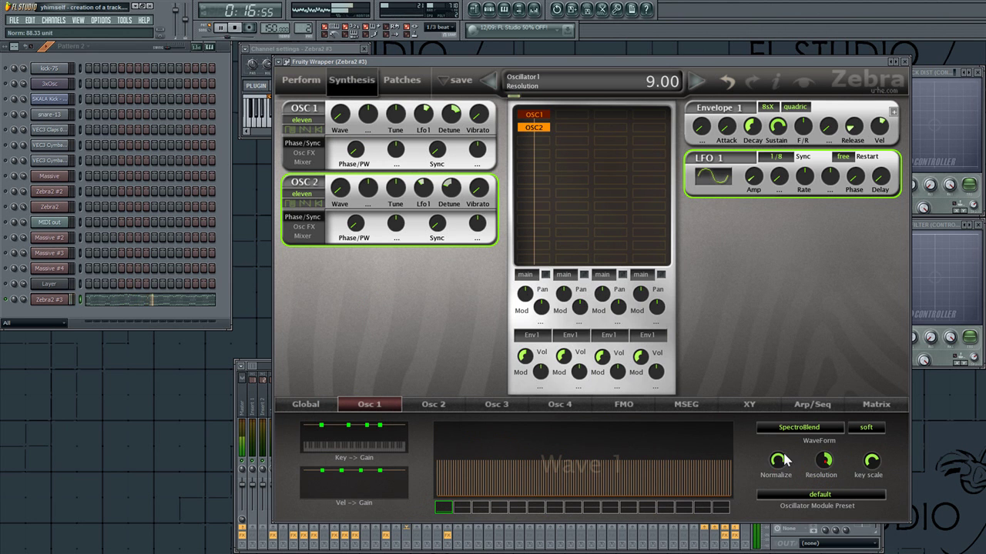
pyautogui.moveTo(777, 460); pyautogui.dragTo(764, 385)
# Step: Switch OSC 2 to SpectroBlend, draw all Wave 1 bars to full height, raise its resolution, and set normalize to 100
pyautogui.click(417, 405)
pyautogui.click(805, 429)
pyautogui.click(851, 479)
pyautogui.moveTo(712, 439)
pyautogui.mouseDown()
pyautogui.moveTo(710, 414)
pyautogui.moveTo(630, 392)
pyautogui.moveTo(406, 372)
pyautogui.mouseUp()
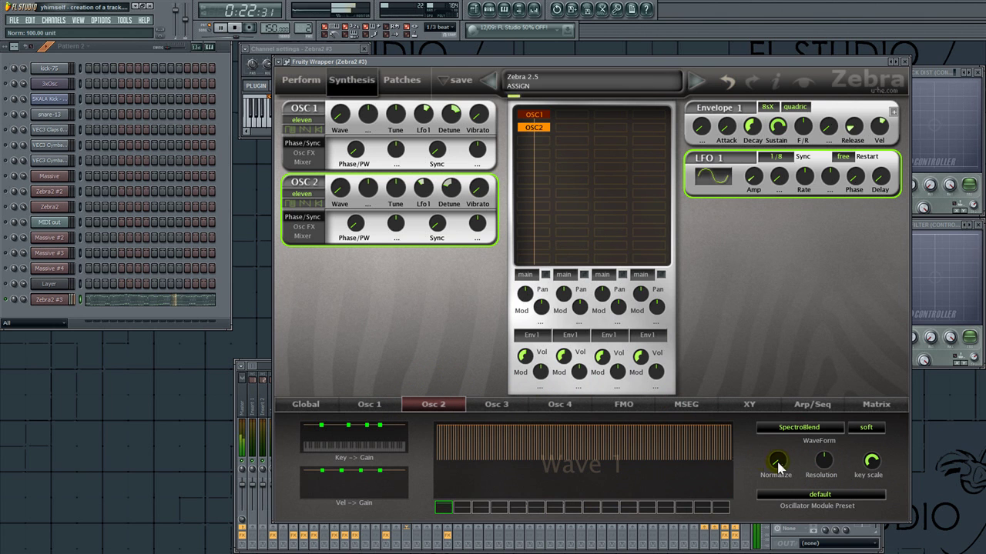
pyautogui.moveTo(824, 461); pyautogui.dragTo(841, 290)
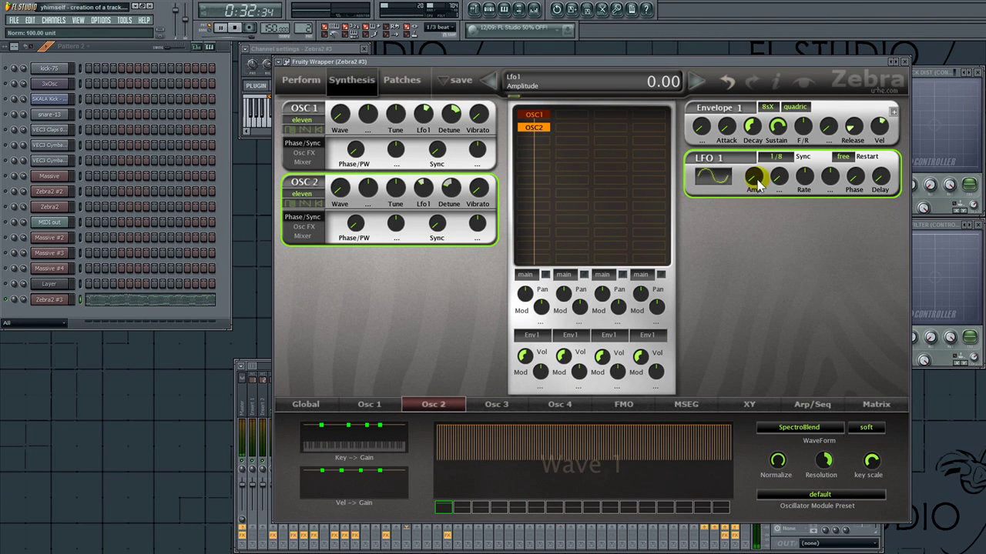
# Step: Set LFO 1's amplitude to 3.00 and assign Lfo2 as the source of the first two modulation matrix slots
pyautogui.scroll(1, 761, 177)
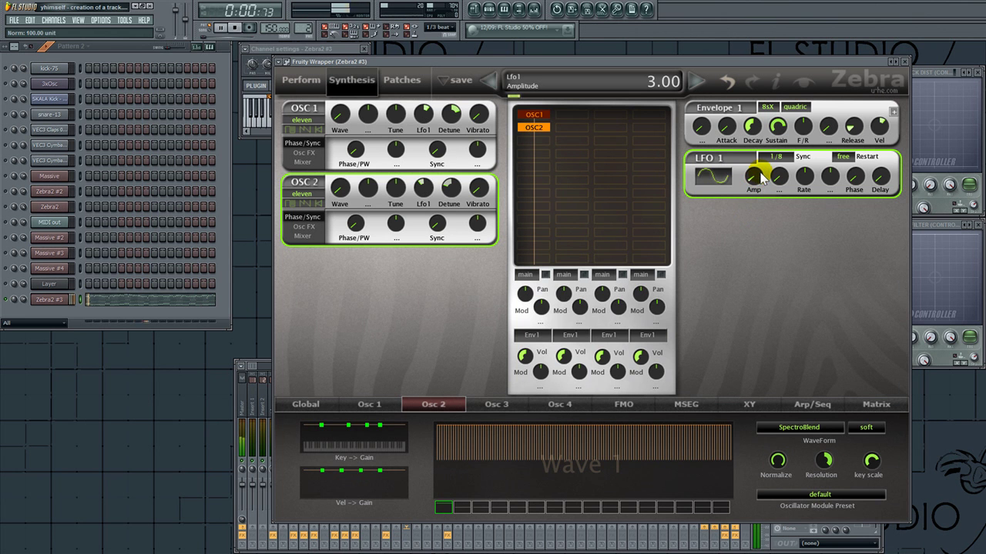
pyautogui.click(877, 404)
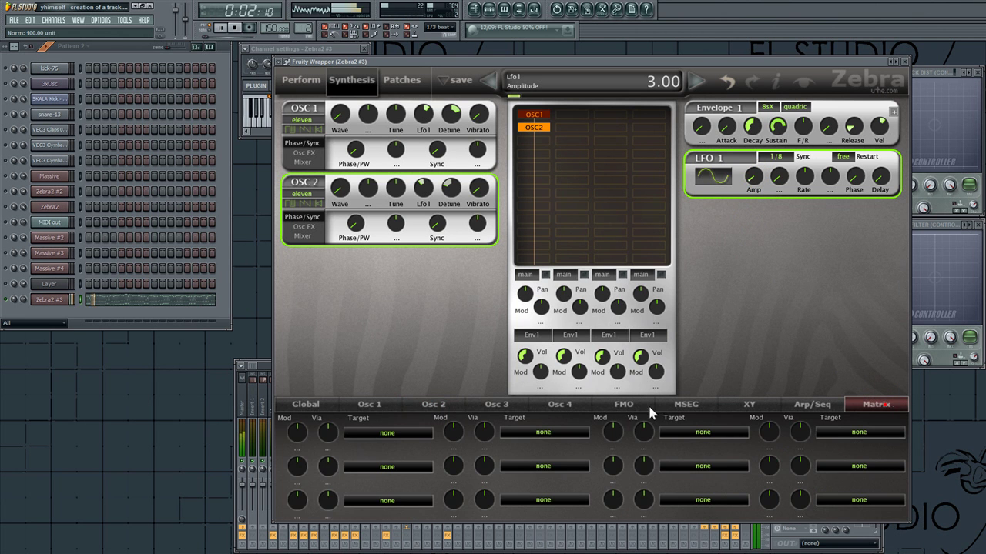
pyautogui.click(283, 441)
pyautogui.click(323, 390)
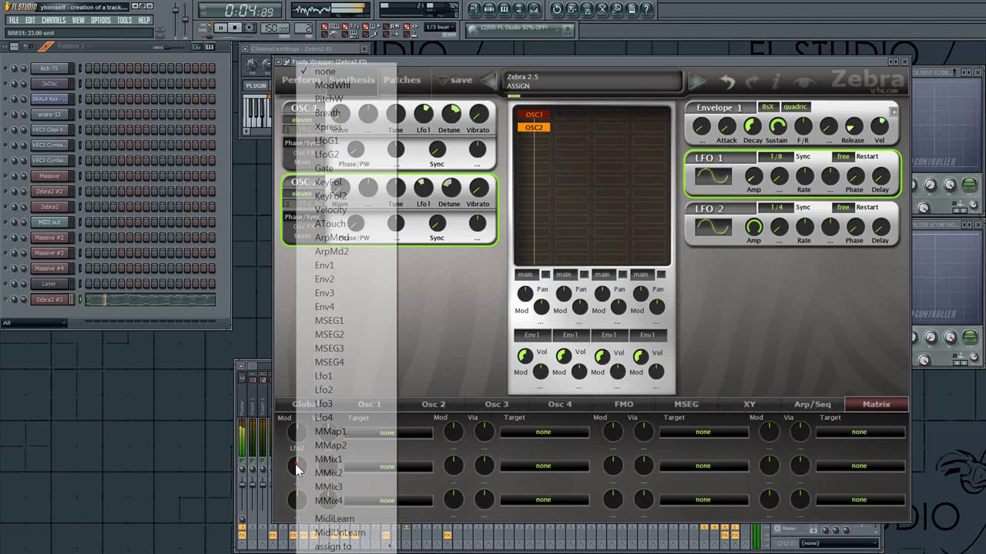
pyautogui.click(323, 390)
# Step: Target OSC1: Tune and OSC2: Tune with the two Lfo2 matrix slots, using opposite depths with -12.00 for OSC 2
pyautogui.click(384, 433)
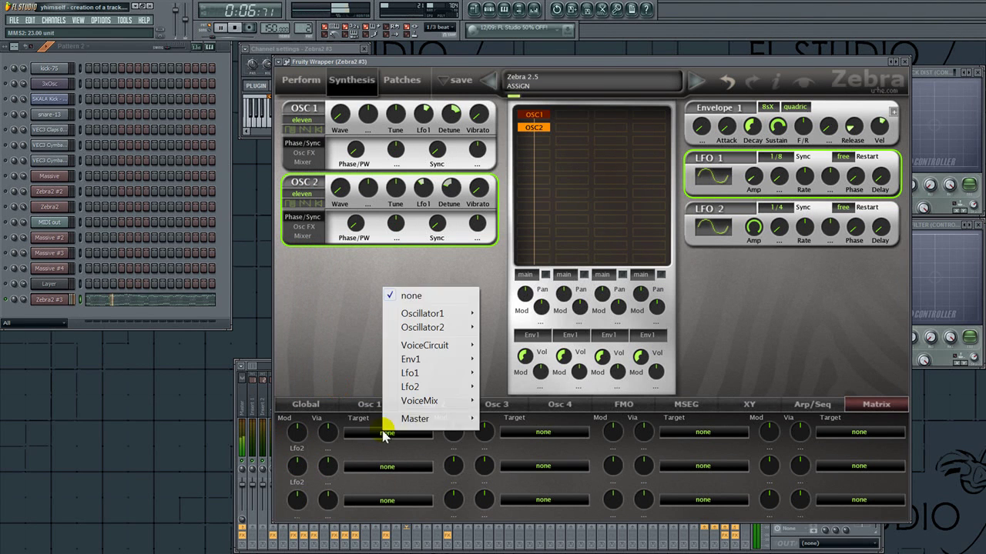
pyautogui.moveTo(439, 313)
pyautogui.click(531, 24)
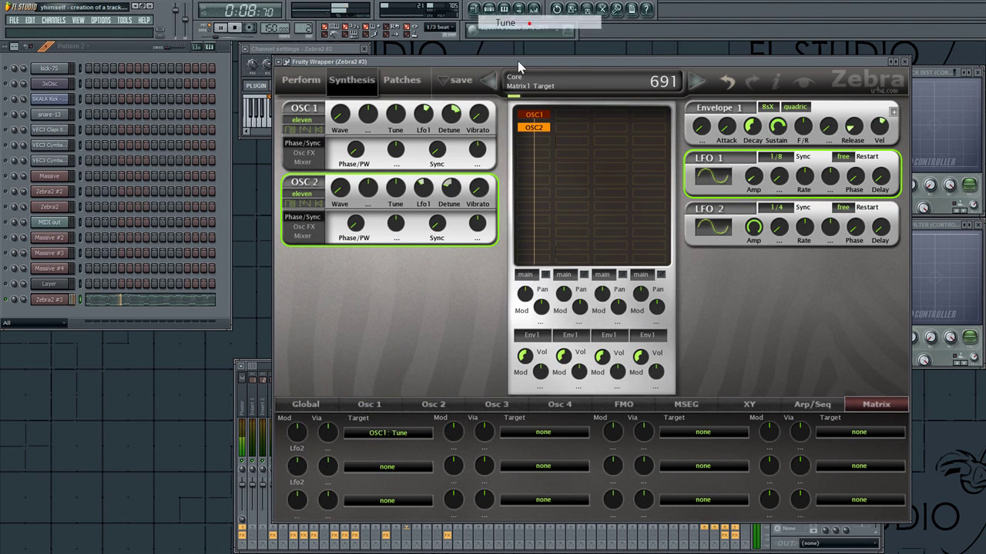
pyautogui.click(385, 467)
pyautogui.moveTo(464, 369)
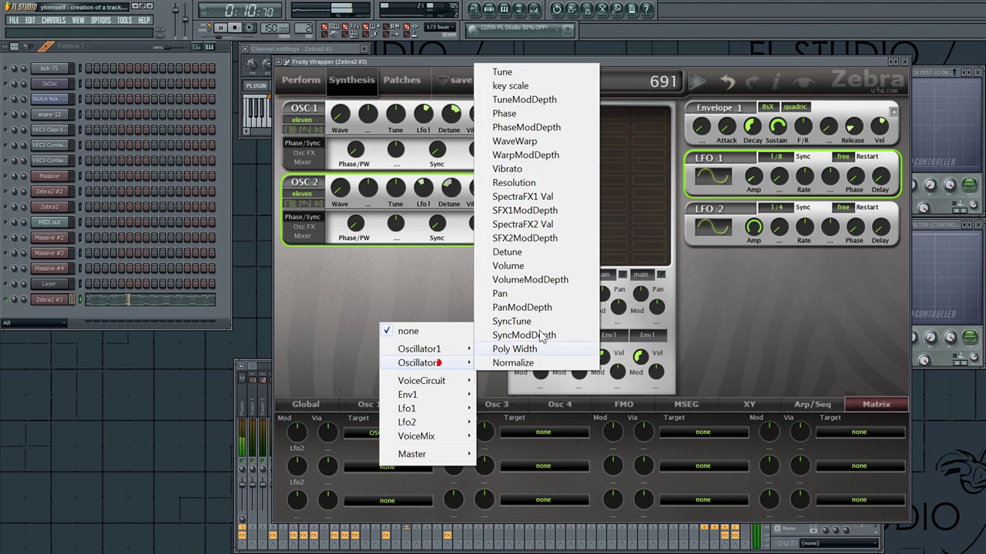
pyautogui.click(539, 73)
pyautogui.moveTo(298, 441); pyautogui.dragTo(300, 437)
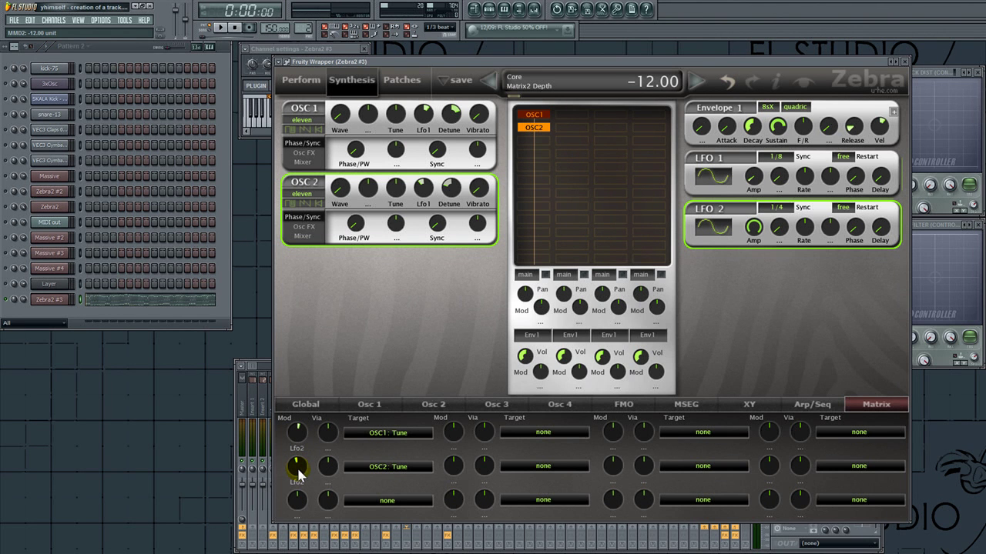
# Step: Set LFO 2's sync to 1/64, raise its rate, set its amplitude to 64.00, and play the melody
pyautogui.click(776, 209)
pyautogui.click(807, 228)
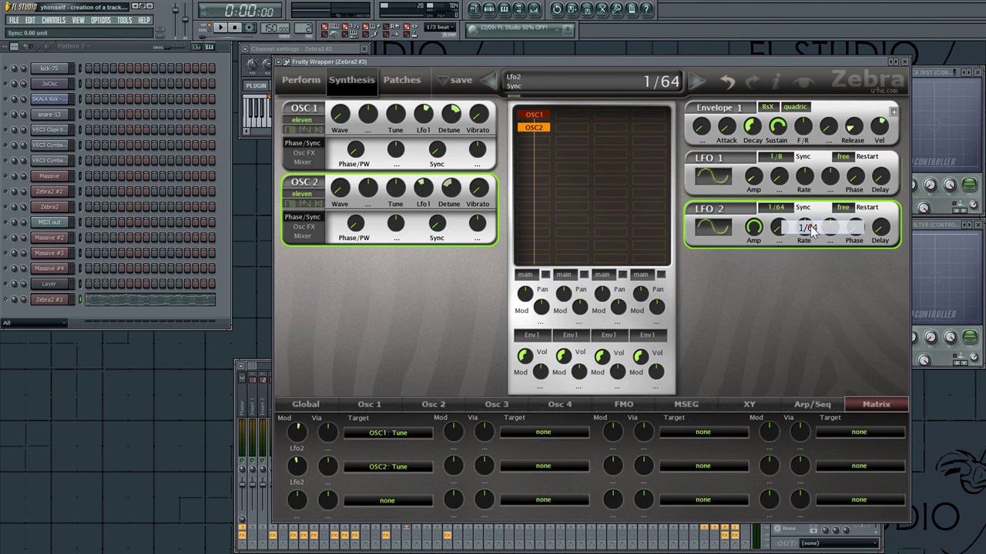
pyautogui.moveTo(806, 225); pyautogui.dragTo(768, 131)
pyautogui.press('space')
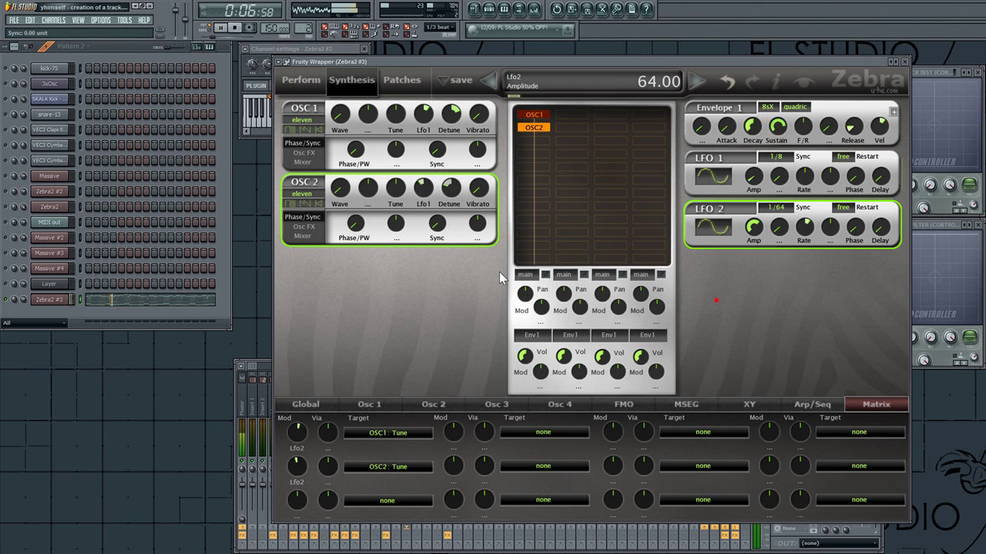
# Step: Raise the stereo width of both oscillators, with OSC 1 at 100.00, and hide the Zebra2 #3 window
pyautogui.click(302, 162)
pyautogui.click(302, 235)
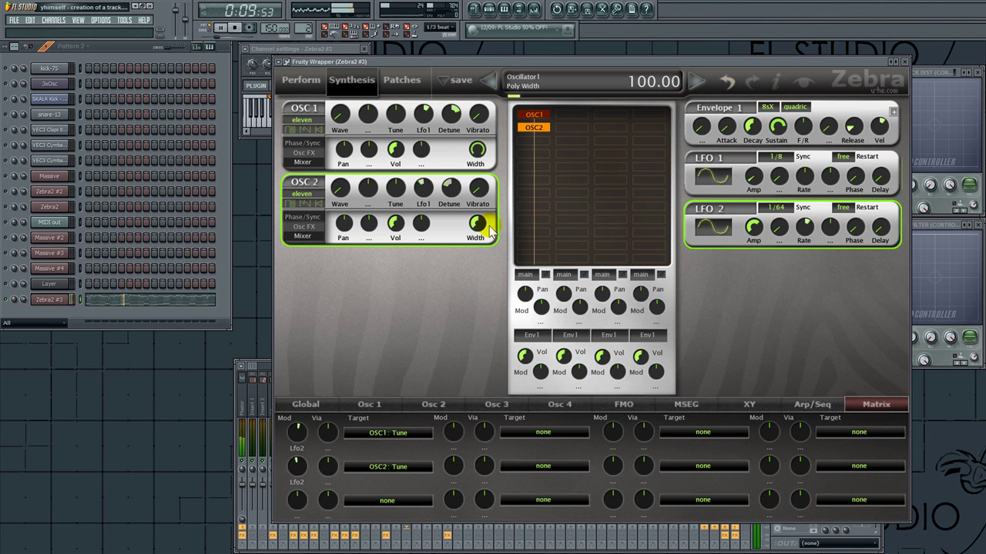
pyautogui.click(52, 301)
# Step: Route LEAD-01 to the REVERB and OMNIVERB send tracks and adjust the reverb send level
pyautogui.click(723, 520)
pyautogui.click(734, 528)
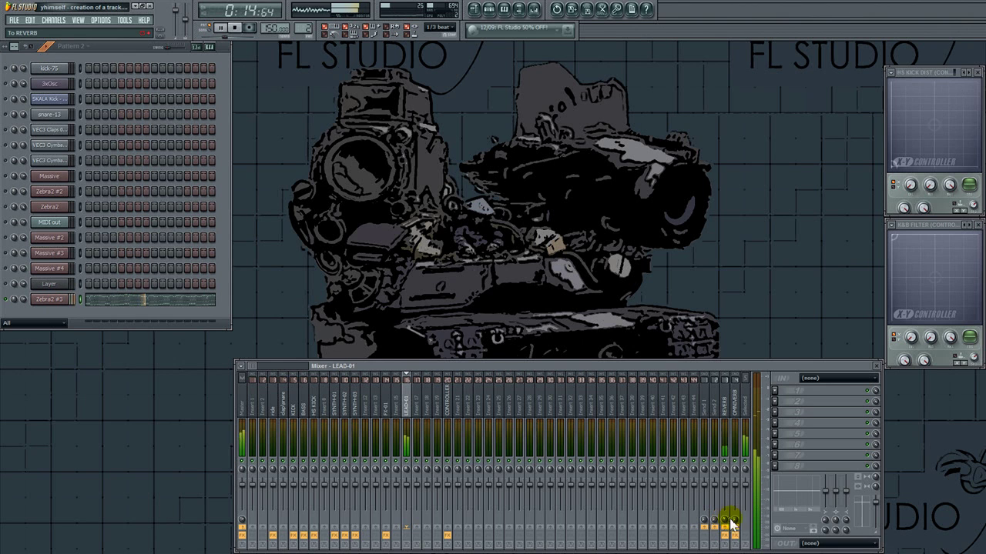
pyautogui.click(725, 521)
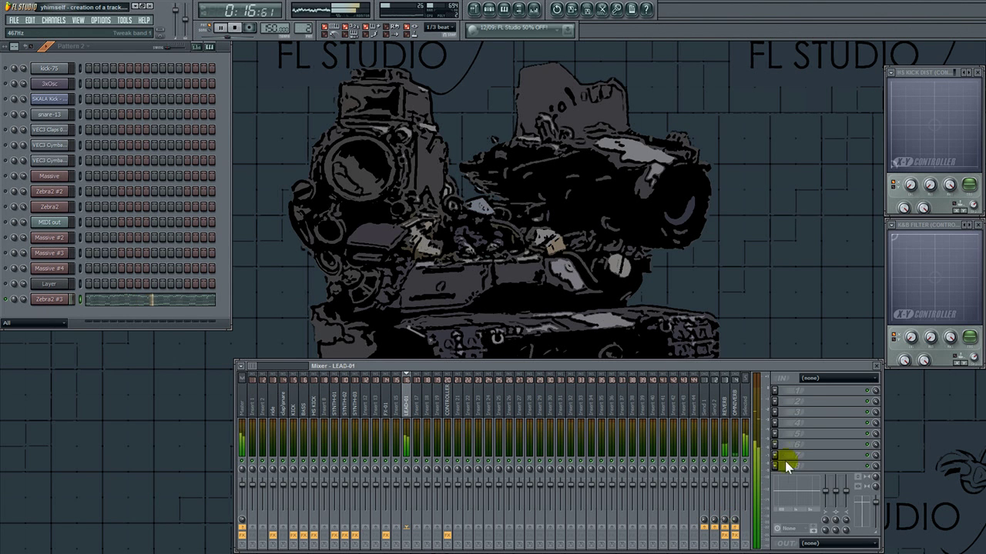
# Step: Load iZotope Ozone 4 in effect slot 5 of LEAD-01 and move its window above the mixer
pyautogui.click(780, 436)
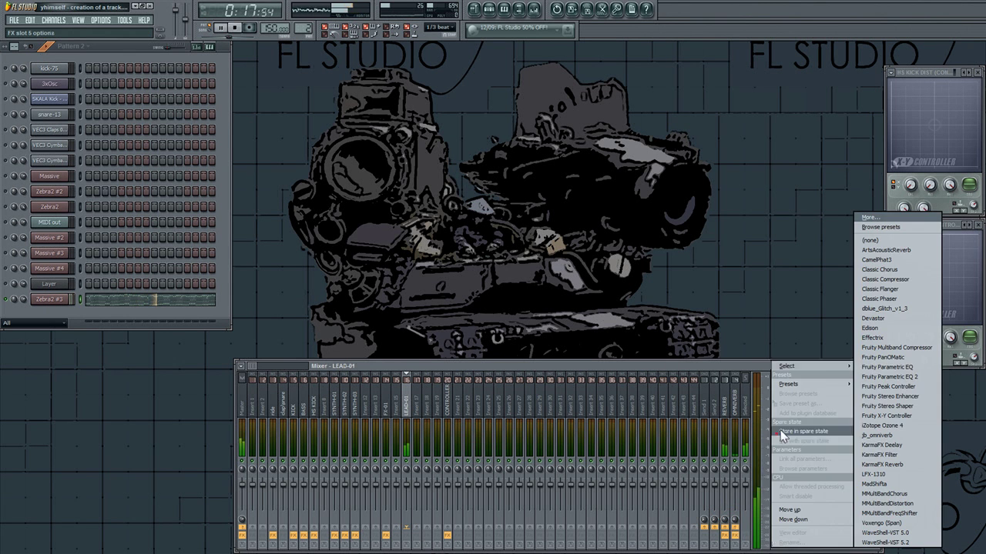
pyautogui.click(907, 410)
pyautogui.moveTo(423, 212); pyautogui.dragTo(640, 64)
# Step: Enable Ozone's Loudness Maximizer, lower its threshold, shift its character toward the faster side, and reduce the output level
pyautogui.click(378, 324)
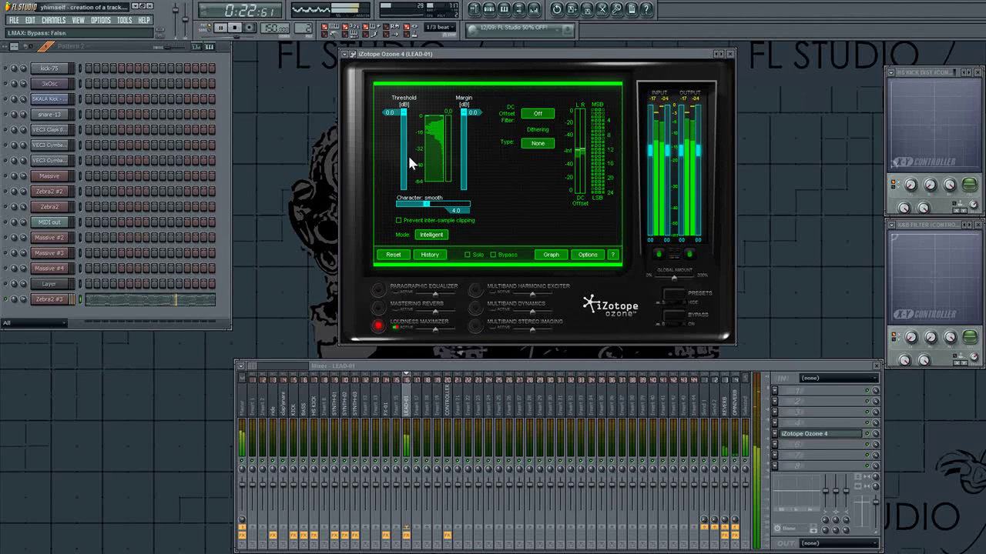
pyautogui.moveTo(407, 119); pyautogui.dragTo(402, 132)
pyautogui.moveTo(425, 203); pyautogui.dragTo(409, 210)
pyautogui.moveTo(683, 156); pyautogui.dragTo(683, 183)
# Step: Enable Ozone's Paragraphic Equalizer, boost high band 7 to 4.44, slightly raise the low band, and cut the low mids
pyautogui.click(378, 289)
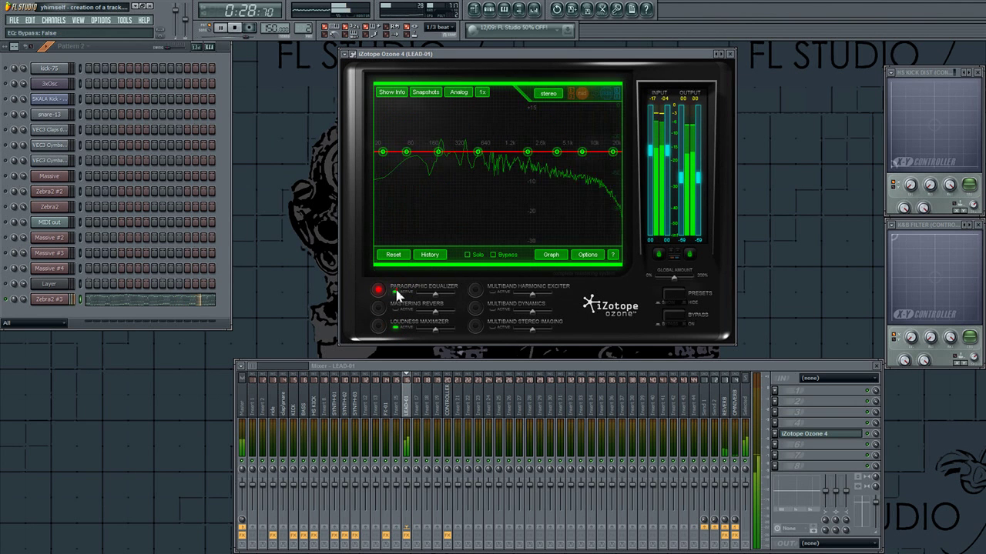
pyautogui.moveTo(583, 151); pyautogui.dragTo(602, 145)
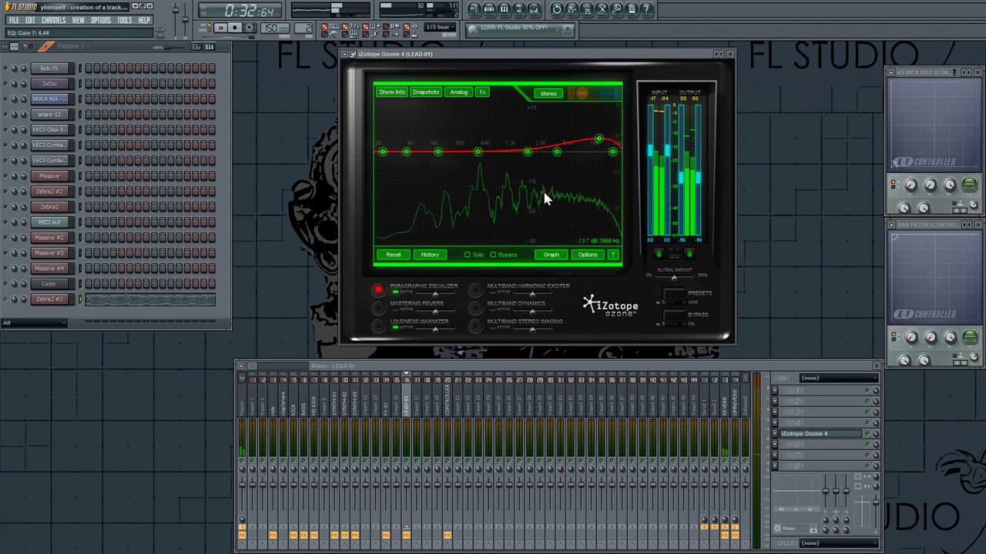
pyautogui.press('space')
pyautogui.moveTo(407, 153); pyautogui.dragTo(414, 150)
pyautogui.moveTo(480, 153)
pyautogui.mouseDown()
pyautogui.moveTo(530, 150)
pyautogui.moveTo(472, 161)
pyautogui.mouseUp()
# Step: Enable Multiband Stereo Imaging with widening of 0.2, 0.3 and 0.6 on bands 2 to 4, and close the Ozone window
pyautogui.click(474, 325)
pyautogui.moveTo(517, 178); pyautogui.dragTo(438, 171)
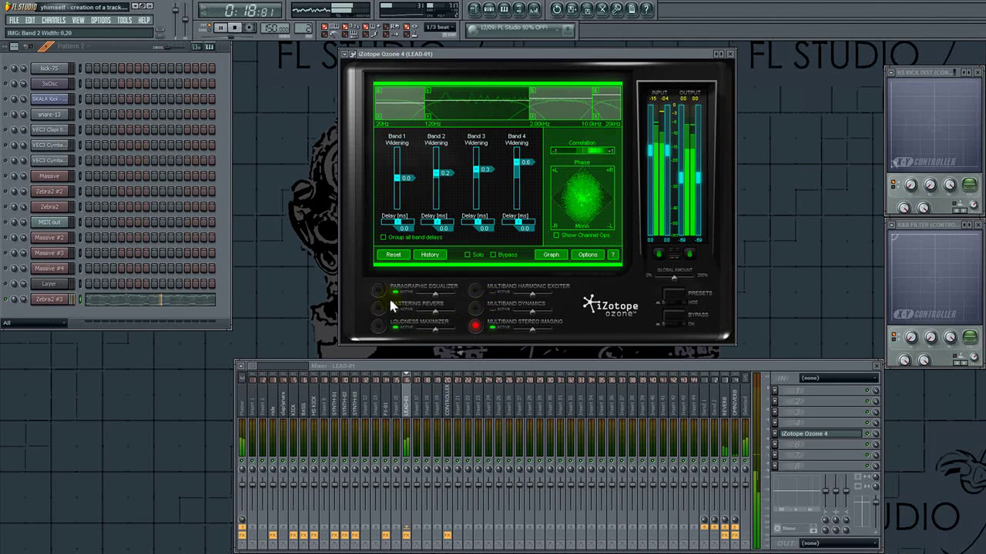
pyautogui.click(836, 436)
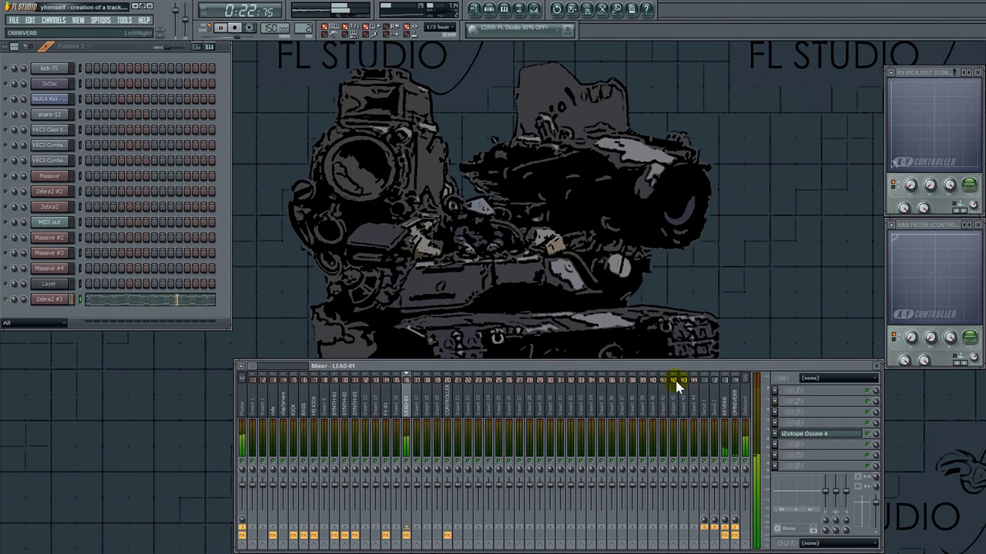
# Step: Restart playback, reopen Zebra2 #3, and lower the gain of the low keys in OSC 1's Key -> Gain curve
pyautogui.press('space')
pyautogui.click(59, 303)
pyautogui.press('space')
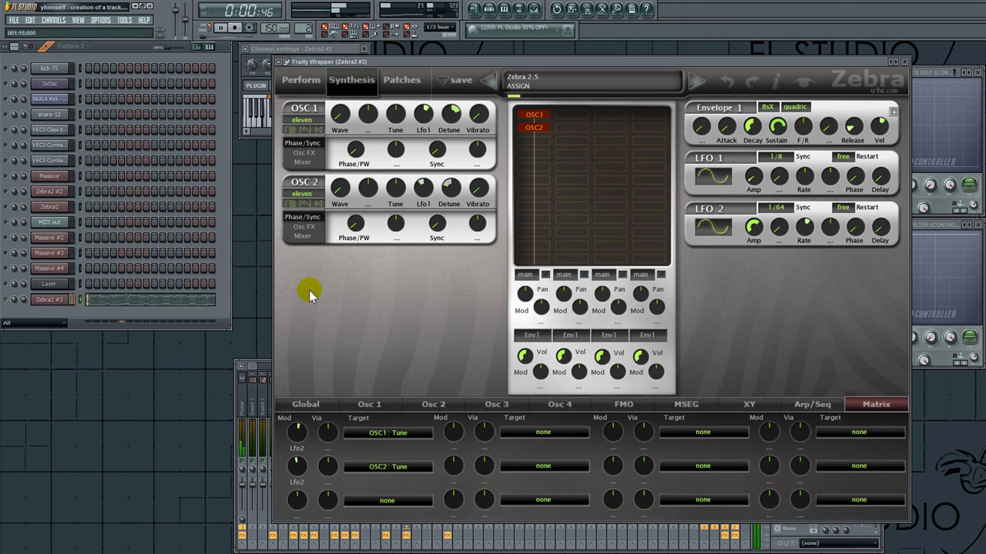
pyautogui.click(302, 51)
pyautogui.click(379, 370)
pyautogui.click(370, 404)
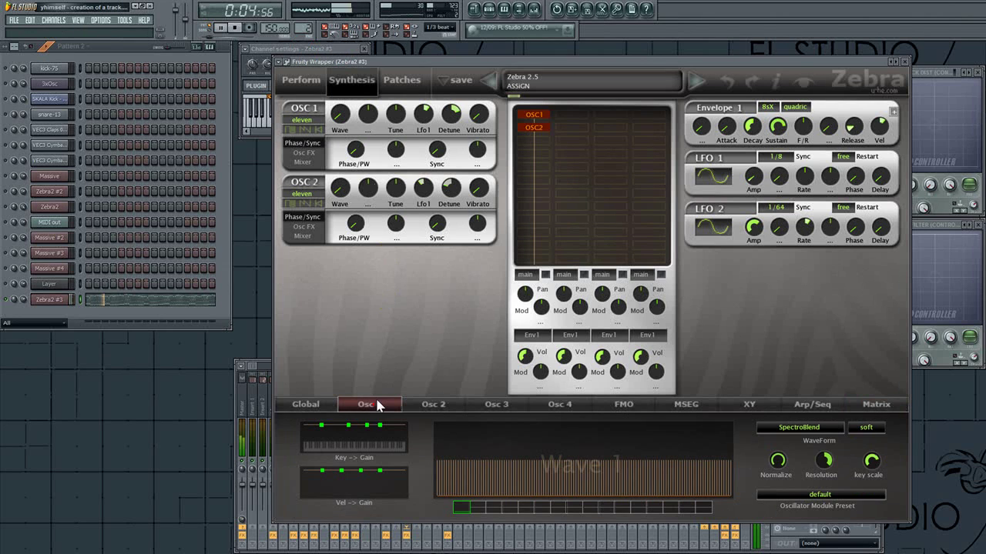
pyautogui.moveTo(321, 429); pyautogui.dragTo(359, 441)
# Step: Shape OSC 2's Key -> Gain curve with G#2 at 71 and match OSC 1's with G#2 at 72 and F1 at 48
pyautogui.click(416, 408)
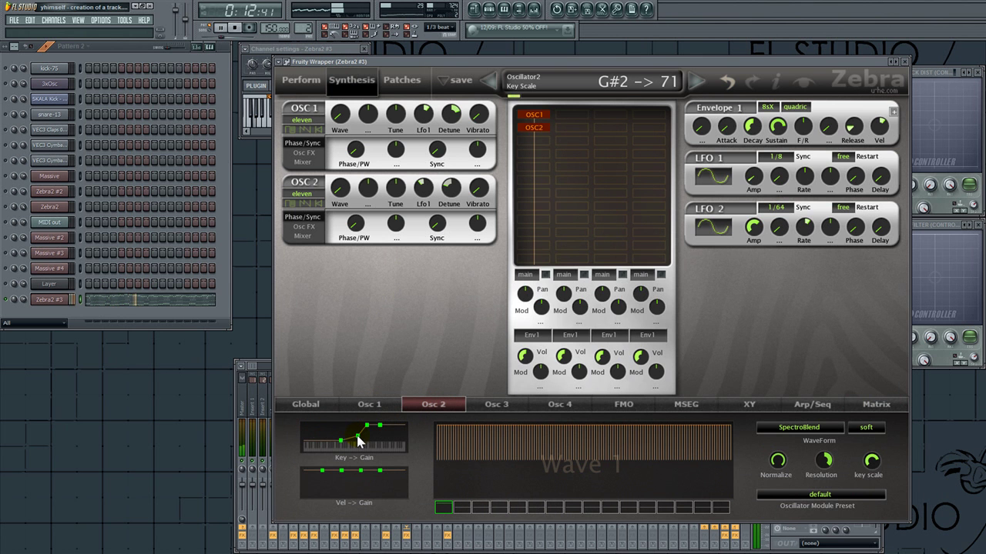
pyautogui.click(368, 405)
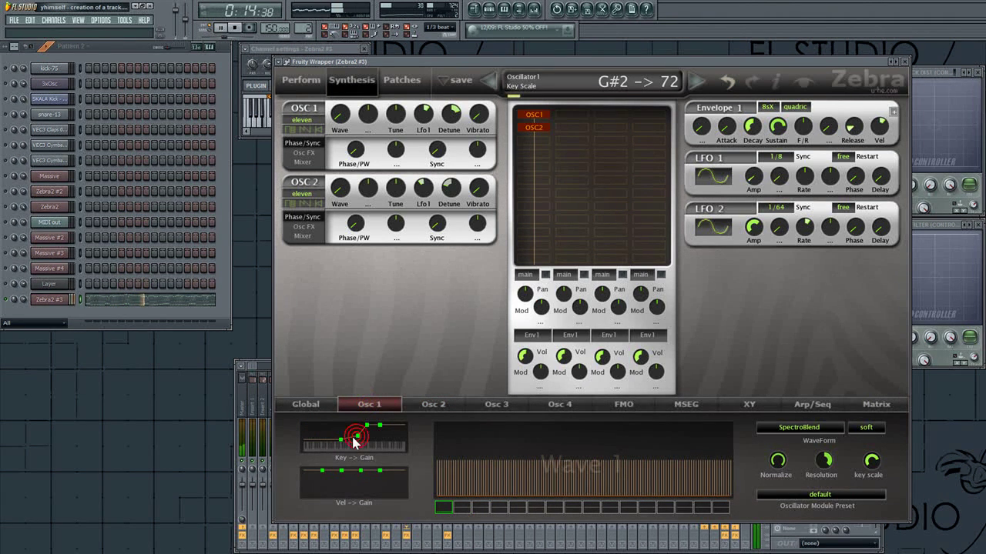
pyautogui.click(341, 442)
pyautogui.click(428, 406)
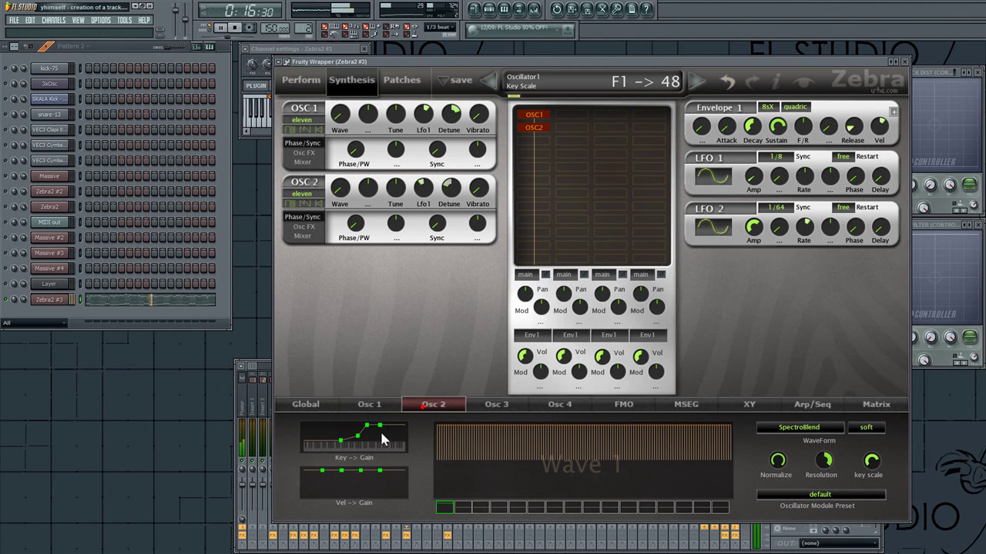
pyautogui.click(374, 405)
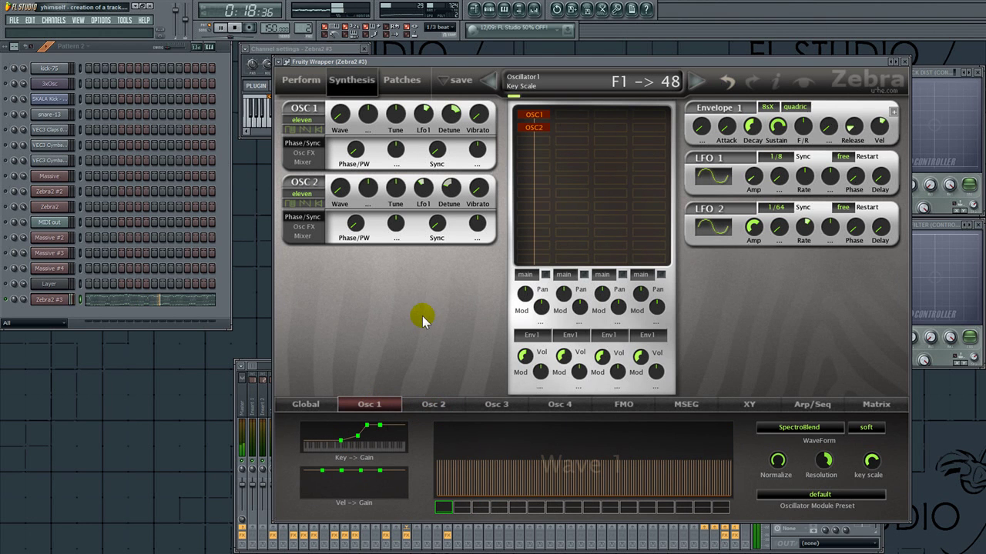
# Step: Close Zebra2 #3 and slightly raise a mid band in Ozone's Paragraphic Equalizer on LEAD-01, closing Ozone when done
pyautogui.click(55, 306)
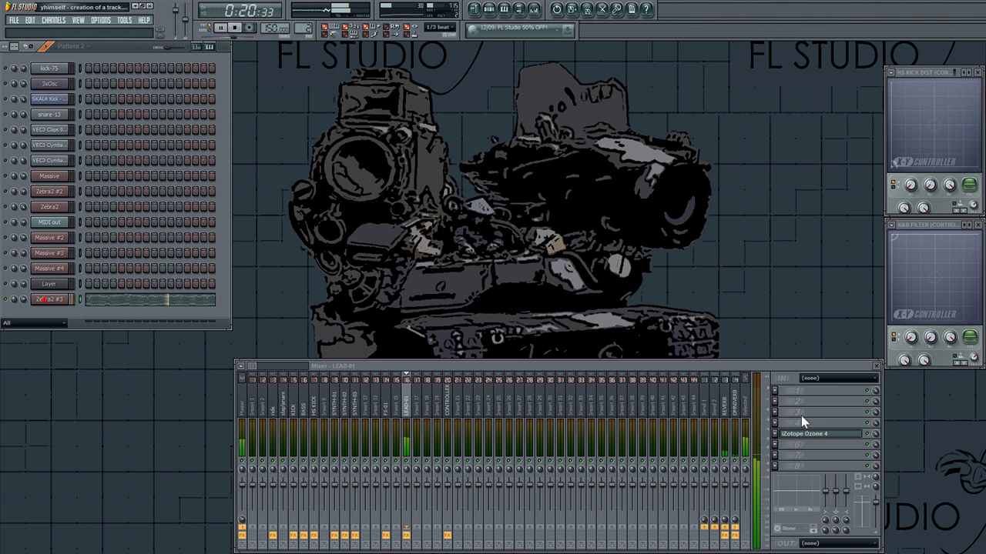
pyautogui.click(826, 435)
pyautogui.click(376, 287)
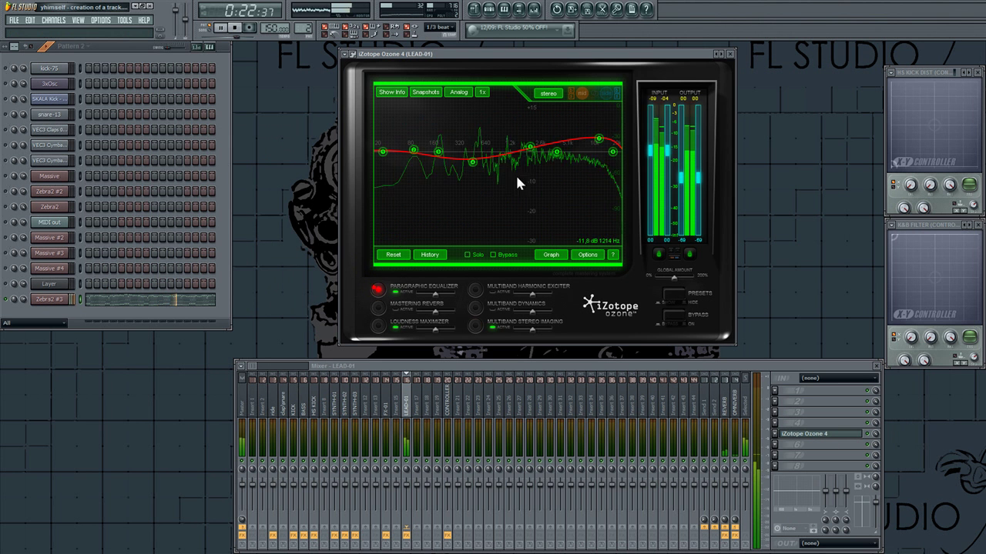
pyautogui.moveTo(529, 150)
pyautogui.mouseDown()
pyautogui.moveTo(546, 131)
pyautogui.moveTo(530, 140)
pyautogui.mouseUp()
pyautogui.click(817, 433)
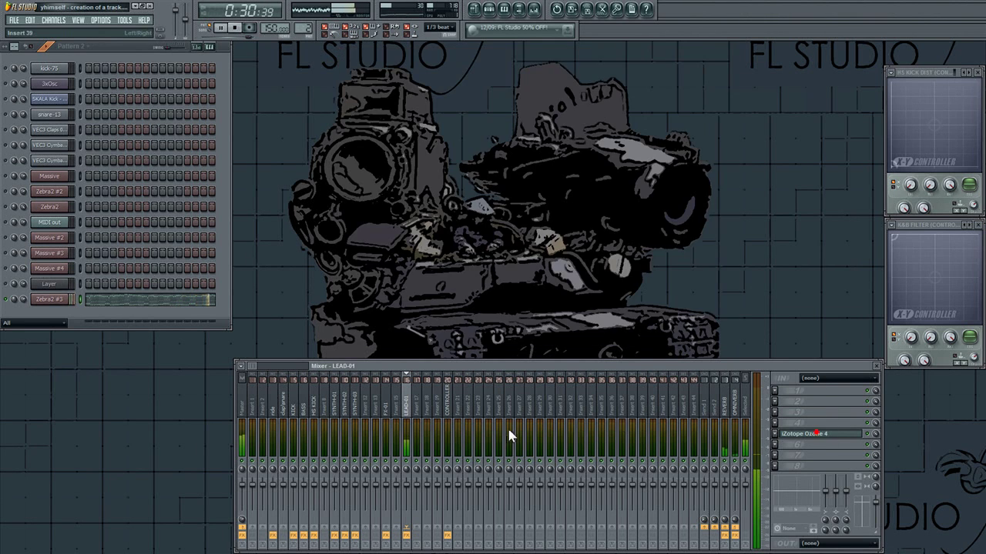
# Step: Add another Zebra2 channel, enlarge its interface to large - 1236 x 885, and show its Synthesis page
pyautogui.click(53, 19)
pyautogui.moveTo(58, 30)
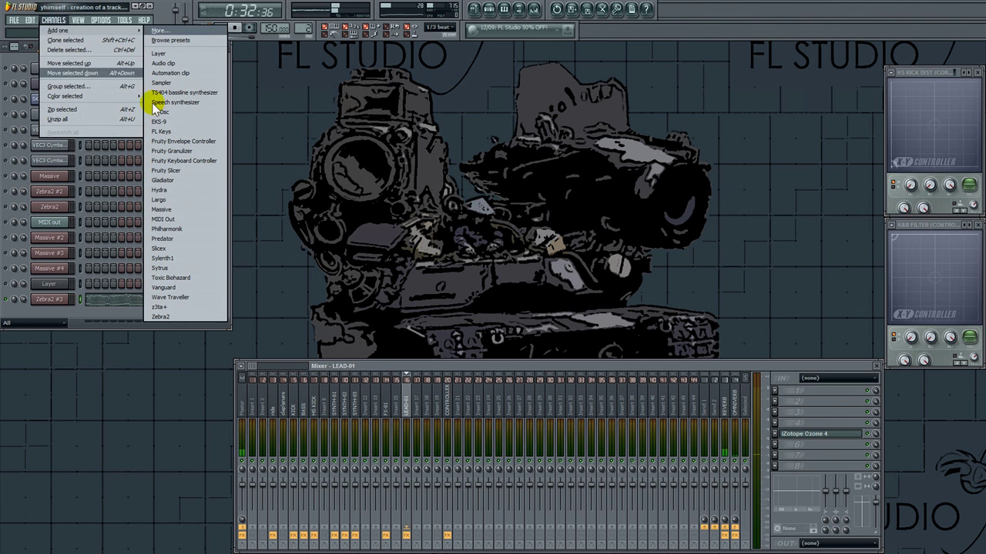
pyautogui.click(162, 317)
pyautogui.moveTo(286, 176); pyautogui.dragTo(510, 49)
pyautogui.rightClick(389, 83)
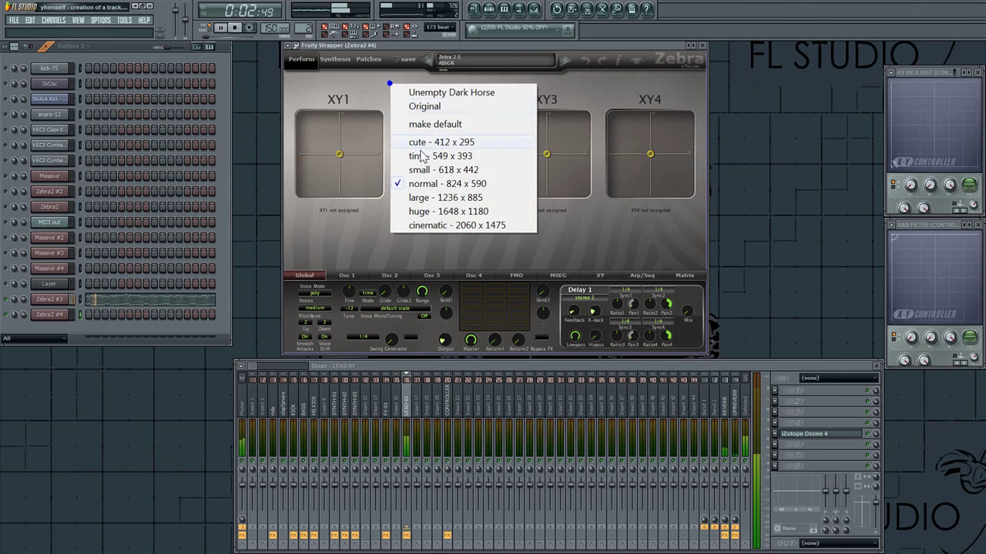
pyautogui.click(415, 198)
pyautogui.moveTo(428, 48); pyautogui.dragTo(429, 58)
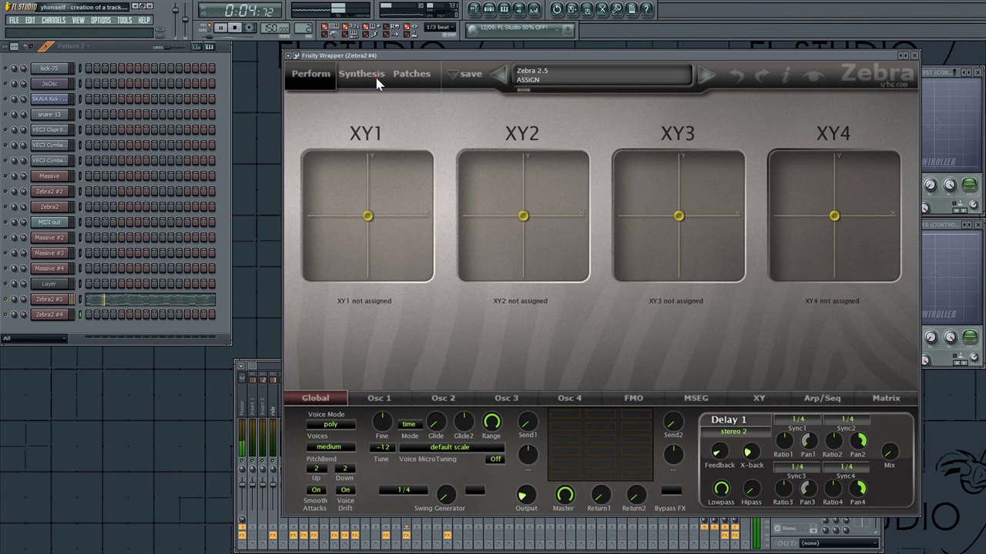
pyautogui.click(361, 74)
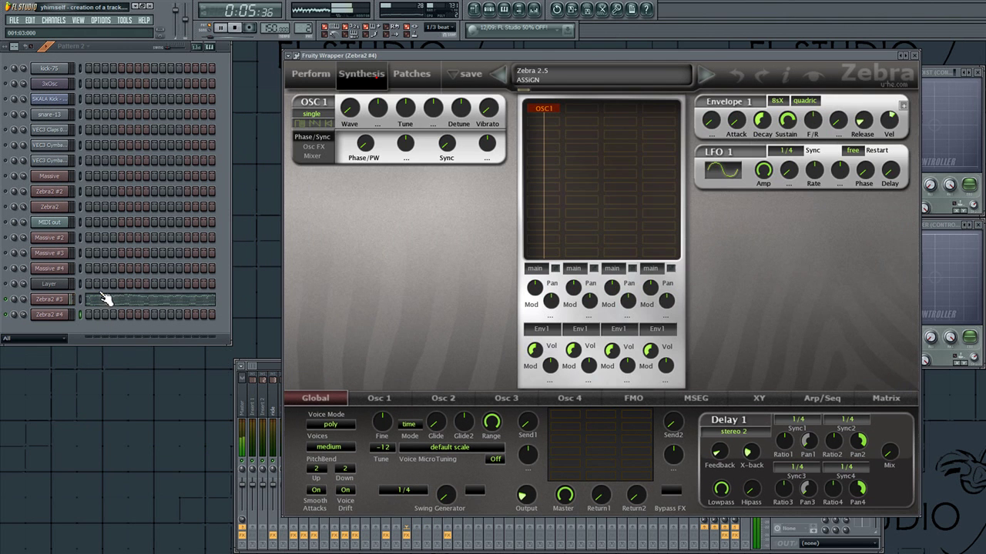
# Step: Set Zebra2 #3 and Zebra2 #4 as the children of the Layer channel
pyautogui.click(62, 285)
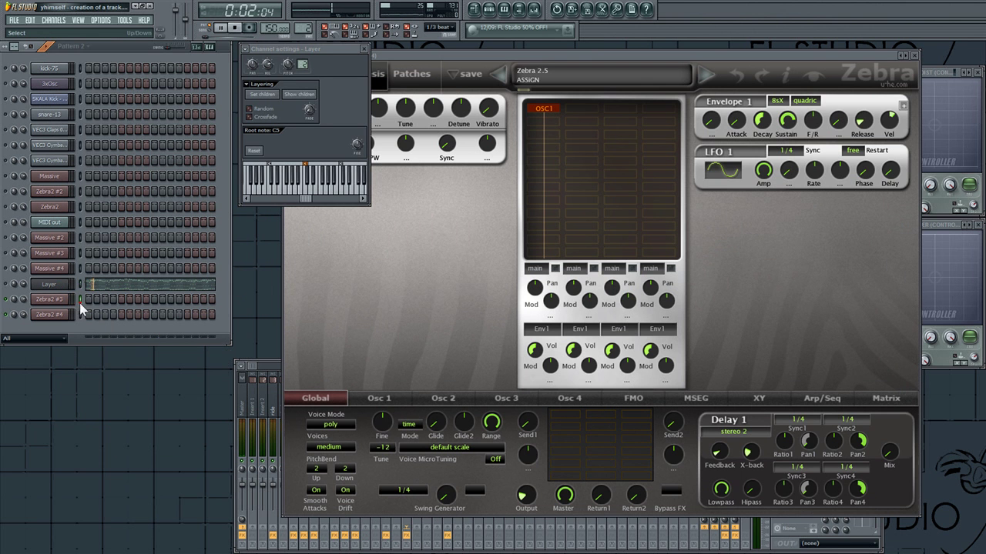
pyautogui.click(275, 93)
pyautogui.moveTo(23, 284); pyautogui.dragTo(23, 282)
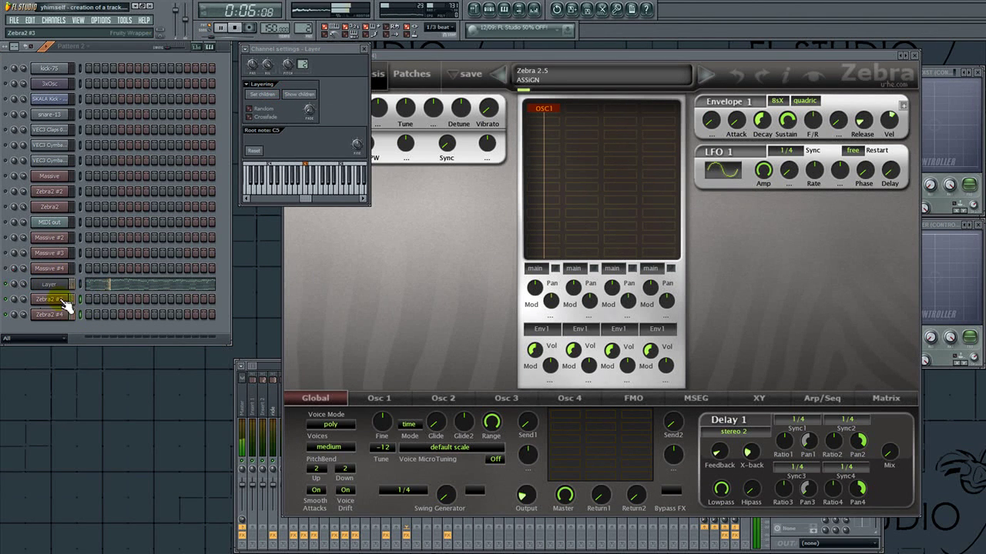
# Step: Route Zebra2 #4 to mixer Insert 17 and rename that track LEAD-02
pyautogui.click(50, 315)
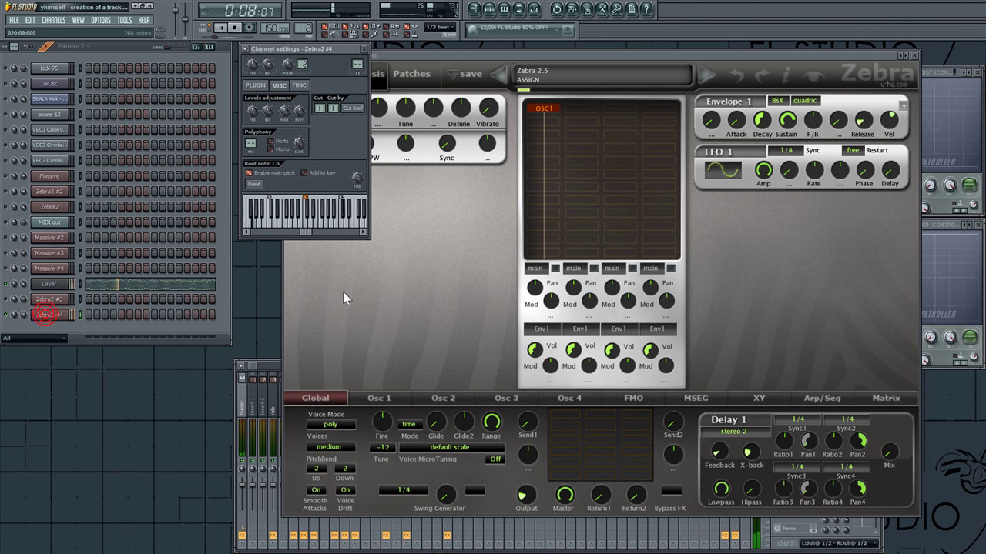
pyautogui.doubleClick(356, 64)
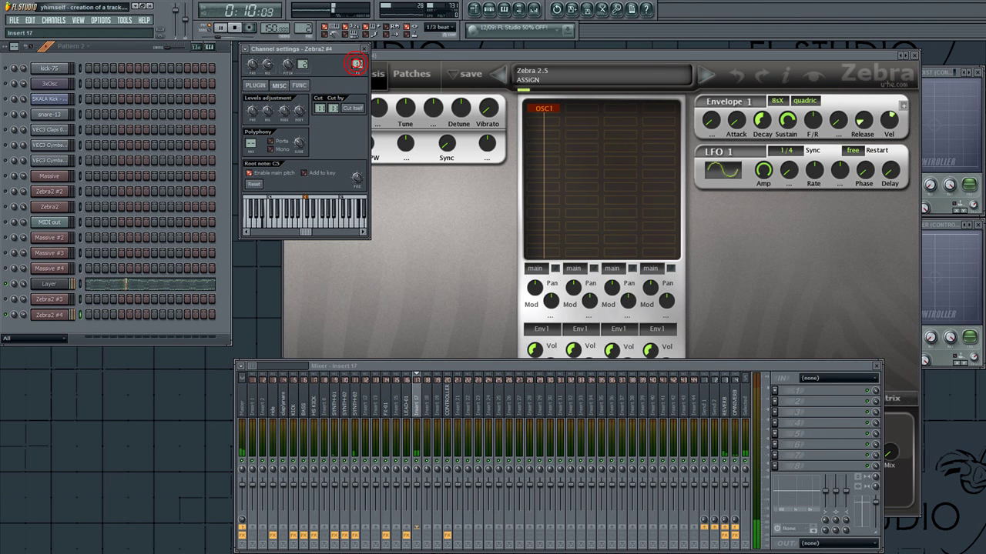
pyautogui.rightClick(428, 412)
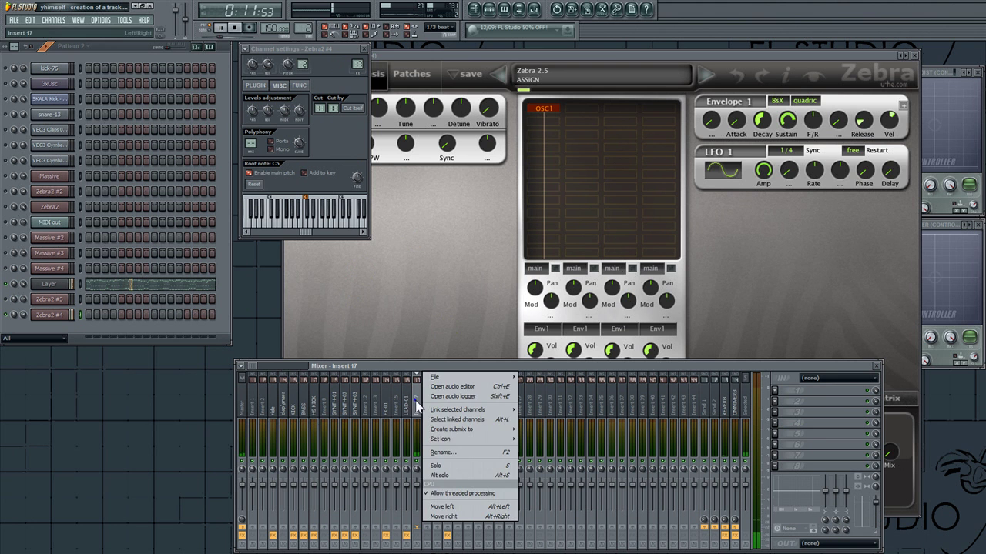
pyautogui.click(459, 453)
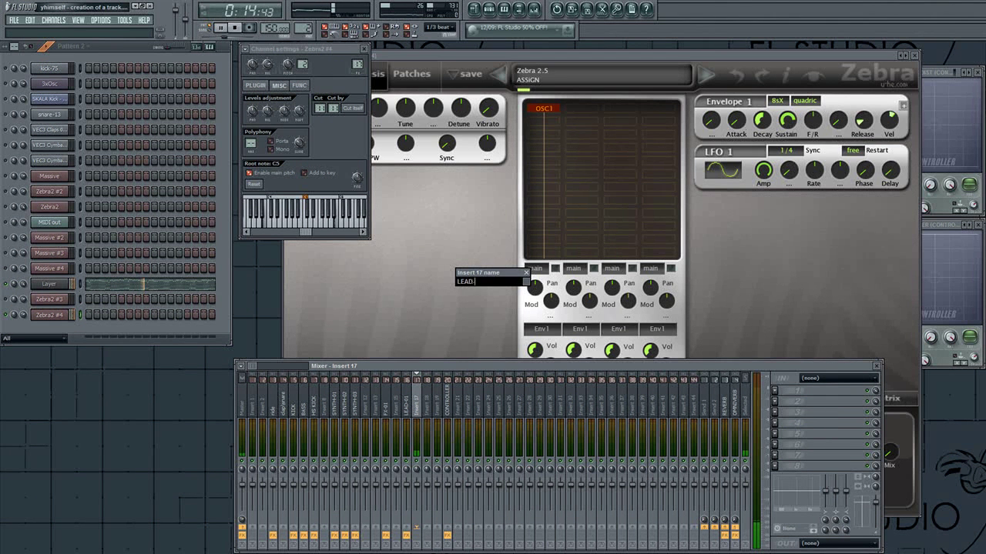
pyautogui.press('Return')
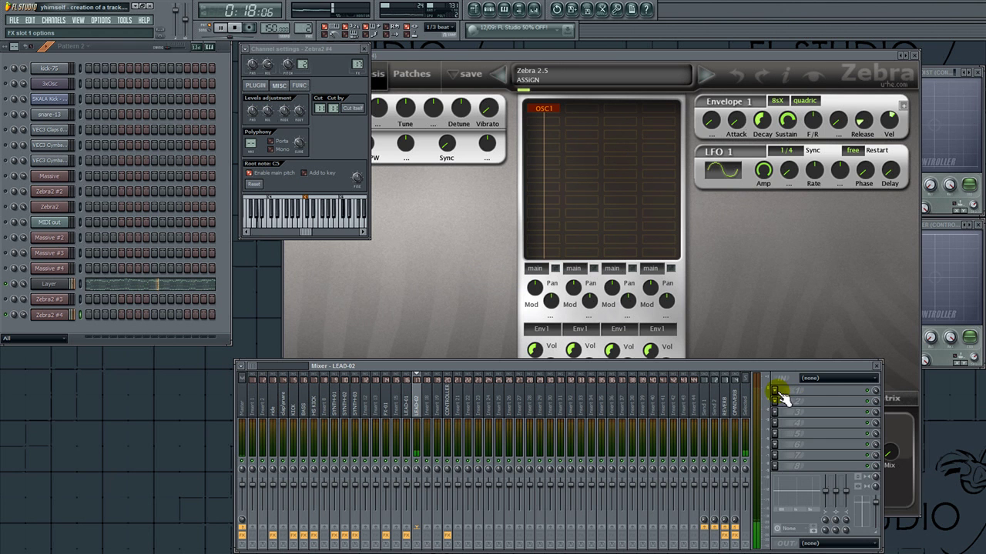
# Step: Load iZotope Ozone 4 on LEAD-02 and enable its Loudness Maximizer with threshold -7.1 and character 0.9, closing Ozone when done
pyautogui.click(779, 432)
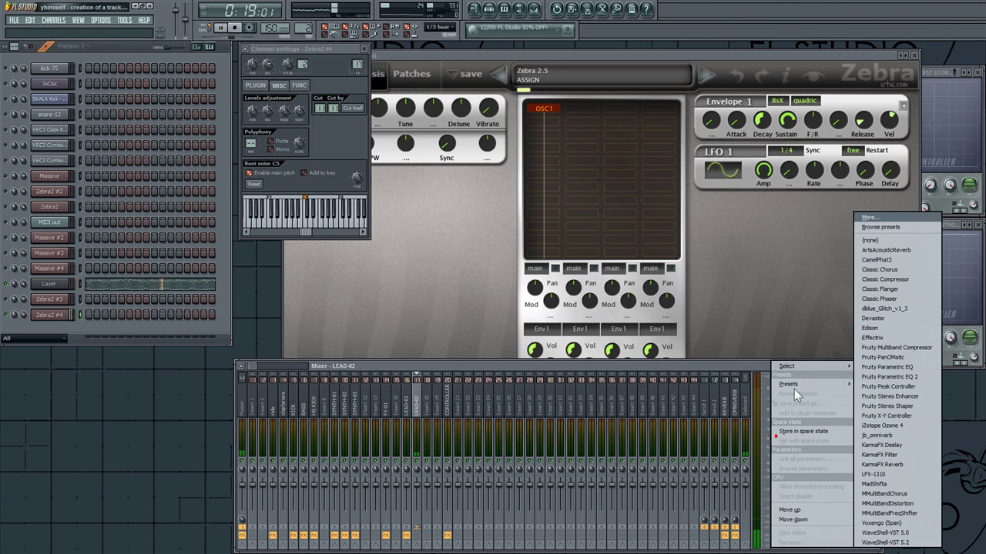
pyautogui.click(910, 426)
pyautogui.click(163, 489)
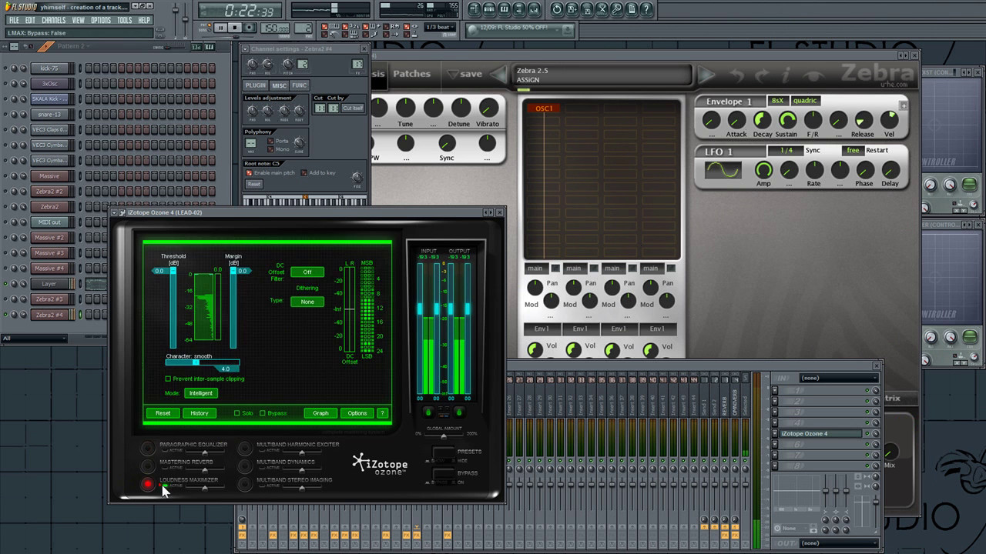
pyautogui.moveTo(176, 274); pyautogui.dragTo(176, 301)
pyautogui.moveTo(196, 370); pyautogui.dragTo(167, 370)
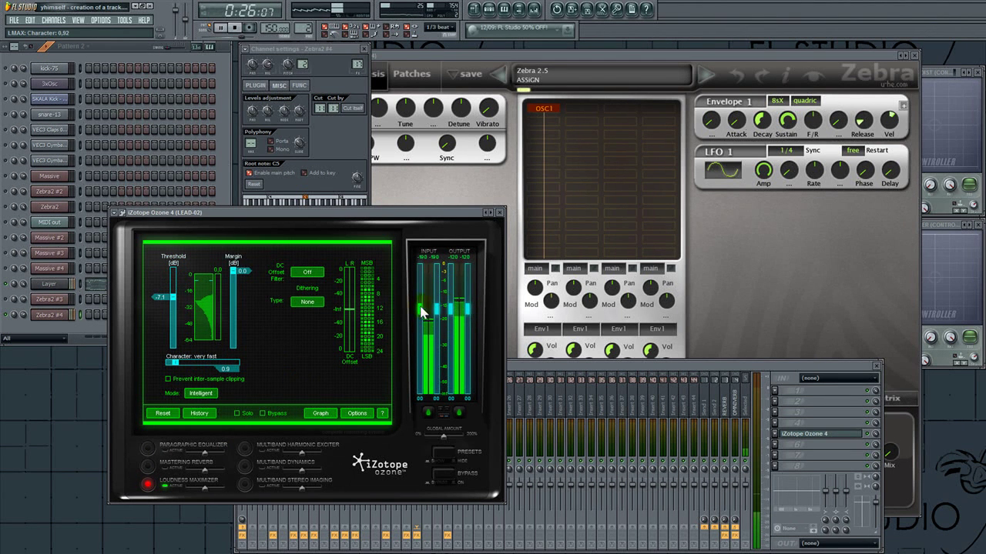
pyautogui.click(824, 435)
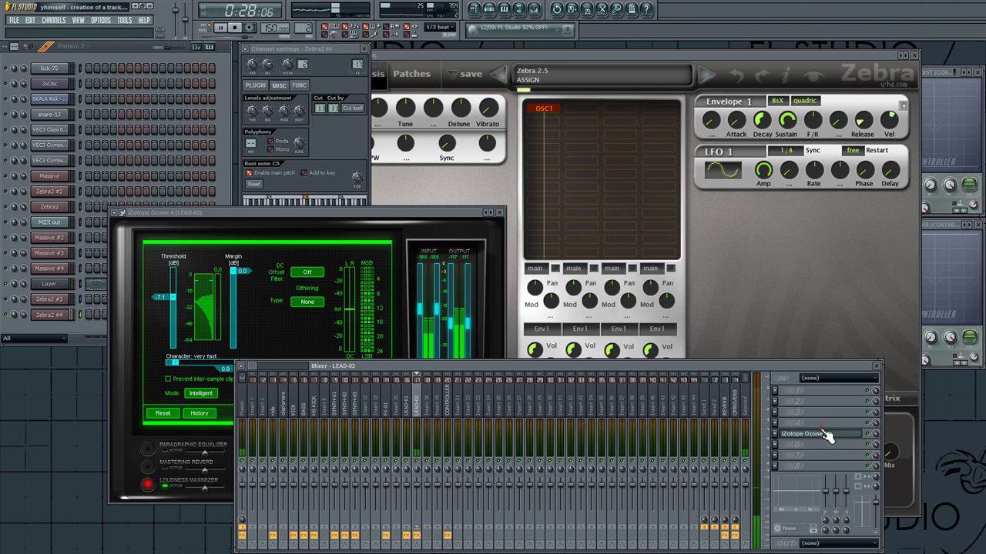
pyautogui.click(824, 435)
# Step: Copy the KICK track's delay setting to both LEAD-02 and LEAD-01, leaving LEAD-02 selected
pyautogui.click(780, 528)
pyautogui.moveTo(793, 543)
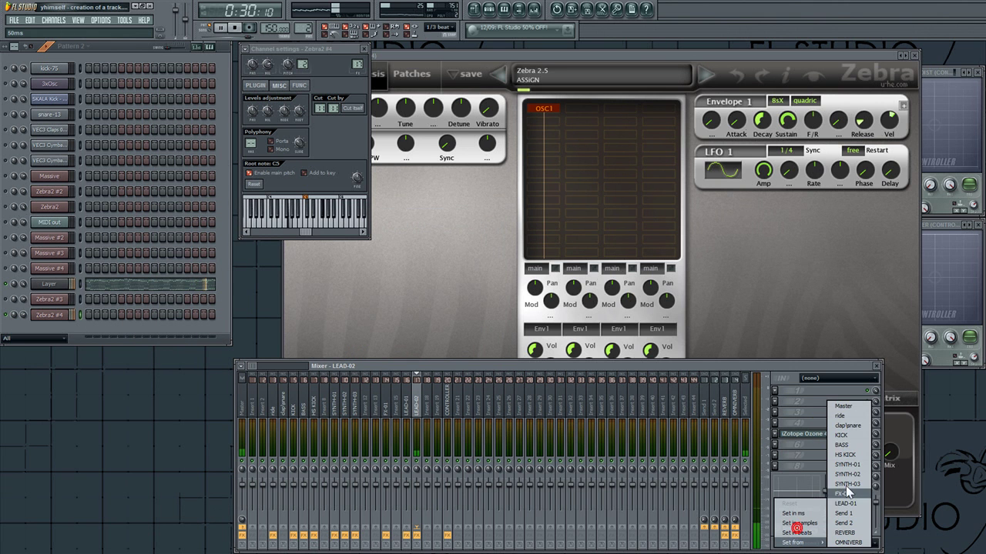
pyautogui.click(854, 435)
pyautogui.click(406, 404)
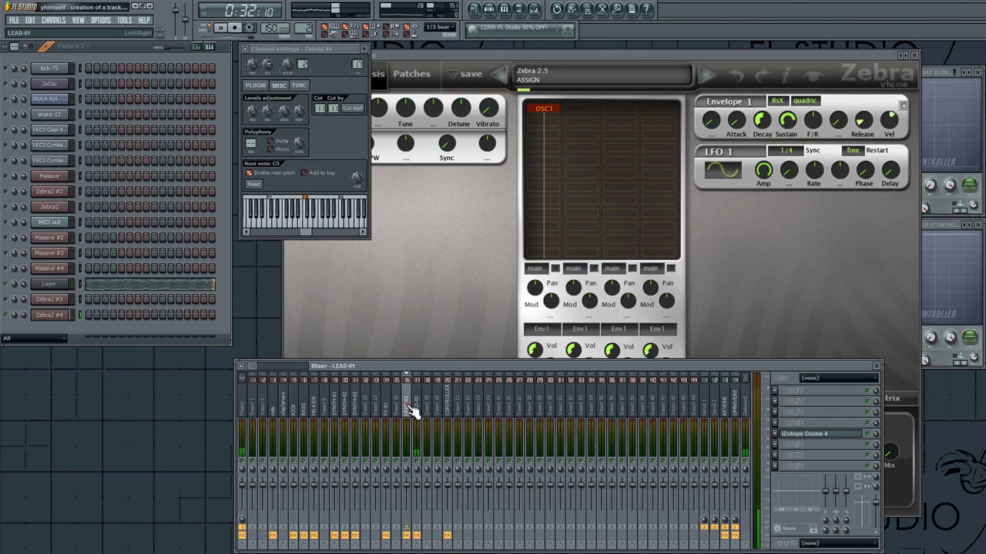
pyautogui.click(793, 528)
pyautogui.moveTo(793, 542)
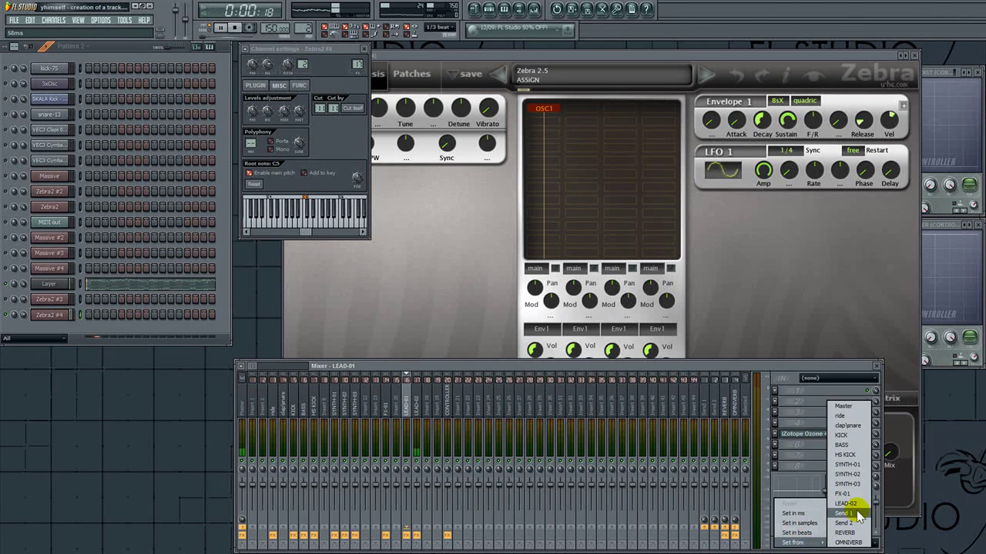
pyautogui.click(844, 435)
pyautogui.click(417, 402)
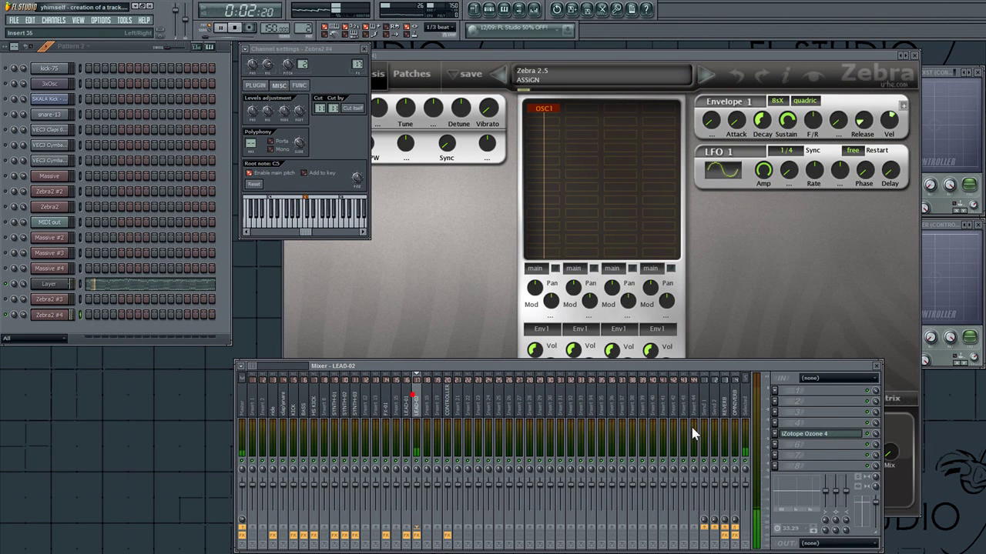
# Step: Bring Zebra2 #4 to the front, set OSC 1 to eleven voices, and set its Detune to 9.00
pyautogui.click(786, 291)
pyautogui.click(308, 114)
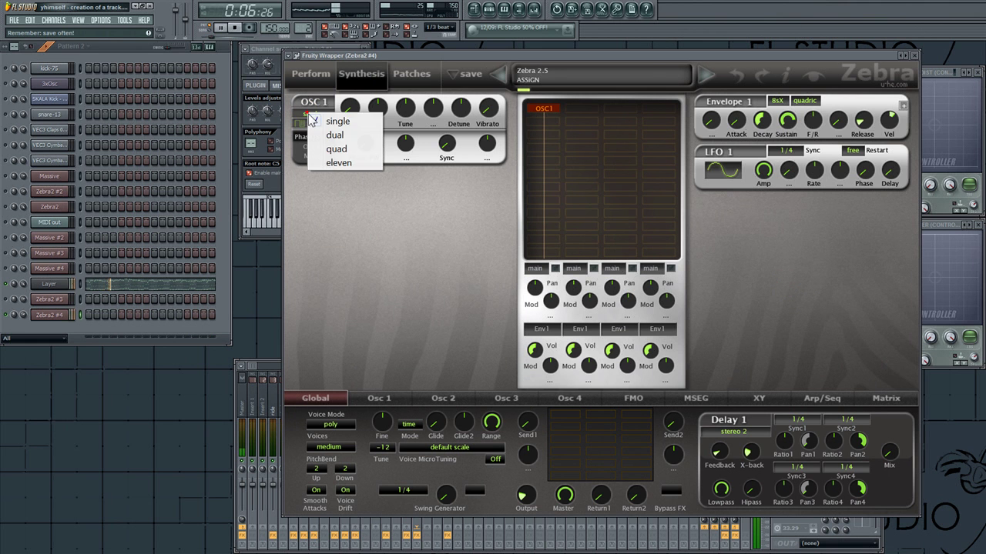
pyautogui.click(340, 163)
pyautogui.moveTo(465, 105); pyautogui.dragTo(469, 102)
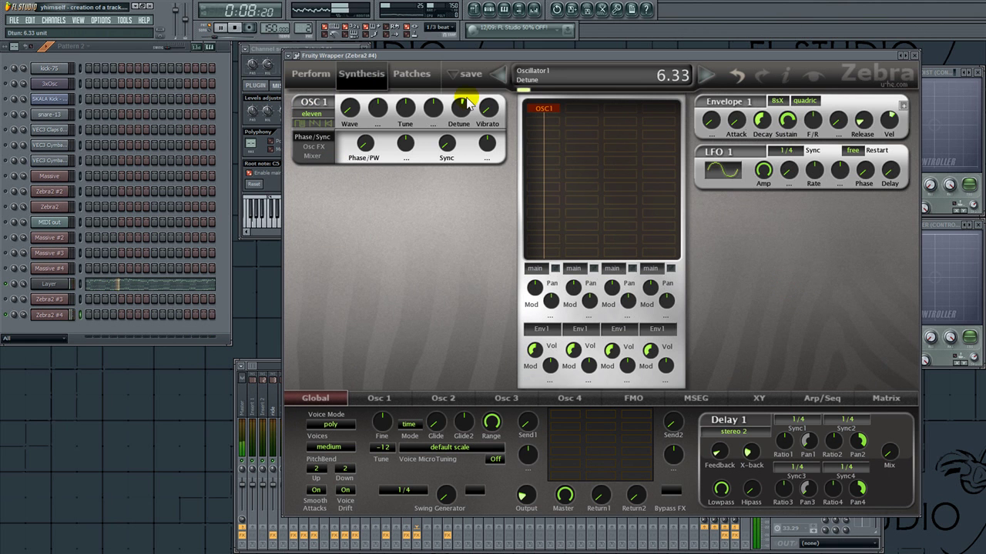
# Step: Add OSC2 below OSC1 in the grid with eleven voices and a slightly negative Detune, and set OSC 1's Detune to 12.00
pyautogui.click(553, 121)
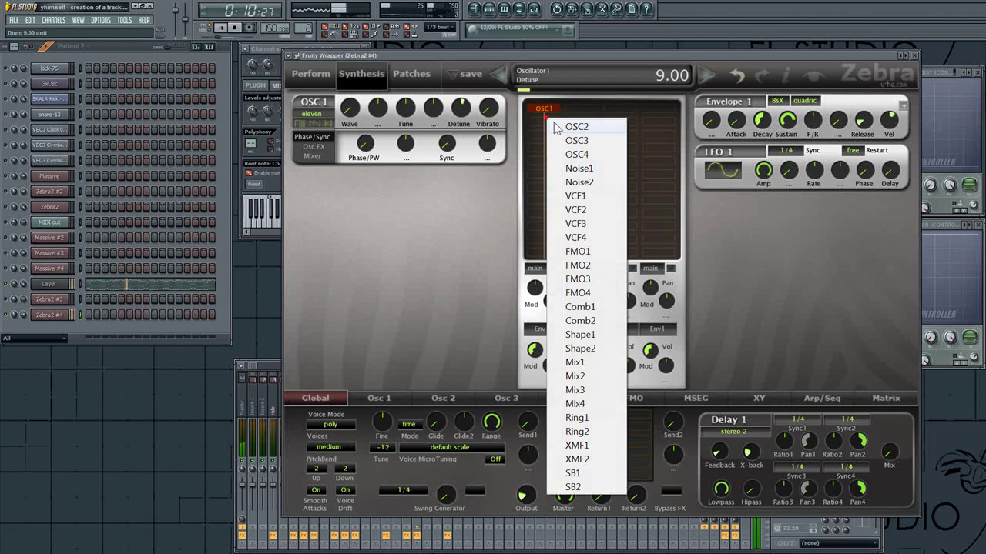
pyautogui.click(562, 141)
pyautogui.click(308, 196)
pyautogui.click(331, 234)
pyautogui.moveTo(463, 180)
pyautogui.mouseDown()
pyautogui.moveTo(466, 199)
pyautogui.moveTo(462, 190)
pyautogui.mouseUp()
pyautogui.click(462, 101)
pyautogui.moveTo(463, 117); pyautogui.dragTo(462, 103)
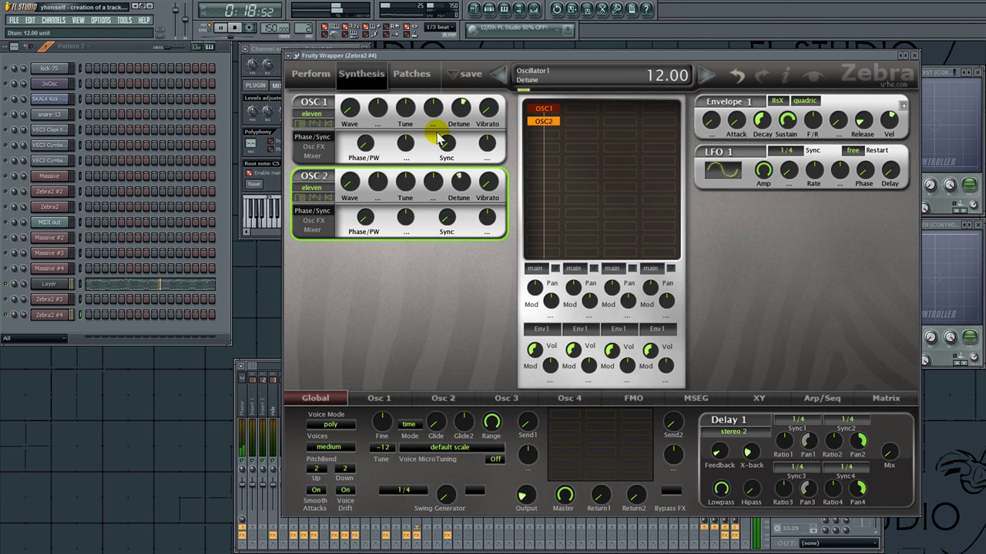
# Step: Assign Lfo1 as tune modulation source on both oscillators, with a depth of 5.66 on OSC 2 and -4.00 on OSC 1
pyautogui.click(433, 123)
pyautogui.click(478, 376)
pyautogui.click(433, 198)
pyautogui.click(474, 376)
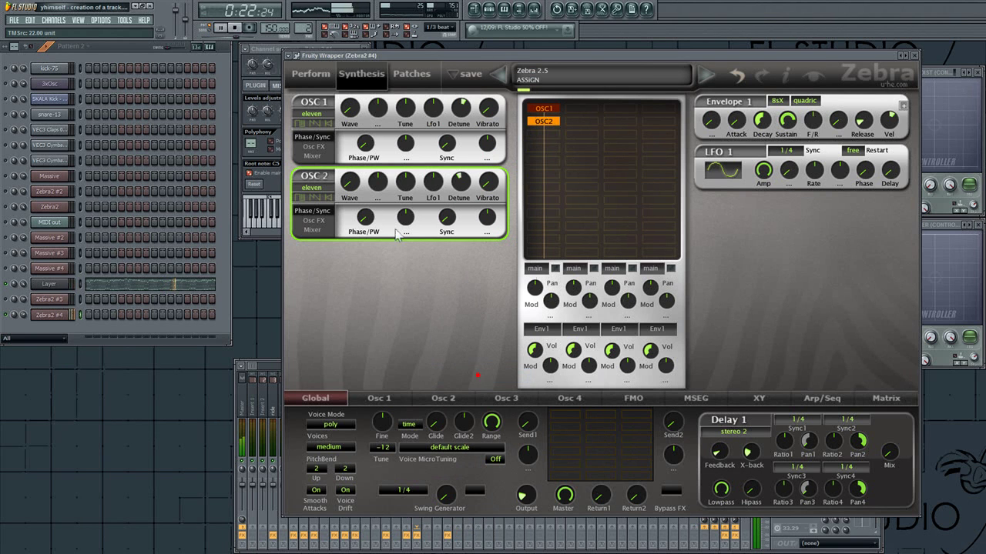
pyautogui.moveTo(432, 181); pyautogui.dragTo(522, 175)
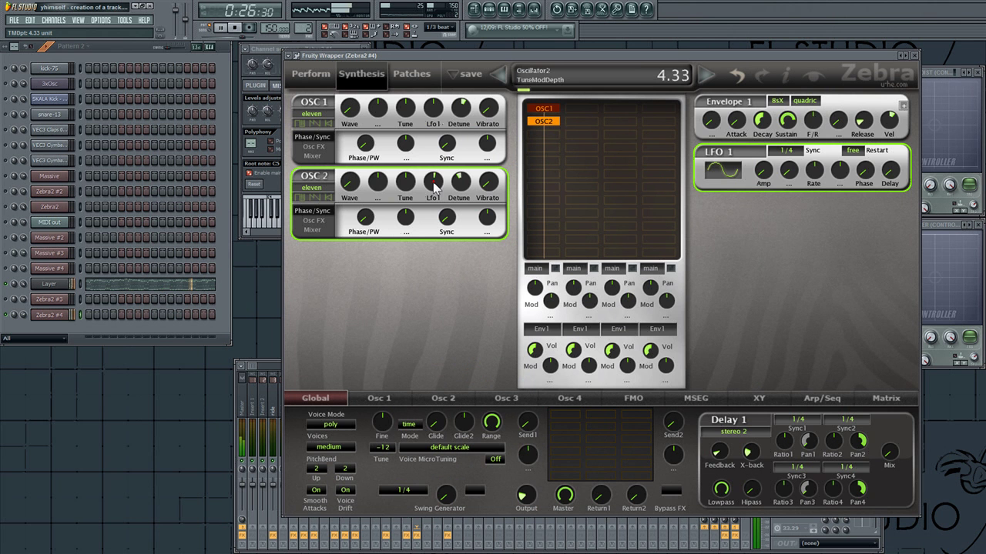
pyautogui.scroll(-2, 436, 185)
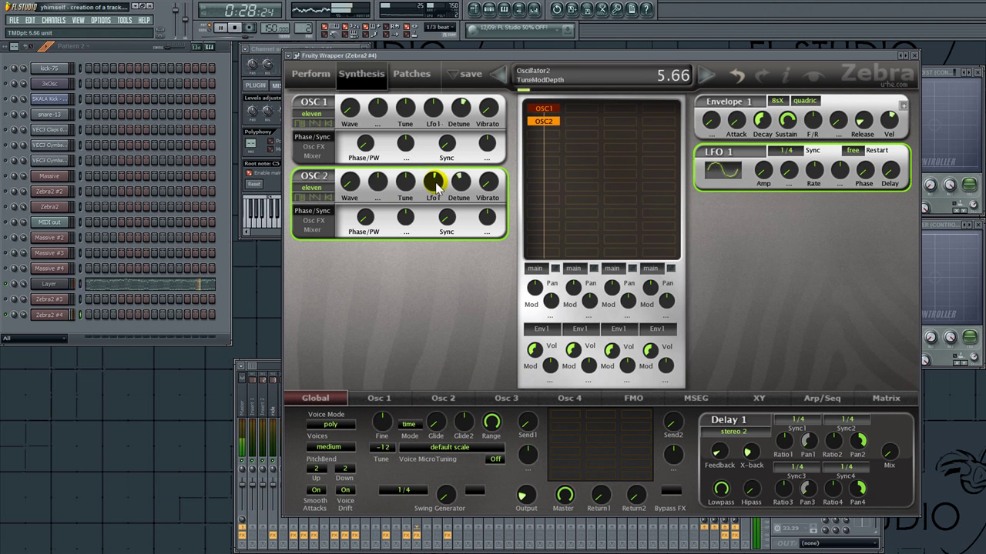
pyautogui.scroll(-12, 435, 112)
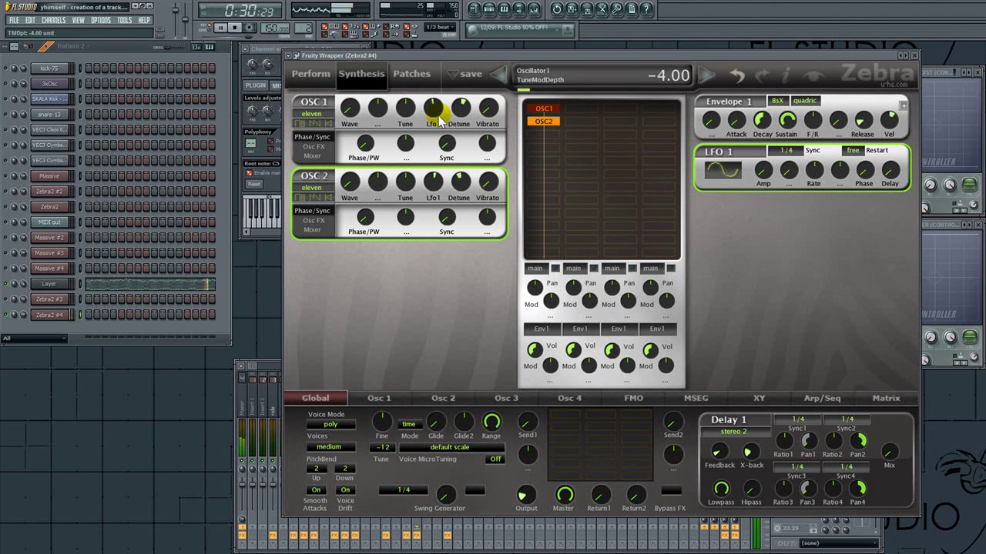
# Step: Set LFO 1's sync to 1/16 and its amplitude to 5.00, restarting playback to hear the modulation
pyautogui.click(785, 150)
pyautogui.click(824, 222)
pyautogui.press('space')
pyautogui.moveTo(765, 178); pyautogui.dragTo(770, 156)
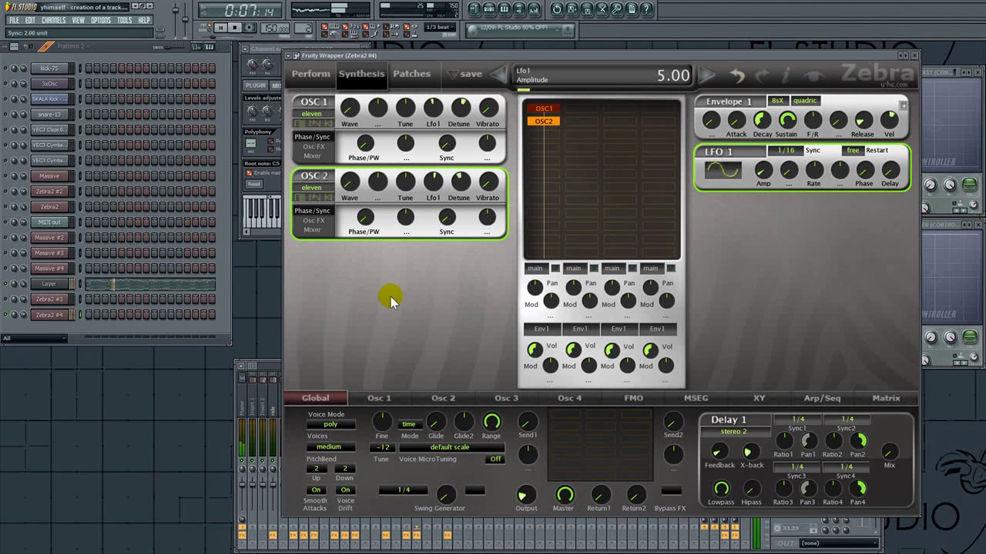
# Step: Show both oscillators' Mixer settings, widen OSC 2, and set OSC 1's Width to 76.66
pyautogui.click(316, 230)
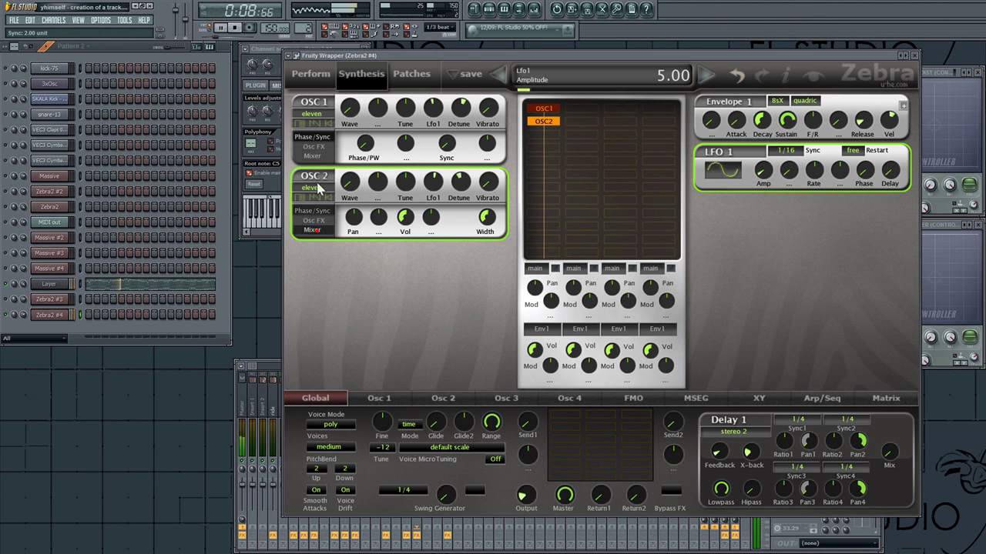
pyautogui.click(318, 157)
pyautogui.moveTo(487, 143); pyautogui.dragTo(490, 141)
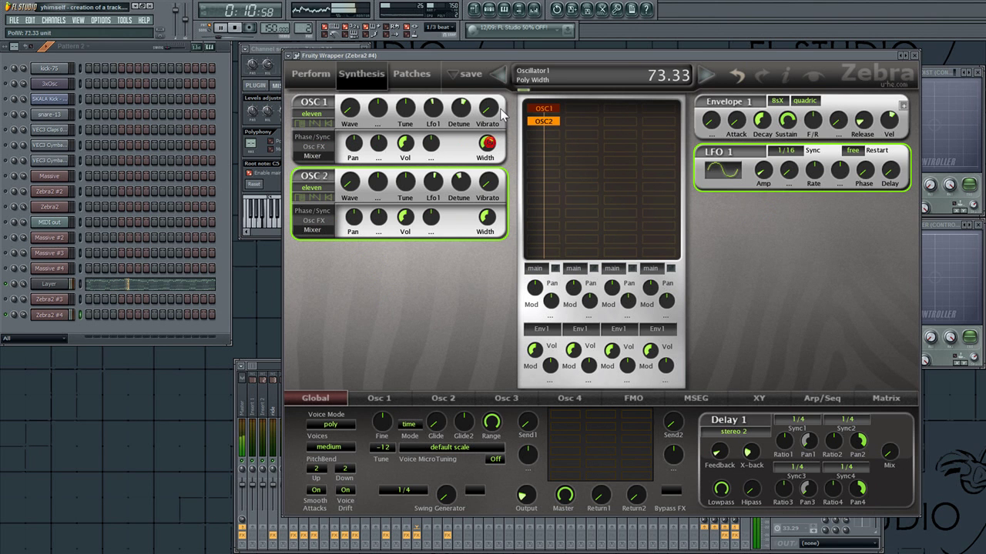
pyautogui.moveTo(479, 221); pyautogui.dragTo(496, 150)
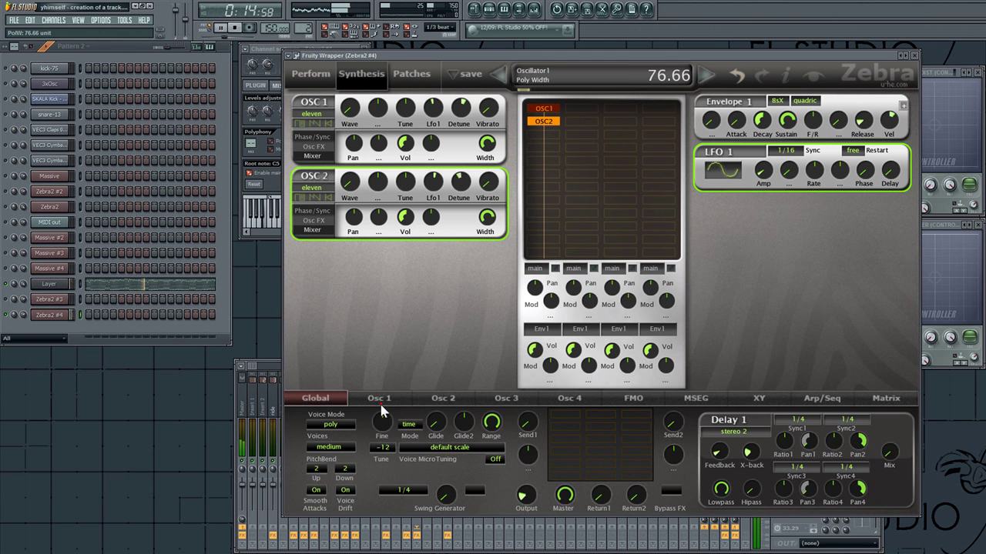
# Step: Open the Osc 1 waveform settings and close the Zebra2 #4 window
pyautogui.click(379, 401)
pyautogui.click(409, 318)
pyautogui.click(49, 314)
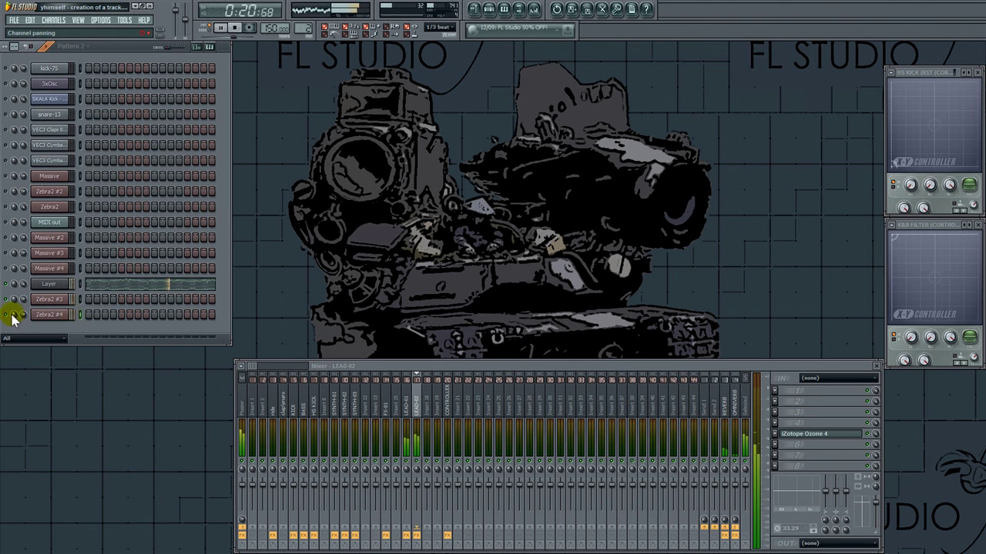
# Step: Adjust the REVERB and OMNIVERB sends on LEAD-02 and LEAD-01, and mute Zebra2 #3 to hear Zebra2 #4 alone
pyautogui.rightClick(7, 315)
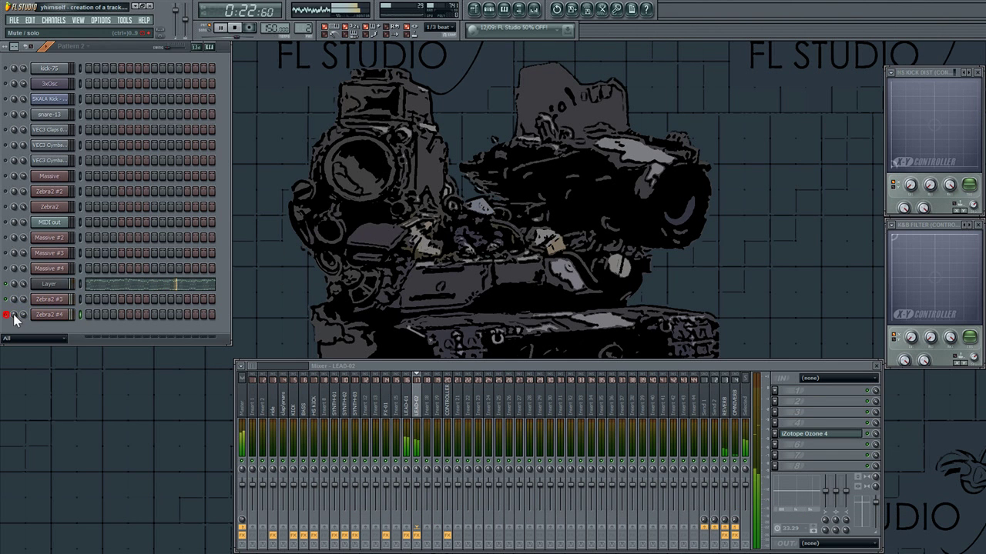
pyautogui.moveTo(726, 521)
pyautogui.mouseDown()
pyautogui.moveTo(726, 507)
pyautogui.moveTo(735, 512)
pyautogui.mouseUp()
pyautogui.click(408, 412)
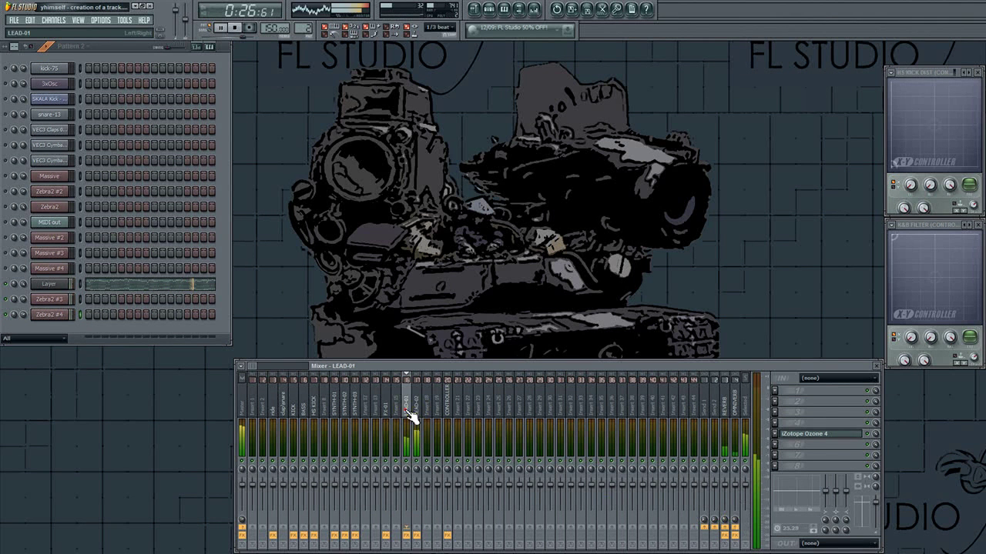
pyautogui.moveTo(724, 520); pyautogui.dragTo(735, 532)
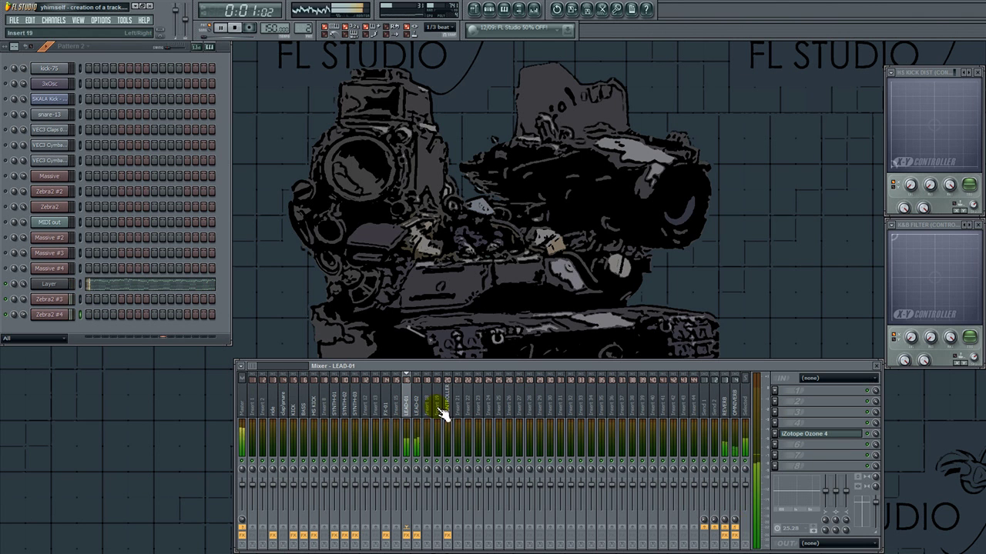
pyautogui.click(416, 408)
pyautogui.click(5, 299)
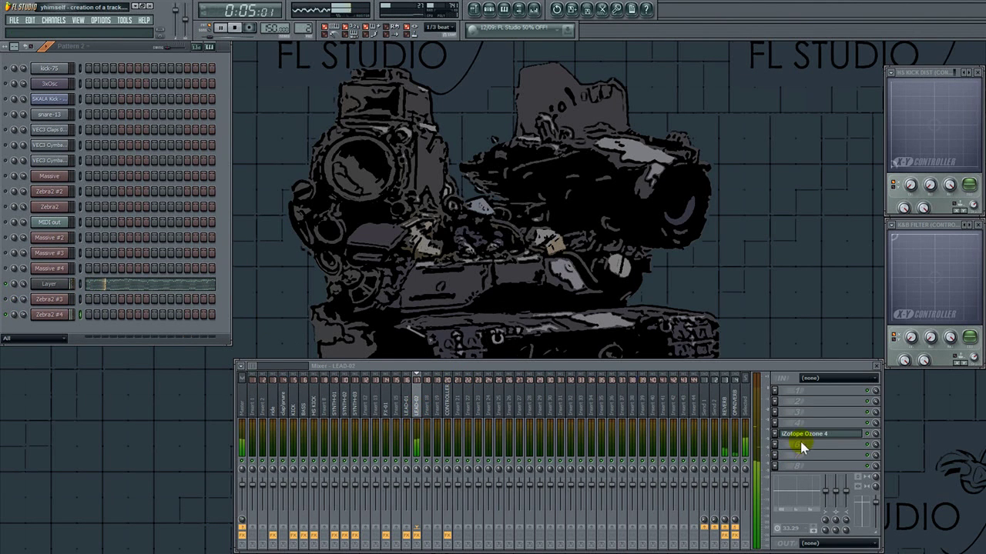
# Step: Add OSC3 below OSC2 in Zebra2 #4, set it to eleven voices, detune it, and set its Tune to 12.00
pyautogui.click(49, 314)
pyautogui.click(254, 84)
pyautogui.click(544, 159)
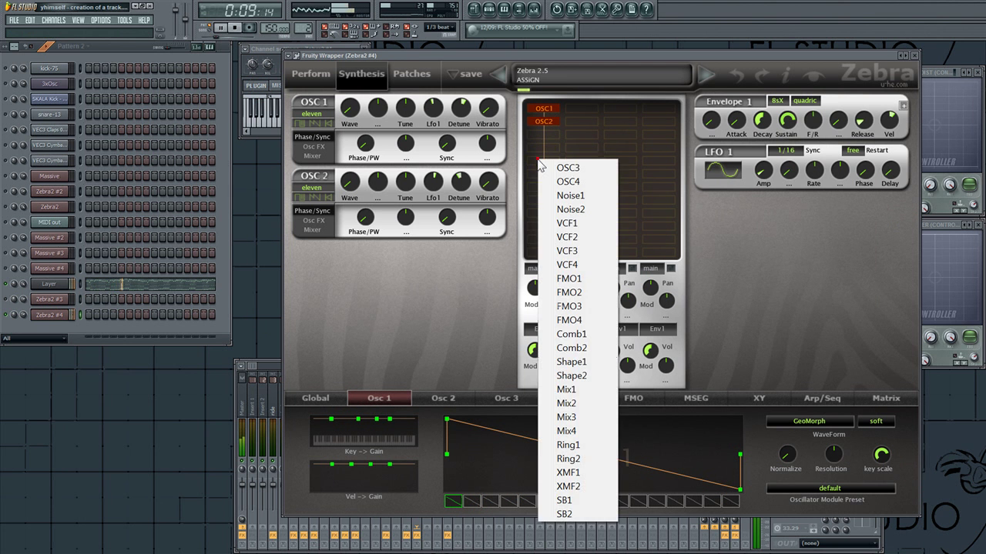
pyautogui.click(546, 163)
pyautogui.click(311, 262)
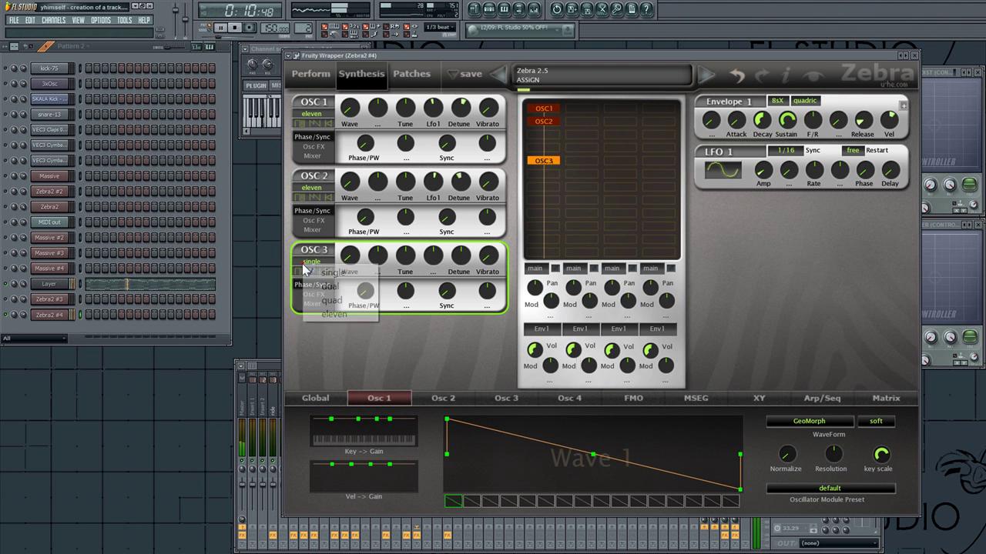
pyautogui.click(320, 314)
pyautogui.moveTo(463, 260); pyautogui.dragTo(409, 243)
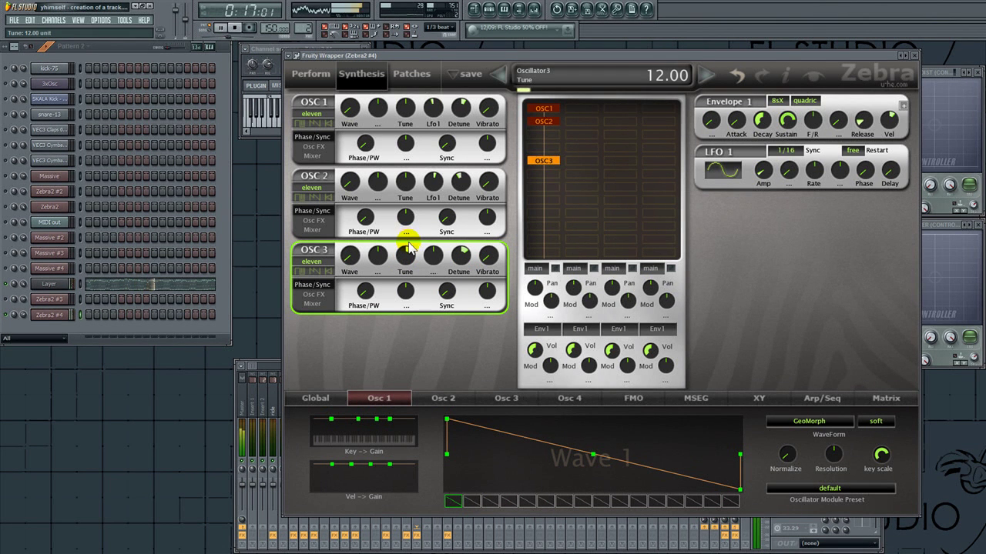
# Step: Modulate OSC 3's tune with Lfo2 at a depth of 4.66, and set LFO 2's sync to 1/64 with a raised rate
pyautogui.rightClick(431, 257)
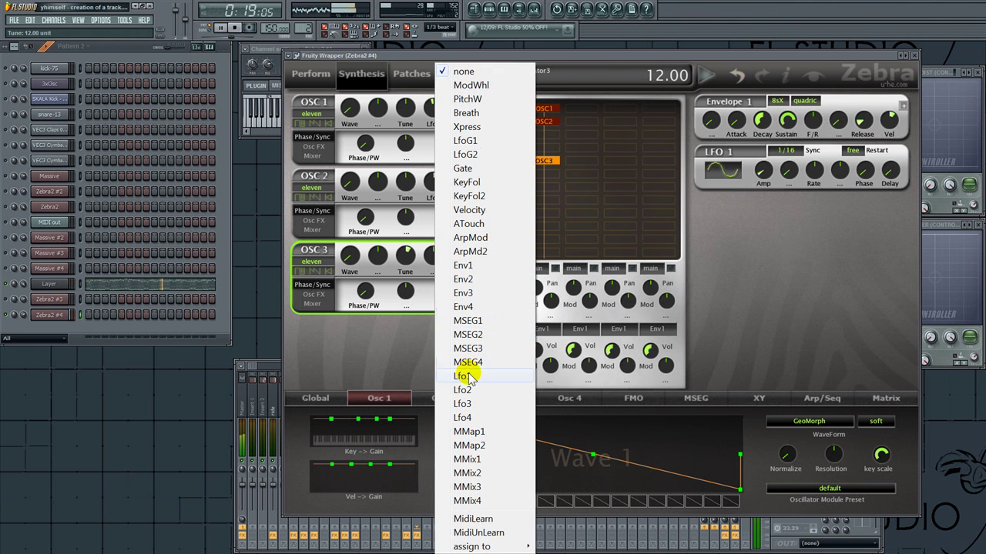
pyautogui.click(462, 390)
pyautogui.moveTo(435, 263); pyautogui.dragTo(436, 258)
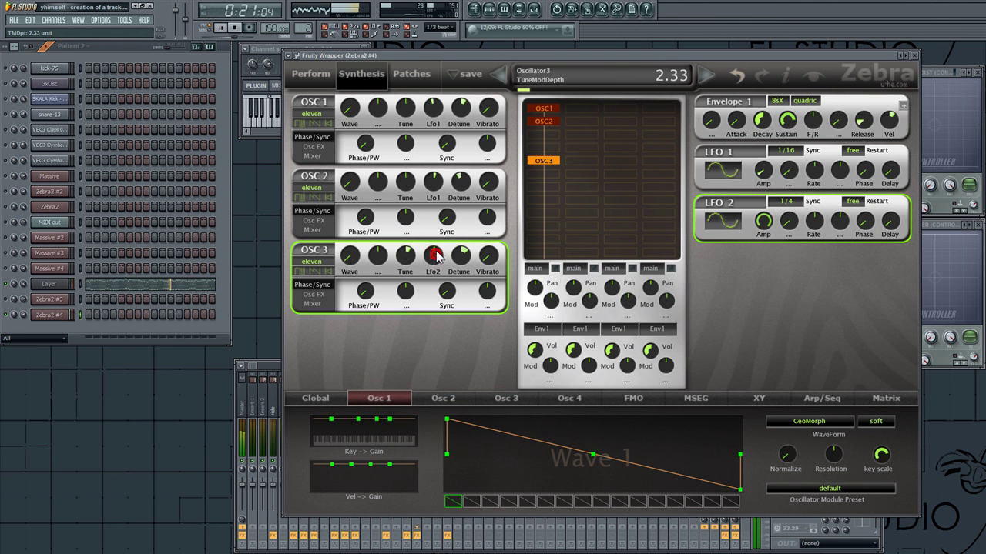
pyautogui.click(784, 202)
pyautogui.click(820, 230)
pyautogui.moveTo(820, 229); pyautogui.dragTo(753, 272)
pyautogui.moveTo(436, 257); pyautogui.dragTo(440, 257)
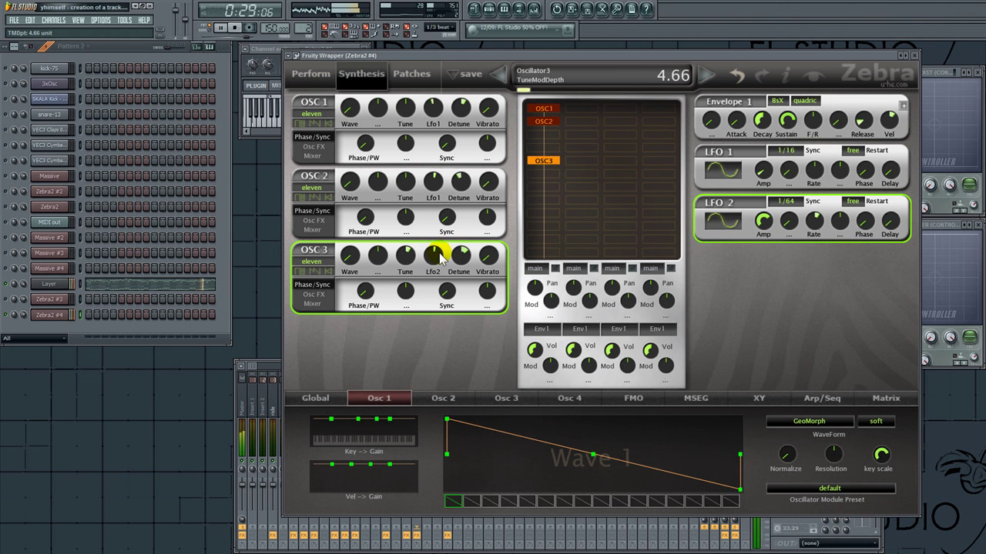
# Step: Mute OSC1 and OSC2, raise OSC 3's Tune, and set its Detune to 50.00 and LFO 2's amplitude to 19.66
pyautogui.click(552, 119)
pyautogui.click(550, 106)
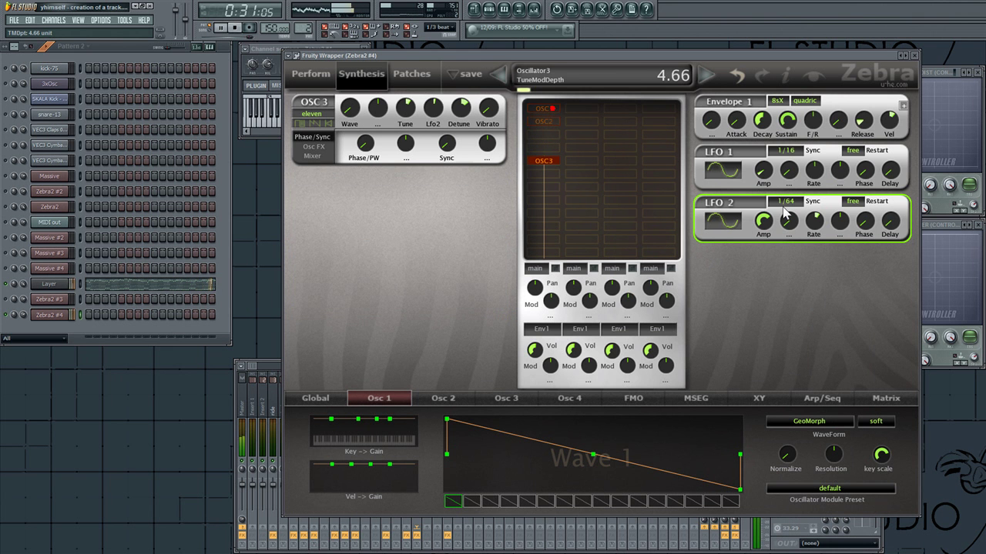
pyautogui.moveTo(765, 240); pyautogui.dragTo(769, 302)
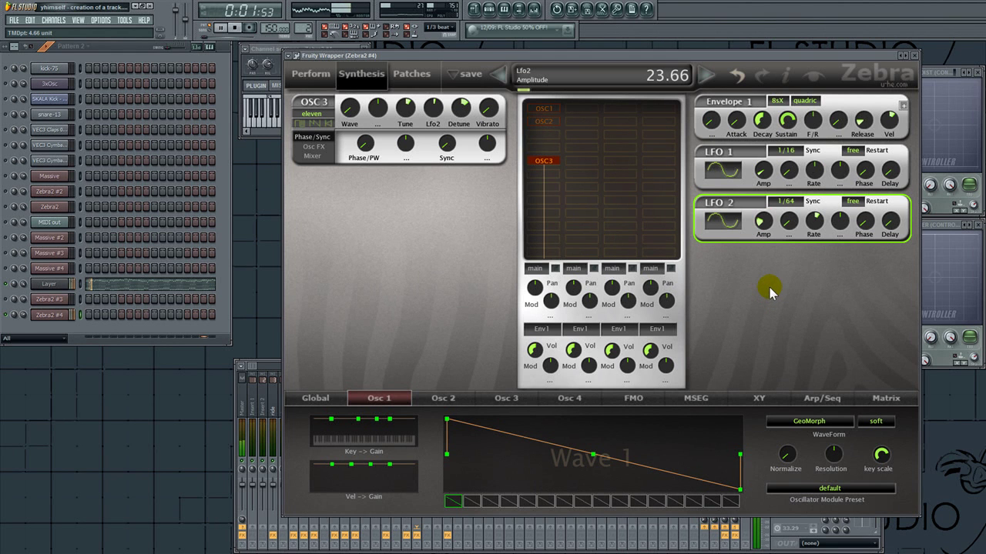
pyautogui.moveTo(461, 108); pyautogui.dragTo(469, 86)
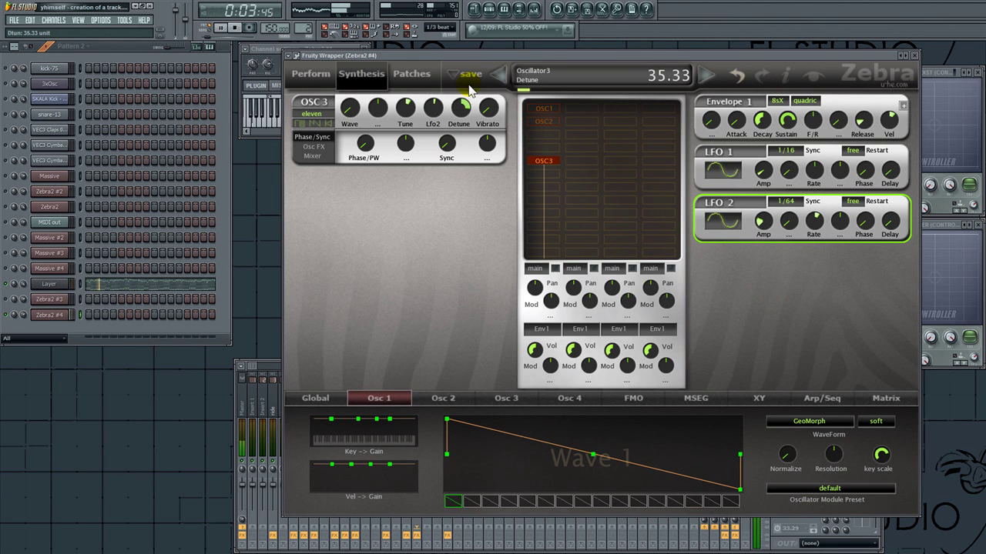
pyautogui.moveTo(409, 103); pyautogui.dragTo(472, 75)
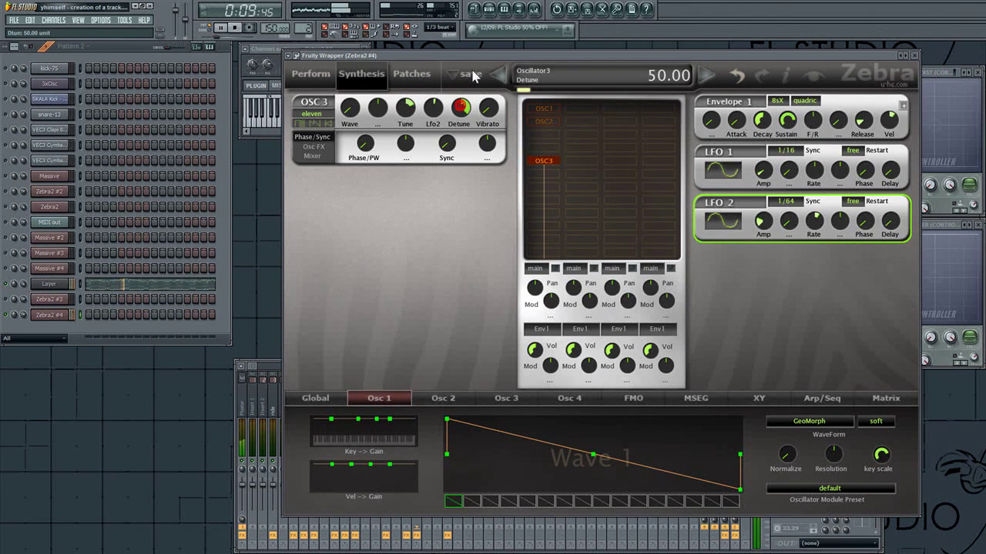
pyautogui.moveTo(761, 222); pyautogui.dragTo(763, 236)
# Step: Show the Osc 3 waveform settings, set its Phase to 43.00, and try the SpectroBlend waveform type
pyautogui.click(486, 397)
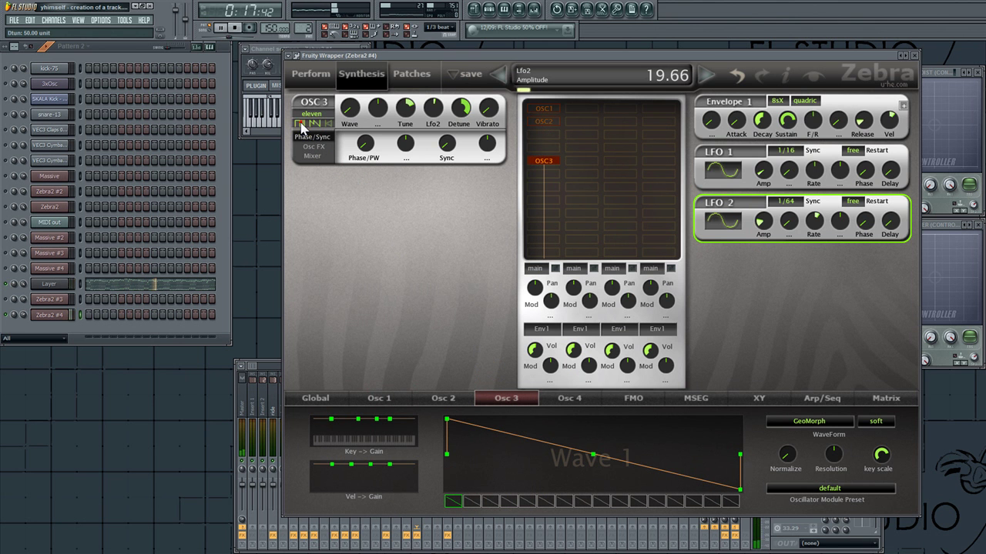
pyautogui.moveTo(363, 143); pyautogui.dragTo(389, 81)
pyautogui.click(822, 423)
pyautogui.click(844, 469)
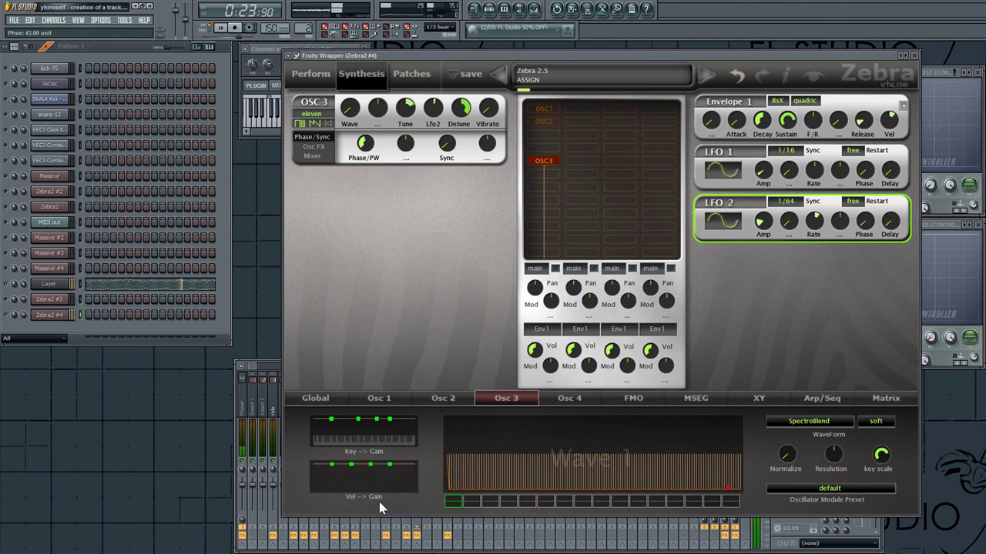
# Step: Switch Osc 3 to GeoBlend, draw Wave 1 as a descending ramp, and set Normalize to 100.00 with a higher Resolution
pyautogui.click(809, 421)
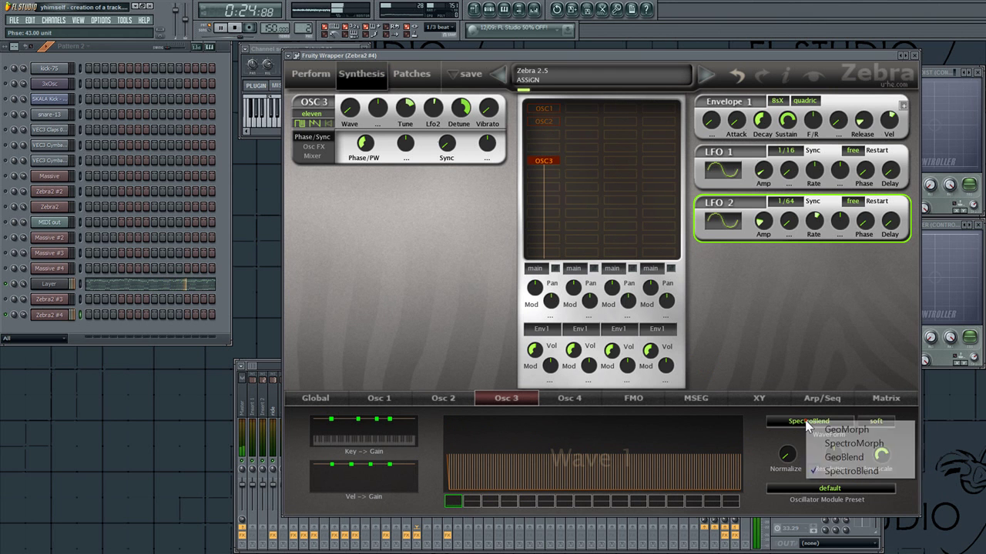
pyautogui.click(835, 457)
pyautogui.moveTo(676, 477)
pyautogui.mouseDown()
pyautogui.moveTo(447, 420)
pyautogui.moveTo(572, 454)
pyautogui.mouseUp()
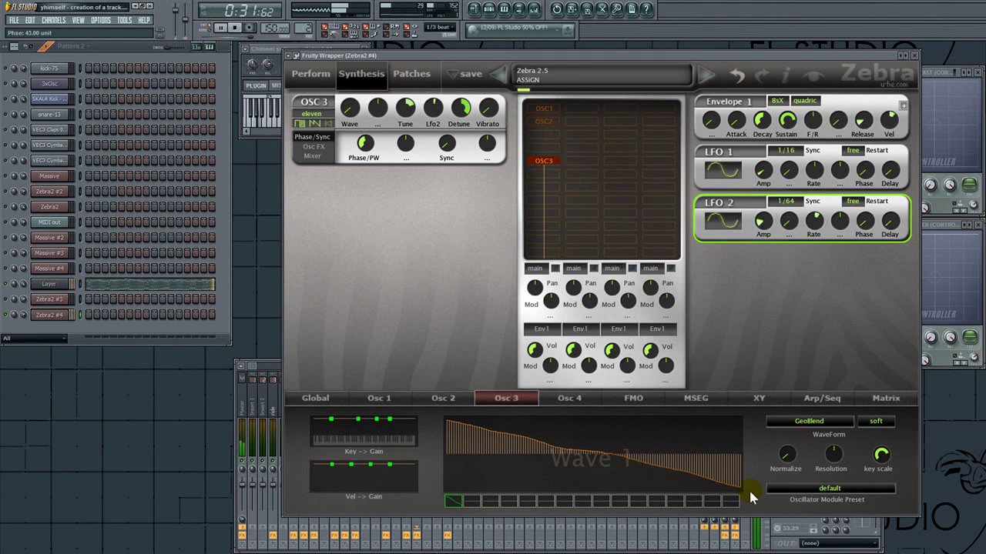
pyautogui.moveTo(789, 456); pyautogui.dragTo(819, 299)
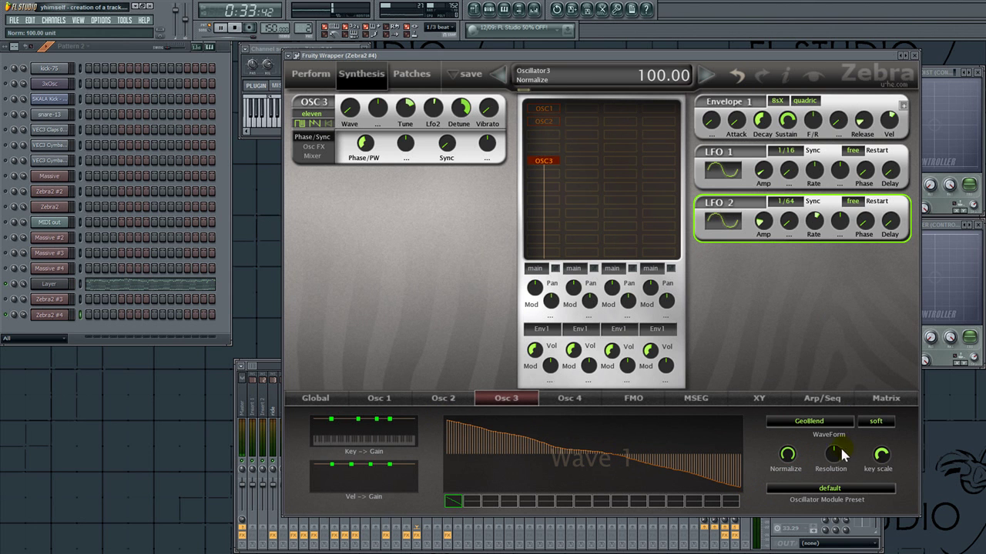
pyautogui.moveTo(838, 449); pyautogui.dragTo(850, 310)
# Step: Set OSC 3's Lfo2 tune depth to 5.66 and Phase to 40.67, and LFO 2's amplitude to 9.33
pyautogui.moveTo(438, 115); pyautogui.dragTo(444, 115)
pyautogui.moveTo(765, 239)
pyautogui.mouseDown()
pyautogui.moveTo(763, 269)
pyautogui.moveTo(770, 242)
pyautogui.mouseUp()
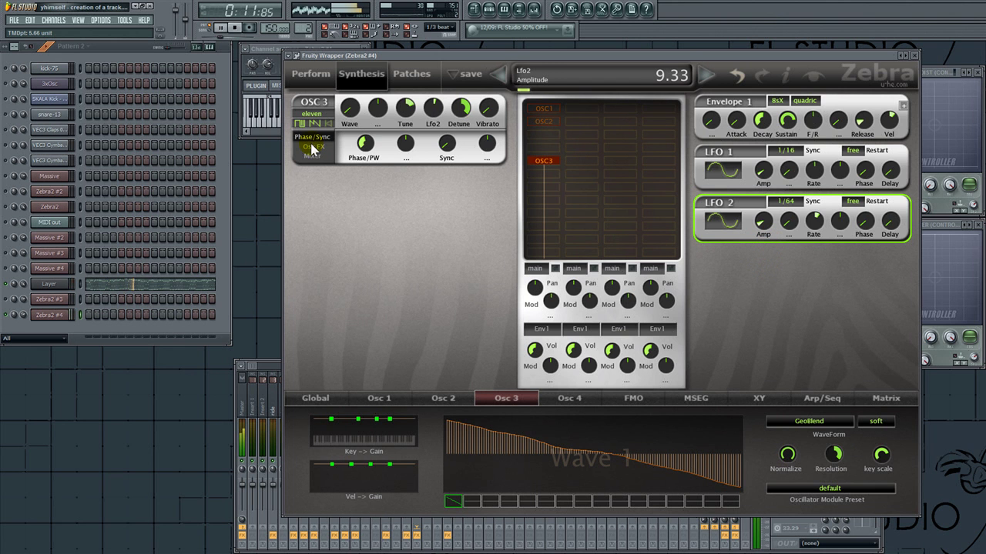
pyautogui.click(370, 157)
pyautogui.moveTo(370, 161)
pyautogui.mouseDown()
pyautogui.moveTo(366, 189)
pyautogui.moveTo(374, 154)
pyautogui.mouseUp()
# Step: Unmute OSC1 and OSC2, set OSC 3's mixer Volume to 60.00, and close the Zebra2 #4 window
pyautogui.click(543, 109)
pyautogui.click(544, 160)
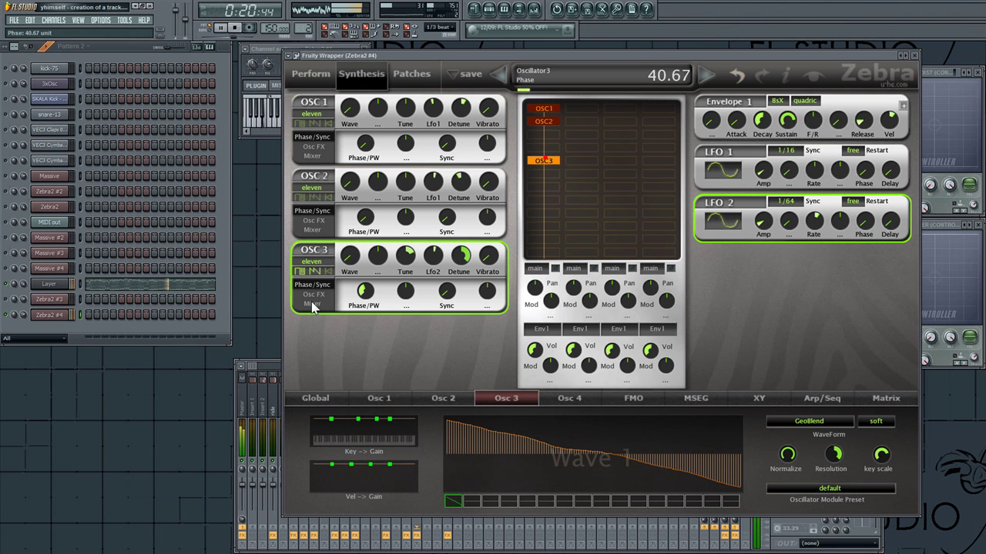
pyautogui.click(311, 305)
pyautogui.moveTo(401, 303)
pyautogui.mouseDown()
pyautogui.moveTo(403, 279)
pyautogui.moveTo(402, 332)
pyautogui.moveTo(407, 311)
pyautogui.mouseUp()
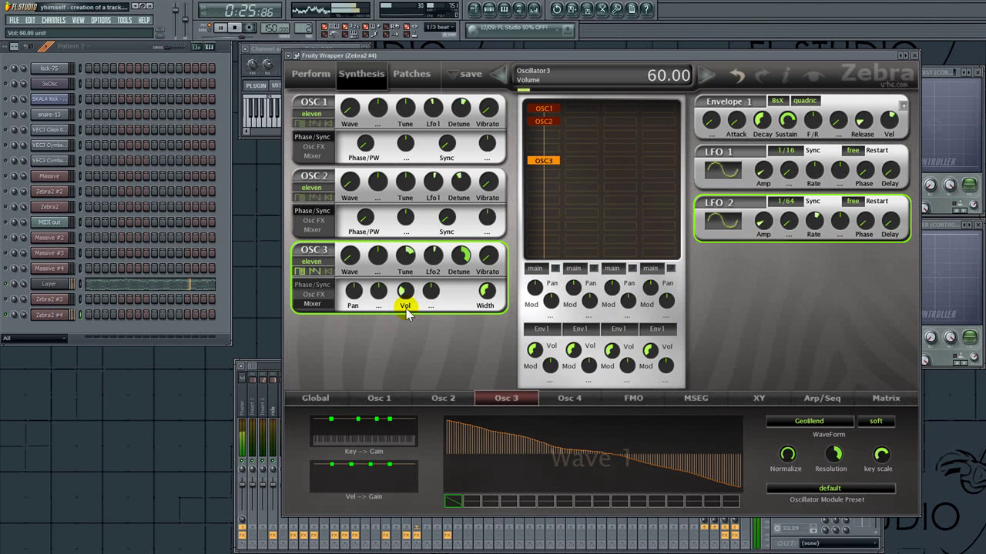
pyautogui.click(54, 317)
pyautogui.click(55, 320)
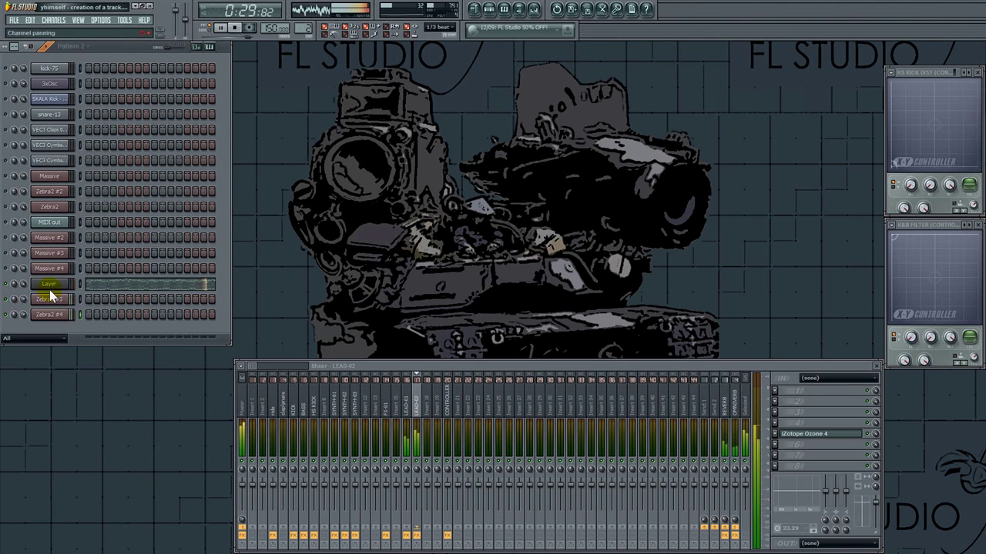
pyautogui.click(297, 261)
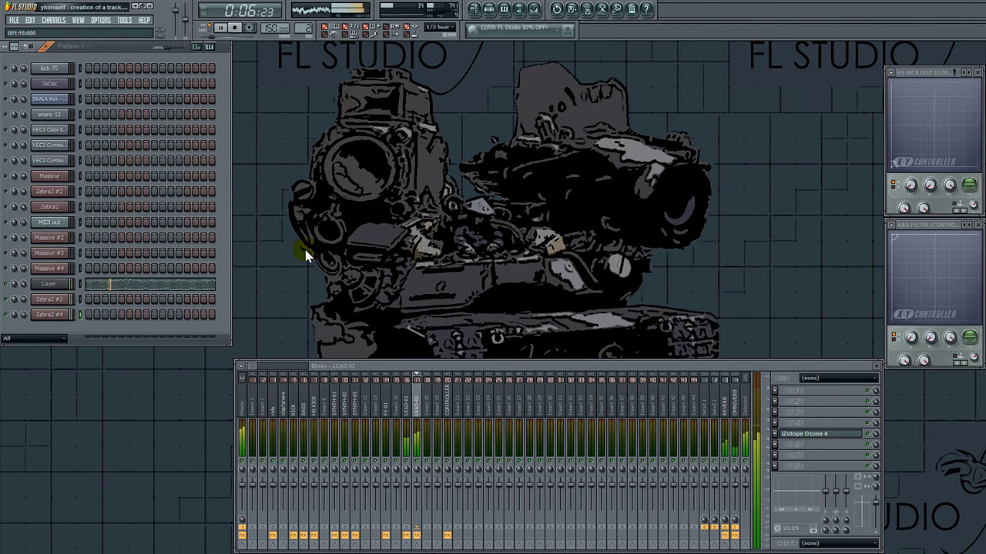
# Step: Add a Sylenth1 channel and place its window above the mixer
pyautogui.click(53, 19)
pyautogui.moveTo(58, 31)
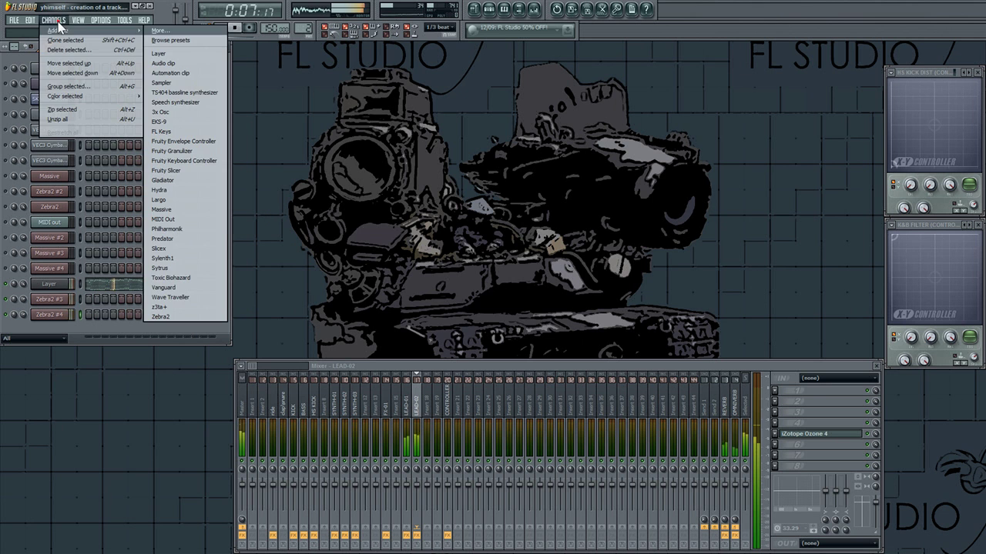
pyautogui.click(196, 256)
pyautogui.moveTo(356, 194); pyautogui.dragTo(574, 62)
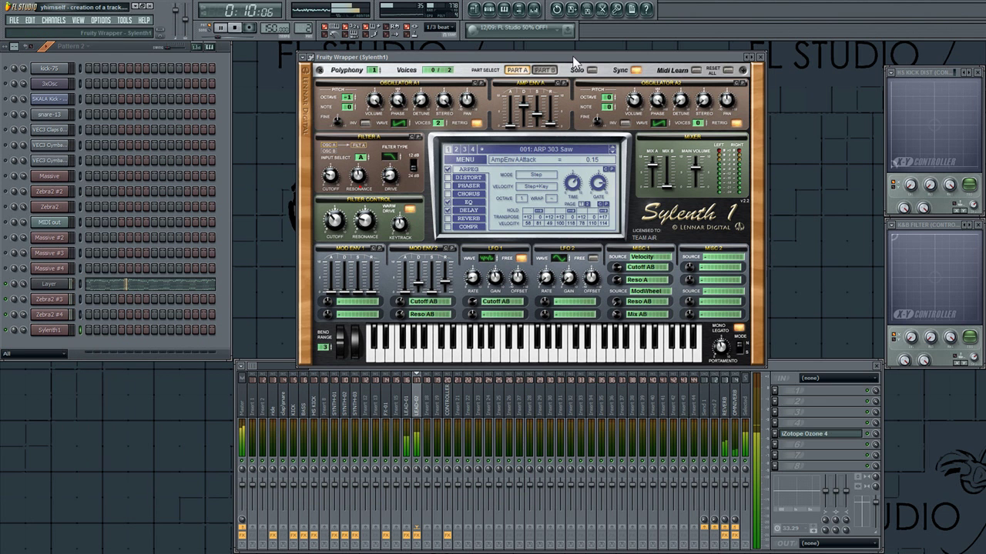
# Step: Add Sylenth1 to the Layer channel's children alongside Zebra2 #3 and Zebra2 #4
pyautogui.click(49, 285)
pyautogui.click(299, 96)
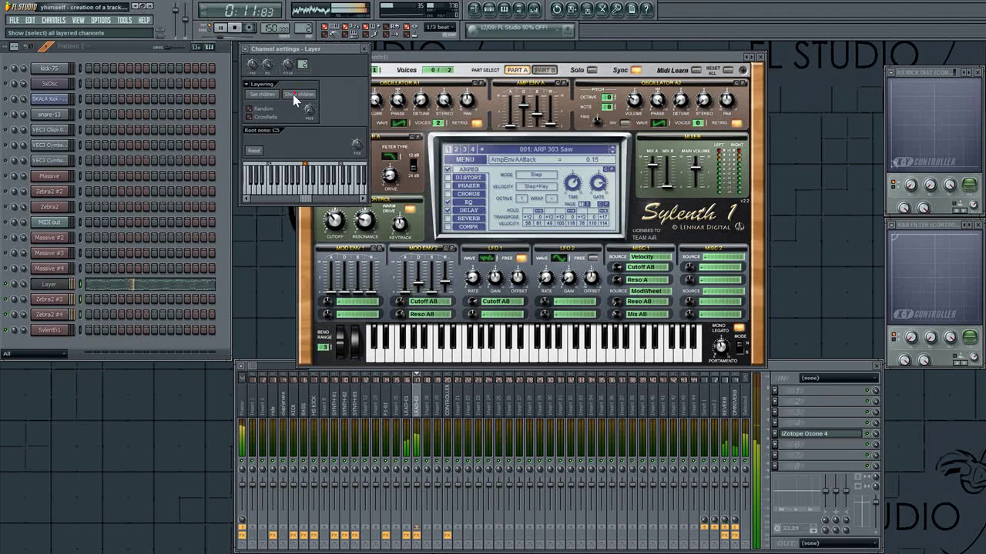
pyautogui.rightClick(81, 329)
pyautogui.rightClick(81, 331)
pyautogui.click(270, 95)
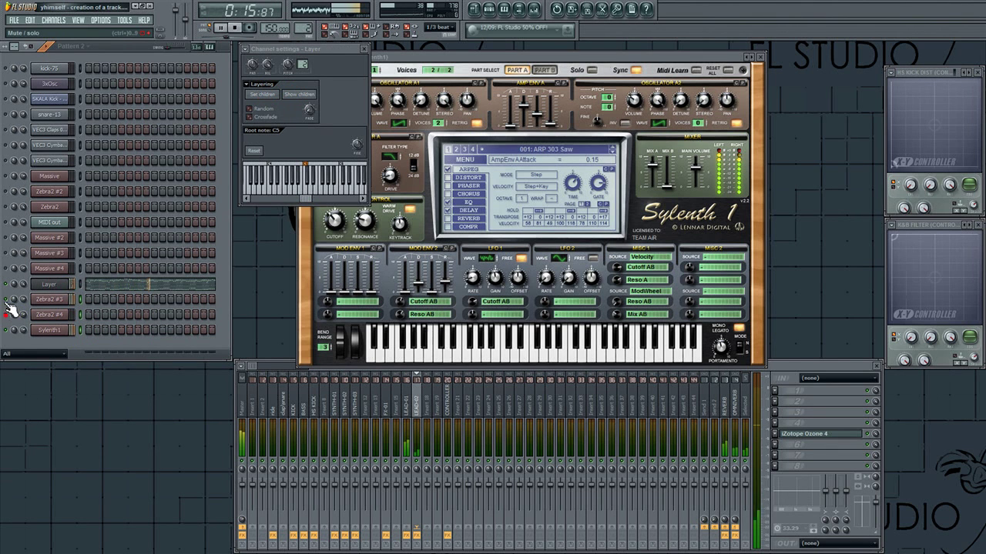
# Step: Load the Init preset in Sylenth1 and move its window beside the channel settings
pyautogui.click(49, 329)
pyautogui.click(741, 57)
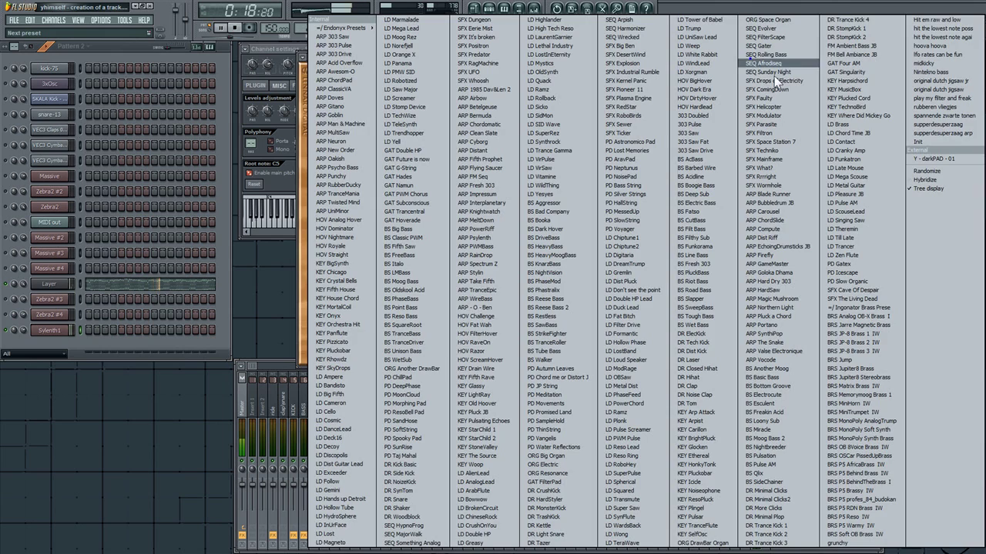
pyautogui.click(955, 142)
pyautogui.moveTo(598, 58); pyautogui.dragTo(677, 52)
# Step: Route the Sylenth1 channel to mixer Insert 18, rename that track SYNTH-03, and send it to REVERB and OMNIVERB
pyautogui.click(399, 428)
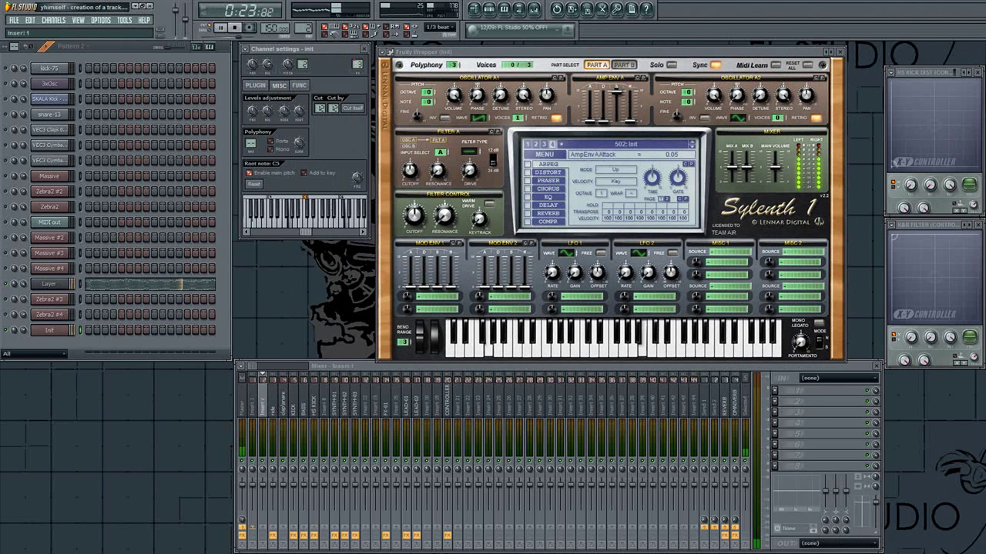
pyautogui.rightClick(429, 395)
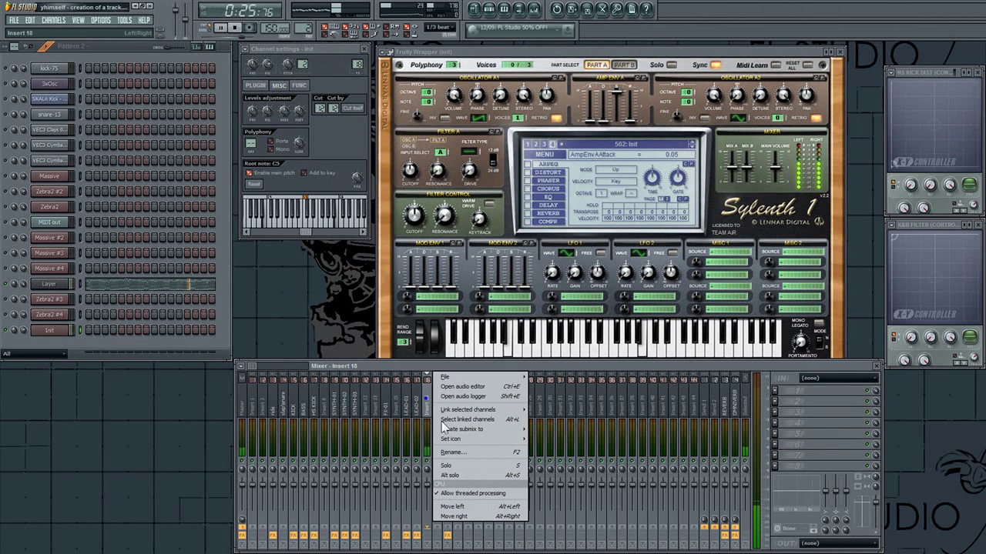
pyautogui.click(470, 456)
pyautogui.write('SYNTH-03')
pyautogui.press('Return')
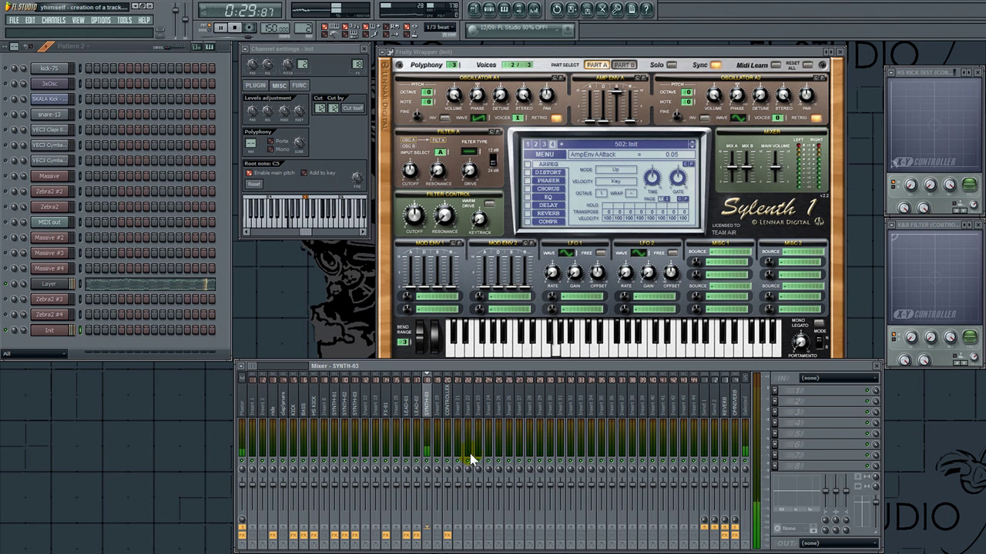
pyautogui.click(708, 483)
pyautogui.moveTo(714, 492); pyautogui.dragTo(728, 517)
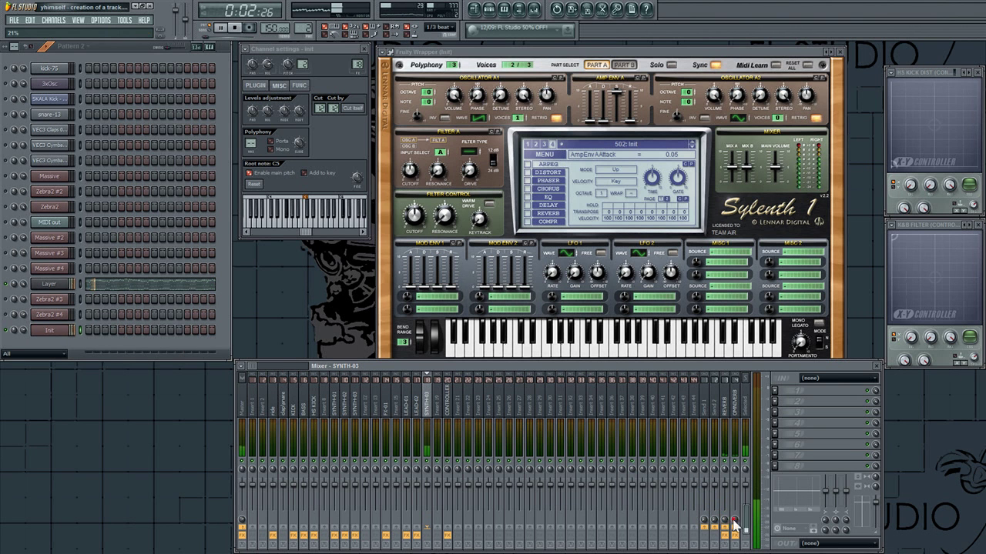
# Step: Set Sylenth1's oscillator A1 to the Pulse wave and assign LFO 1 to modulate Pitch AB
pyautogui.click(481, 118)
pyautogui.click(484, 115)
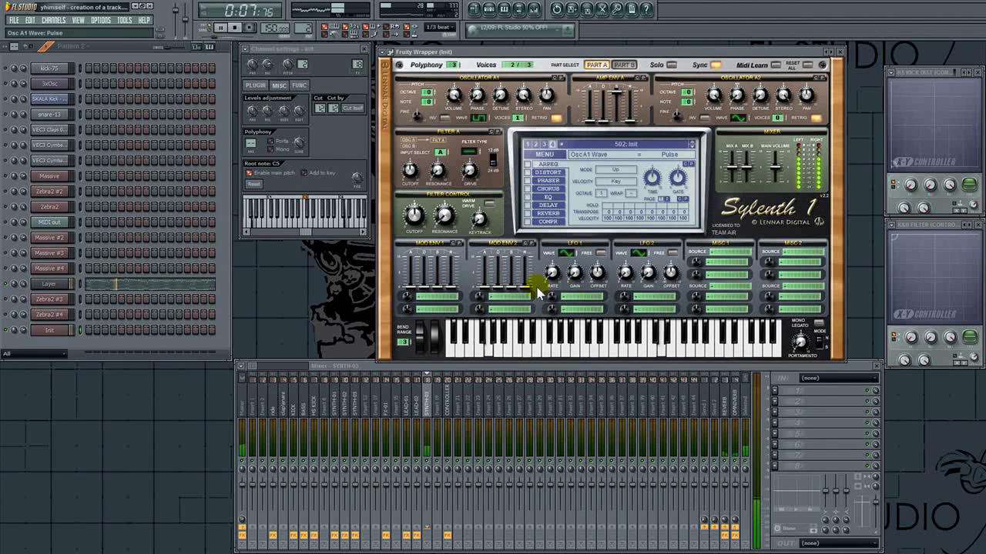
pyautogui.click(570, 297)
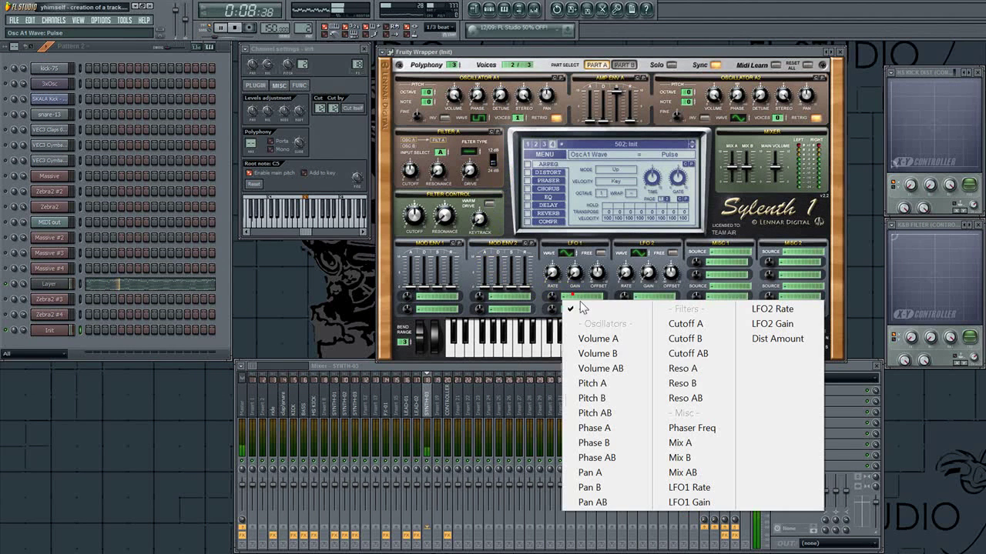
pyautogui.click(629, 416)
# Step: Set Sylenth1's LFO 1 rate to 1/64 and its gain to about 4.48
pyautogui.moveTo(572, 213); pyautogui.dragTo(572, 208)
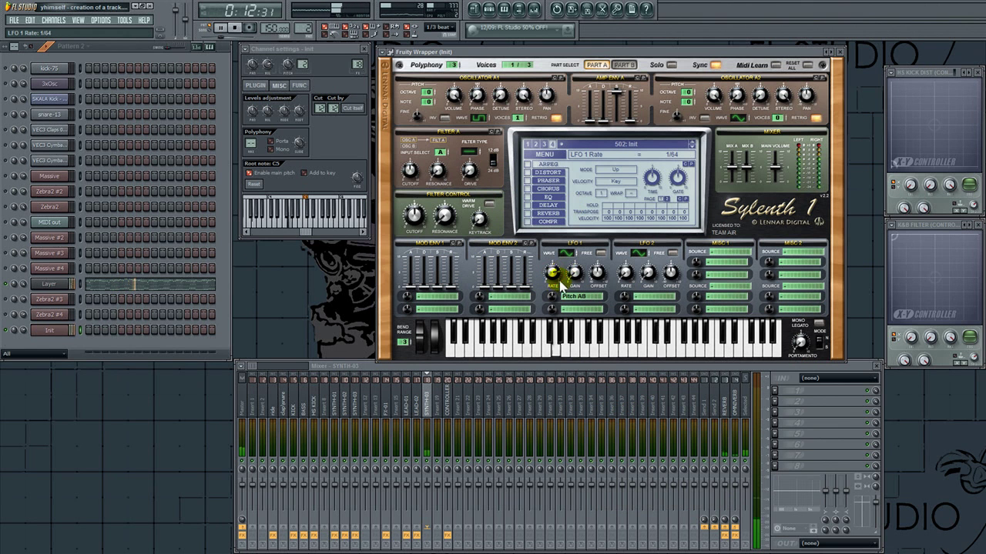
pyautogui.moveTo(557, 299); pyautogui.dragTo(558, 300)
pyautogui.click(576, 271)
pyautogui.moveTo(556, 272); pyautogui.dragTo(579, 275)
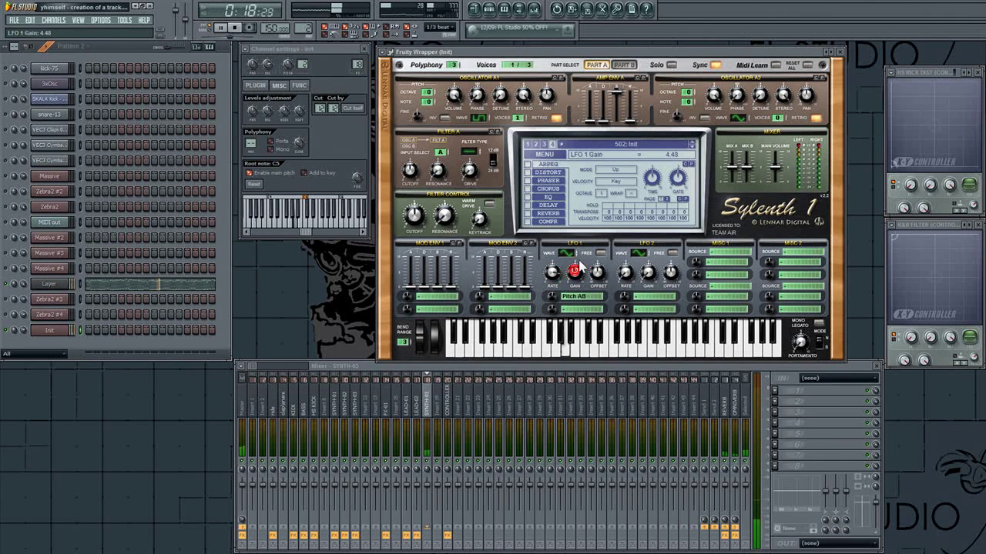
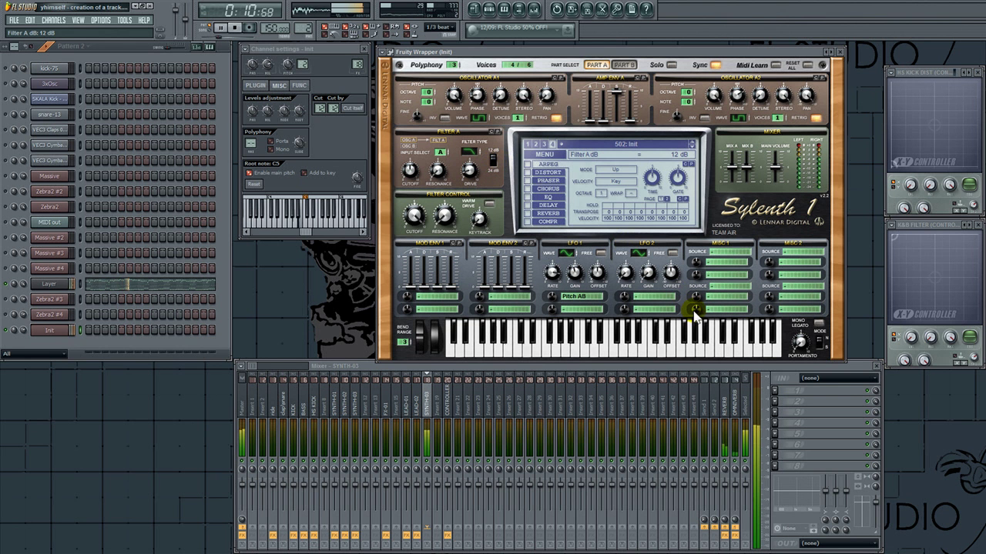
# Step: Insert iZotope Ozone 4 in the fourth effect slot of SYNTH-03 and move its window clear of the mixer
pyautogui.click(776, 422)
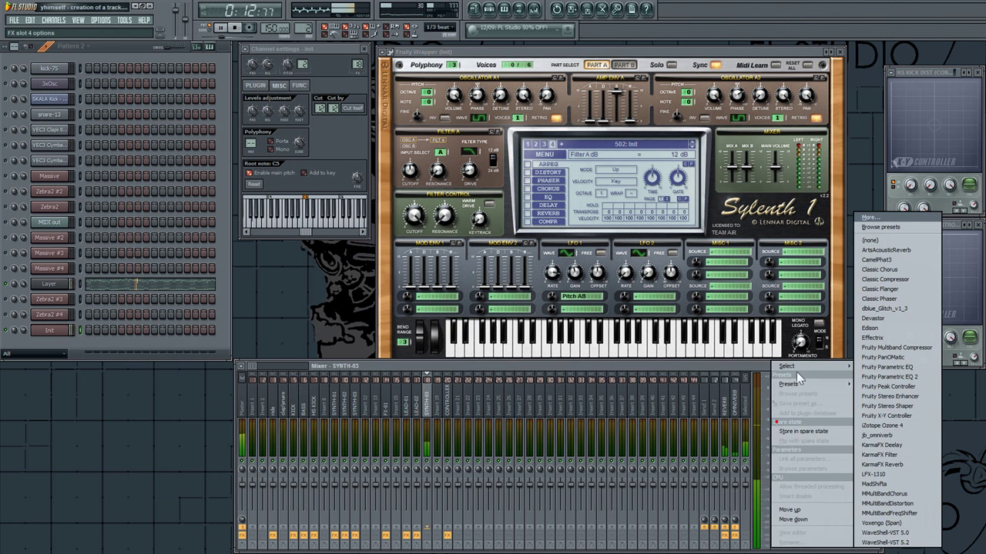
pyautogui.click(884, 425)
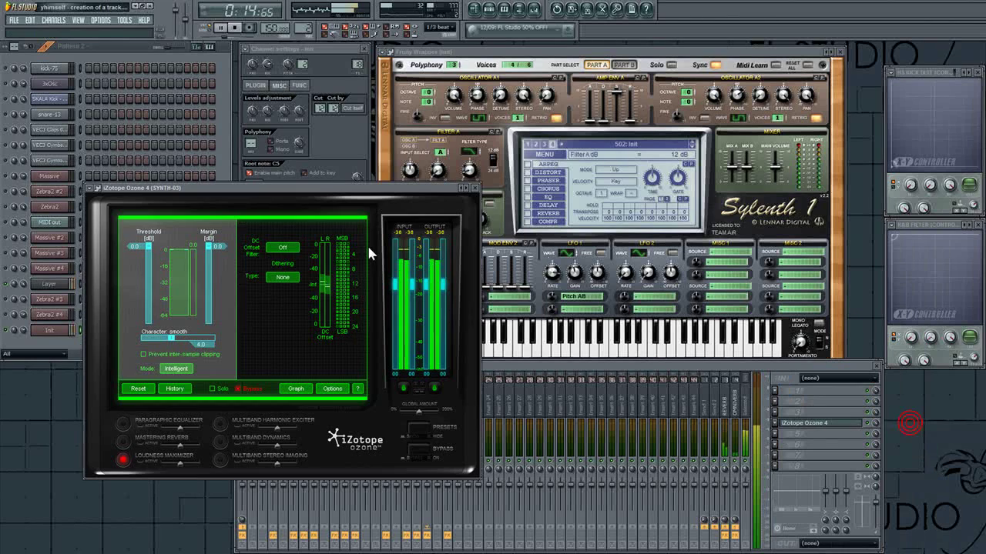
pyautogui.moveTo(309, 199); pyautogui.dragTo(480, 116)
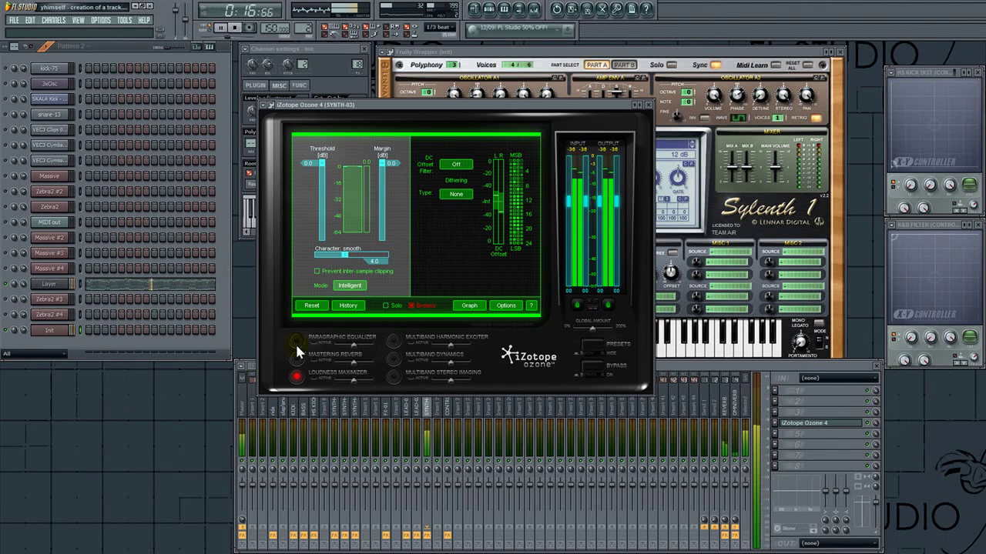
# Step: Set Ozone's Loudness Maximizer threshold to -9.3 dB and character to 0.8, with output gain at about -8.8 and input gain at -5.3
pyautogui.click(297, 375)
pyautogui.moveTo(321, 165); pyautogui.dragTo(322, 200)
pyautogui.moveTo(344, 255); pyautogui.dragTo(323, 256)
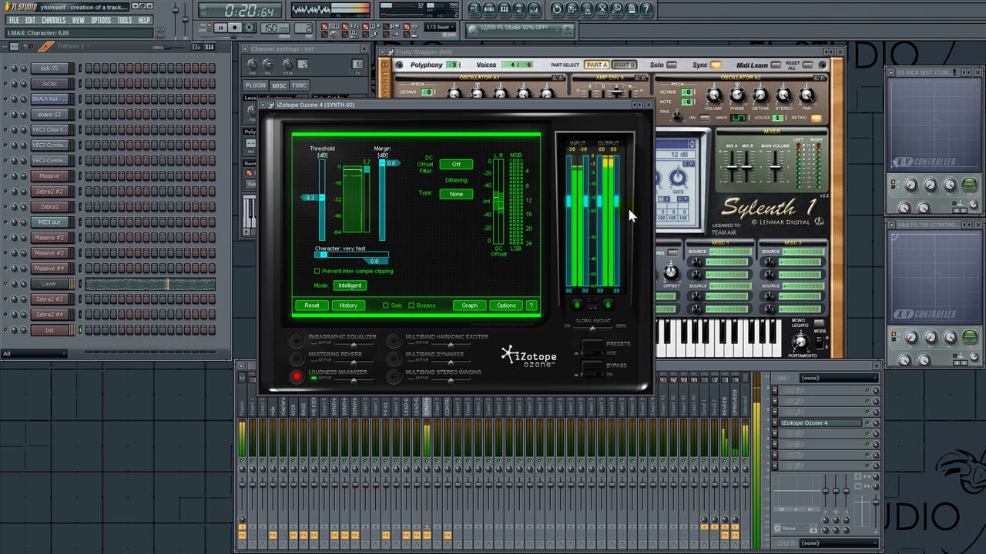
pyautogui.moveTo(622, 205); pyautogui.dragTo(616, 241)
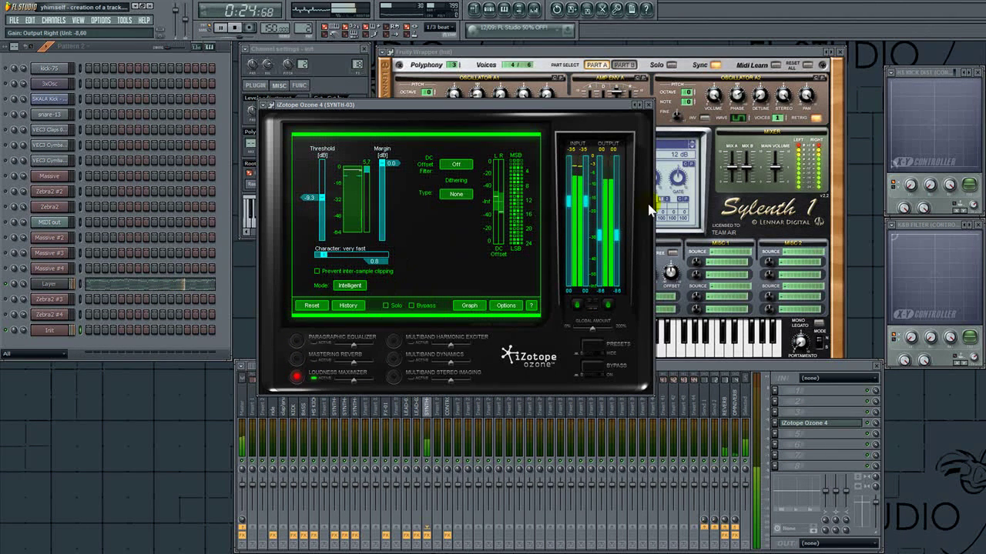
pyautogui.moveTo(590, 202)
pyautogui.mouseDown()
pyautogui.moveTo(587, 235)
pyautogui.moveTo(588, 225)
pyautogui.mouseUp()
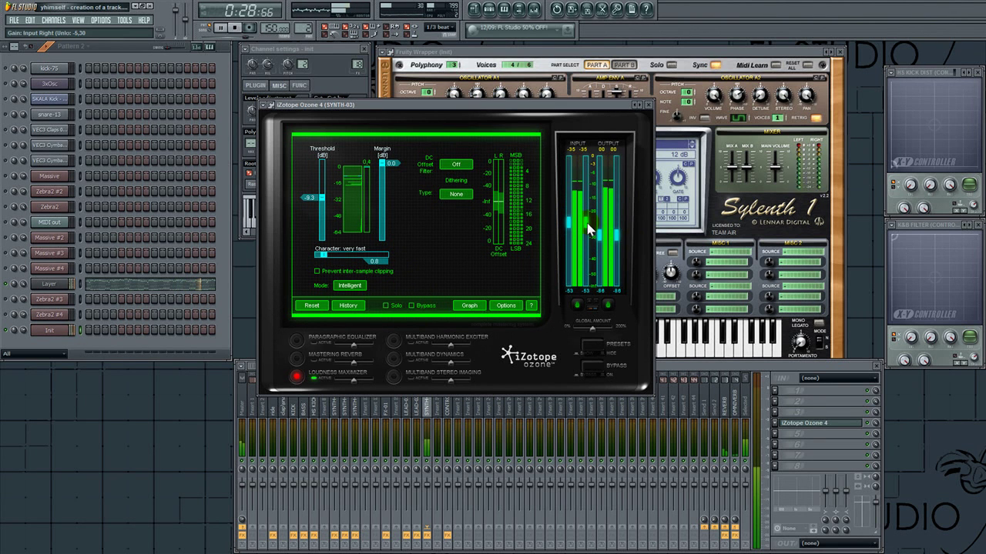
# Step: Insert KarmaFX Deelay in the third SYNTH-03 effect slot, set its lowpass filter to about 75, and close its window
pyautogui.click(779, 403)
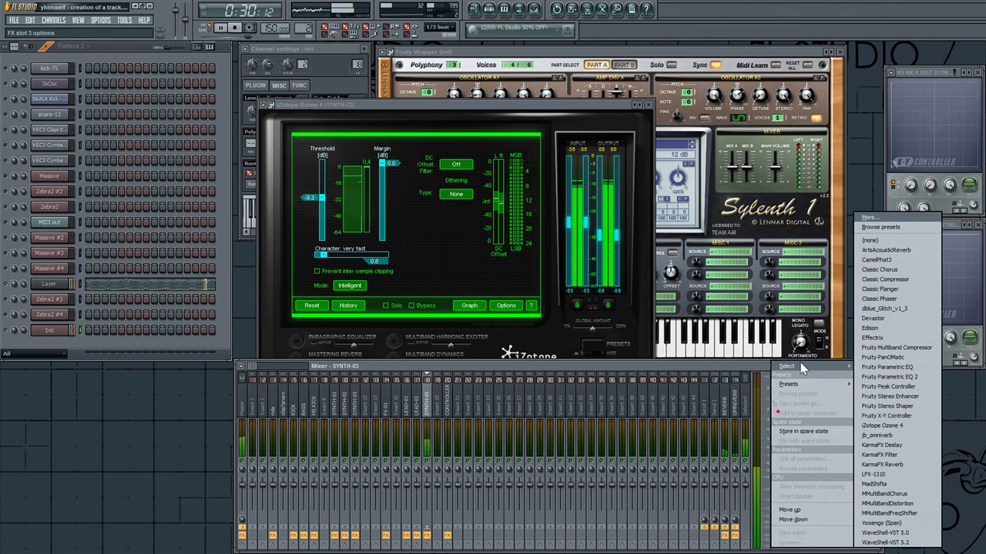
pyautogui.click(912, 443)
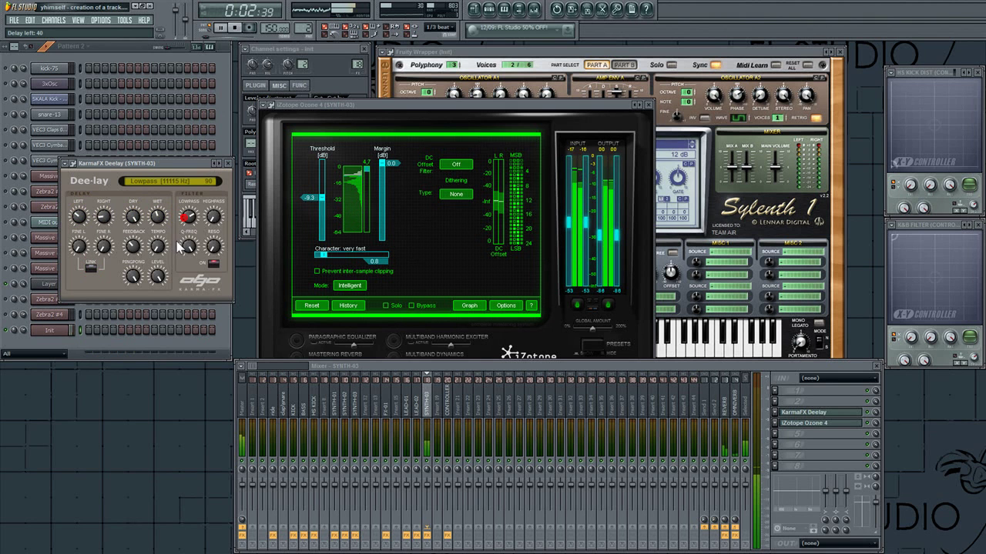
pyautogui.moveTo(188, 217); pyautogui.dragTo(187, 211)
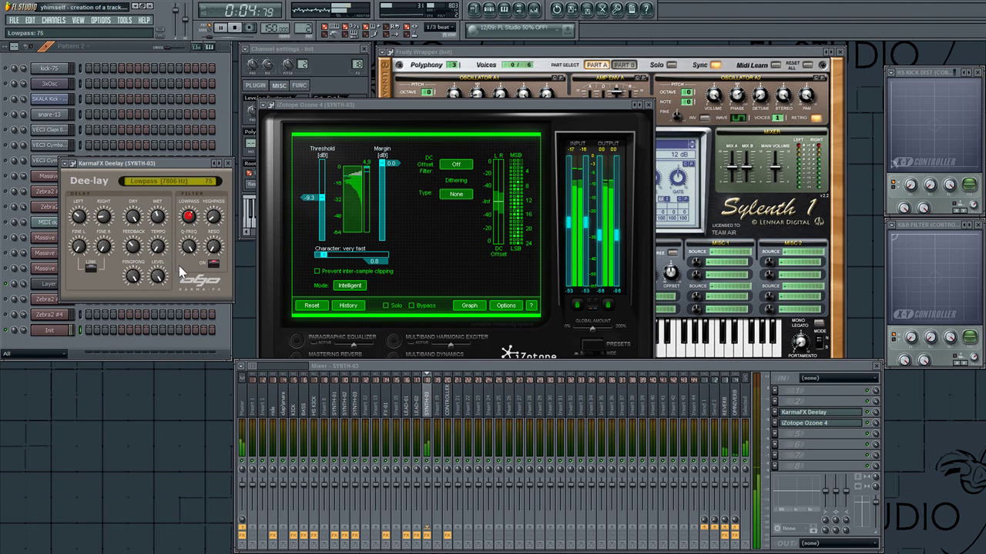
pyautogui.click(228, 163)
# Step: Move the Ozone window off Sylenth1 and enable Sylenth1's distortion effect
pyautogui.moveTo(373, 108); pyautogui.dragTo(301, 97)
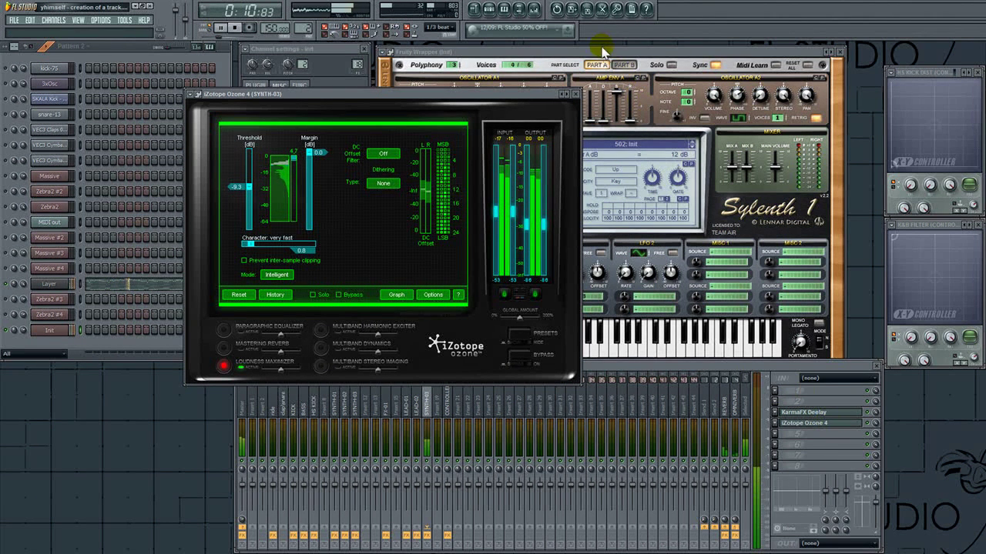
pyautogui.click(549, 154)
pyautogui.click(529, 173)
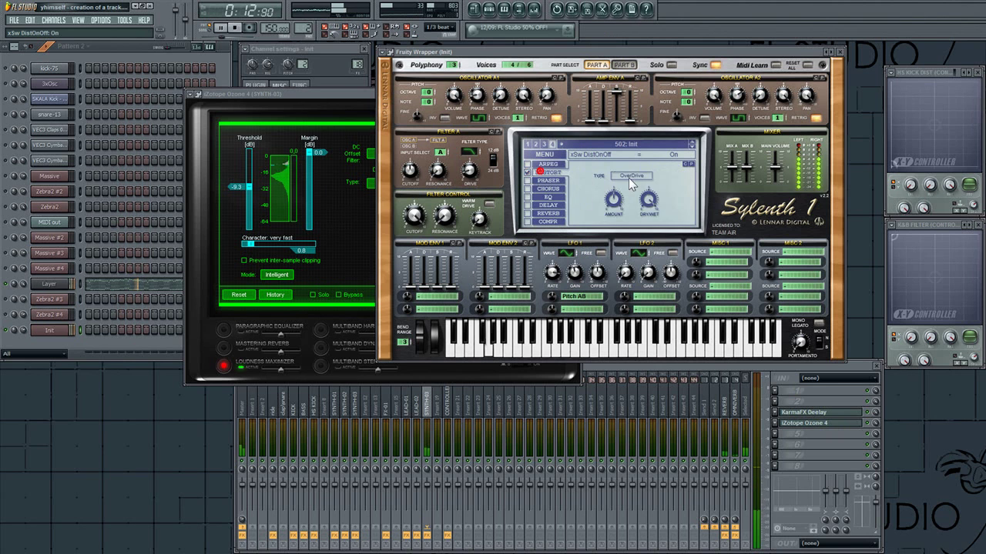
# Step: Try the FoldBack distortion type in Sylenth1 with an amount of about 2.52
pyautogui.click(632, 177)
pyautogui.click(649, 202)
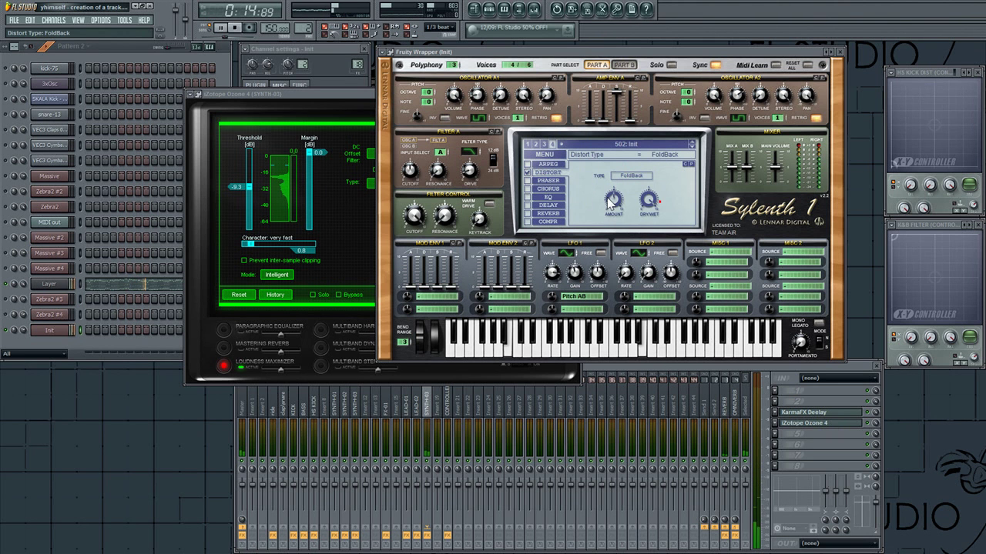
pyautogui.moveTo(610, 202); pyautogui.dragTo(611, 198)
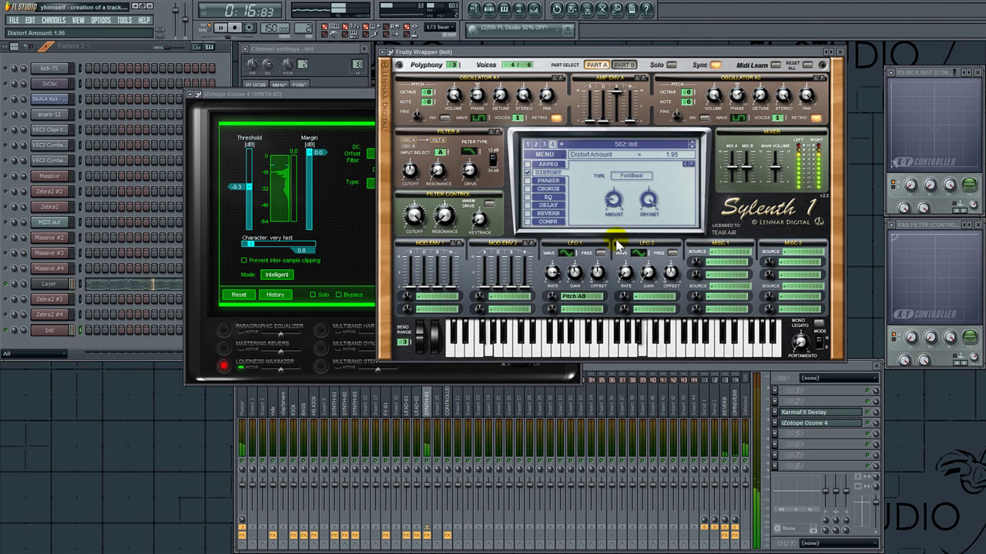
# Step: Set Sylenth1's distortion type to OverDrive with an amount of about 2.33
pyautogui.click(636, 176)
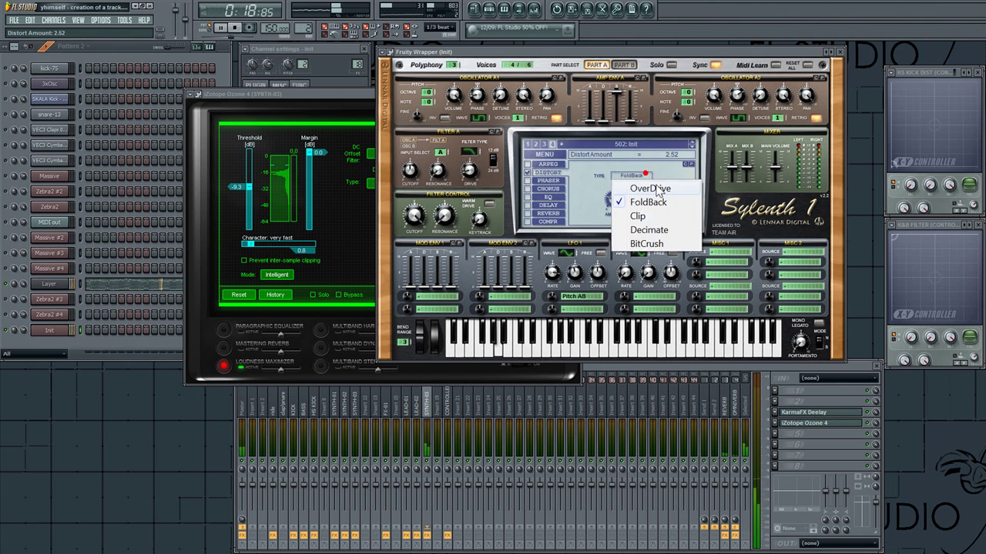
pyautogui.click(648, 193)
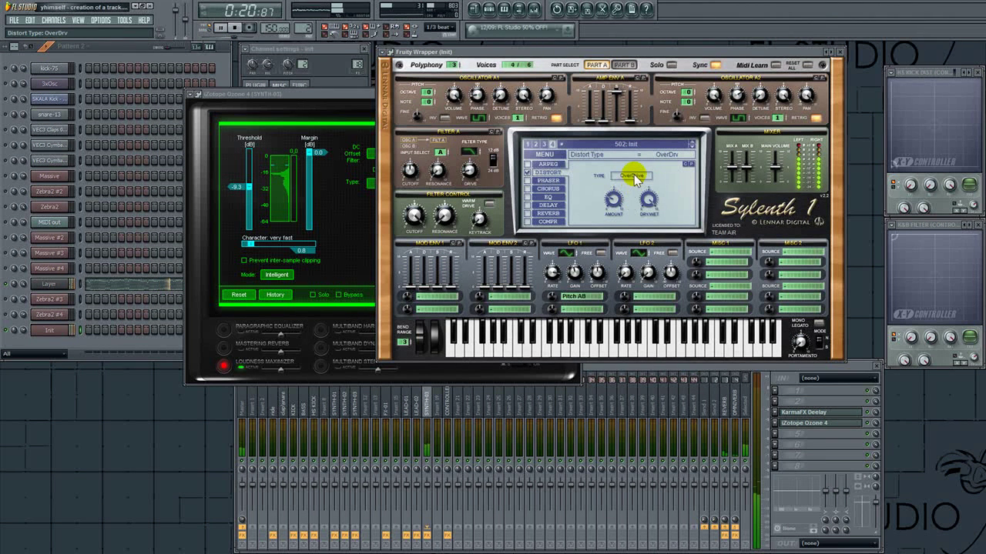
pyautogui.moveTo(616, 203); pyautogui.dragTo(621, 226)
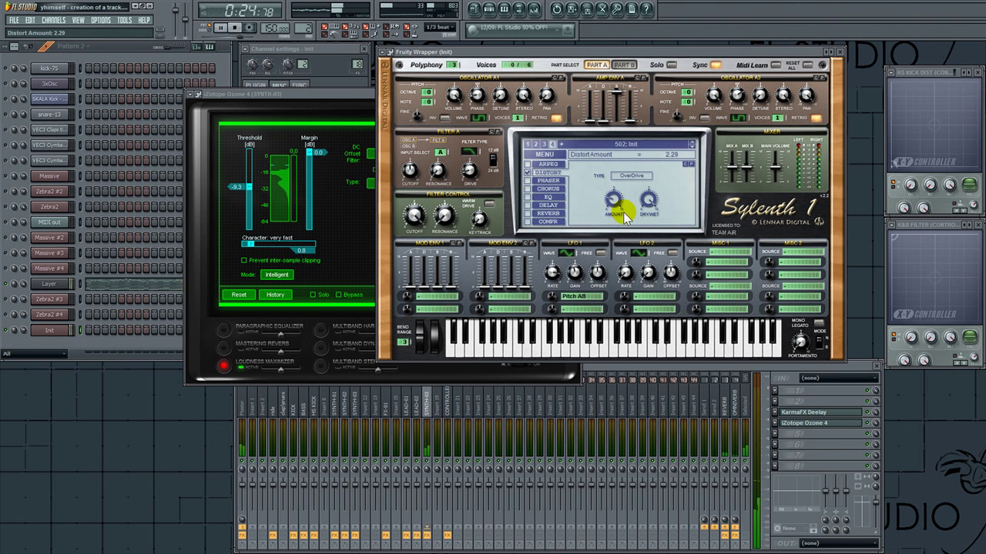
# Step: Shape Ozone's Paragraphic Equalizer by cutting the low end and boosting about 1.2 dB near 438 Hz and 7.6 dB near 2.45 kHz
pyautogui.click(329, 100)
pyautogui.click(223, 328)
pyautogui.moveTo(451, 193); pyautogui.dragTo(382, 178)
pyautogui.moveTo(405, 177); pyautogui.dragTo(389, 178)
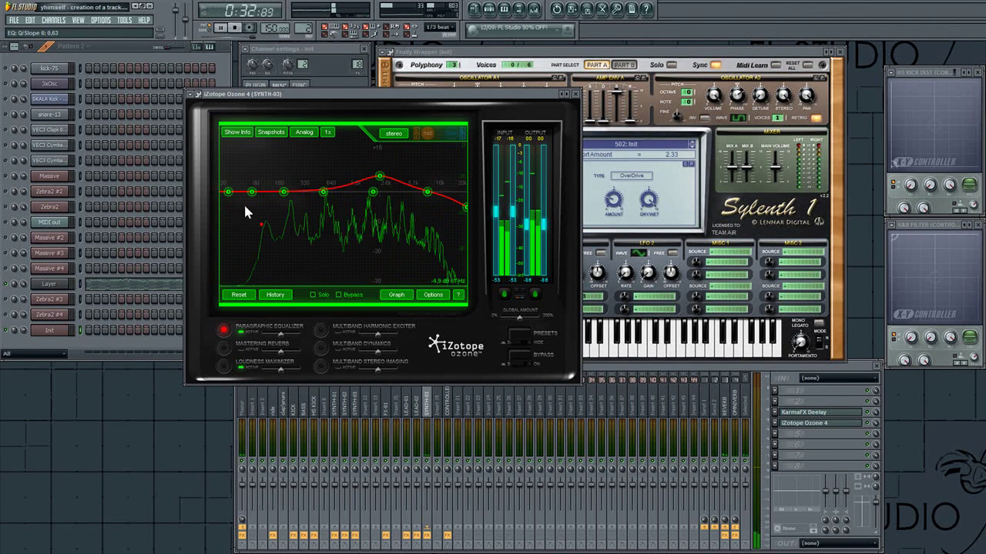
pyautogui.moveTo(229, 191); pyautogui.dragTo(220, 224)
pyautogui.moveTo(317, 196)
pyautogui.mouseDown()
pyautogui.moveTo(319, 176)
pyautogui.moveTo(318, 189)
pyautogui.mouseUp()
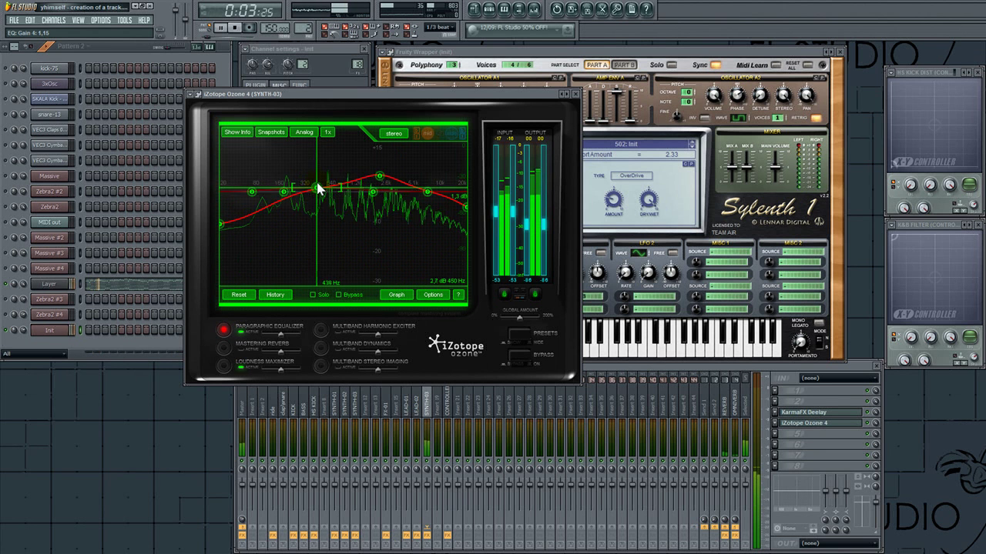
pyautogui.moveTo(383, 181); pyautogui.dragTo(385, 174)
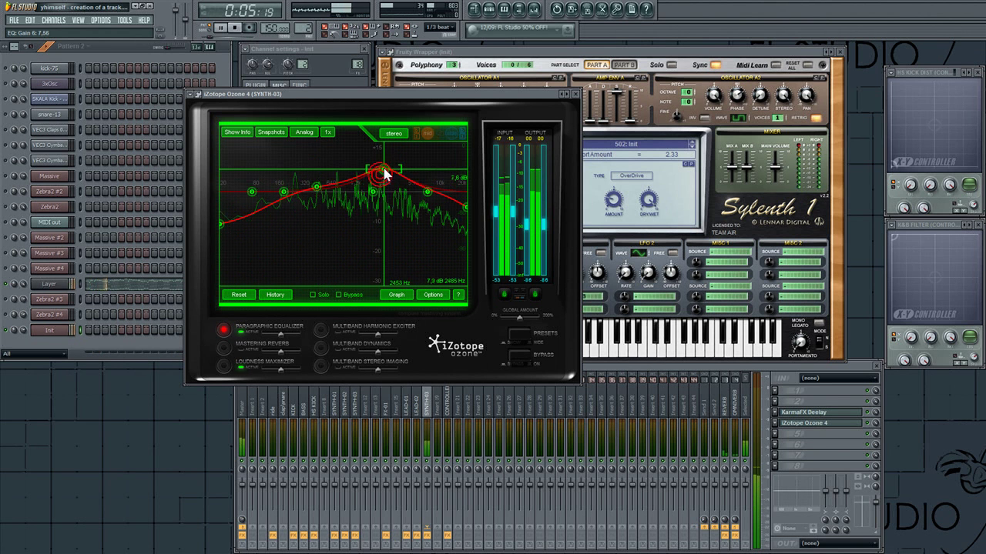
# Step: Close the Ozone window and set the SYNTH-03 mixer track's delay compensation from the KICK track
pyautogui.click(832, 428)
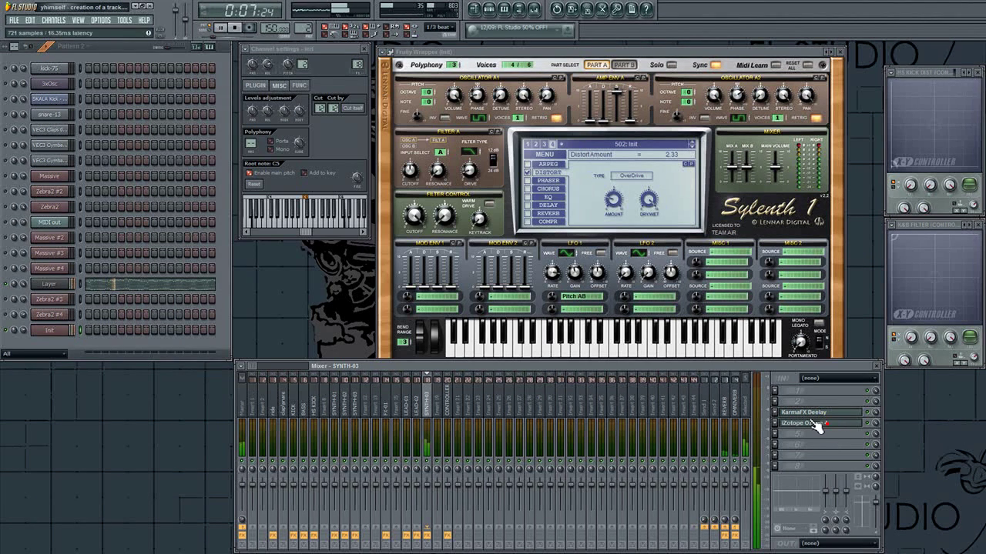
pyautogui.click(814, 533)
pyautogui.moveTo(800, 542)
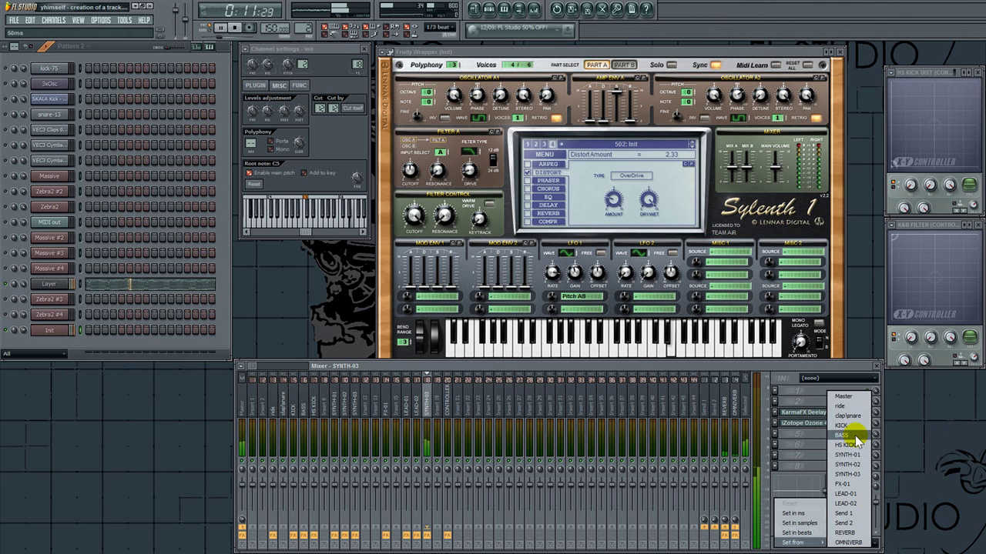
pyautogui.click(856, 428)
# Step: Unmute Zebra2 #3 and Zebra2 #4, close the plugin windows, and play all three layered parts together
pyautogui.press('space')
pyautogui.click(7, 300)
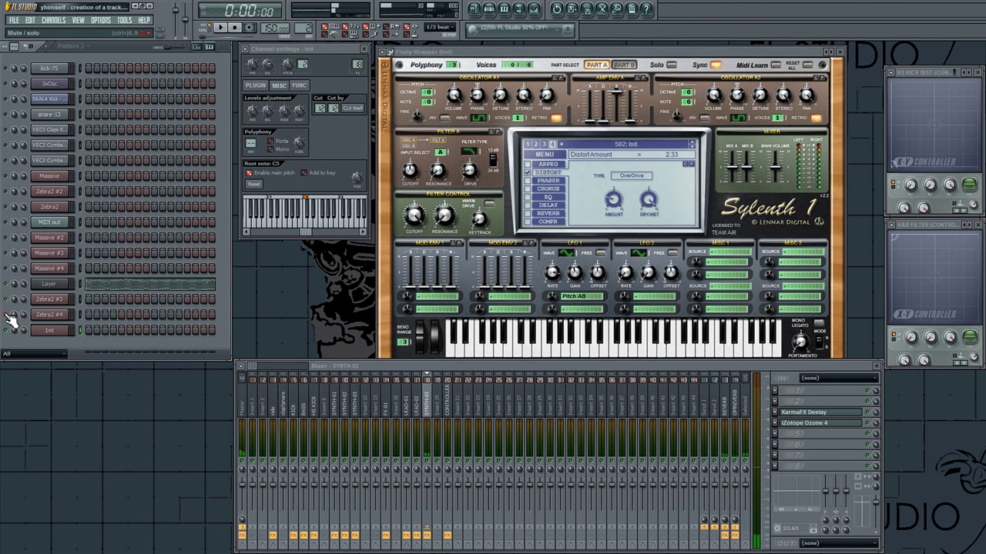
pyautogui.press('F12')
pyautogui.press('space')
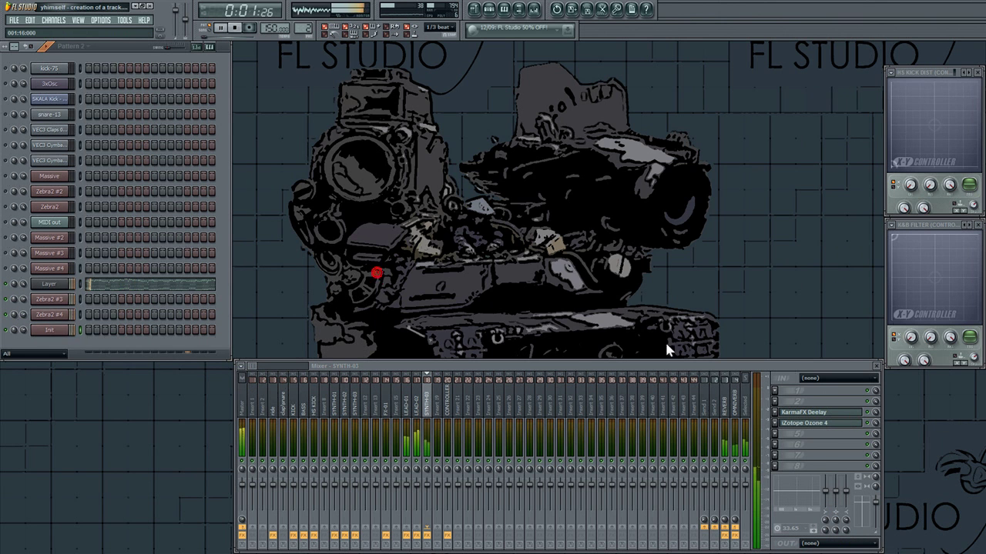
# Step: Set the output gain of Ozone on SYNTH-03 to -3.0 while the layers play, then close its window
pyautogui.click(829, 423)
pyautogui.moveTo(545, 230); pyautogui.dragTo(548, 197)
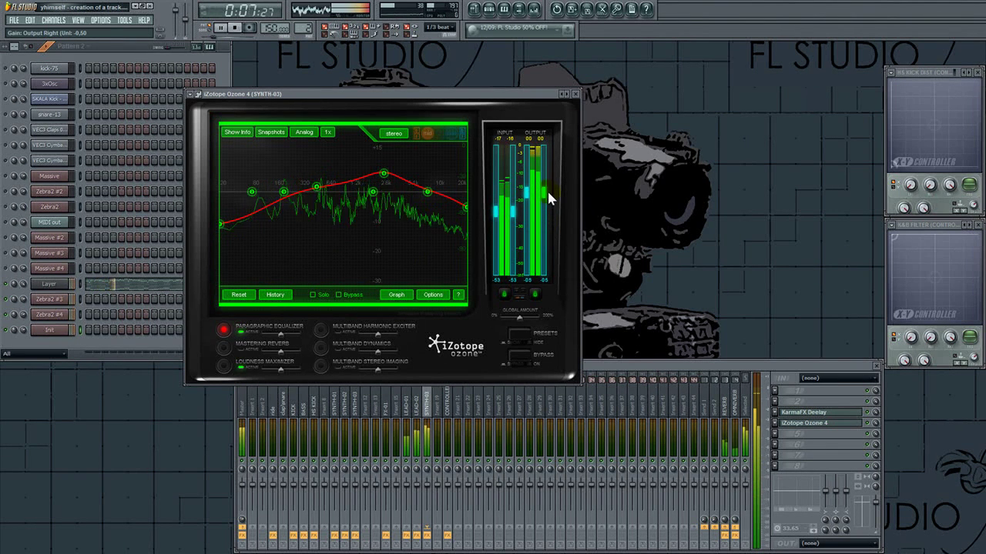
pyautogui.moveTo(547, 193); pyautogui.dragTo(549, 200)
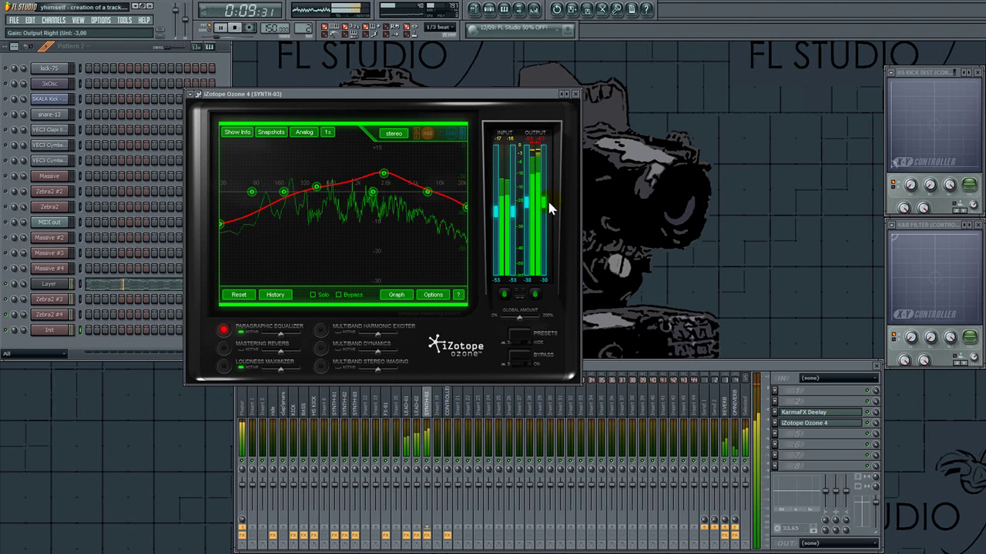
pyautogui.click(828, 425)
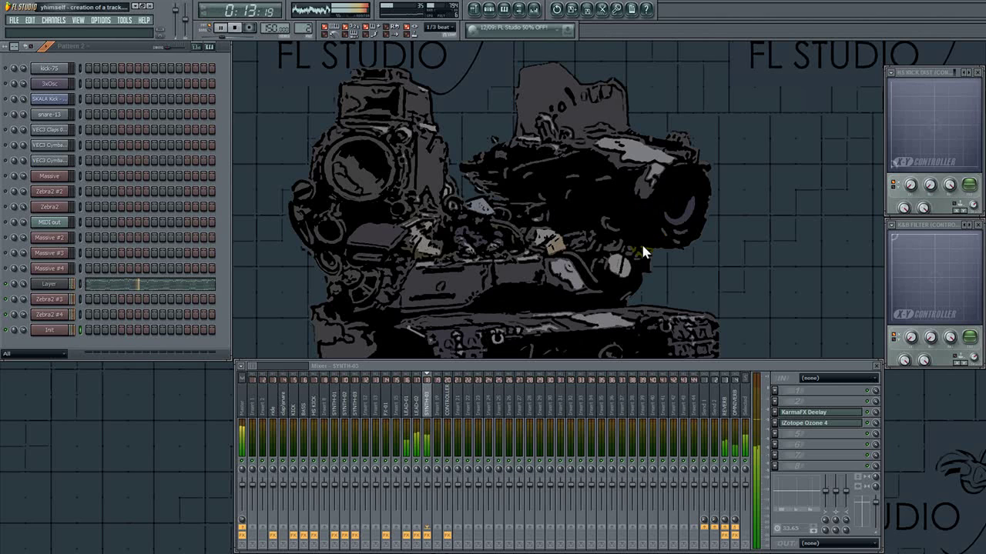
# Step: Mute the other layered parts so only Zebra2 #4 plays, and open the Zebra2 #4 synth editor
pyautogui.press('space')
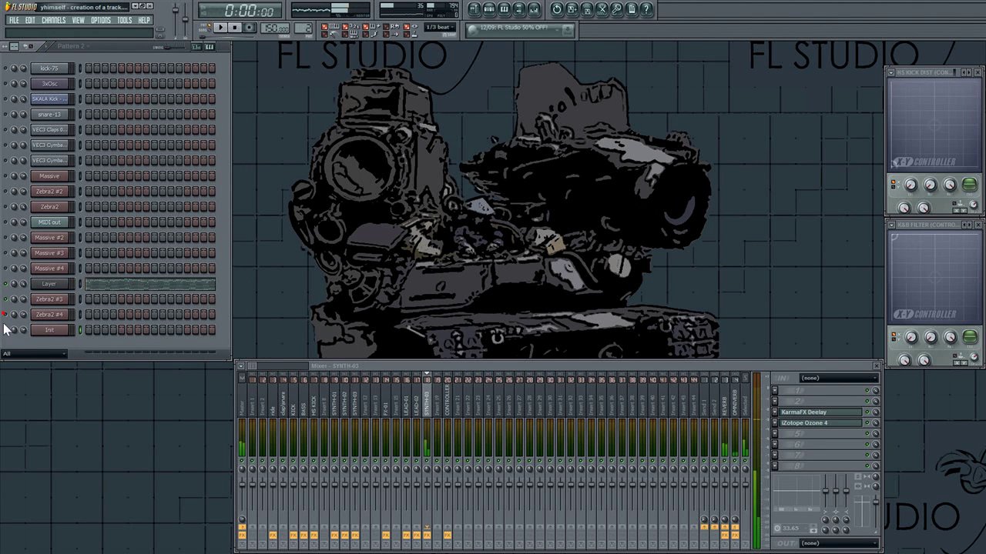
pyautogui.click(9, 316)
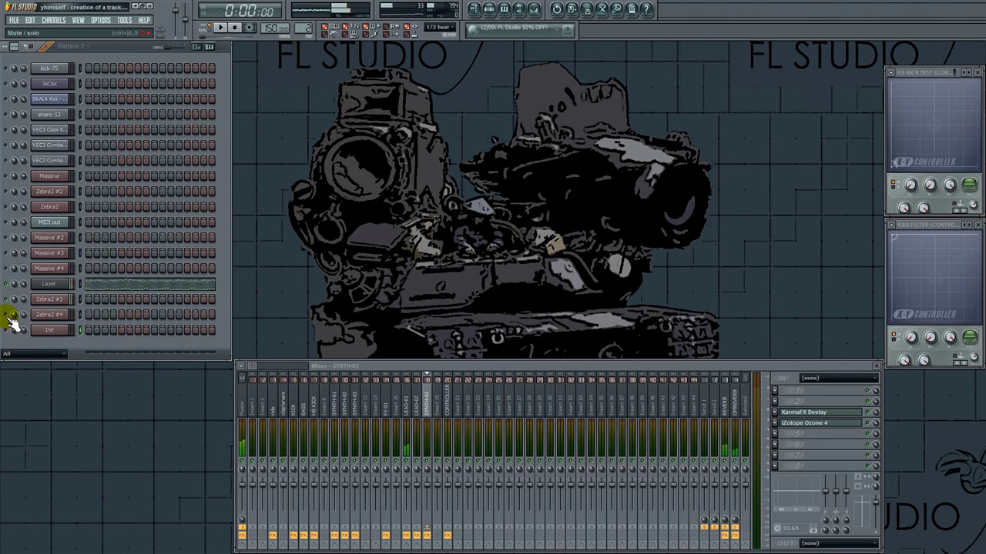
pyautogui.click(48, 314)
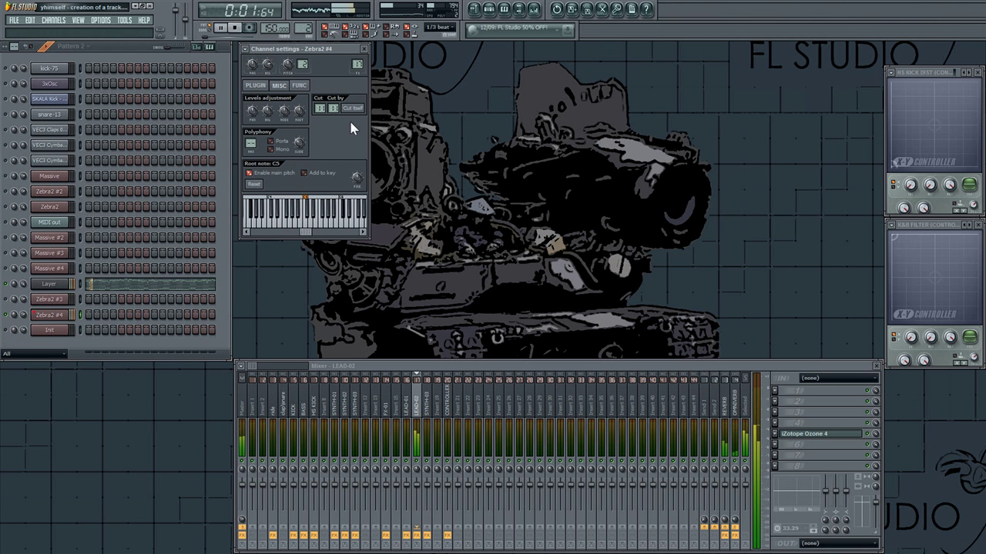
pyautogui.click(248, 85)
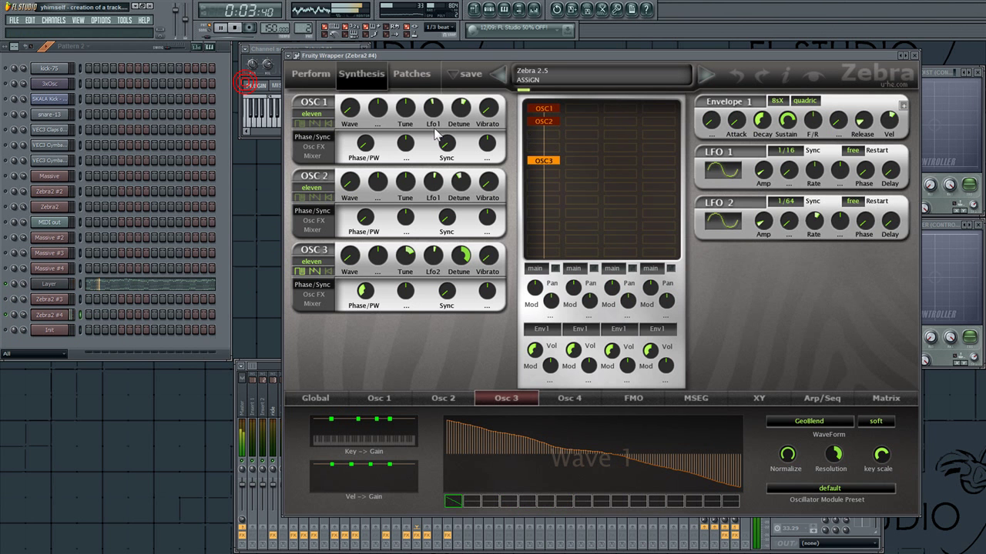
# Step: Reduce the gain of the low notes in the Key -> Gain curves of oscillators 1 and 2 in Zebra2 #4
pyautogui.click(379, 399)
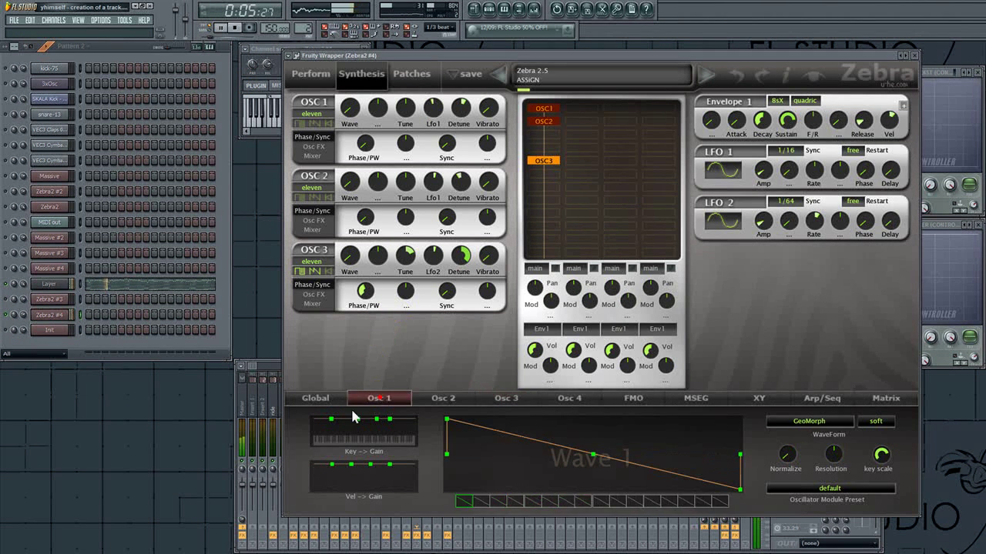
pyautogui.moveTo(331, 422); pyautogui.dragTo(348, 439)
pyautogui.click(442, 399)
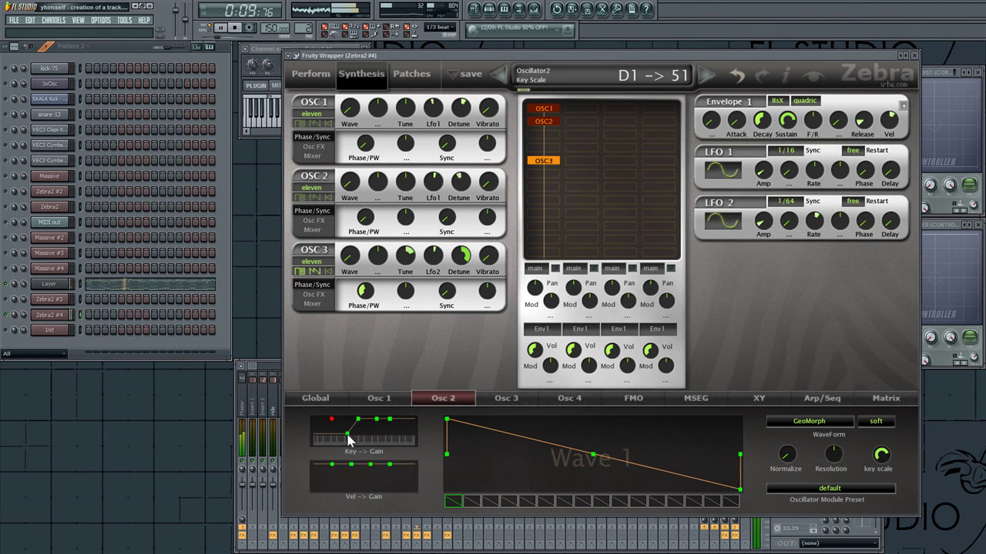
pyautogui.click(377, 401)
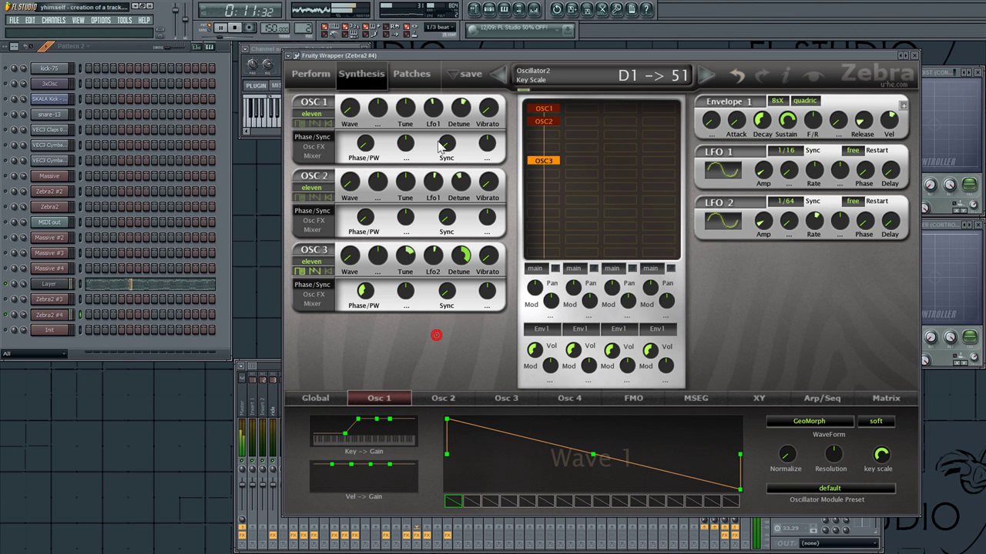
# Step: Set the tune of oscillators 1 and 2 to 12.00 and LFO 1's amplitude to 20.00
pyautogui.moveTo(411, 124); pyautogui.dragTo(414, 100)
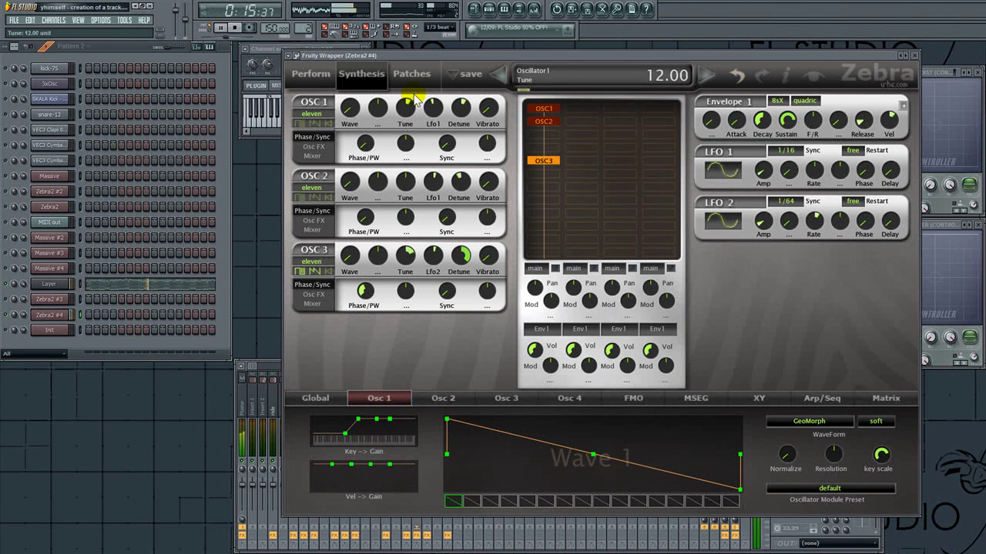
pyautogui.moveTo(407, 179); pyautogui.dragTo(410, 167)
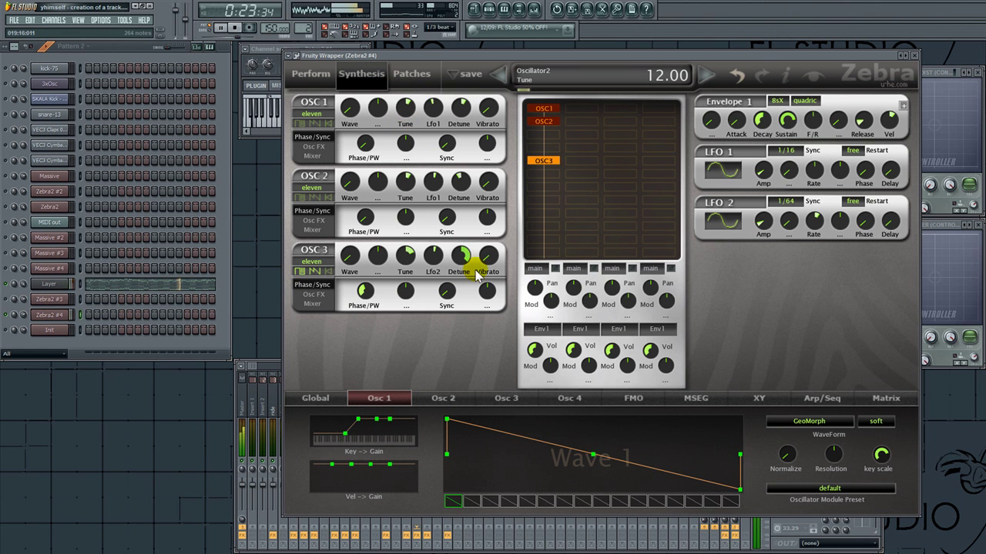
pyautogui.moveTo(766, 173); pyautogui.dragTo(767, 168)
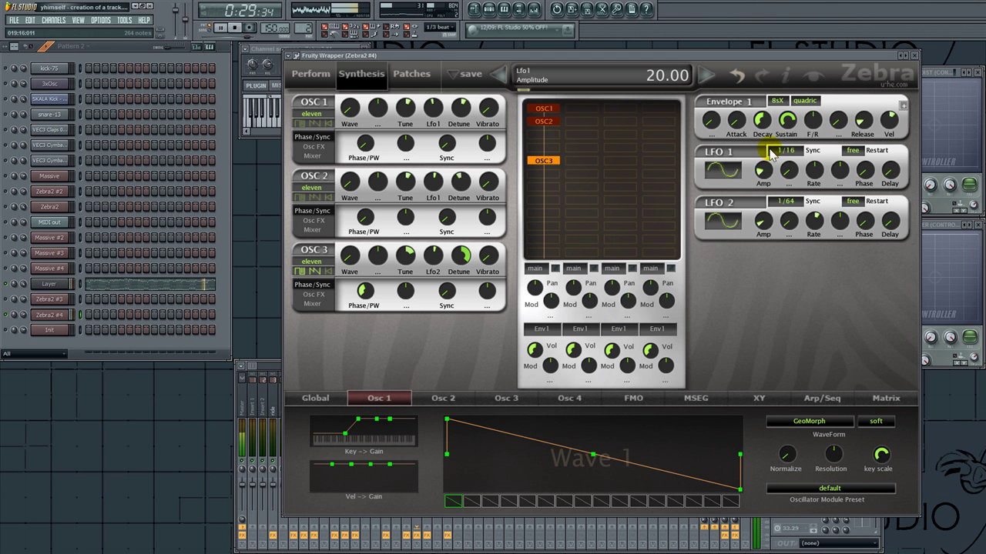
# Step: Close the synth editor, play all the layered parts together, and rename the SYNTH-03 mixer track to LEAD-03
pyautogui.click(51, 315)
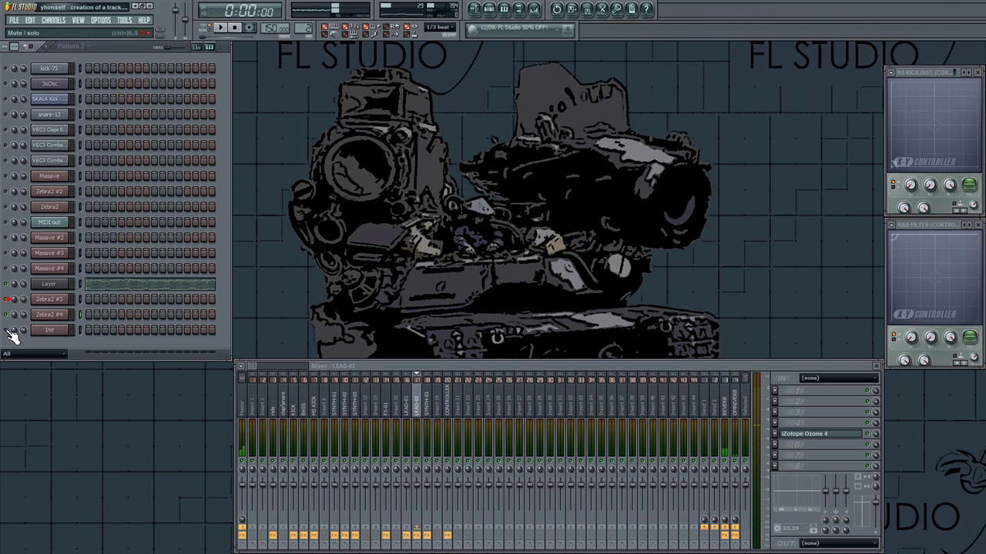
pyautogui.press('space')
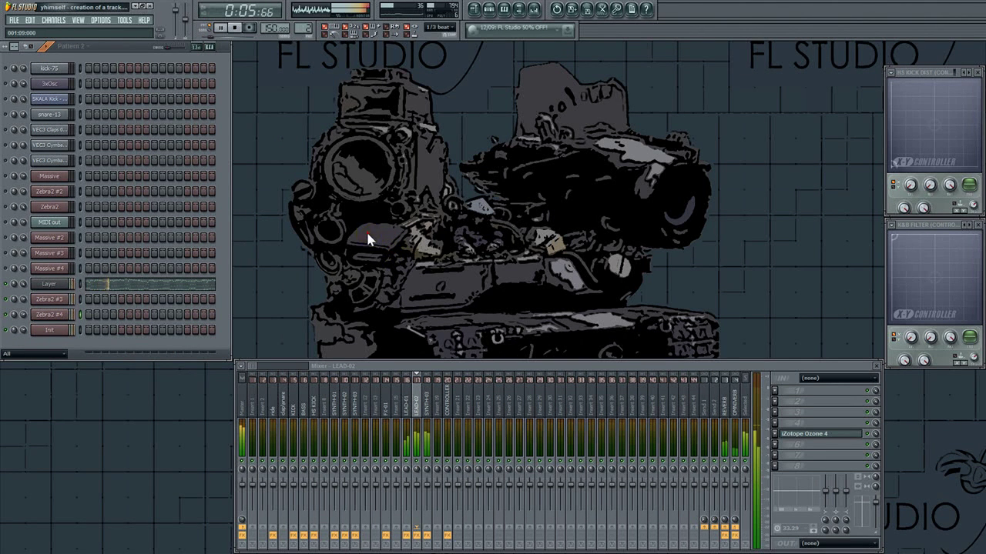
pyautogui.rightClick(428, 413)
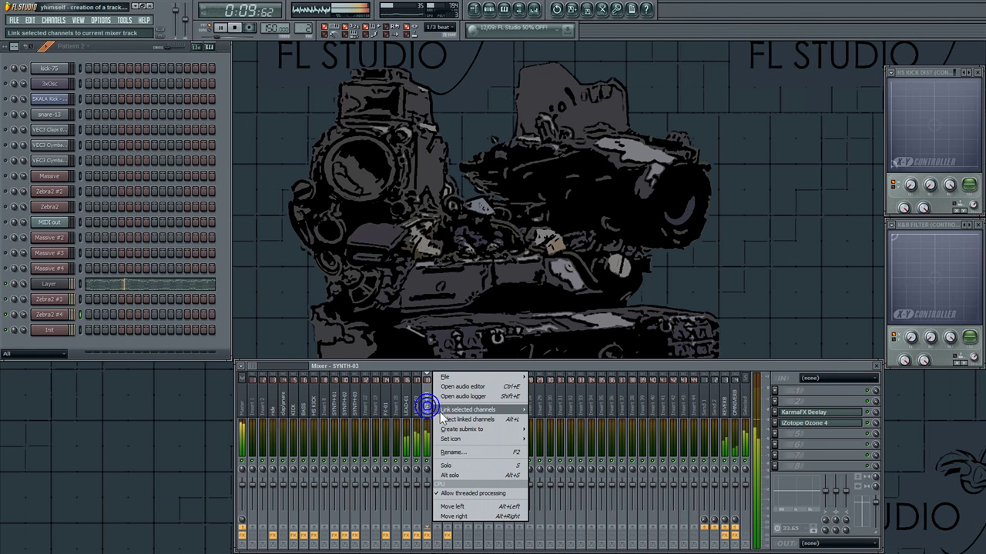
pyautogui.click(466, 452)
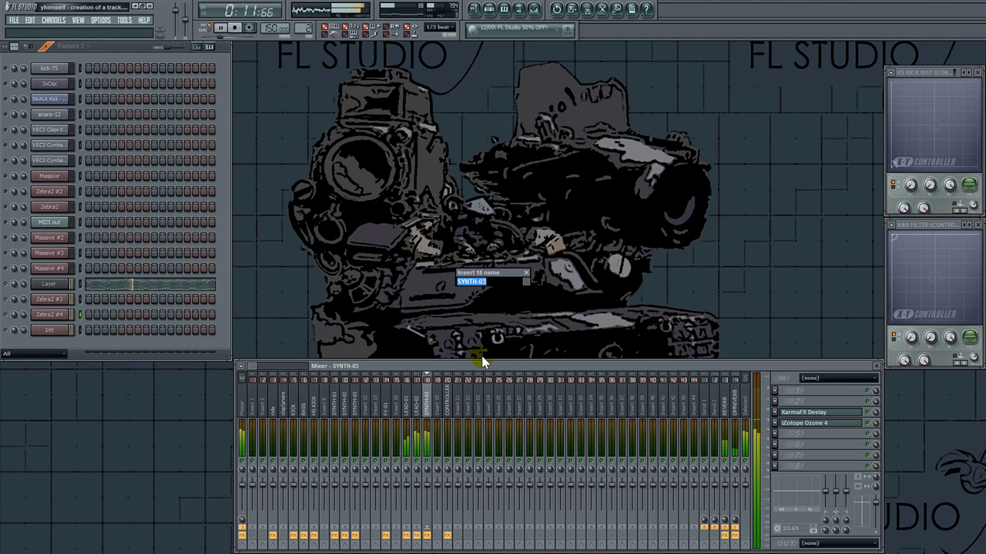
pyautogui.press('Return')
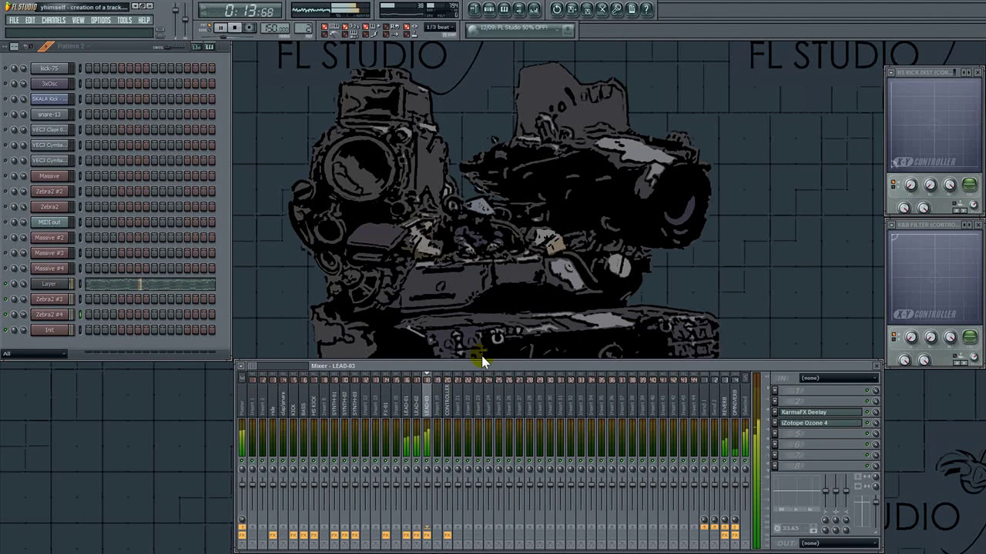
# Step: In Zebra2 #4, set LFO 1's sync to 1/8 and its amplitude to 12.00, and close the editor
pyautogui.click(390, 262)
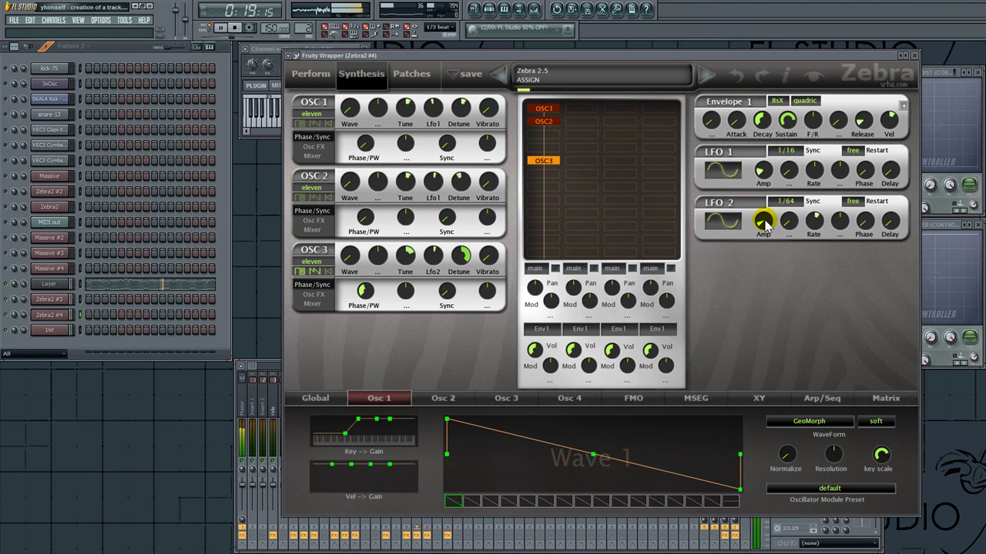
pyautogui.click(761, 171)
pyautogui.click(788, 156)
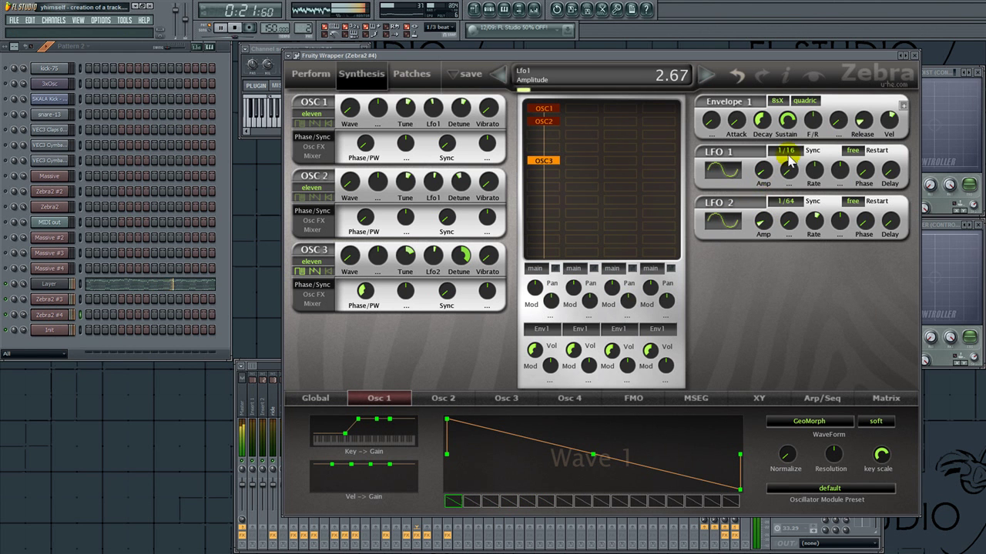
pyautogui.click(783, 152)
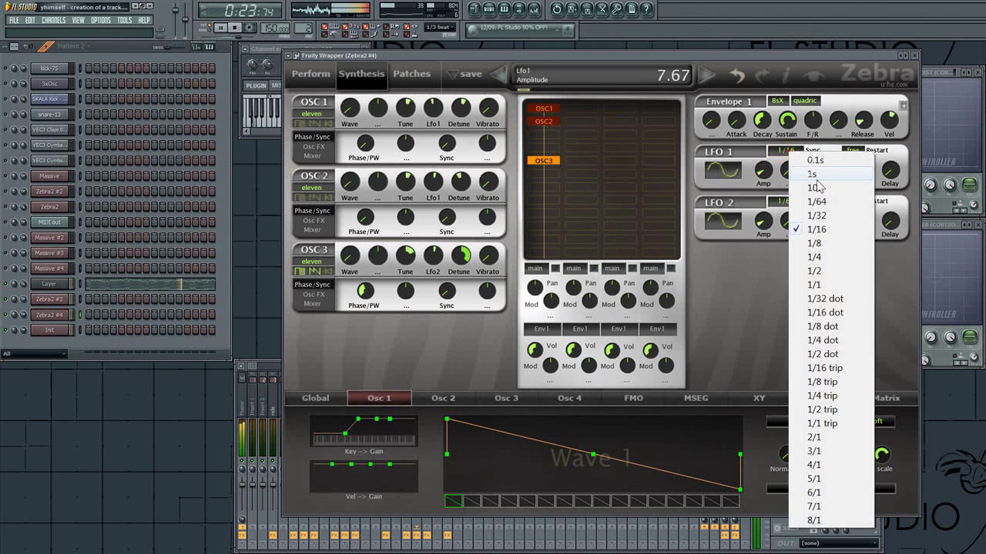
pyautogui.click(823, 243)
pyautogui.moveTo(770, 158); pyautogui.dragTo(770, 166)
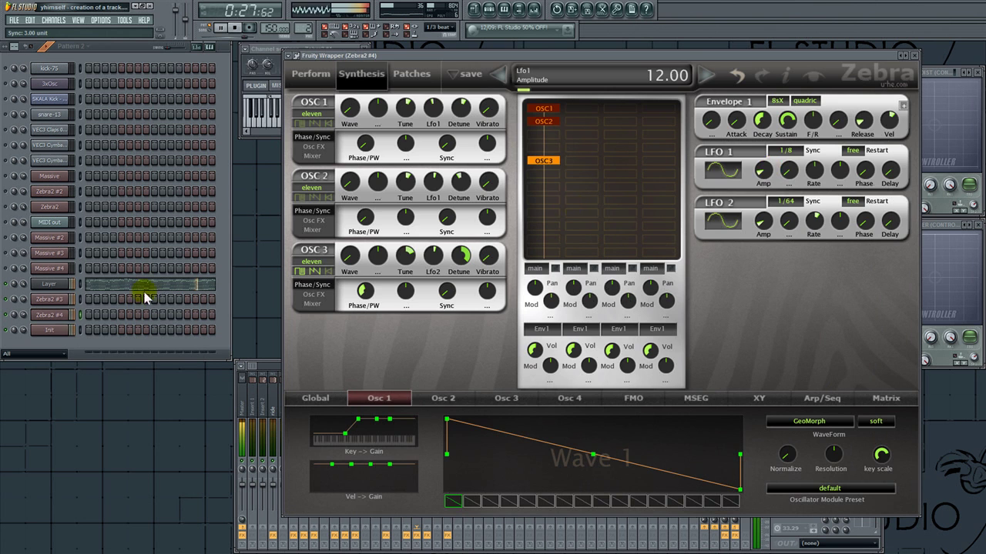
pyautogui.click(58, 315)
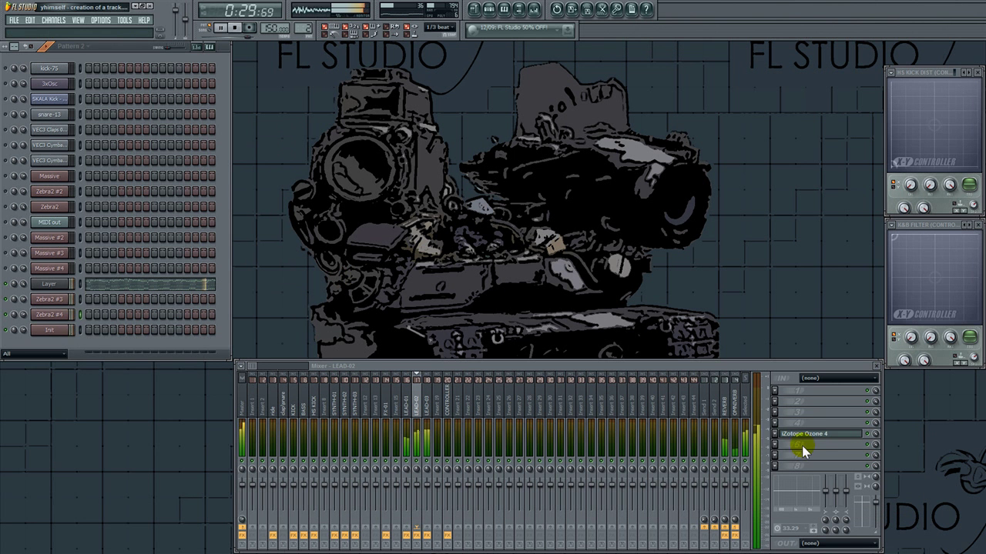
# Step: Load a Fruity X-Y Controller into the third effect slot of the CONTROLLER mixer track
pyautogui.click(448, 397)
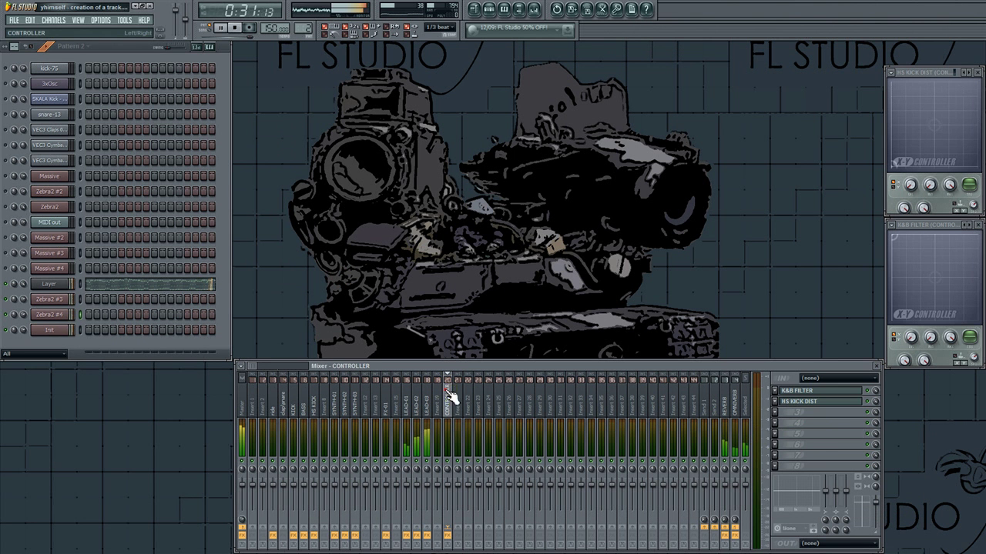
pyautogui.click(773, 411)
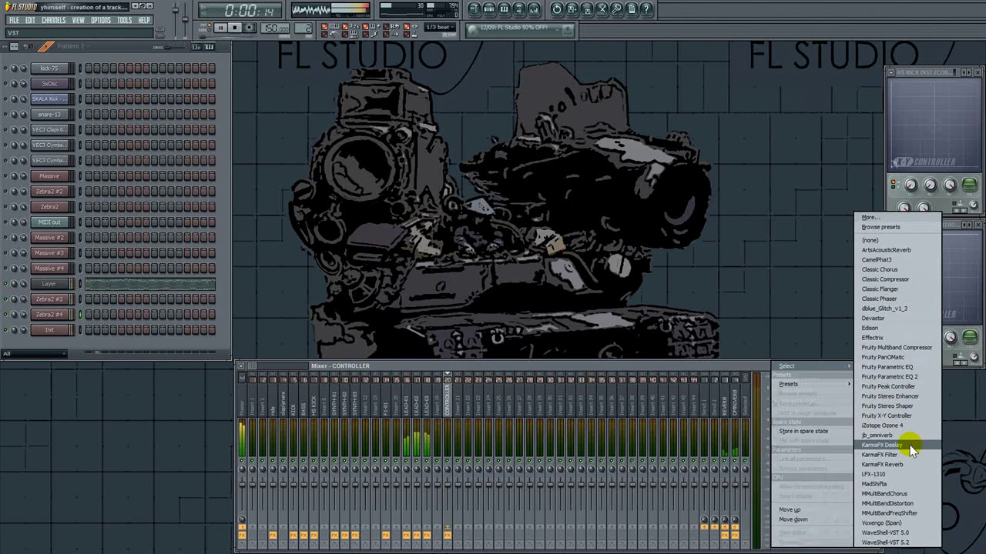
pyautogui.click(893, 416)
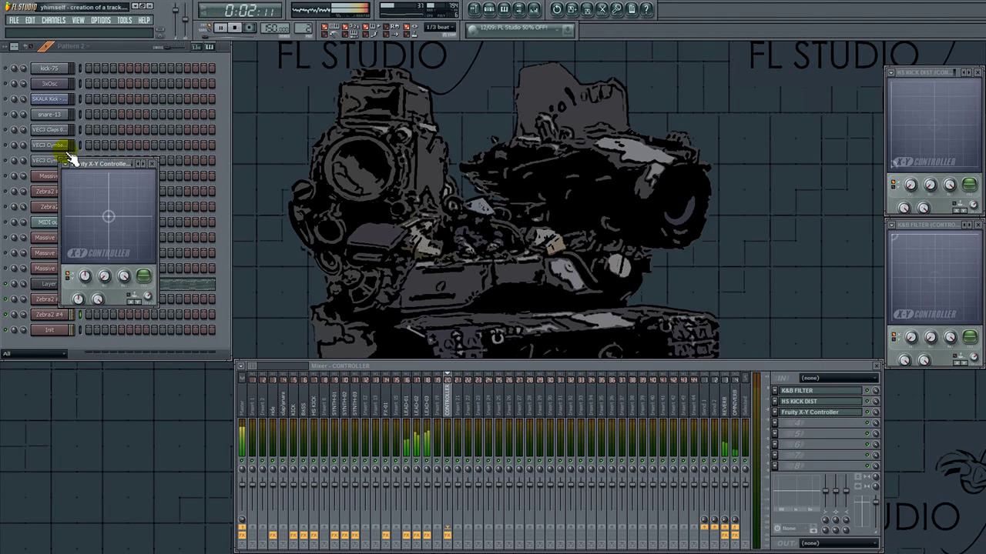
# Step: Rename the new X-Y controller LEAD and place its window below the K&B FILTER controller
pyautogui.moveTo(87, 167); pyautogui.dragTo(569, 146)
pyautogui.press('F2')
pyautogui.write('LEAD')
pyautogui.press('Return')
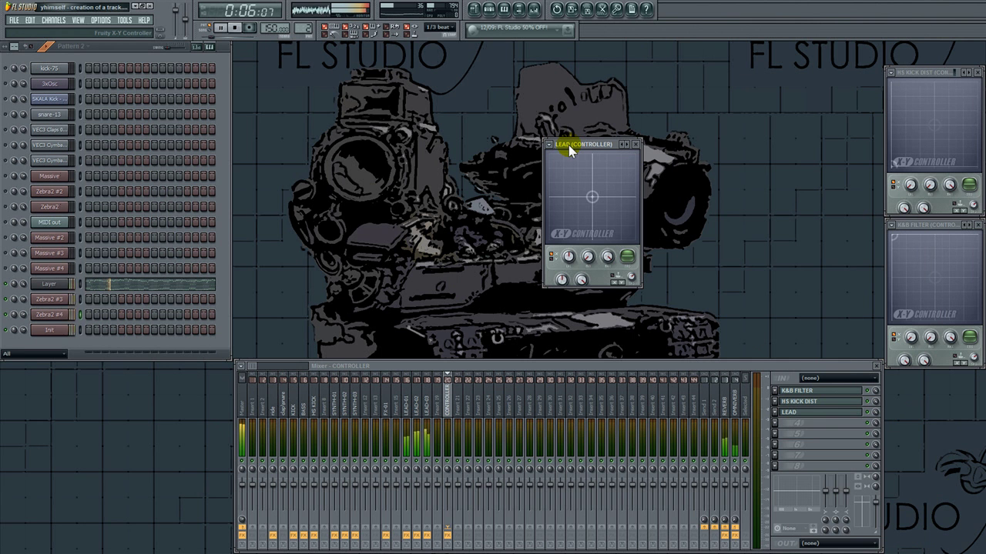
pyautogui.moveTo(570, 150); pyautogui.dragTo(914, 378)
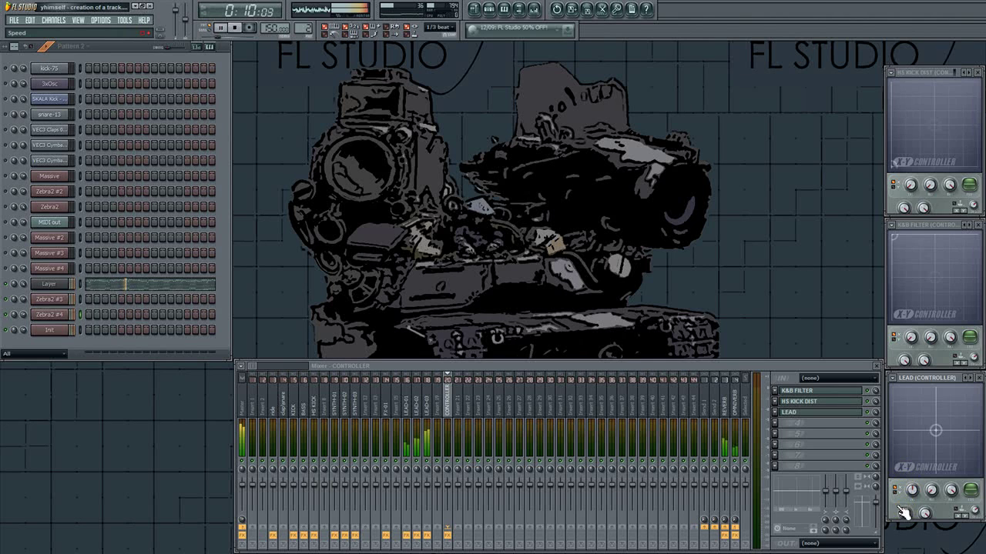
# Step: Mute the other layered parts so only Zebra2 #3 plays, and open its synth editor
pyautogui.press('space')
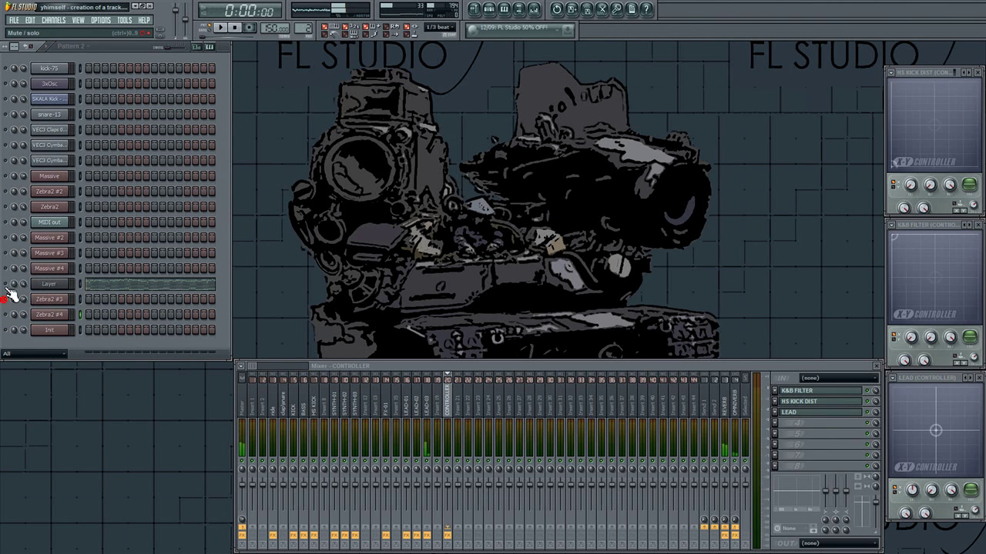
pyautogui.click(41, 295)
pyautogui.press('space')
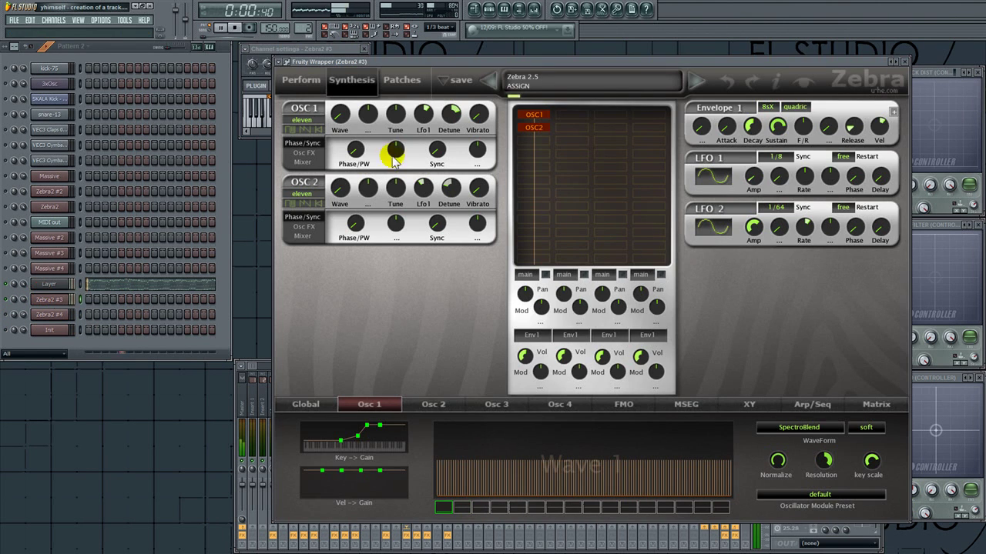
# Step: Add a VCF1 filter below OSC2 in Zebra2 #3, with a cutoff of 112.00 and Env2 as its modulation source
pyautogui.click(528, 205)
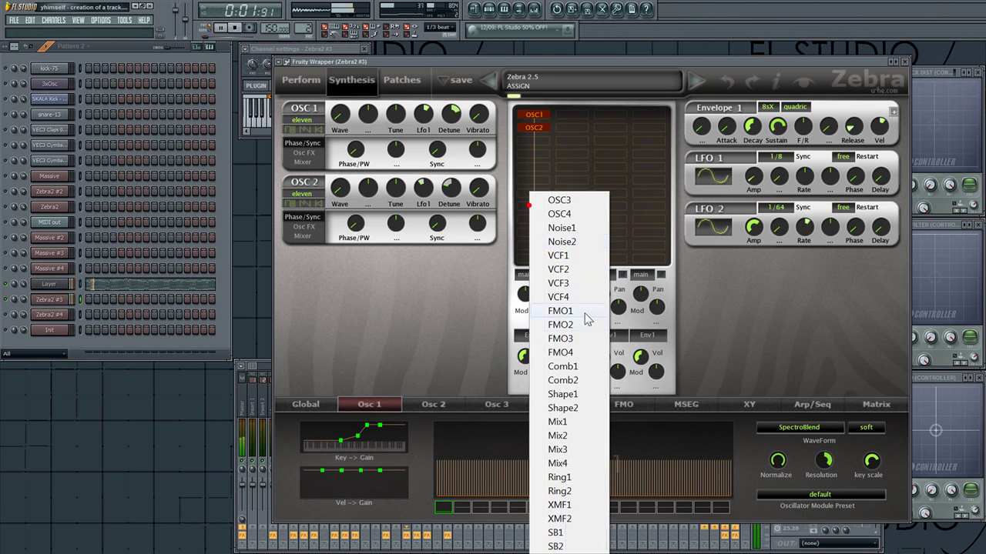
pyautogui.click(574, 257)
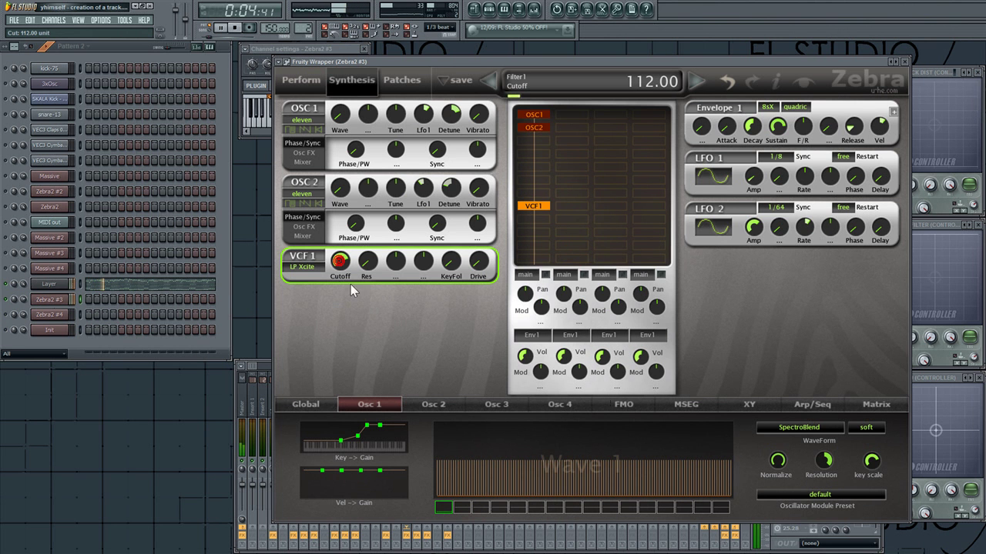
pyautogui.click(396, 276)
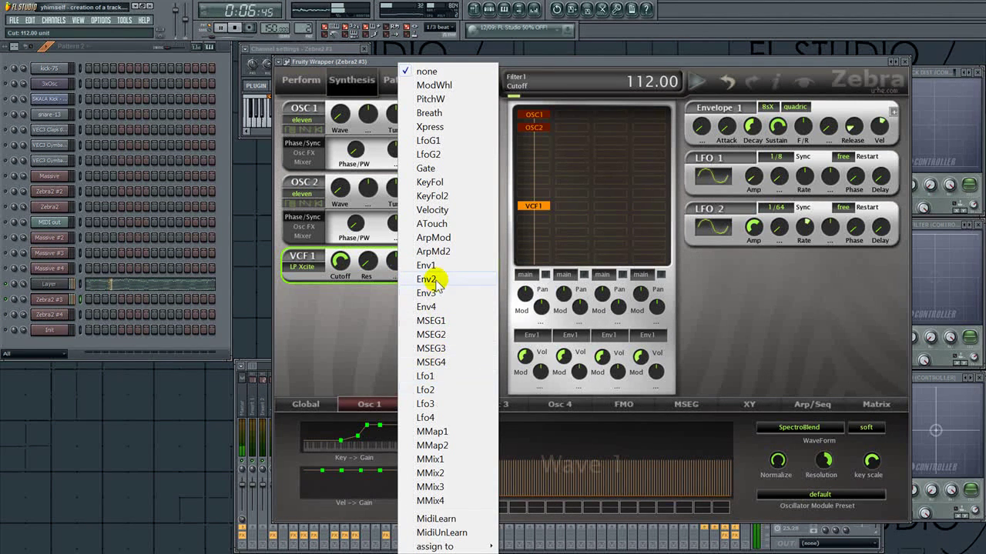
pyautogui.click(427, 279)
# Step: Set Envelope 2's sustain to minimum, shorten its decay, and set the VCF1 cutoff to 103.34
pyautogui.moveTo(344, 260); pyautogui.dragTo(345, 342)
pyautogui.moveTo(767, 186); pyautogui.dragTo(773, 303)
pyautogui.moveTo(747, 186); pyautogui.dragTo(746, 192)
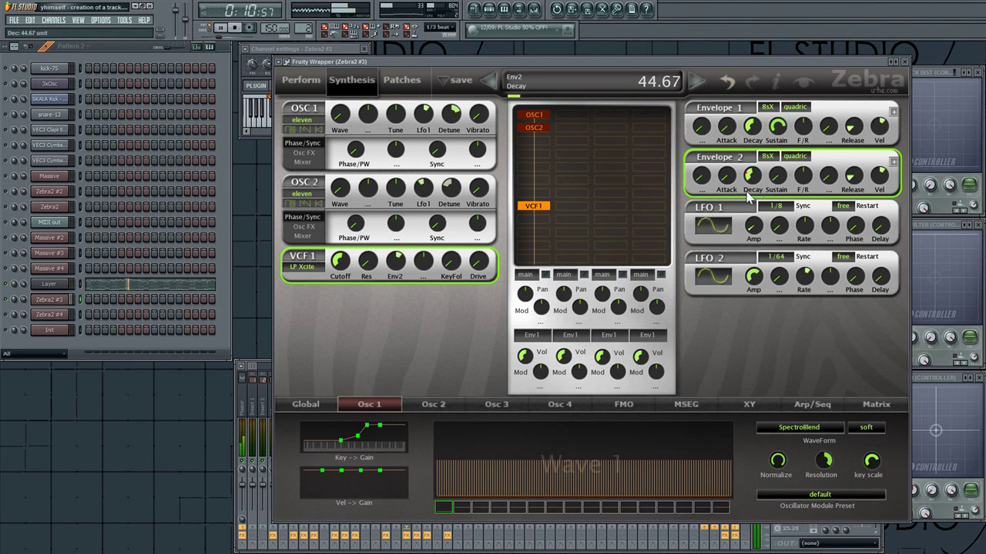
pyautogui.moveTo(341, 259)
pyautogui.mouseDown()
pyautogui.moveTo(348, 221)
pyautogui.moveTo(339, 290)
pyautogui.moveTo(348, 251)
pyautogui.mouseUp()
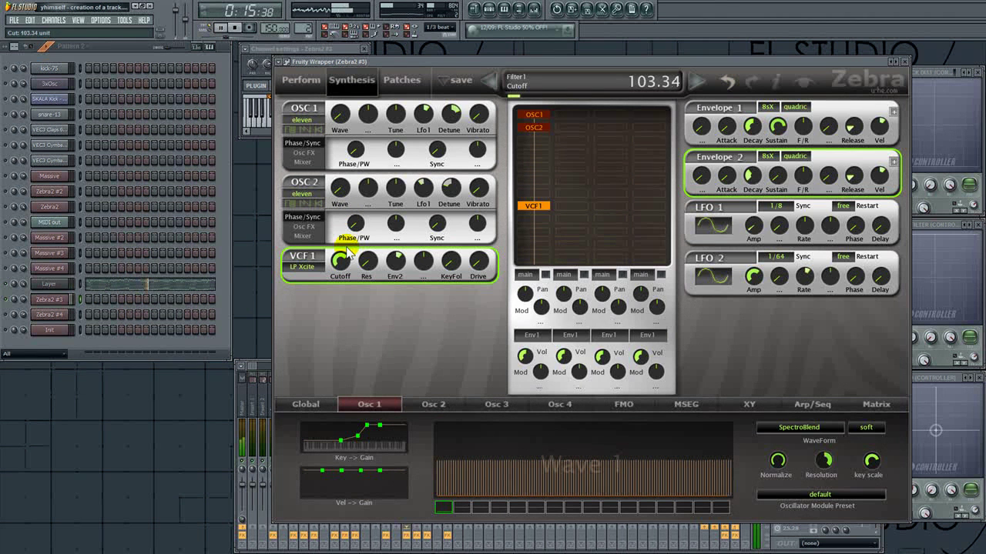
# Step: Link the last tweaked parameter, Zebra2 #3's filter cutoff, to the internal controller LEAD (CONTROLLER) - X
pyautogui.click(124, 20)
pyautogui.moveTo(156, 122)
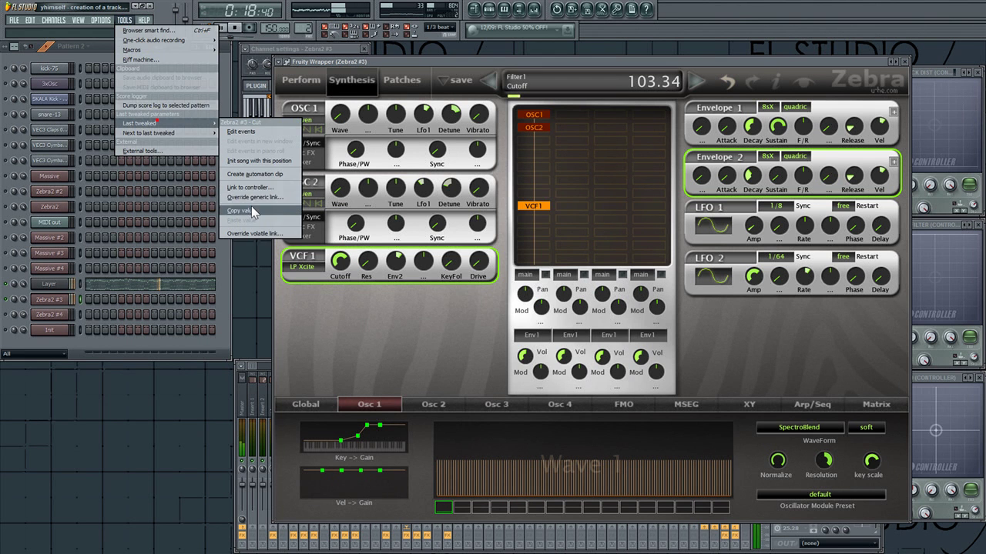
pyautogui.click(251, 187)
pyautogui.click(499, 279)
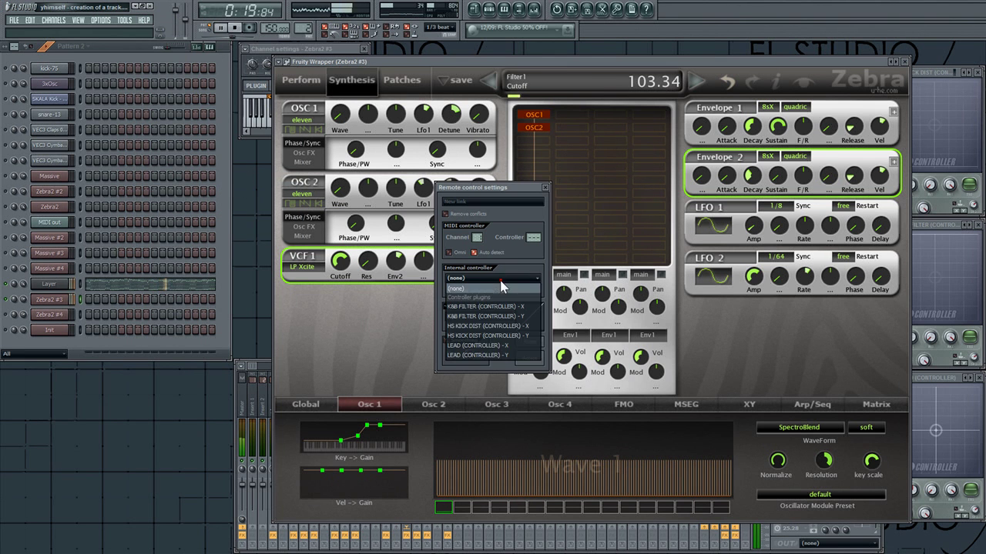
pyautogui.click(521, 346)
pyautogui.click(529, 360)
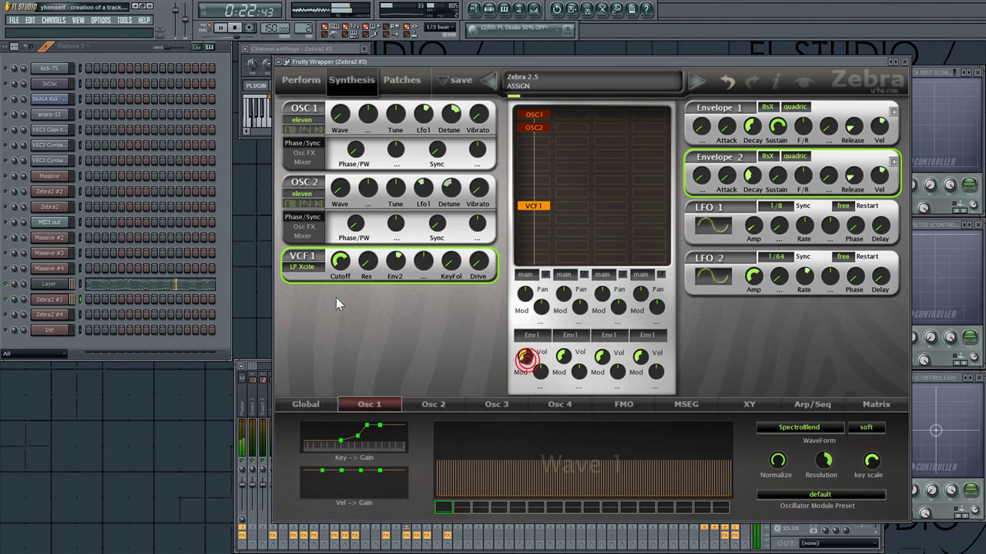
# Step: Add a VCF1 filter to Zebra2 #4 with cutoff 110.00 and Env2 modulation, and set Envelope 2's sustain to 0.00
pyautogui.click(47, 315)
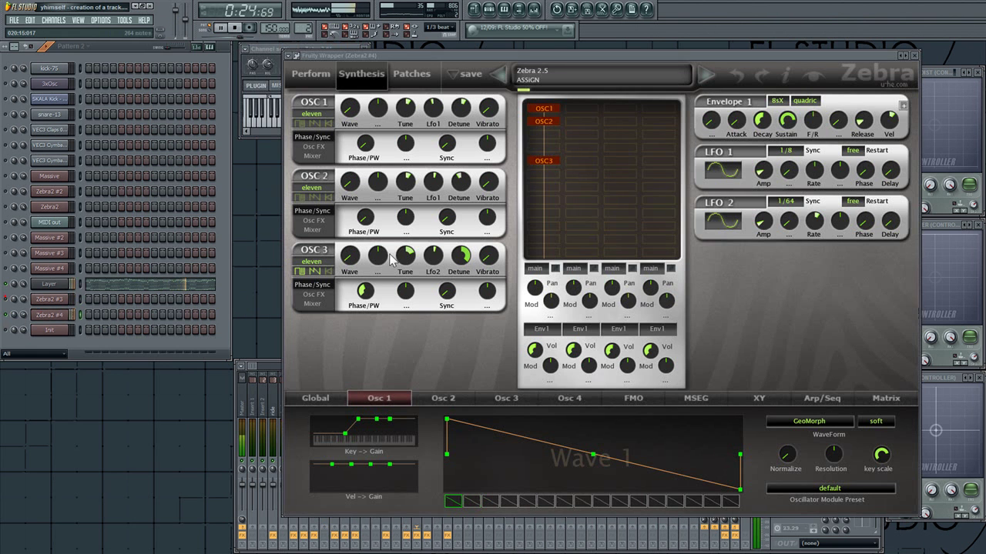
pyautogui.click(542, 198)
pyautogui.click(559, 260)
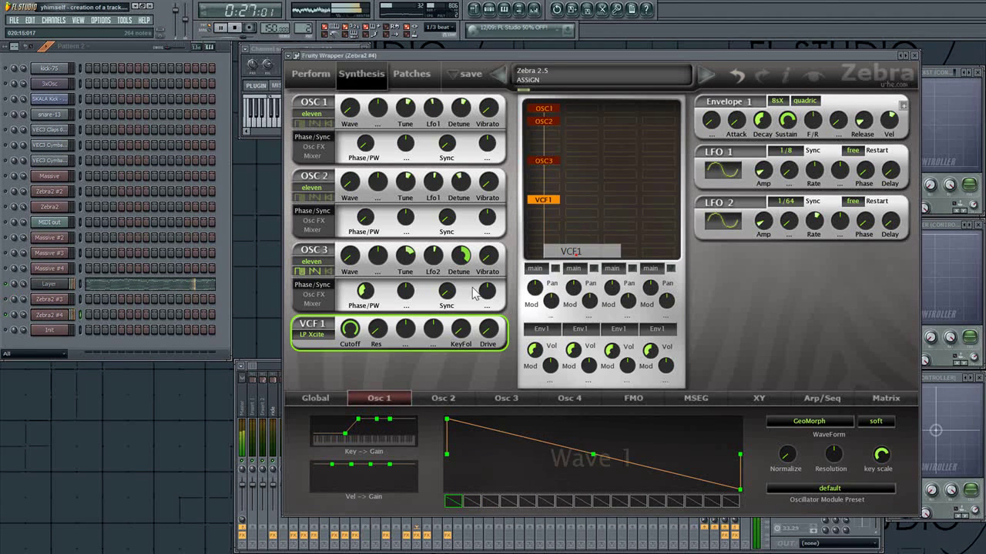
pyautogui.rightClick(350, 328)
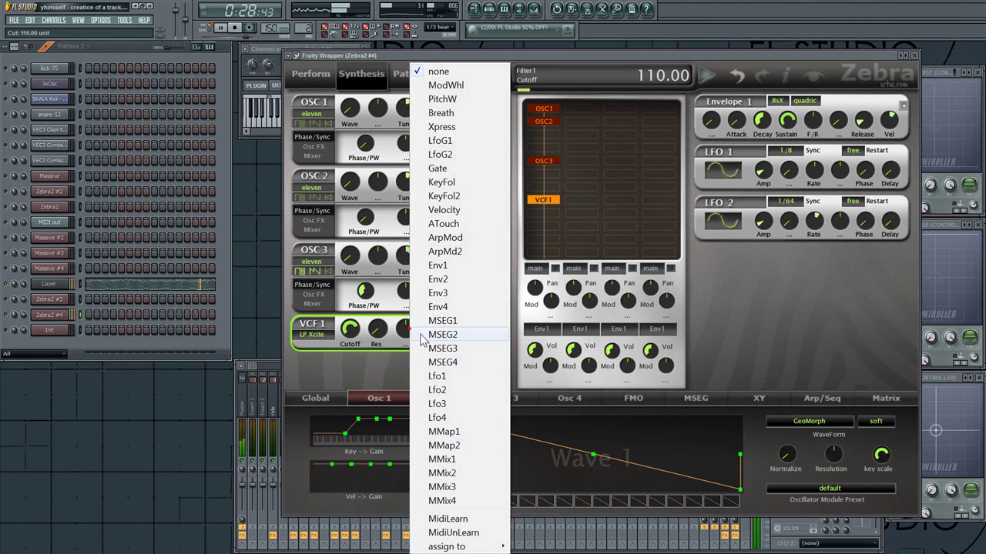
pyautogui.click(465, 282)
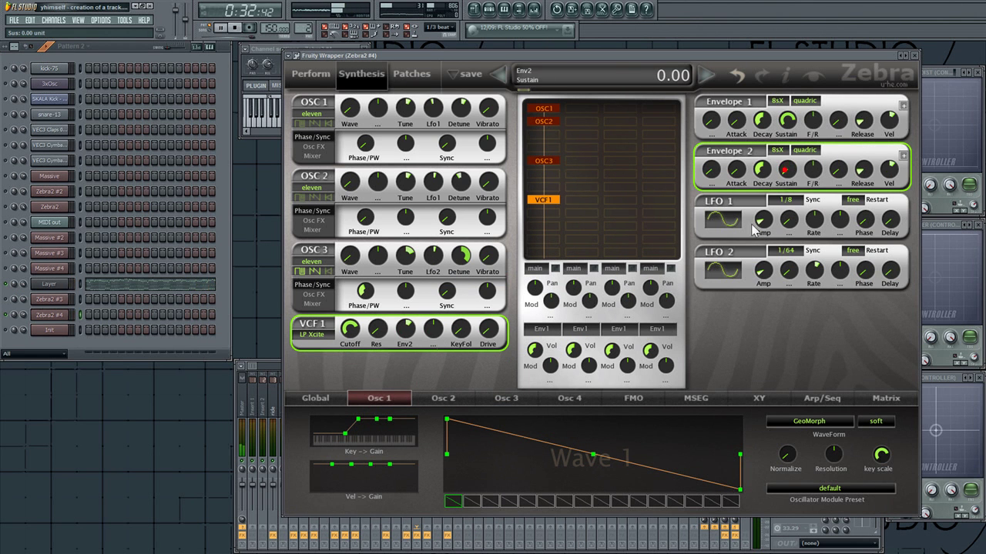
# Step: Set Zebra2 #4's VCF1 cutoff to 71.33 and link it to the internal controller LEAD (CONTROLLER) - X
pyautogui.moveTo(351, 329); pyautogui.dragTo(350, 359)
pyautogui.click(123, 20)
pyautogui.moveTo(166, 124)
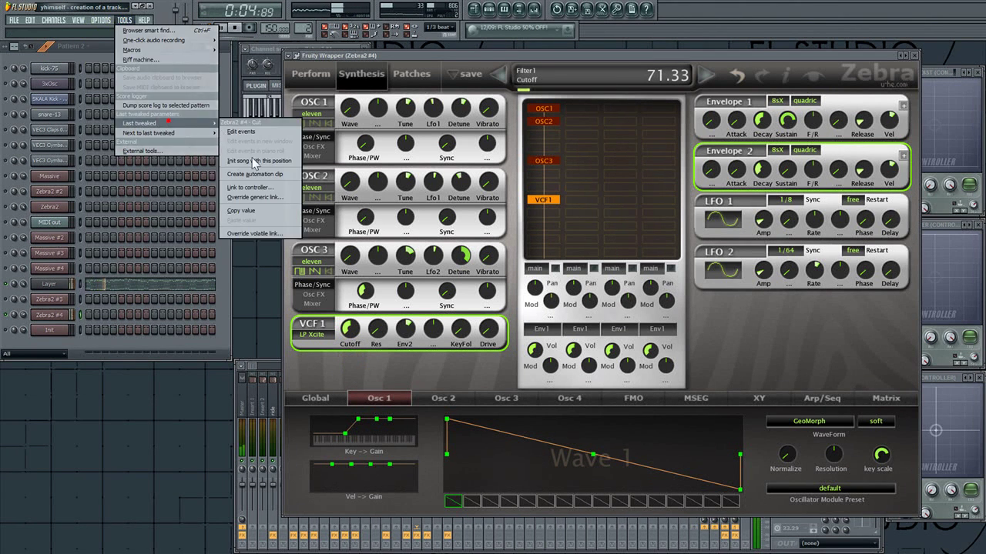
pyautogui.click(248, 187)
pyautogui.click(504, 279)
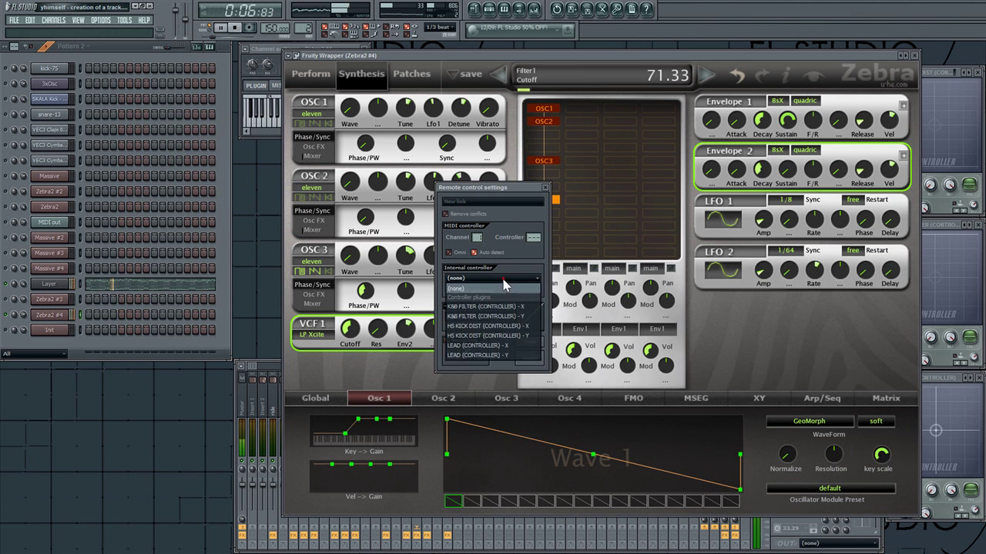
pyautogui.click(519, 347)
pyautogui.click(528, 361)
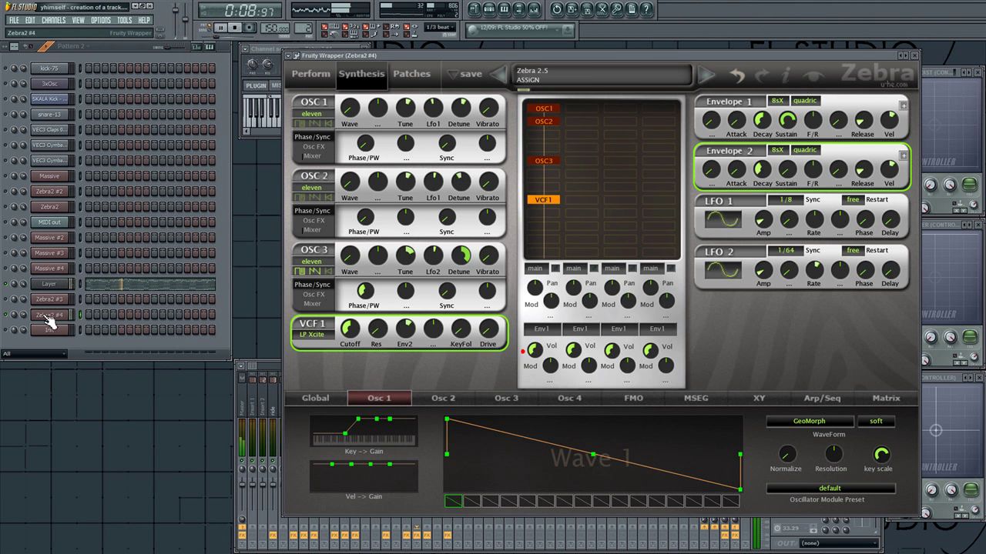
# Step: Close Zebra2 #4, open Sylenth1 (Init), lower its Filter Control cutoff and set the Filter A cutoff to 10.24 Hz
pyautogui.click(48, 315)
pyautogui.click(40, 332)
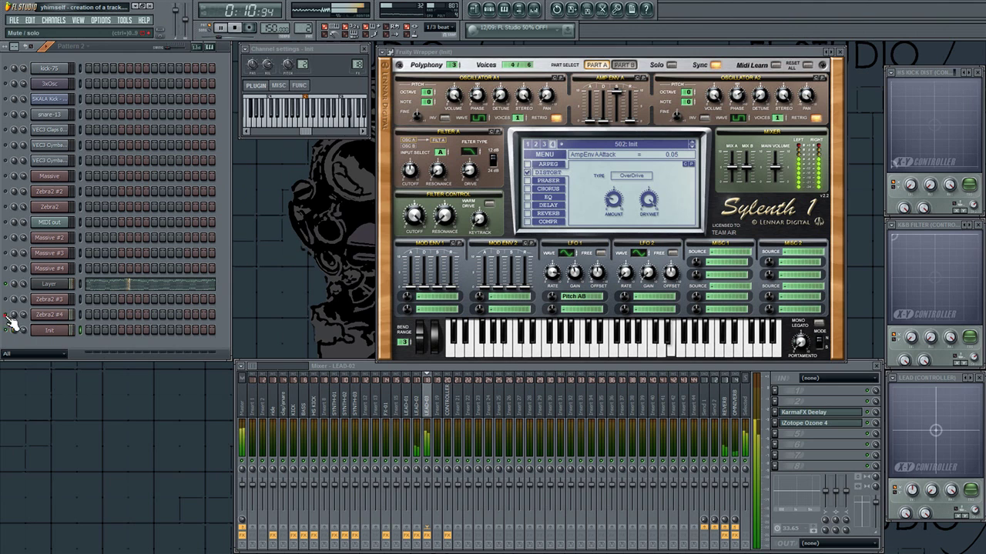
pyautogui.moveTo(404, 218); pyautogui.dragTo(413, 247)
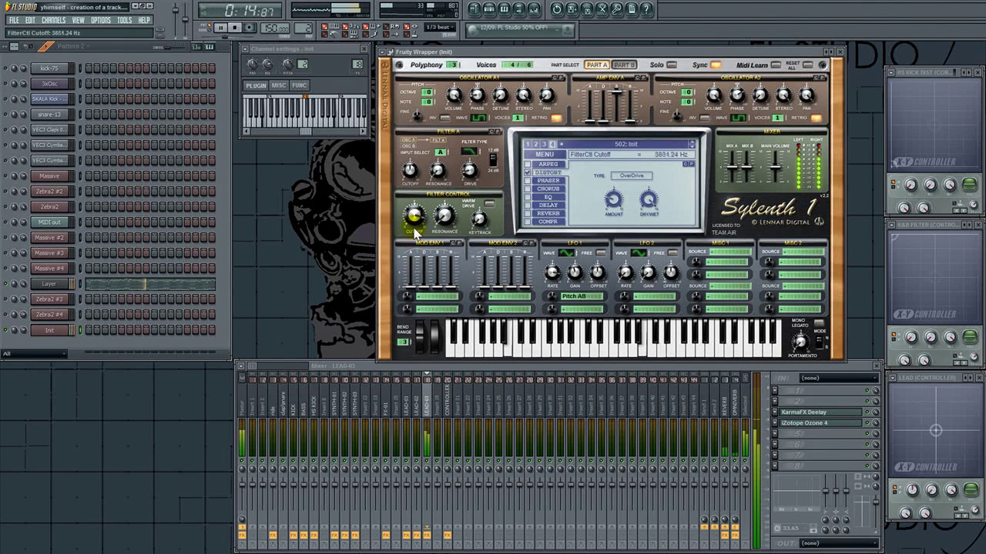
pyautogui.moveTo(409, 171); pyautogui.dragTo(415, 210)
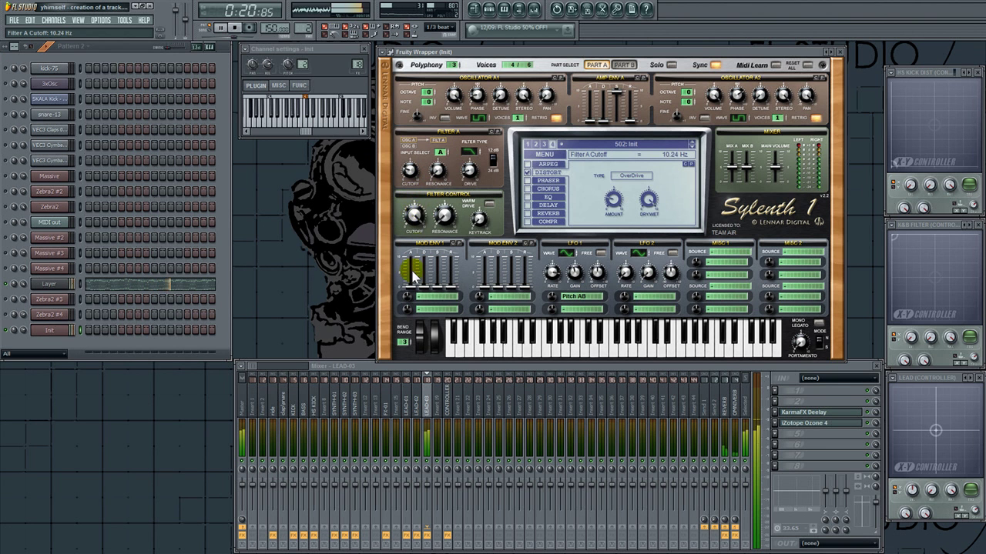
# Step: Assign Sylenth1's Mod Env 1 to Cutoff AB with an amount of 2.38, and raise the envelope's decay
pyautogui.click(429, 297)
pyautogui.click(535, 354)
pyautogui.moveTo(424, 286); pyautogui.dragTo(416, 277)
pyautogui.moveTo(415, 214); pyautogui.dragTo(459, 249)
pyautogui.moveTo(428, 282)
pyautogui.mouseDown()
pyautogui.moveTo(418, 282)
pyautogui.moveTo(433, 264)
pyautogui.mouseUp()
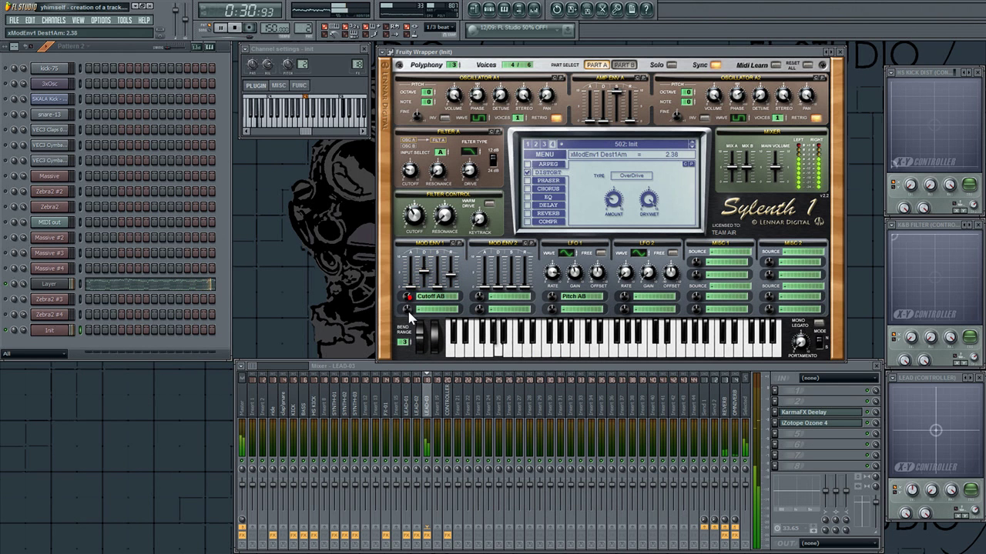
# Step: Shorten Mod Env 1's decay slightly and set Sylenth1's Filter Control cutoff to 90.92 Hz
pyautogui.moveTo(419, 225); pyautogui.dragTo(425, 199)
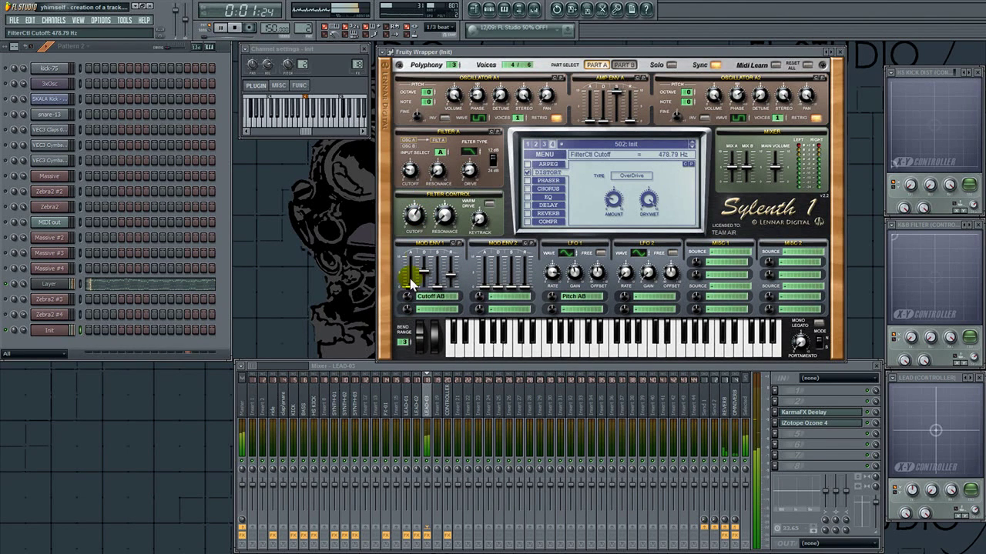
pyautogui.moveTo(425, 273); pyautogui.dragTo(425, 286)
pyautogui.moveTo(424, 220); pyautogui.dragTo(424, 202)
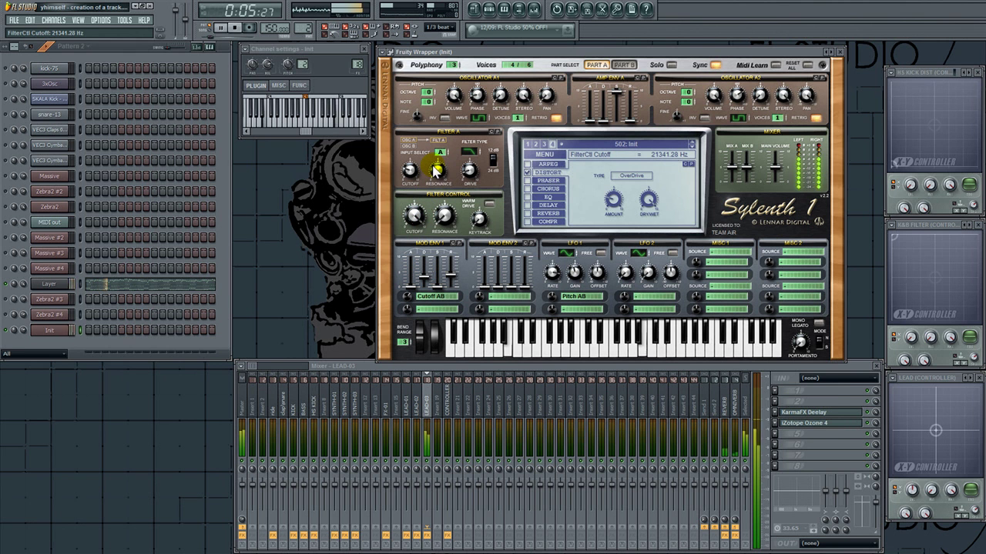
pyautogui.moveTo(426, 229); pyautogui.dragTo(427, 277)
# Step: Link Sylenth1's last tweaked Filter Control cutoff to the internal controller LEAD (CONTROLLER) - X
pyautogui.click(130, 24)
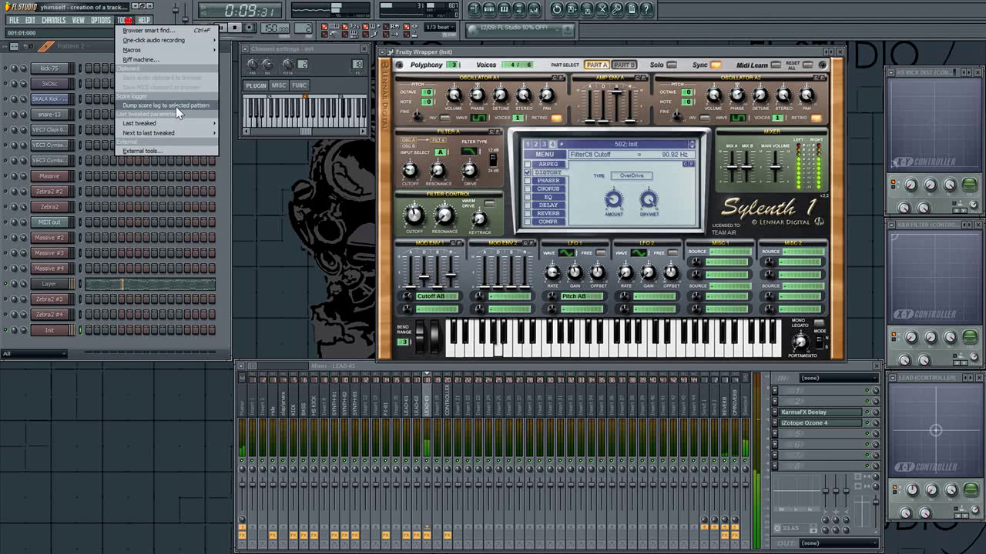
pyautogui.moveTo(154, 123)
pyautogui.click(256, 187)
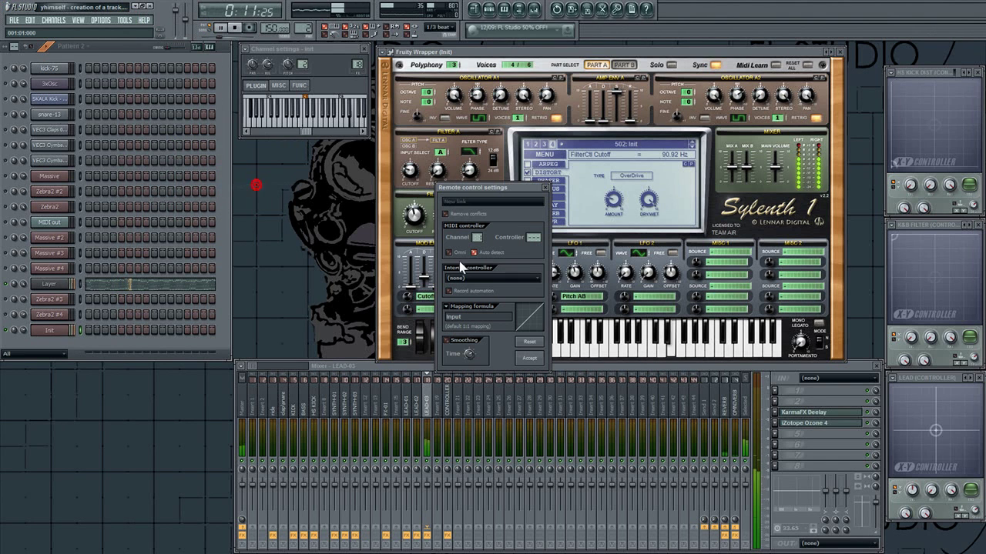
pyautogui.click(481, 281)
pyautogui.click(500, 345)
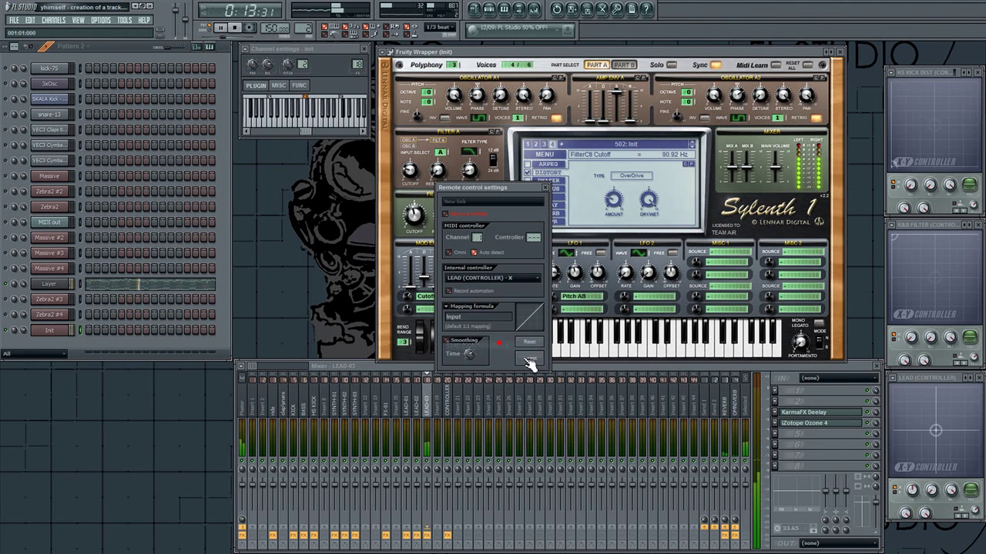
pyautogui.click(526, 359)
# Step: Close Sylenth1, restart playback with all three lead layers, and sweep the LEAD controller's X value, ending at 100%
pyautogui.click(39, 330)
pyautogui.press('space')
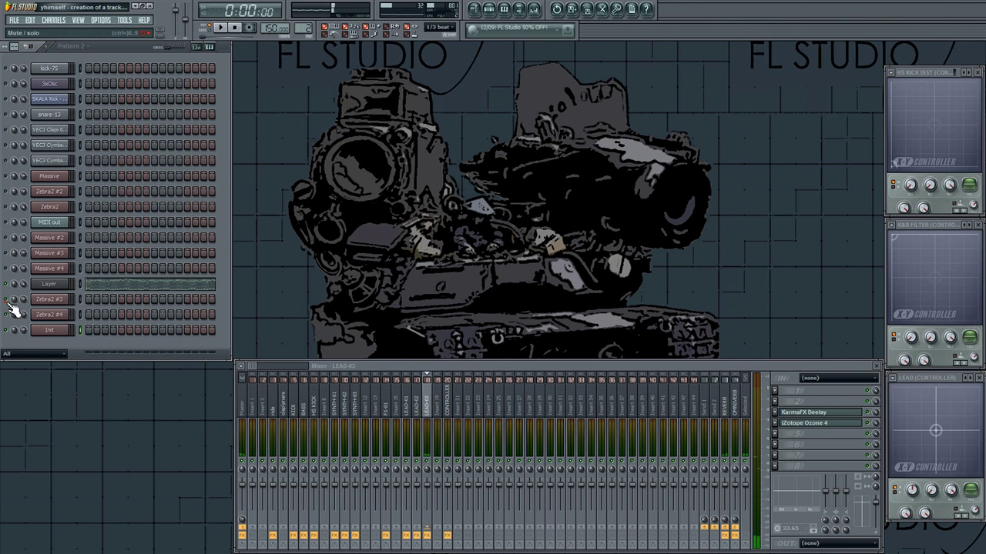
pyautogui.press('space')
pyautogui.moveTo(913, 490)
pyautogui.mouseDown()
pyautogui.moveTo(914, 510)
pyautogui.moveTo(913, 472)
pyautogui.mouseUp()
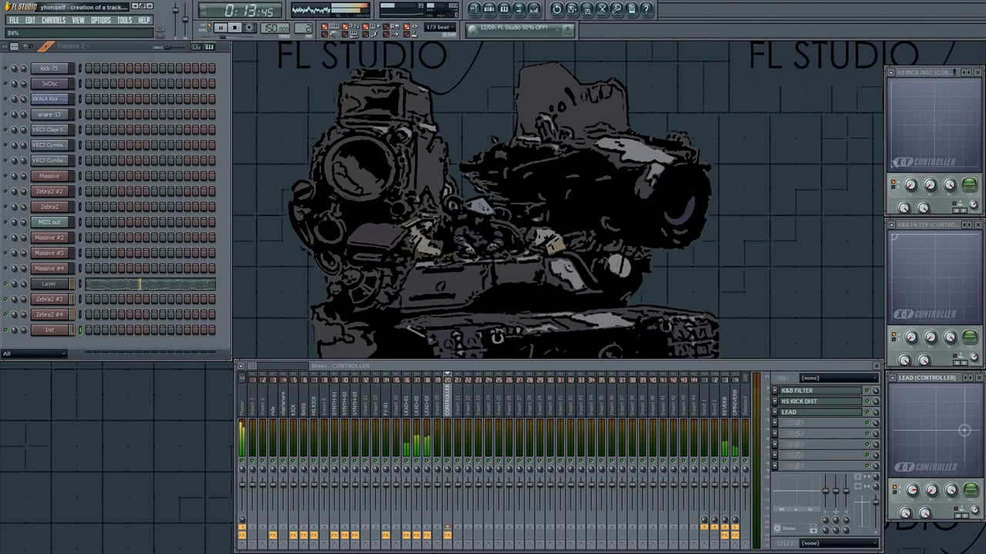
pyautogui.moveTo(912, 490); pyautogui.dragTo(912, 524)
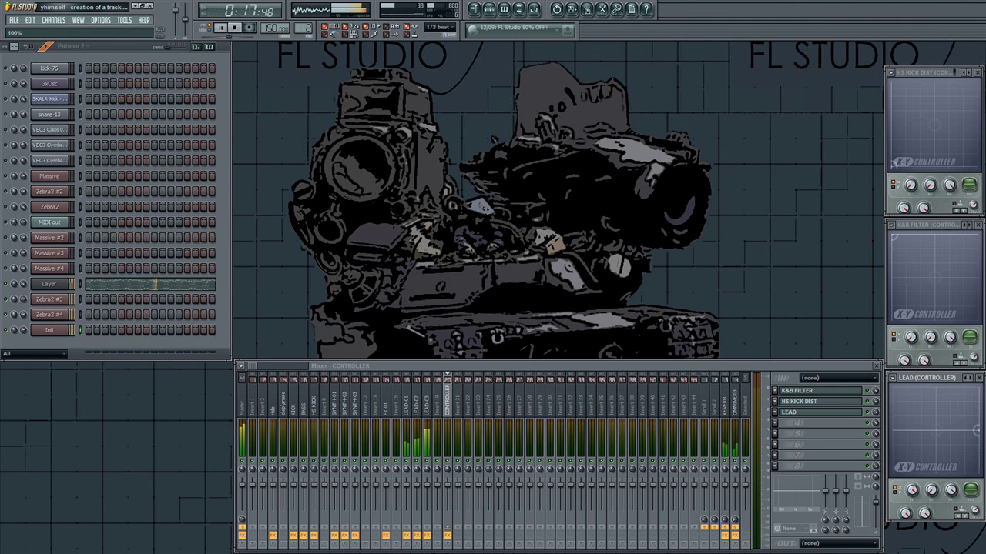
# Step: Load KarmaFX Filter into effect slot 7 of the LEAD-01 mixer track and set its cutoff to 107
pyautogui.click(408, 412)
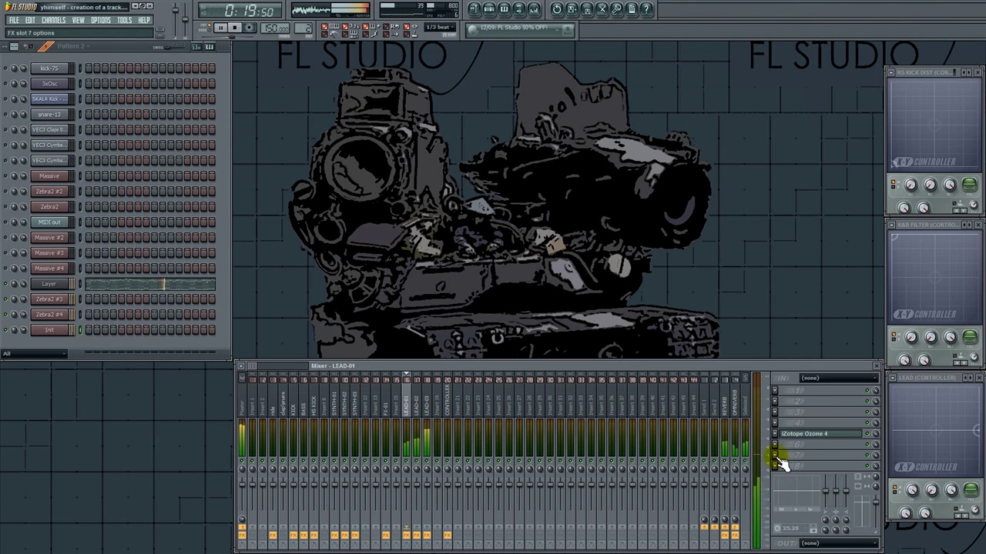
pyautogui.click(774, 456)
pyautogui.moveTo(822, 367)
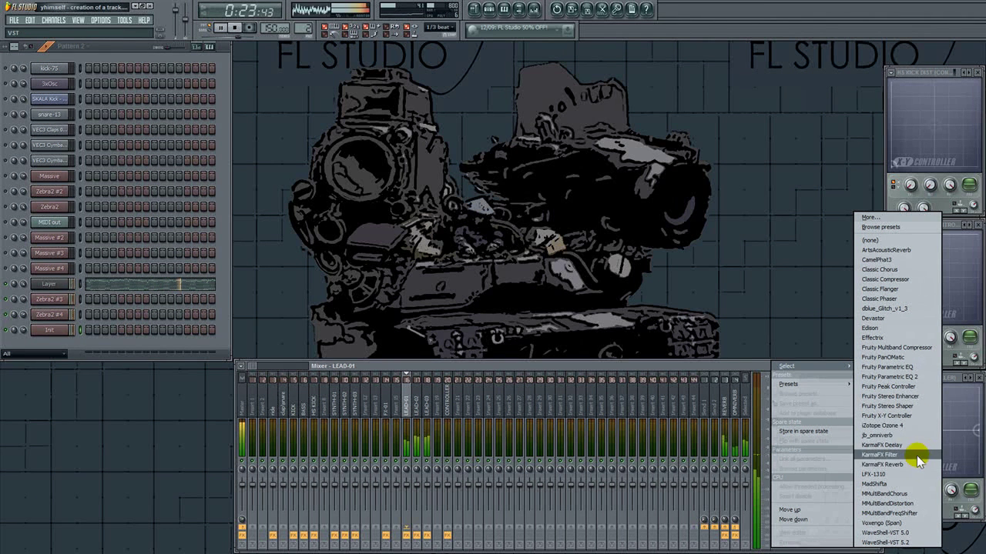
pyautogui.click(879, 455)
pyautogui.moveTo(287, 268); pyautogui.dragTo(492, 159)
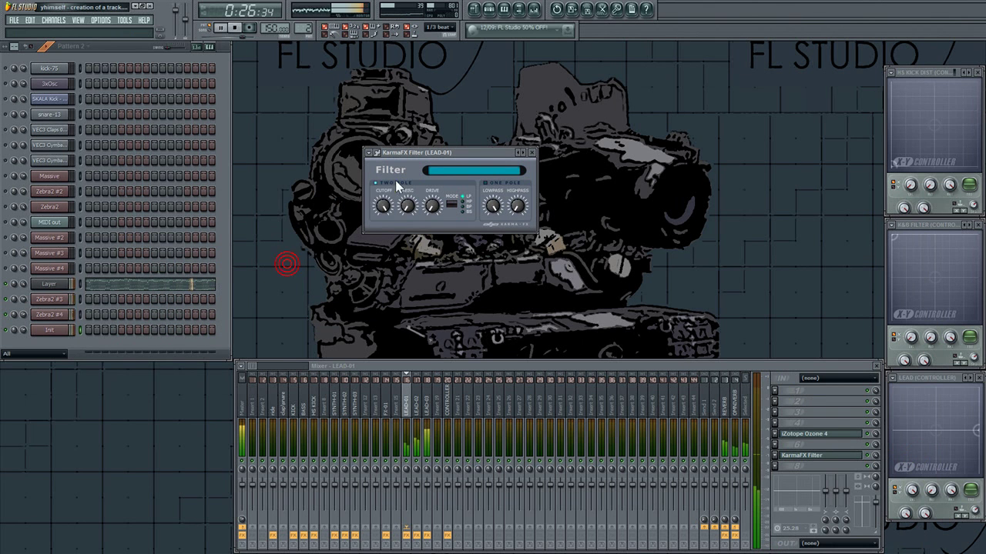
# Step: Link the LEAD-01 KarmaFX Filter cutoff to the internal controller LEAD (CONTROLLER) - Y and stop playback
pyautogui.click(123, 21)
pyautogui.click(149, 123)
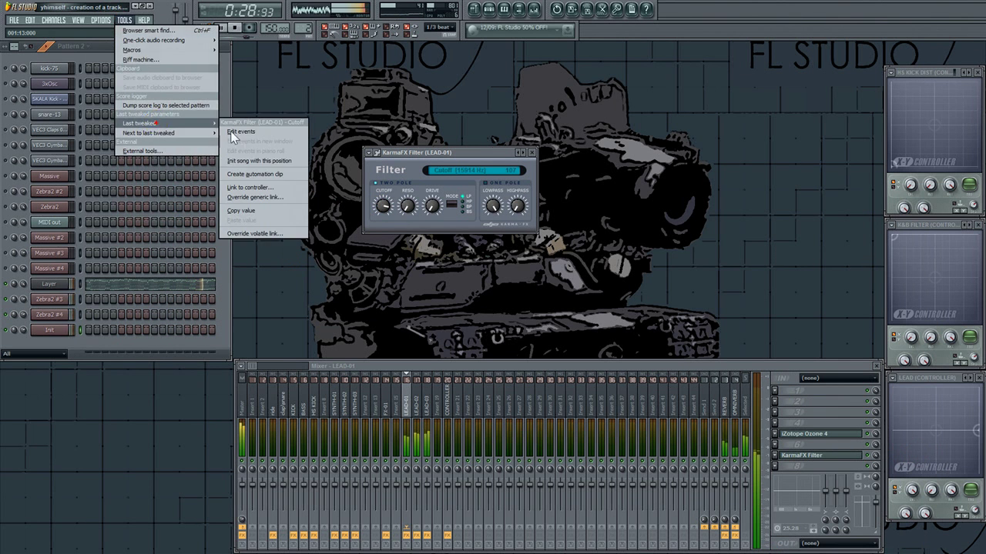
pyautogui.click(260, 188)
pyautogui.click(516, 278)
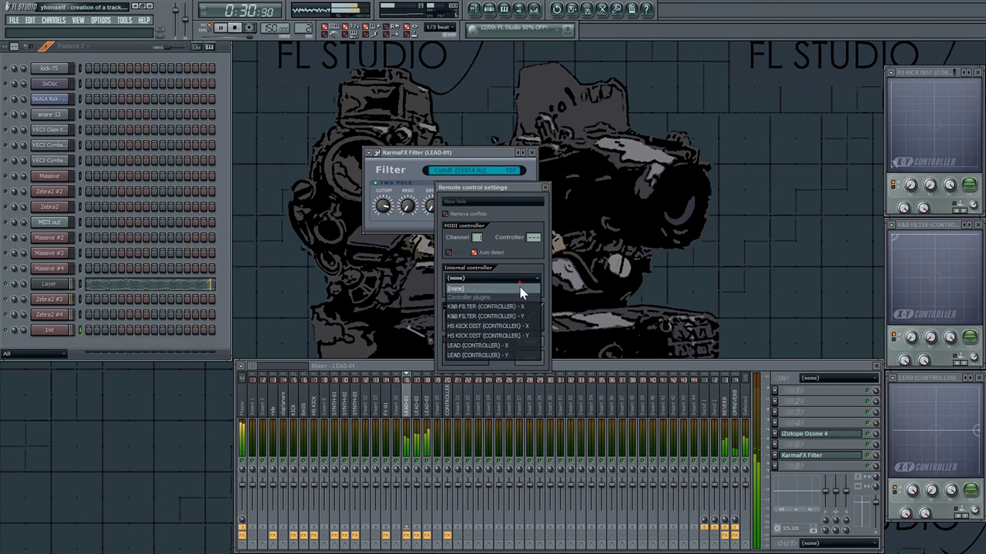
pyautogui.click(513, 353)
pyautogui.click(530, 358)
pyautogui.press('space')
# Step: Load KarmaFX Filter into effect slot 7 of the LEAD-02 mixer track and set its cutoff to 90
pyautogui.click(419, 405)
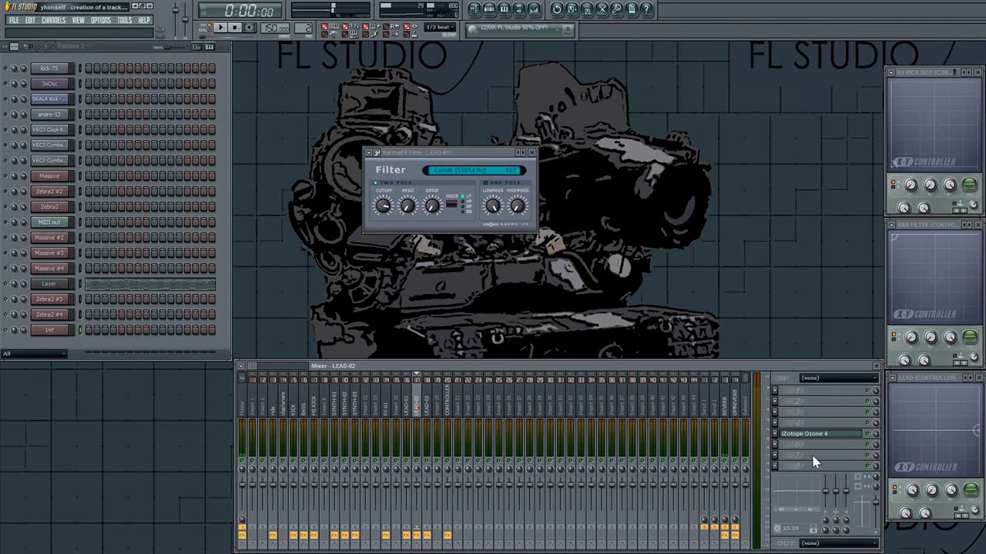
pyautogui.click(776, 460)
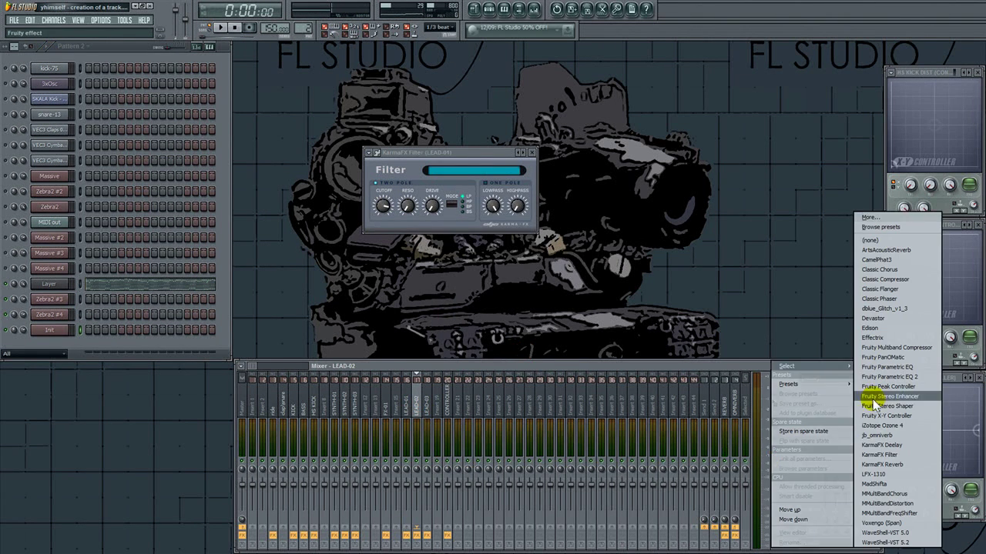
pyautogui.click(877, 455)
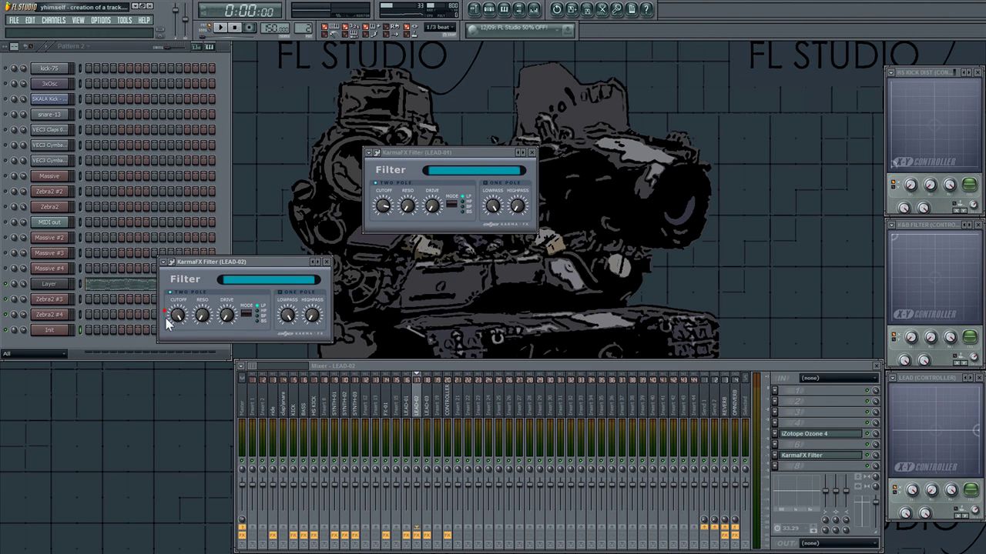
# Step: Link the LEAD-02 KarmaFX Filter cutoff to the internal controller LEAD (CONTROLLER) - Y
pyautogui.click(121, 20)
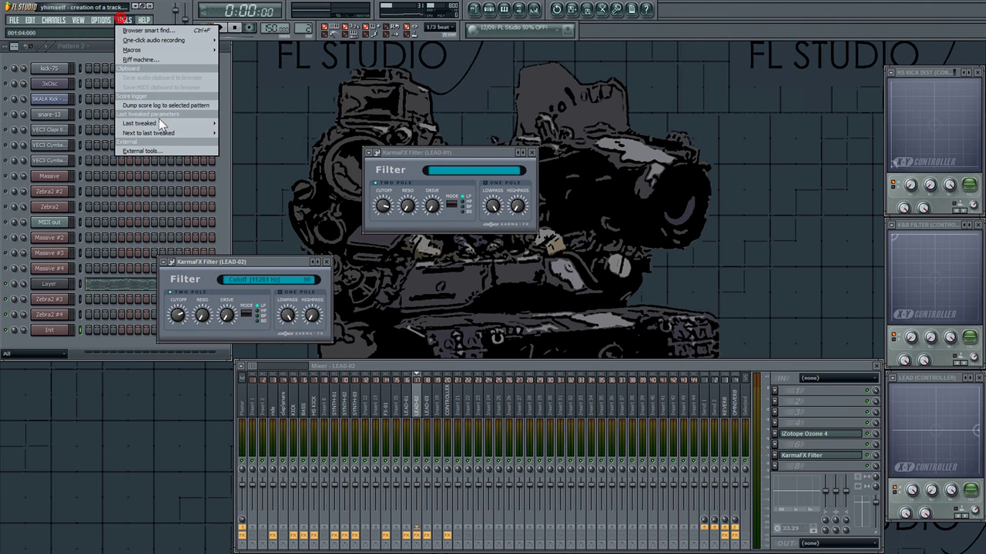
pyautogui.click(159, 119)
pyautogui.click(258, 188)
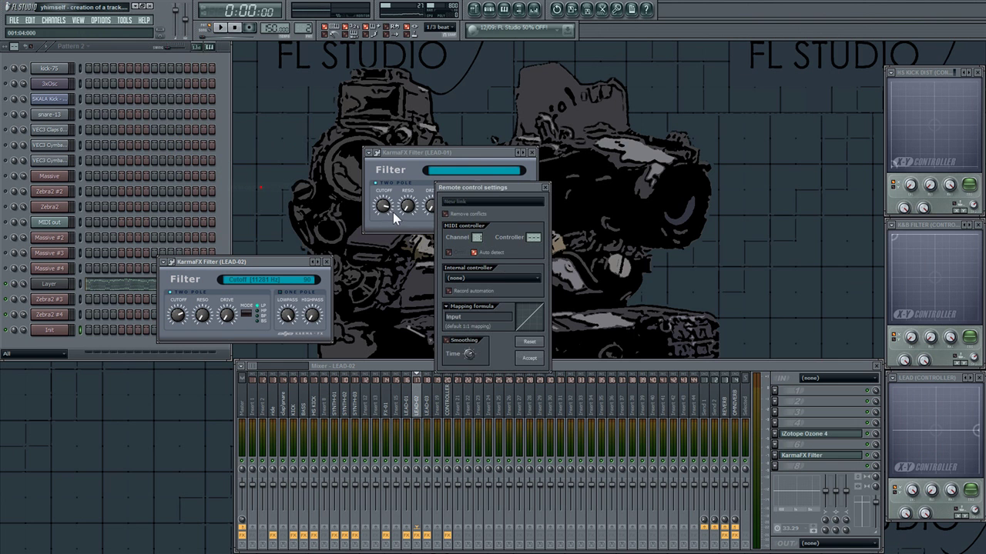
pyautogui.click(508, 278)
pyautogui.click(503, 355)
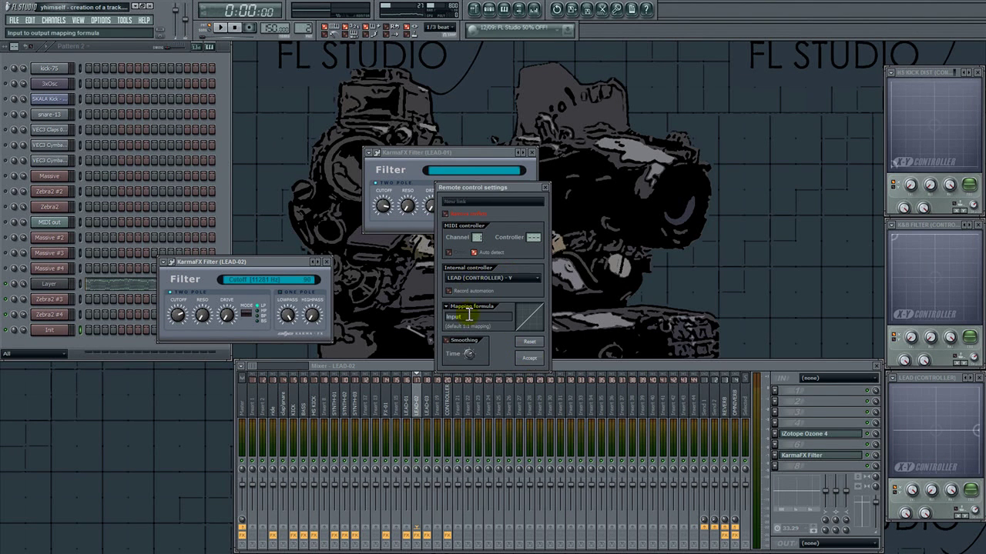
pyautogui.click(539, 363)
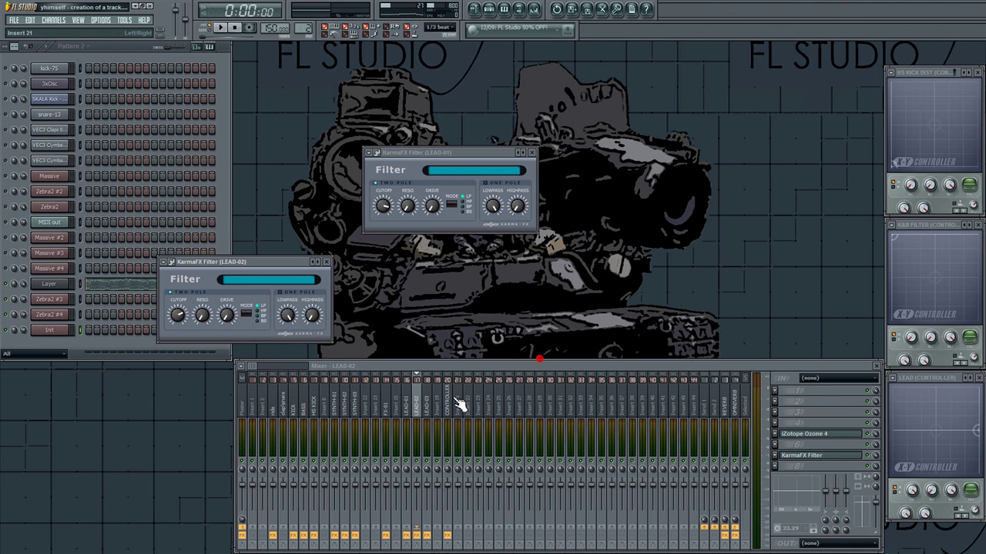
# Step: Load KarmaFX Filter into effect slot 7 of the LEAD-03 mixer track and set its cutoff to 101
pyautogui.click(436, 402)
pyautogui.click(778, 457)
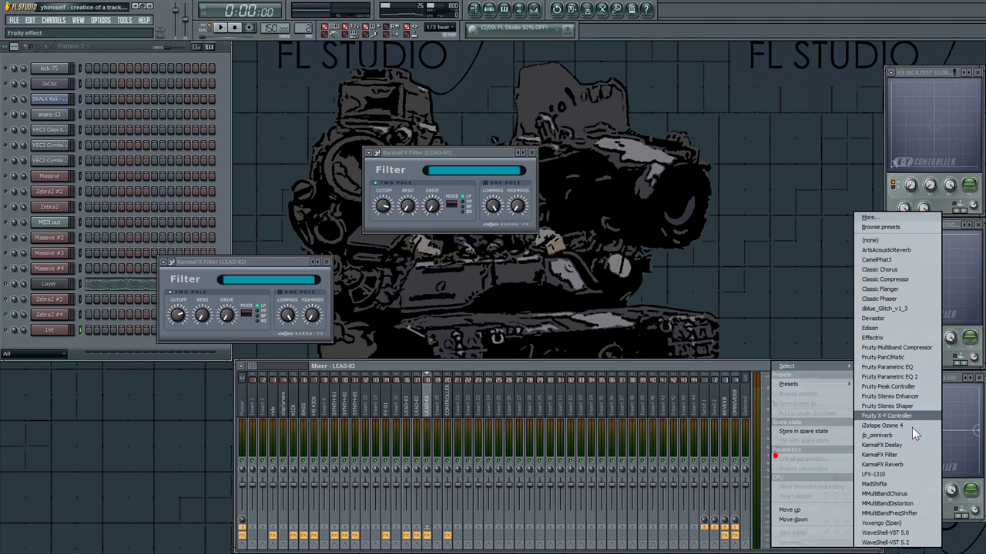
pyautogui.click(884, 466)
pyautogui.moveTo(246, 264); pyautogui.dragTo(498, 260)
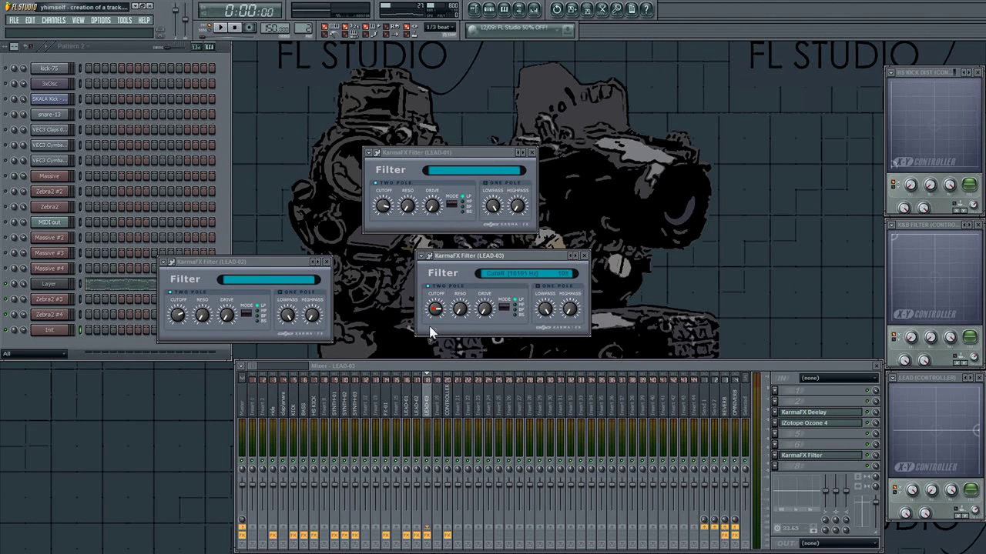
# Step: Link the LEAD-03 KarmaFX Filter cutoff to LEAD (CONTROLLER) - Y and close all three filter windows
pyautogui.click(126, 21)
pyautogui.moveTo(151, 120)
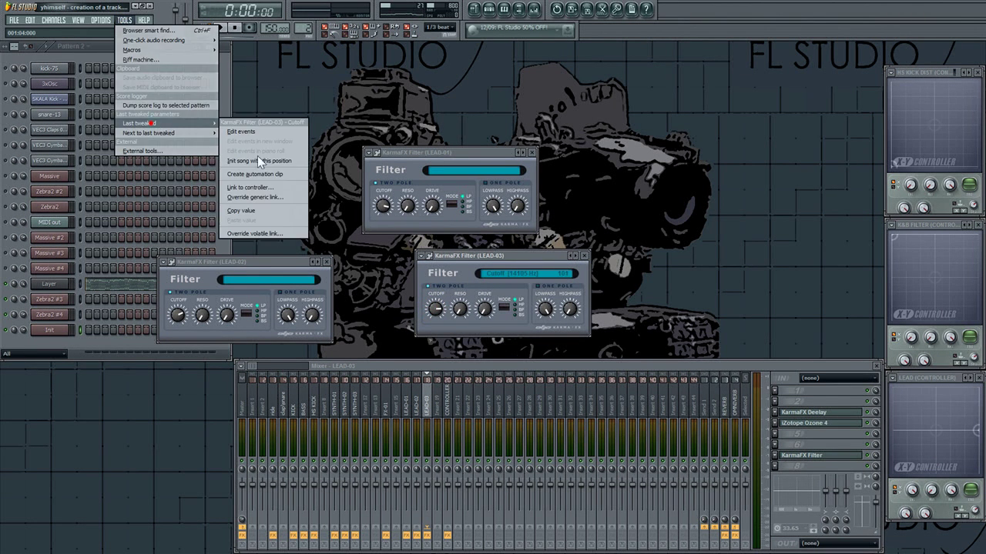
pyautogui.click(257, 156)
pyautogui.click(531, 279)
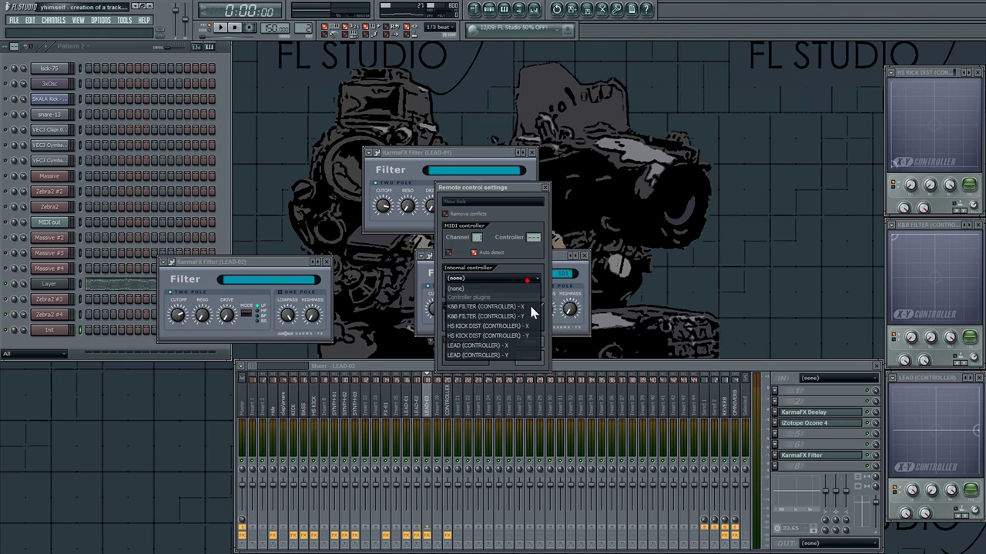
pyautogui.click(508, 356)
pyautogui.click(585, 257)
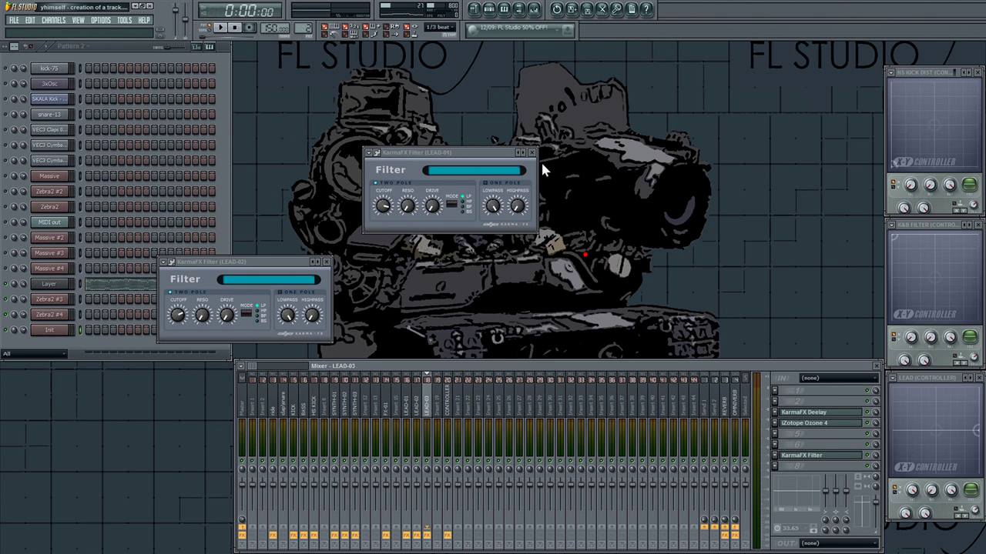
pyautogui.click(537, 153)
pyautogui.click(326, 263)
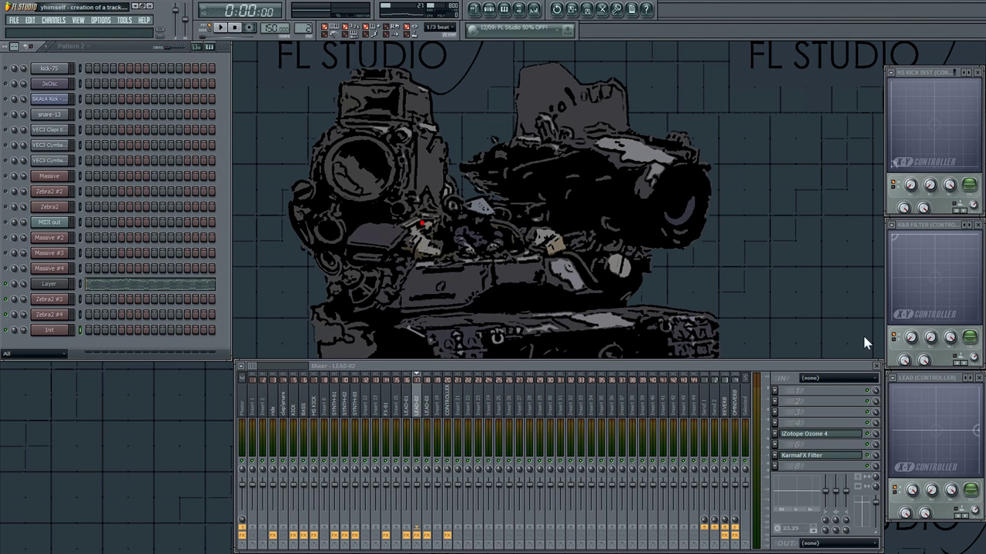
# Step: Play the pattern while moving the LEAD X-Y controller to X 100% and Y 100%, and select the LEAD-02 mixer track
pyautogui.press('space')
pyautogui.moveTo(977, 430); pyautogui.dragTo(666, 254)
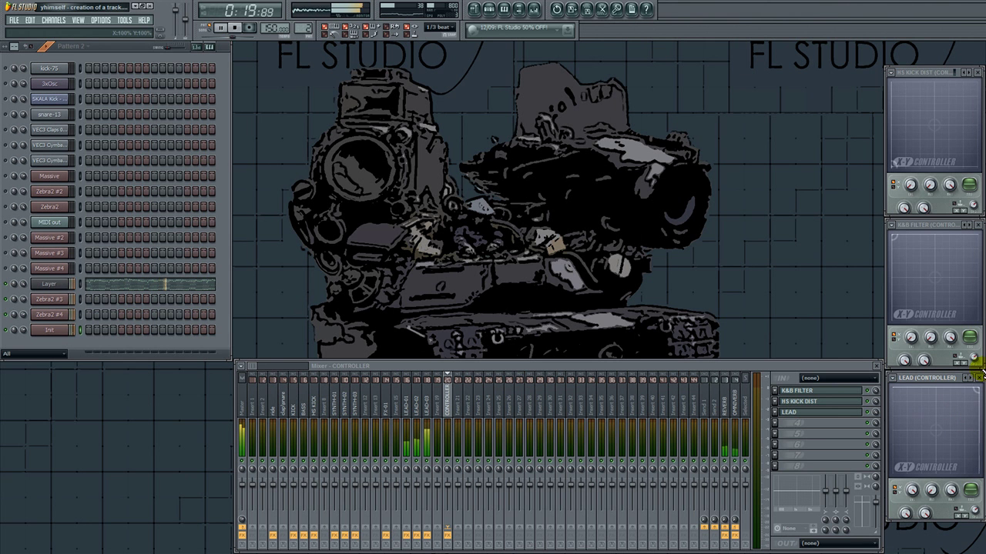
pyautogui.click(610, 215)
pyautogui.click(291, 214)
pyautogui.click(423, 417)
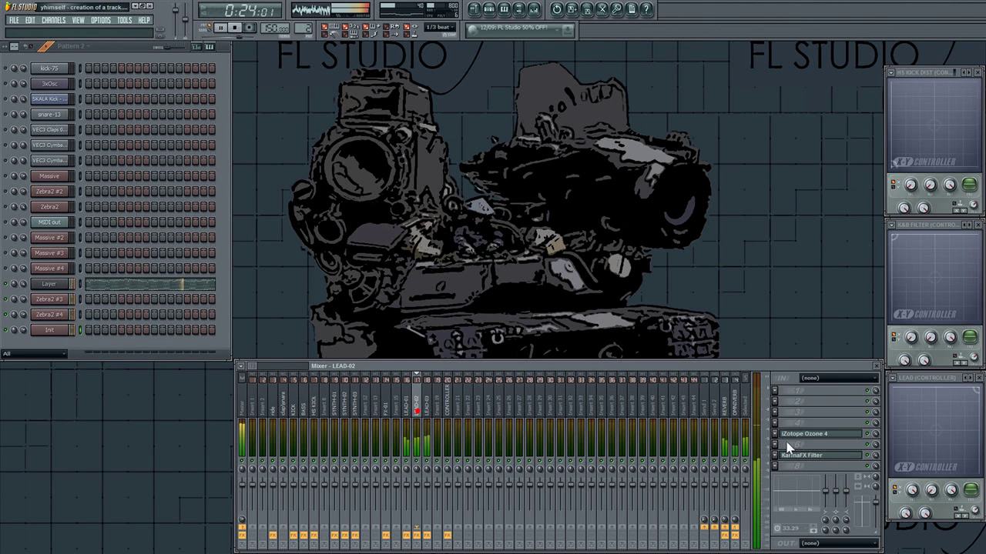
# Step: Raise the output level slightly in LEAD-02's iZotope Ozone 4 and close its window
pyautogui.click(803, 435)
pyautogui.moveTo(445, 221); pyautogui.dragTo(645, 58)
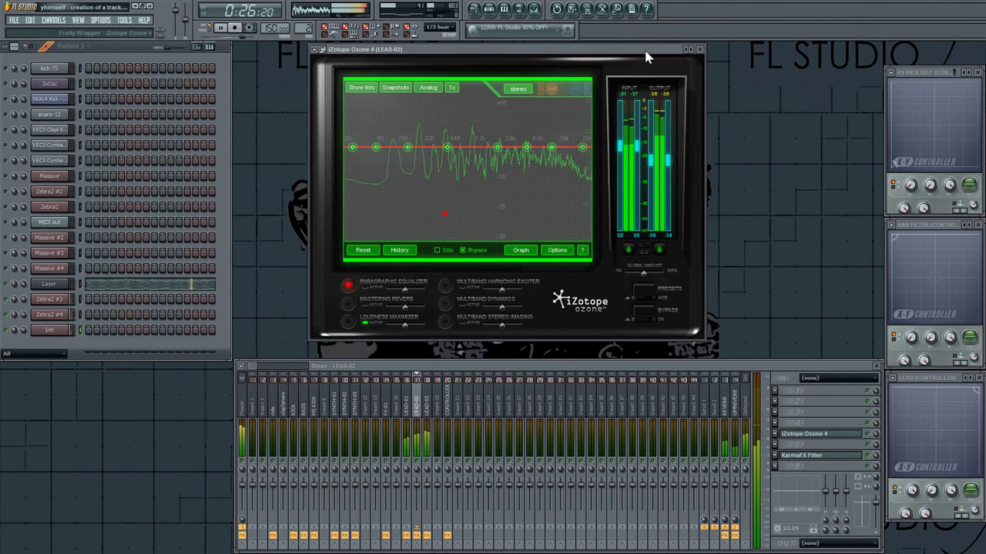
pyautogui.moveTo(669, 180)
pyautogui.mouseDown()
pyautogui.moveTo(668, 201)
pyautogui.moveTo(669, 177)
pyautogui.mouseUp()
pyautogui.click(827, 434)
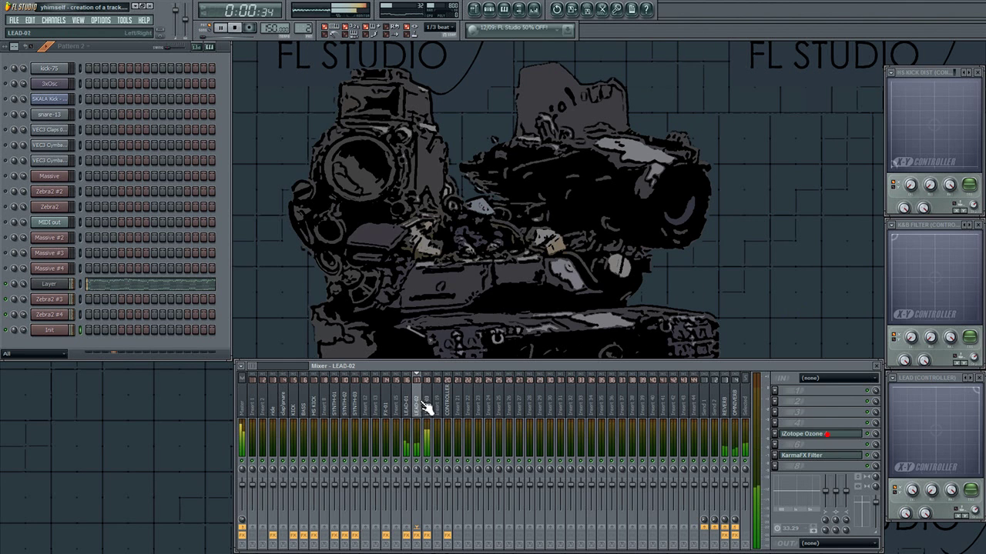
# Step: Lower the output level slightly in LEAD-03's iZotope Ozone 4, close its window and restart playback
pyautogui.click(426, 408)
pyautogui.click(809, 425)
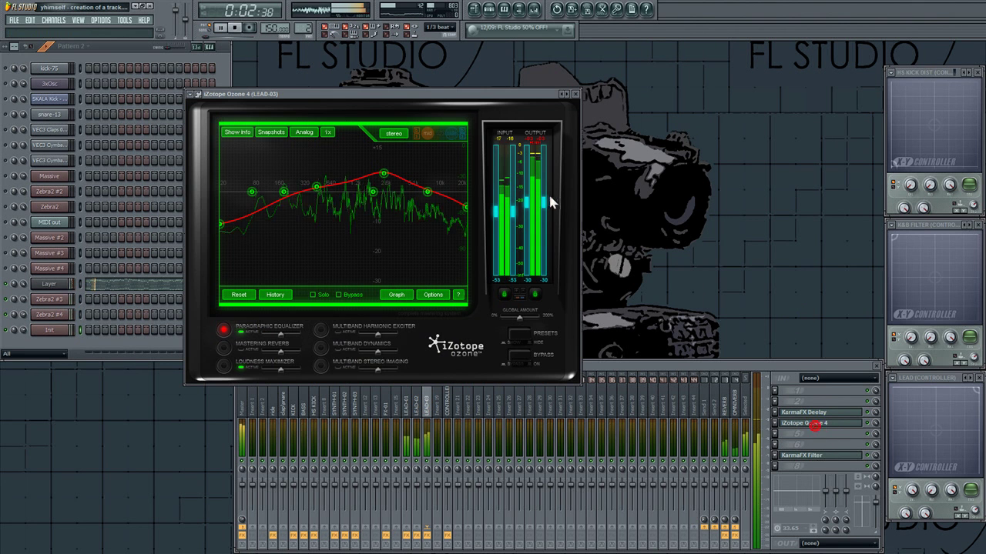
pyautogui.moveTo(545, 212); pyautogui.dragTo(546, 218)
pyautogui.click(820, 425)
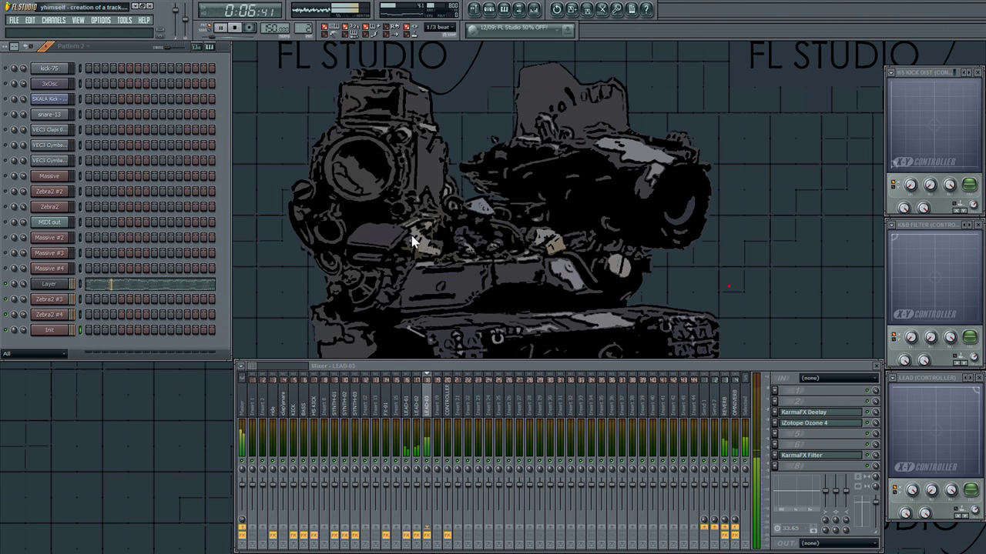
pyautogui.press('space')
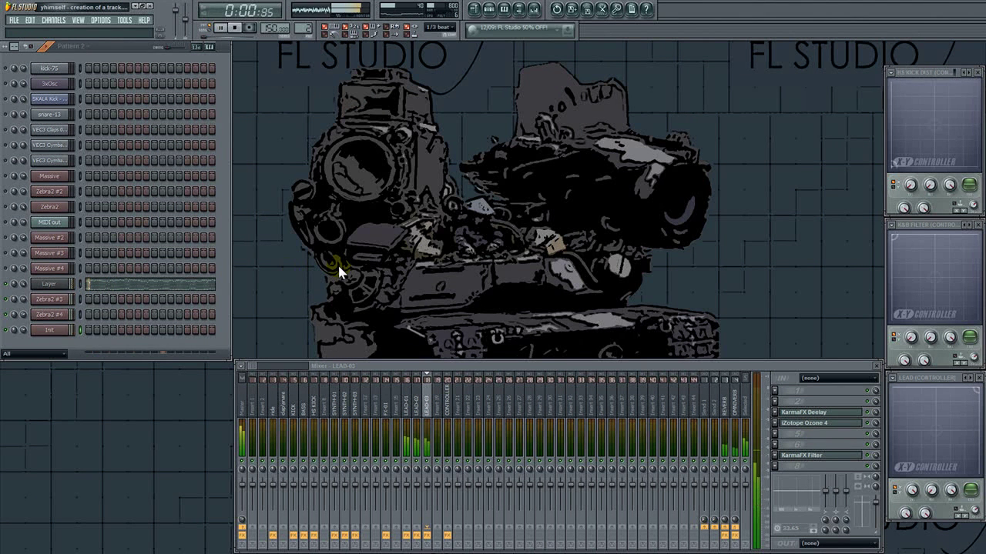
# Step: Adjust multiband stereo imaging in the Master track's iZotope Ozone 4, close its window and stop playback
pyautogui.click(245, 416)
pyautogui.click(849, 422)
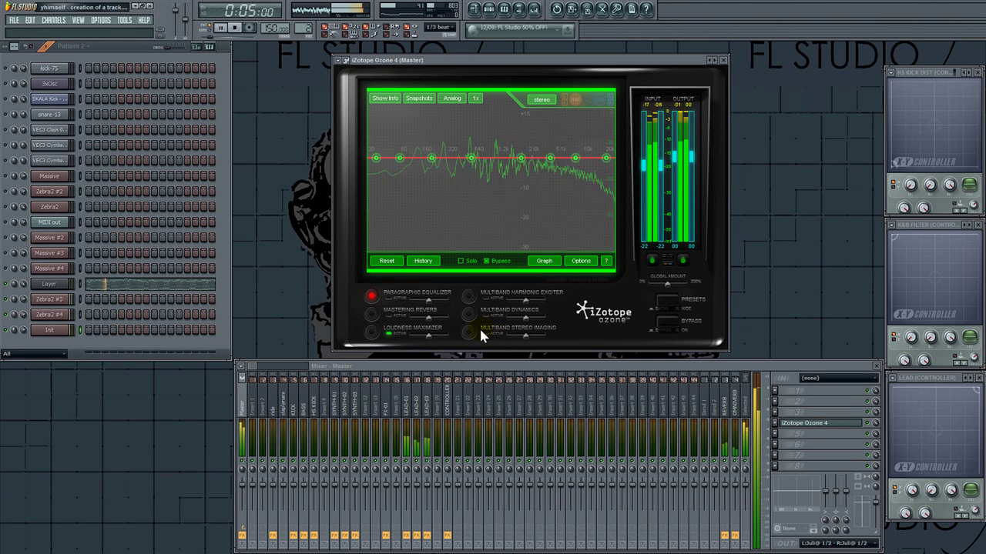
pyautogui.click(493, 335)
pyautogui.moveTo(509, 184); pyautogui.dragTo(434, 178)
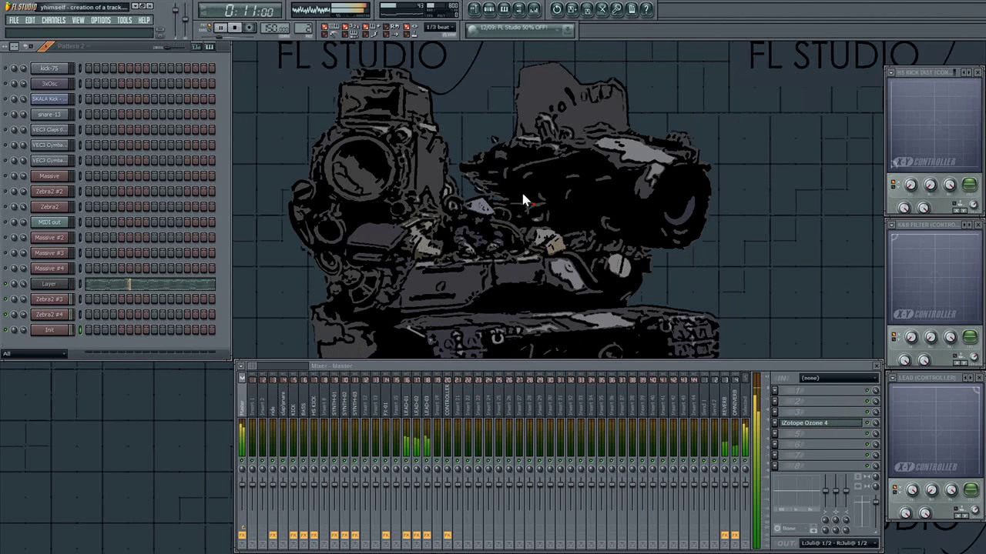
pyautogui.press('space')
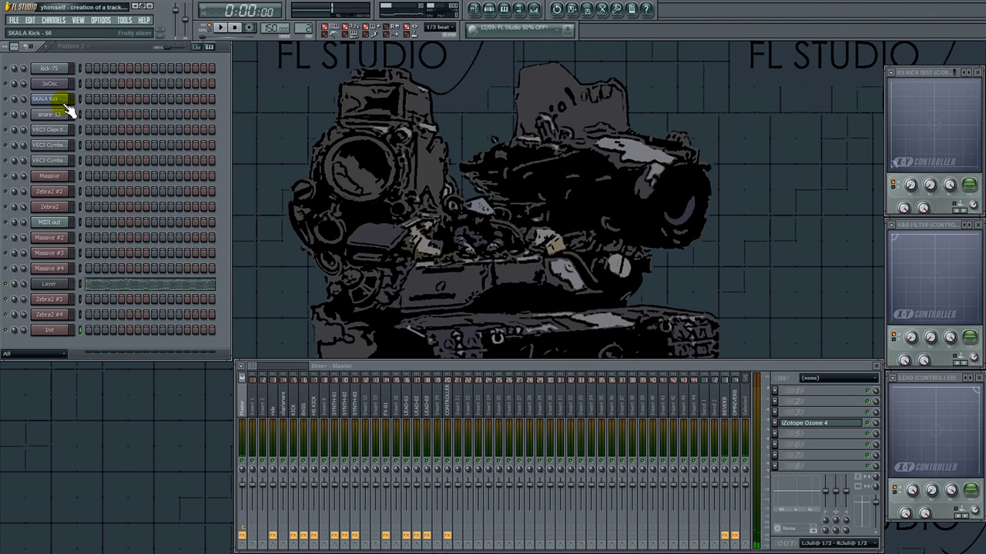
# Step: Copy the lowest notes of the Layer channel into the SKALA Kick piano roll and transpose them up two octaves
pyautogui.click(110, 287)
pyautogui.moveTo(22, 334); pyautogui.dragTo(23, 453)
pyautogui.click(980, 47)
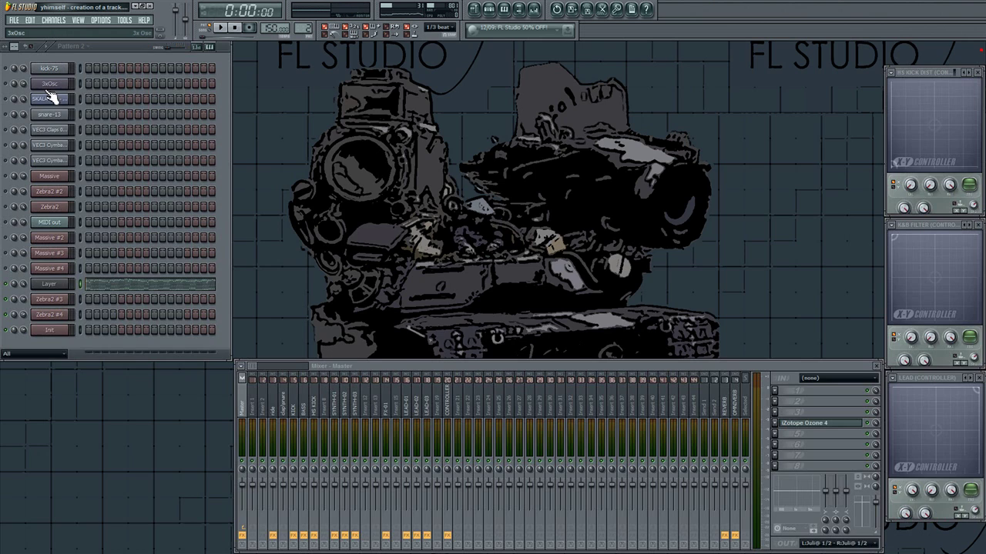
pyautogui.rightClick(44, 99)
pyautogui.click(71, 97)
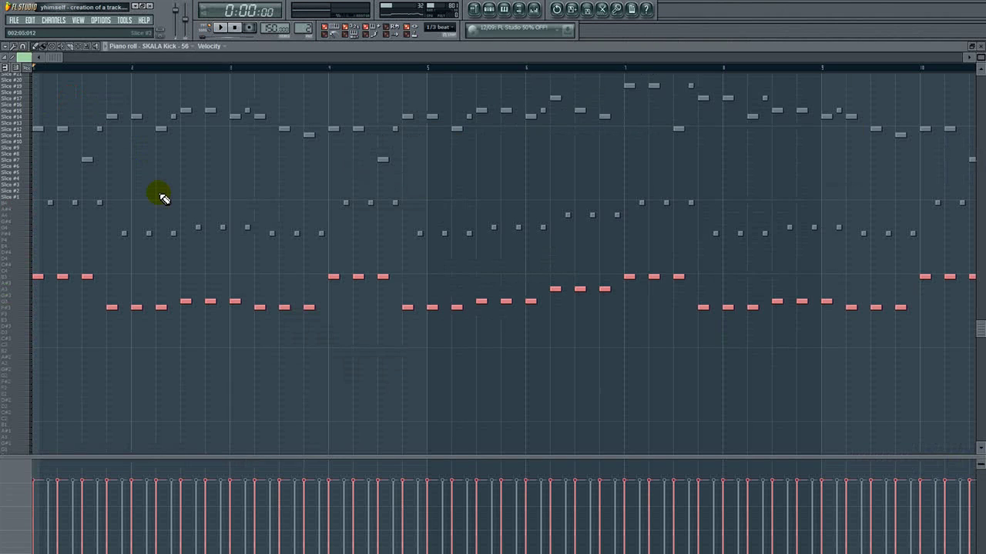
pyautogui.hotkey('ctrl', 'Up')
pyautogui.hotkey('ctrl', 'Up')
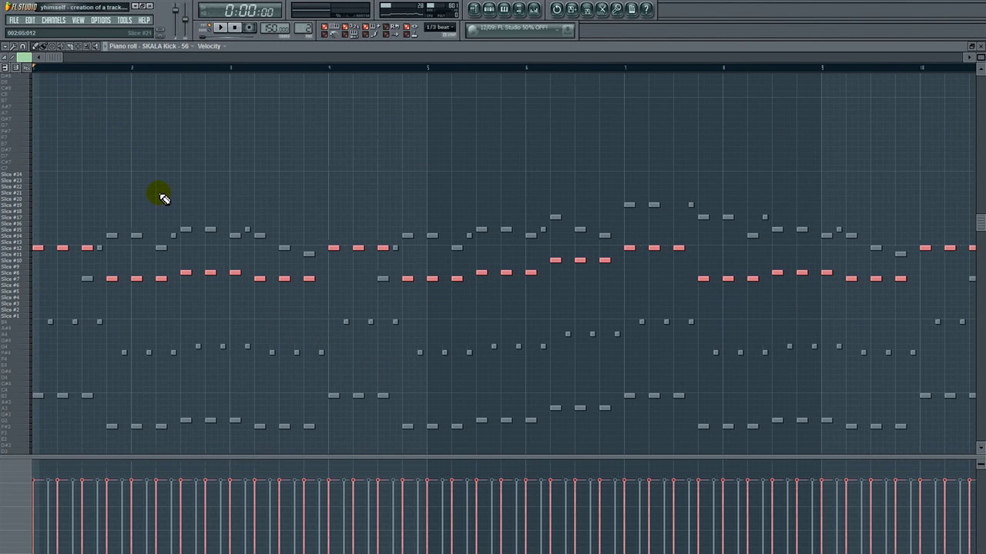
# Step: Lengthen the pasted SKALA Kick notes to fill the gaps between them, deselect them and play the pattern
pyautogui.moveTo(92, 248); pyautogui.dragTo(106, 249)
pyautogui.keyDown('ctrl'); pyautogui.click(149, 228); pyautogui.keyUp('ctrl')
pyautogui.press('space')
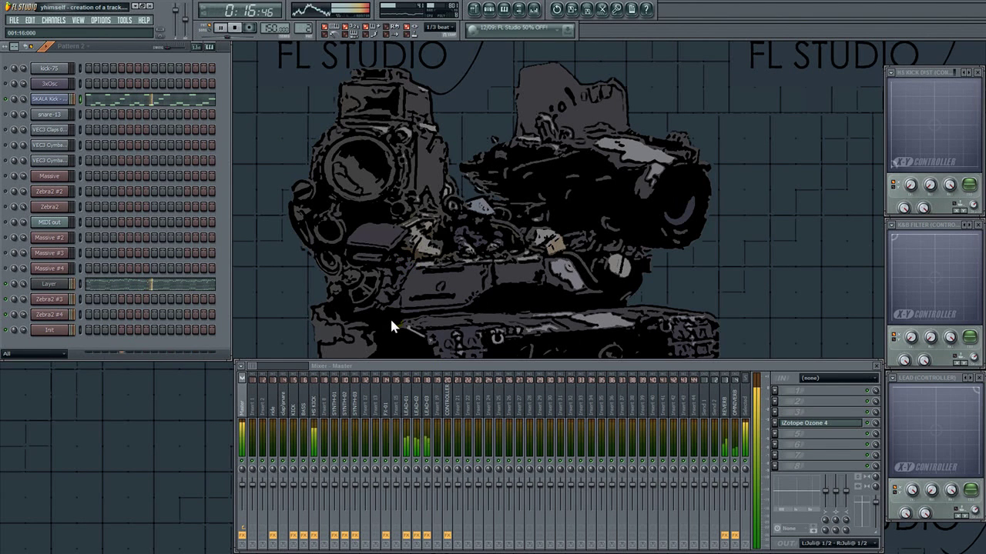
# Step: Turn the LEAD X-Y controller's X knob up while the pattern plays, and stop playback
pyautogui.click(912, 490)
pyautogui.moveTo(912, 490)
pyautogui.mouseDown()
pyautogui.moveTo(911, 524)
pyautogui.moveTo(911, 480)
pyautogui.mouseUp()
pyautogui.click(658, 301)
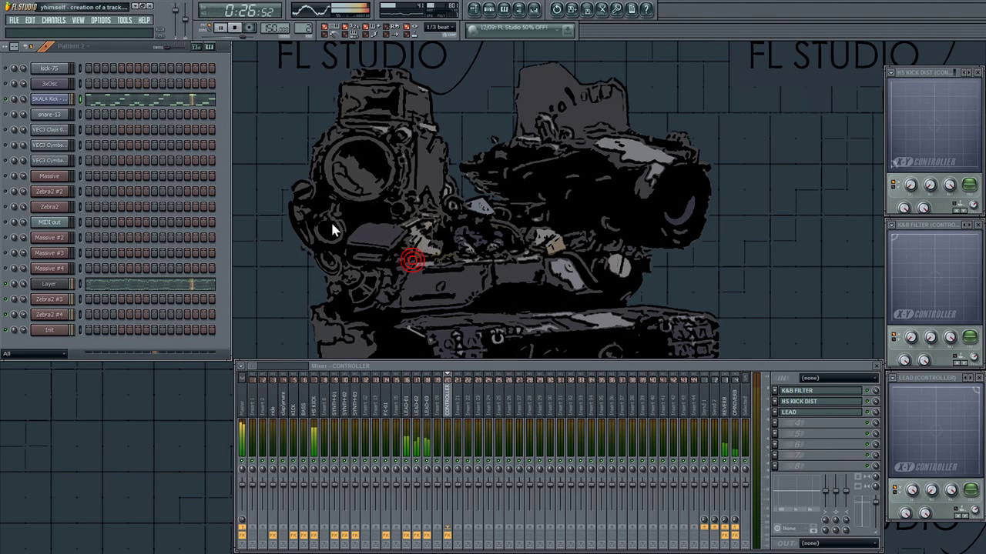
pyautogui.press('space')
# Step: Solo the Zebra2 #3 channel, set its Envelope 1 release to 28.00 during playback and close the synth
pyautogui.press('space')
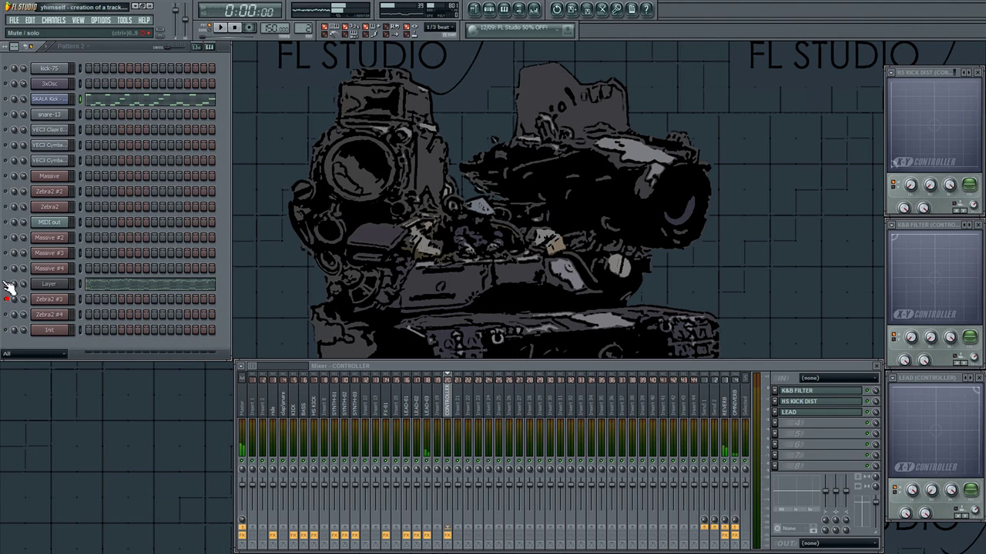
pyautogui.click(49, 299)
pyautogui.moveTo(843, 131); pyautogui.dragTo(857, 108)
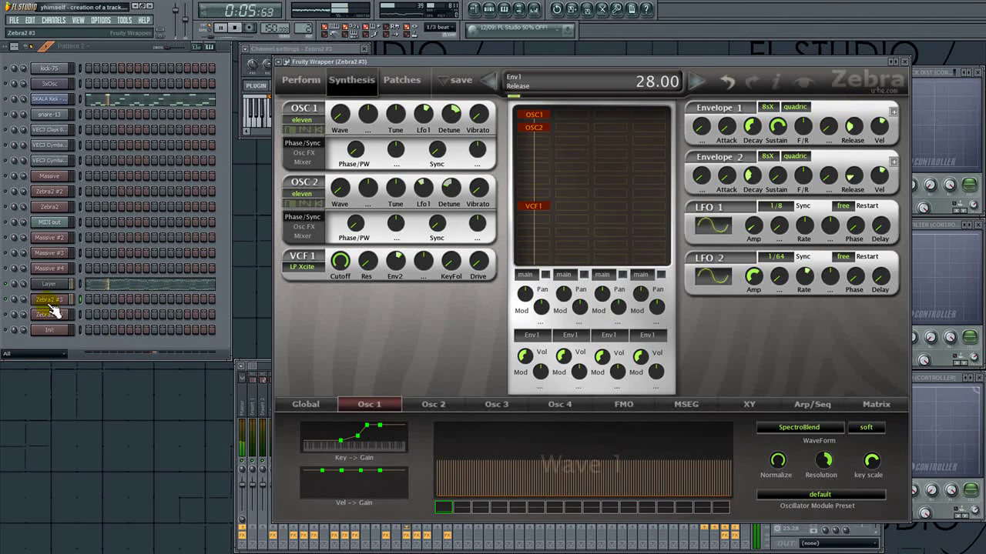
pyautogui.click(50, 299)
# Step: Set the Envelope 1 release of Zebra2 #4 to 21.00, close the synth and stop playback
pyautogui.click(49, 314)
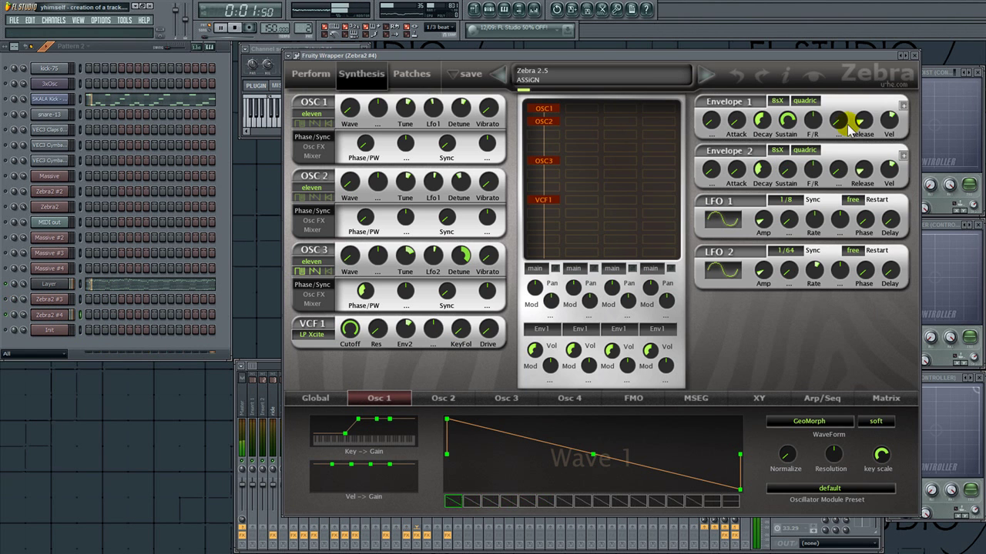
pyautogui.moveTo(863, 125); pyautogui.dragTo(872, 112)
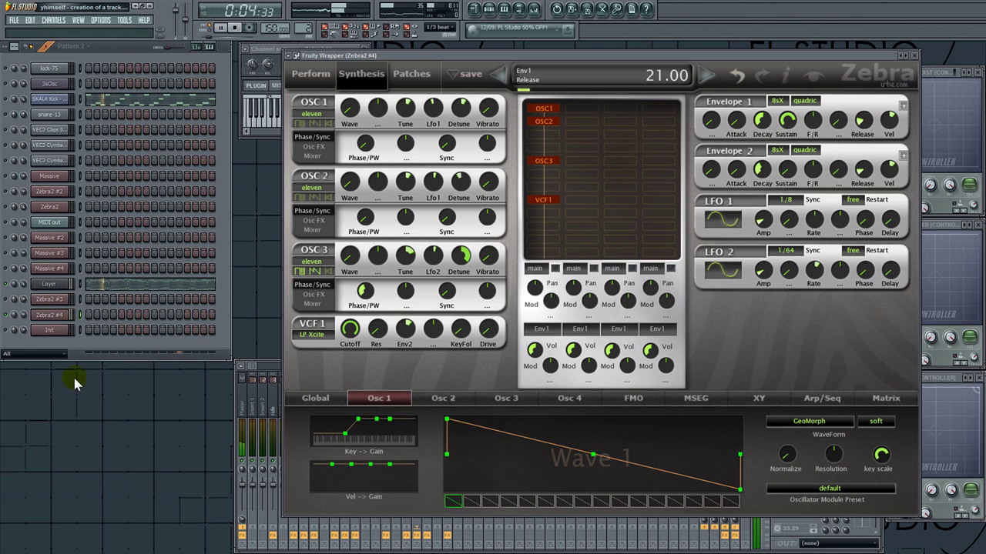
pyautogui.click(54, 316)
pyautogui.press('space')
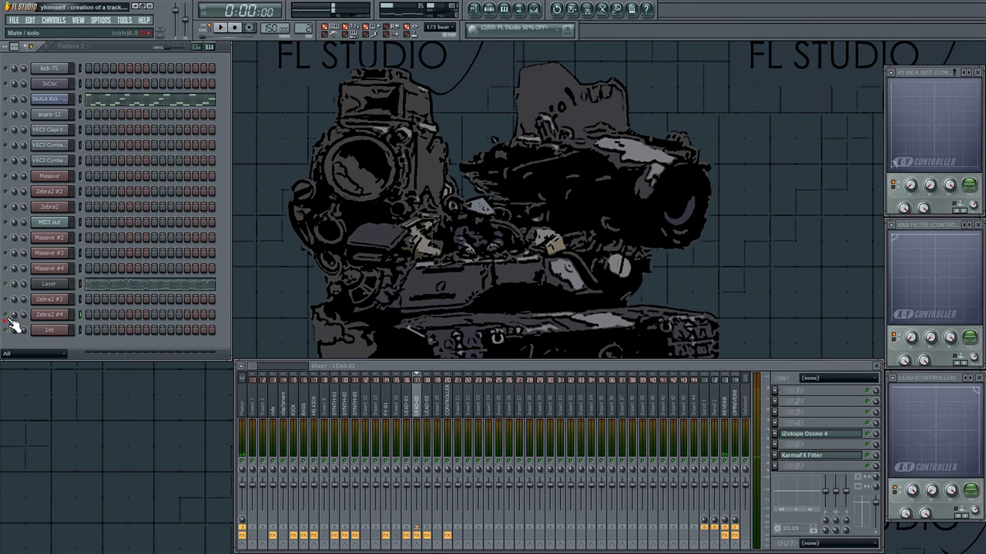
# Step: Set the Amp Env A release of the Sylenth1 Init channel to 0.73, close it and restart playback with all lead layers
pyautogui.click(51, 331)
pyautogui.press('space')
pyautogui.moveTo(630, 117); pyautogui.dragTo(645, 103)
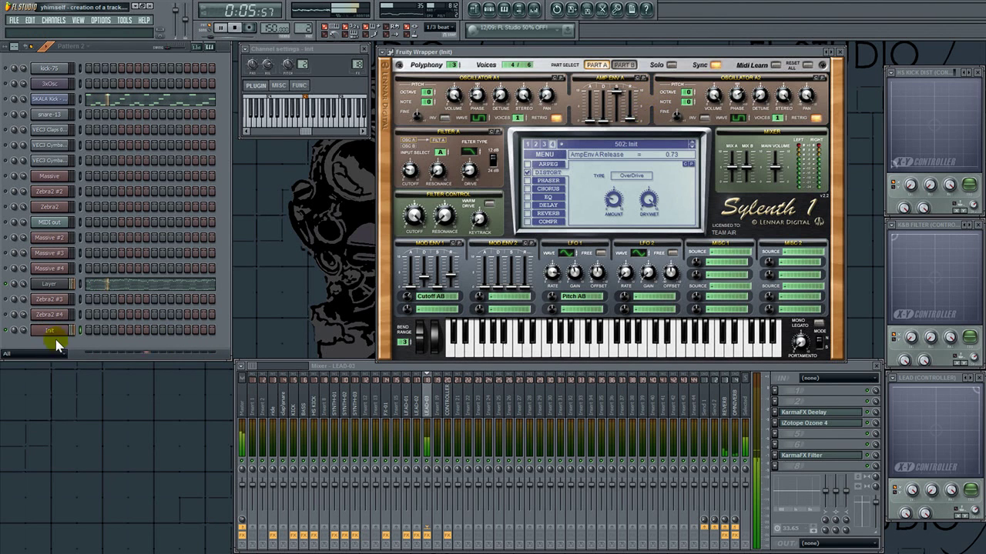
pyautogui.click(54, 330)
pyautogui.press('space')
pyautogui.press('space')
pyautogui.click(370, 204)
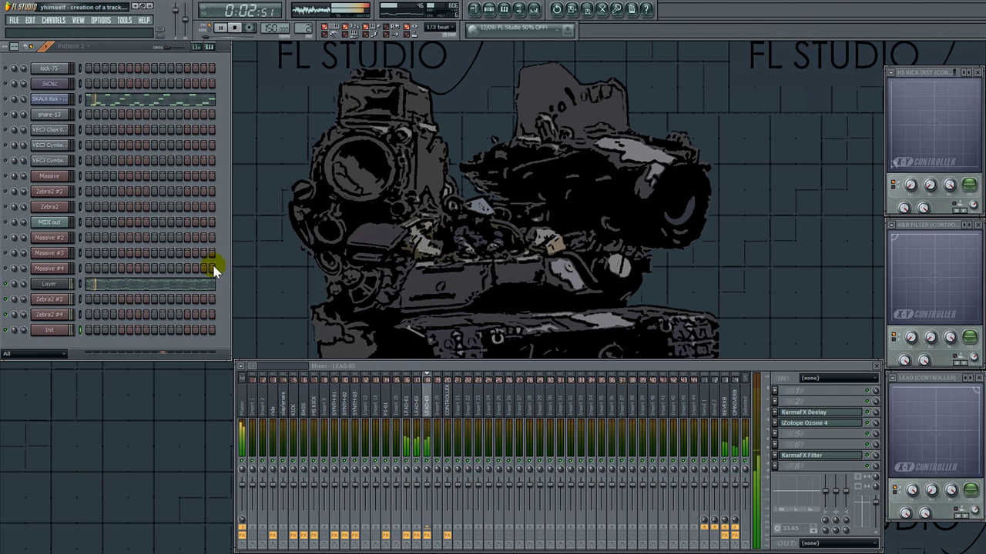
# Step: Set the Envelope 1 release of Zebra2 #3 to 29.00 and close the synth
pyautogui.click(39, 300)
pyautogui.scroll(1, 855, 129)
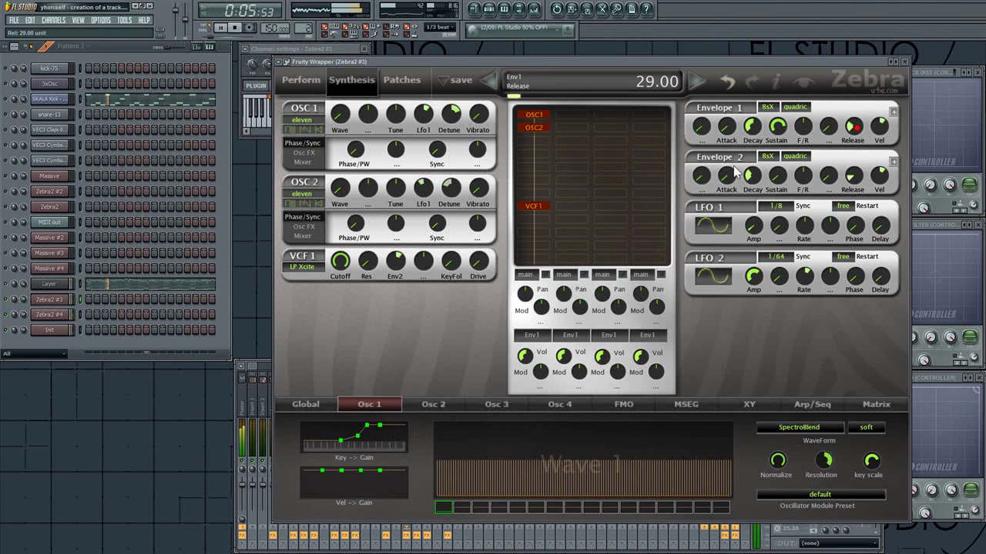
pyautogui.click(62, 300)
# Step: Fill every 4 steps of the snare-13 channel and unmute it
pyautogui.rightClick(61, 114)
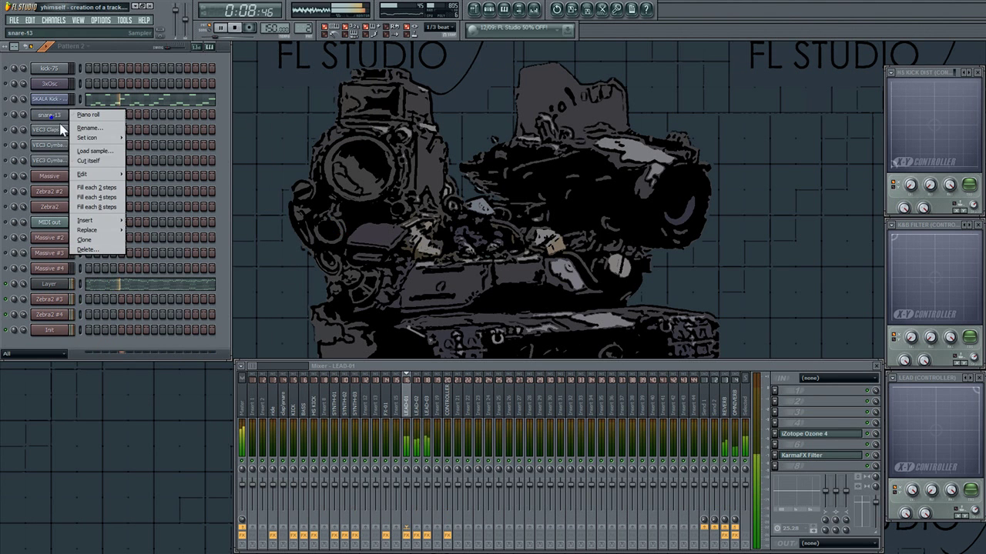
pyautogui.click(86, 194)
pyautogui.click(6, 115)
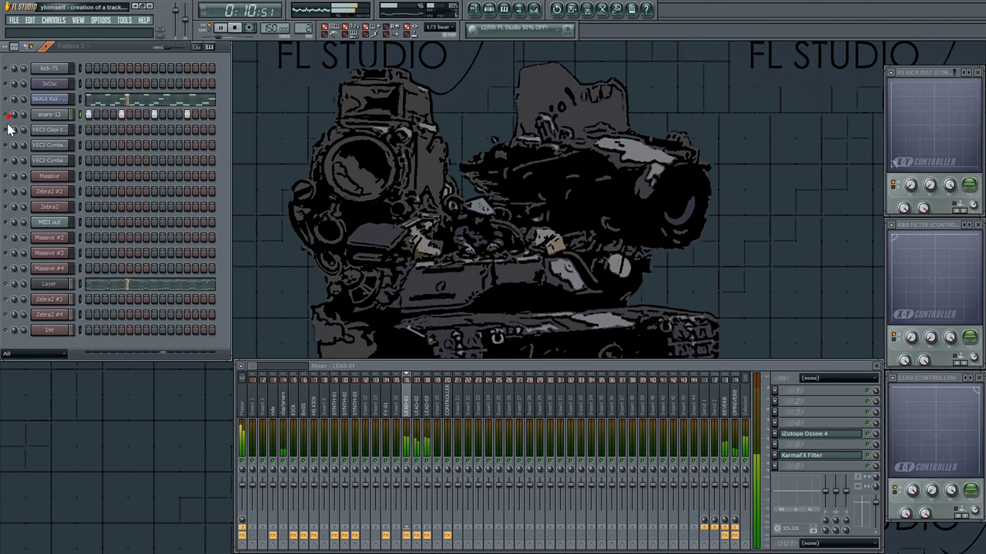
# Step: Paste the snare's step pattern into the VEC3 Claps channel, unmute it and save the project
pyautogui.click(81, 130)
pyautogui.hotkey('ctrl', 'v')
pyautogui.click(6, 130)
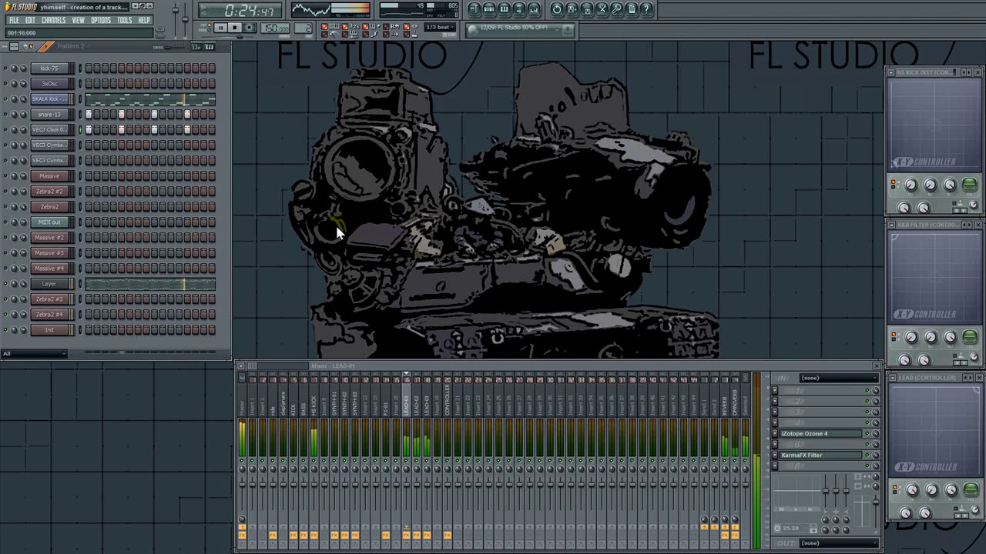
pyautogui.hotkey('ctrl', 's')
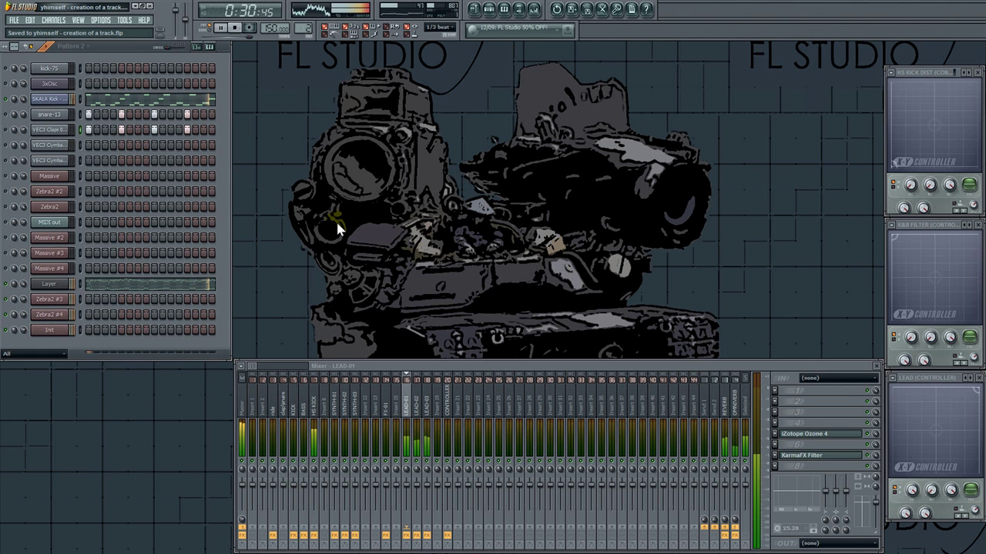
# Step: Stop playback and select the SKALA Kick channel
pyautogui.press('space')
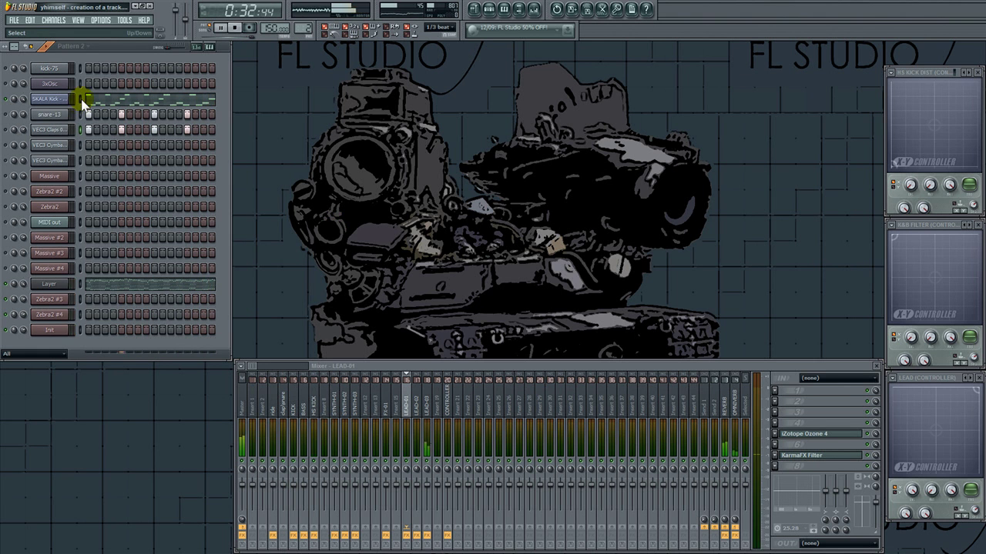
pyautogui.click(81, 100)
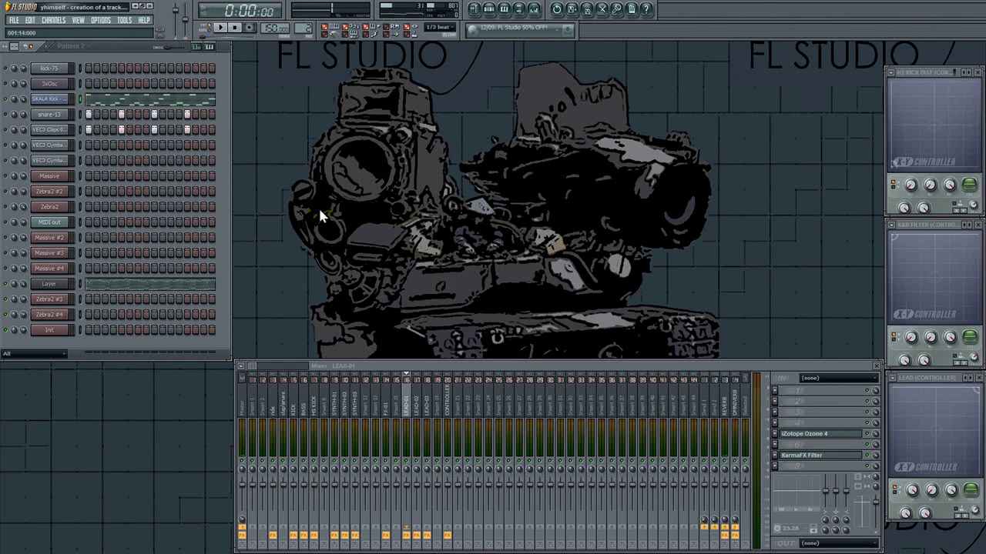